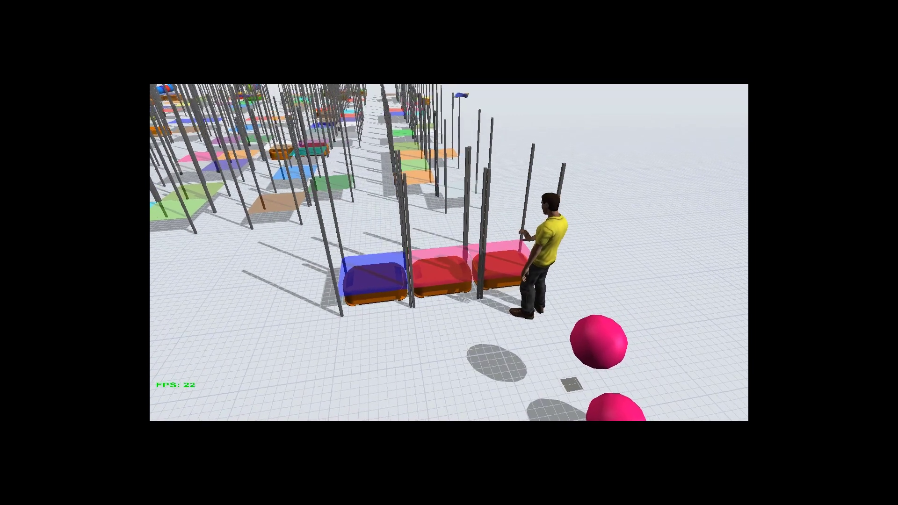
click(152, 412)
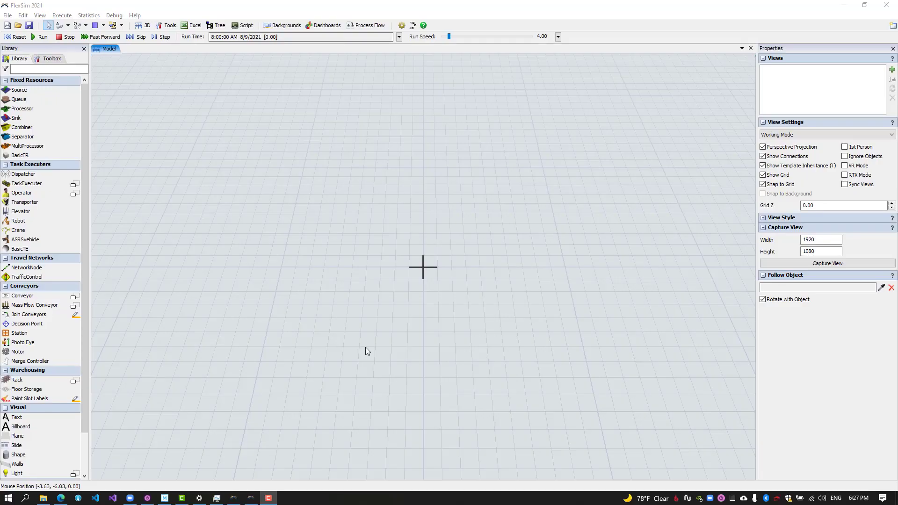
Place a Floor Storage object in the empty model with its corner at the grid origin.
drag(46, 387, 279, 302)
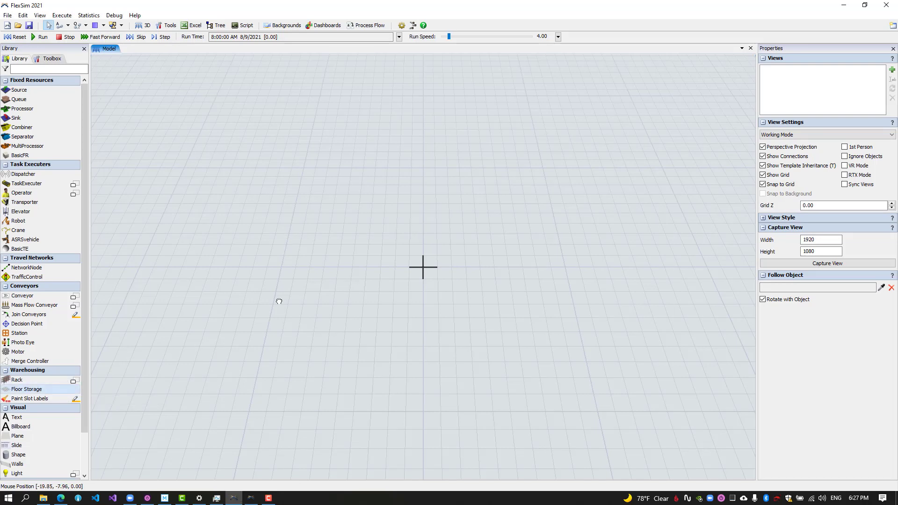
drag(338, 243, 340, 243)
drag(485, 313, 444, 278)
click(611, 298)
drag(610, 298, 540, 265)
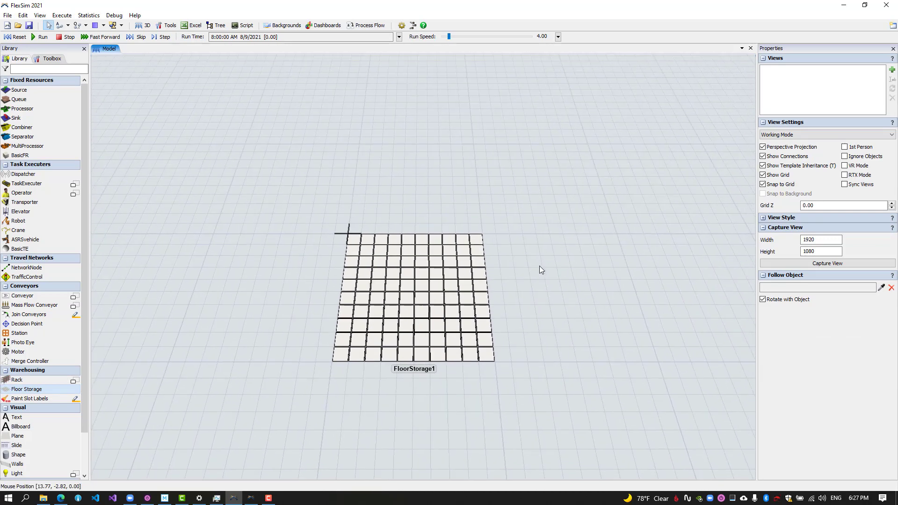
Set the floor storage's dimensions to 25 bays and 22 levels.
click(402, 295)
click(850, 232)
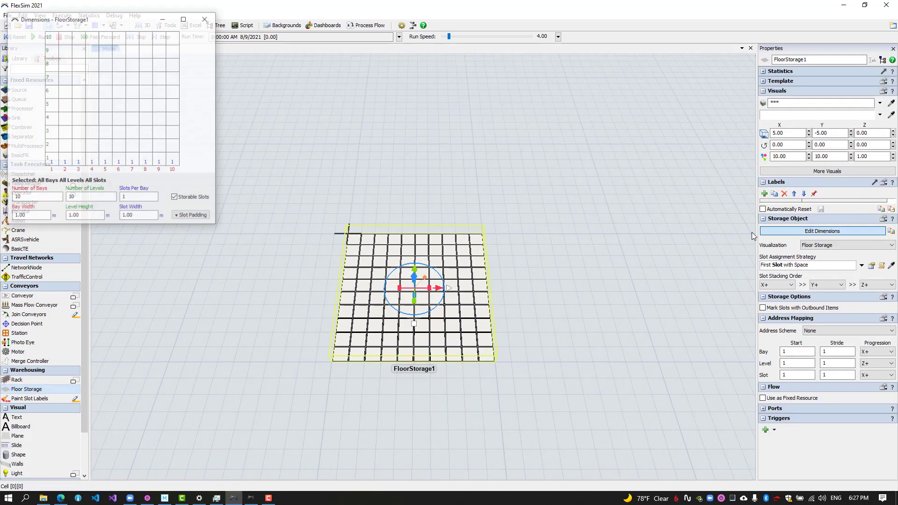
drag(113, 20, 463, 101)
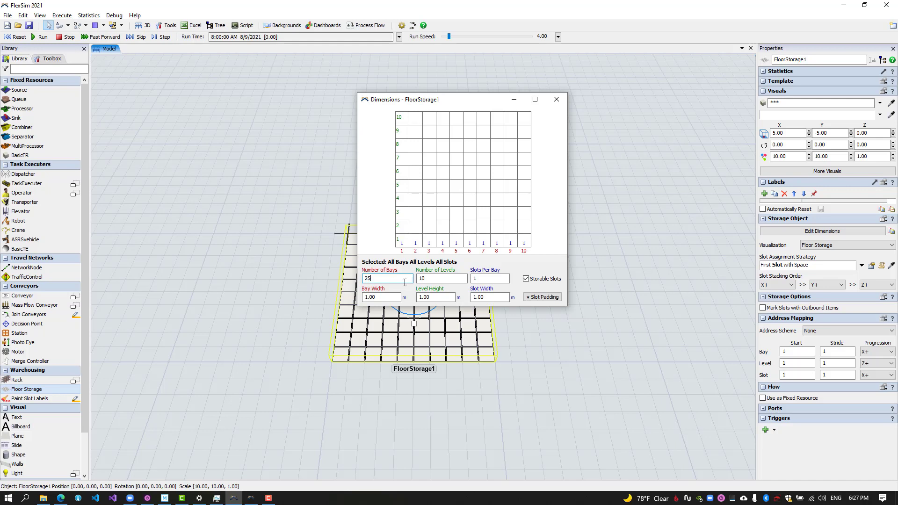
key(Tab)
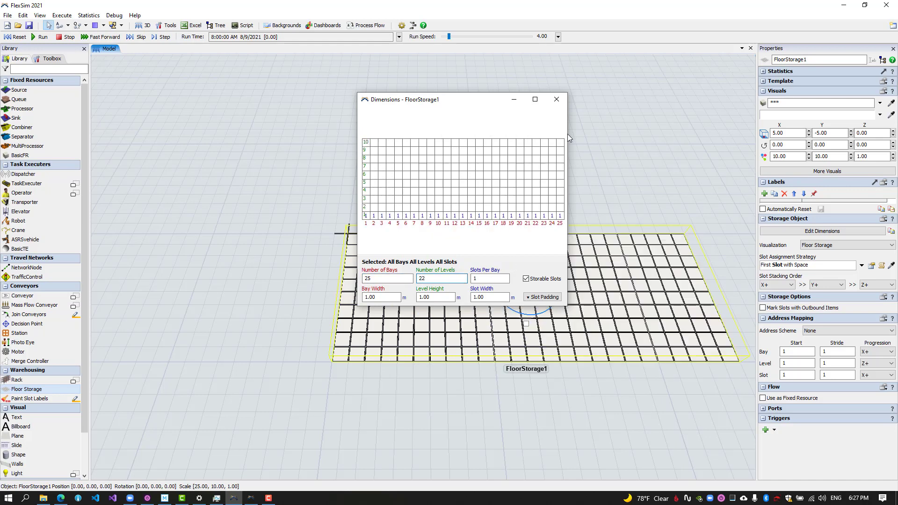
key(Return)
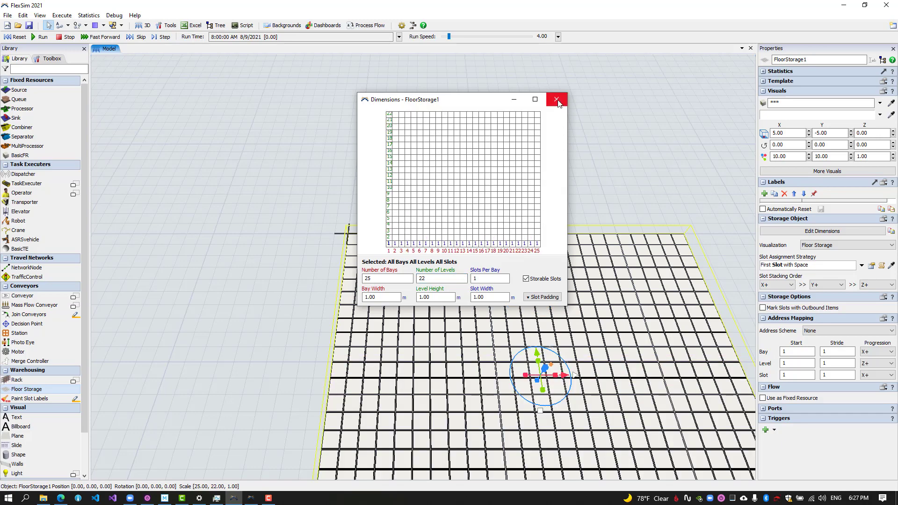
click(557, 100)
Create an object process flow attached to the floor storage.
drag(563, 150, 475, 80)
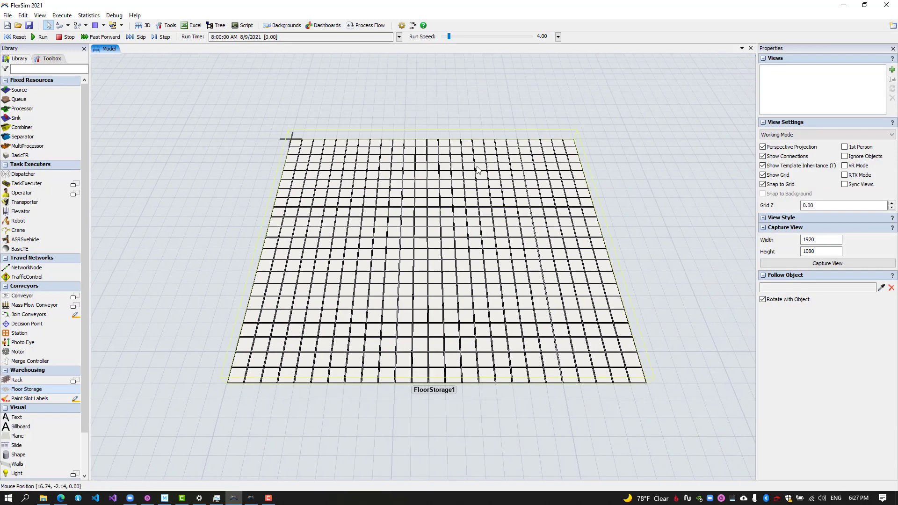
right_click(465, 202)
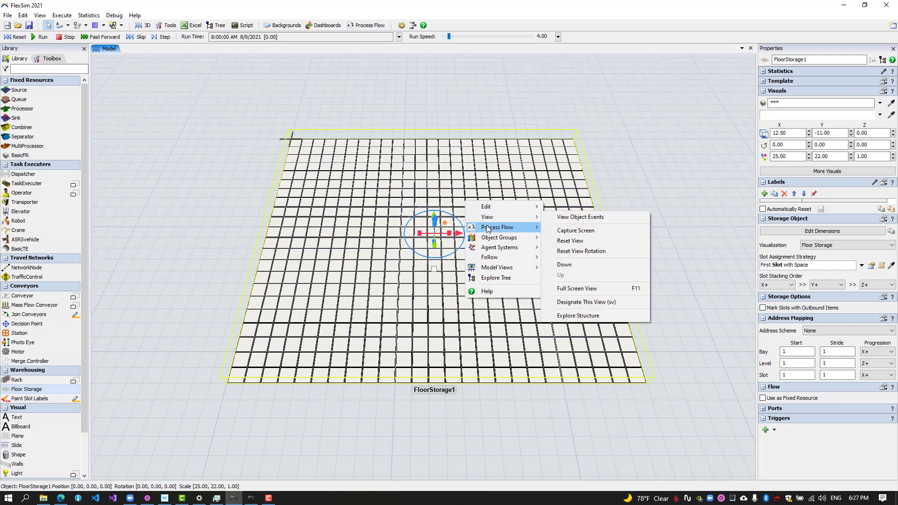
mouse_move(497, 227)
click(569, 230)
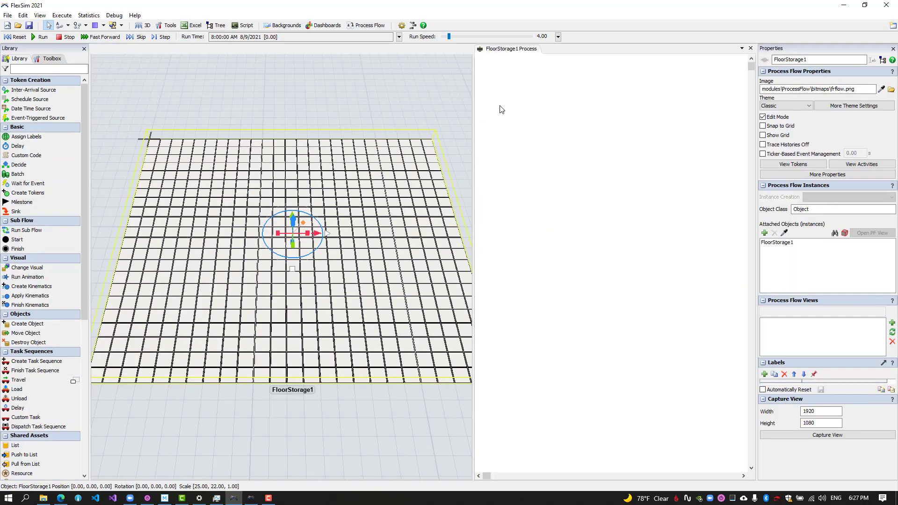
Add a Schedule Source to the process flow and set its arrival quantity to 200.
double_click(525, 85)
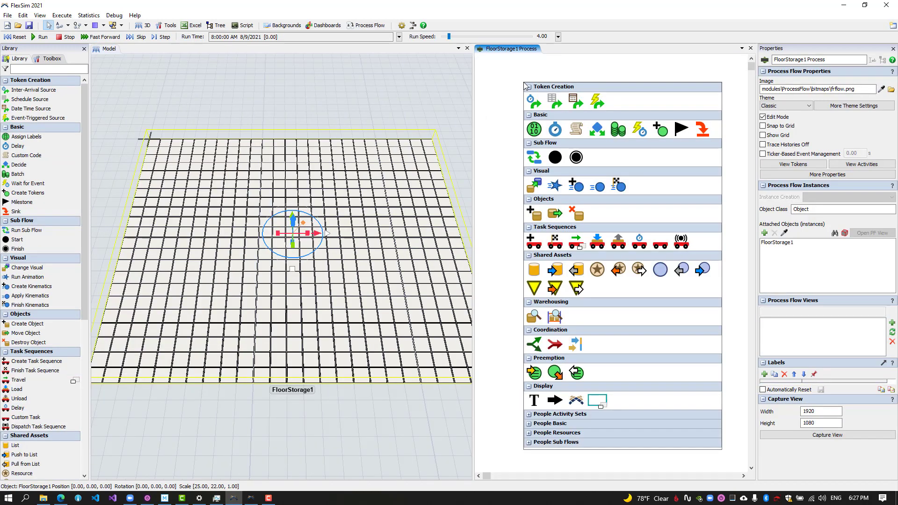
click(554, 101)
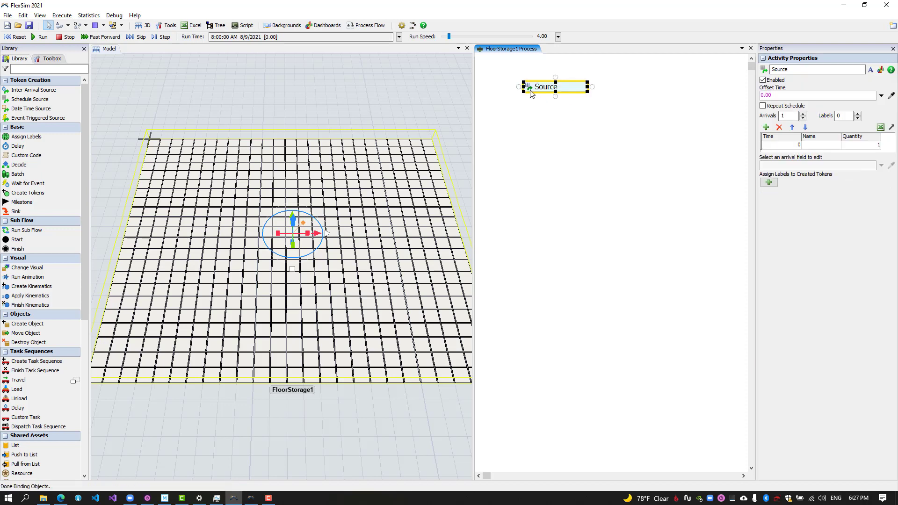
double_click(532, 93)
click(623, 175)
text(200)
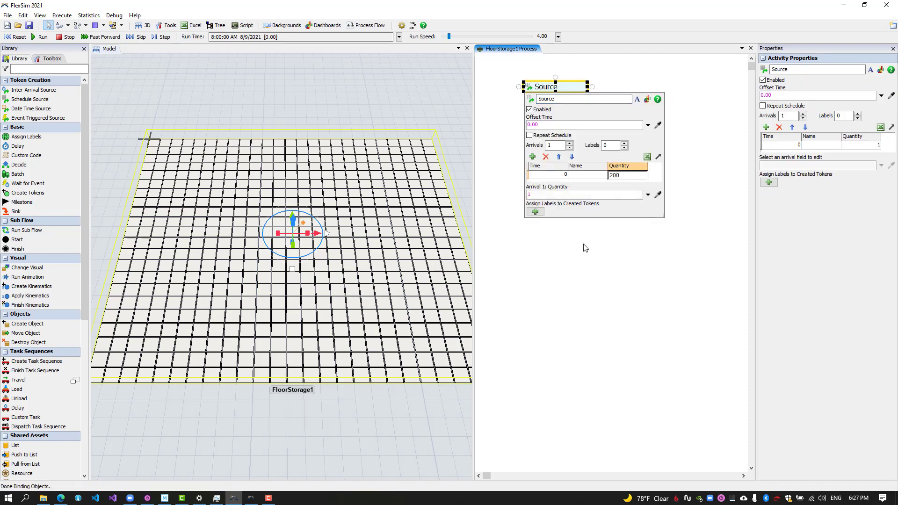
click(584, 244)
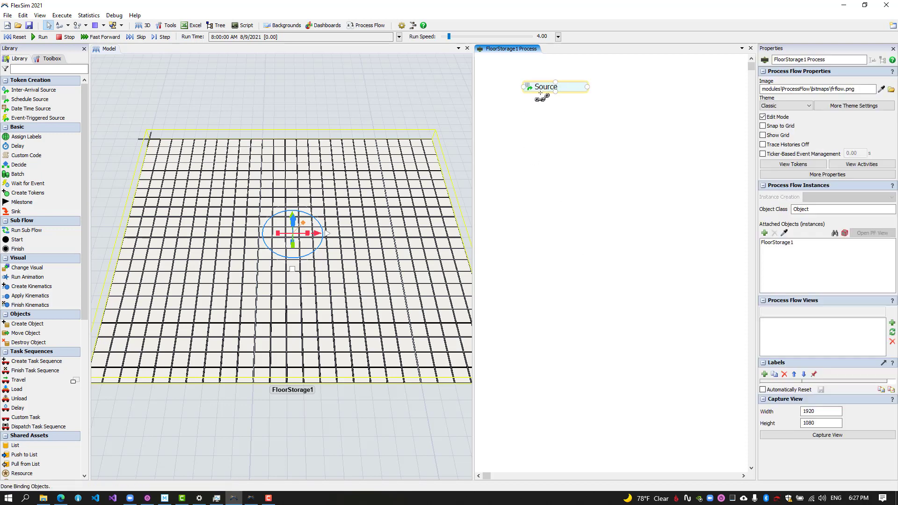
Add a Create Object activity below the Source and rename it Create Cart.
double_click(540, 93)
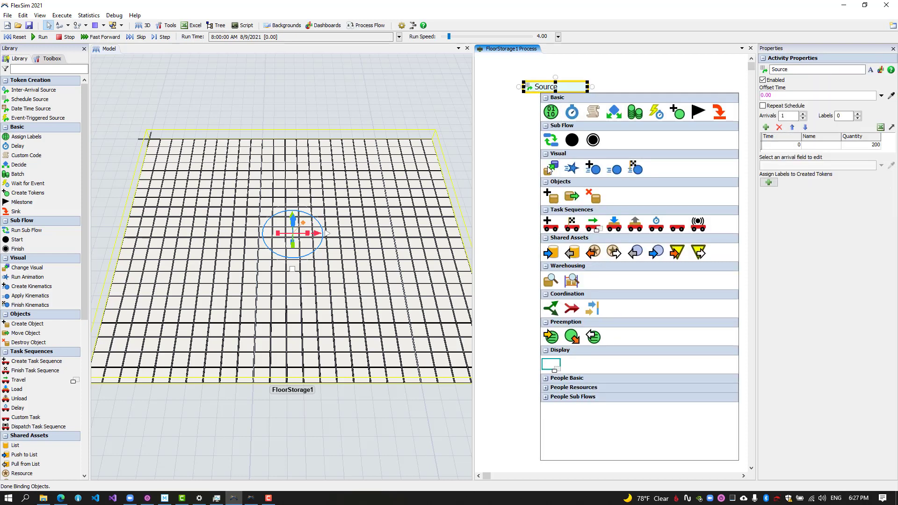
click(553, 198)
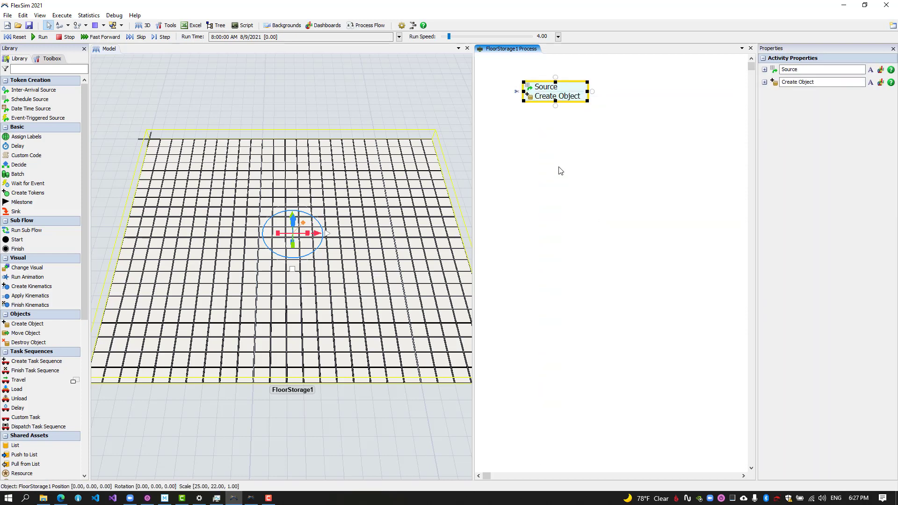
click(567, 98)
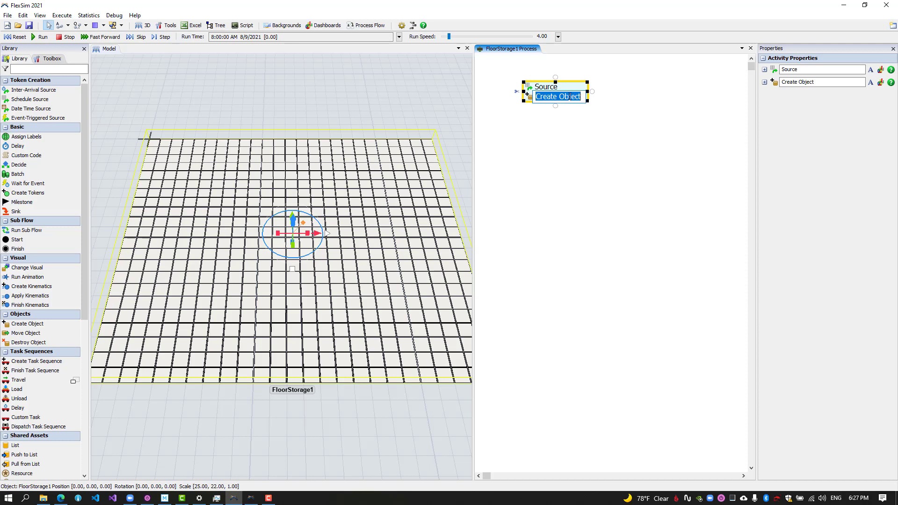
text(Cre)
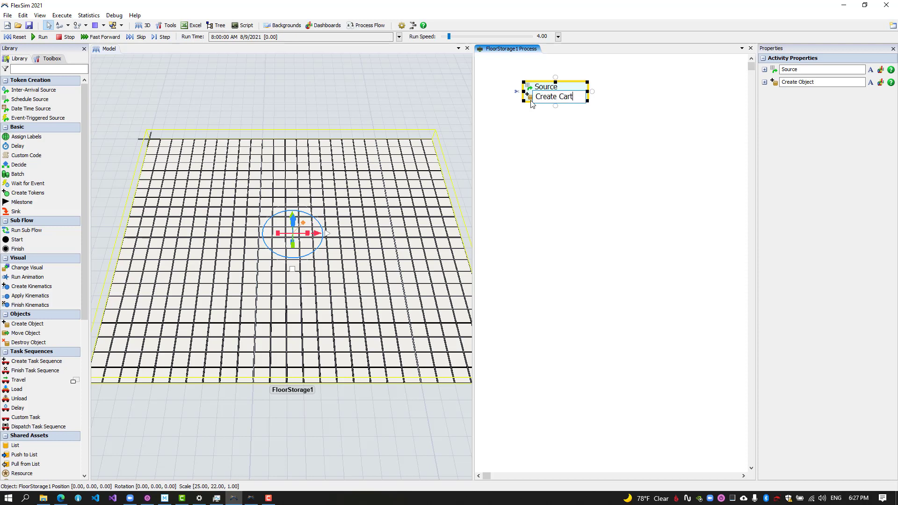
key(Return)
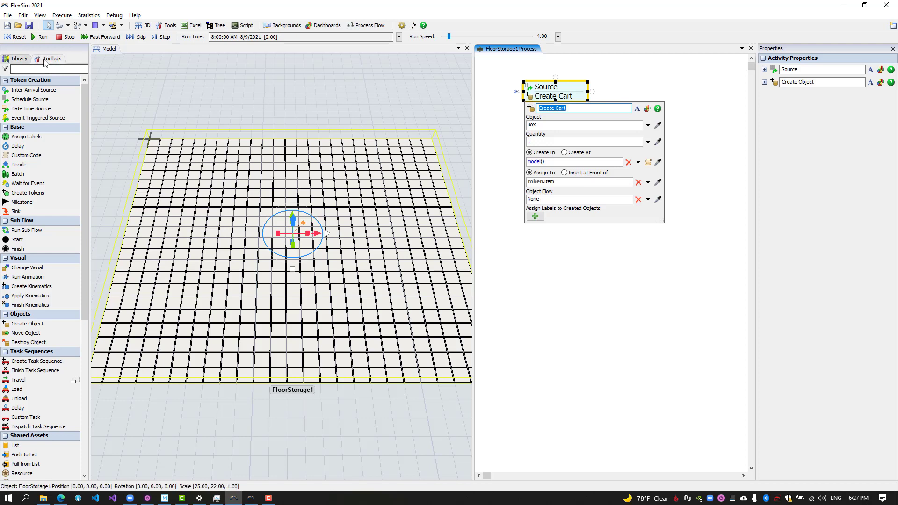
Rename the Box flow item in the FlowItem Bin as Cart.
click(48, 59)
click(4, 110)
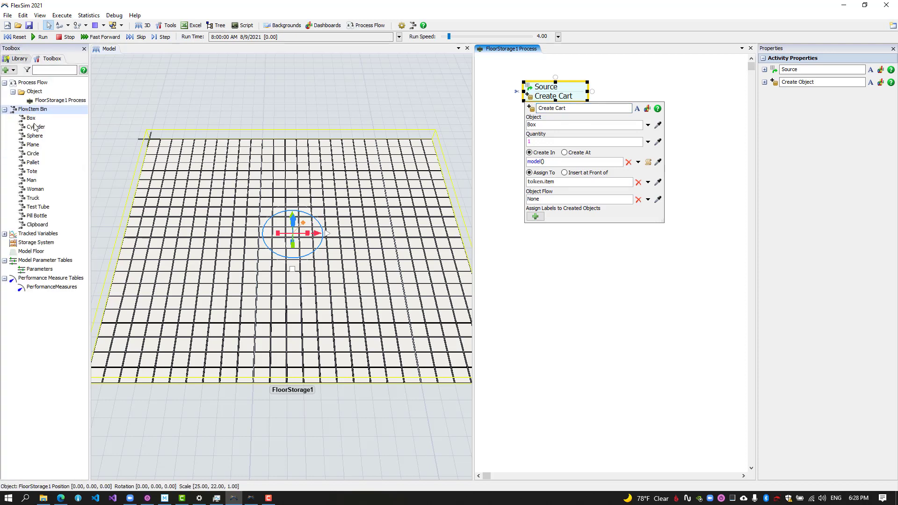
double_click(31, 118)
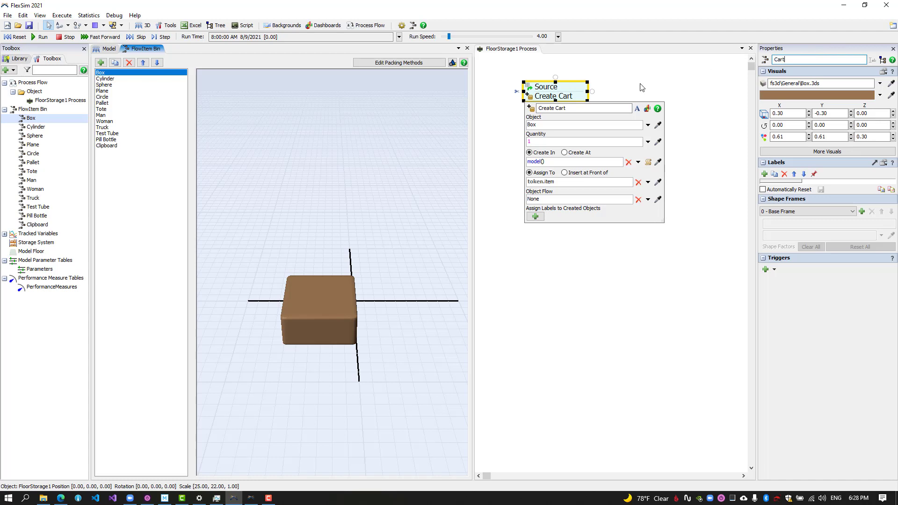
click(613, 84)
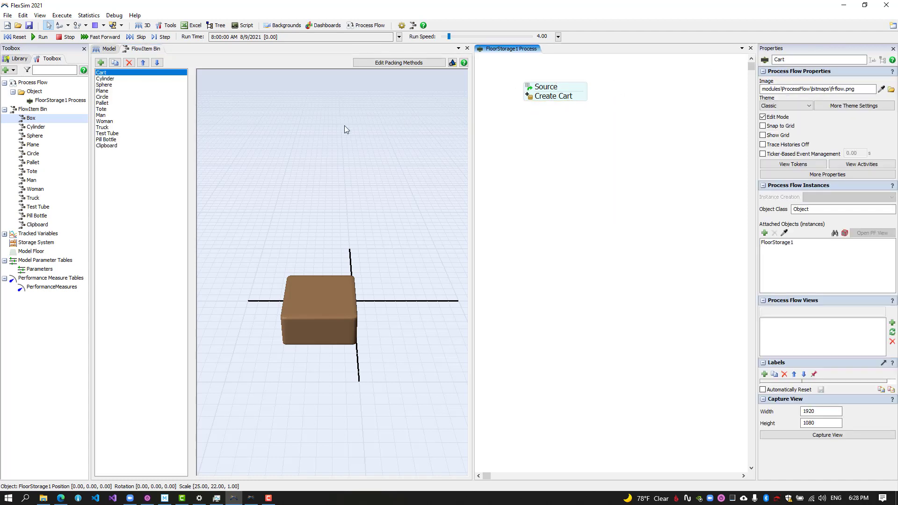
Configure Create Cart to Create At current and assign the created object to token.Item.
click(537, 97)
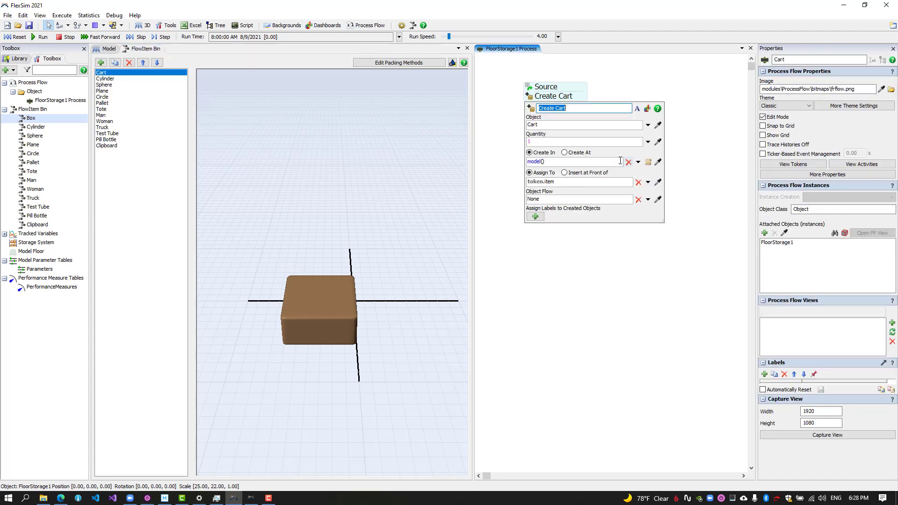
click(647, 125)
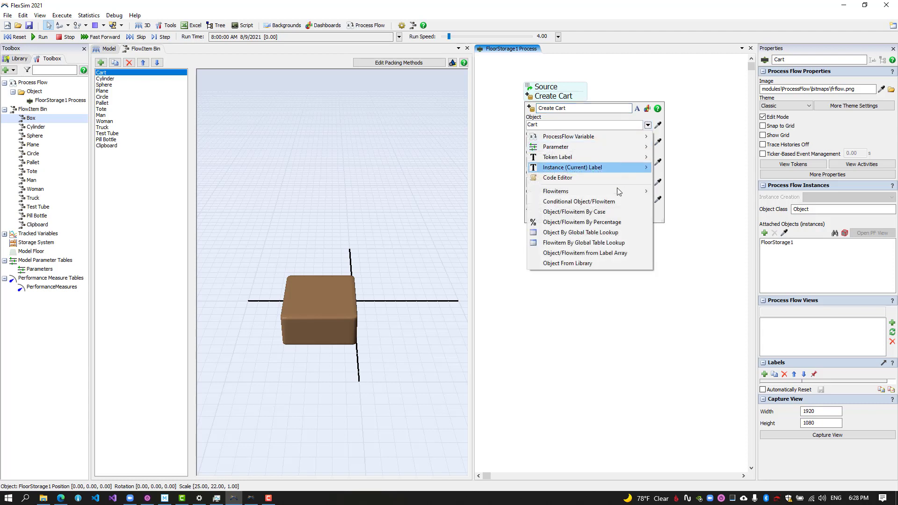
click(666, 191)
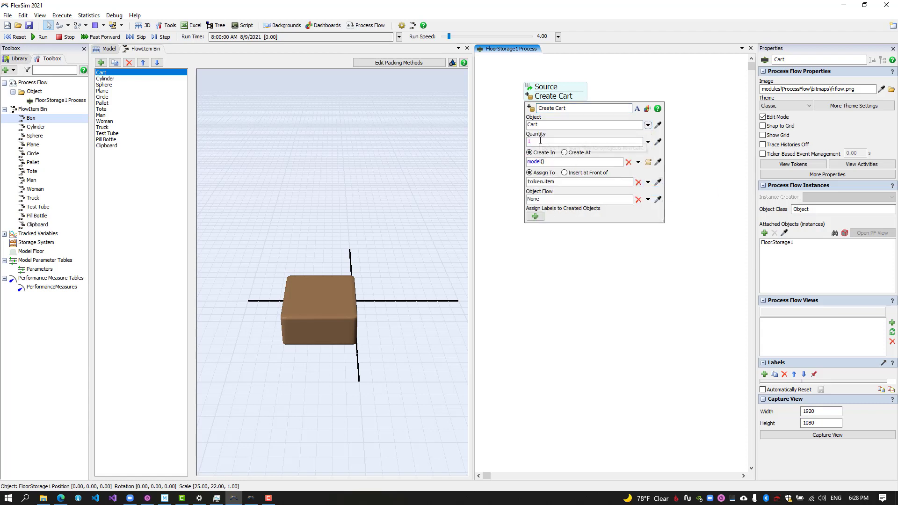
drag(547, 162, 515, 162)
text(current)
click(603, 154)
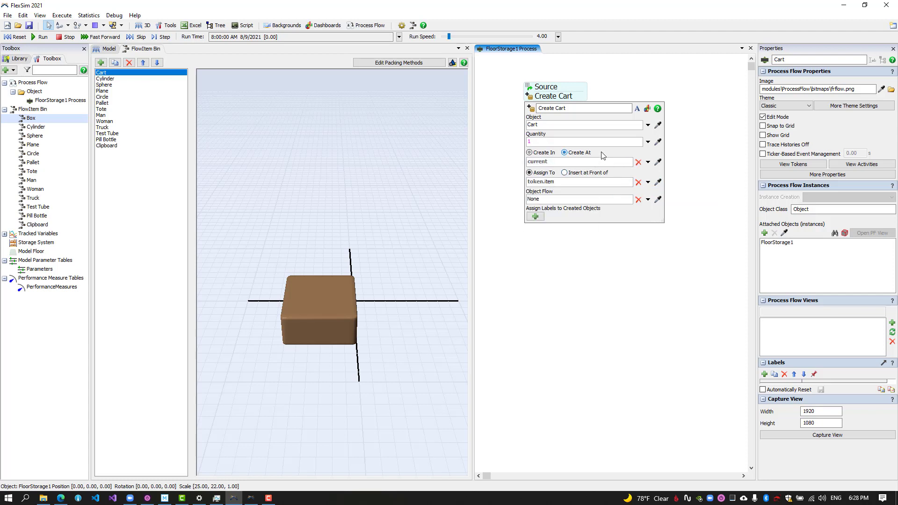
text(Item)
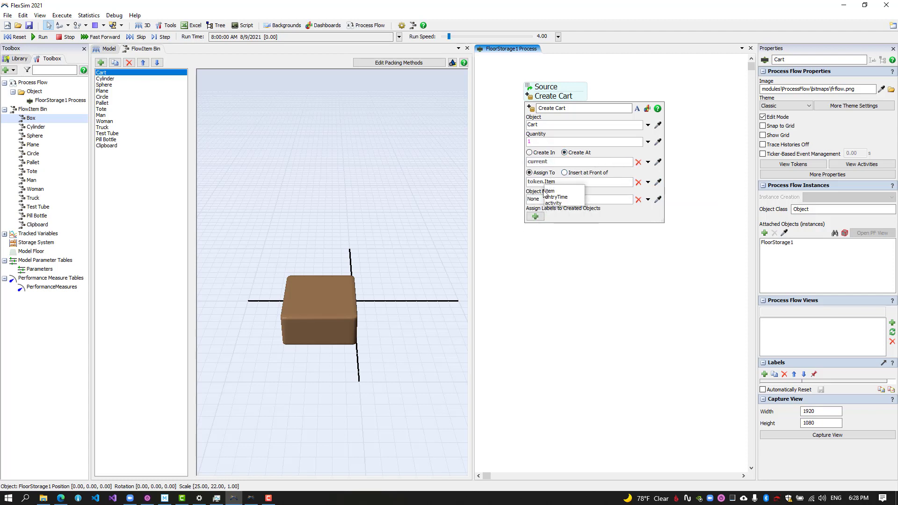
Add a Type label to the created carts with a duniform distribution from 1 to 20.
click(535, 216)
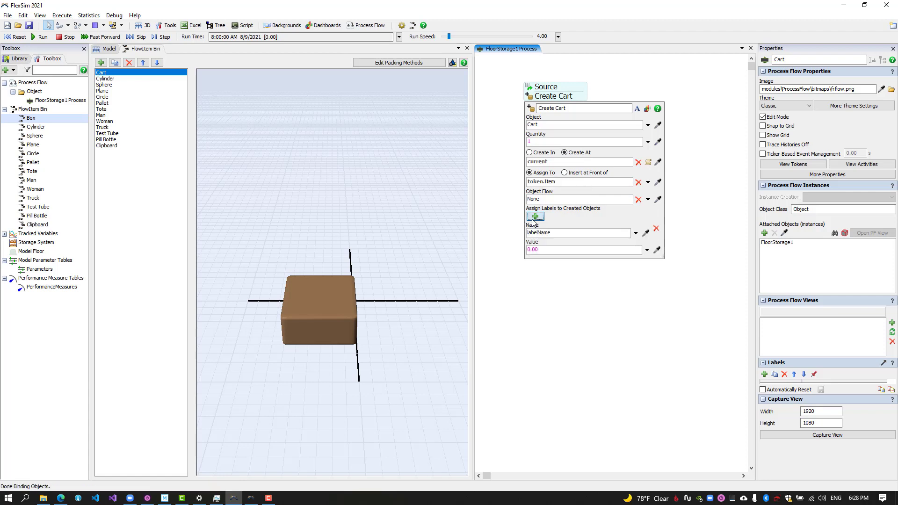
double_click(560, 233)
text(Type)
click(647, 250)
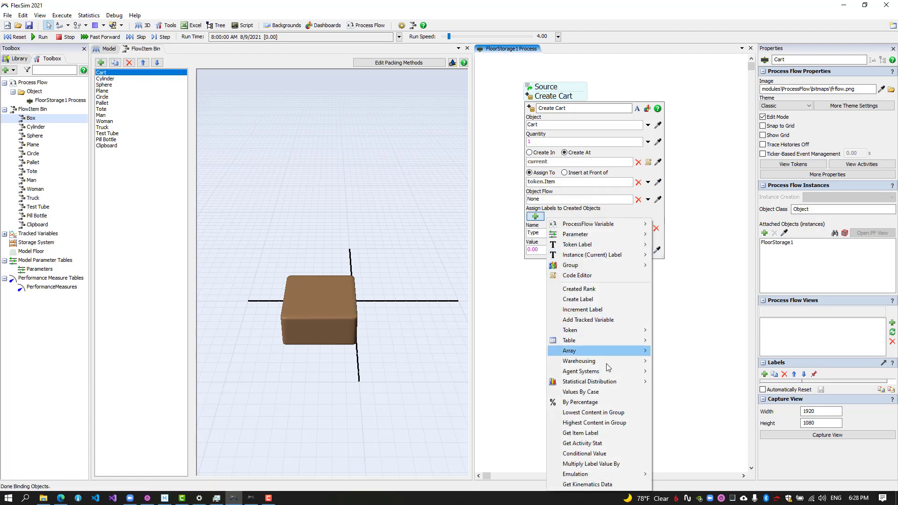
mouse_move(601, 382)
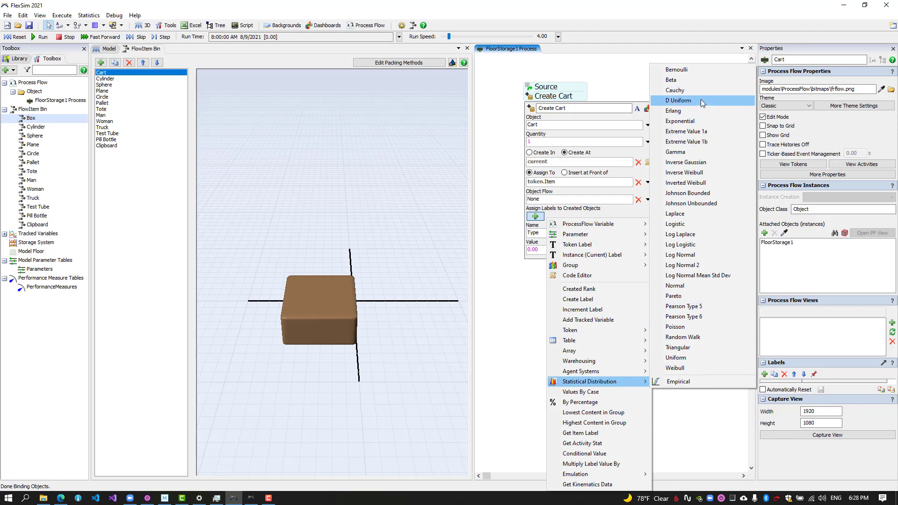
click(701, 100)
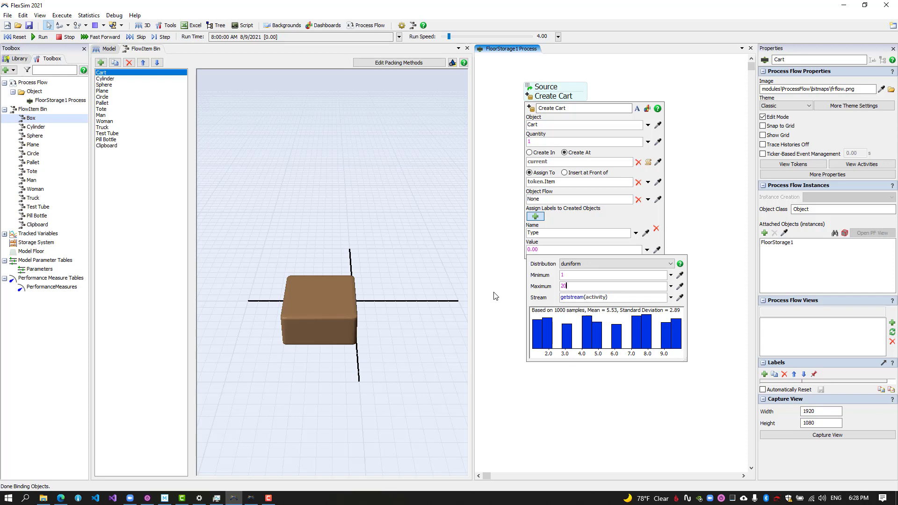
click(496, 296)
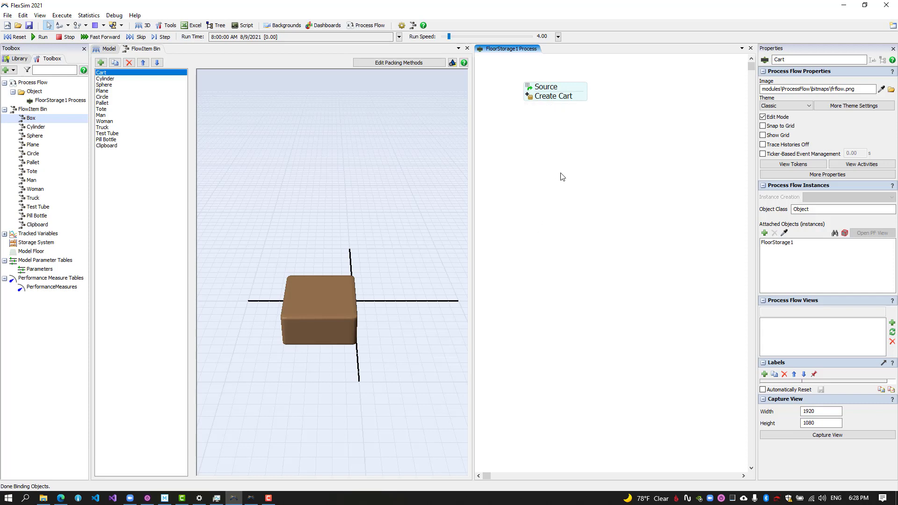
Add a Change Visual activity below Create Cart and rename it Set Cart Color.
double_click(552, 104)
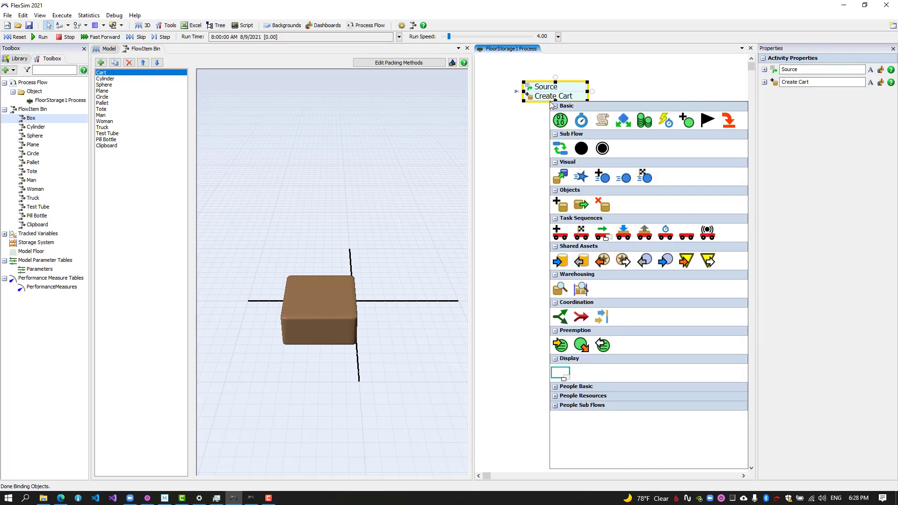
click(560, 176)
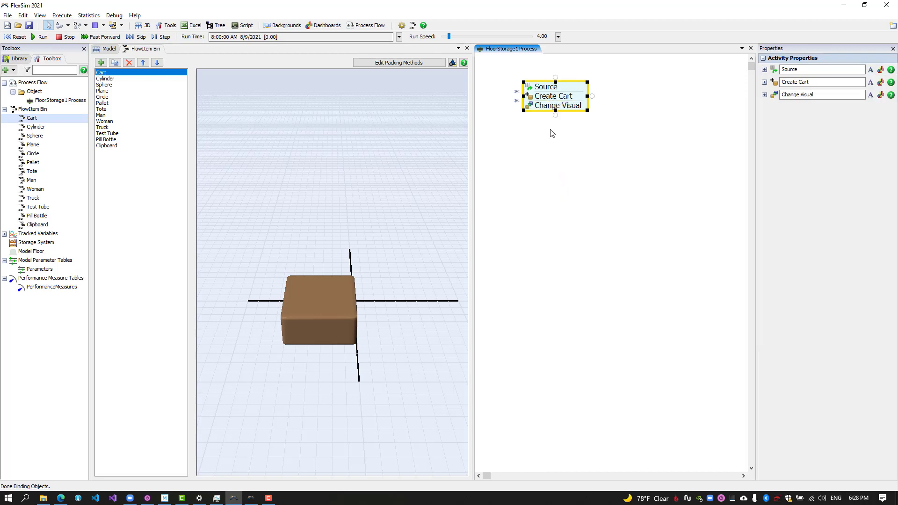
double_click(562, 111)
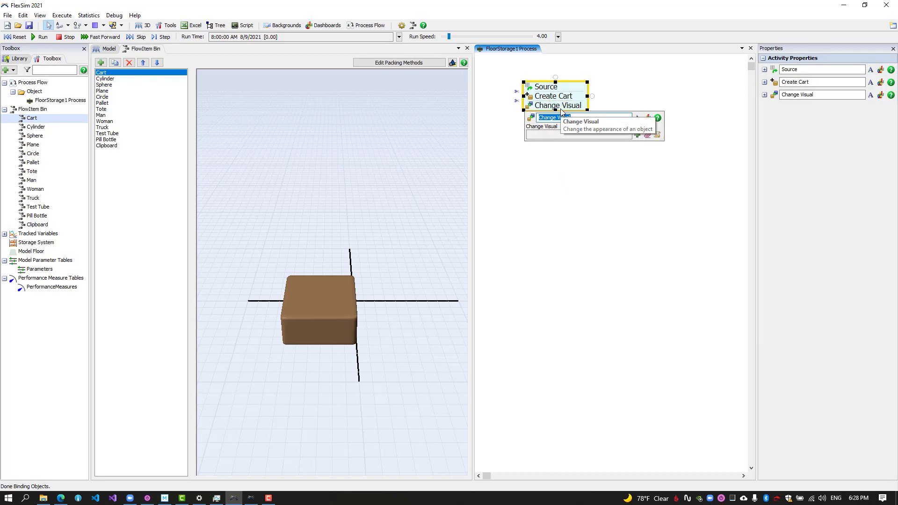
text(Set Cart Color)
Give Set Cart Color a Set Object Color action for token.Item using Color.byNumber(token.Item.Type).
click(573, 135)
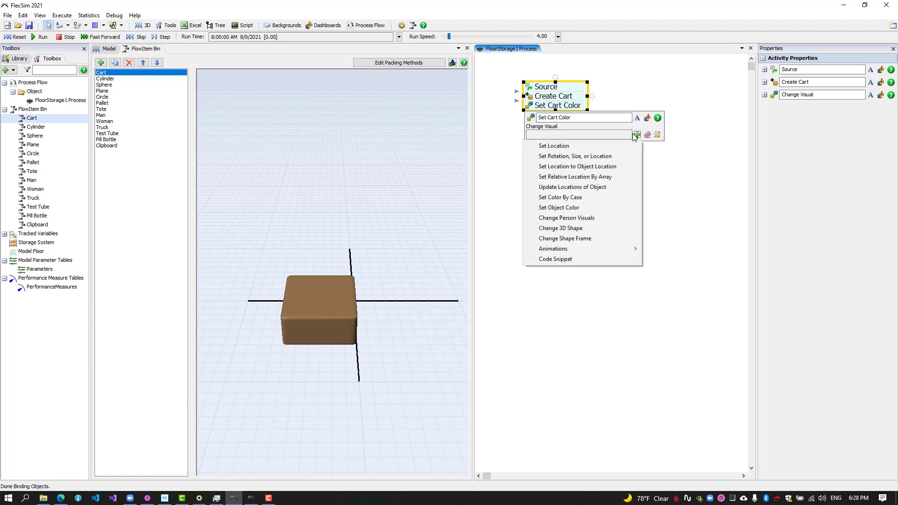
click(571, 207)
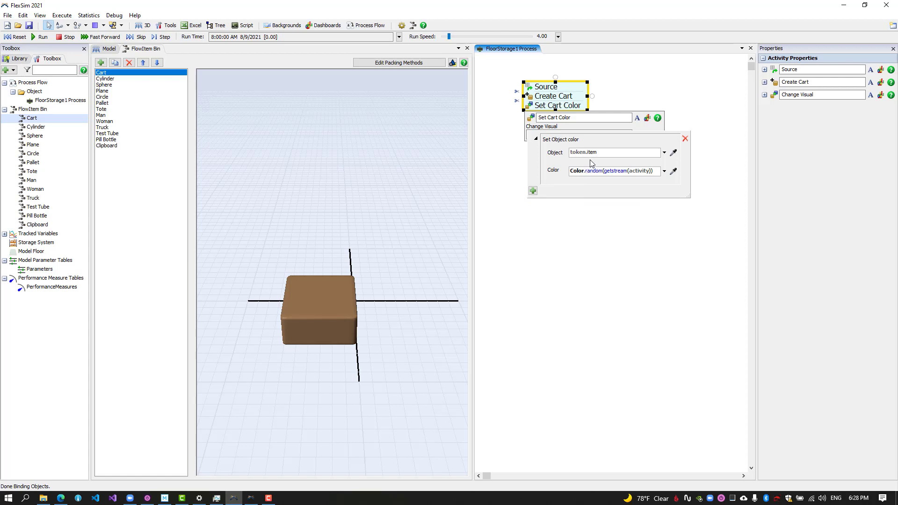
double_click(594, 153)
text(Item)
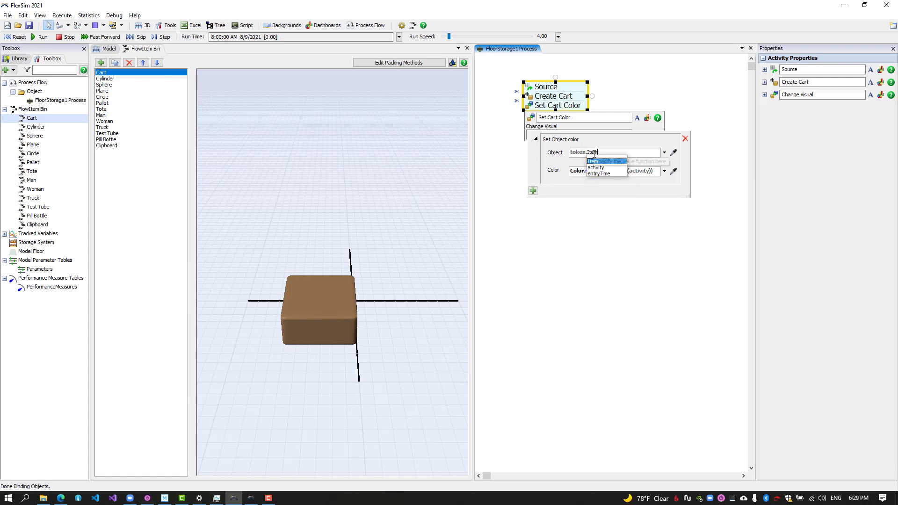
click(664, 171)
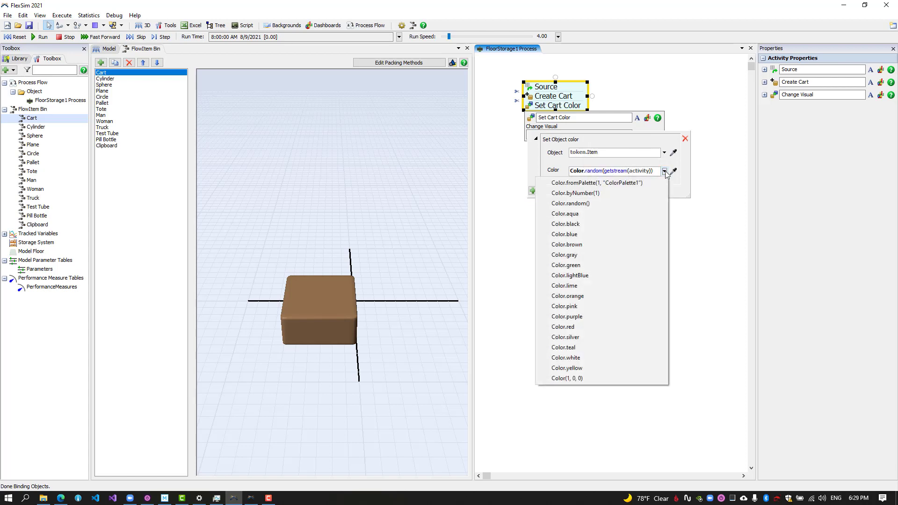
click(615, 194)
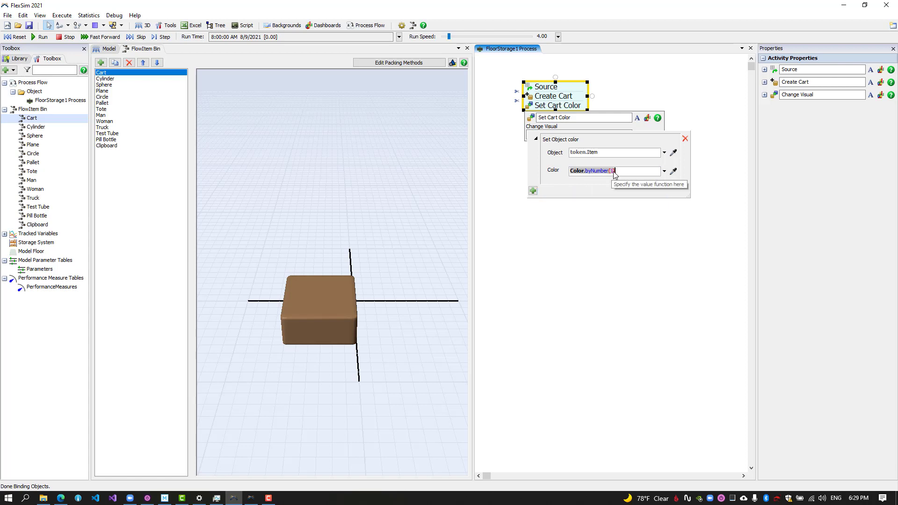
click(614, 171)
text(token.)
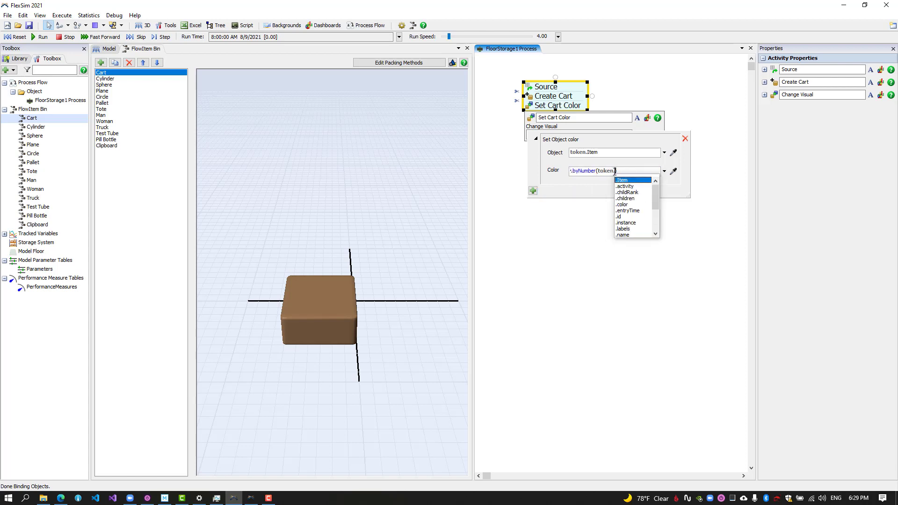
text(Item.Type)
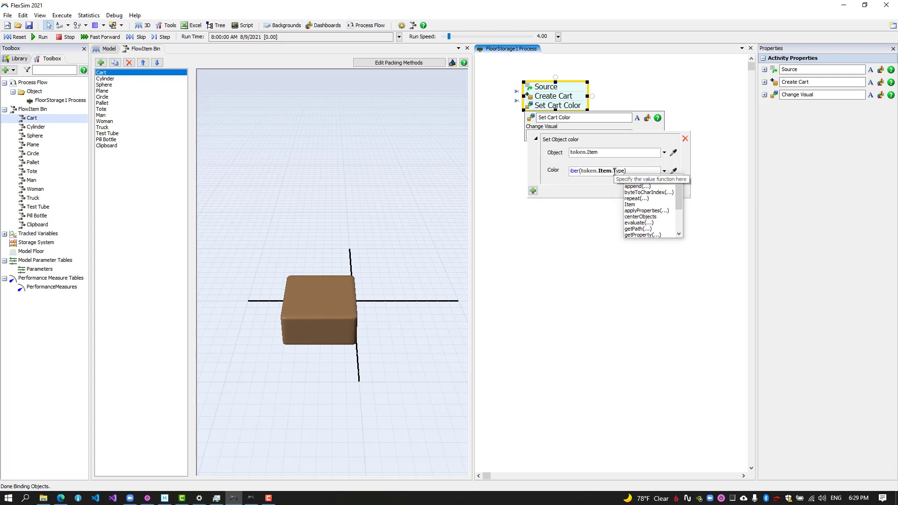
click(614, 235)
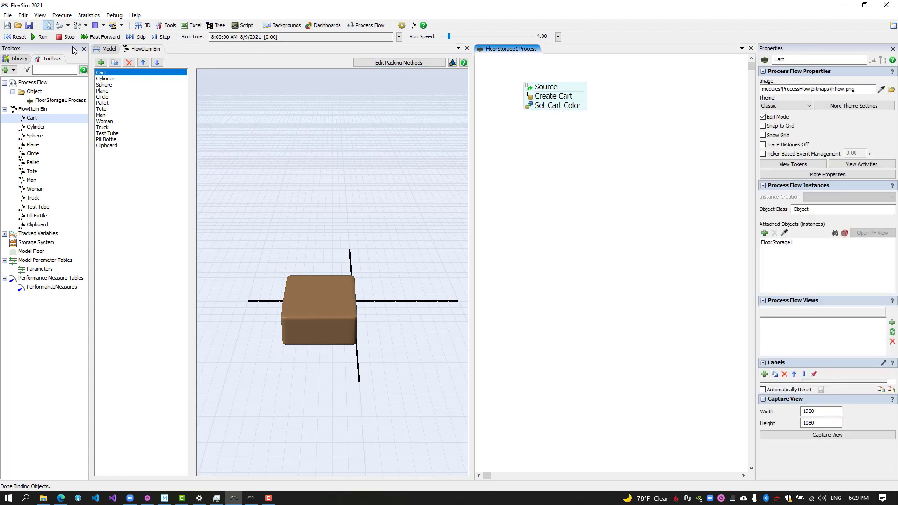
Return to the 3D model view, then reset and run the model to check cart creation.
click(108, 49)
click(208, 114)
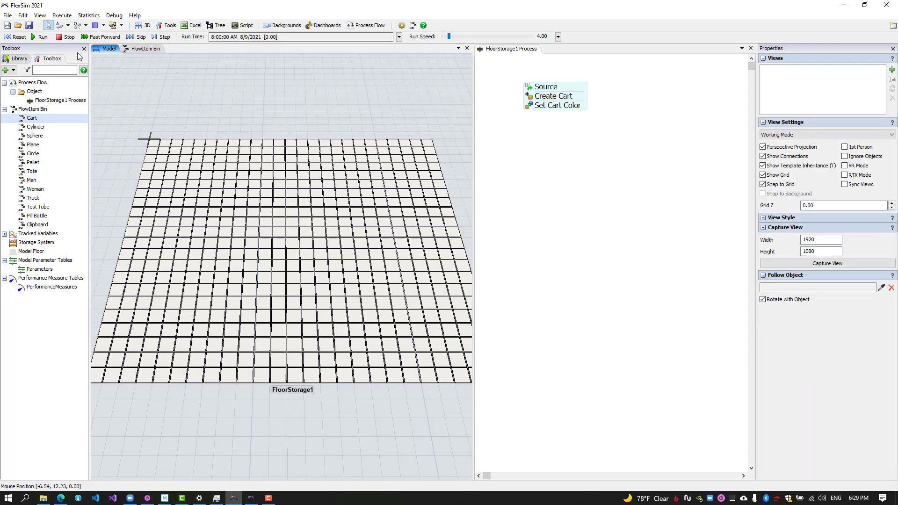
click(19, 37)
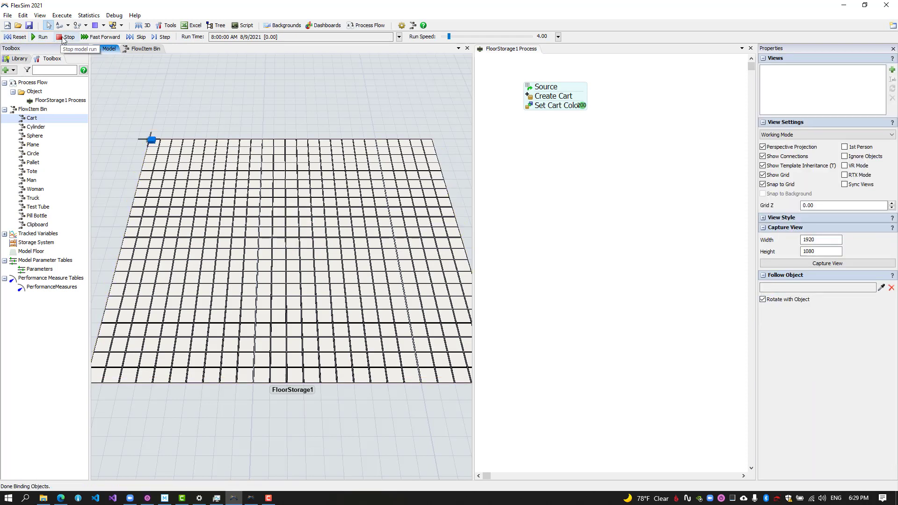
click(563, 173)
Set FloorStorage1's slot assignment strategy to Random Bay, Level, and Slot with Space.
click(378, 209)
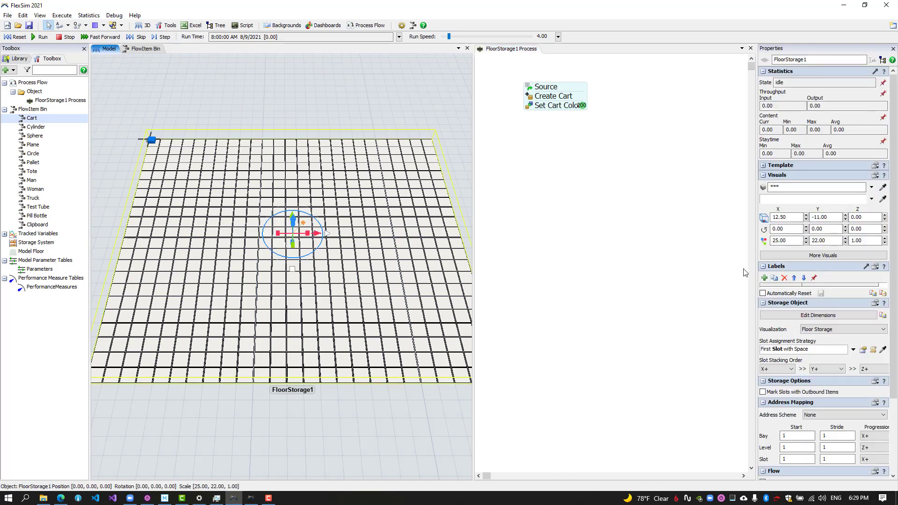
click(854, 350)
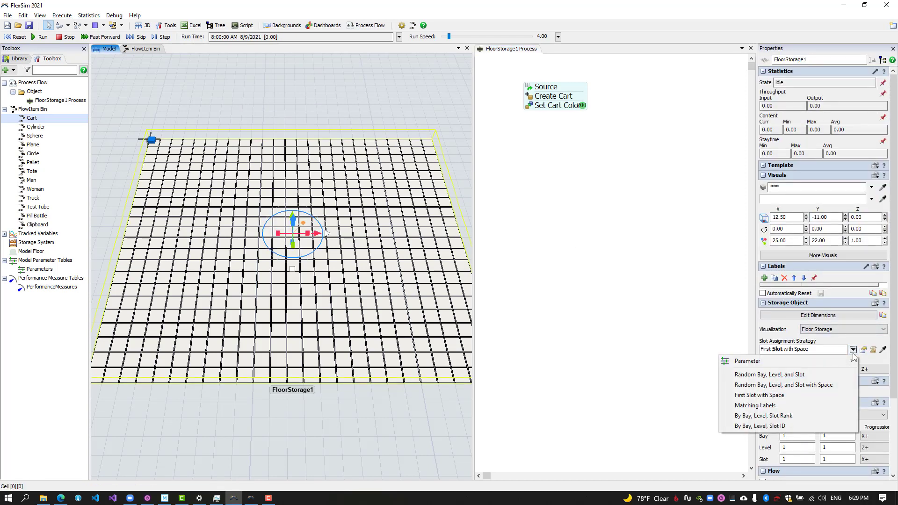
click(809, 385)
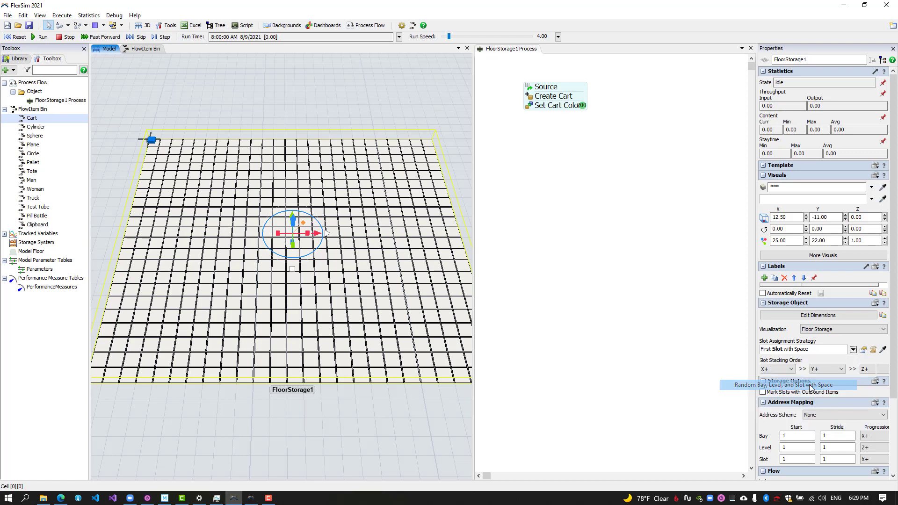
click(640, 309)
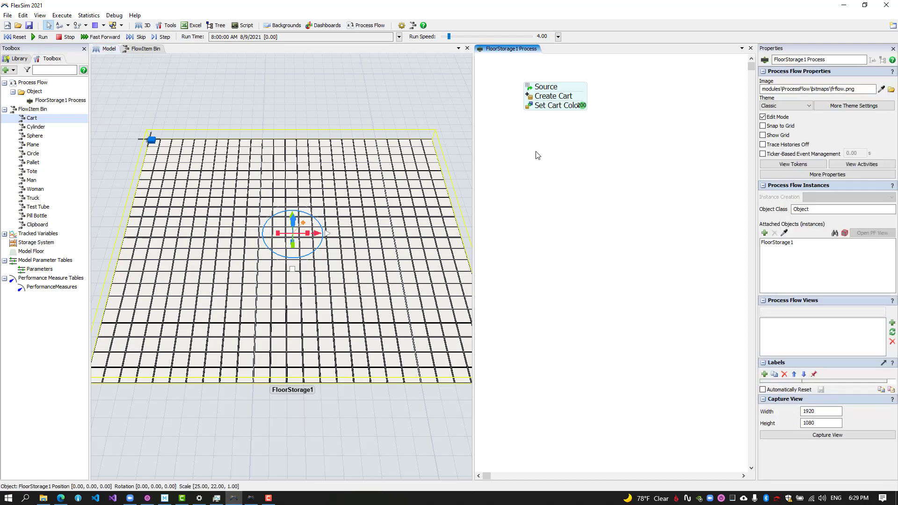
Switch the Create Cart activity from Create At to Create In current.
double_click(530, 99)
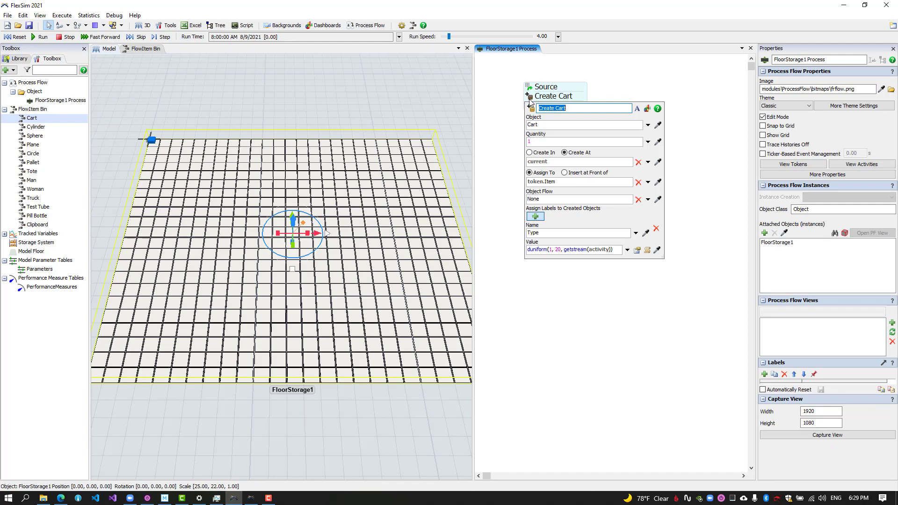
click(537, 154)
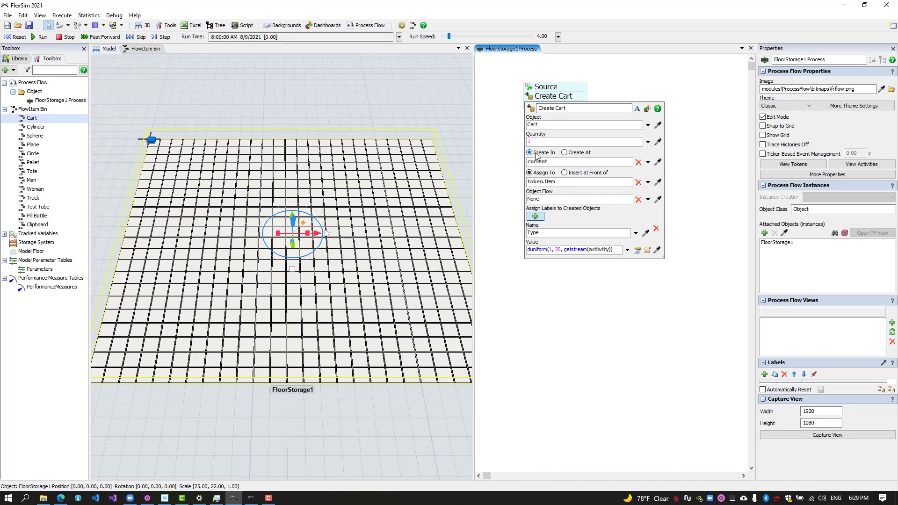
click(503, 160)
Reset and rerun the model to examine how the coloured carts spread over the floor storage.
click(16, 36)
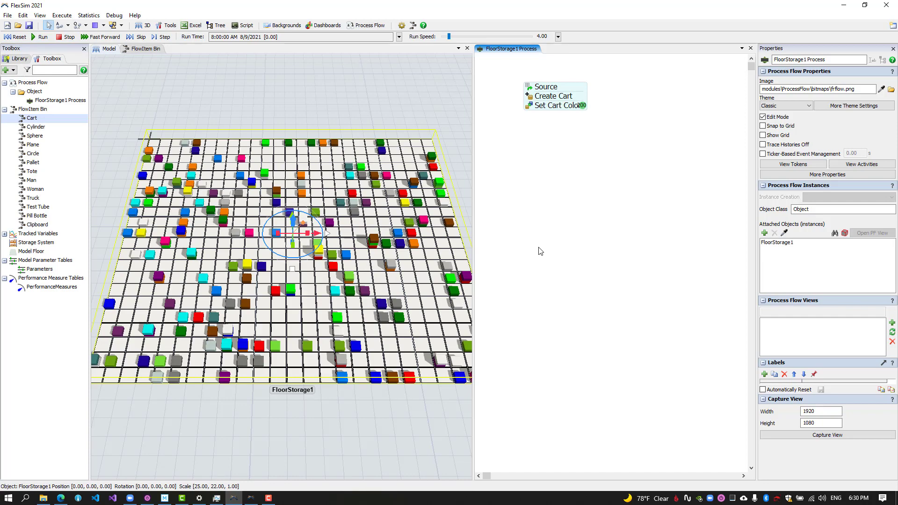
click(322, 402)
scroll(303, 398, down, 5)
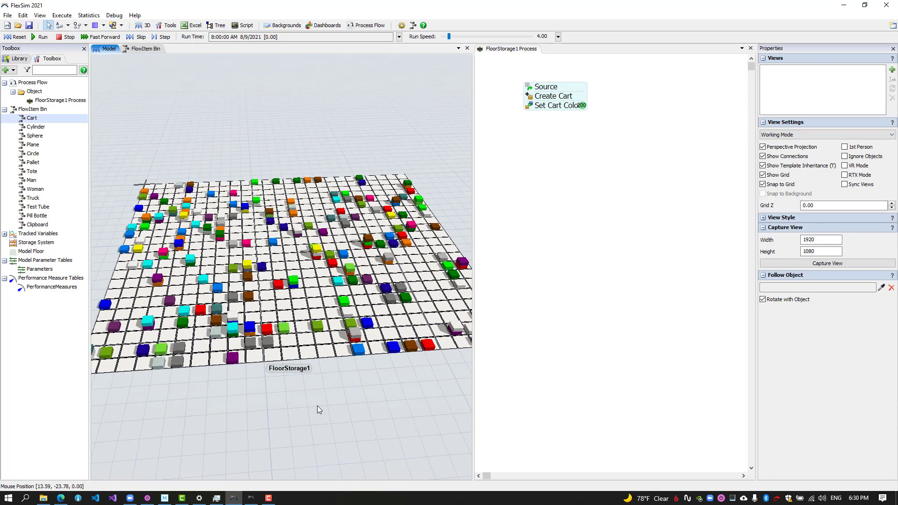
right_drag(317, 406, 314, 409)
Resize the Cart flow item to 1 by 1 by 2 in the FlowItem Bin.
click(144, 49)
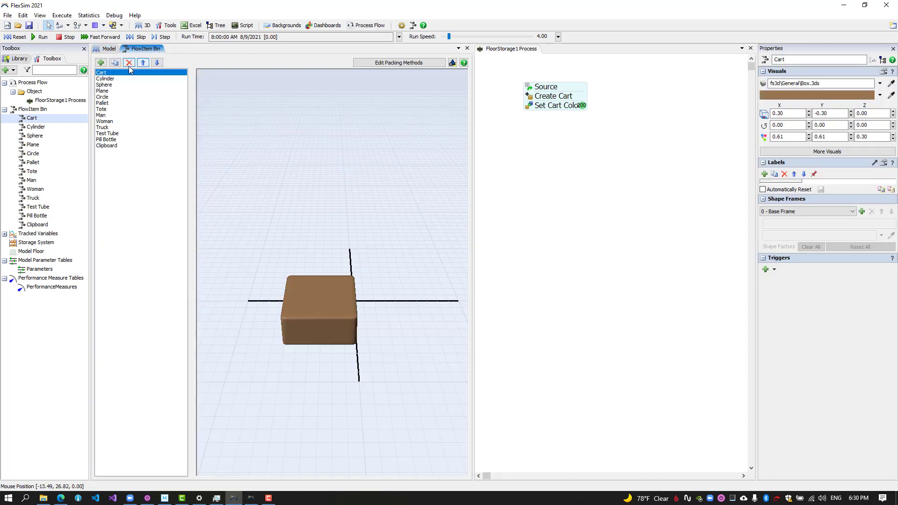
click(330, 289)
drag(790, 137, 761, 135)
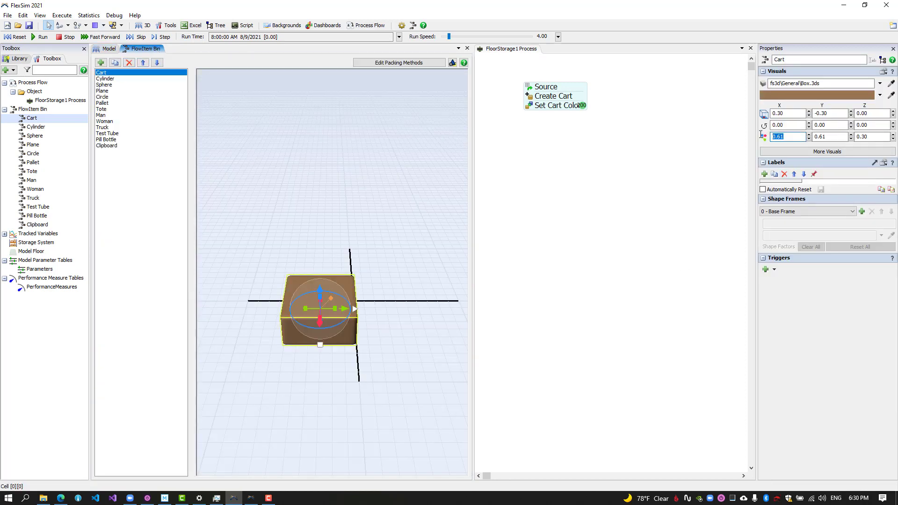
text(1)
key(Tab)
text(1)
key(Tab)
text(2)
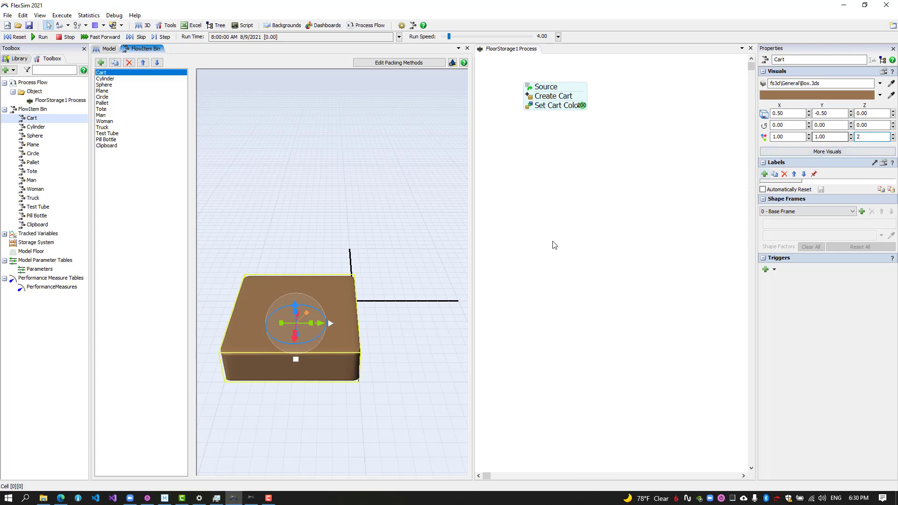
click(554, 245)
Set FloorStorage1's Z size to 2 in the model, then reset and rerun the simulation.
click(108, 49)
click(286, 369)
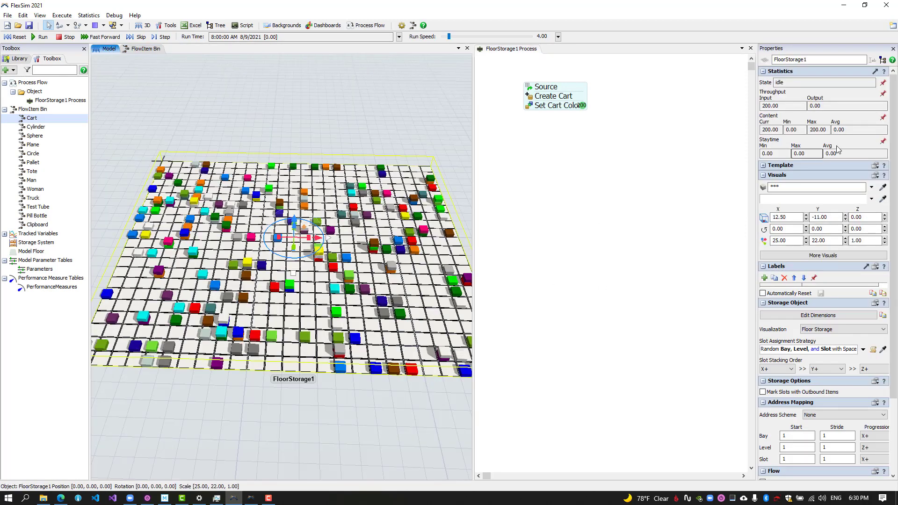
drag(865, 241, 849, 240)
text(2)
click(808, 249)
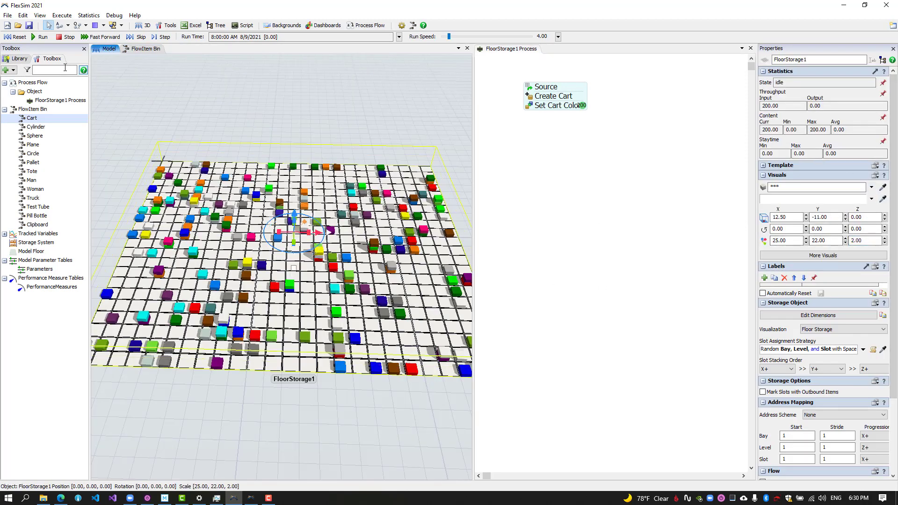
click(18, 37)
click(42, 37)
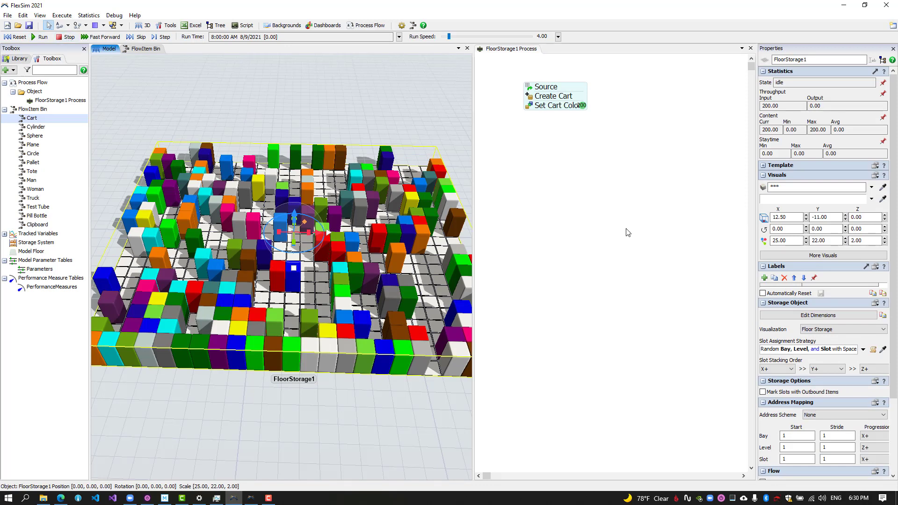
Replace FloorStorage1's slot assignment code with a while (true) loop that picks random bays, levels and slots until a storable slot with space is assigned.
click(873, 350)
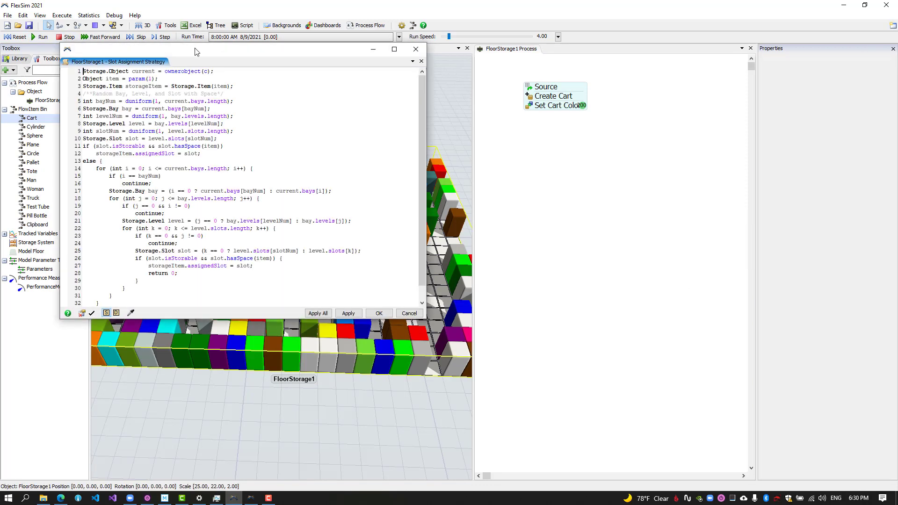
drag(195, 51, 342, 83)
scroll(273, 318, down, 1)
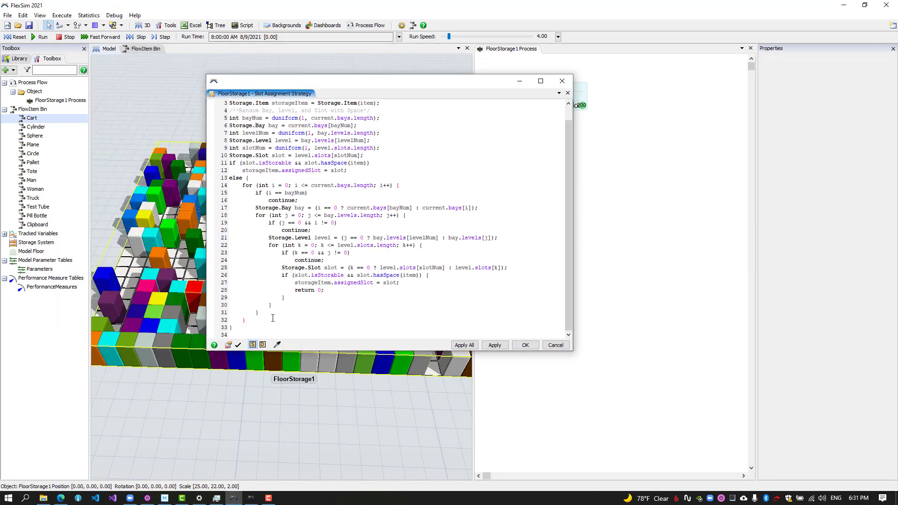
drag(249, 329, 218, 87)
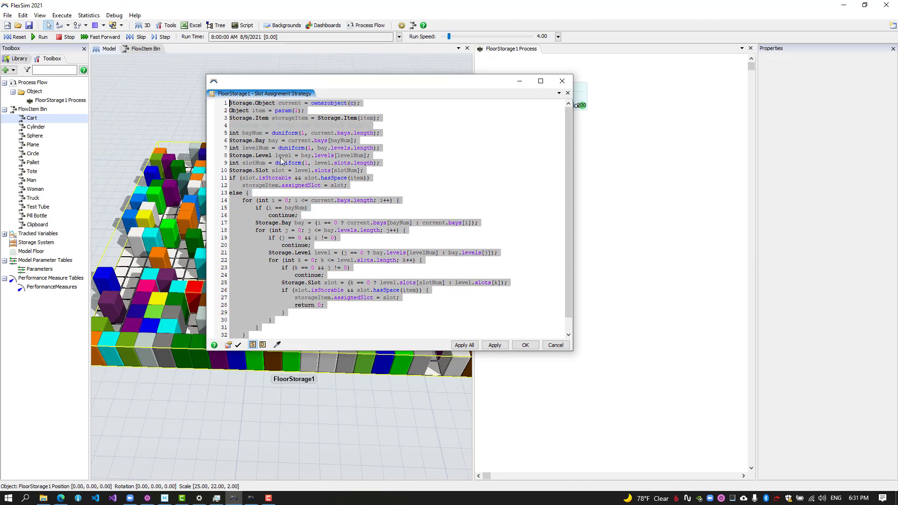
text(Storage.Object current = ownerobject(c); Object item = param(1); Storage.Item storageItem = Storage.Item(item); /**Random Bay, Level, and Slot with Space*/  while (true) { 	int bayNum = duniform(1, current.bays.length); 	Storage.Bay bay = current.bays[bayNum]; 	int levelNum = duniform(1, bay.levels.length); 	Storage.Level level = bay.levels[levelNum]; 	int slotNum = duniform(1, level.slots.length); 	Storage.Slot slot = level.slots[slotNum]; 	if (slot.isStorable && slot.hasSpace(item)) { 		storageItem.assignedSlot = slot; 		return 0; 	} })
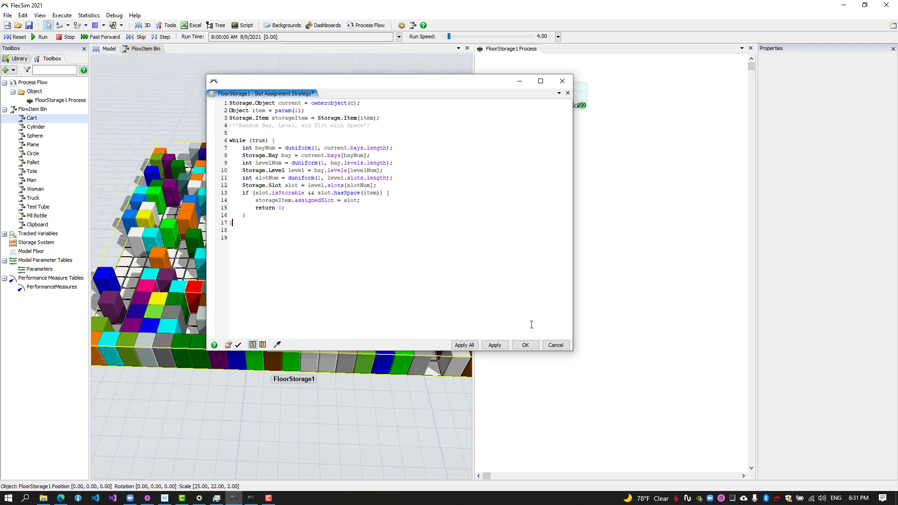
click(526, 346)
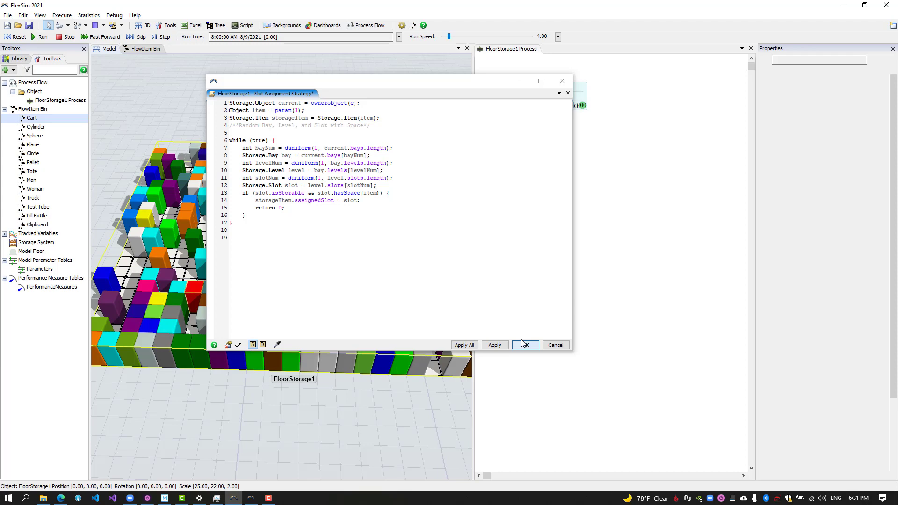
click(523, 345)
Reset and rerun the model to check the cart placement produced by the custom slot assignment code.
click(16, 37)
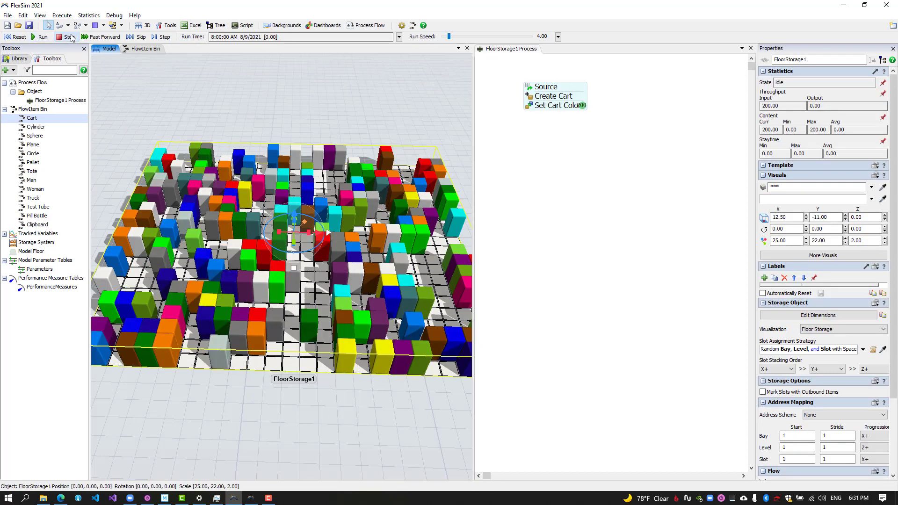
click(297, 431)
right_drag(295, 422, 297, 421)
click(191, 433)
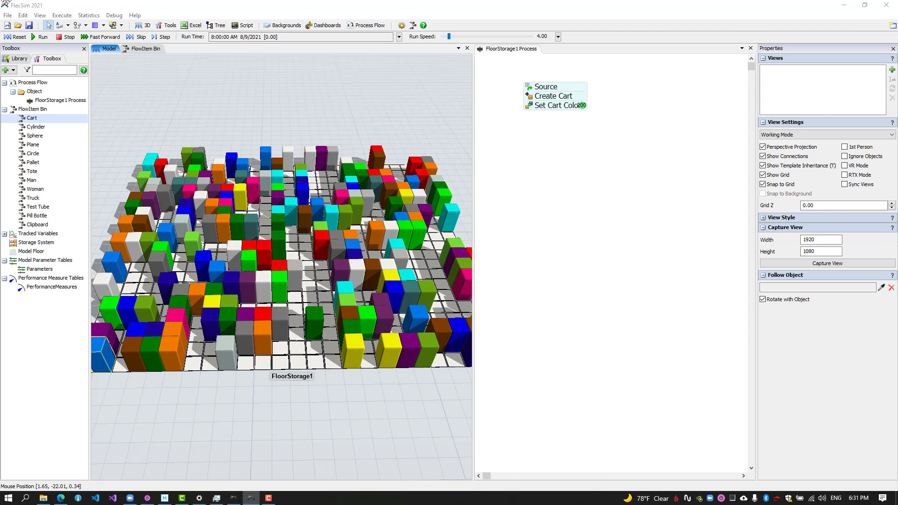
Open the animation and component editor for the Cart flow item from the FlowItem Bin.
click(152, 52)
scroll(400, 360, down, 10)
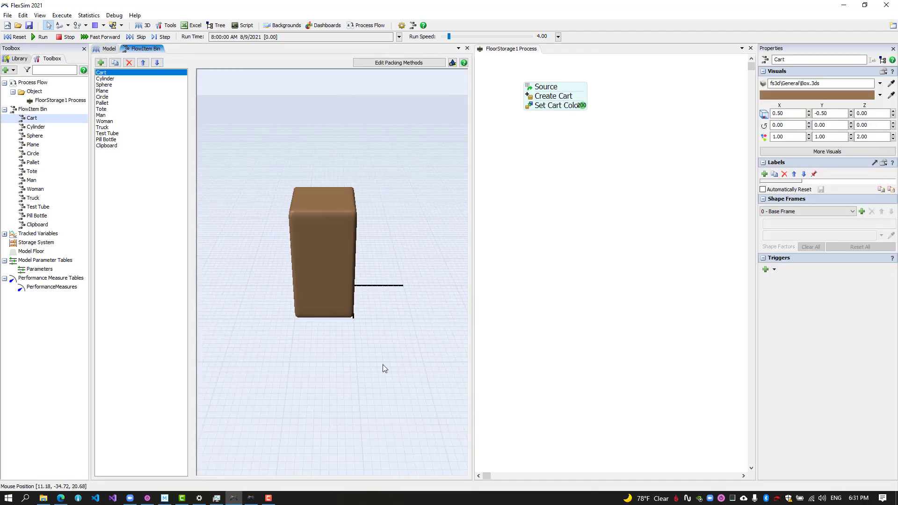
click(338, 261)
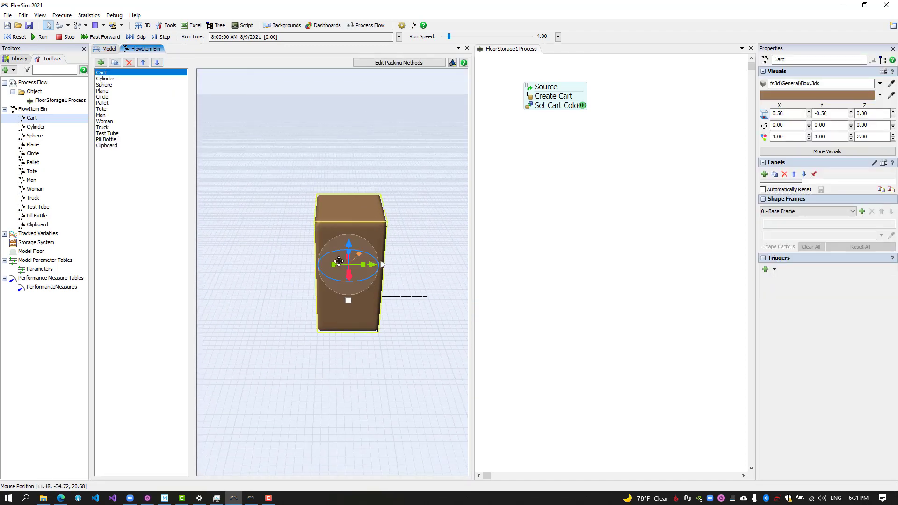
right_click(336, 230)
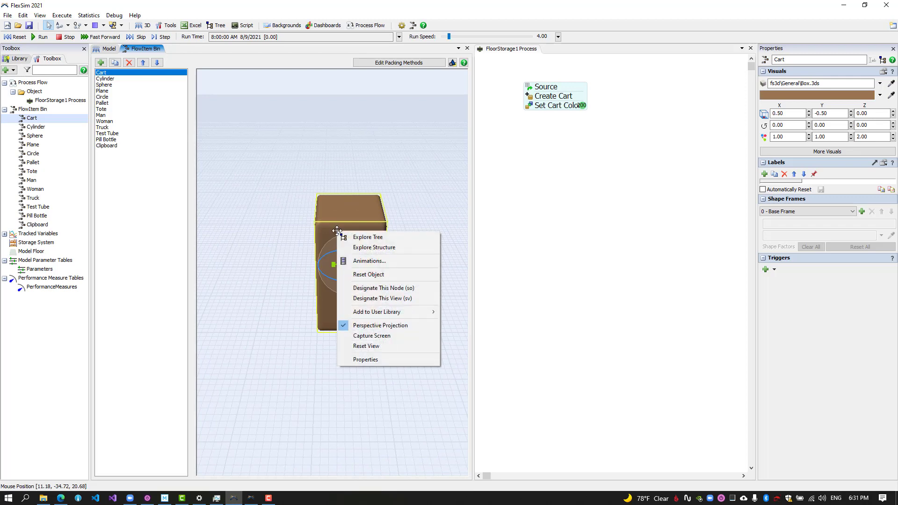
click(360, 261)
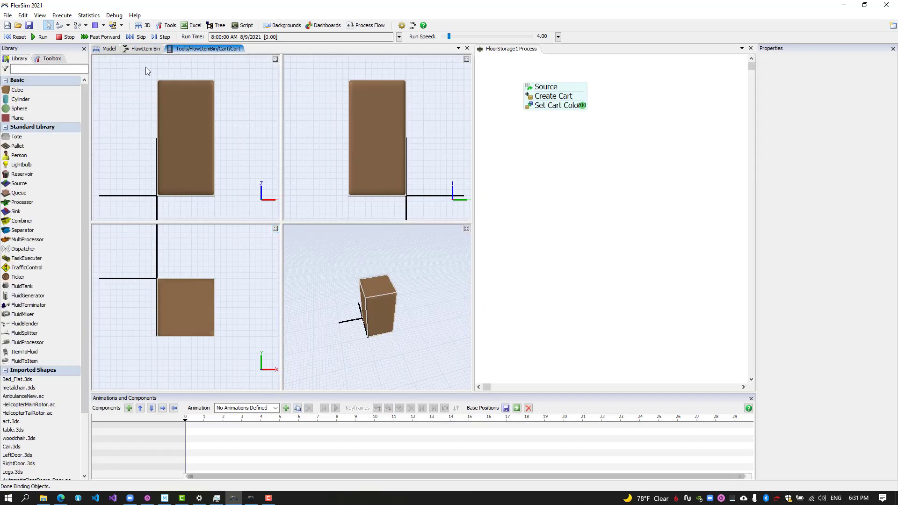
Replace the Cart's box shape file with *** so the flow item has no base shape.
click(146, 49)
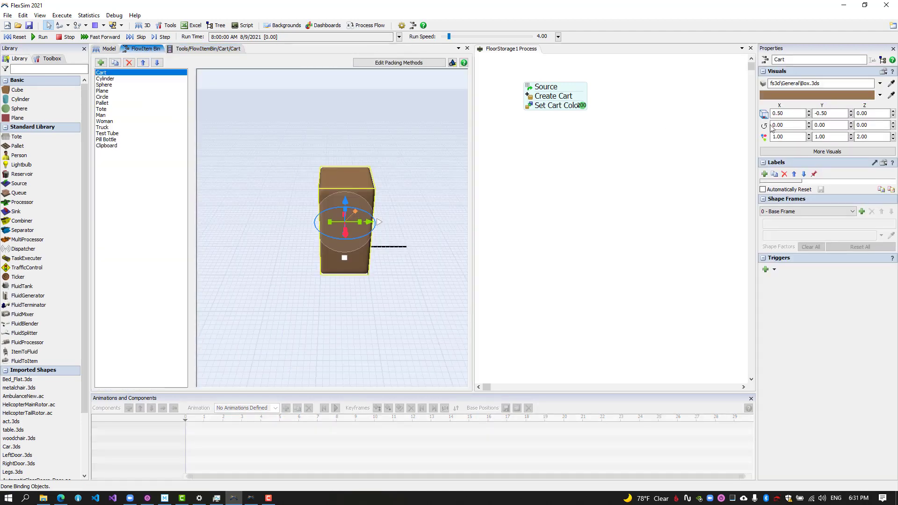
drag(808, 83, 735, 81)
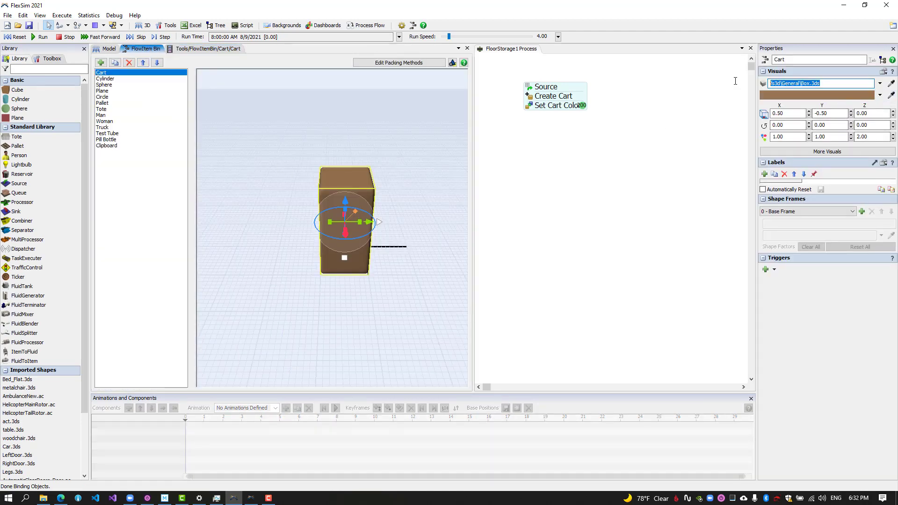
text(*)
key(Return)
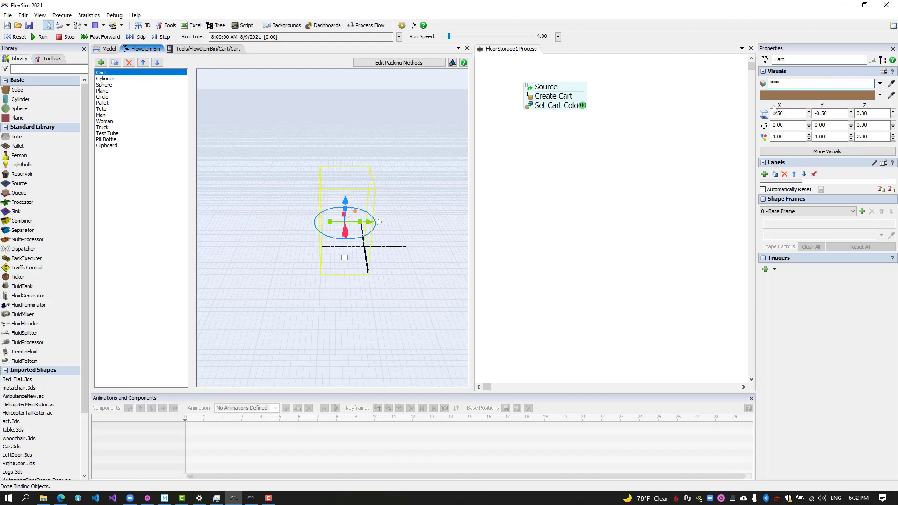
Add a Plane component to the cart, place it at X 0.50 and Y -0.50, and lower it near the base.
click(201, 49)
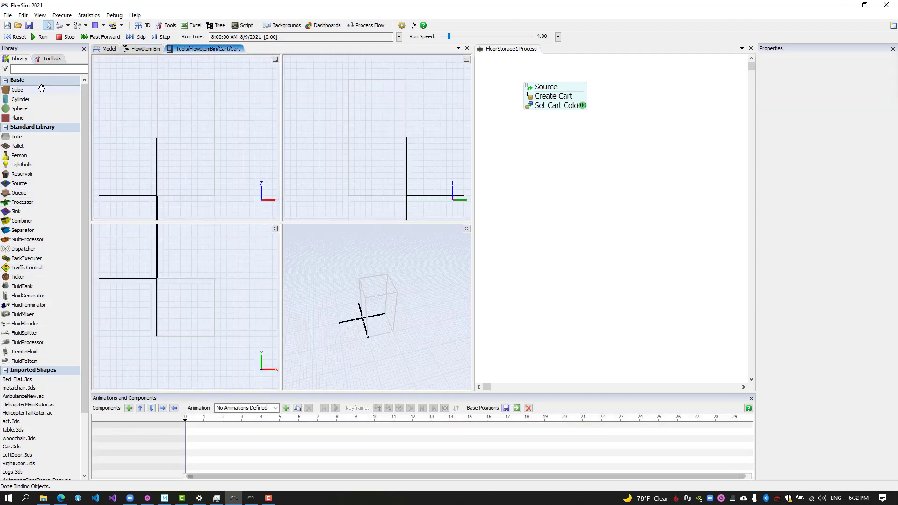
drag(29, 117, 181, 305)
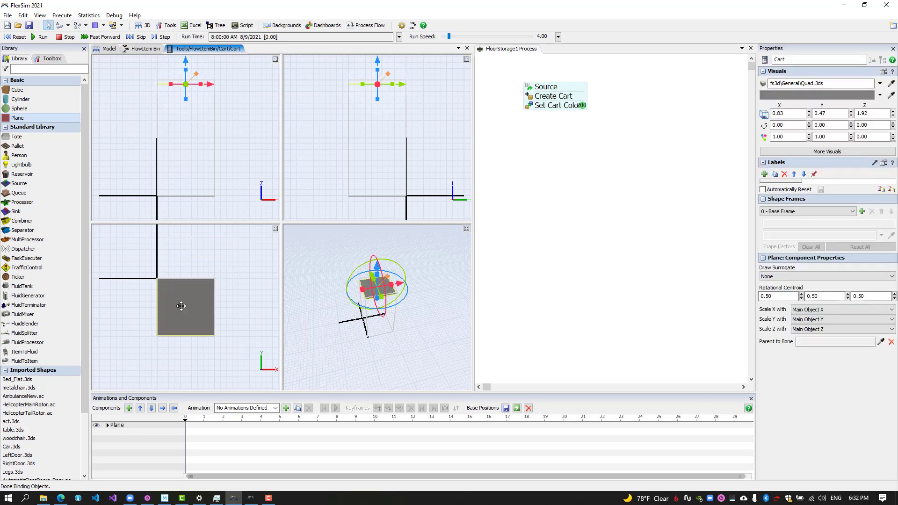
click(181, 306)
click(834, 115)
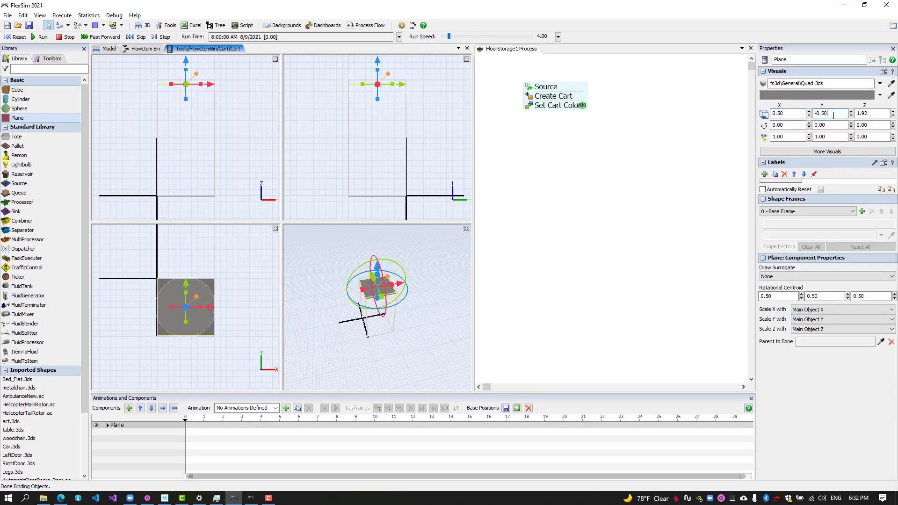
click(858, 113)
drag(186, 58, 181, 152)
click(177, 154)
Add a Cube component to the cart and shape it into a slab about 0.09 wide and 1.98 tall along one side.
drag(33, 88, 158, 104)
drag(172, 243, 171, 303)
drag(382, 256, 378, 309)
drag(183, 99, 182, 94)
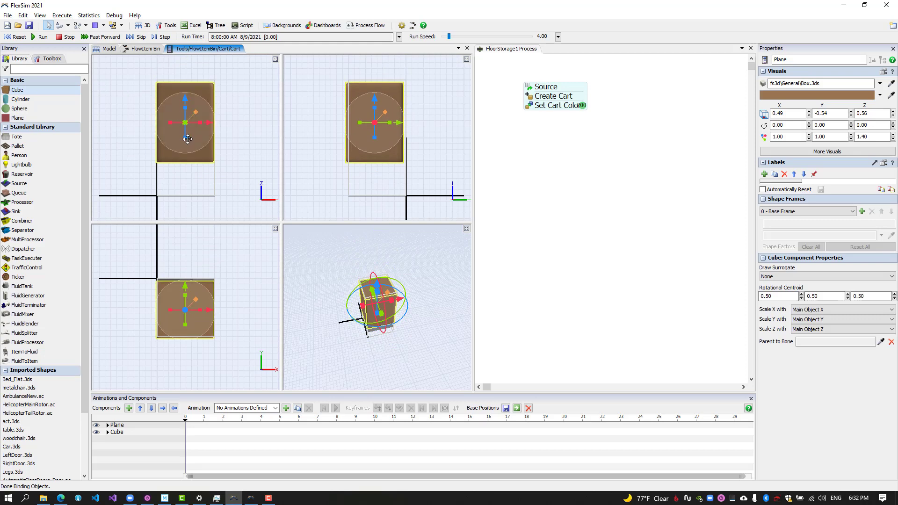
drag(186, 138, 146, 150)
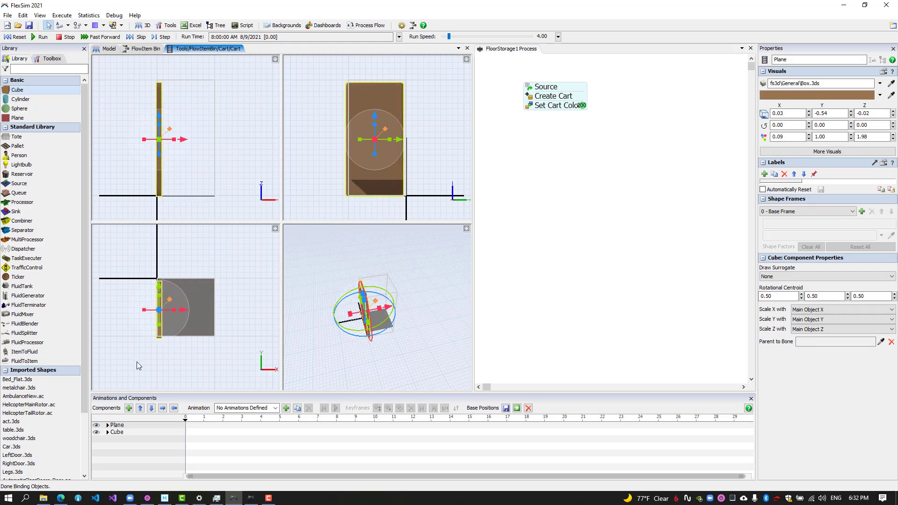
Shrink the cube into a 0.05 by 0.05 by 2 post at the plane's upper-left corner in the top view.
click(136, 361)
scroll(135, 357, up, 5)
click(276, 229)
click(216, 222)
drag(217, 244, 220, 118)
mouse_move(153, 200)
mouse_down()
mouse_move(143, 229)
mouse_move(166, 206)
mouse_up()
scroll(142, 228, up, 3)
click(190, 165)
drag(190, 165, 199, 146)
Colour the corner post light grey.
click(822, 95)
click(795, 122)
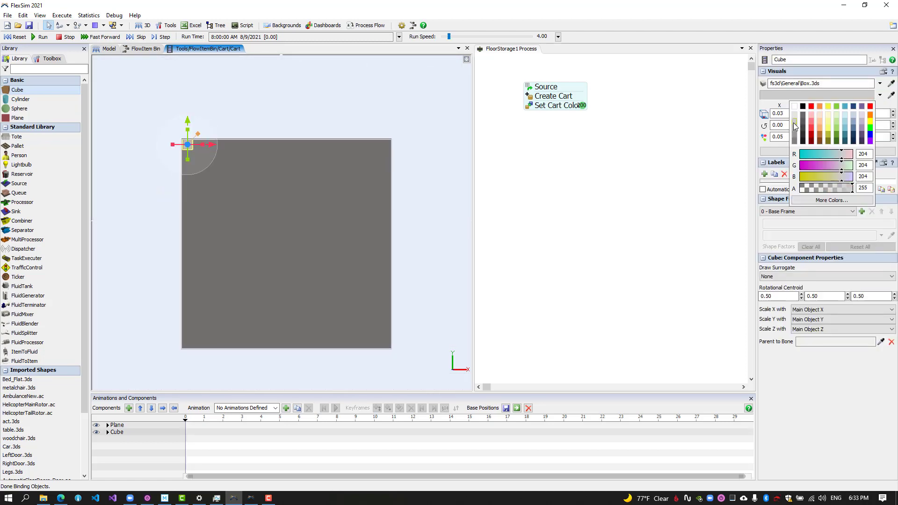
click(467, 60)
click(392, 288)
scroll(391, 289, up, 5)
click(275, 228)
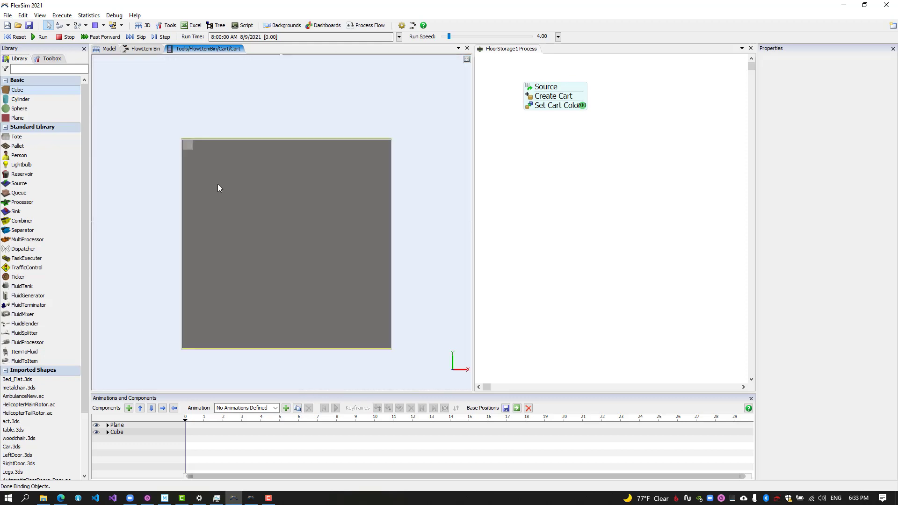
Switch the post's position reference to its corner and set its X and Y positions to 0.
click(182, 145)
drag(831, 114, 811, 116)
text(0)
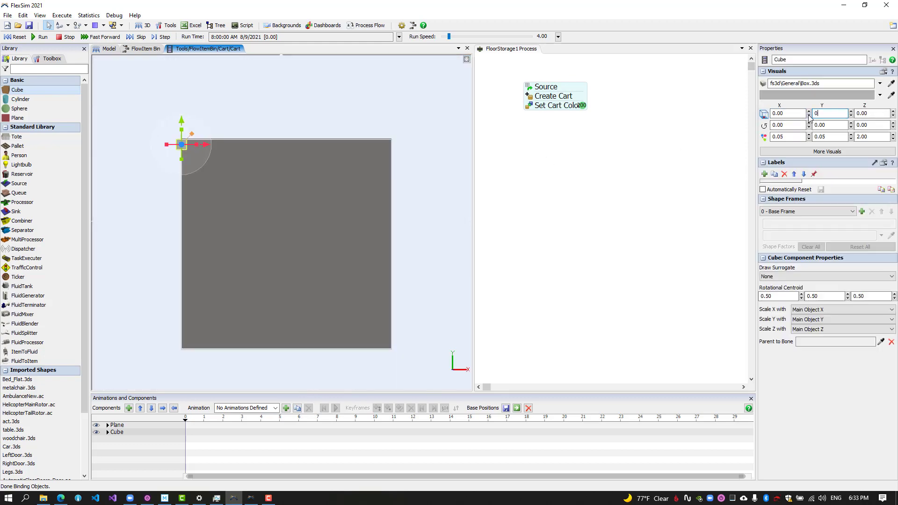
click(763, 114)
click(651, 396)
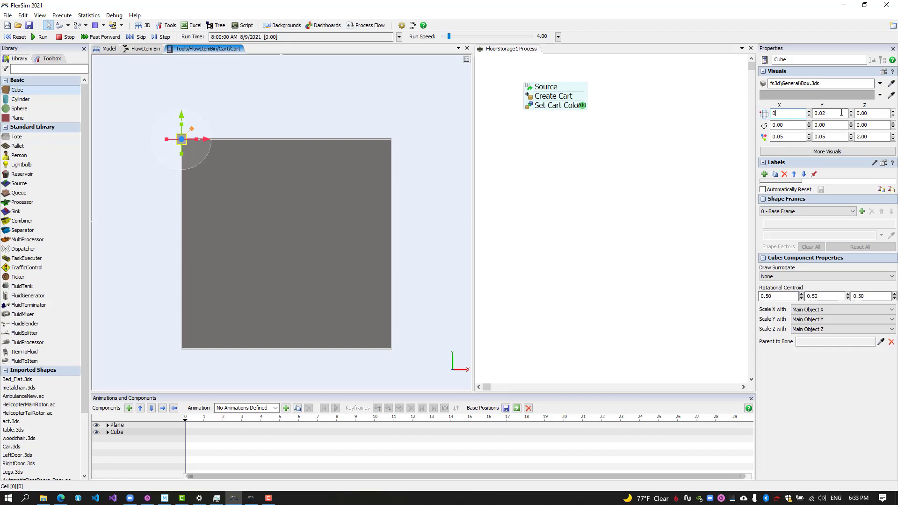
Paste a copy of the post at the plane's lower-left corner, at X 0, Y -0.95 and Z 0.
click(179, 347)
click(182, 346)
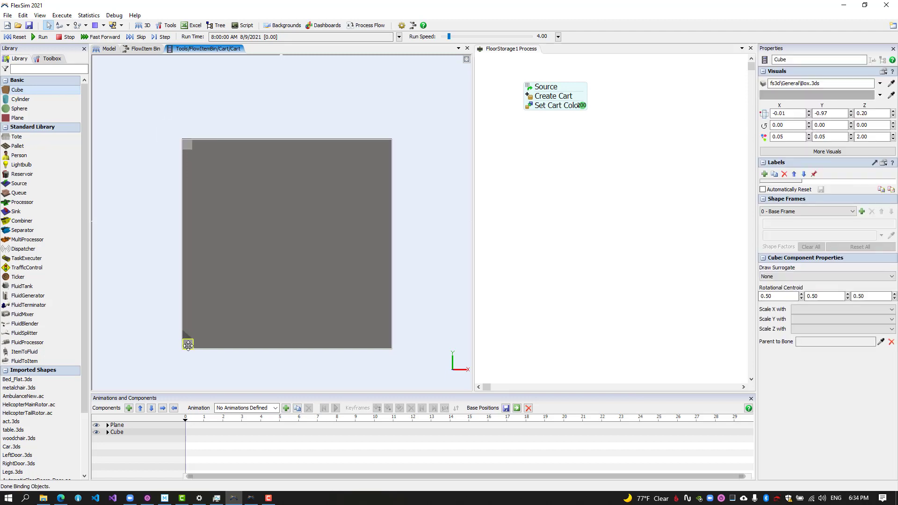
drag(787, 113, 771, 112)
text(0)
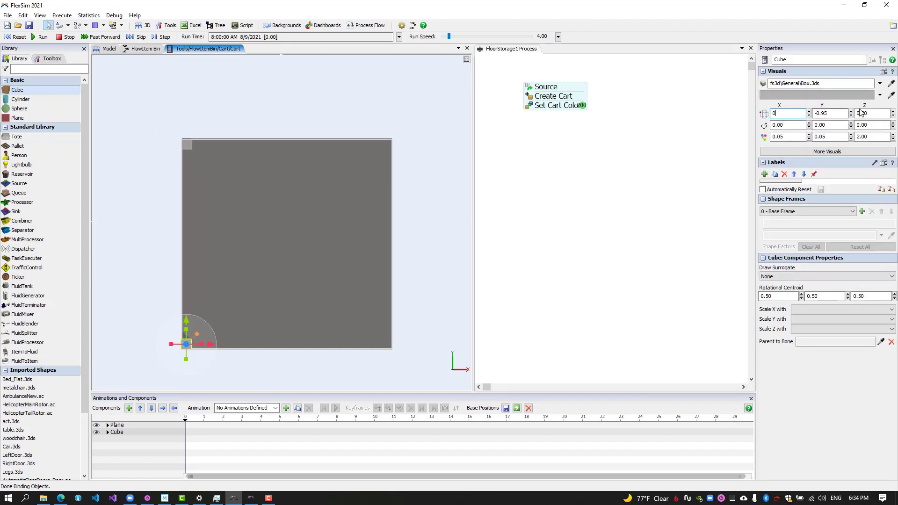
drag(869, 113, 857, 113)
Paste two more copies of the post and move them to the plane's upper-right and lower-right corners.
click(181, 145)
click(184, 145)
click(405, 145)
key(ctrl+v)
drag(405, 145, 387, 145)
click(417, 318)
key(ctrl+v)
drag(417, 318, 387, 344)
click(419, 286)
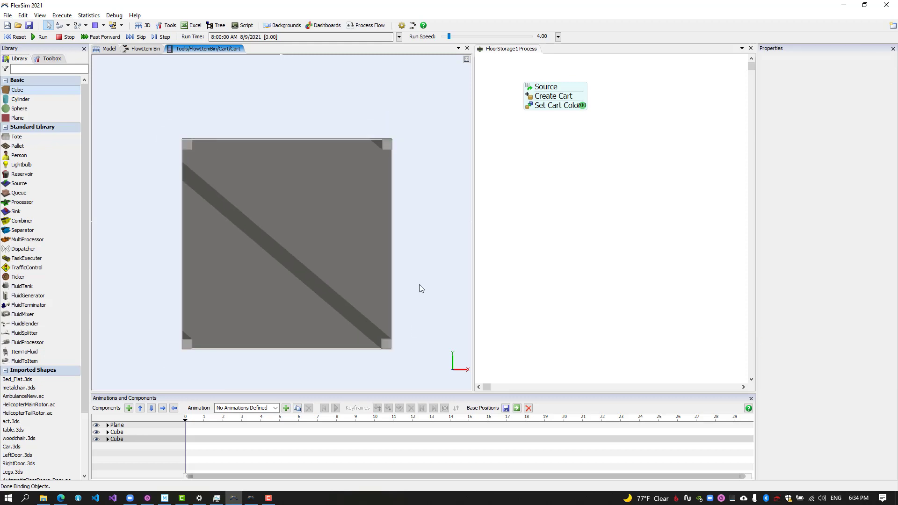
Make the cart's plane semi-transparent by lowering its colour's alpha to about 143.
click(466, 59)
right_drag(296, 313, 310, 333)
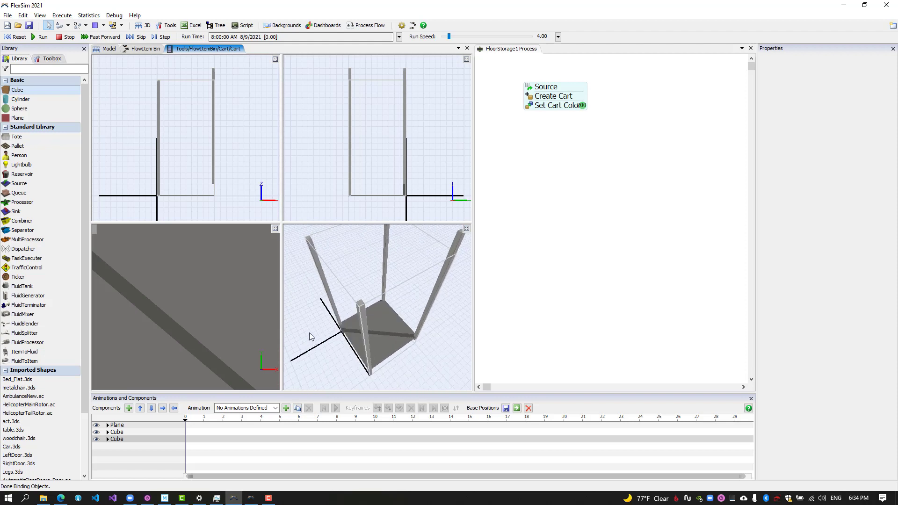
scroll(218, 313, down, 5)
click(224, 308)
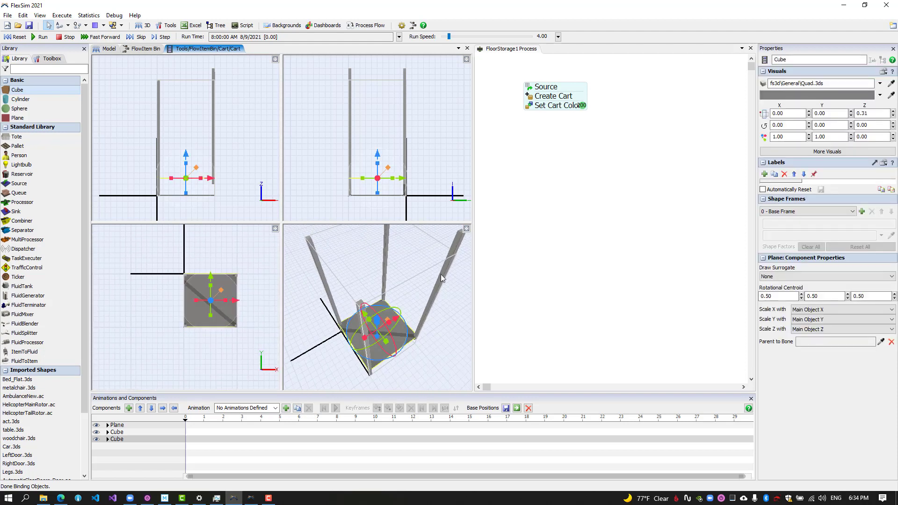
click(880, 95)
drag(841, 191, 831, 193)
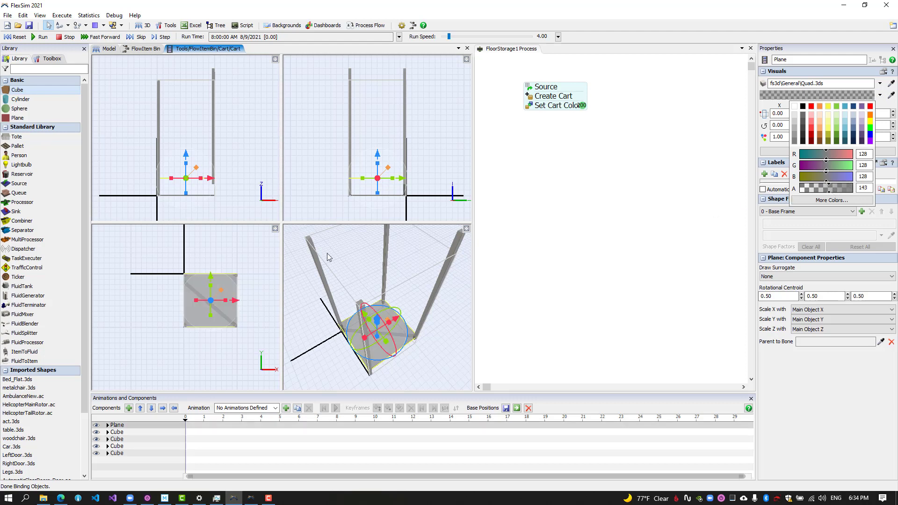
click(186, 253)
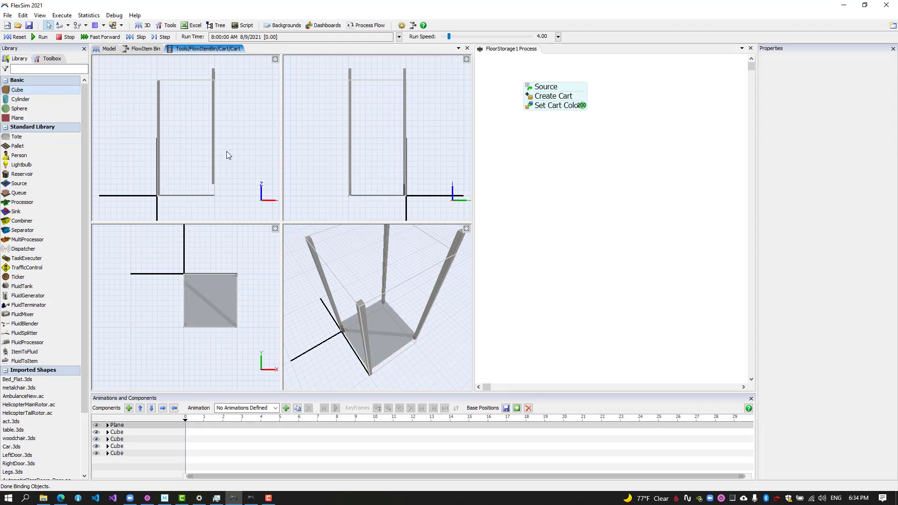
Set the Z position of both raised right-hand posts to 0 so they stand on the cart's base.
click(213, 152)
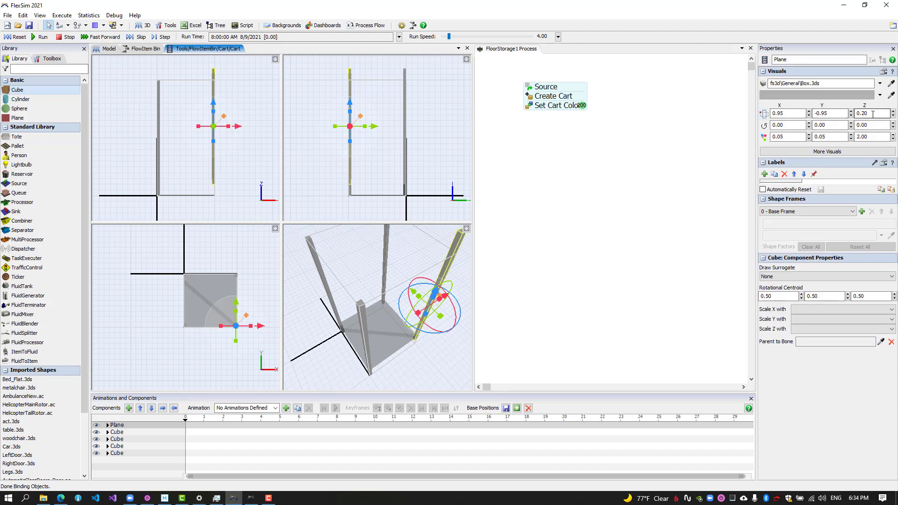
drag(869, 113, 863, 114)
text(0)
click(228, 129)
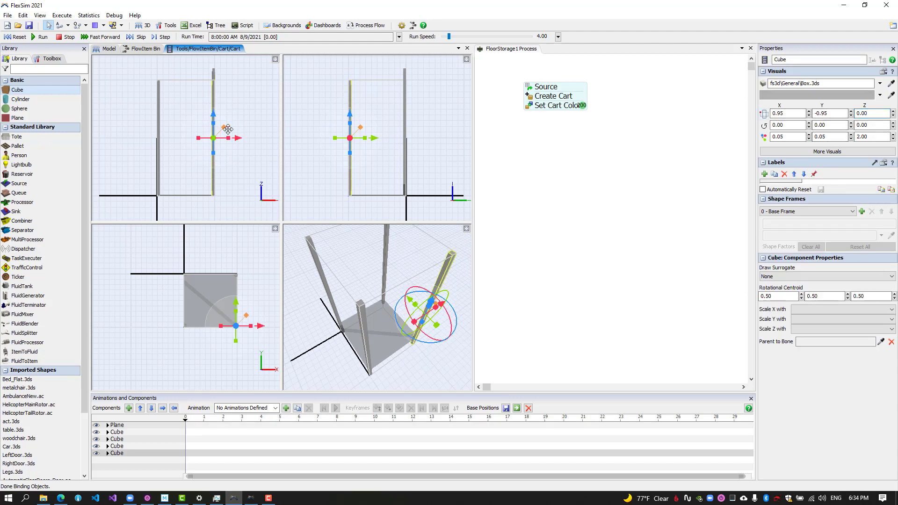
click(317, 92)
click(212, 72)
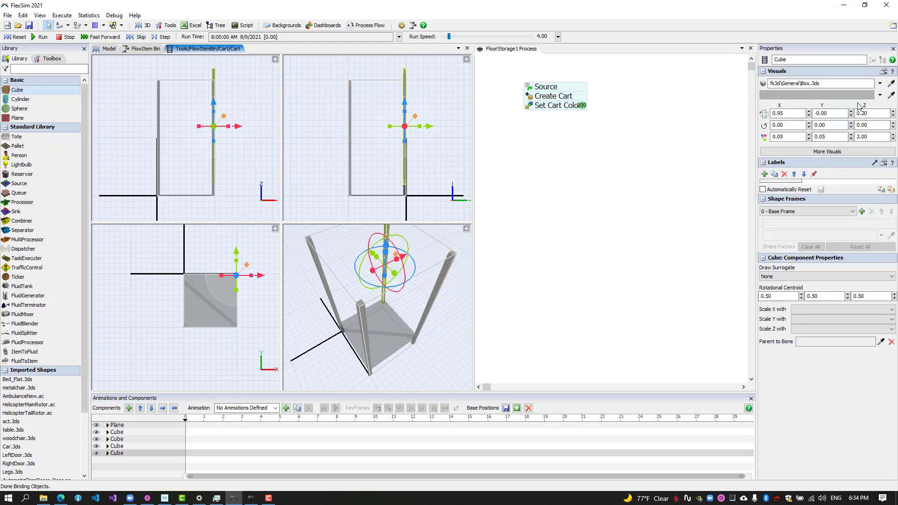
drag(872, 115, 862, 115)
text(0)
click(247, 92)
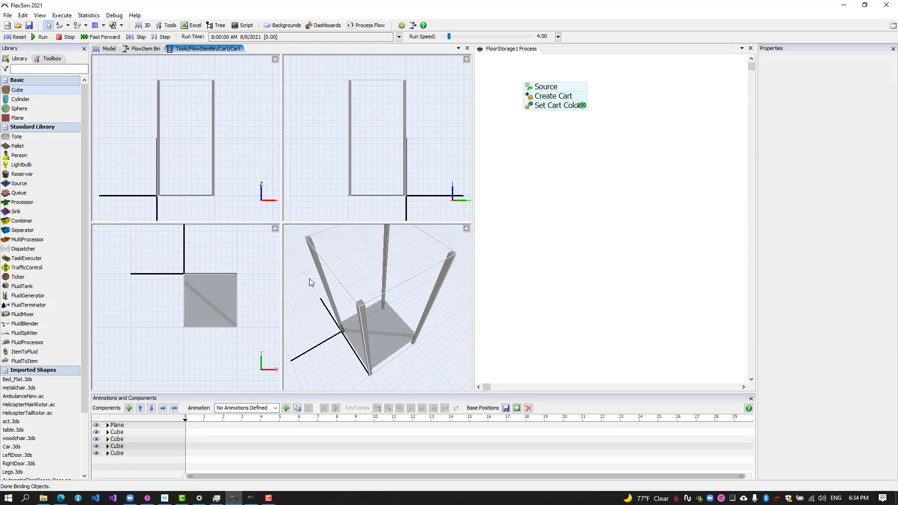
right_drag(417, 369, 434, 359)
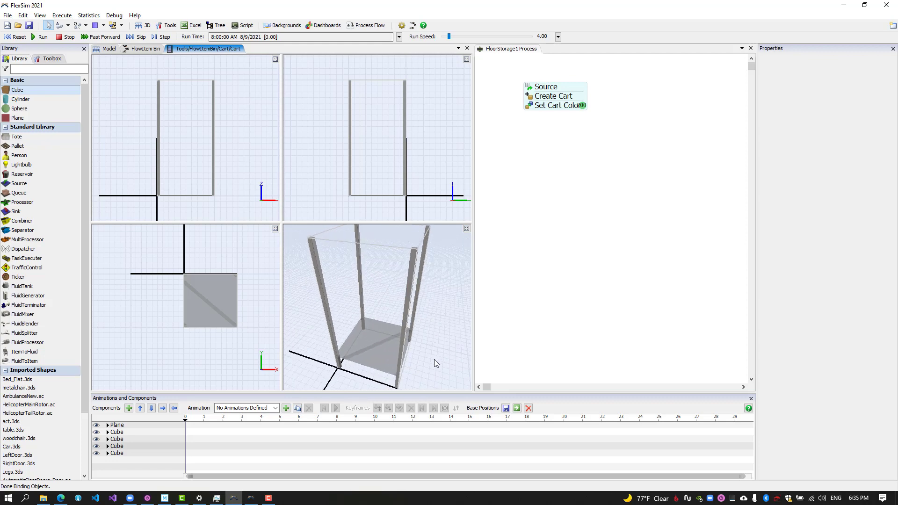
Reset the model to view the redesigned carts, and close the cart's component editor and the FlowItem Bin.
click(466, 48)
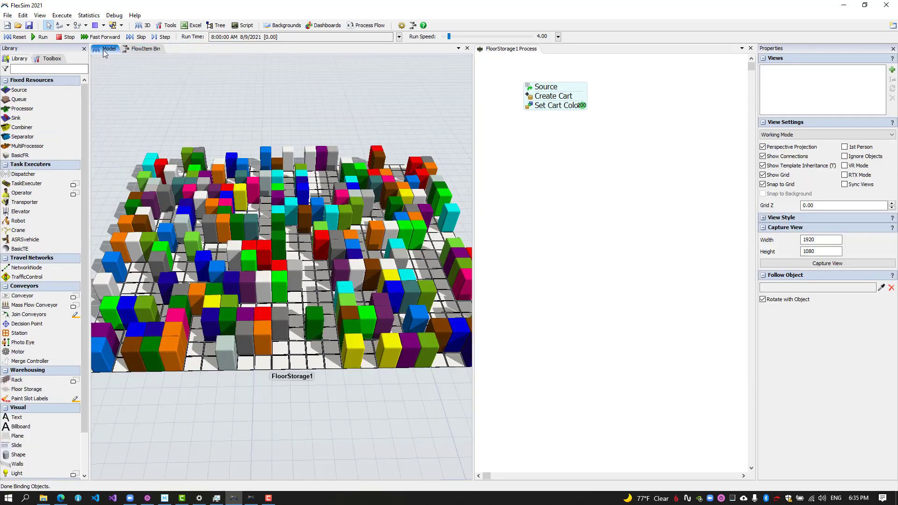
click(106, 49)
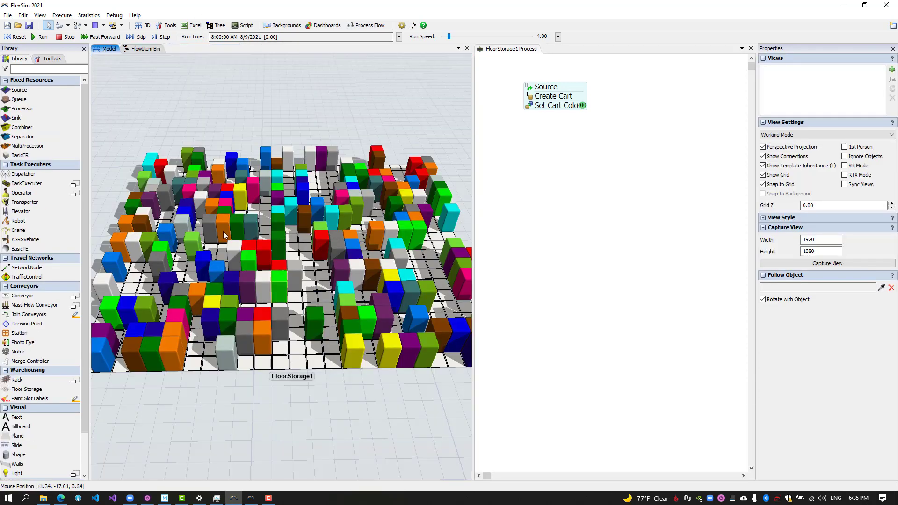
click(7, 37)
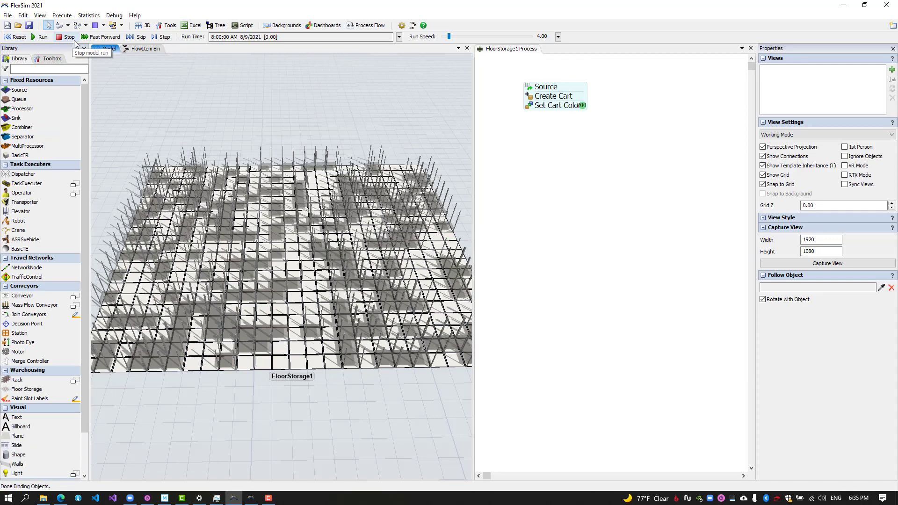
right_drag(270, 420, 178, 133)
click(141, 48)
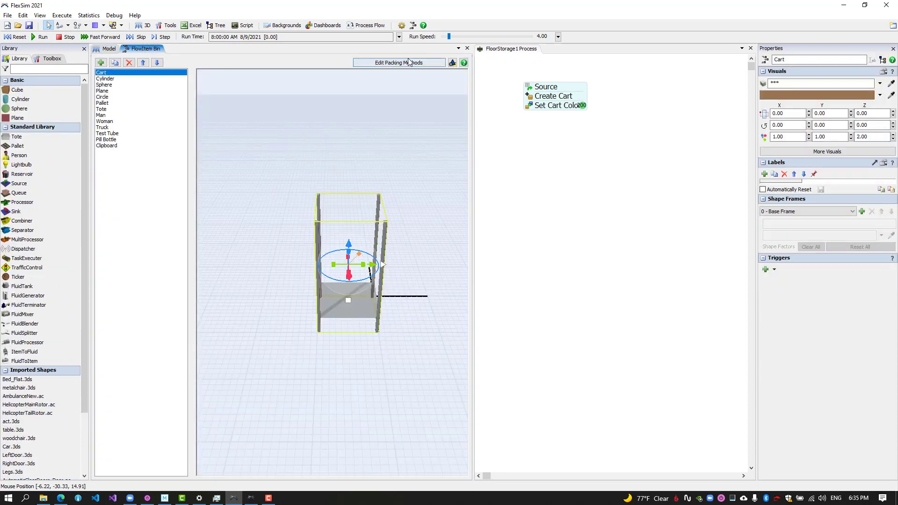
click(466, 48)
Add a Custom Code activity after Set Cart Color in the FloorStorage1 process flow.
click(539, 131)
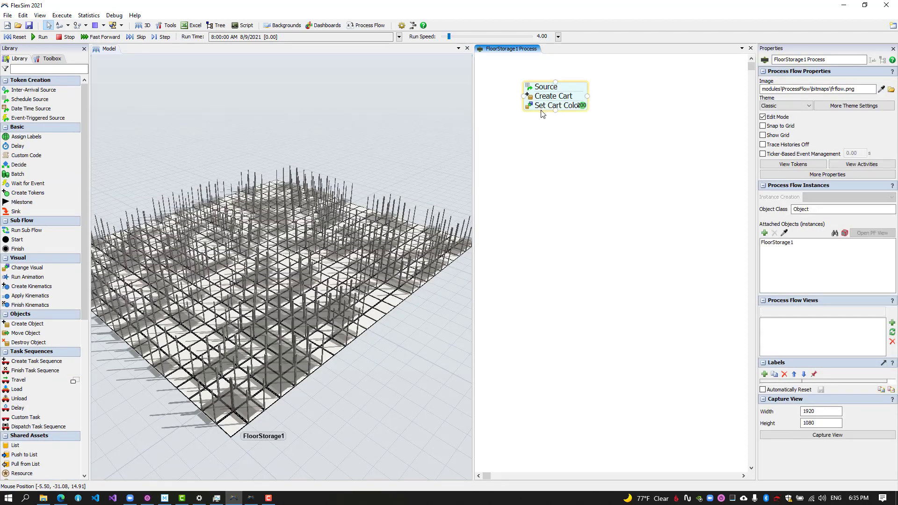
click(542, 115)
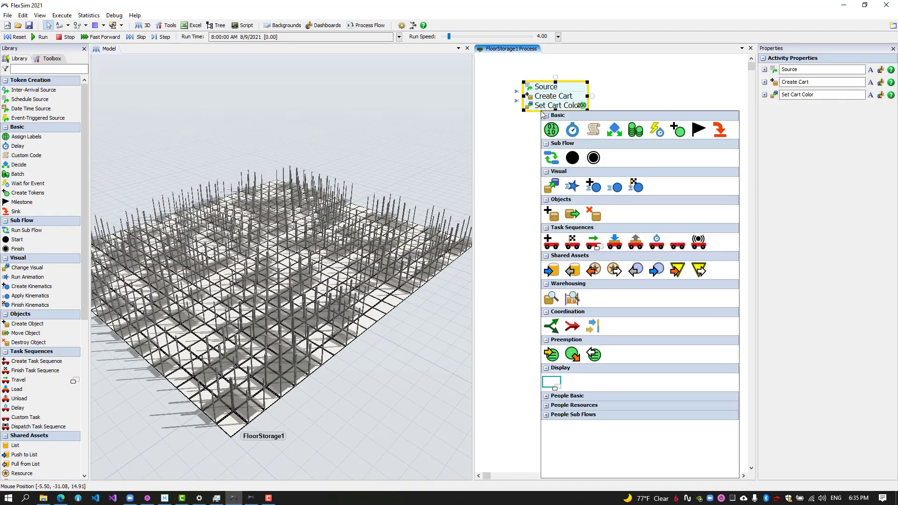
click(599, 133)
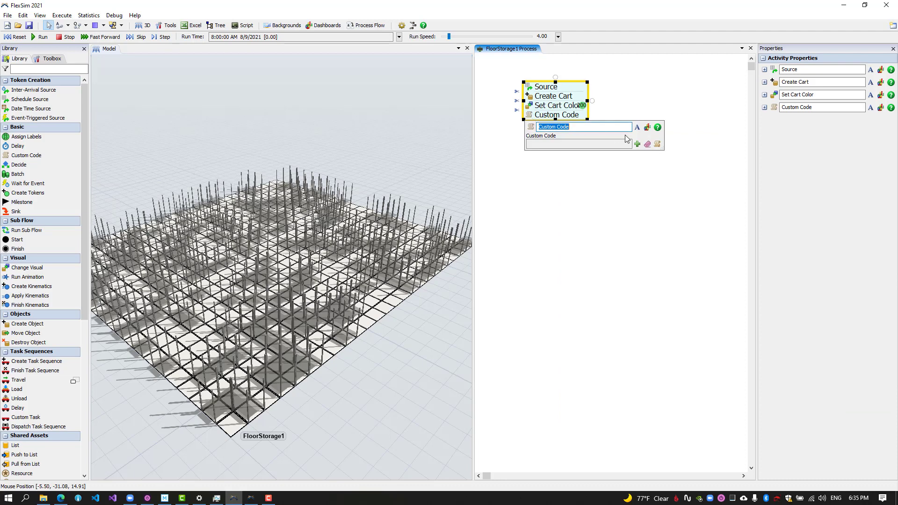
Add a code snippet described as Set Alpha to the Custom Code activity.
click(638, 144)
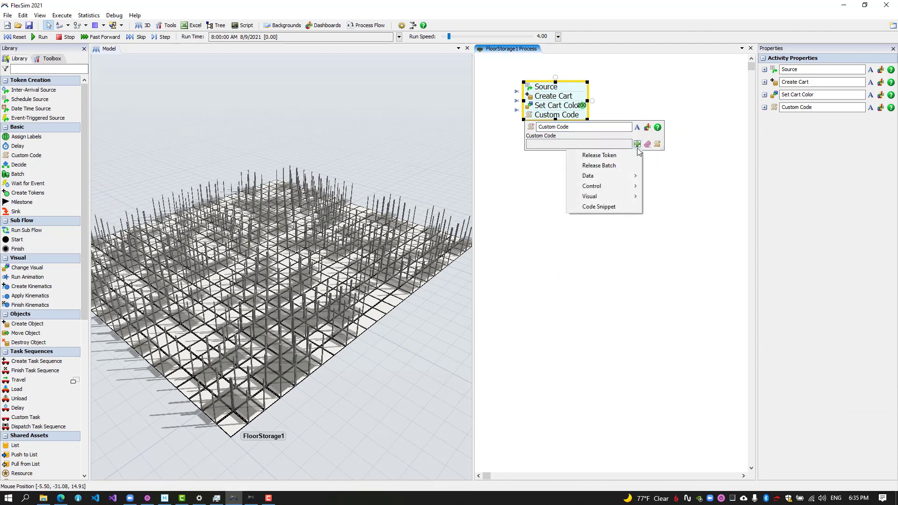
click(599, 207)
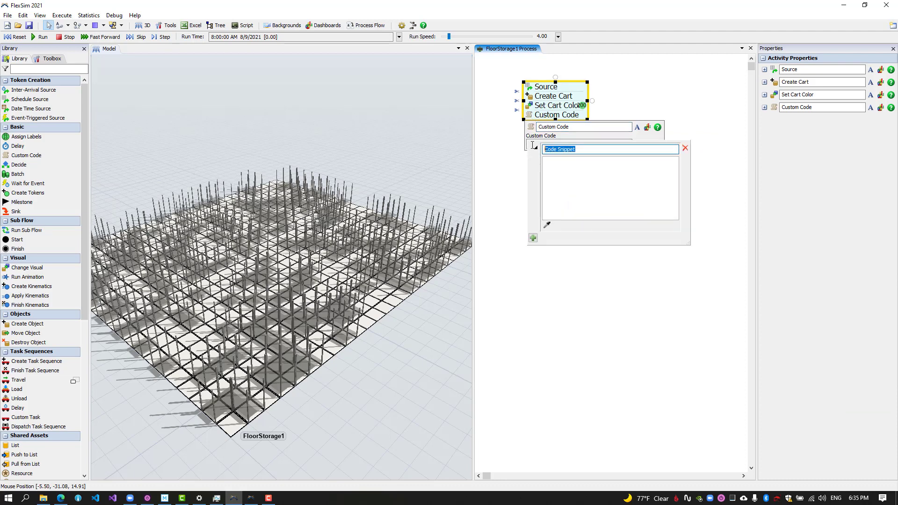
text(Set Alpha)
click(587, 173)
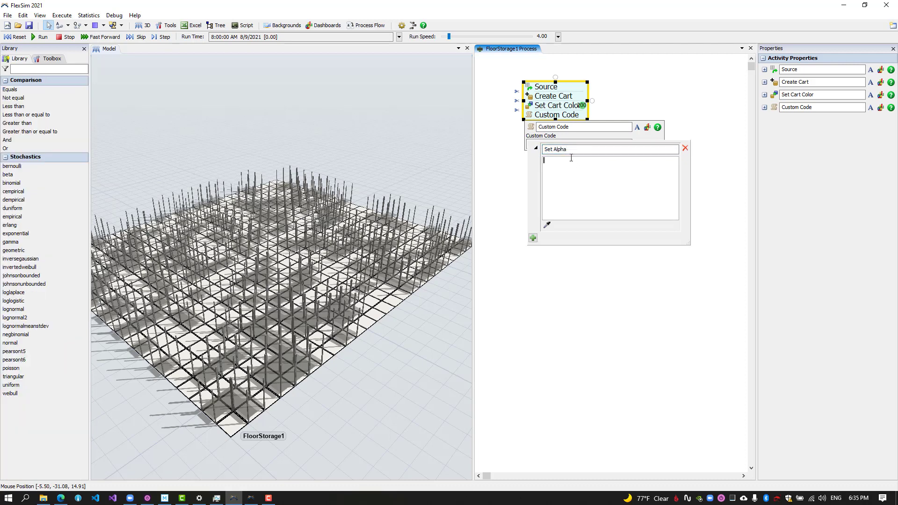
click(507, 132)
Set the object coloured by the Set Cart Color activity to token.Item.attrs.drawsurrogate.first.
click(529, 106)
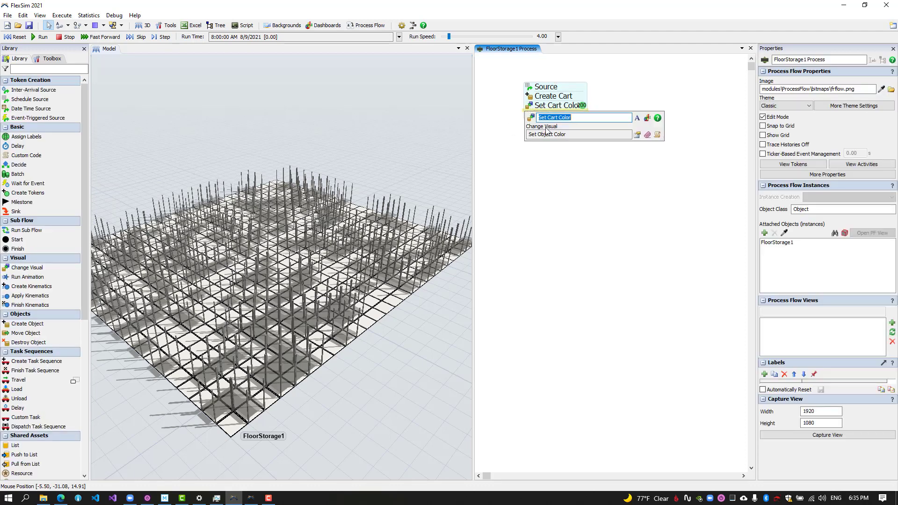
click(637, 135)
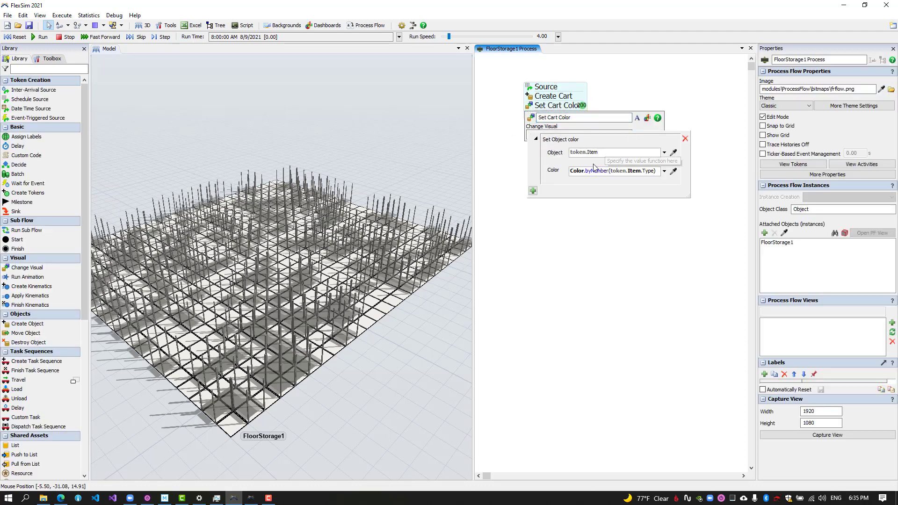
click(604, 153)
text(.attrs.)
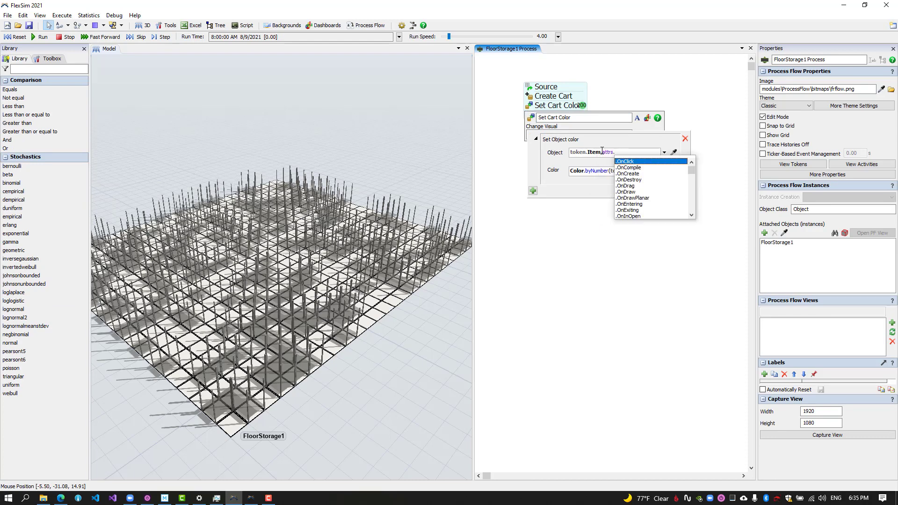
text(drawsurrogate)
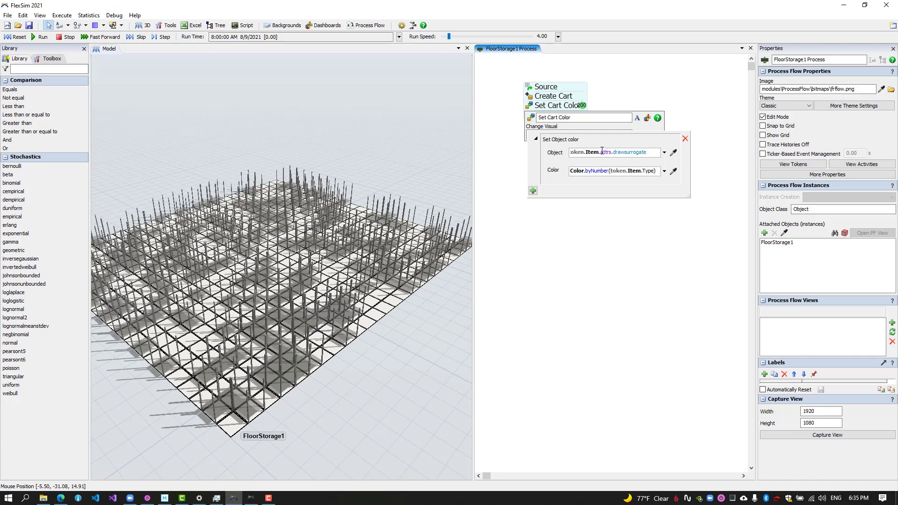
text(.first)
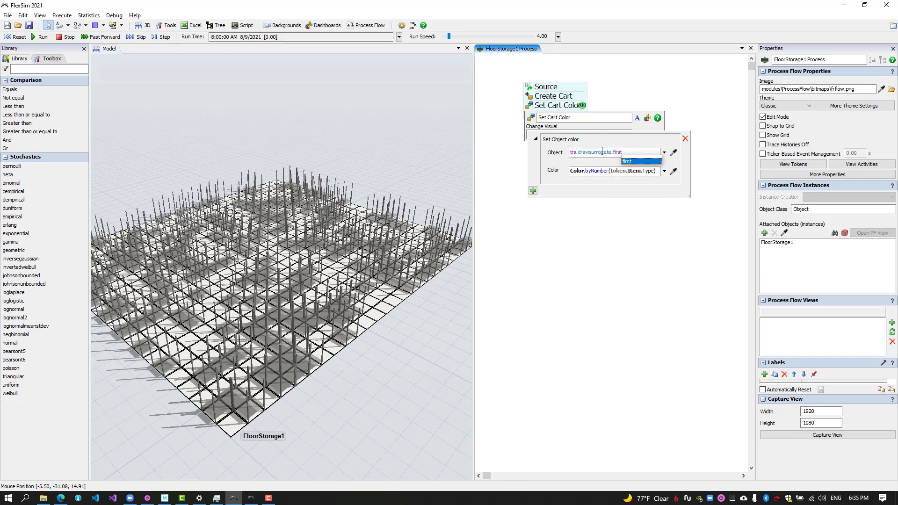
click(608, 106)
Rename the Custom Code activity Set Alpha and enter its snippet code token.Item.attrs.drawsurrogate.first.as(Object).color.a = 0.5;.
double_click(542, 116)
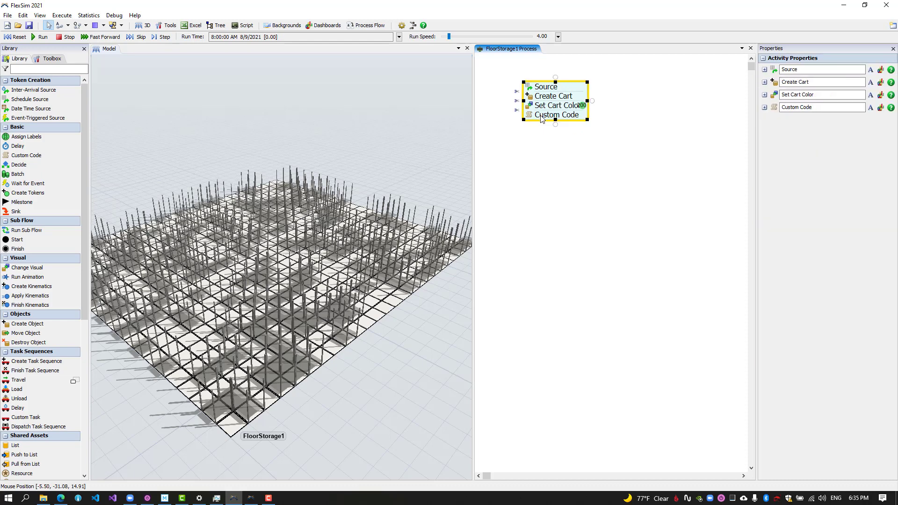
text(Set Alpha)
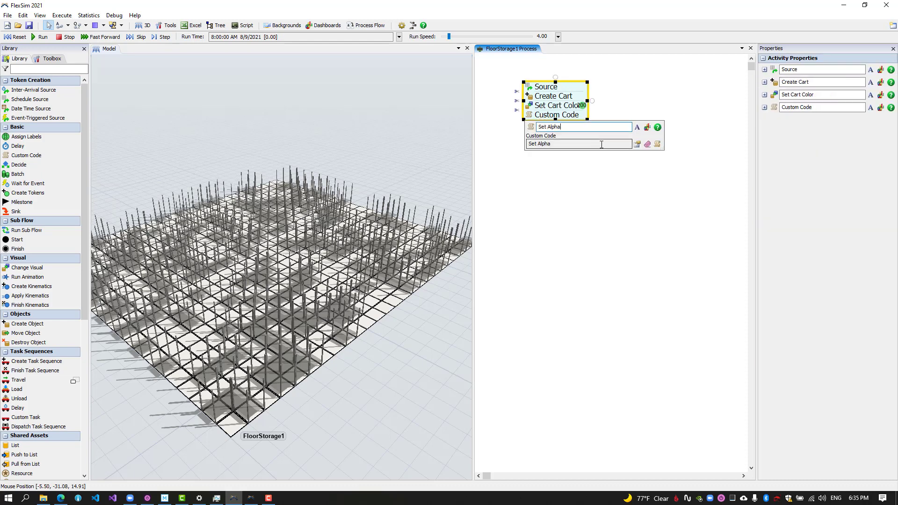
click(637, 143)
click(568, 168)
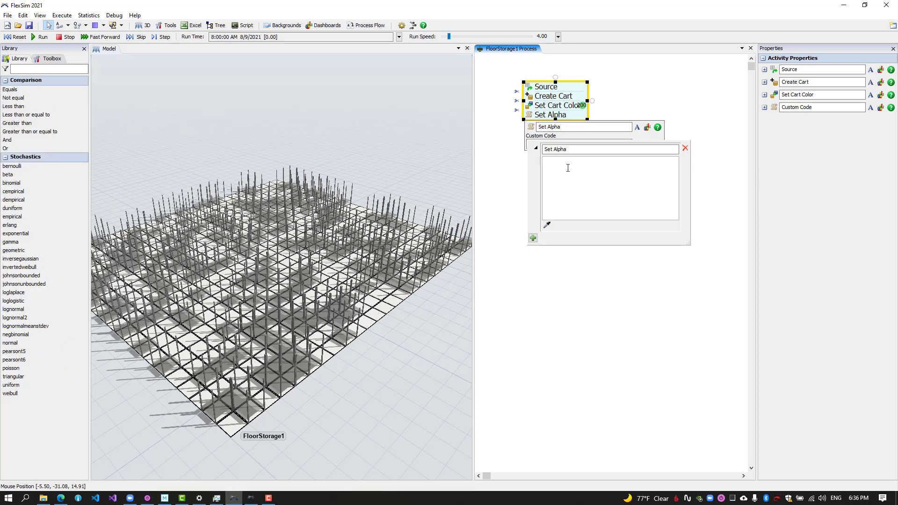
text(token.Item.)
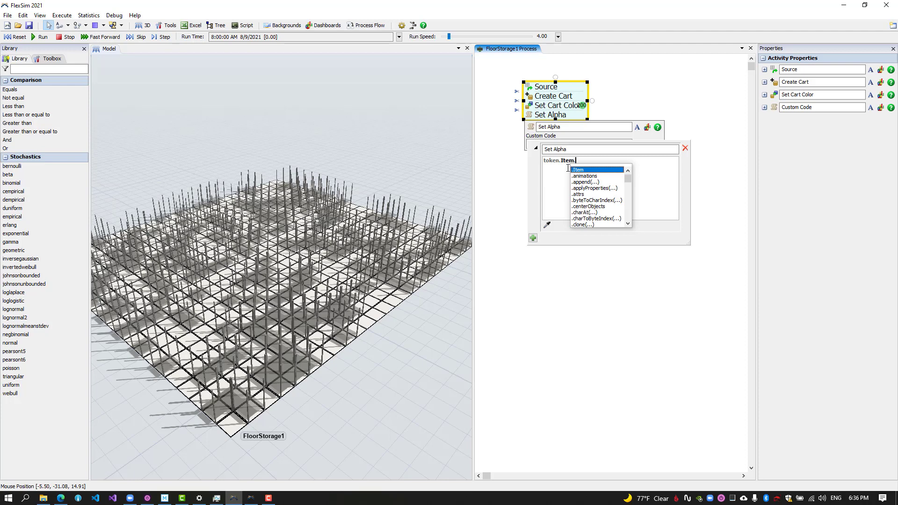
text(attrs.)
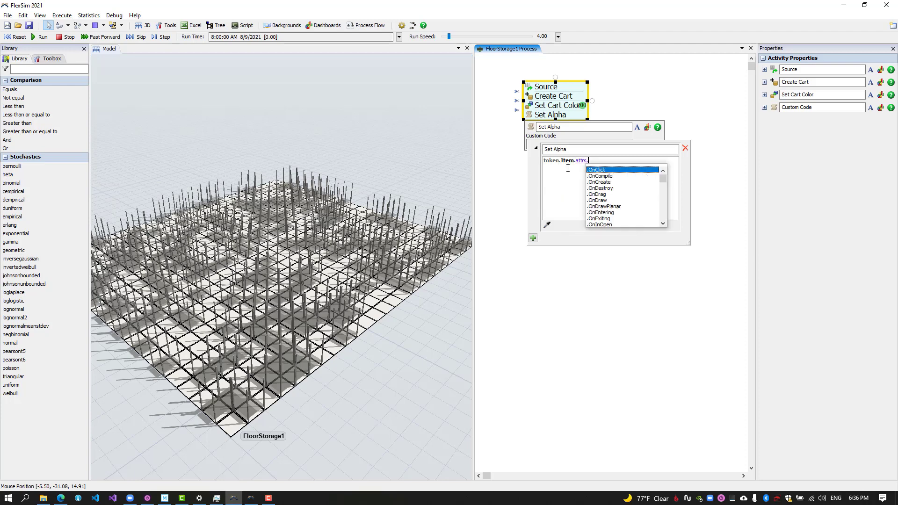
text(draws)
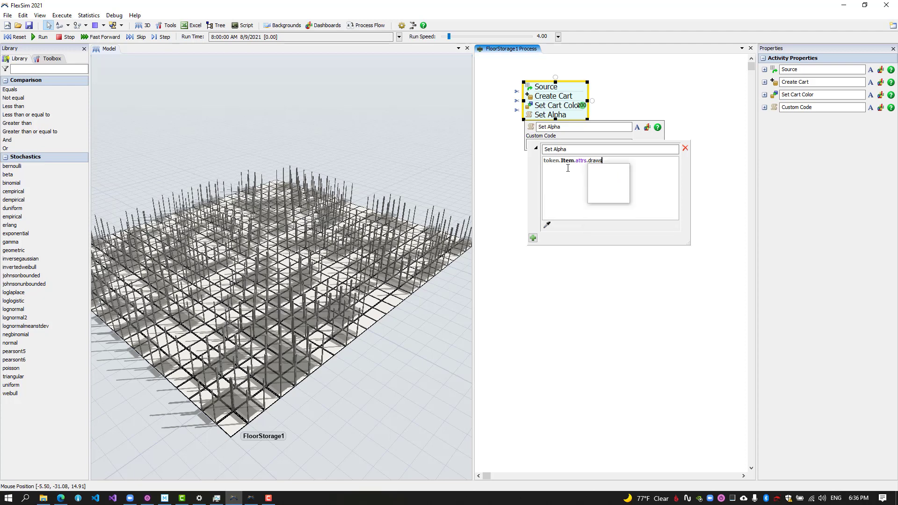
text(urrogate.first.as)
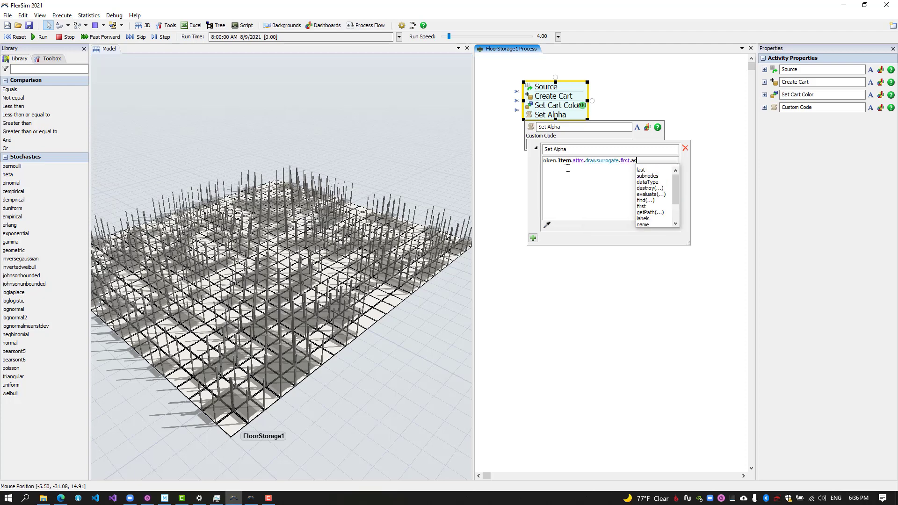
text((Object).c)
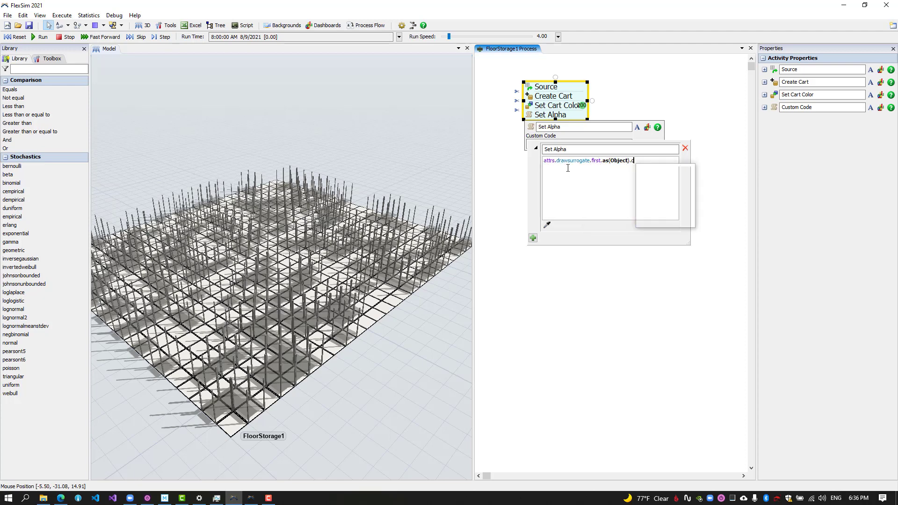
text(olor.a = 0.5;)
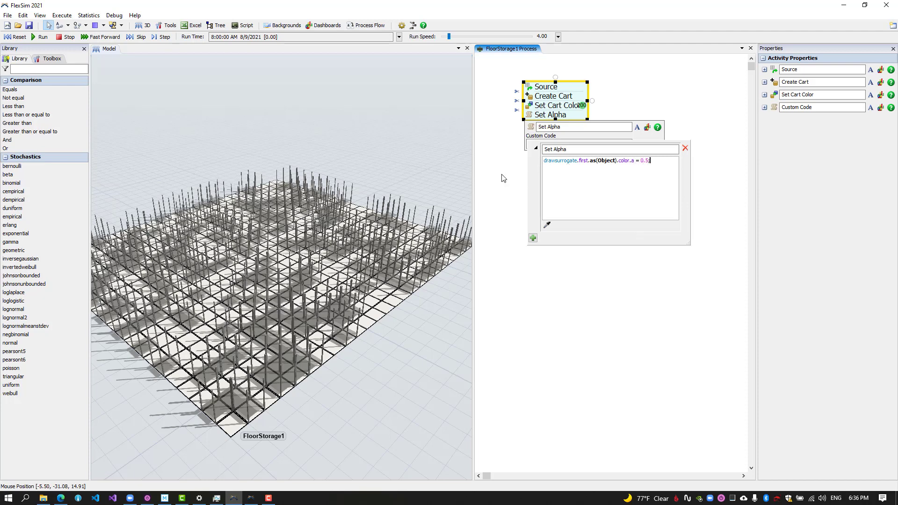
click(503, 178)
Add a Sink activity after Set Alpha at the end of the FloorStorage1 process flow.
click(549, 122)
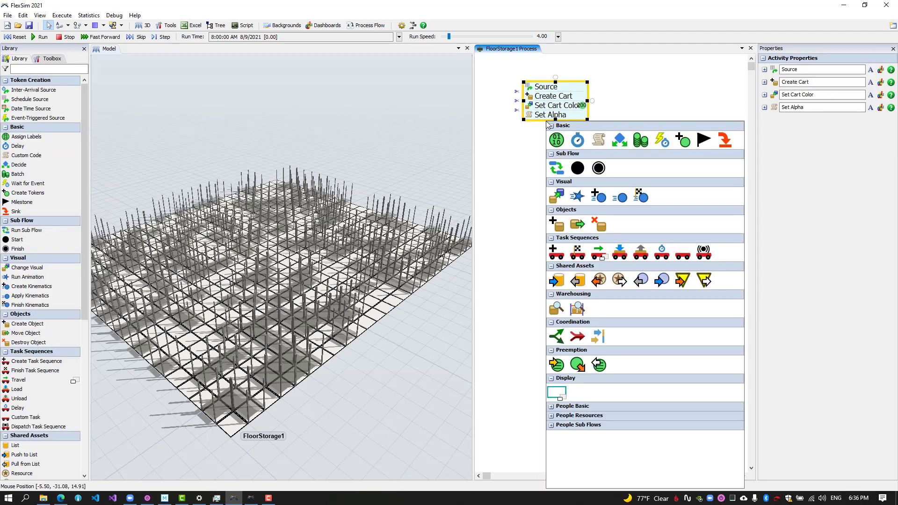
click(725, 139)
click(521, 171)
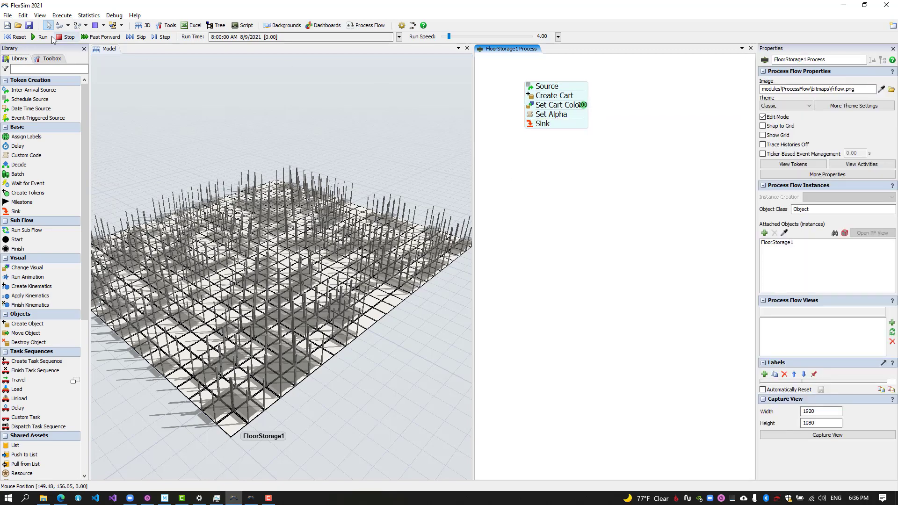
Reset and run the model, and examine the carts' coloured planes in the floor storage up close.
click(16, 37)
click(39, 38)
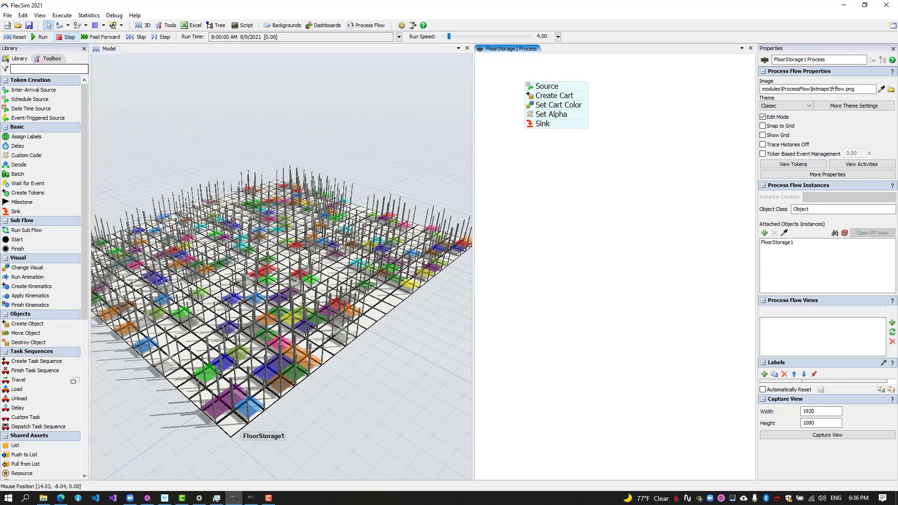
click(321, 425)
scroll(322, 428, up, 2)
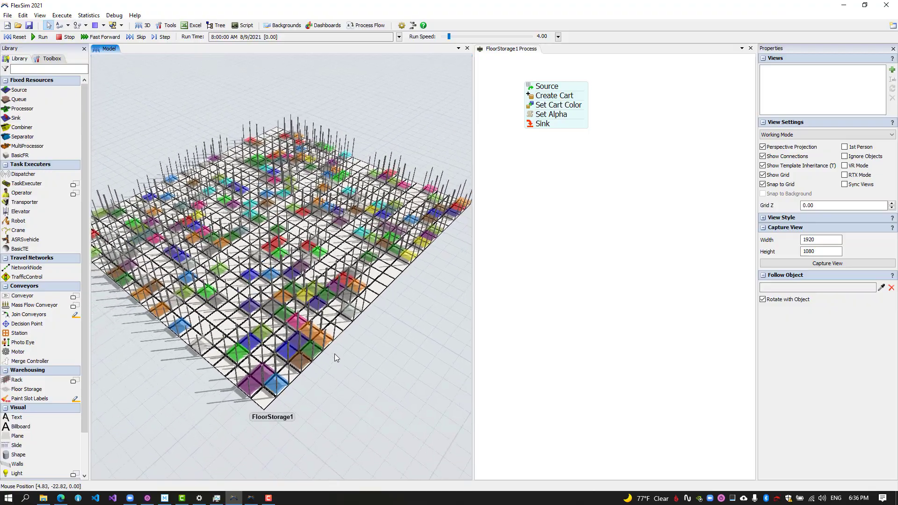
scroll(335, 354, up, 5)
right_drag(340, 360, 373, 388)
scroll(391, 386, down, 5)
scroll(360, 361, down, 3)
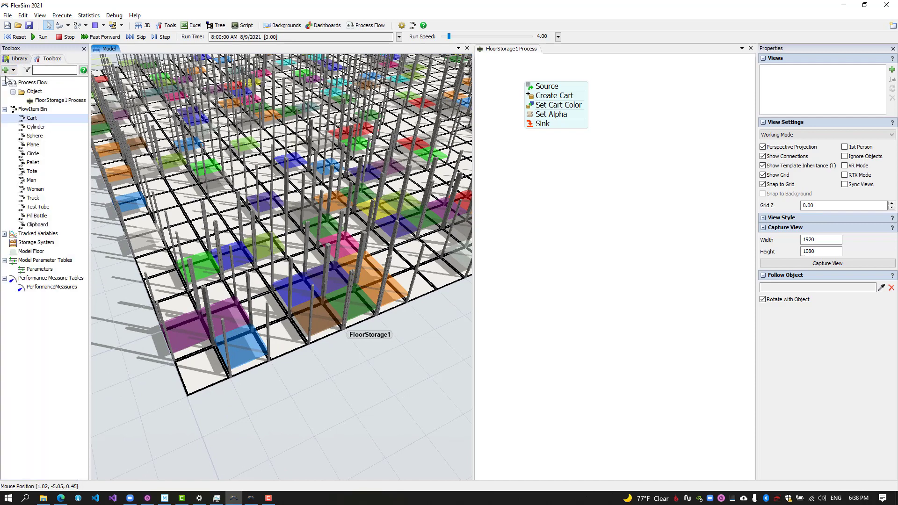
Add a general global list to the model and name it Orders.
click(8, 70)
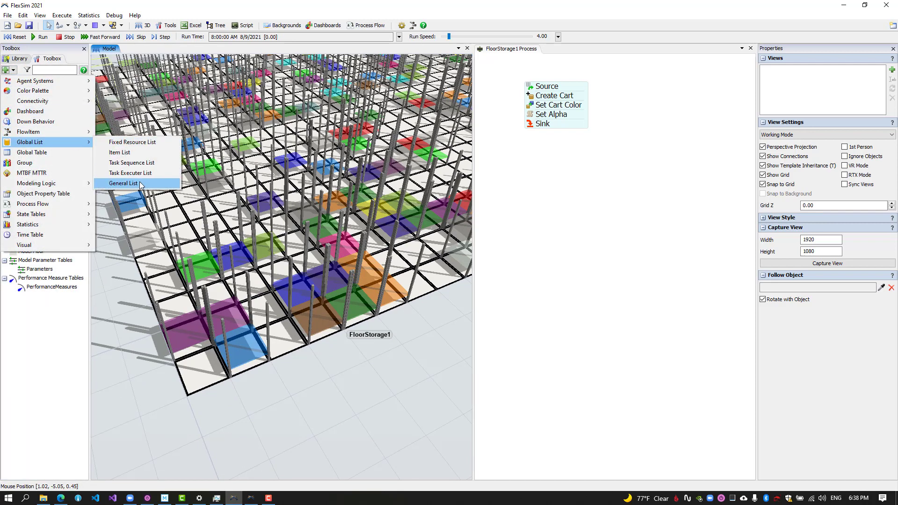
click(123, 183)
double_click(164, 77)
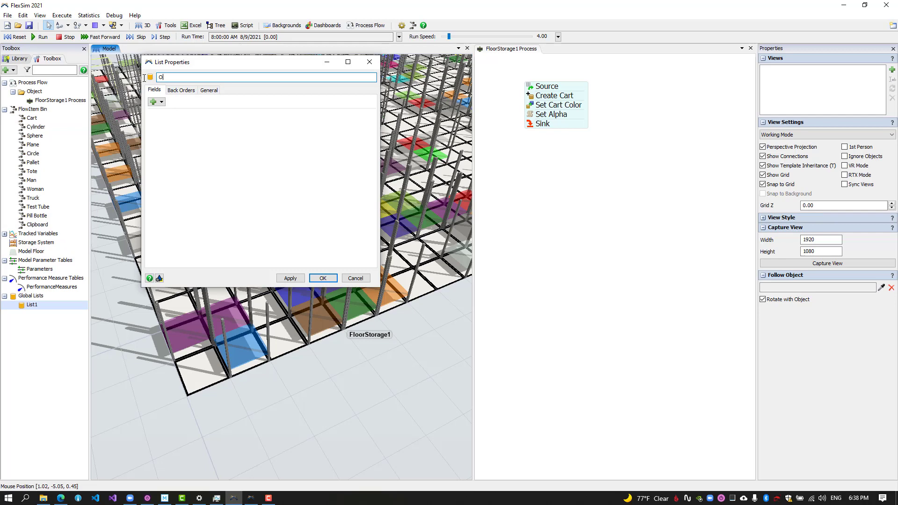
key(Return)
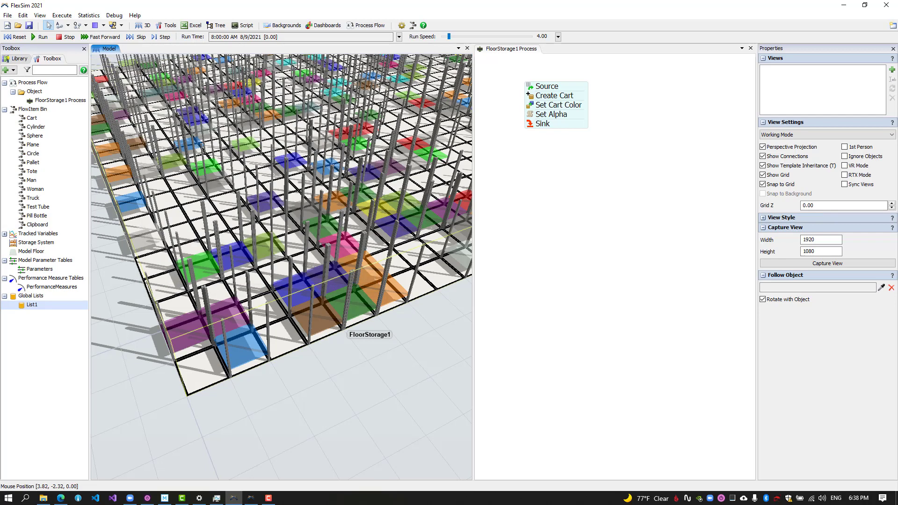
Create a new general process flow and name it Order Generation.
click(362, 26)
click(396, 50)
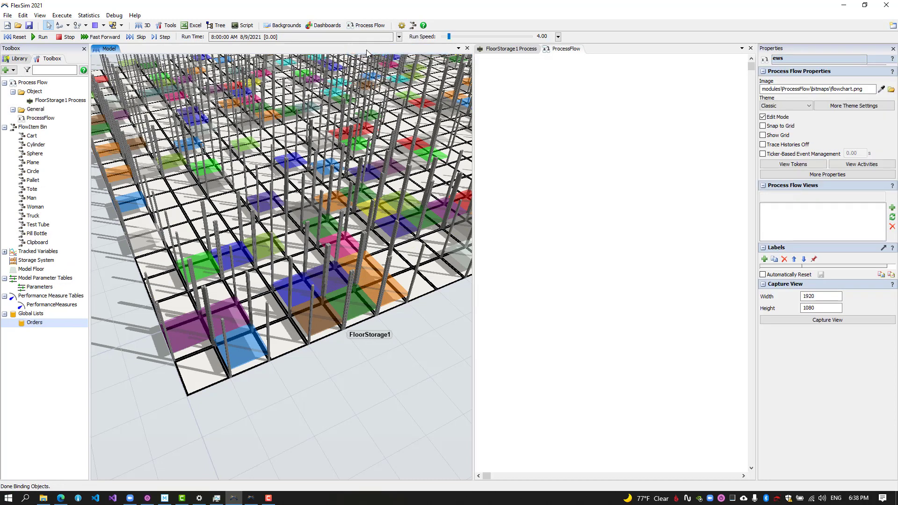
double_click(814, 59)
text(O)
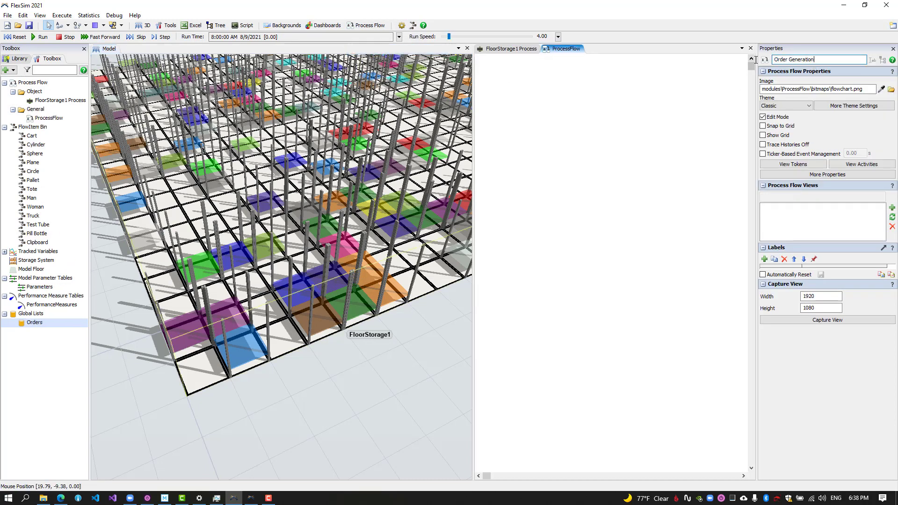
text(rder Generation)
key(Return)
Add a List shared asset named Orders to the Order Generation flow and link it to the Orders global list.
double_click(637, 106)
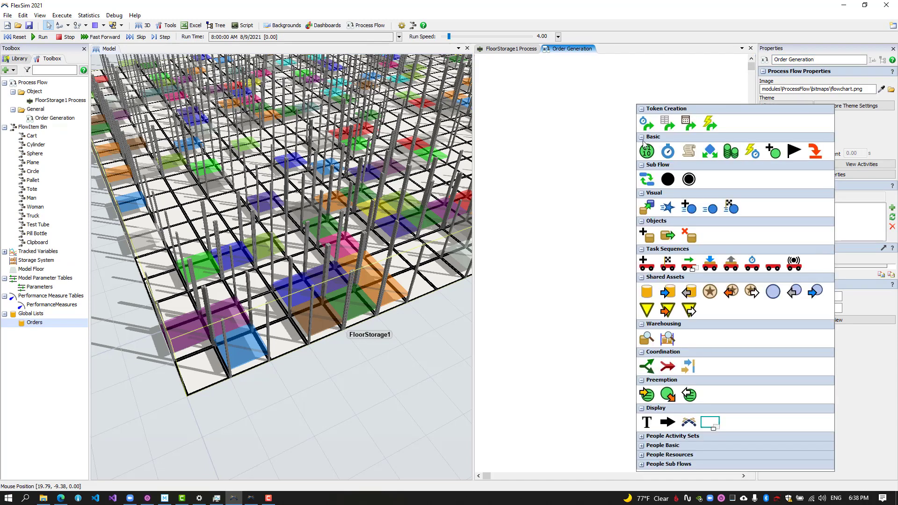
click(647, 291)
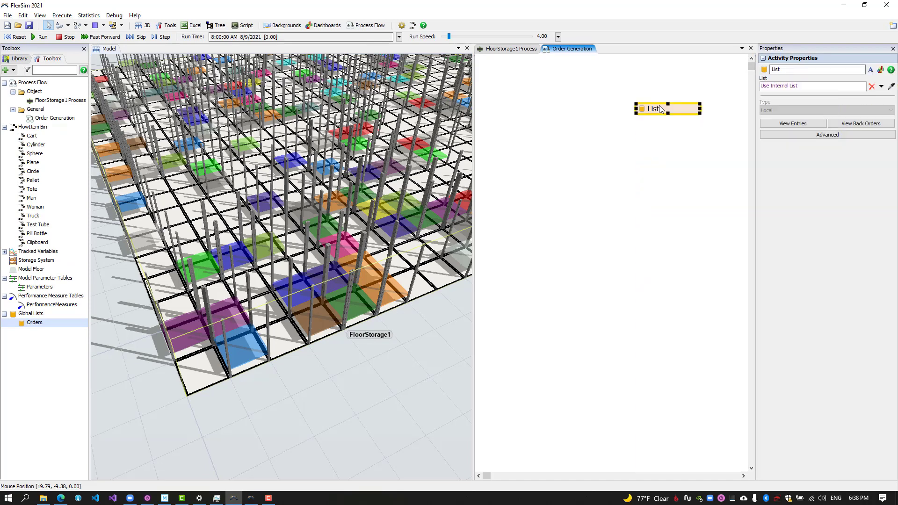
double_click(659, 109)
text(Orders)
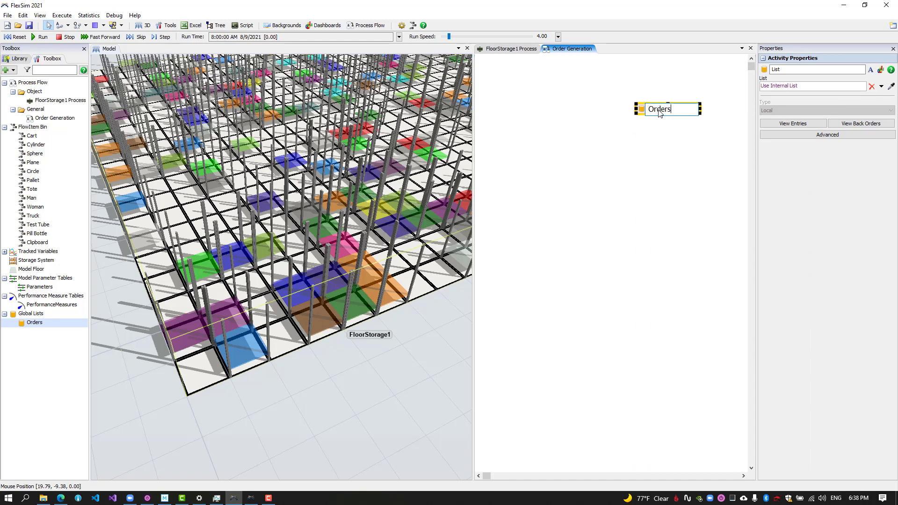
key(Return)
click(891, 86)
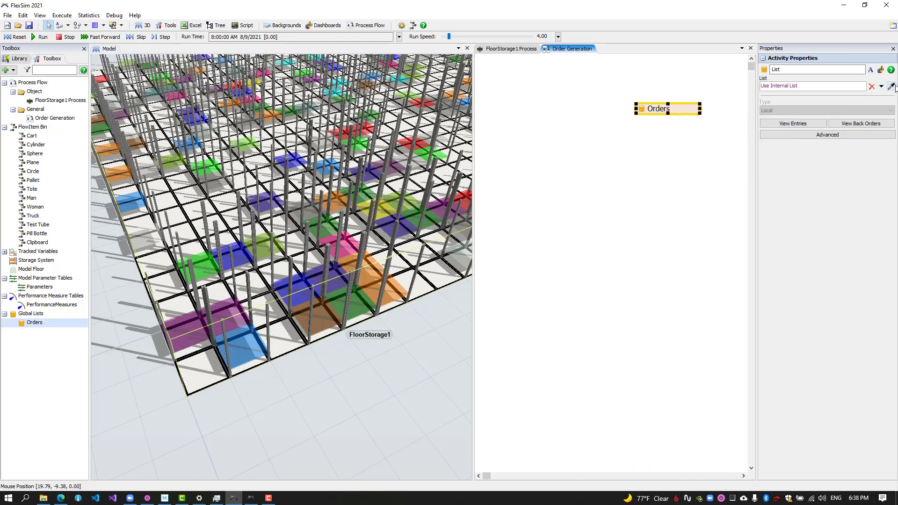
click(40, 323)
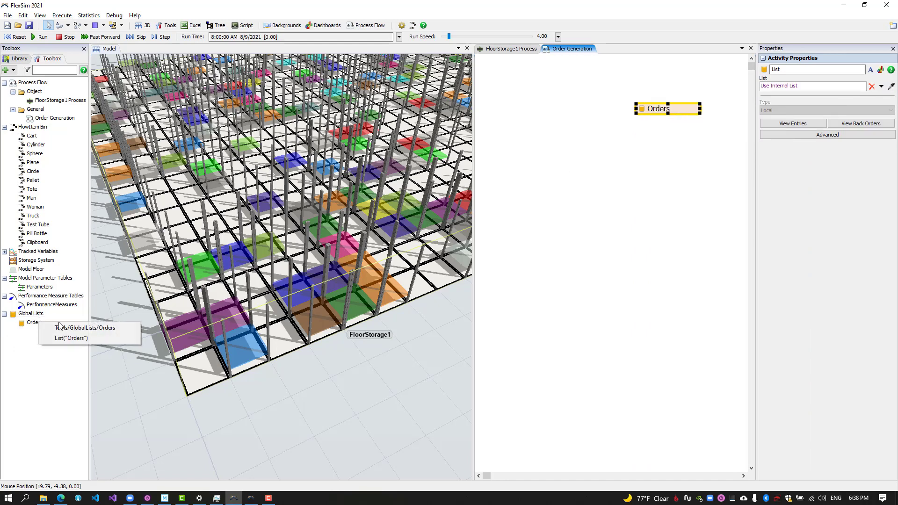
click(70, 329)
Add an Inter-Arrival Source to the Order Generation flow and place it to the left of the Orders list.
double_click(526, 104)
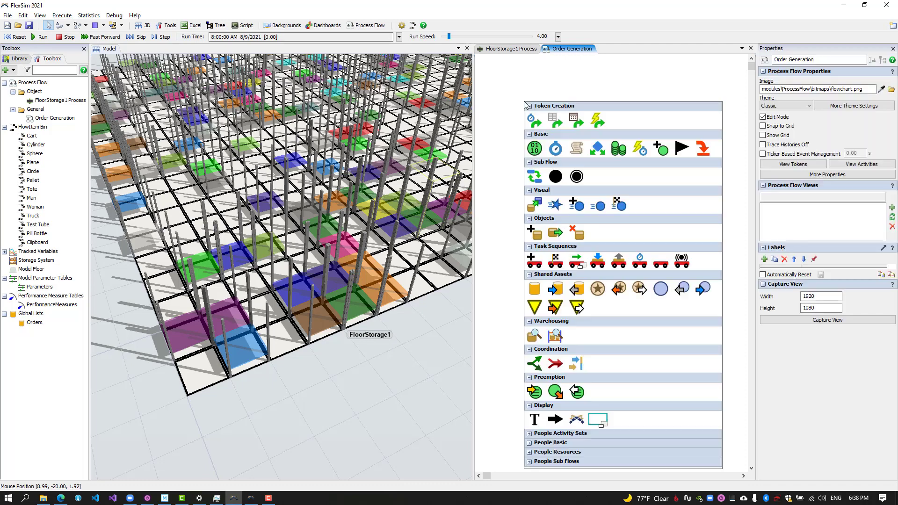
click(534, 122)
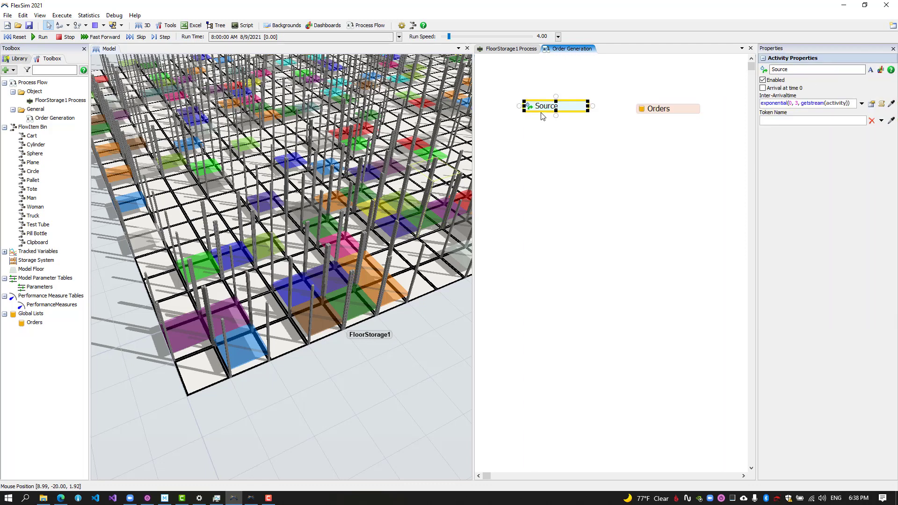
drag(541, 109, 538, 106)
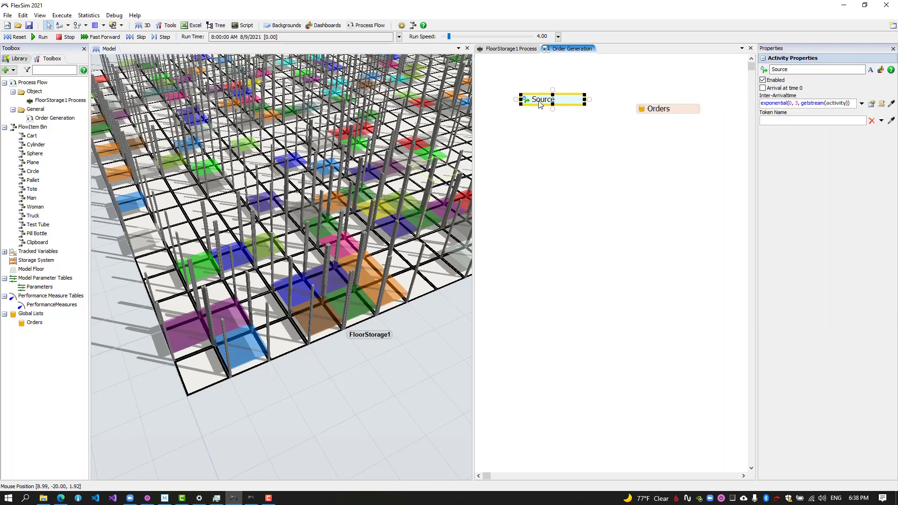
Rename the Source activity to At Random Intervals and set its inter-arrival time to exponential(0, 50, getstream(activity)).
double_click(540, 102)
text(At Random Intervals)
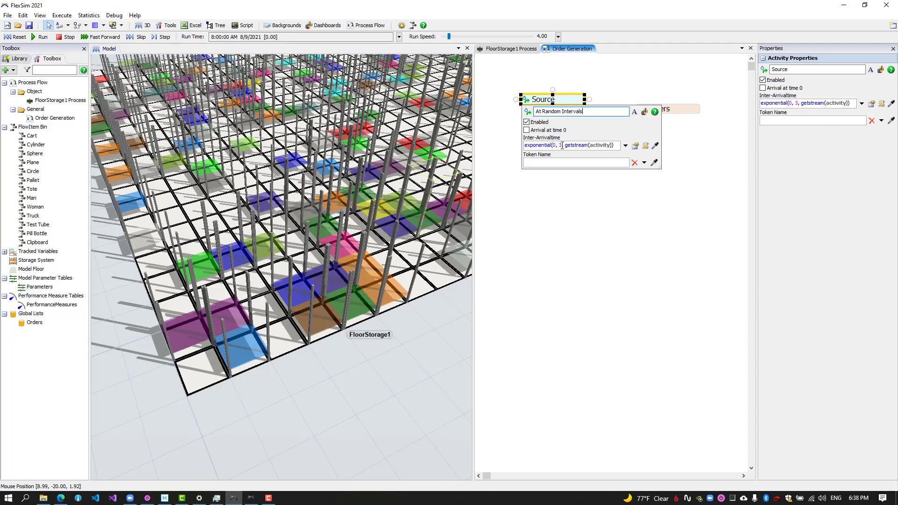
click(557, 146)
text(60)
click(582, 209)
Add an Assign Labels activity beneath At Random Intervals, rename it Choose Type, and name its label Type.
drag(540, 105, 542, 108)
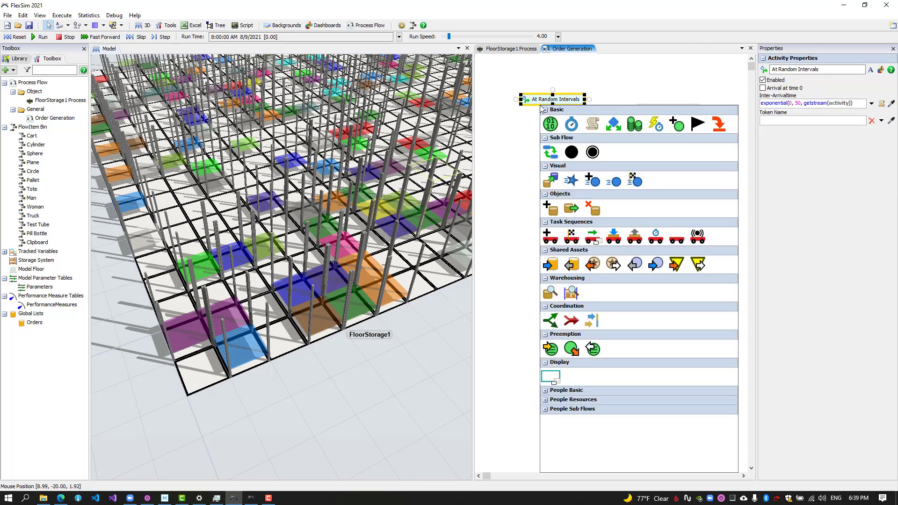
click(549, 121)
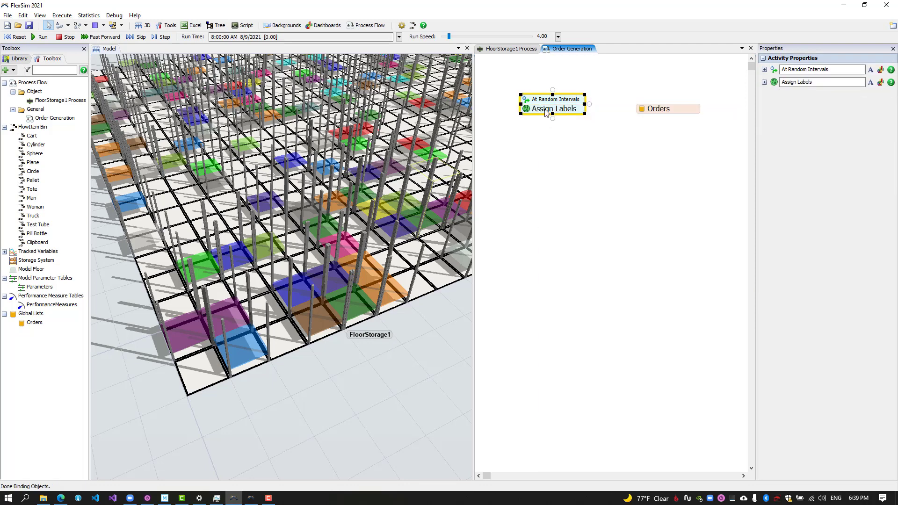
double_click(546, 112)
text(S)
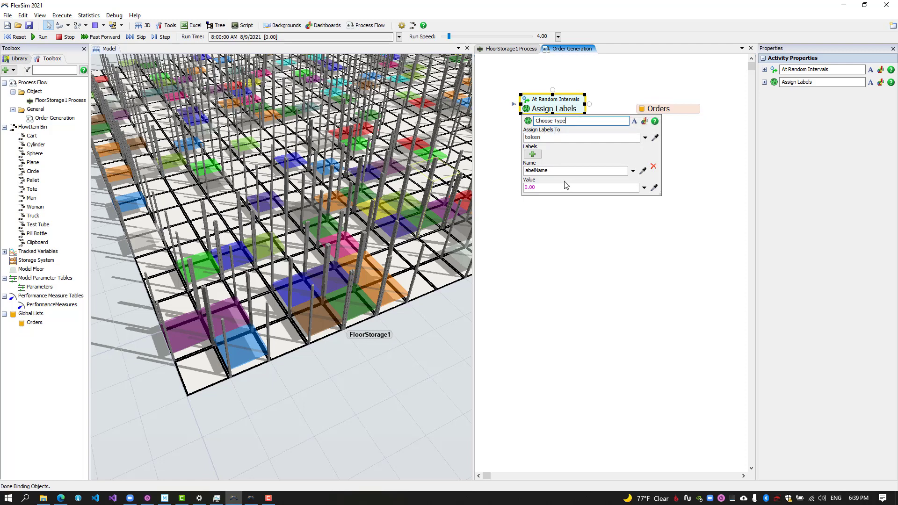
key(Tab)
text(T)
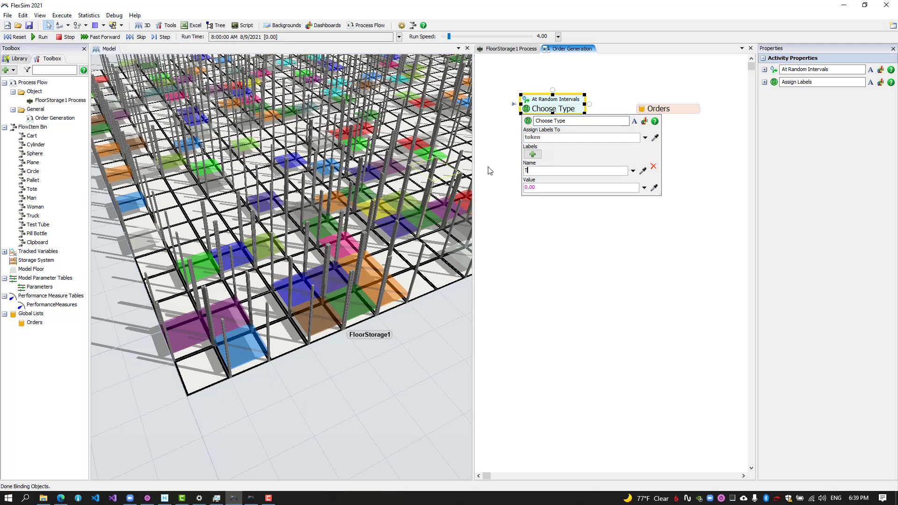
Set the Type label's value to a discrete uniform distribution with a minimum of 1 and maximum of 20.
click(644, 188)
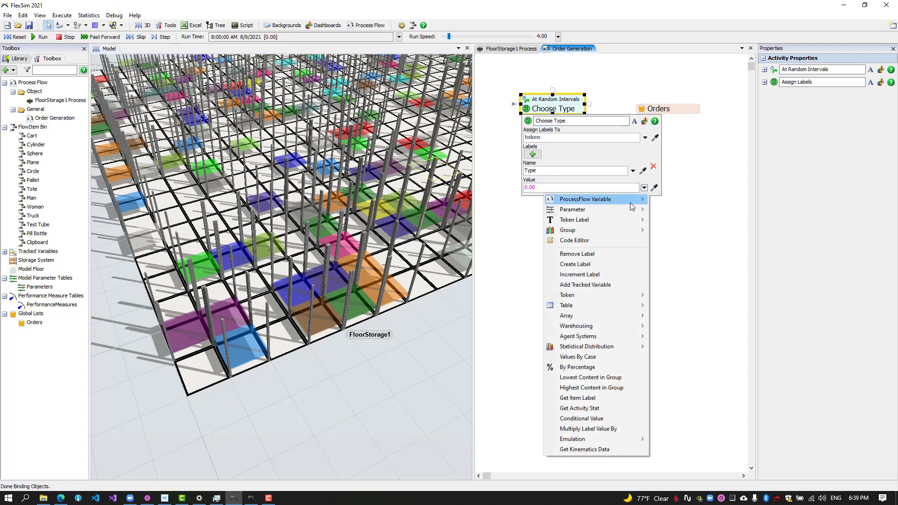
mouse_move(597, 345)
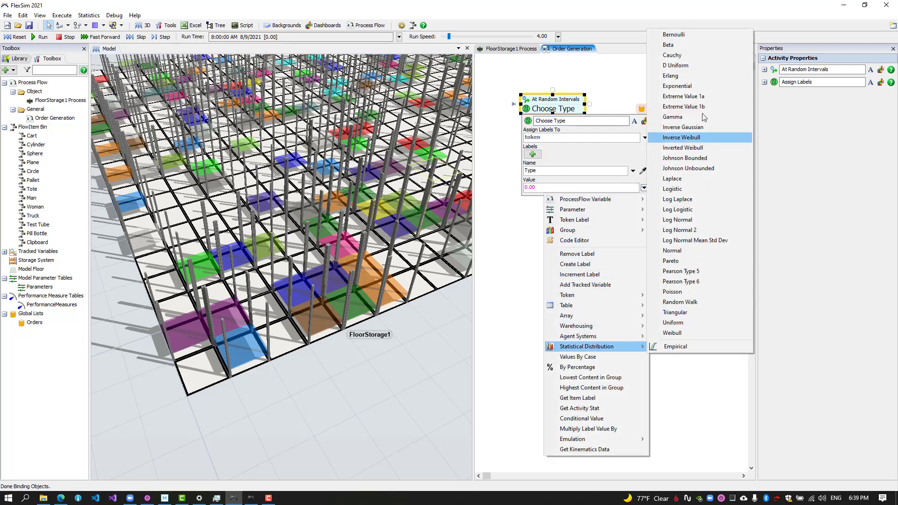
click(674, 66)
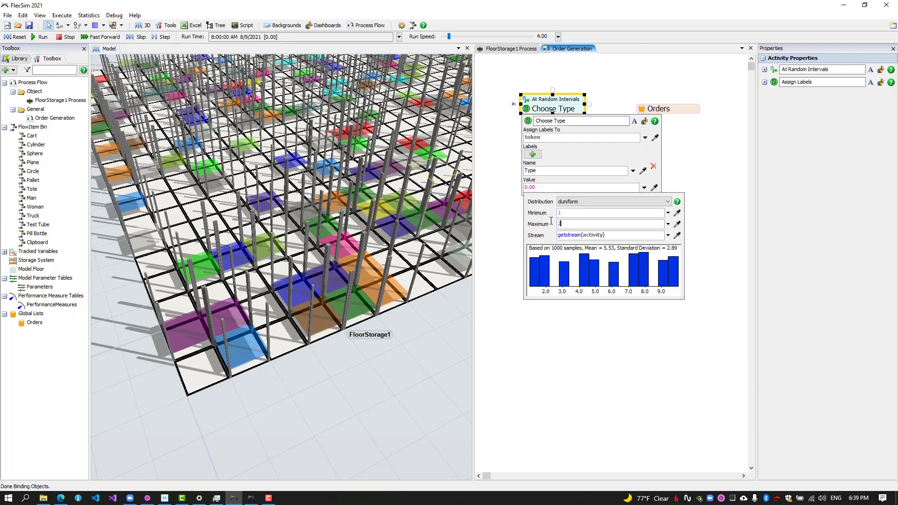
click(546, 184)
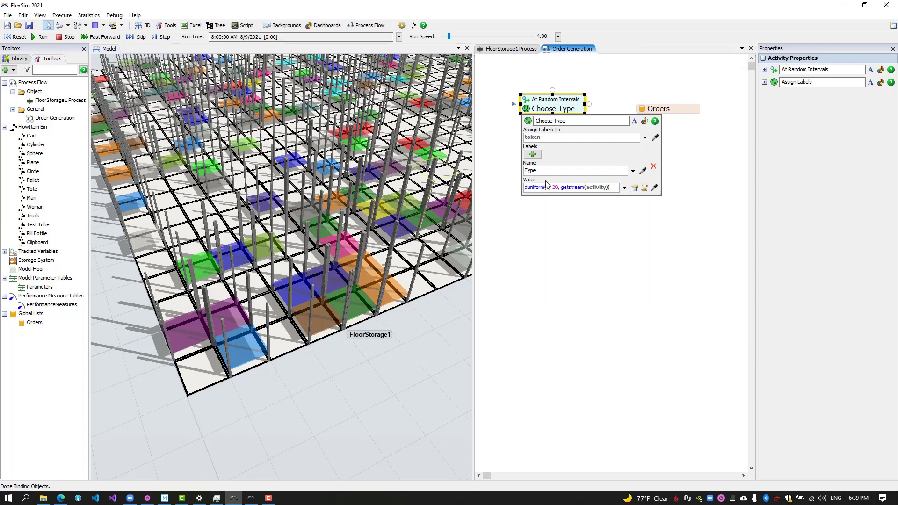
click(544, 205)
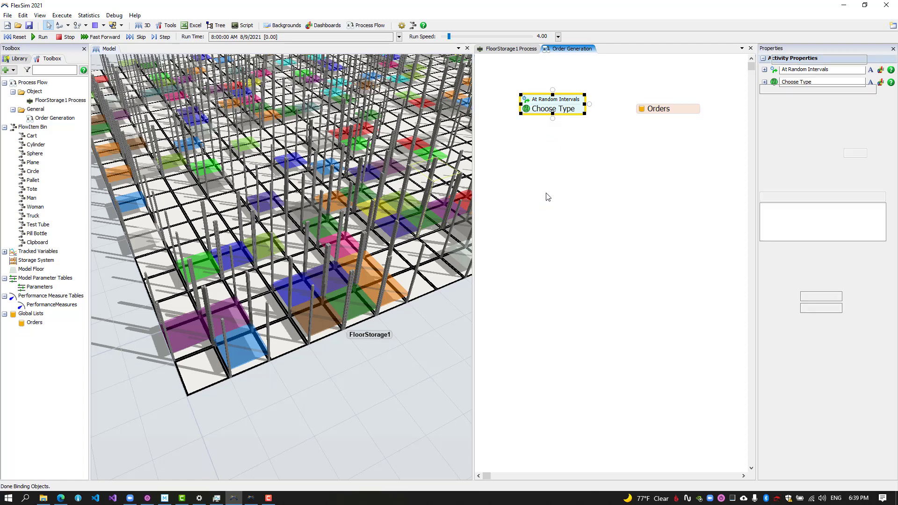
Add a Push to List activity beneath Choose Type and widen the activity block.
double_click(543, 115)
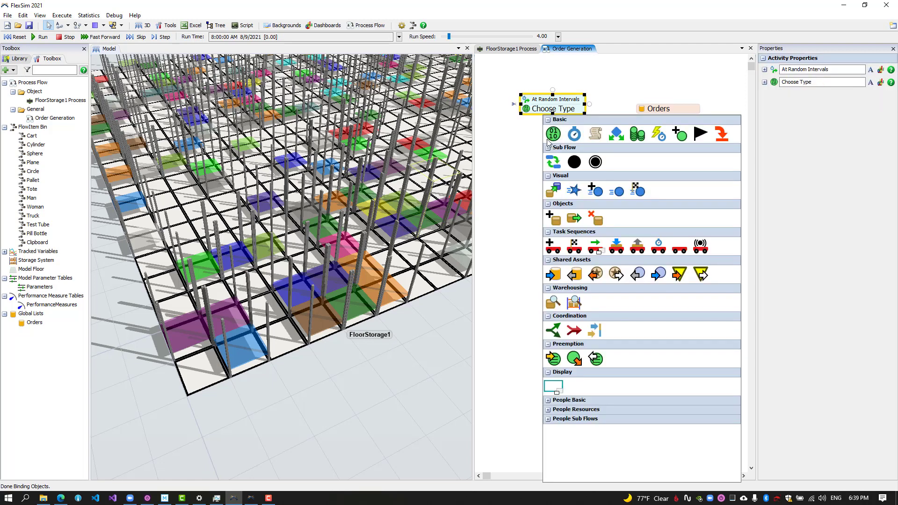
click(554, 276)
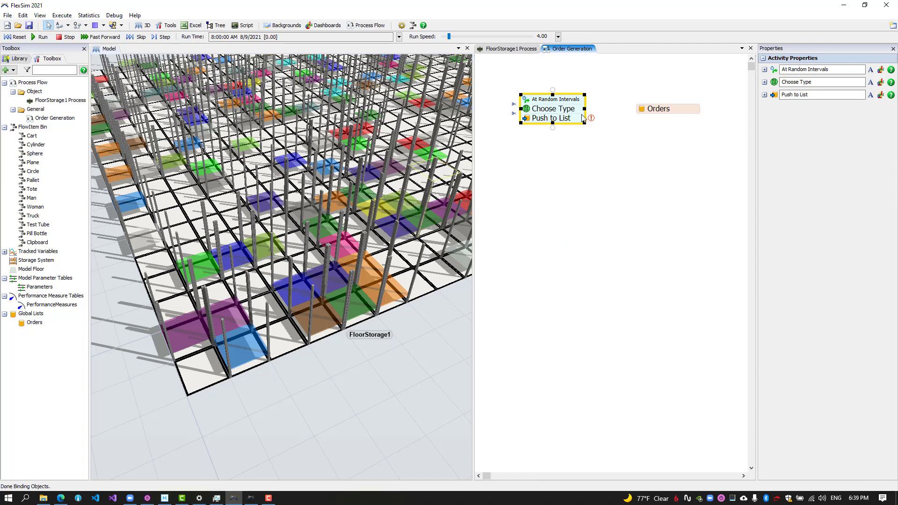
drag(585, 110, 611, 109)
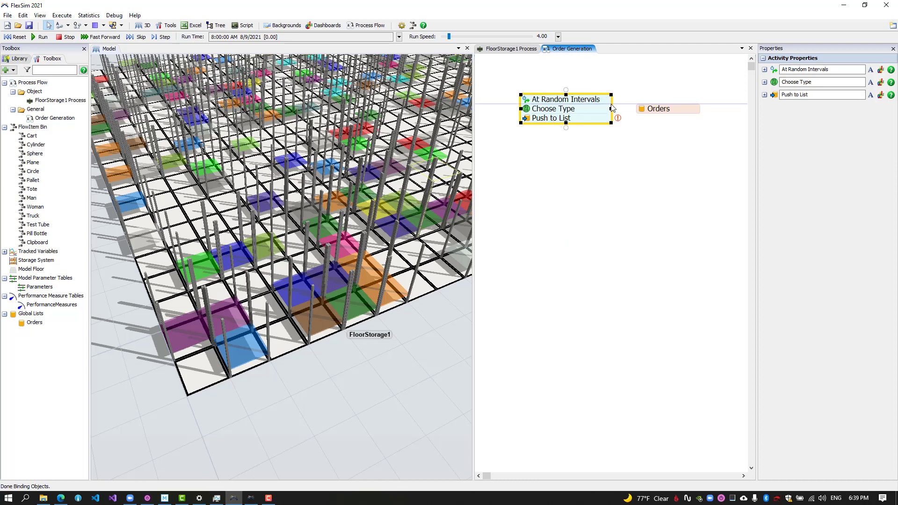
Rename the Push to List activity to Create Order, reference the Orders list, and set its push value to token.Type.
double_click(550, 120)
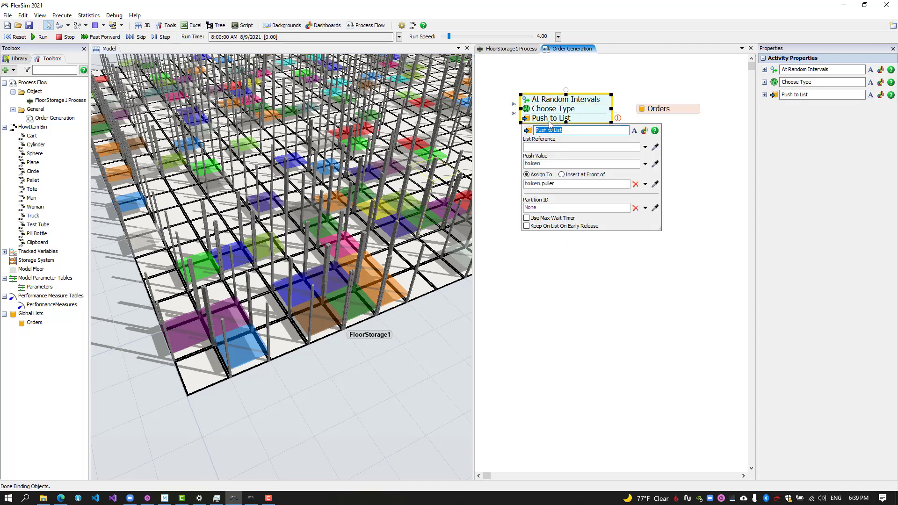
text(Create Order)
click(655, 147)
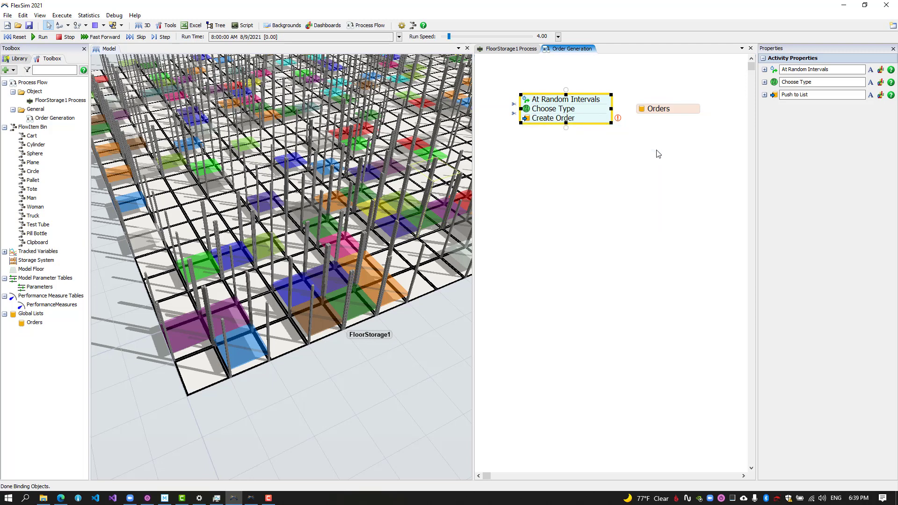
click(661, 112)
click(543, 164)
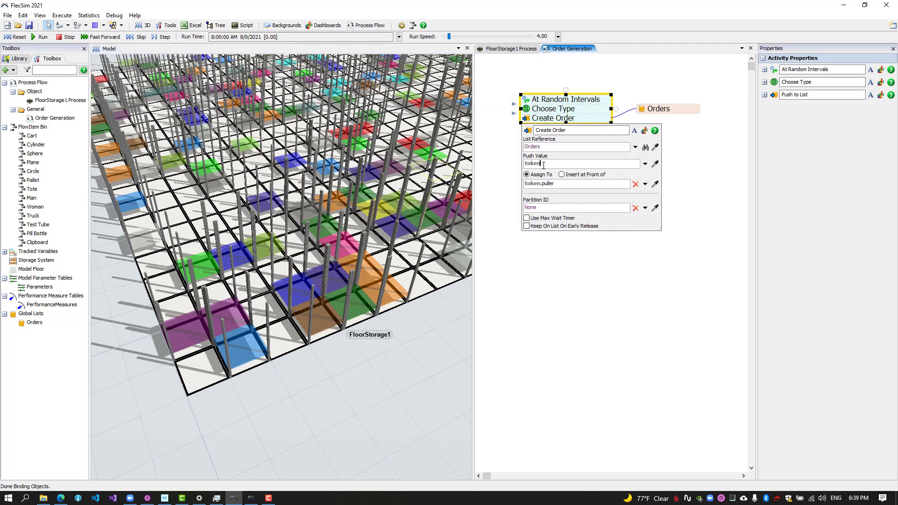
text(.Type)
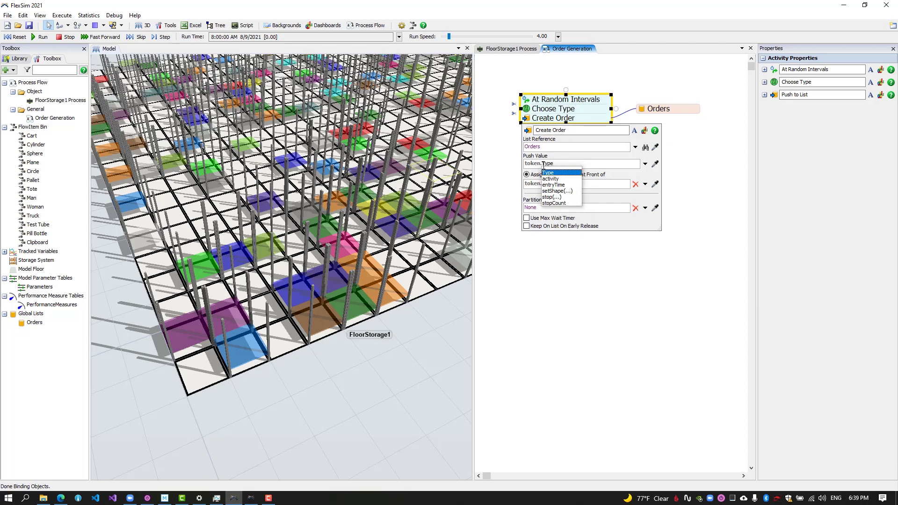
click(512, 173)
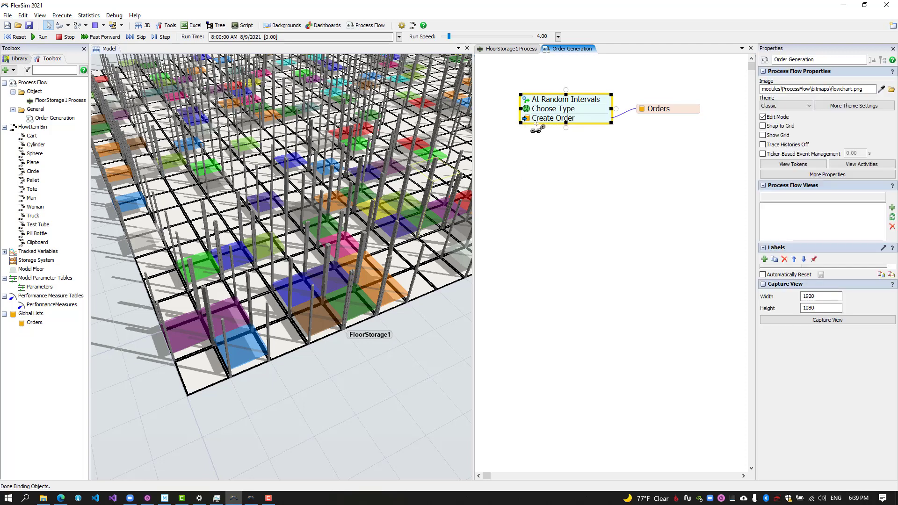
Add a Sink activity beneath Create Order to finish the order generation block.
click(537, 129)
click(697, 143)
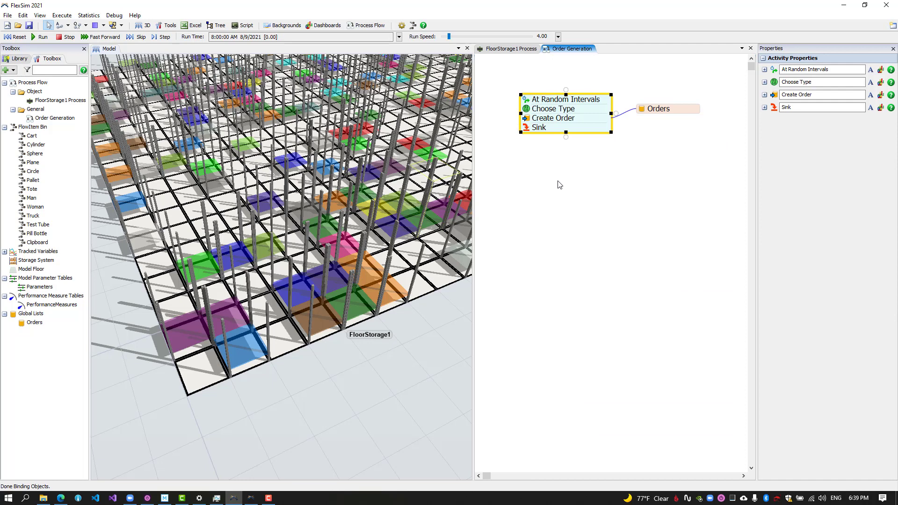
drag(557, 181, 567, 188)
Reset and run the model, stepping through events to test order creation, and stop the run.
click(20, 38)
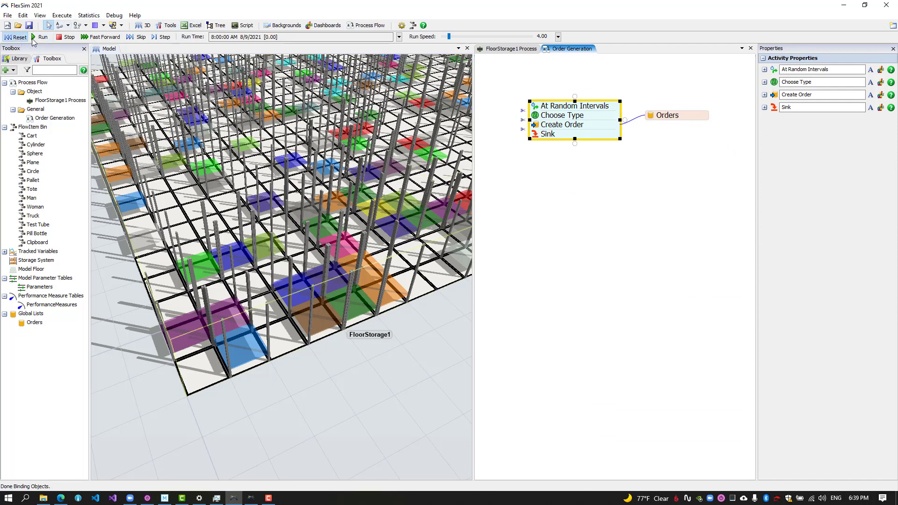
click(39, 37)
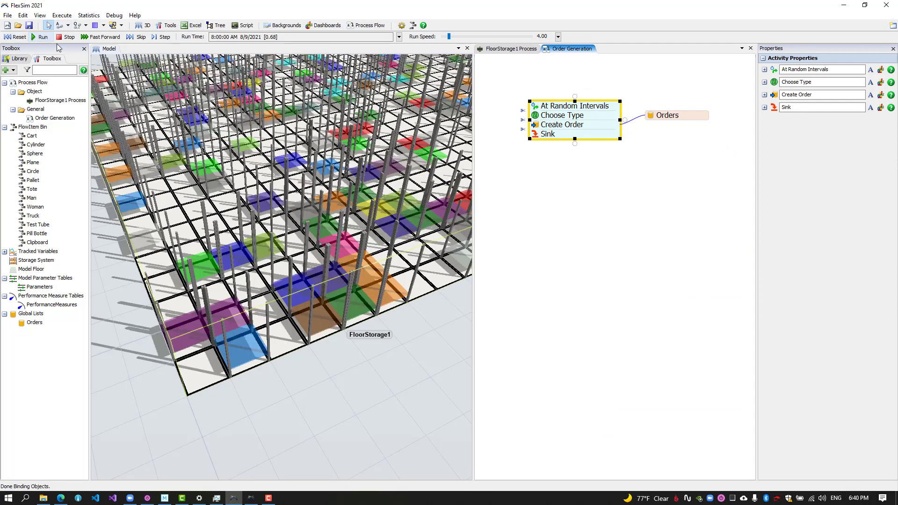
click(170, 37)
click(169, 38)
click(169, 38)
click(169, 38)
click(170, 38)
click(170, 38)
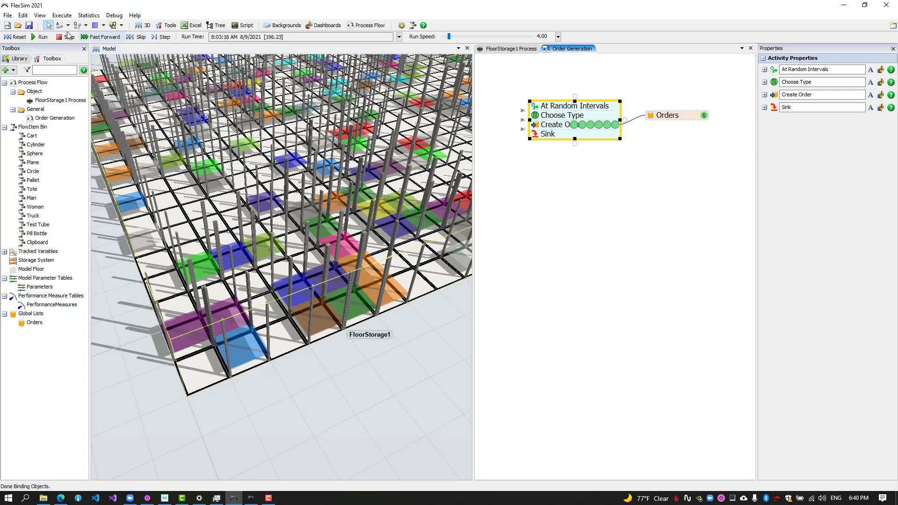
click(66, 37)
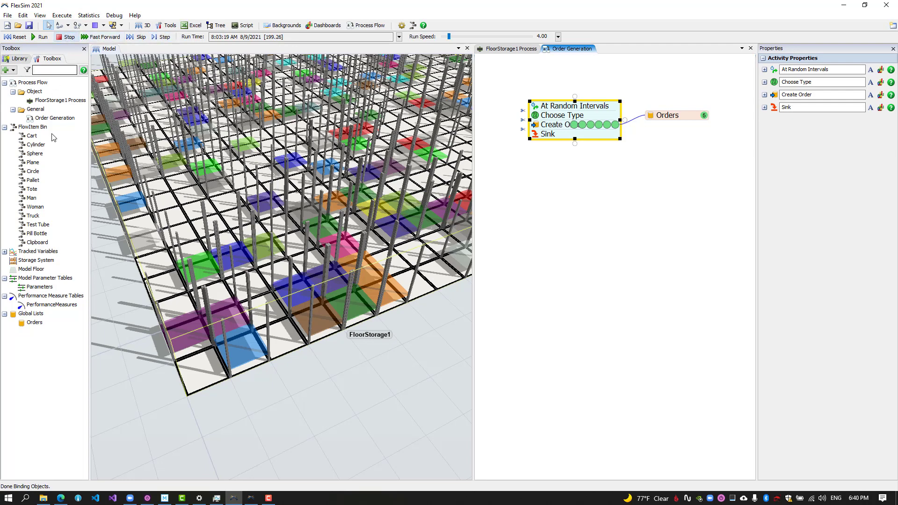
View the entries of the Orders global list, close them and reset the model.
right_click(23, 327)
click(52, 343)
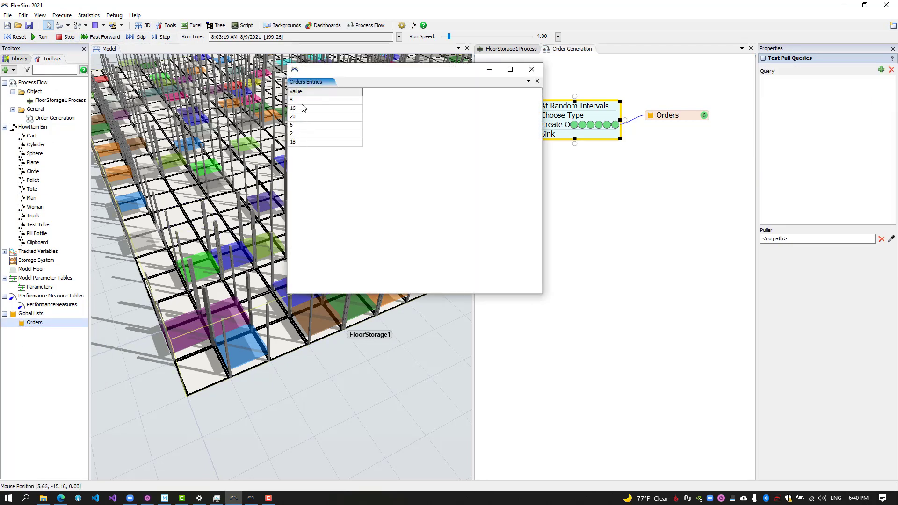
click(532, 70)
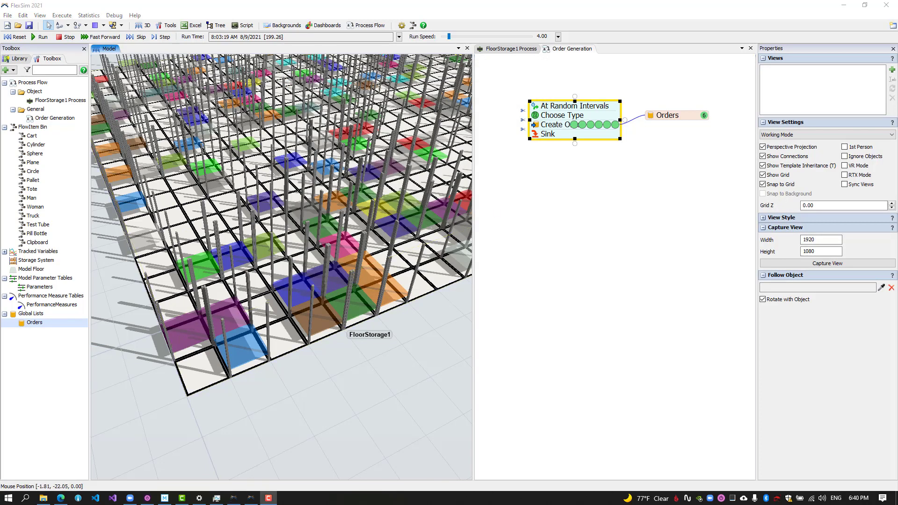
click(16, 38)
Place a Plane about 7 by 2.4 m on the open floor in front of FloorStorage1.
drag(329, 408, 247, 367)
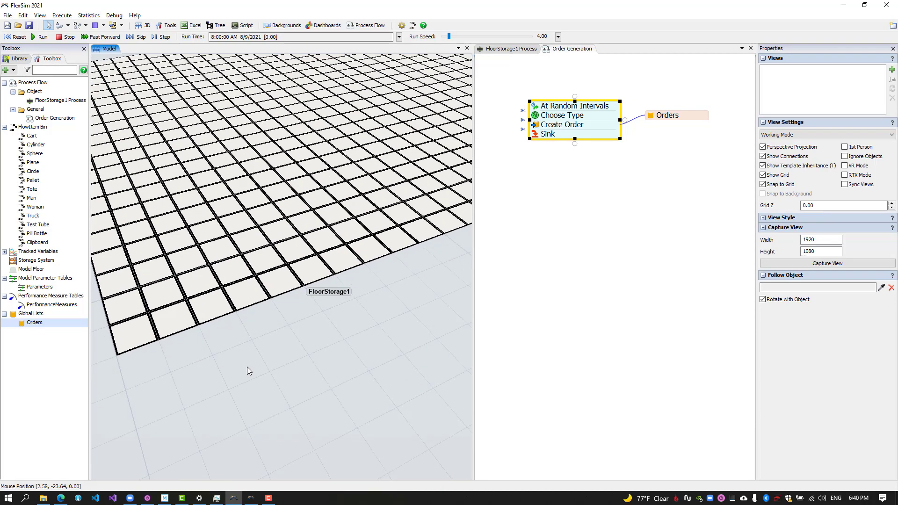
scroll(247, 367, down, 5)
right_drag(286, 388, 105, 321)
click(18, 59)
scroll(12, 152, down, 2)
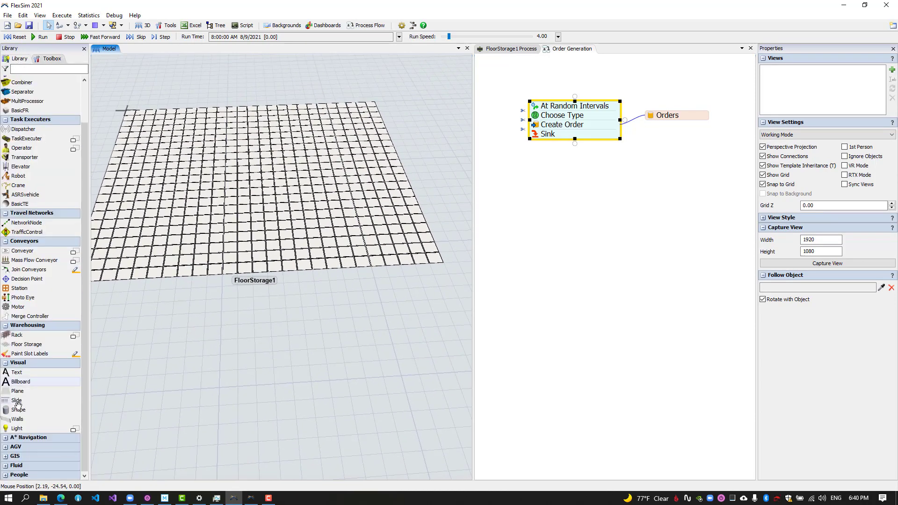
drag(33, 392, 301, 392)
drag(321, 361, 283, 316)
drag(290, 401, 269, 418)
Place a Queue about 0.47 by 0.47 m on the plane and name it BallQueue.
scroll(25, 137, up, 3)
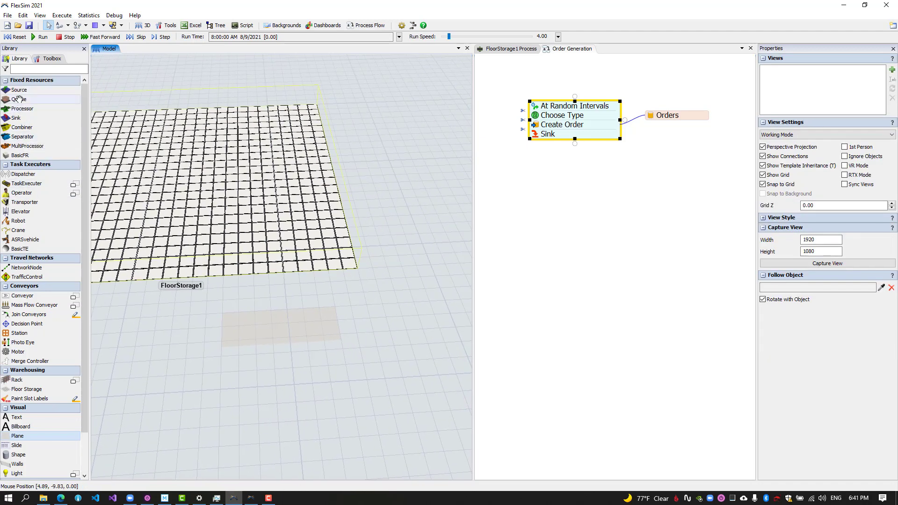
drag(18, 100, 285, 318)
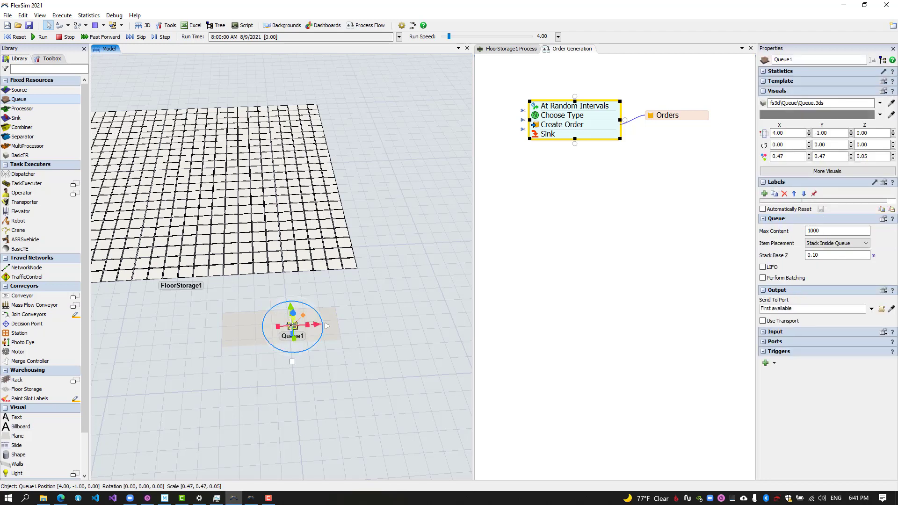
drag(797, 61, 740, 49)
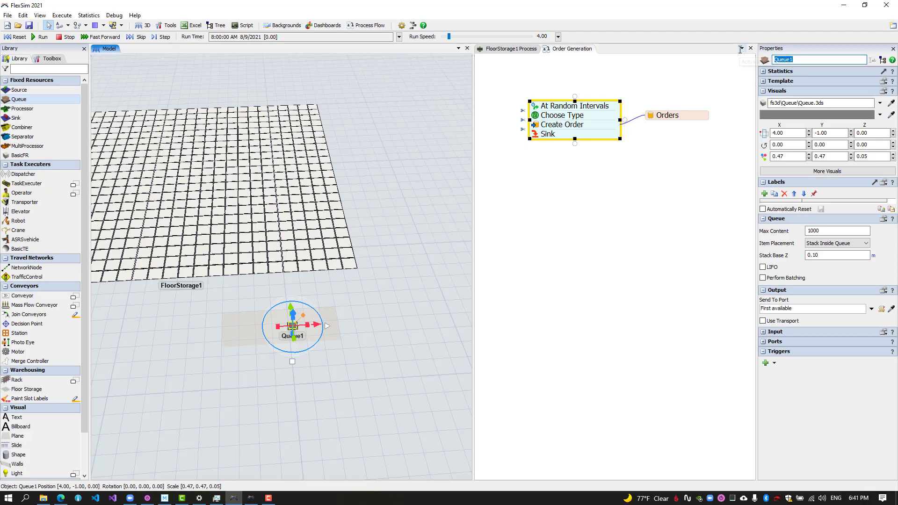
text(Ball)
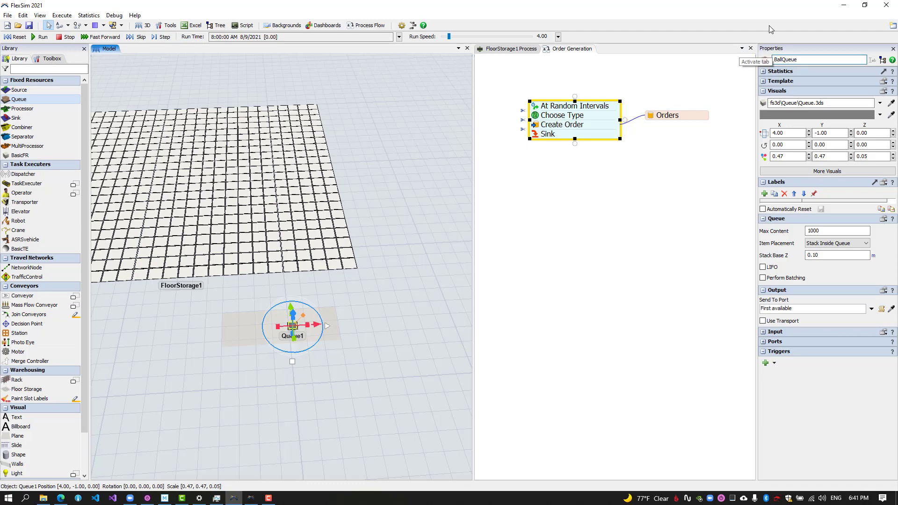
click(357, 318)
Rename the plane beneath BallQueue to PickStation.
click(262, 324)
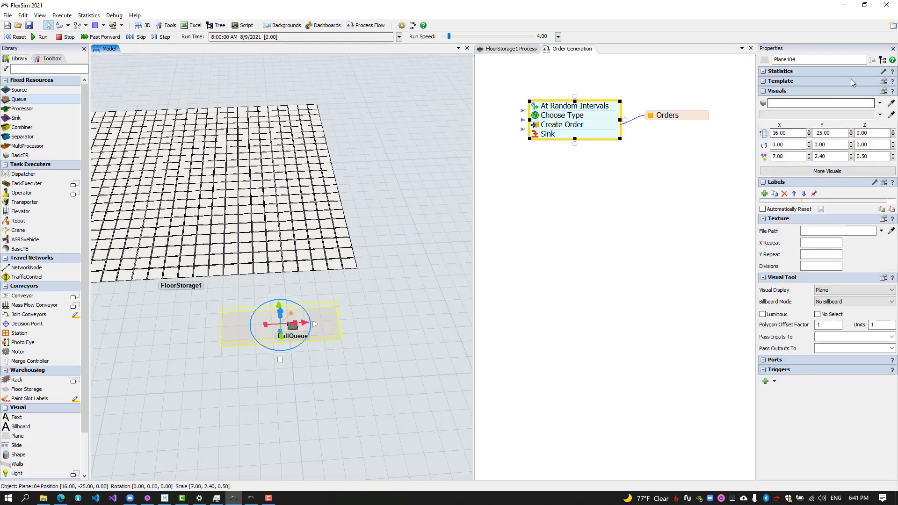
drag(823, 60, 763, 55)
text(PickStation)
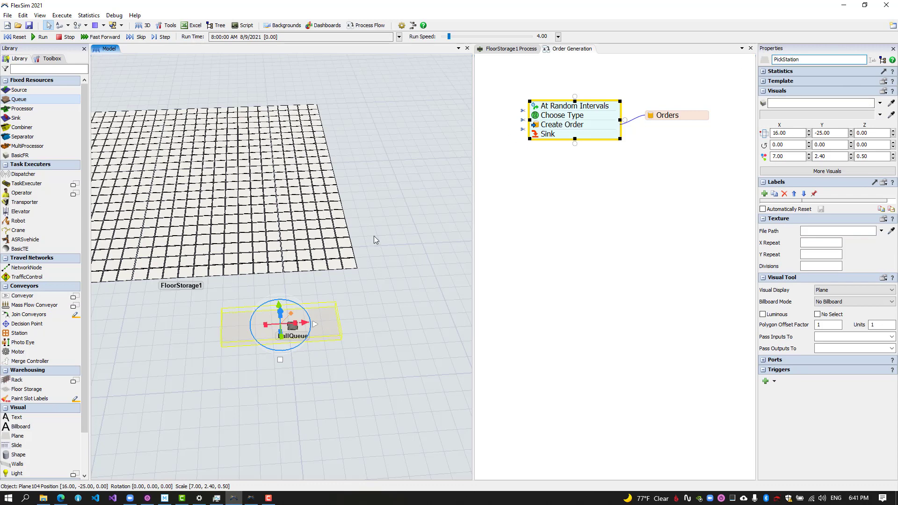
click(235, 357)
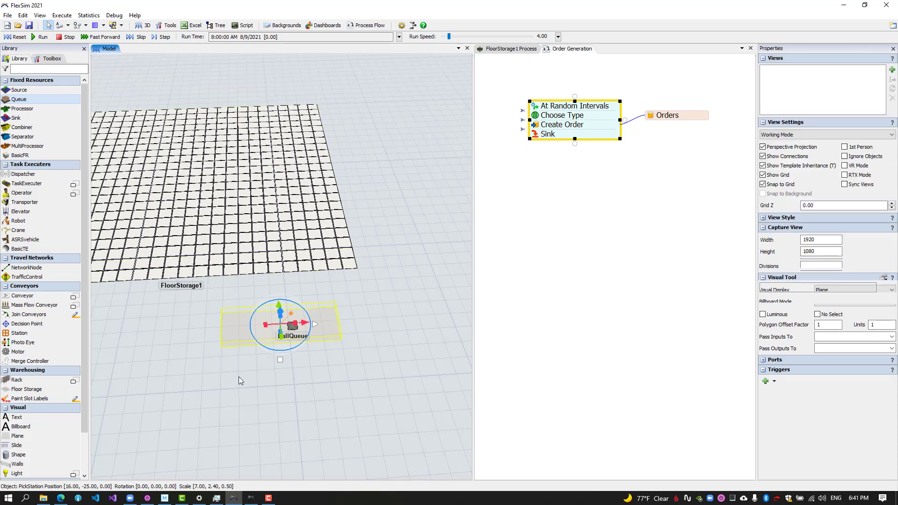
Create an attached object process flow for the PickStation plane.
right_click(246, 327)
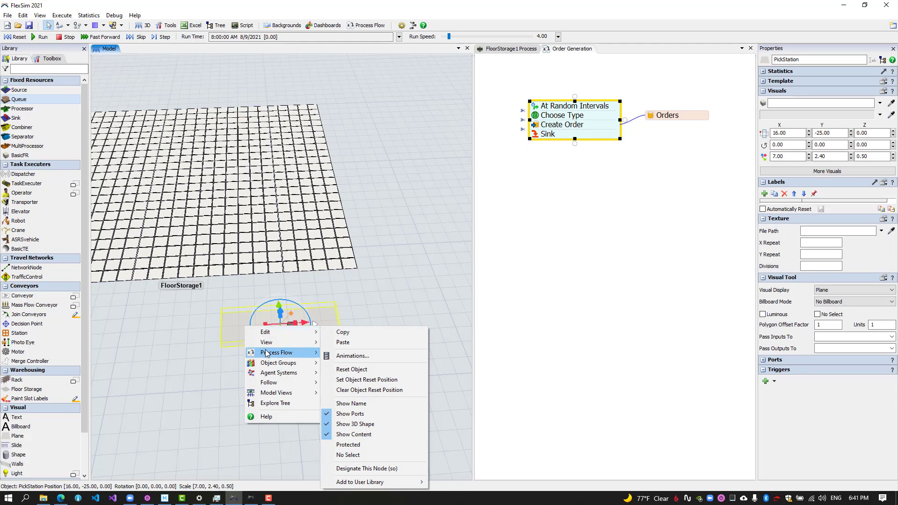
mouse_move(266, 353)
click(352, 367)
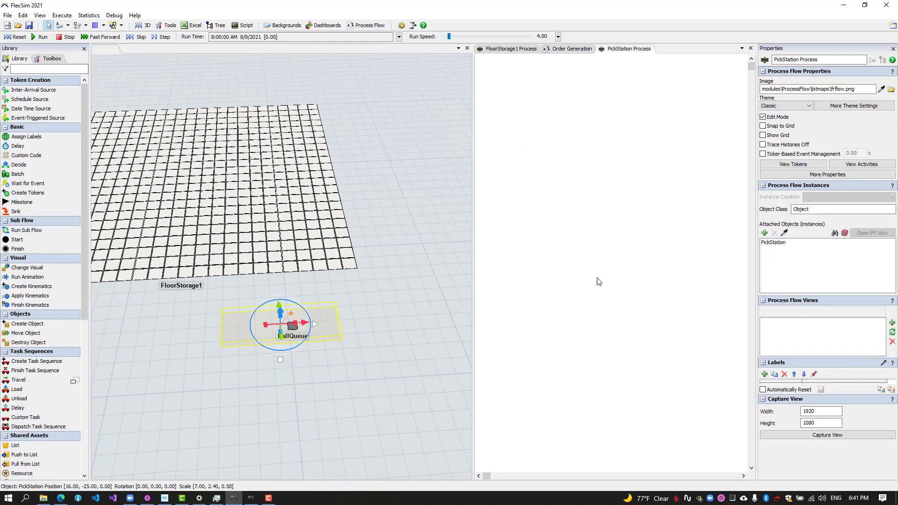
Add a Schedule Source at the start of the PickStation process flow with an arrival quantity of 1.
double_click(547, 88)
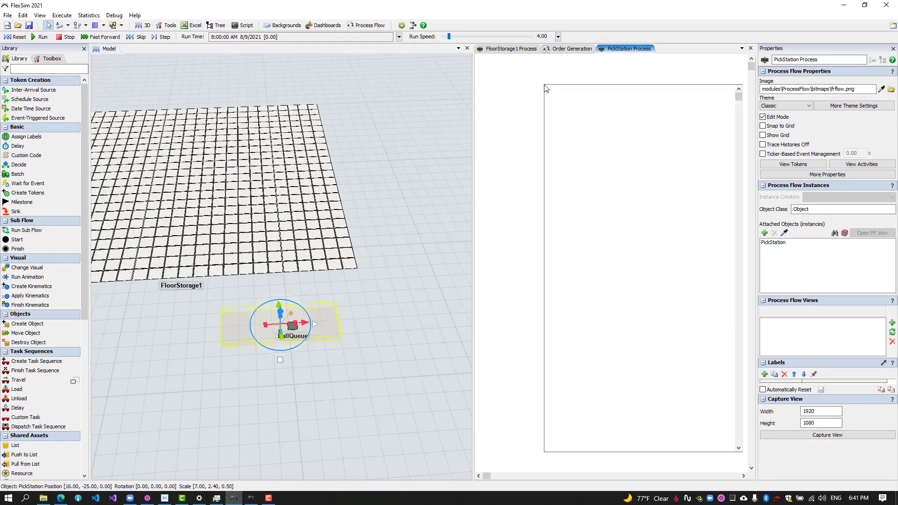
click(577, 104)
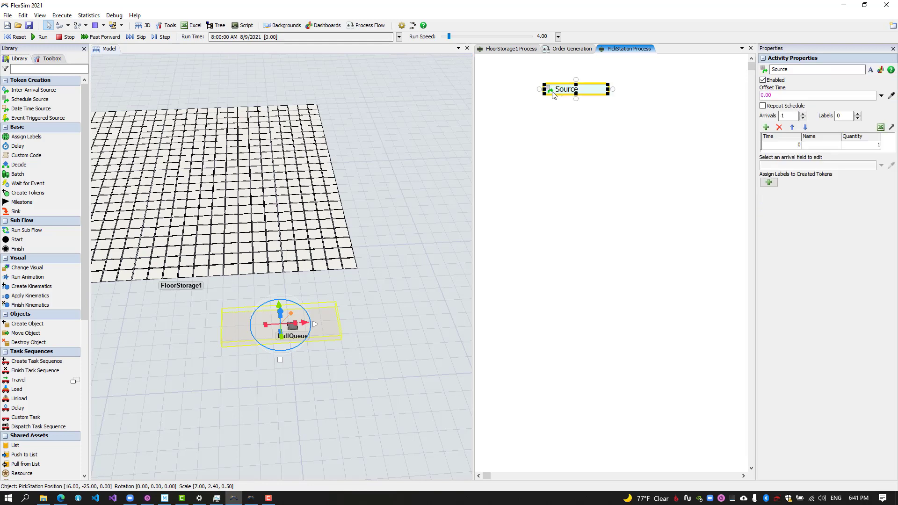
click(653, 178)
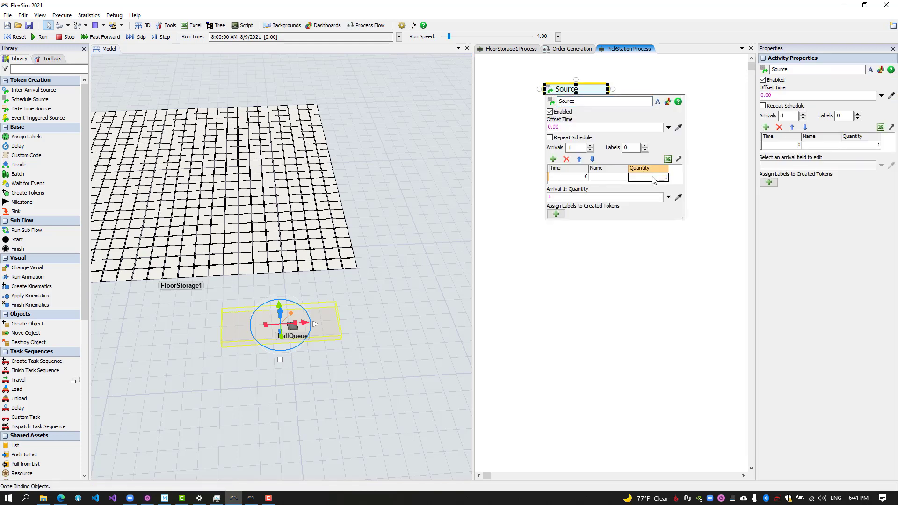
text(6)
key(Return)
click(590, 89)
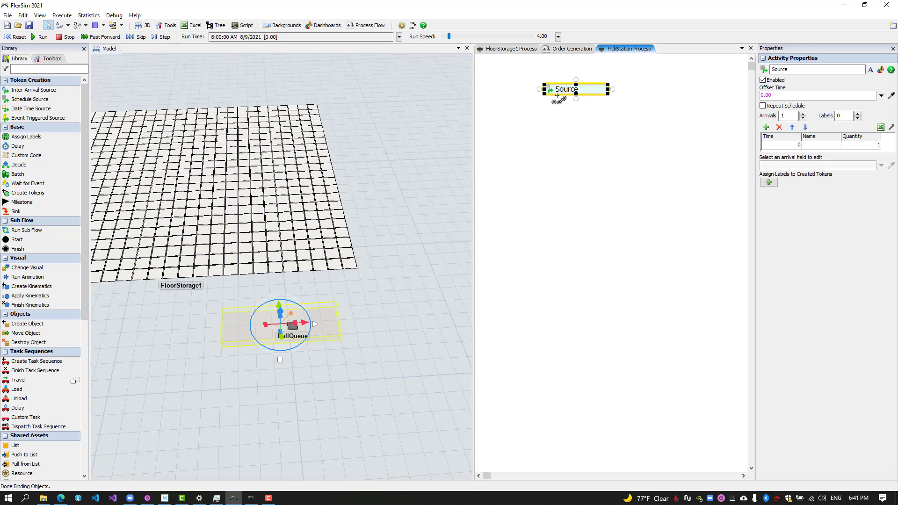
Add a Pull from List activity connected below the Source and name it Get an Order.
drag(576, 99, 577, 121)
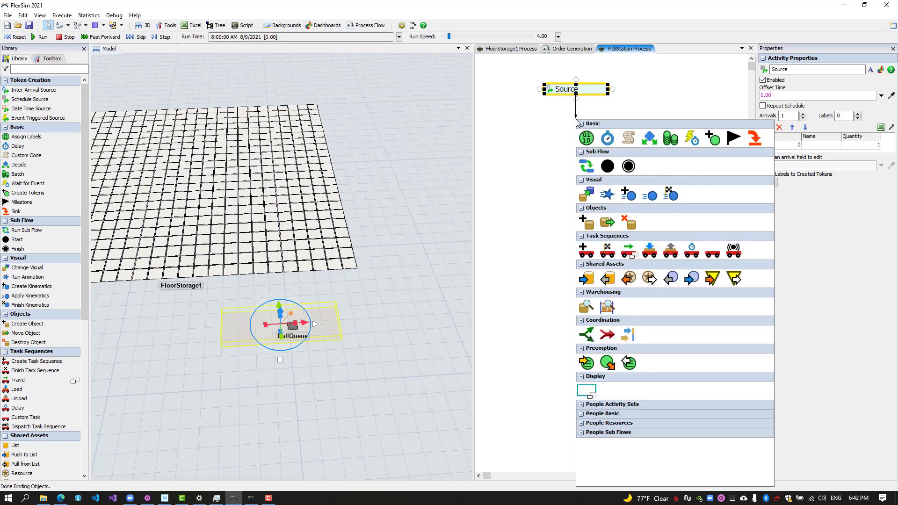
click(608, 279)
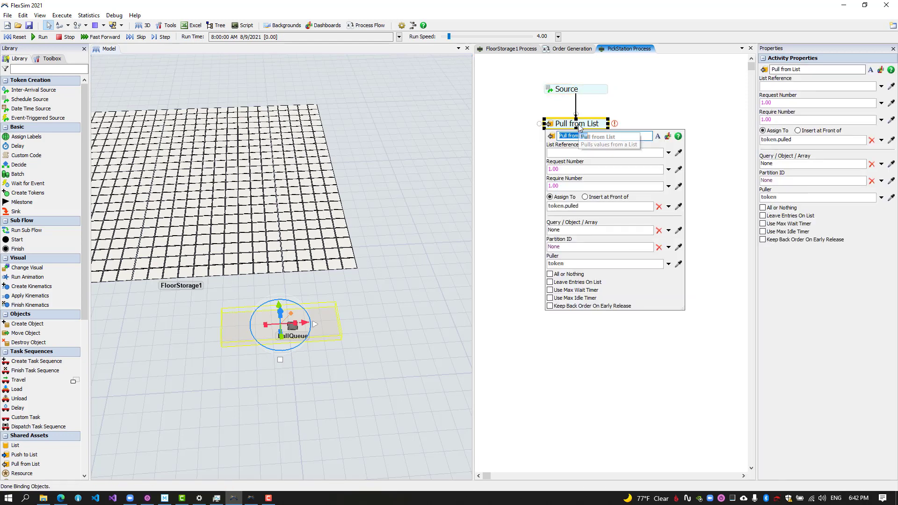
text(Get)
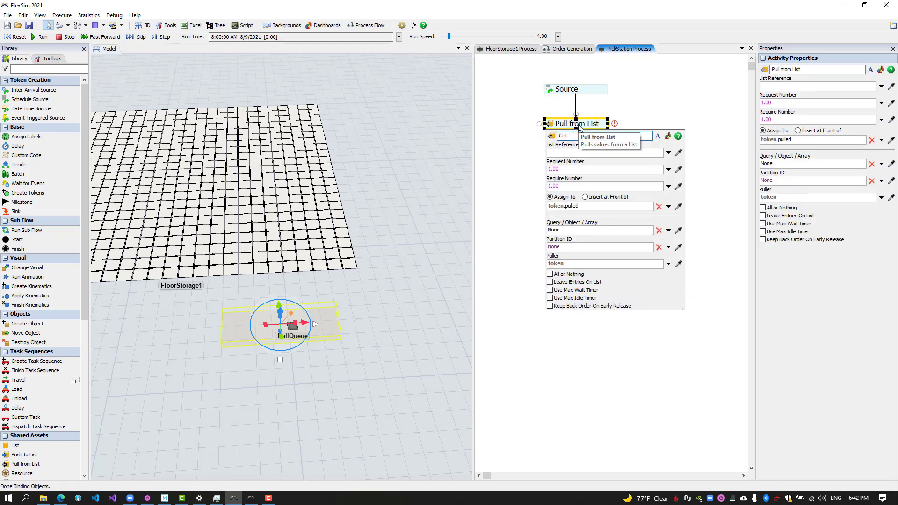
text( an Order)
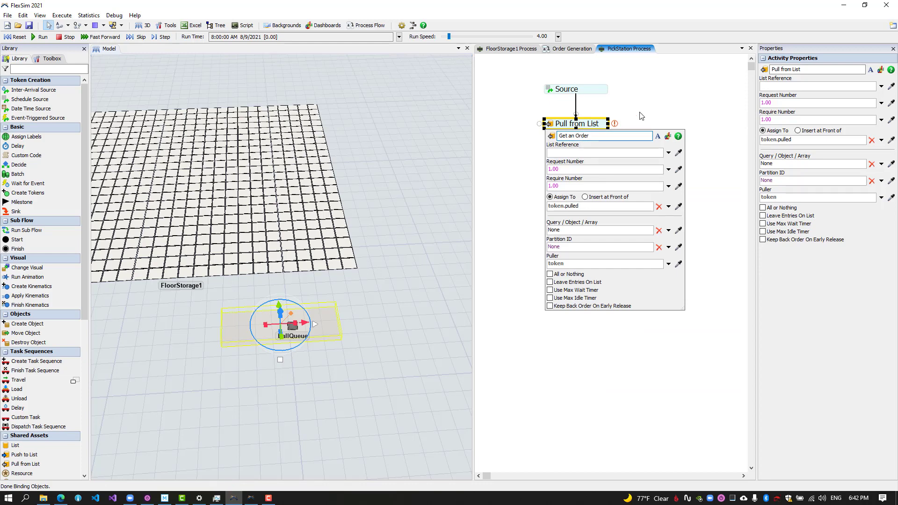
click(640, 116)
Add a List asset beside Get an Order, name it Orders and point it to the global Orders list.
double_click(660, 122)
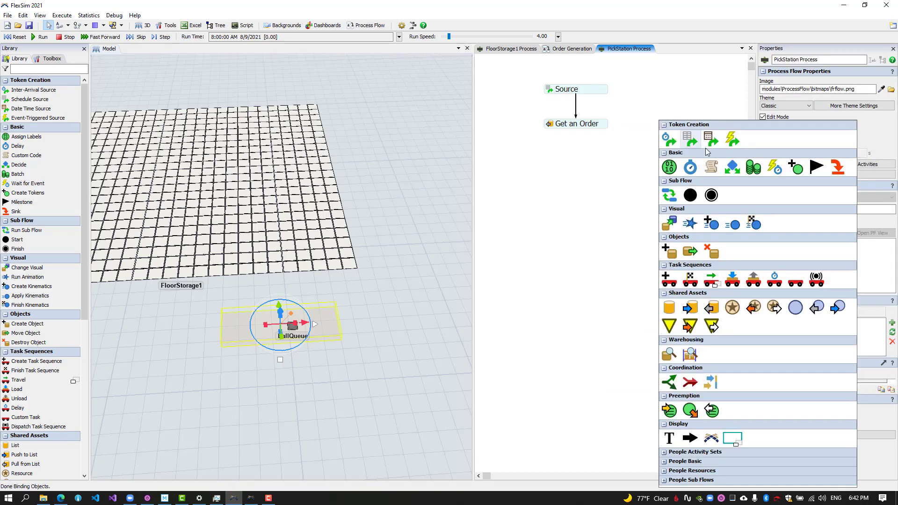
click(669, 308)
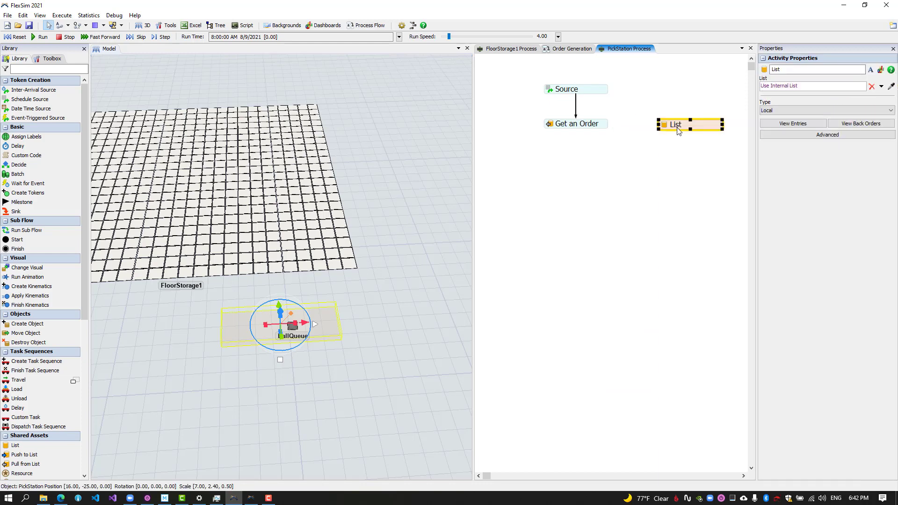
click(678, 130)
text(Orders)
key(Return)
click(891, 86)
click(49, 58)
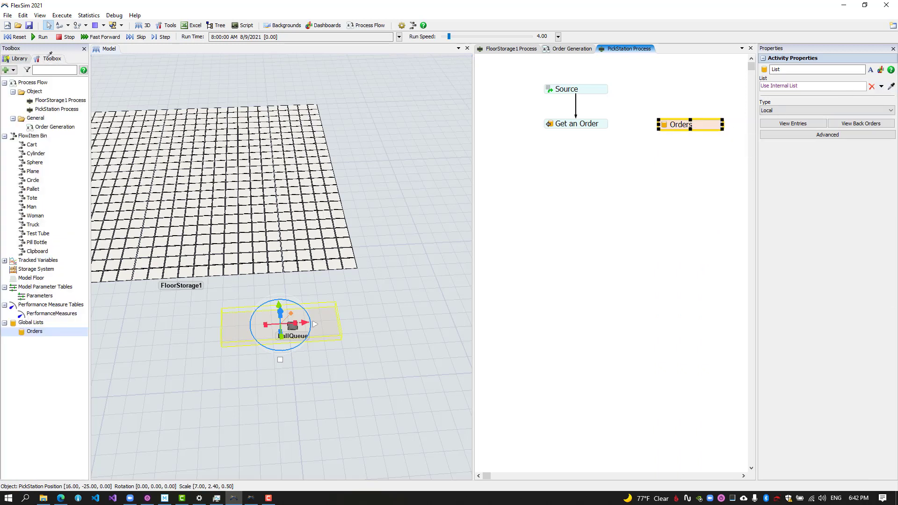
click(33, 335)
Link the Get an Order activity to the Orders list as its list reference.
click(603, 124)
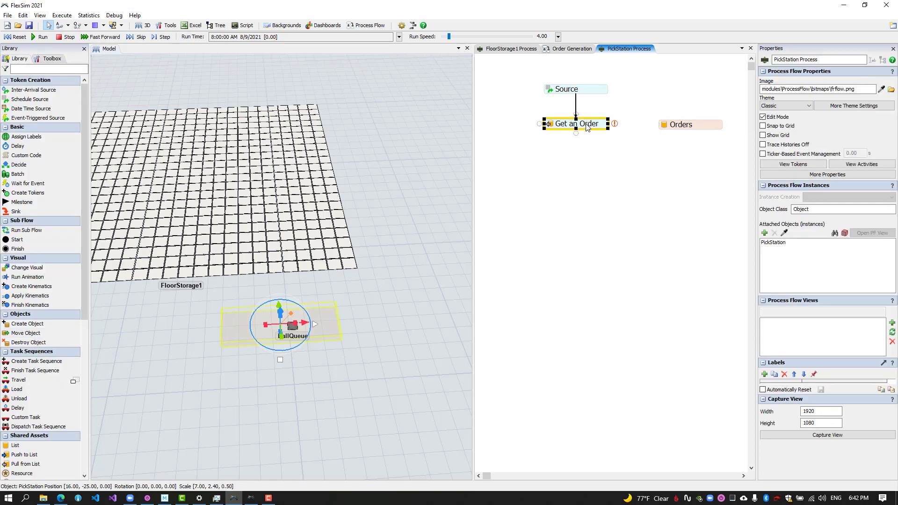
click(615, 124)
click(681, 124)
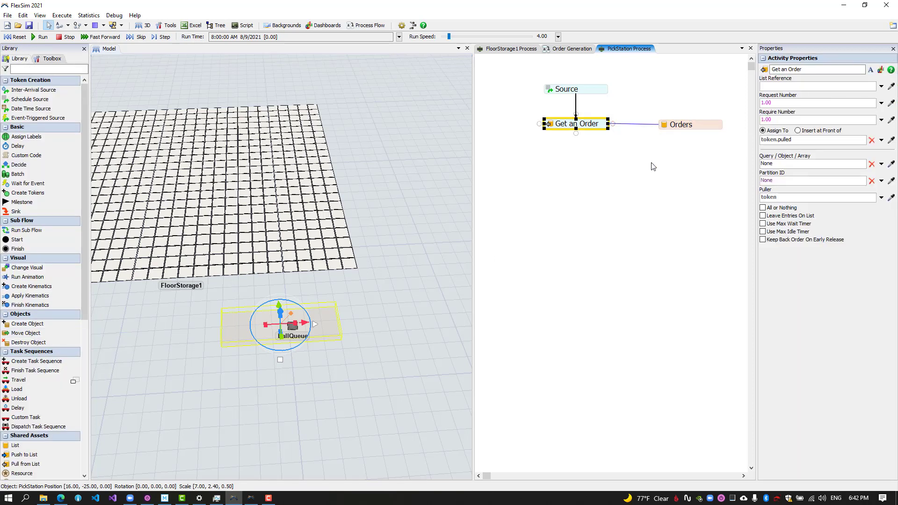
click(609, 178)
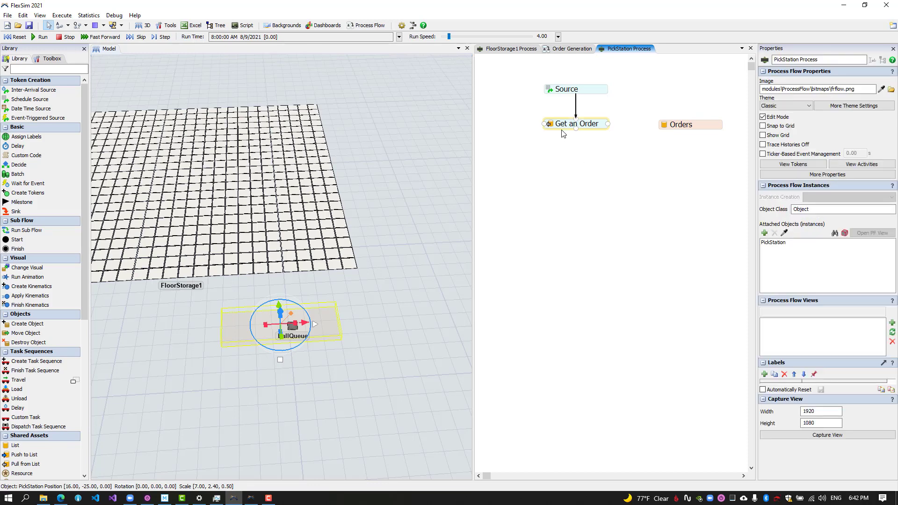
Attach a Create Object activity beneath Get an Order, name it Create Visual and have it create a Sphere.
click(563, 133)
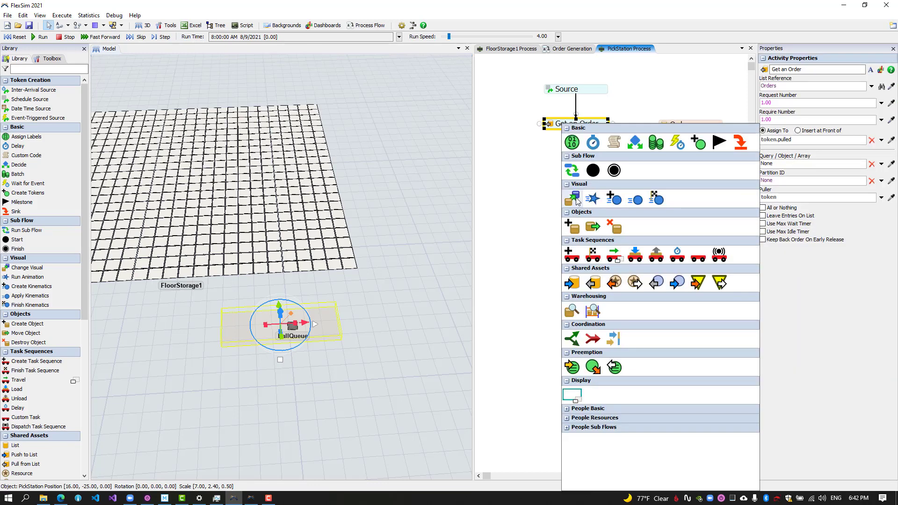
click(572, 227)
double_click(582, 136)
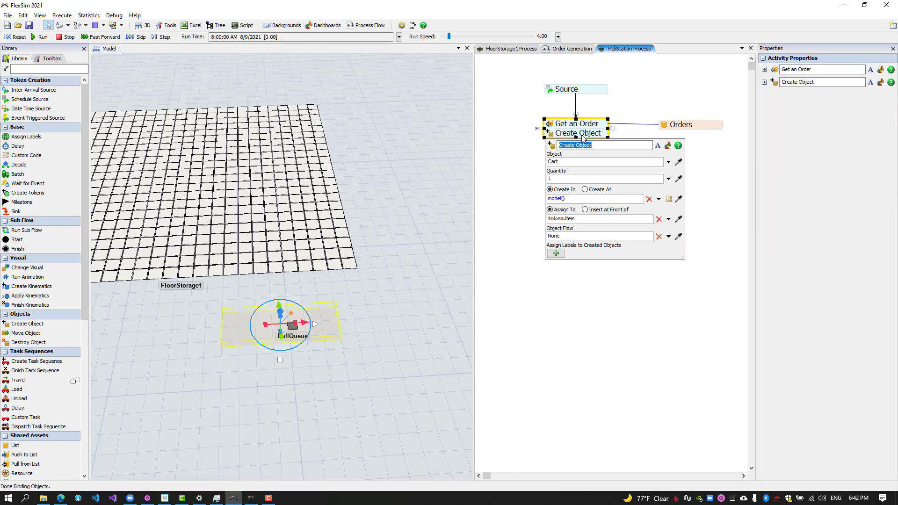
text(Create)
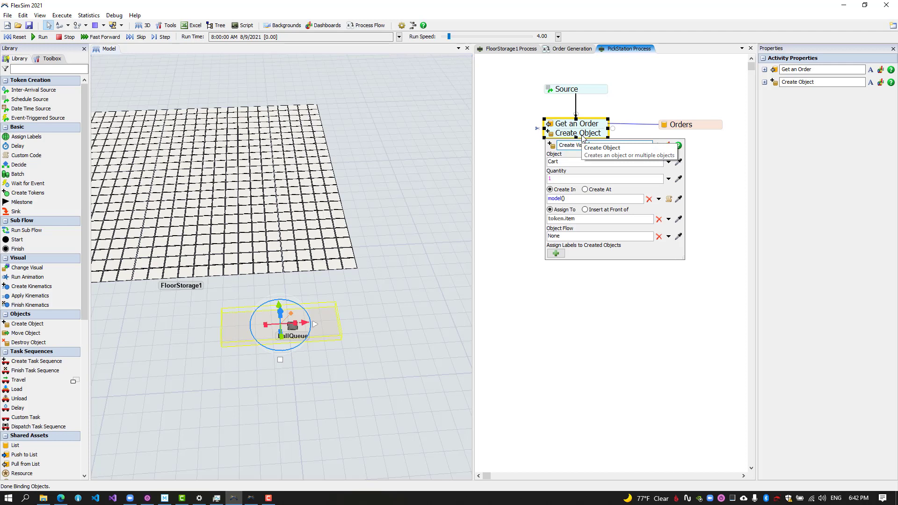
click(668, 162)
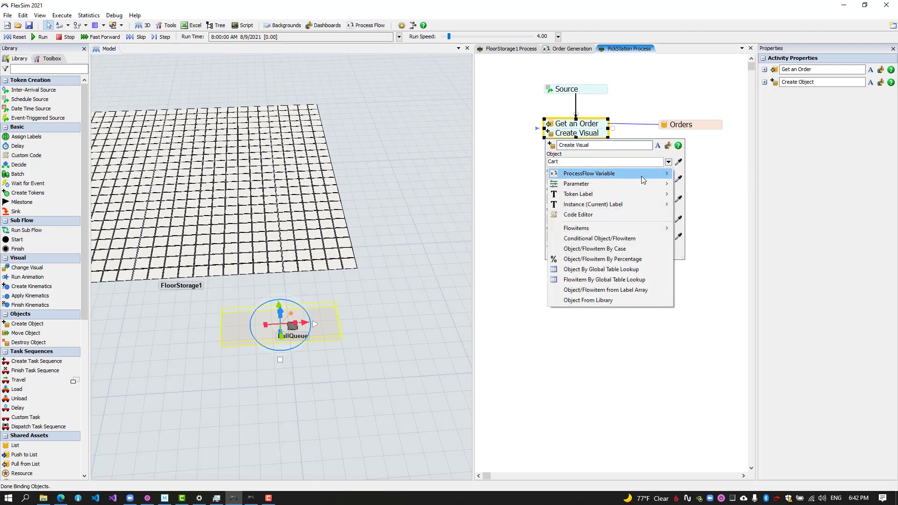
mouse_move(629, 228)
click(704, 253)
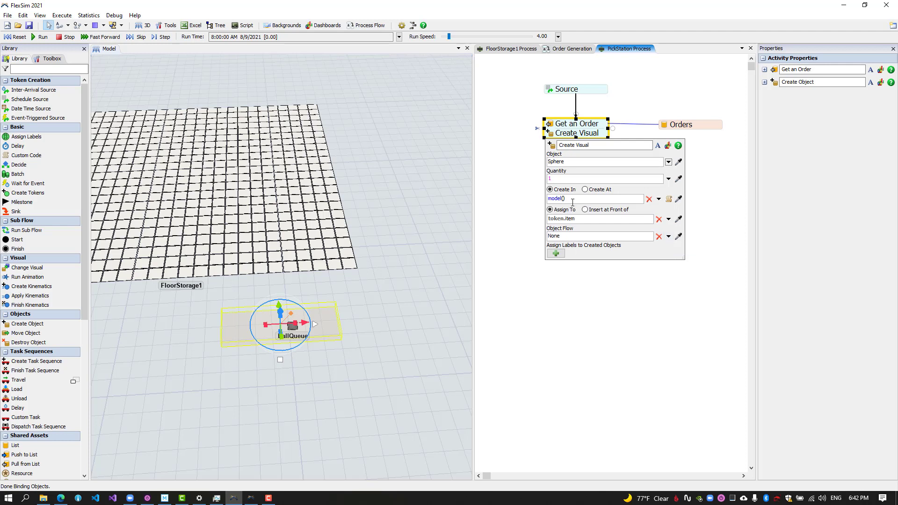
Make Create Visual create its object in current.find("BallQueue") and assign it to token.Ball.
drag(571, 199, 545, 199)
text(d)
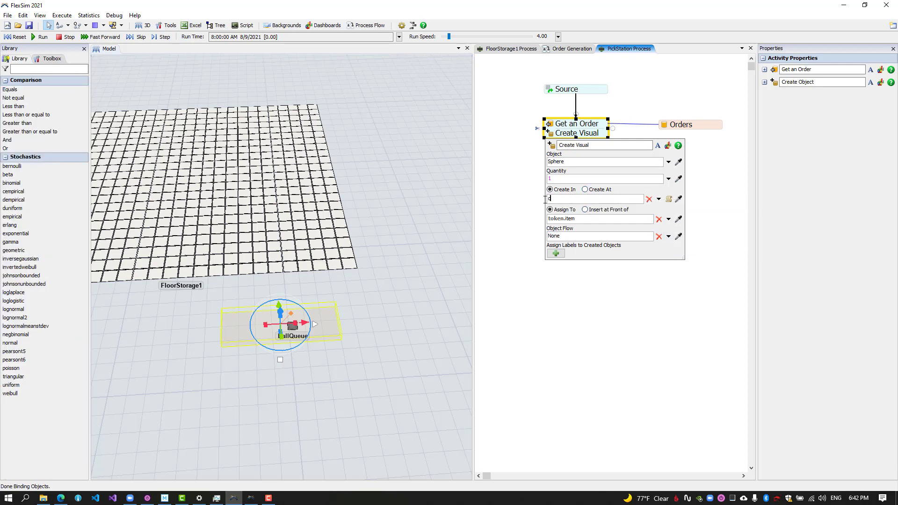
text(urrent.find("B)
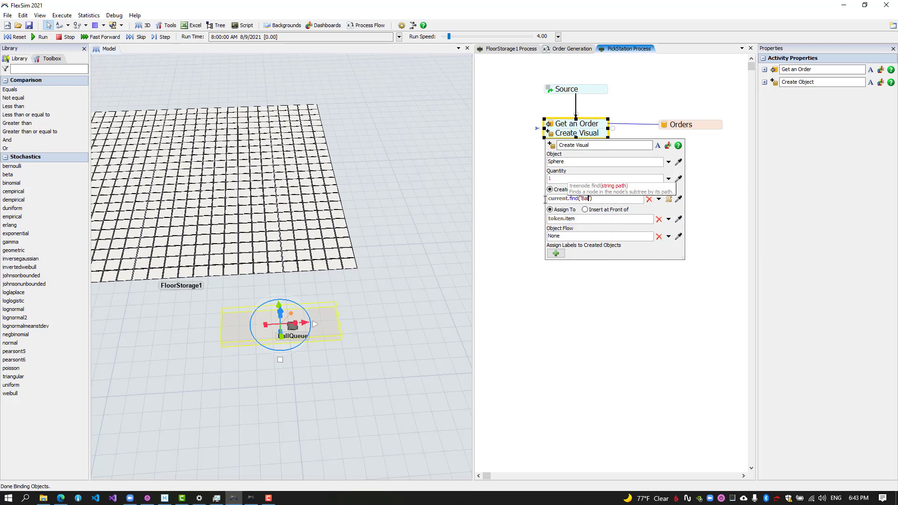
text(allQueue"))
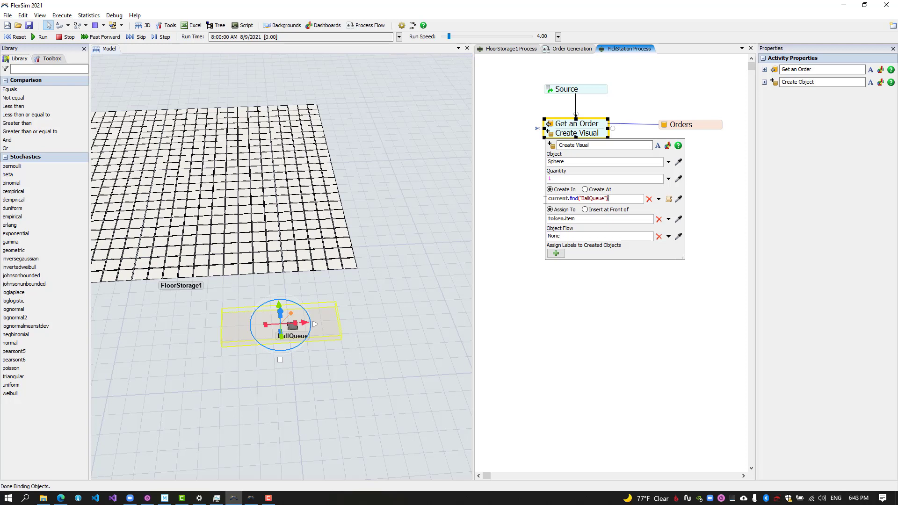
double_click(570, 219)
text(Ball)
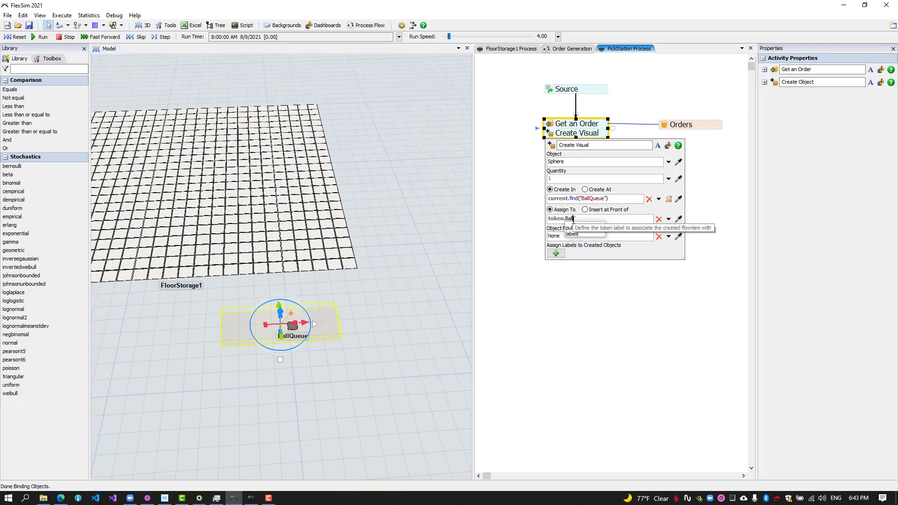
click(522, 232)
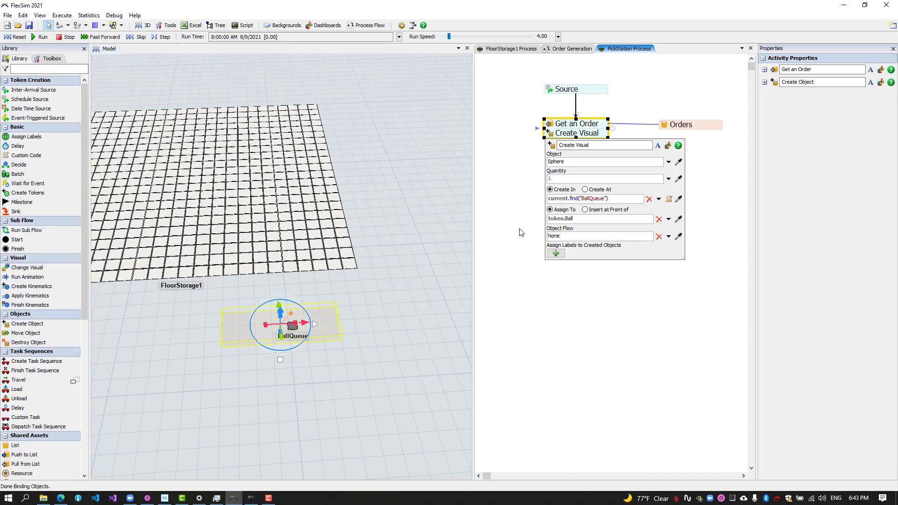
click(503, 209)
Attach a Change Visual activity beneath Create Visual and name it Color Ball.
click(565, 140)
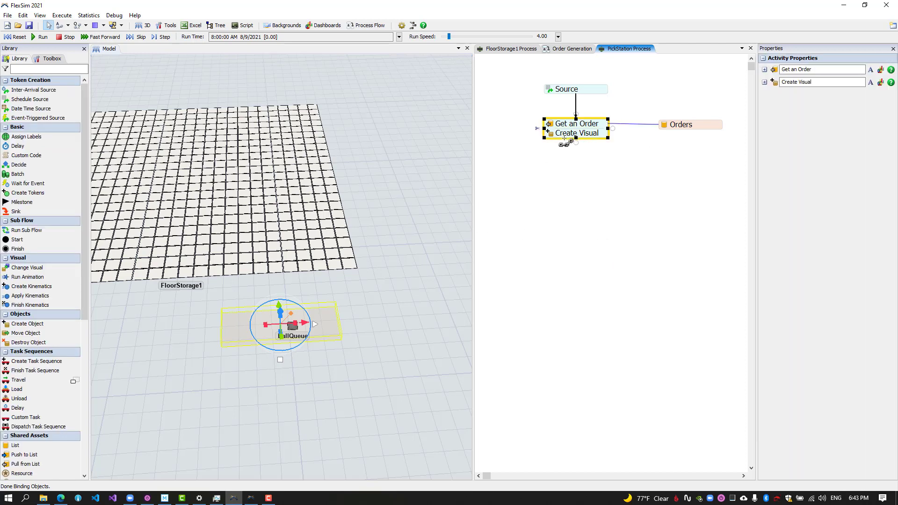
click(575, 198)
click(570, 145)
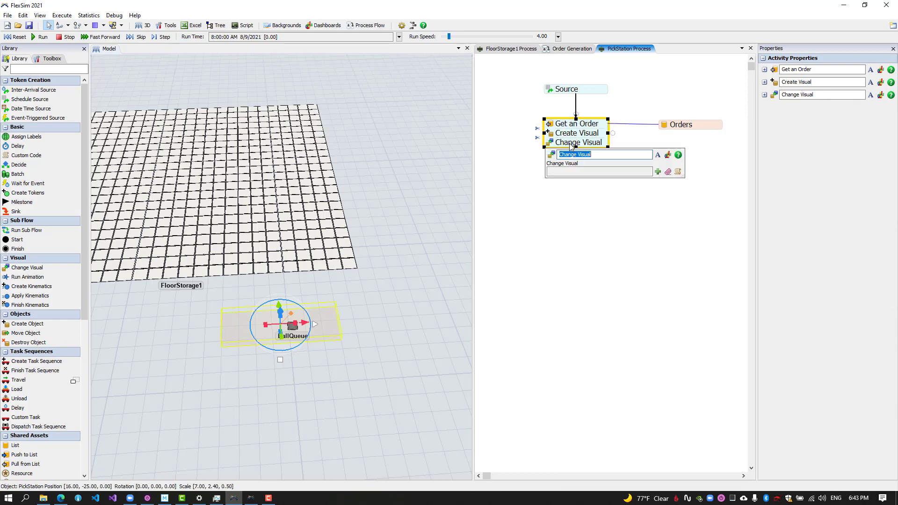
text(Color Ball)
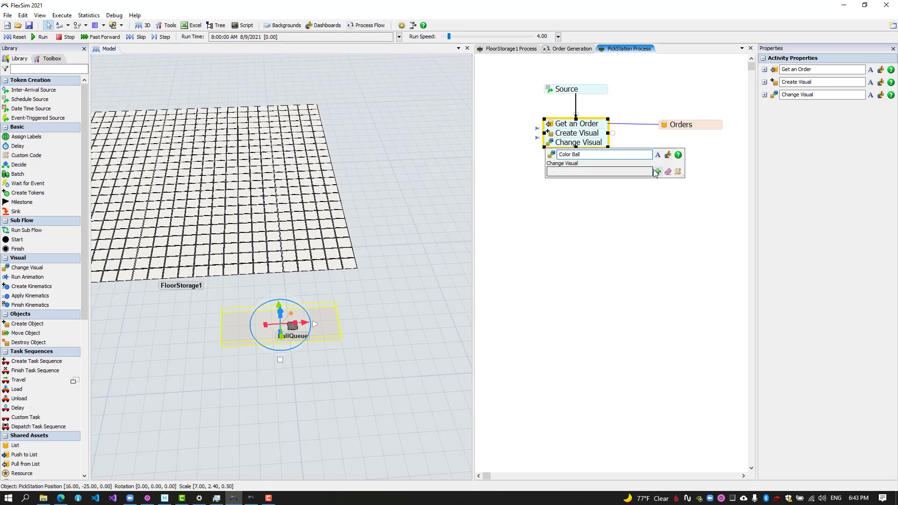
Add a Set Object Color action to Color Ball with token.Ball as the object.
click(657, 172)
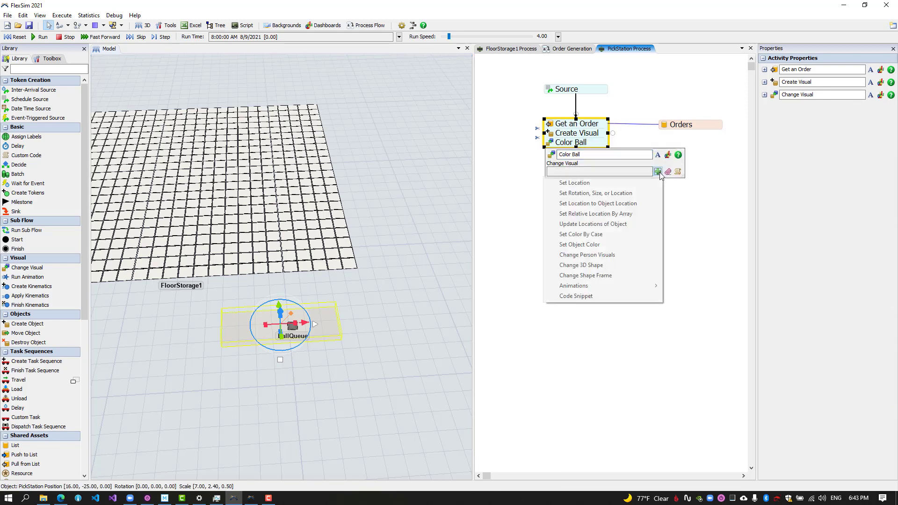
click(603, 244)
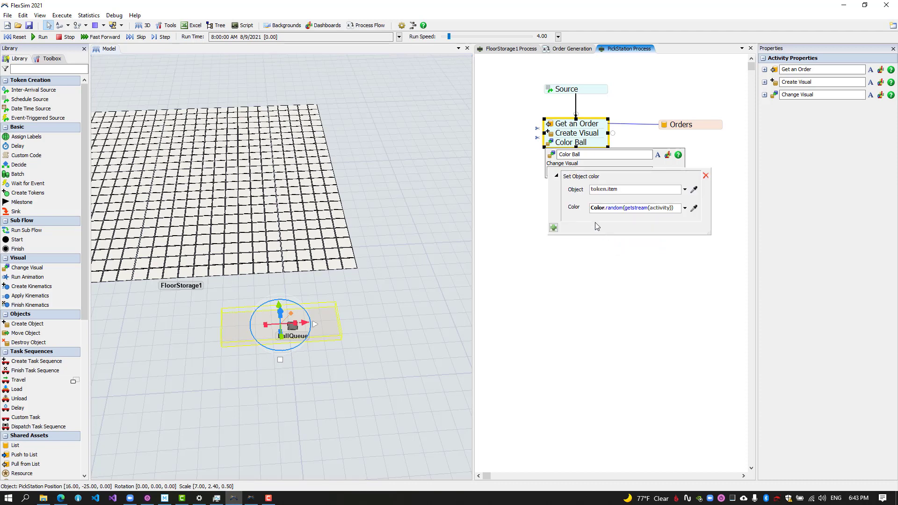
double_click(616, 190)
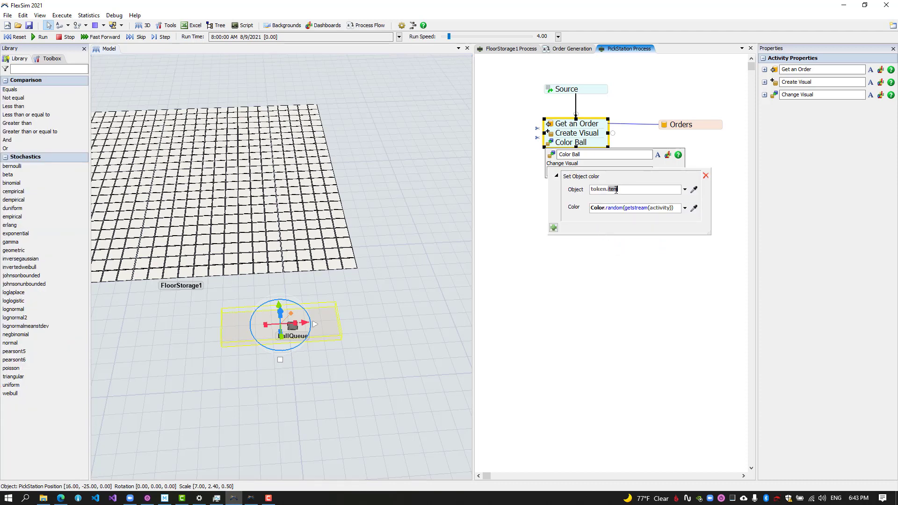
text(Ball)
Set the object colour in Color Ball to Color.byNumber(token.Type).
click(684, 207)
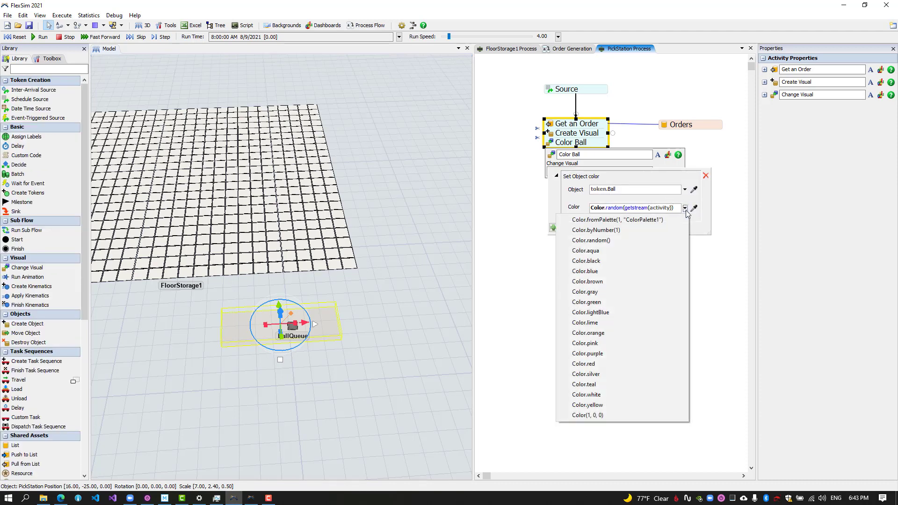
click(652, 233)
click(648, 211)
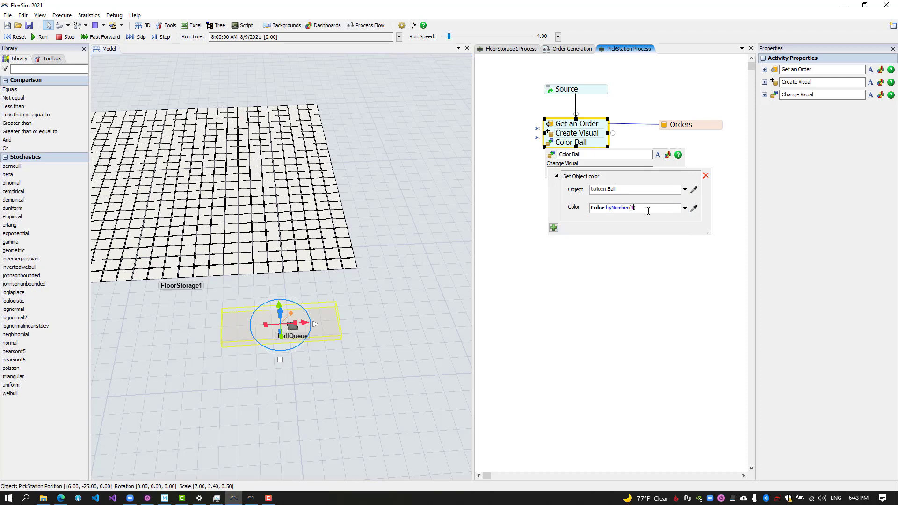
key(Left)
key(BackSpace)
text(token.Type)
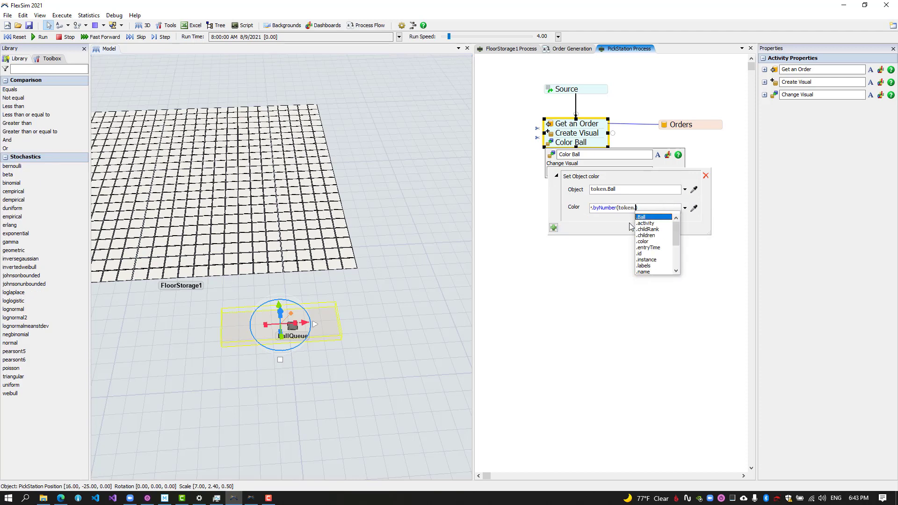
click(633, 179)
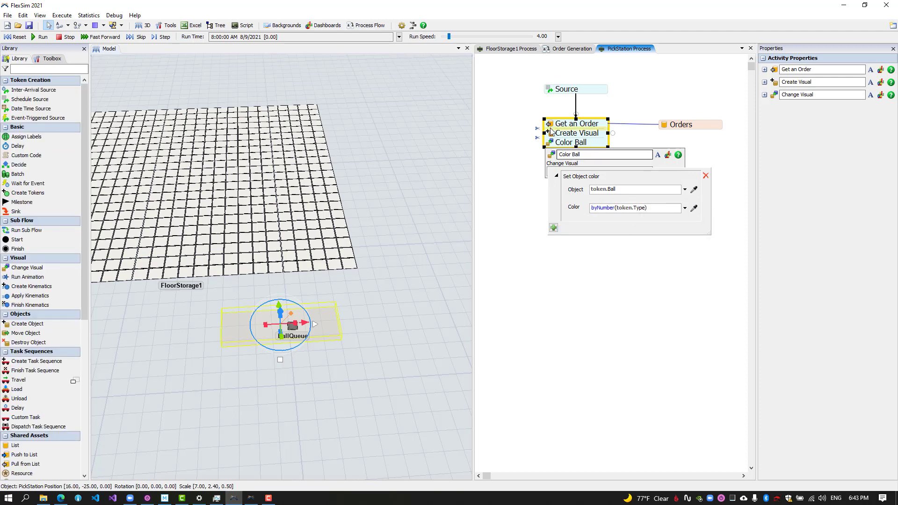
Make Get an Order assign the pulled value to token.Type.
click(551, 125)
double_click(575, 206)
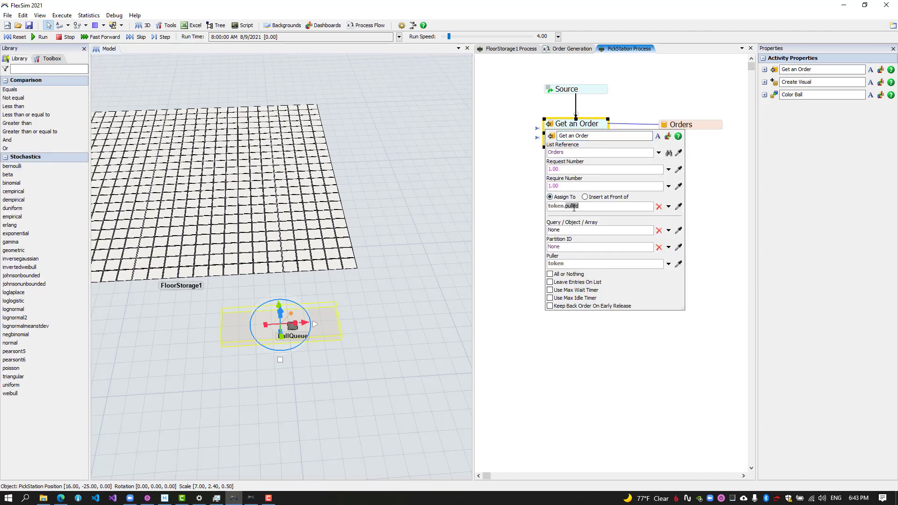
text(Type)
click(496, 163)
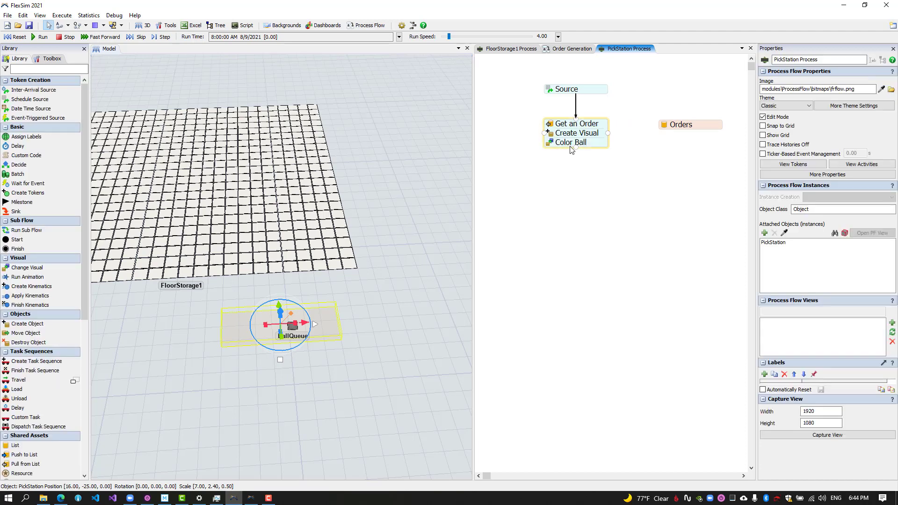
Attach a Delay activity beneath Color Ball and name it To-Do: Put Stuff Here.
click(567, 151)
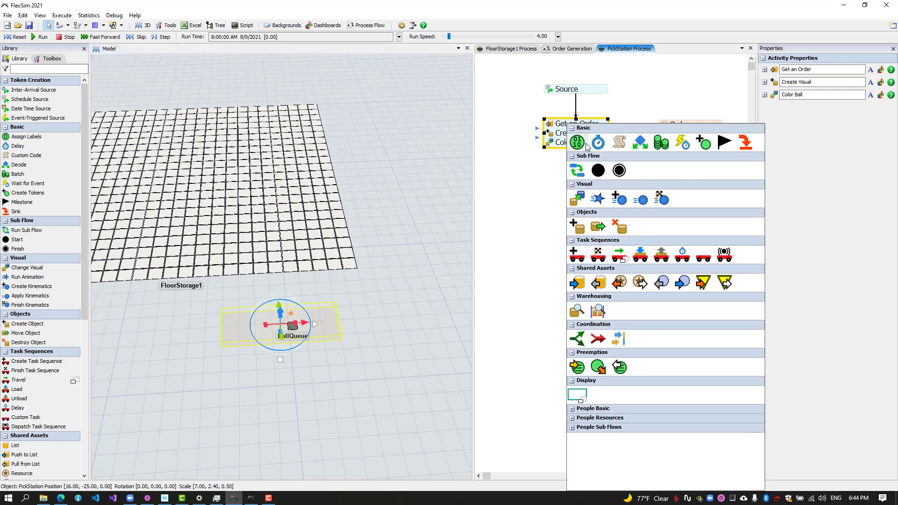
click(590, 143)
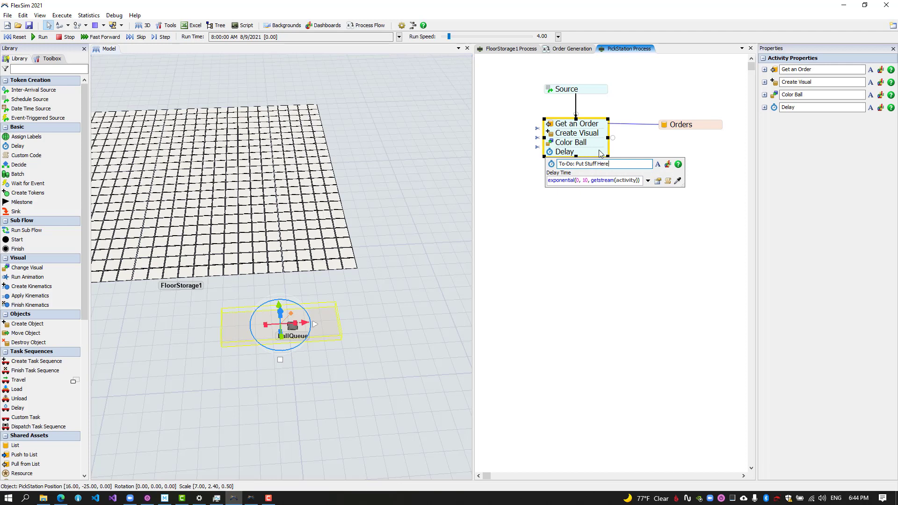
key(Return)
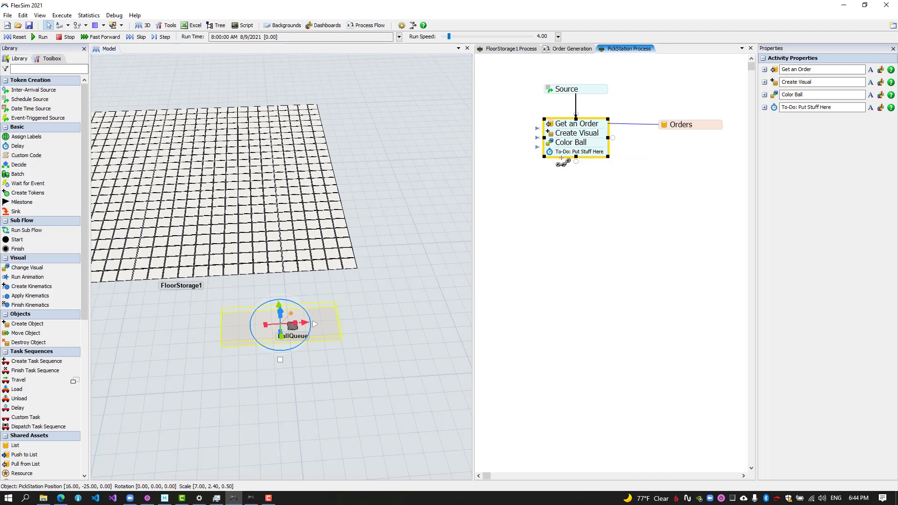
Attach a Move Object activity named Move Ball Into Model beneath the delay, moving token.Ball to model().
click(562, 160)
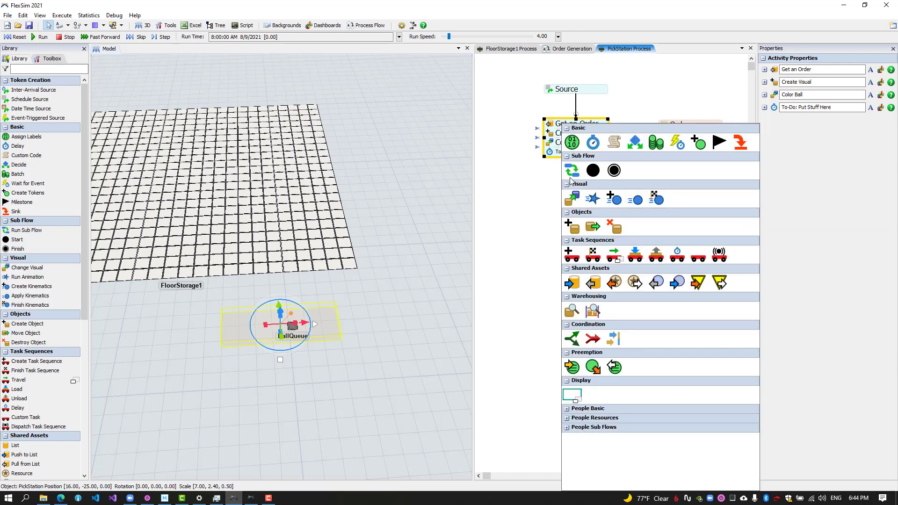
click(592, 226)
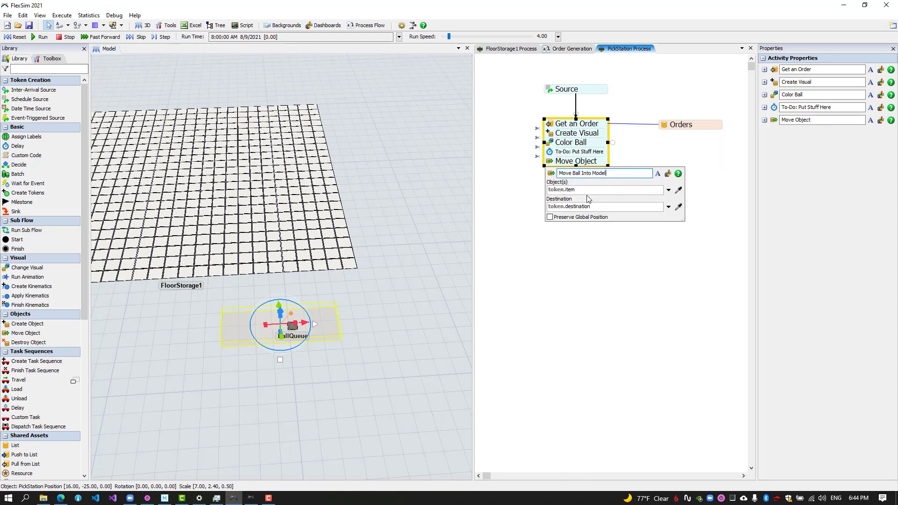
double_click(570, 189)
text(Ball)
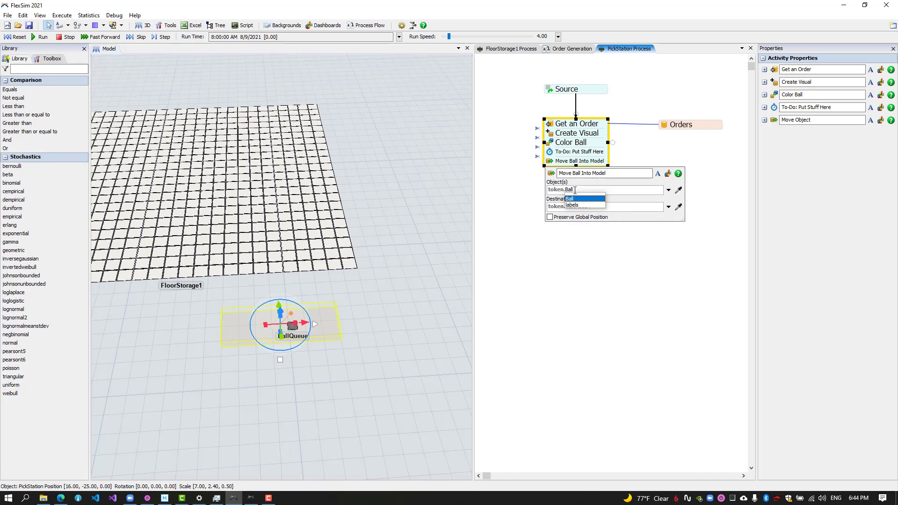
click(669, 206)
click(618, 285)
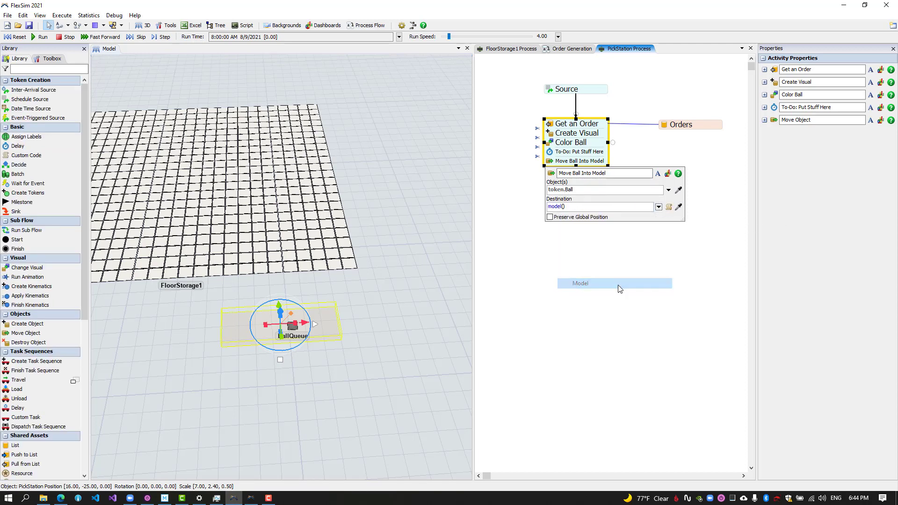
click(572, 244)
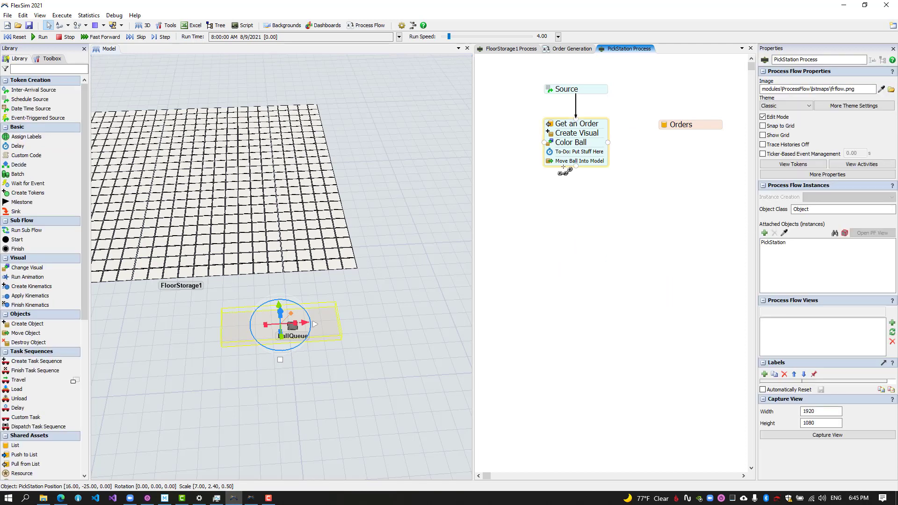
Rename Create Visual as Create Ball and widen the activity block to fit the longer names.
double_click(600, 133)
drag(601, 133, 630, 142)
text(Ball)
click(590, 204)
click(608, 145)
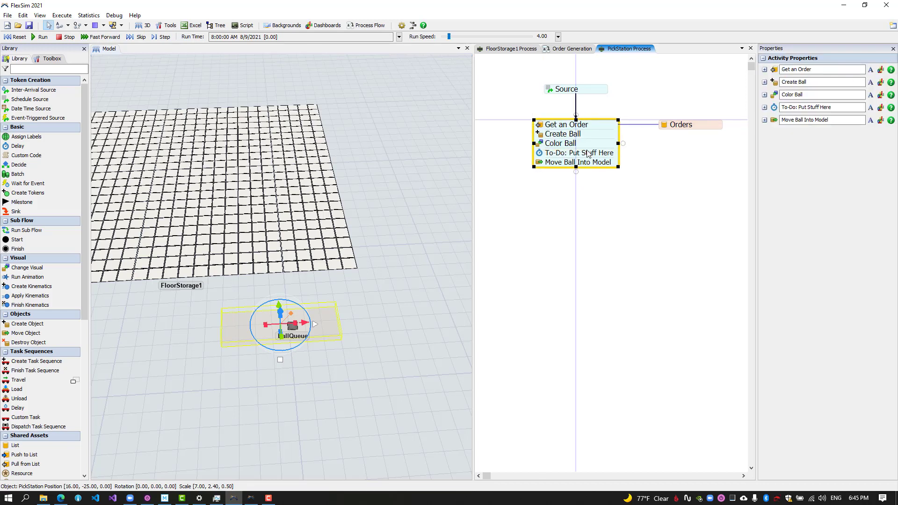
Attach a Destroy Object activity named Destroy Ball beneath Move Ball Into Model and connect it back to Get an Order.
click(575, 172)
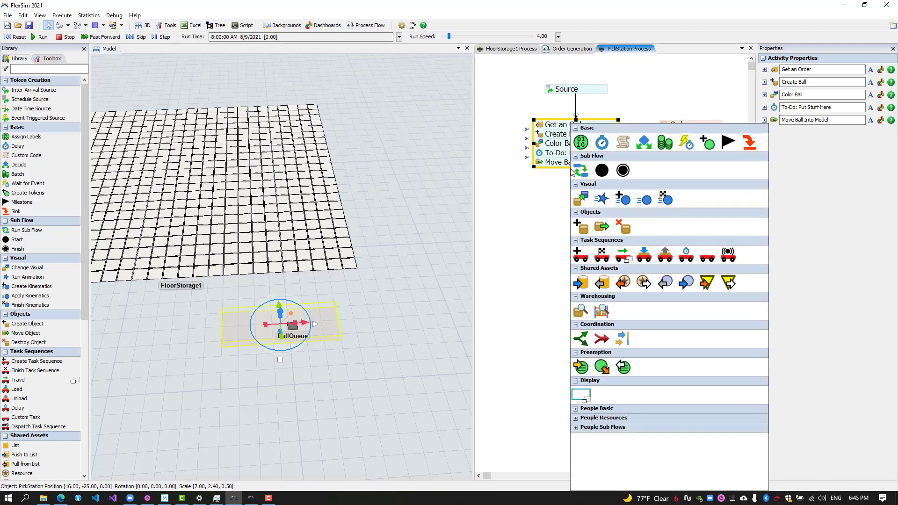
click(623, 226)
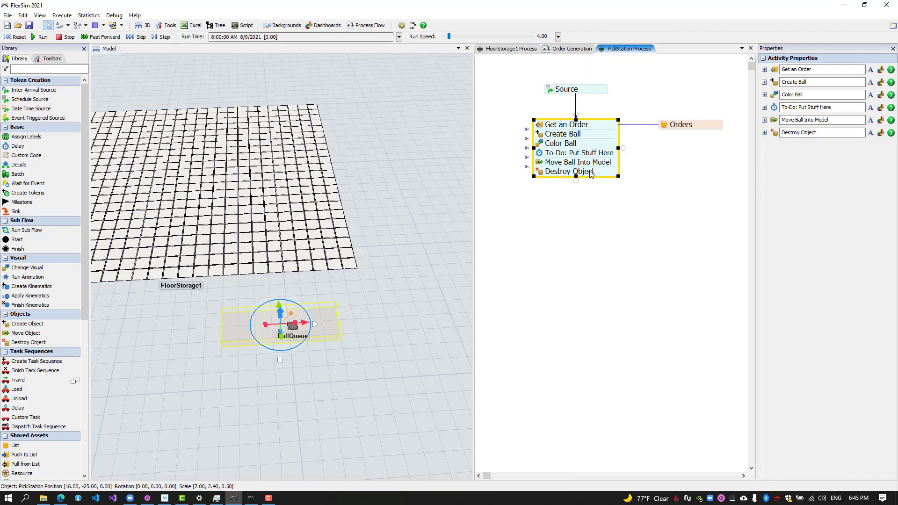
double_click(590, 174)
text(Ball)
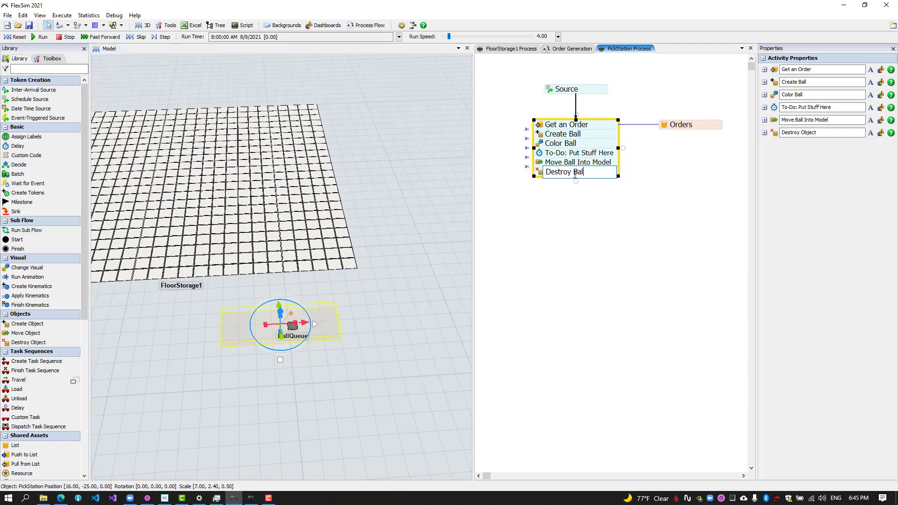
click(565, 197)
drag(528, 171, 536, 128)
click(575, 235)
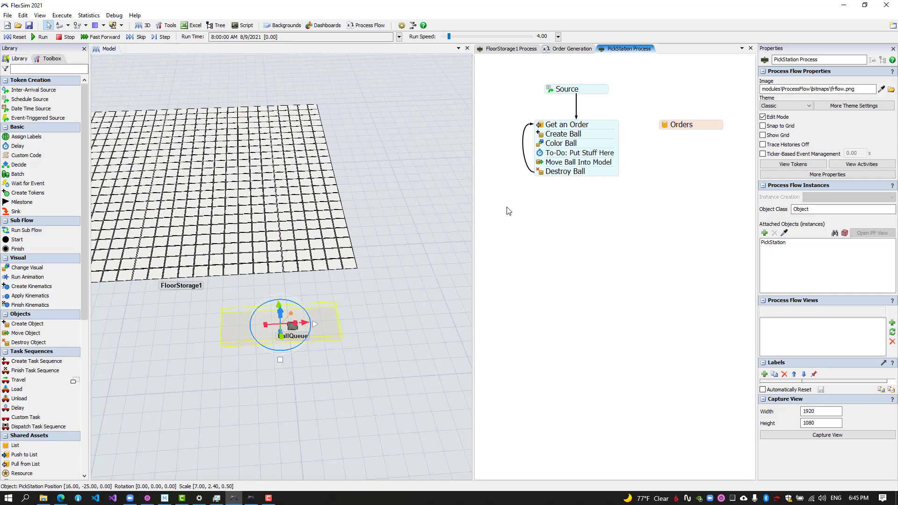
Reset and run the model to check how balls are placed in BallQueue, and stop the run.
click(15, 36)
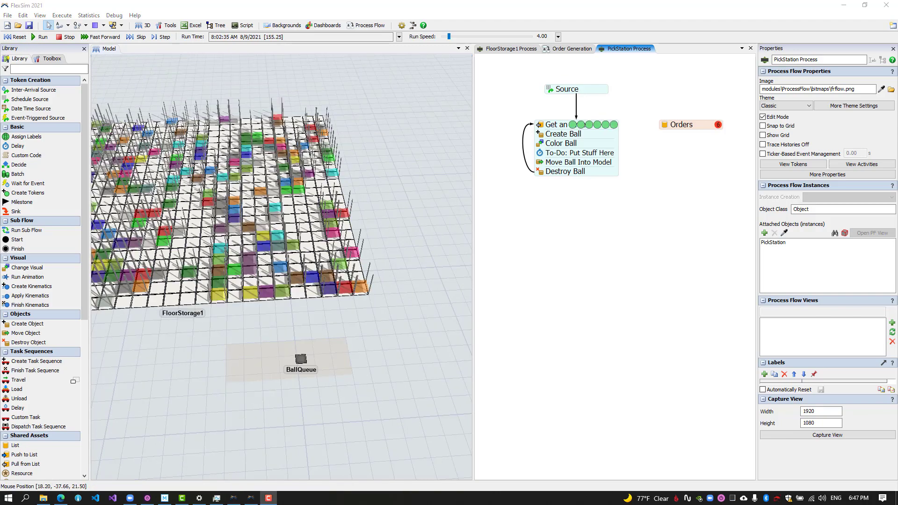
right_drag(181, 371, 222, 392)
drag(222, 392, 226, 401)
scroll(204, 380, down, 2)
click(16, 37)
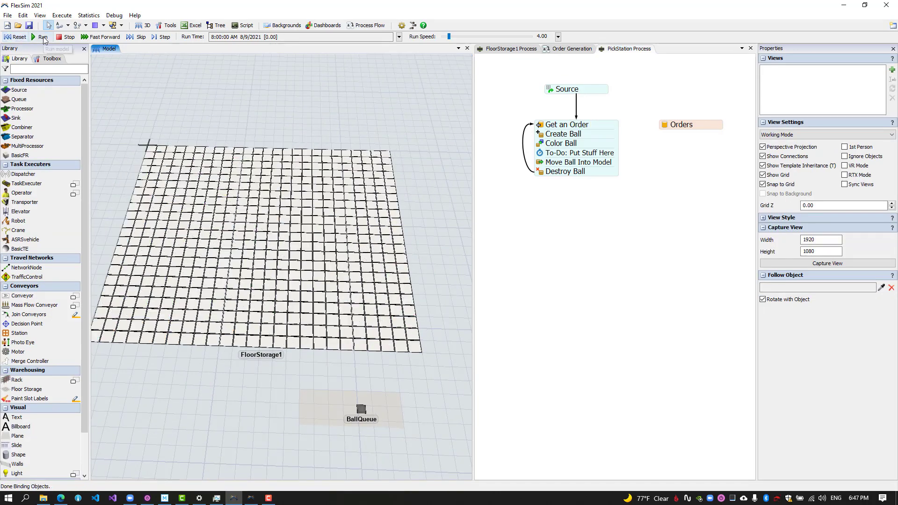
click(40, 37)
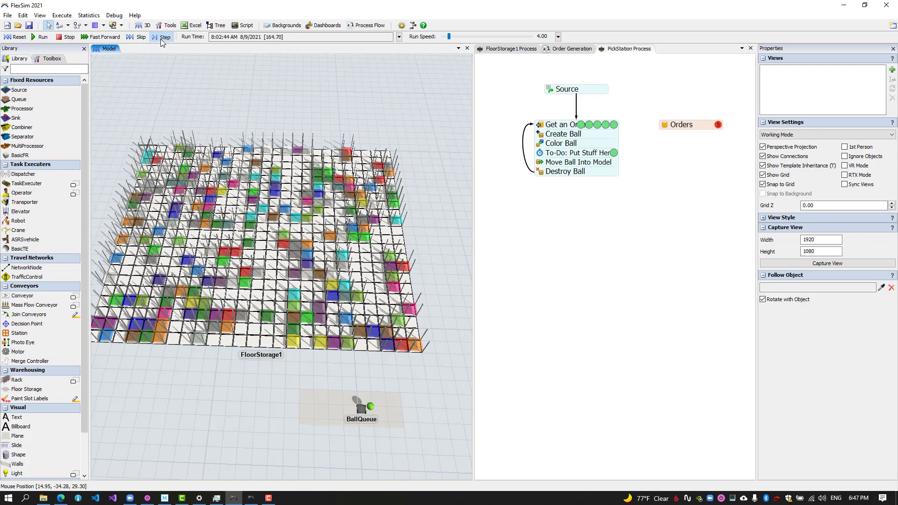
click(60, 37)
Set BallQueue's item placement to Horizontal Line.
scroll(215, 341, up, 6)
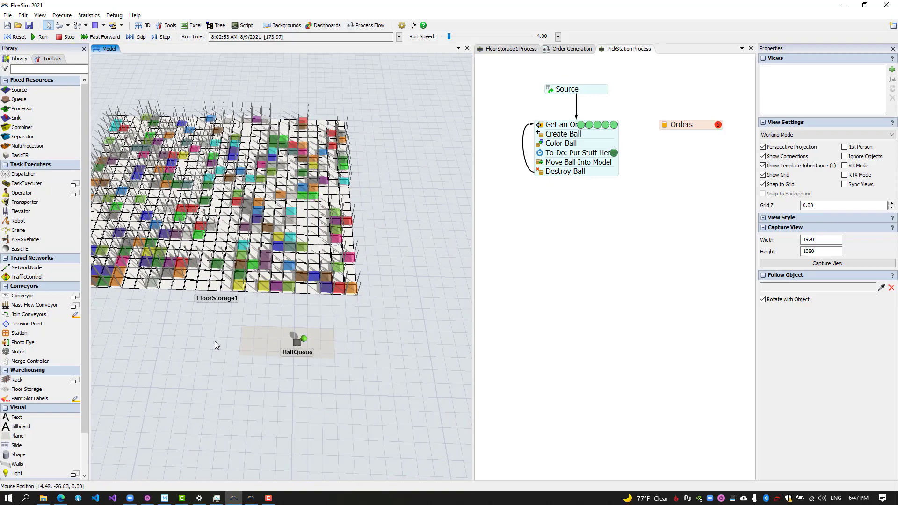
click(324, 304)
click(837, 327)
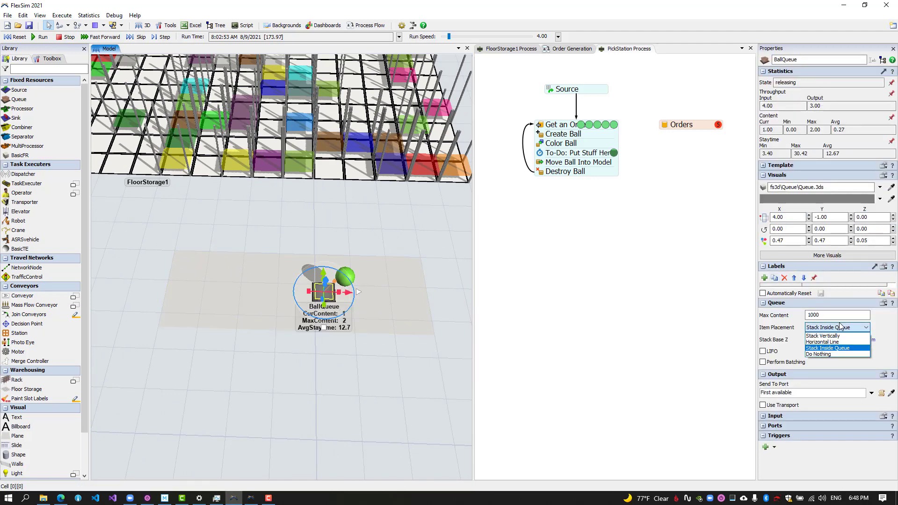
click(834, 346)
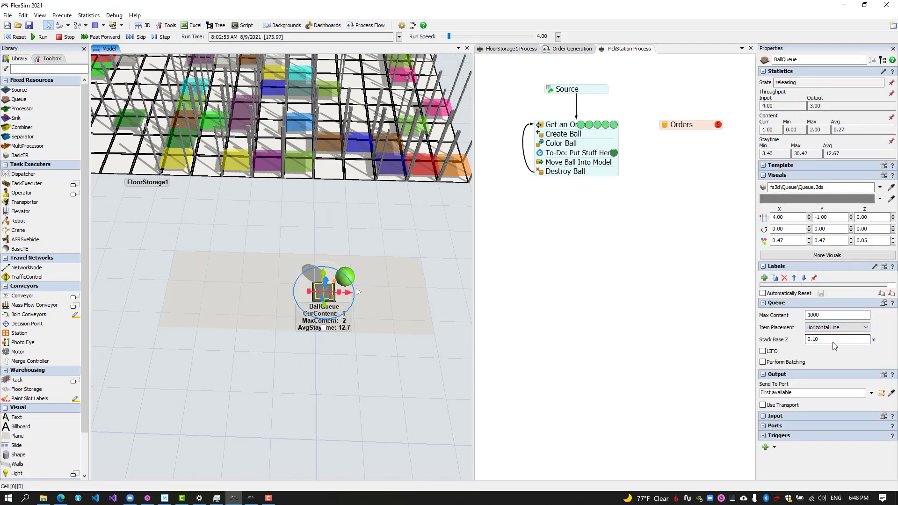
Shorten the mean of the exponential inter-arrival time of At Random Intervals in the Order Generation flow.
click(564, 52)
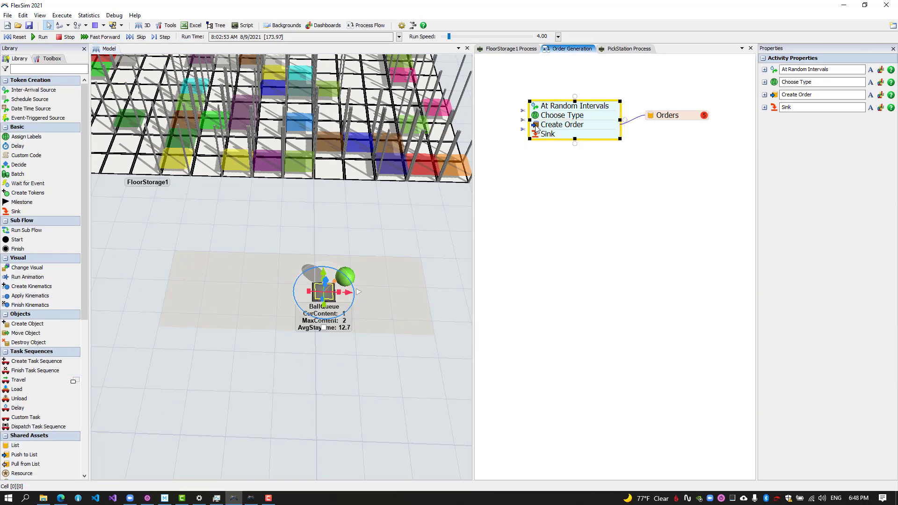
double_click(536, 106)
click(574, 152)
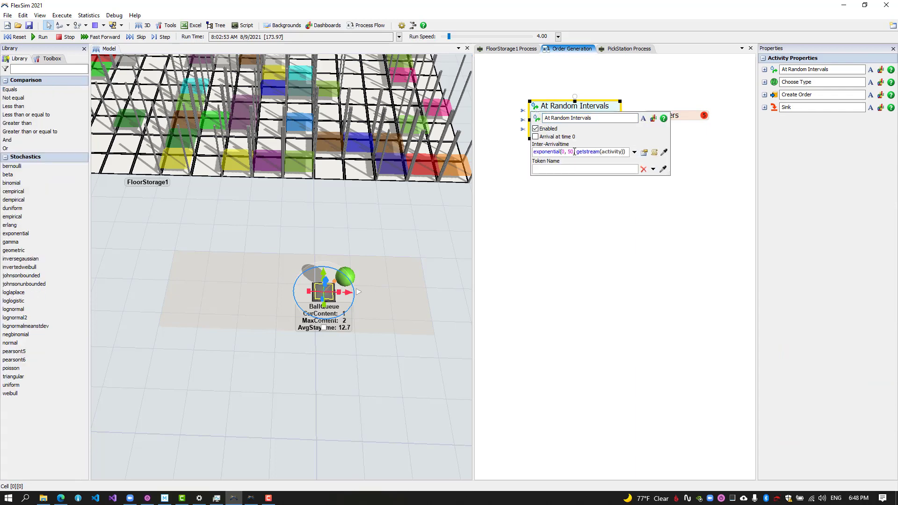
click(575, 193)
Set the delay time of To-Do: Put Stuff Here in the PickStation flow to exponential(0, 100, getstream(activity)).
click(627, 48)
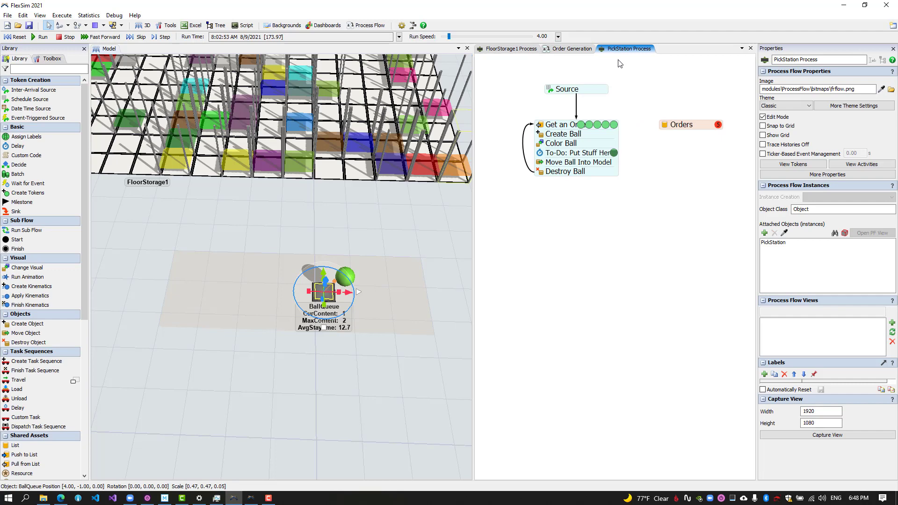
double_click(540, 153)
click(578, 181)
text(0, 100, getstream(activity)))
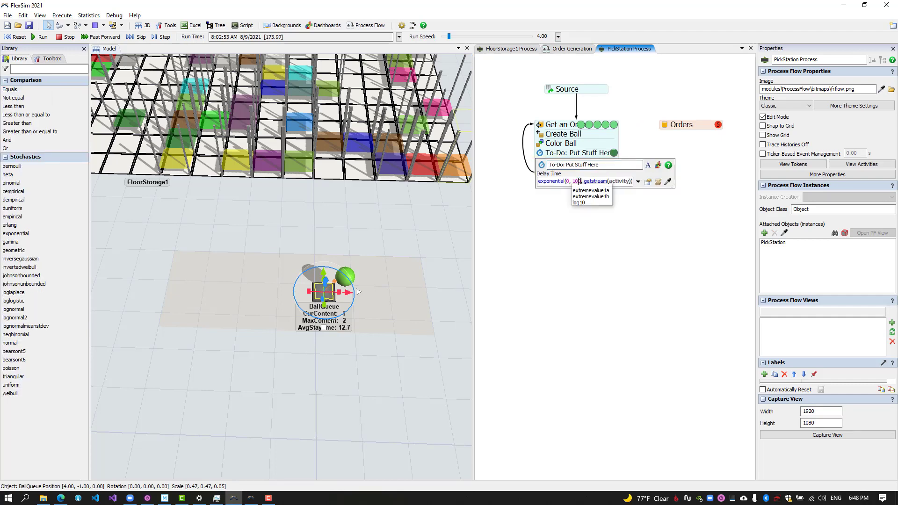
click(580, 228)
Rerun the model from the start and dock the PickStation Process view beneath Order Generation during the run.
click(340, 209)
scroll(339, 210, down, 3)
drag(338, 210, 358, 224)
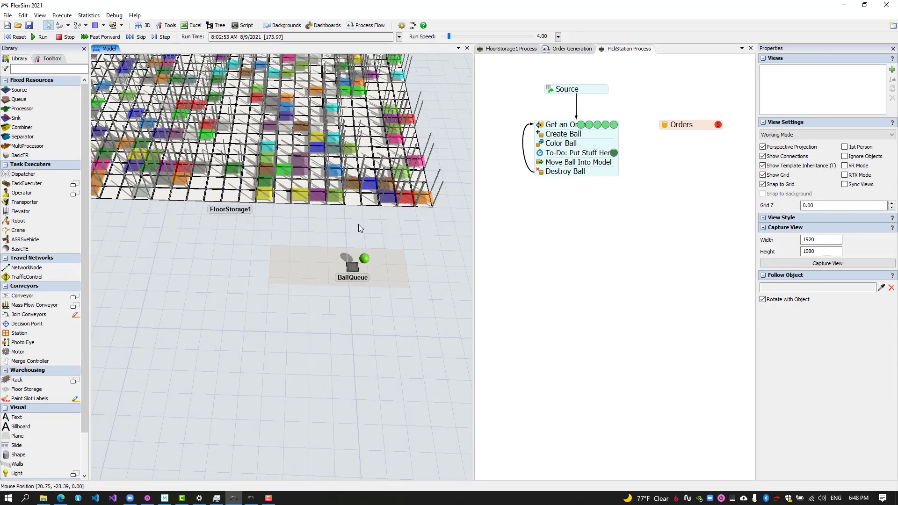
scroll(358, 224, down, 1)
click(15, 37)
click(40, 36)
drag(627, 48, 610, 281)
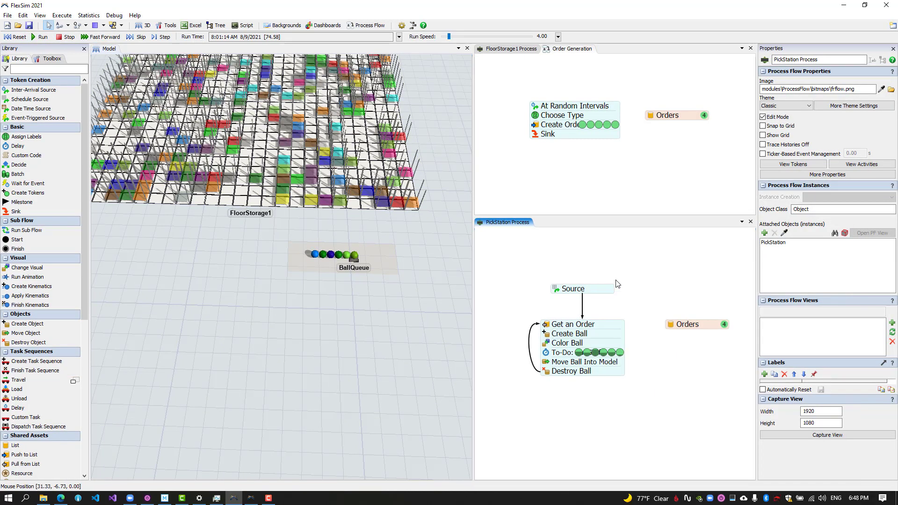
click(65, 37)
Reset and step through the model, inspecting the labels of the tokens in To-Do: Put Stuff Here and Sink.
click(16, 37)
click(162, 37)
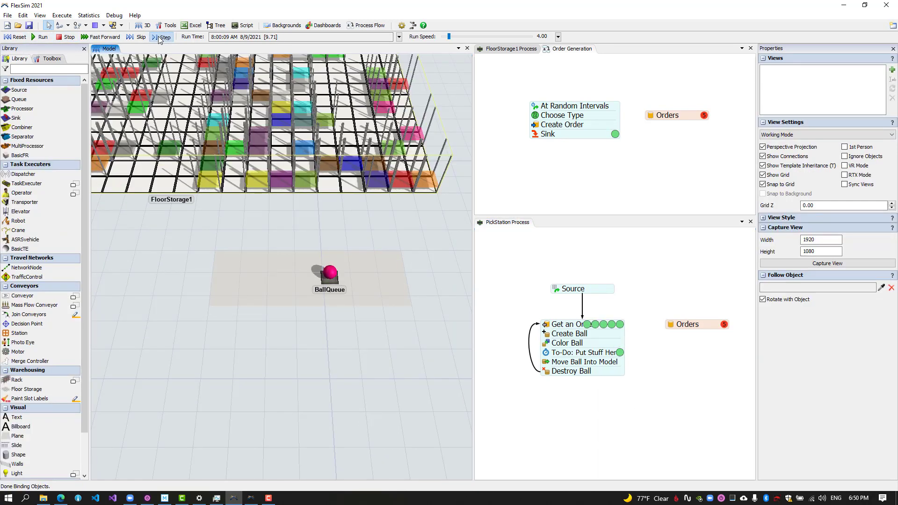
click(620, 353)
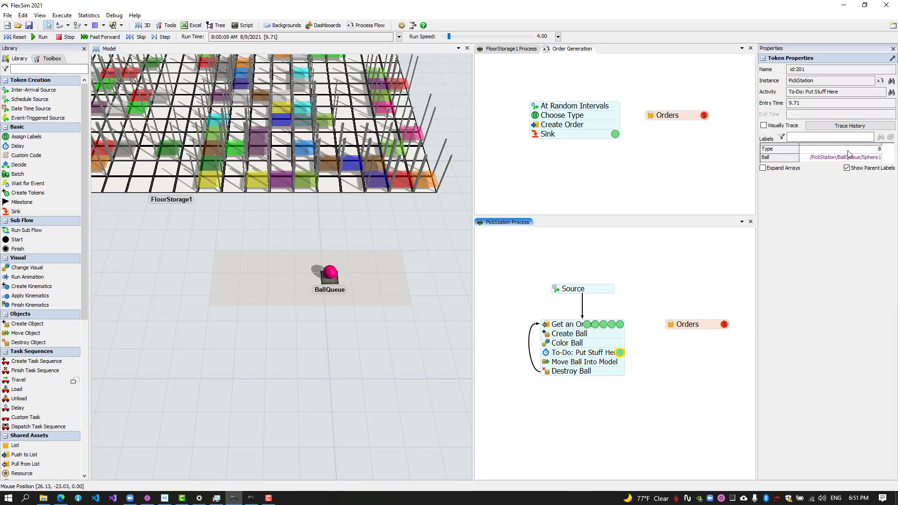
click(586, 196)
click(615, 135)
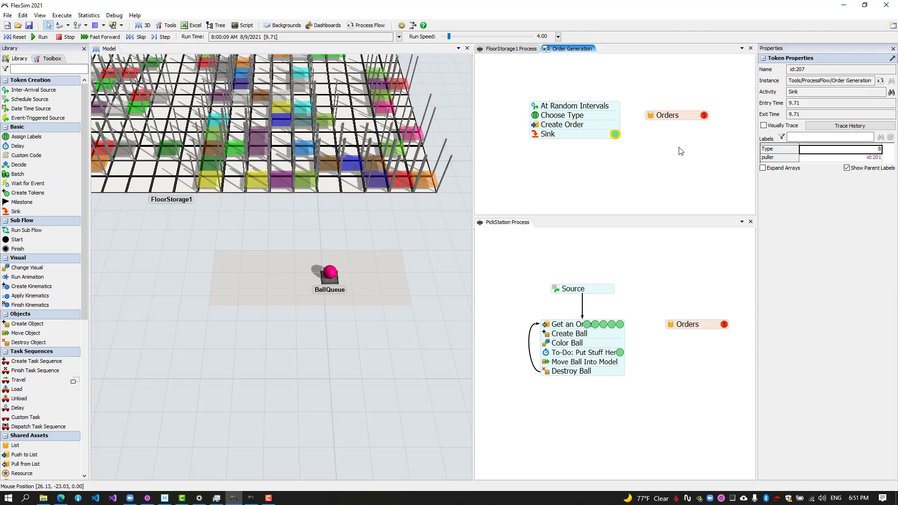
click(654, 241)
click(165, 37)
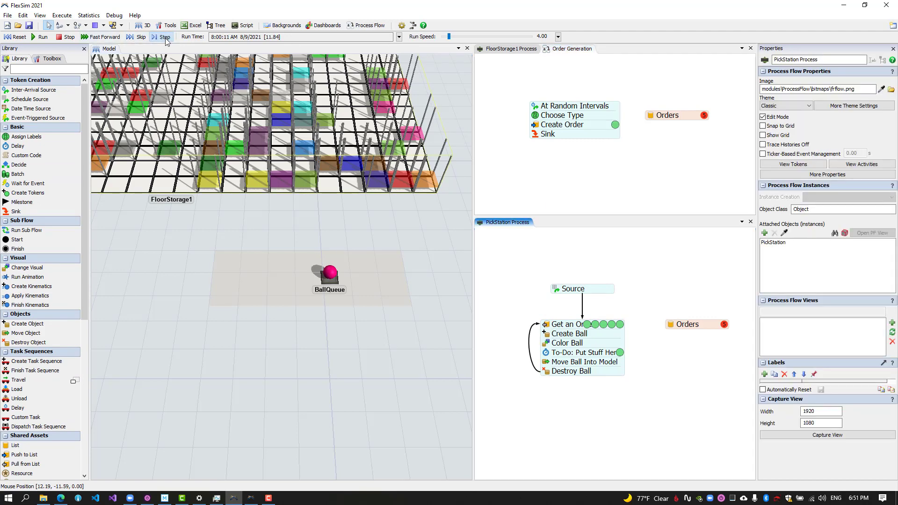
Step through the simulation events and examine how tokens and balls progress through the Order Generation and PickStation flows.
click(615, 126)
click(595, 161)
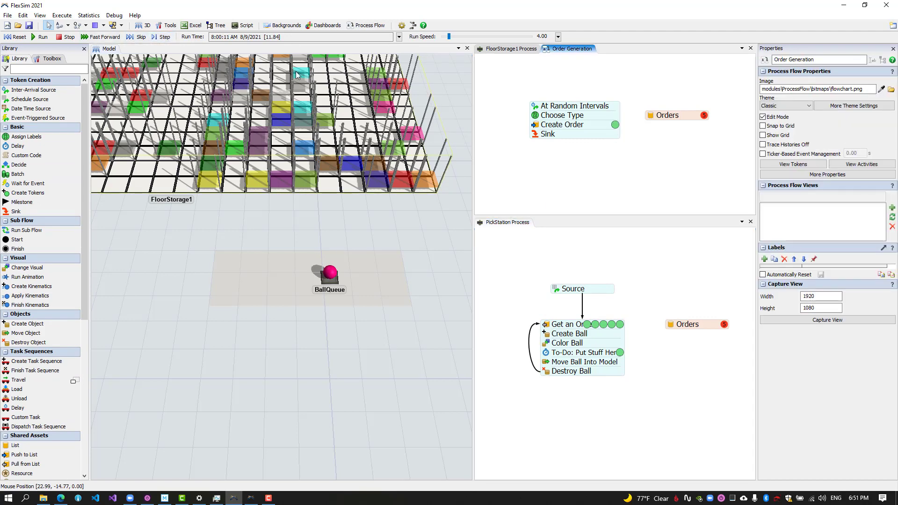
click(162, 38)
click(162, 37)
click(620, 343)
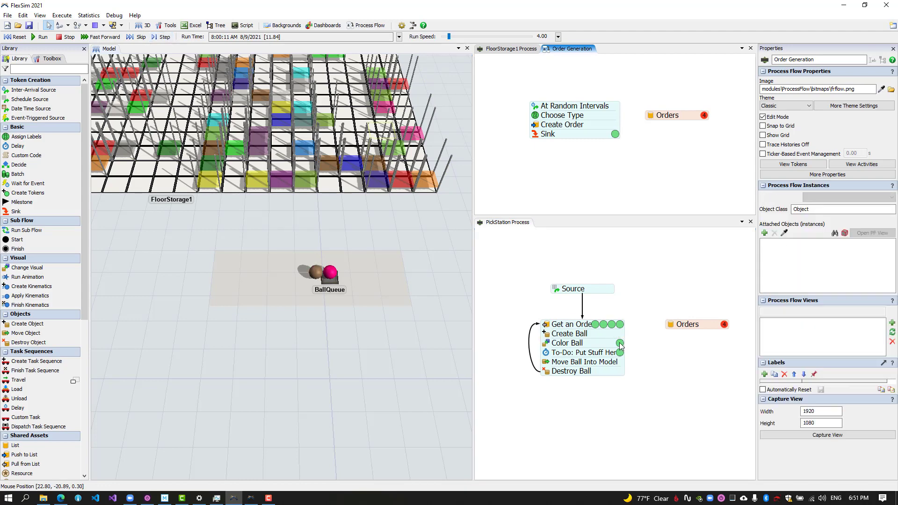
click(622, 316)
click(164, 38)
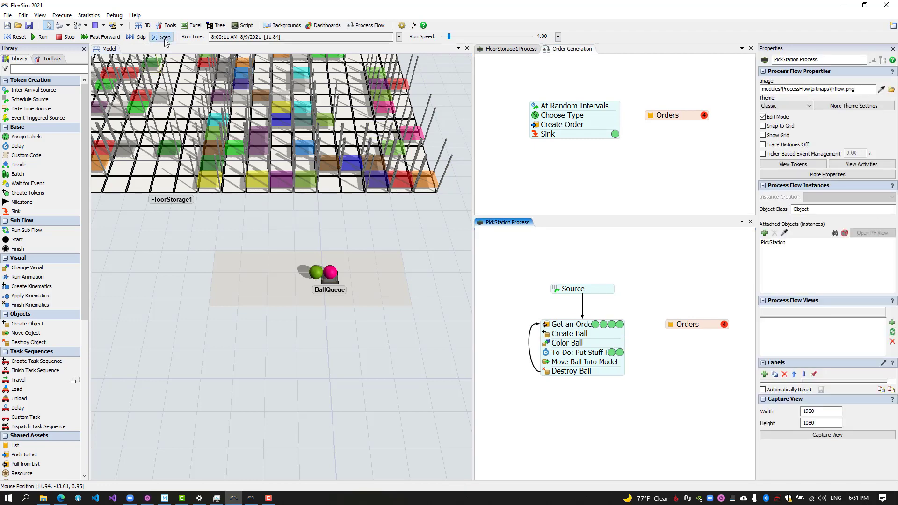
click(164, 38)
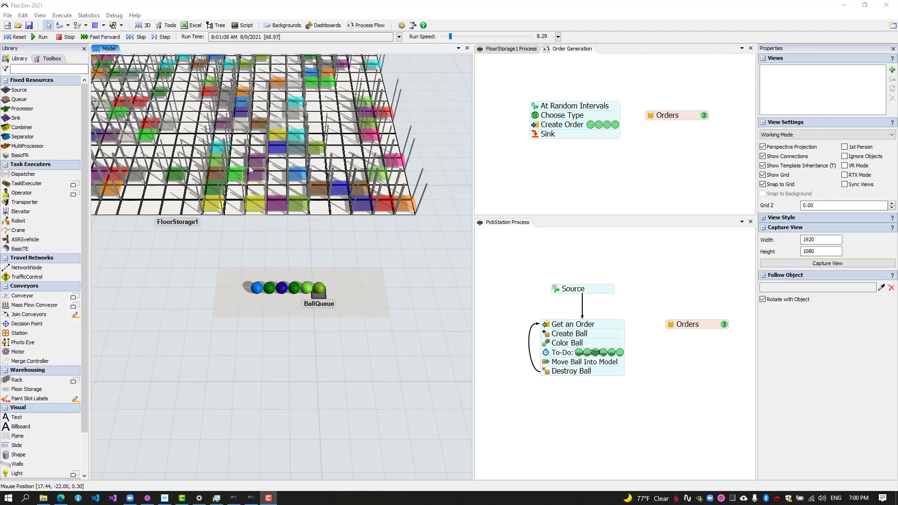
Create a general-type global list named CartRequests.
click(50, 58)
click(10, 70)
mouse_move(70, 145)
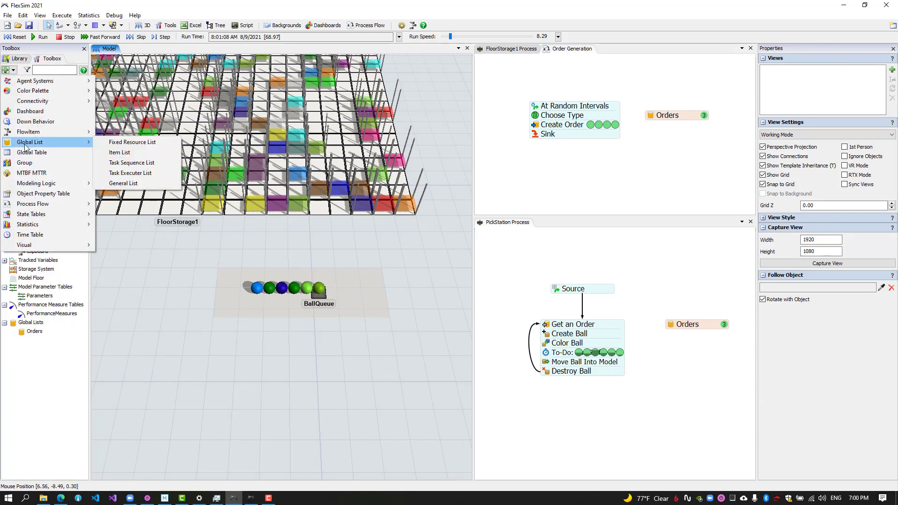
click(126, 183)
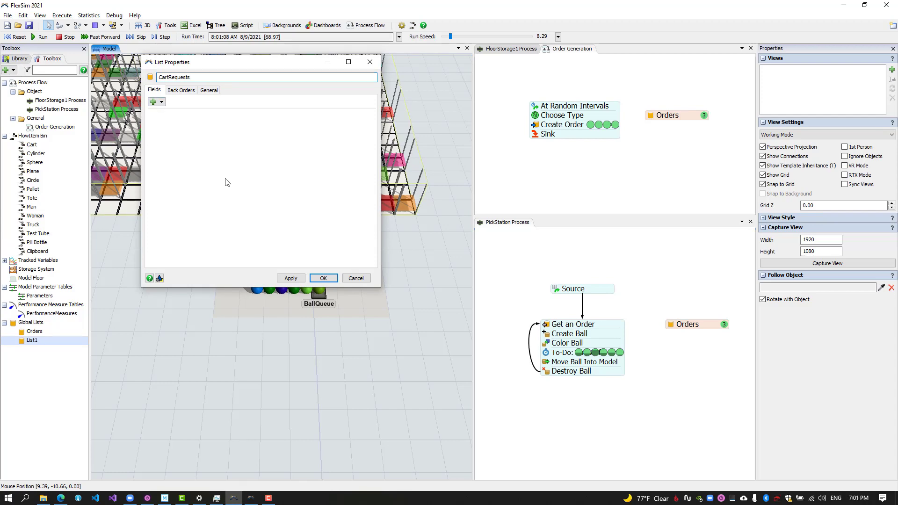
click(323, 277)
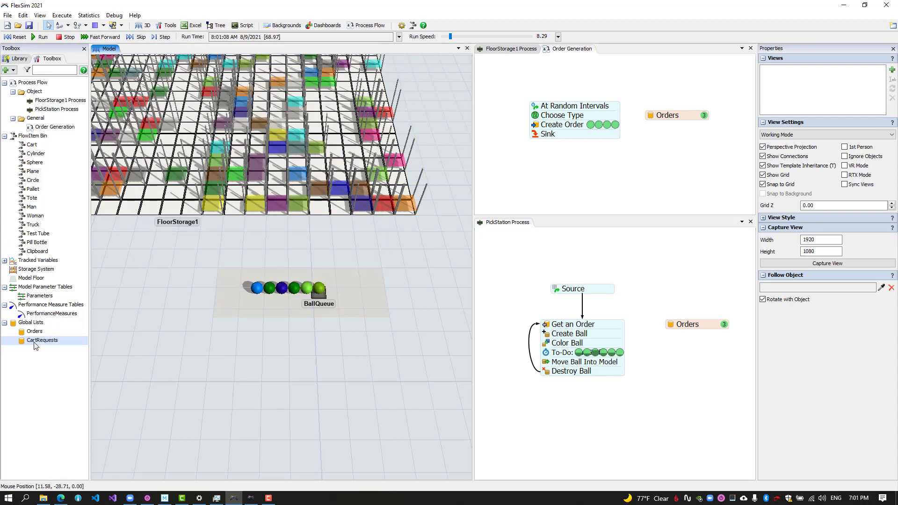
Split the PickStation activity block after Color Ball and move the part starting with To-Do: Put Stuff Here downward.
click(528, 273)
click(557, 342)
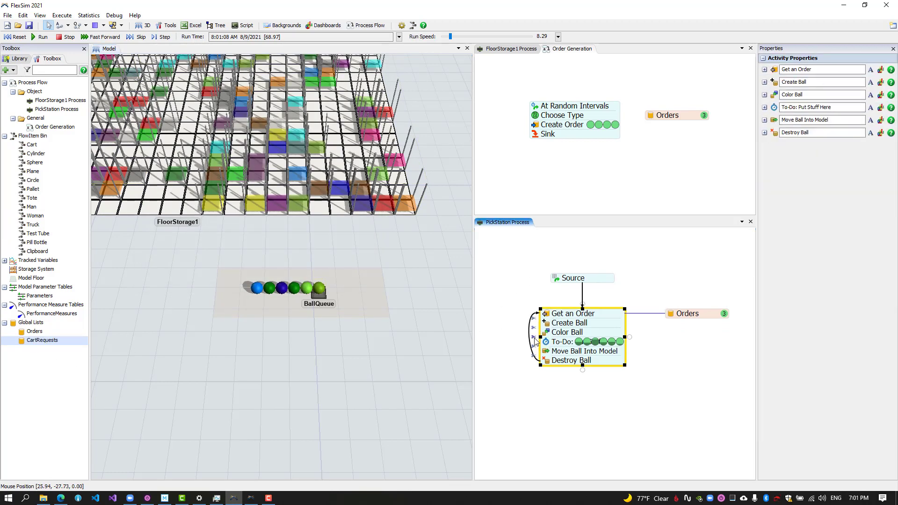
click(533, 337)
drag(563, 351, 575, 383)
Add a List activity named CartRequests below Orders in the PickStation flow and link it to the global list CartRequests.
double_click(669, 341)
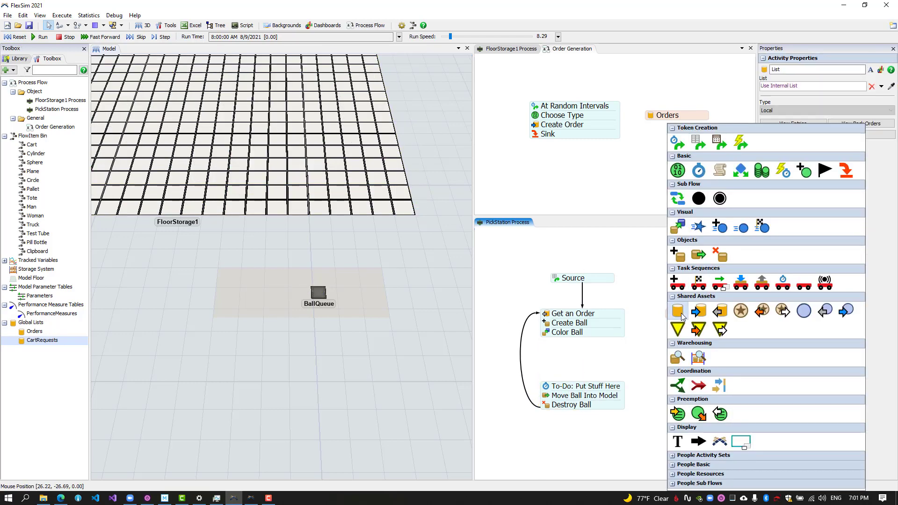
click(681, 313)
double_click(684, 342)
text(CartRequests)
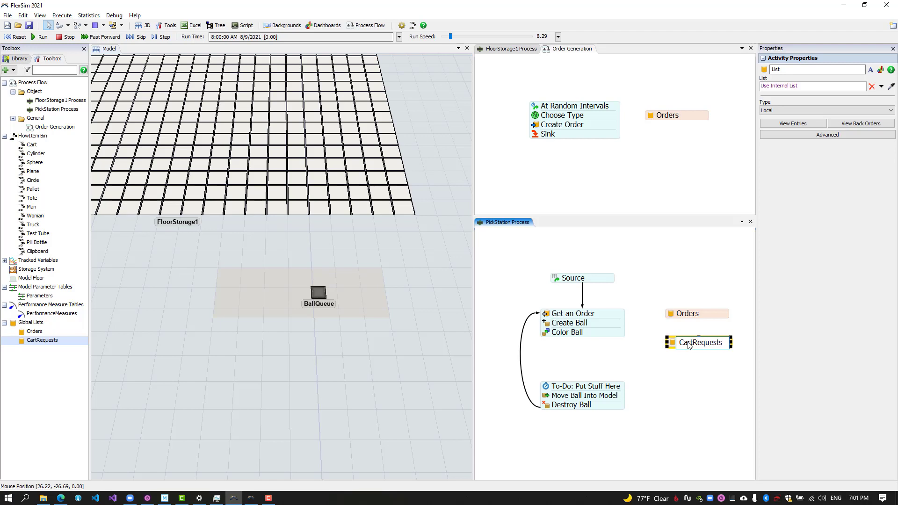
click(675, 379)
click(692, 343)
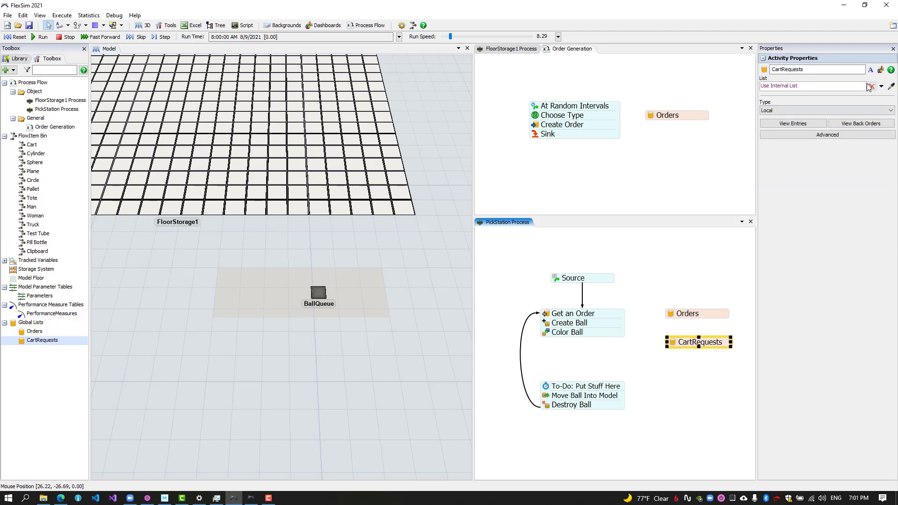
click(891, 86)
click(64, 349)
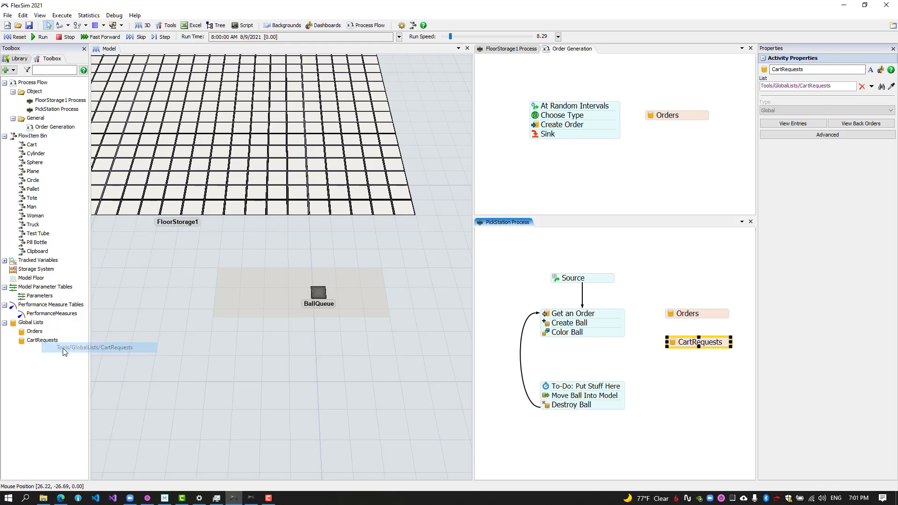
Append a Push to List activity named Request Cart after Color Ball, with CartRequests as its list reference.
click(572, 365)
click(556, 339)
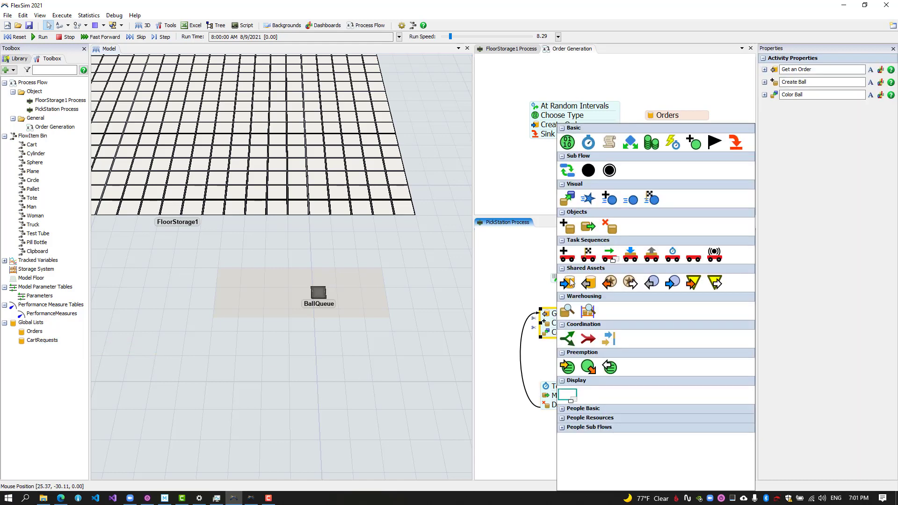
click(570, 281)
double_click(573, 345)
text(Add)
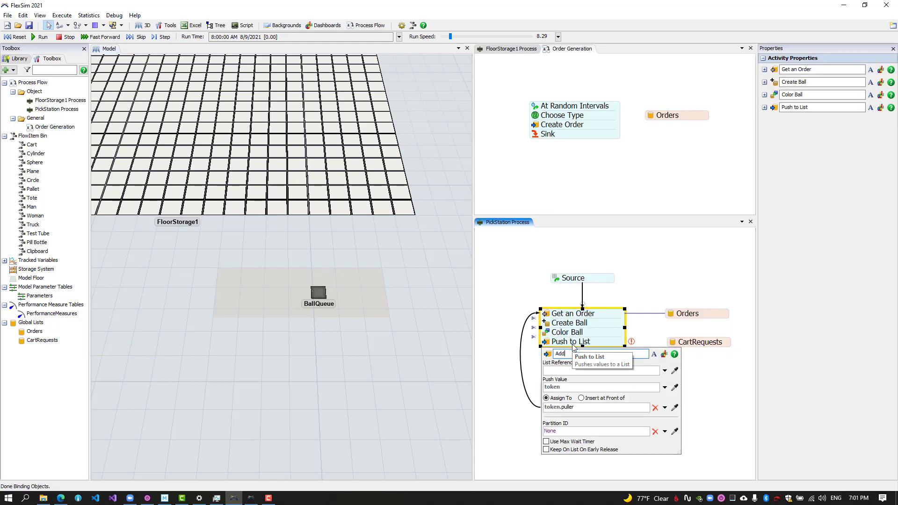
text(Request Cart)
click(675, 371)
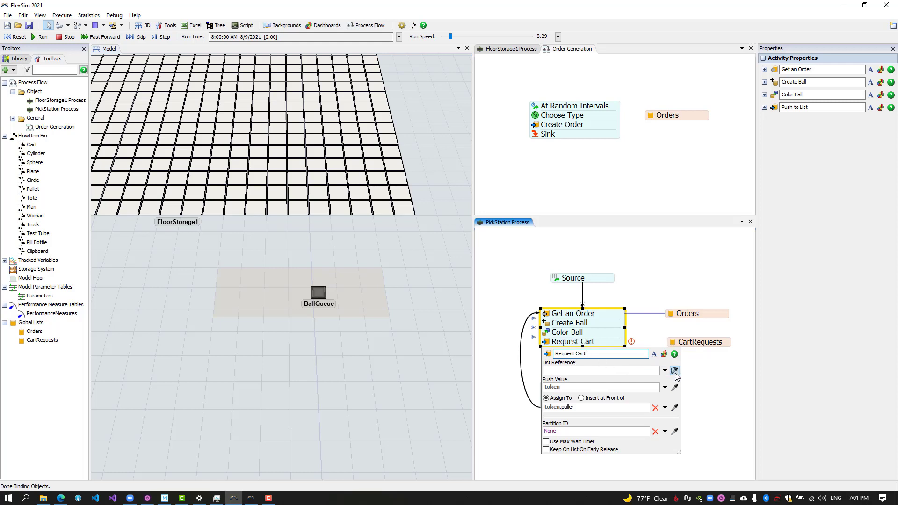
click(692, 342)
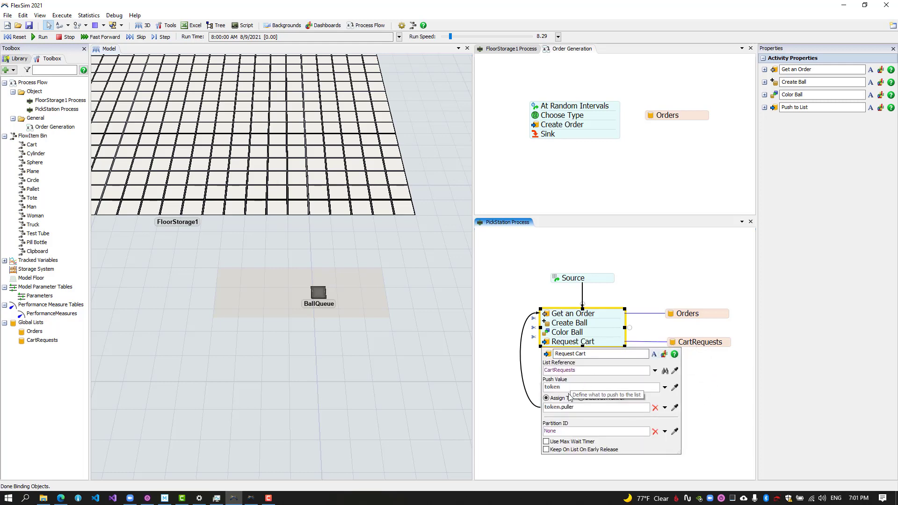
click(529, 360)
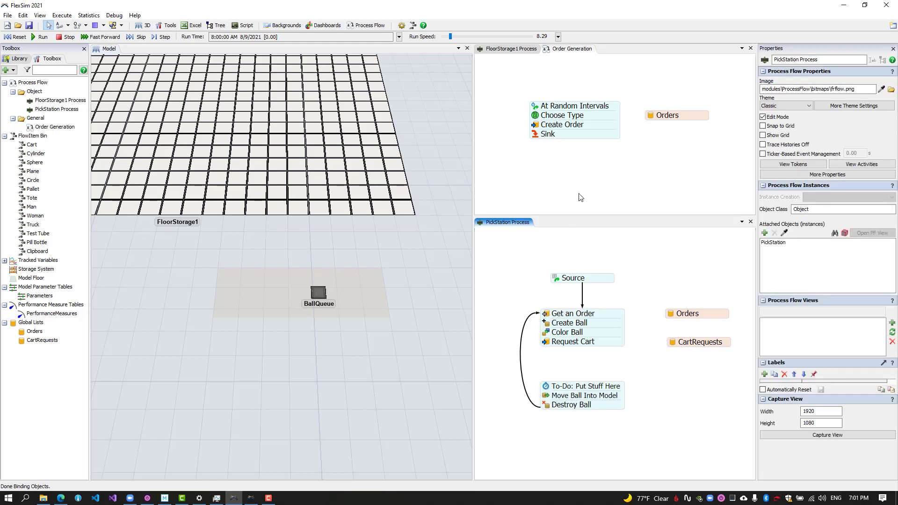
Assign a label named Instance with the value current to the tokens created by the PickStation flow's Source.
click(558, 280)
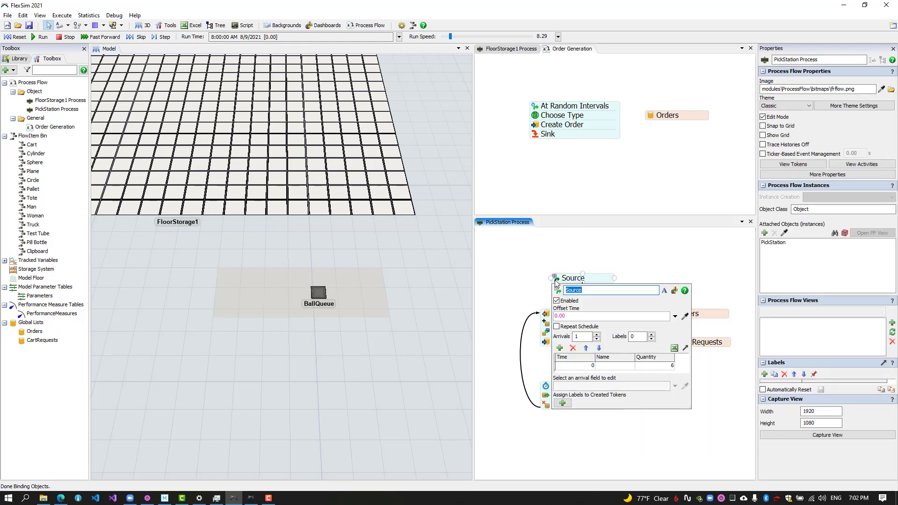
click(562, 402)
text(Instance)
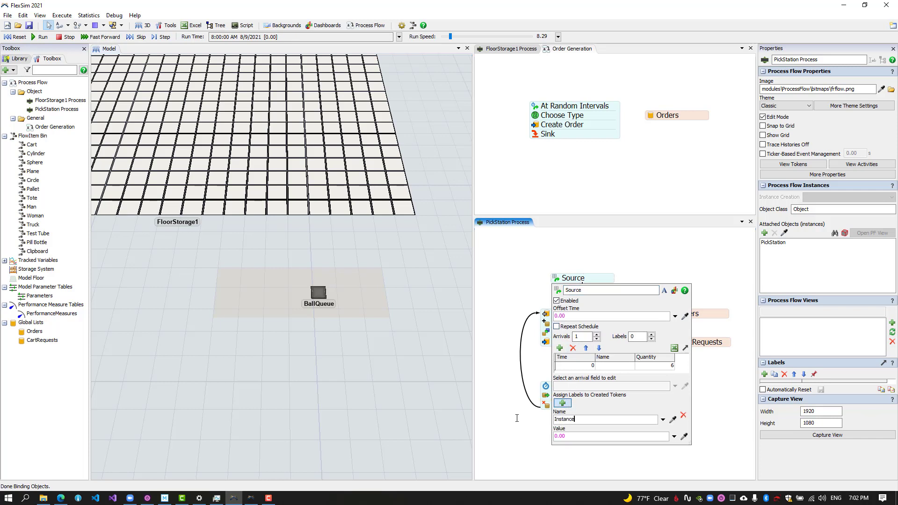
drag(554, 439, 533, 440)
text(current)
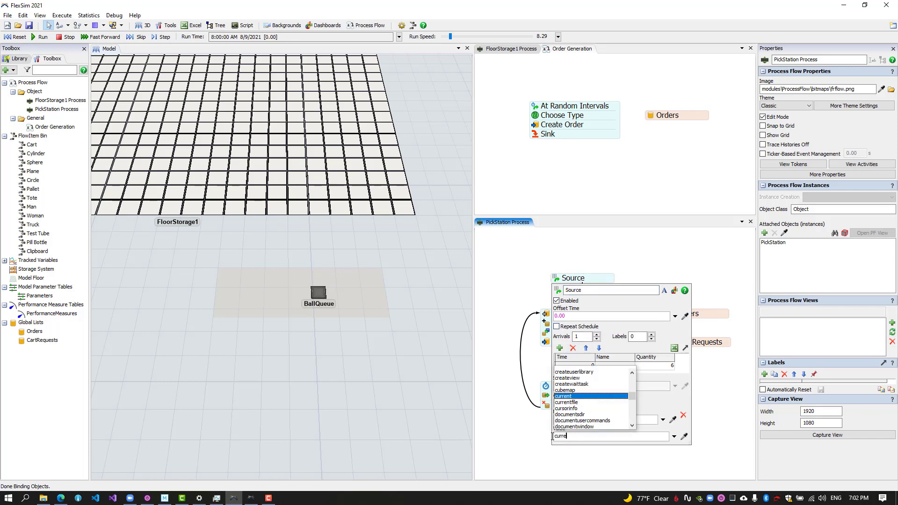
click(534, 440)
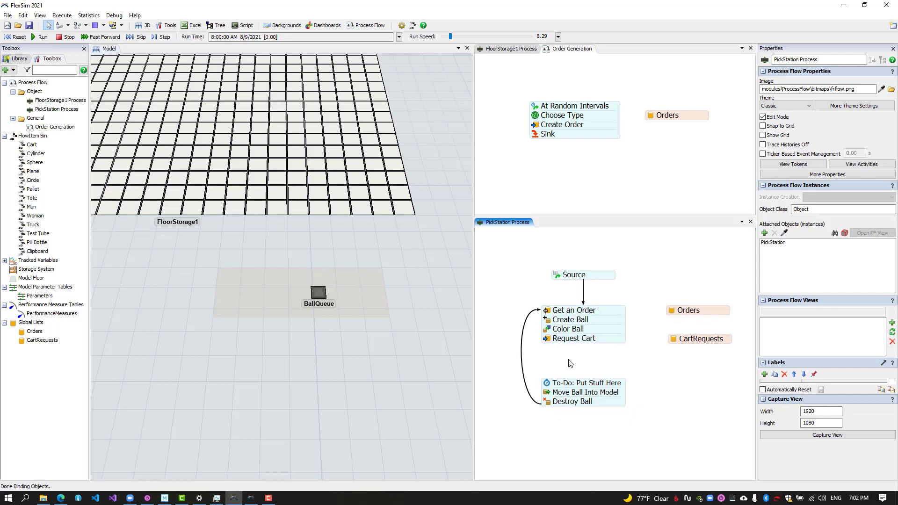
Place a TaskExecuter near the floor storage's corner at about X 26, Y -22 and name it KivaRobot.
click(412, 268)
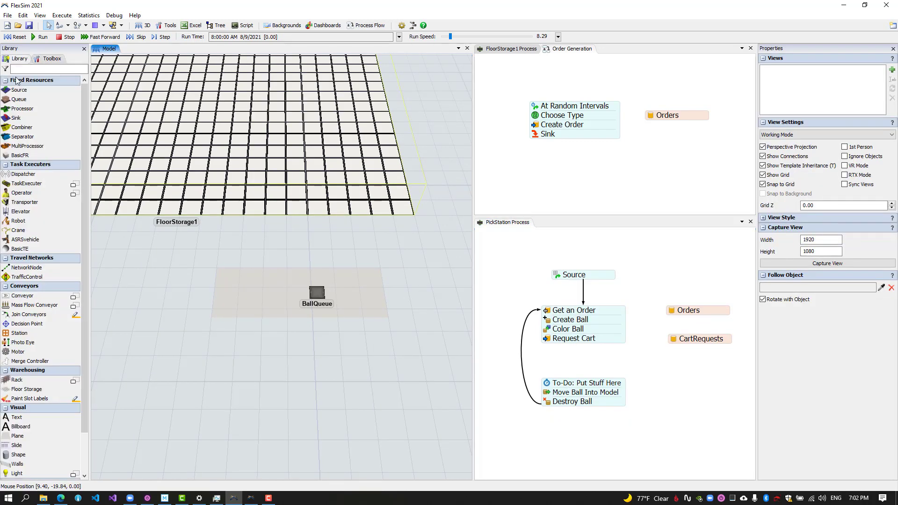
drag(430, 223, 346, 273)
click(354, 276)
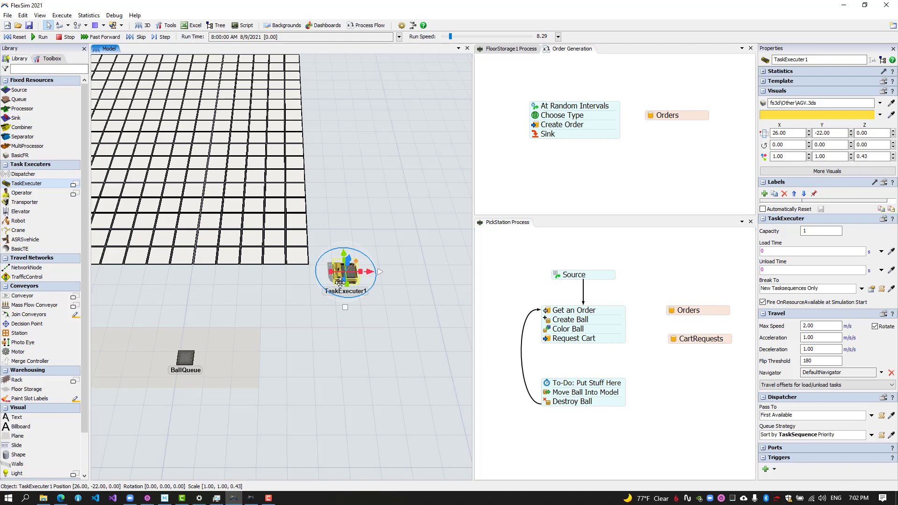
drag(860, 60, 757, 56)
text(KivaRo)
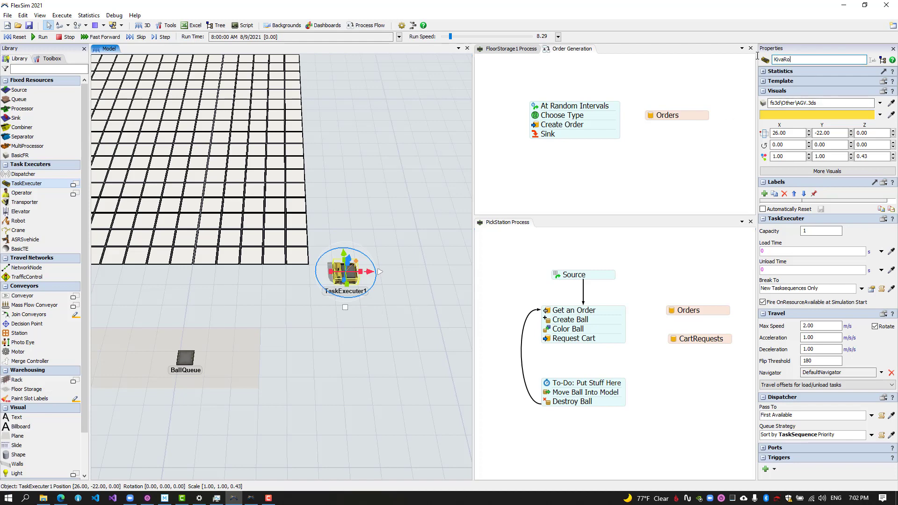
text(bot)
click(387, 290)
click(345, 276)
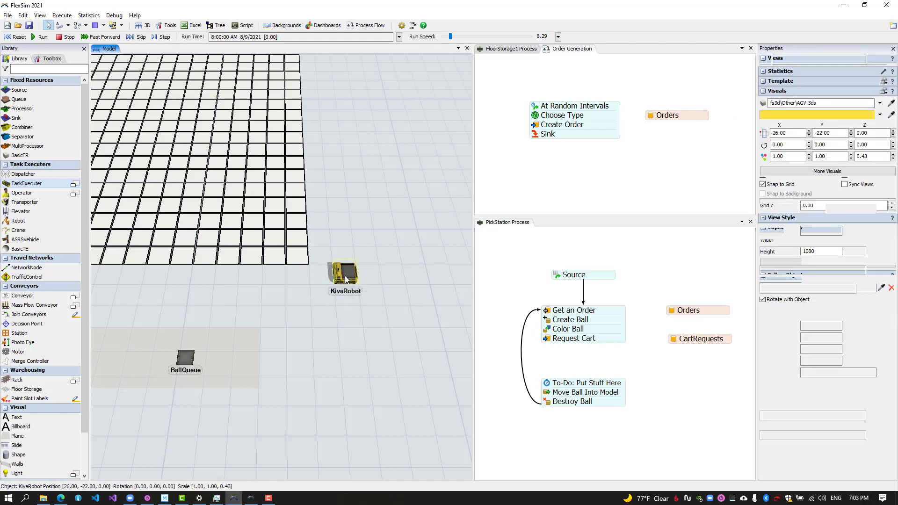
Move the robot farther from the floor storage to about X 29, Y -21, and undo the most recent changes.
drag(368, 271, 411, 256)
key(ctrl+z)
key(ctrl+z)
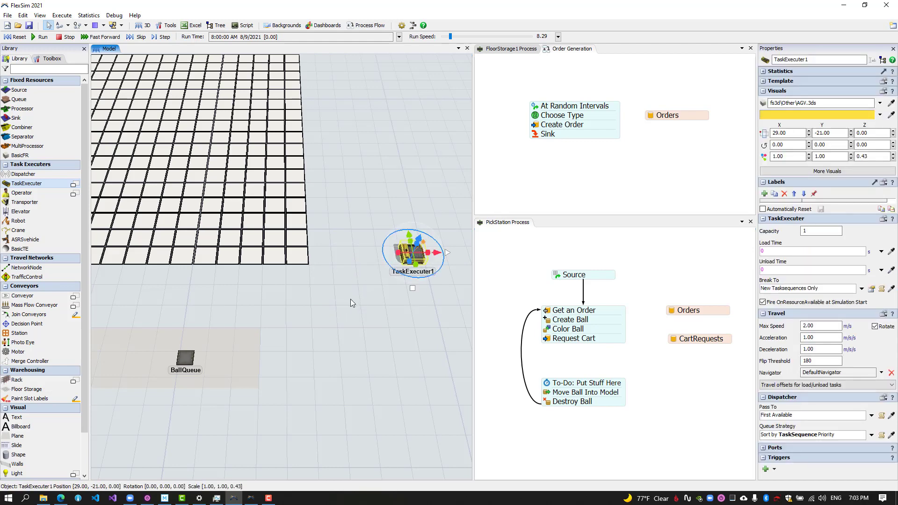
Name the task executer KivaRobot and attach a new object process flow named KivaRobotProcess to it.
drag(349, 299, 373, 303)
scroll(374, 302, down, 3)
right_click(426, 277)
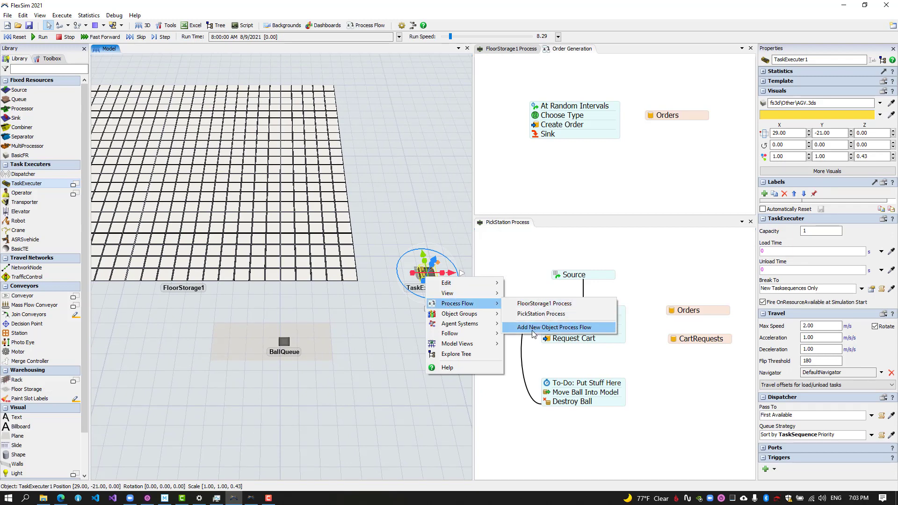
click(532, 327)
Add a Schedule Source named Start Simulation to the KivaRobotProcess flow.
double_click(563, 80)
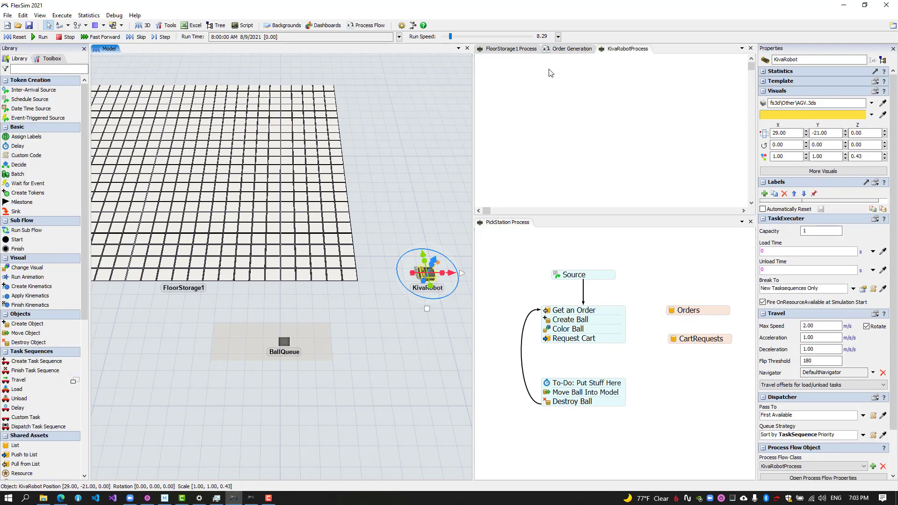
click(578, 89)
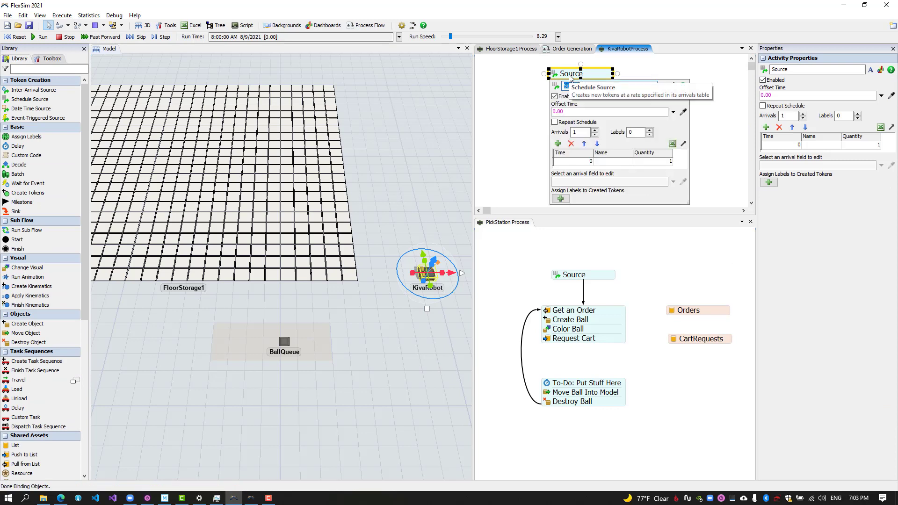
text(Start Simulation)
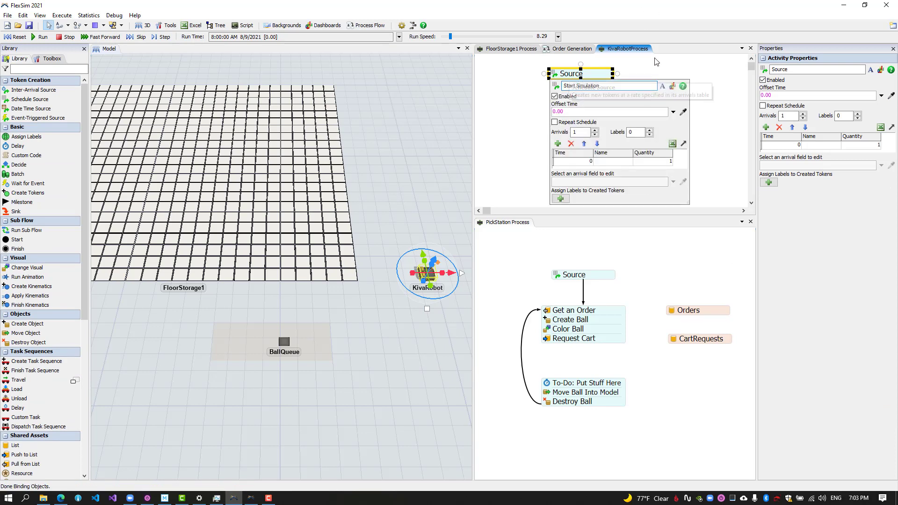
click(535, 117)
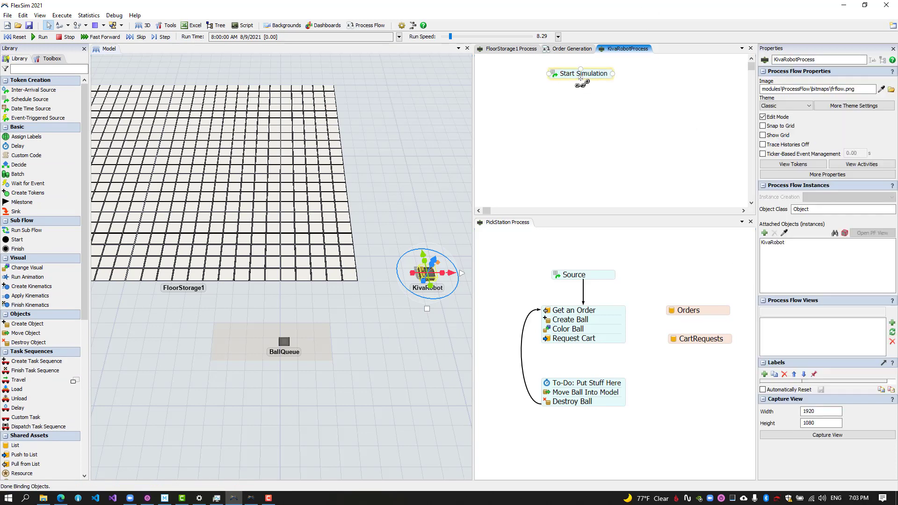
Connect Start Simulation to a new Pull from List activity named Get Cart Request.
drag(581, 78, 582, 99)
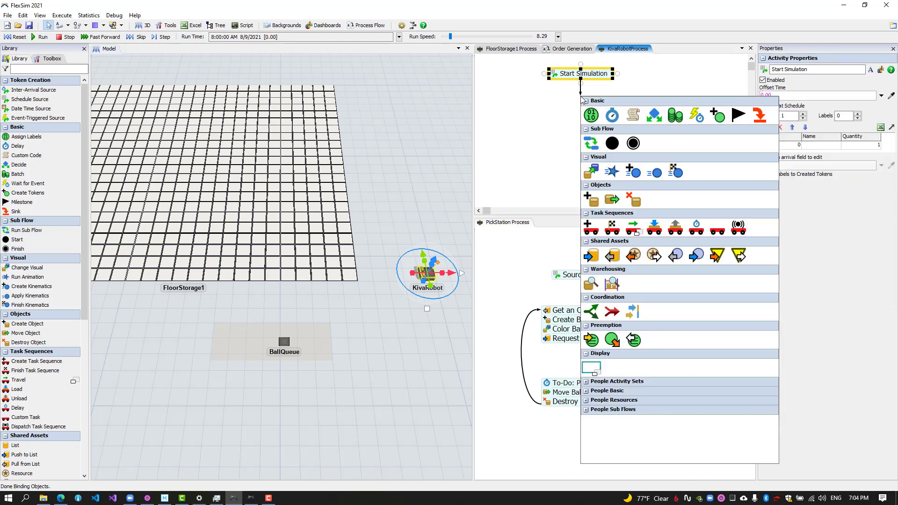
click(613, 256)
double_click(591, 105)
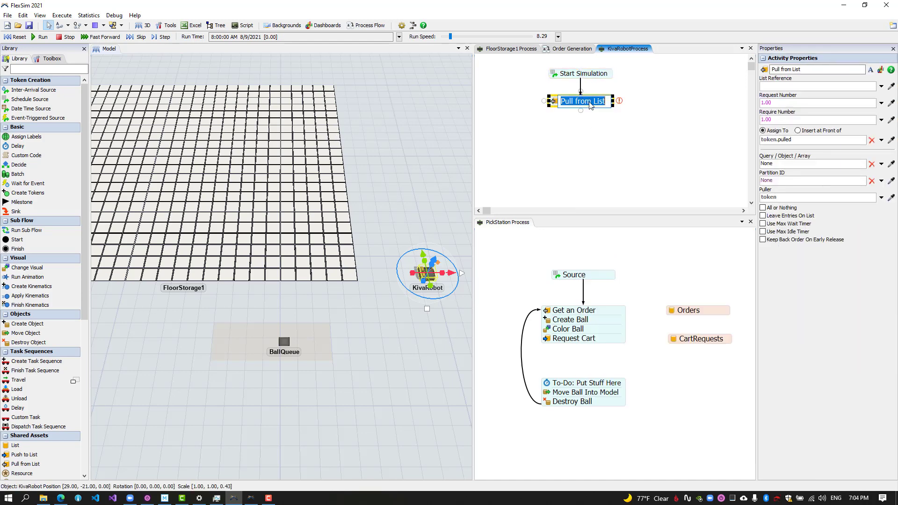
text(Get Cart Request)
key(Return)
Add a List shared asset named Cart Requests beside Get Cart Request in the KivaRobotProcess flow.
double_click(672, 100)
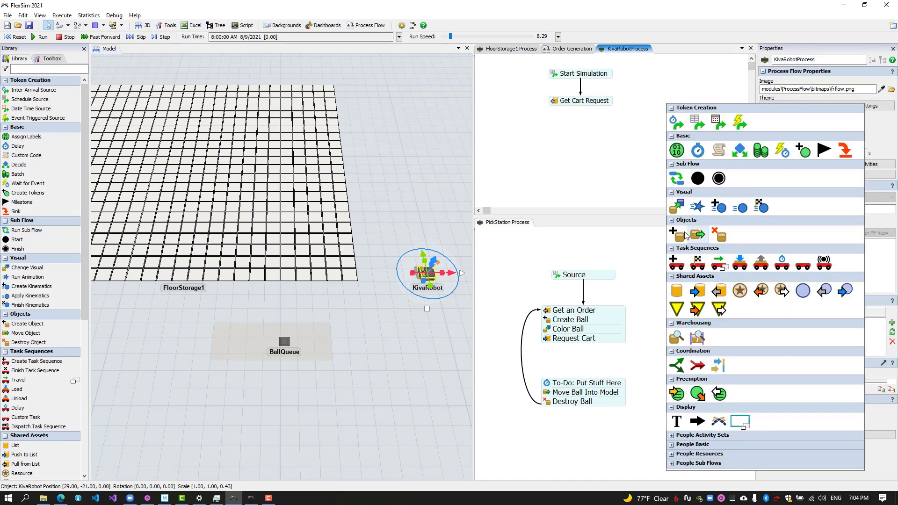
click(676, 290)
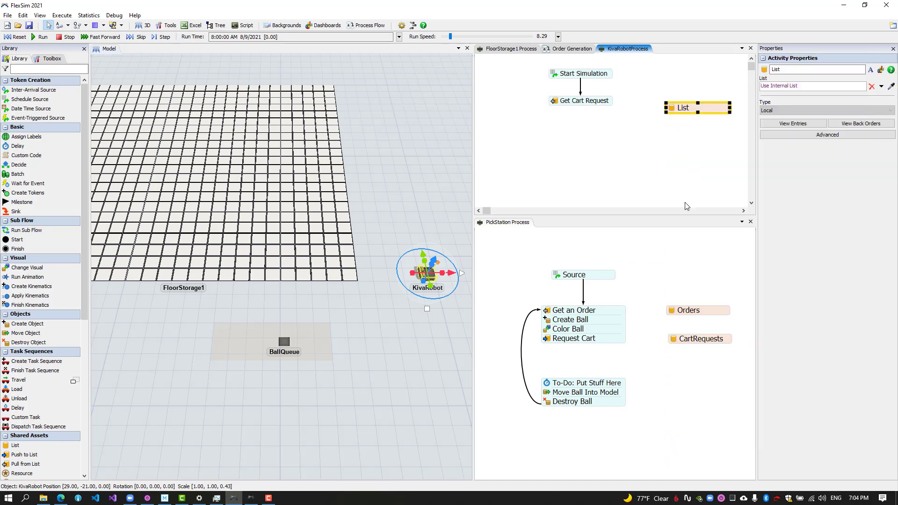
double_click(672, 104)
text(Cart Request)
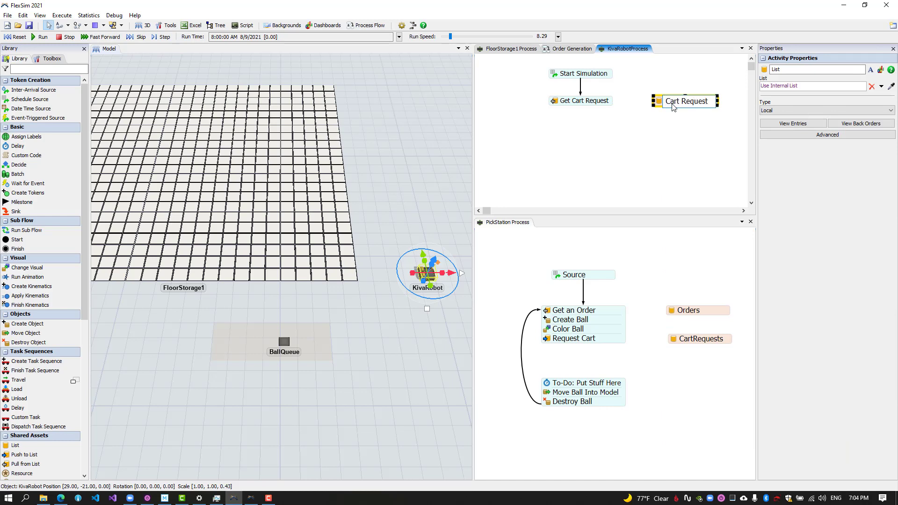
text(s)
key(Return)
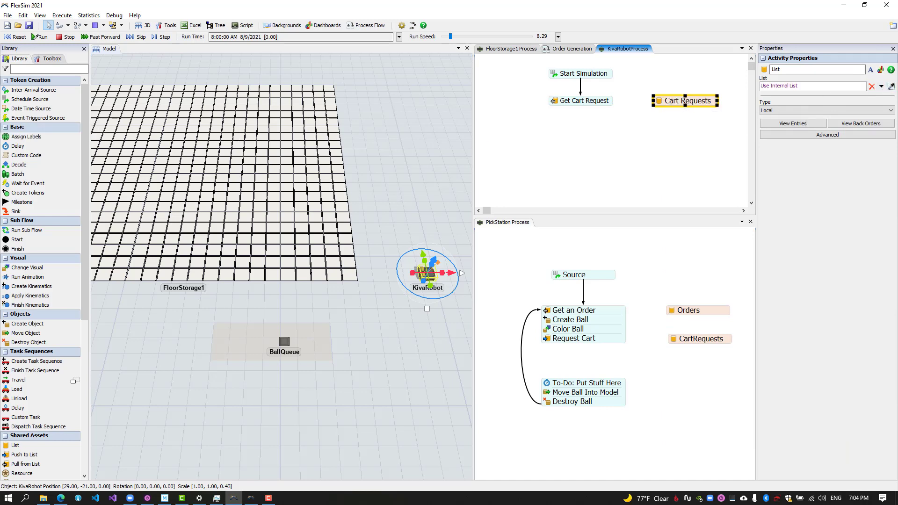
Reference the global CartRequests list in the new List asset and rename the asset CartRequests.
click(50, 59)
click(38, 349)
click(47, 354)
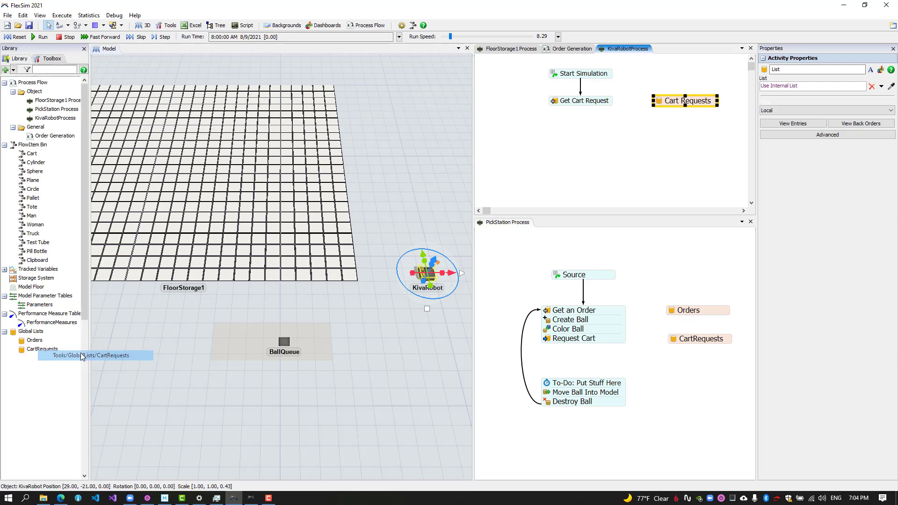
double_click(683, 102)
click(684, 102)
key(BackSpace)
Link the Get Cart Request activity to the CartRequests list asset.
click(622, 117)
click(606, 100)
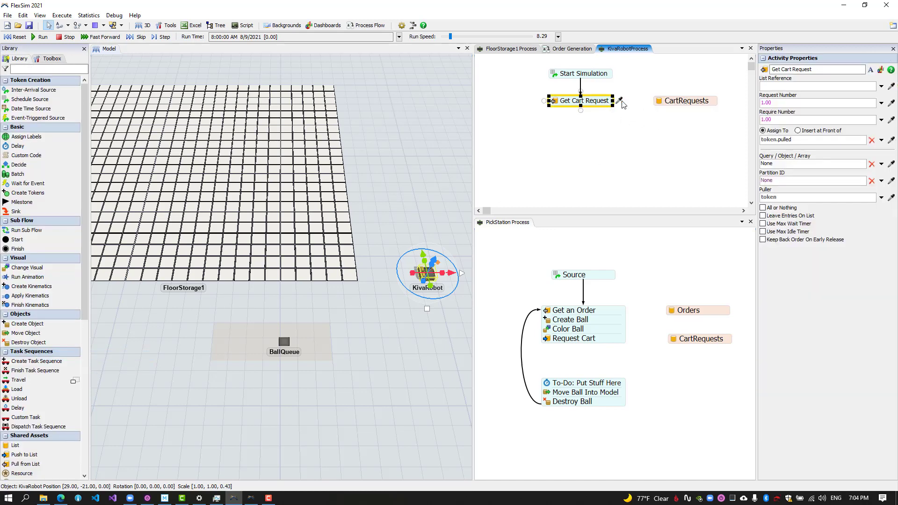
click(627, 156)
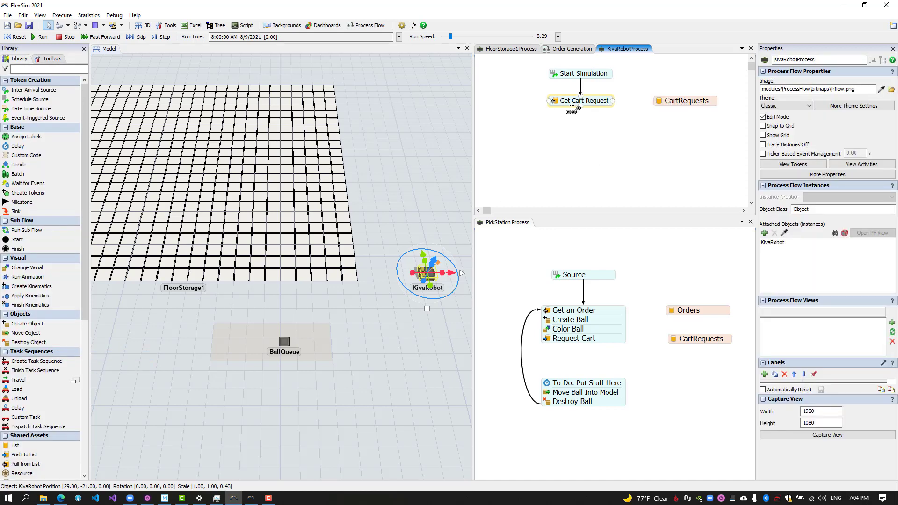
Set the query of Get Cart Request to "SELECT Type, Instance AS Station".
double_click(555, 102)
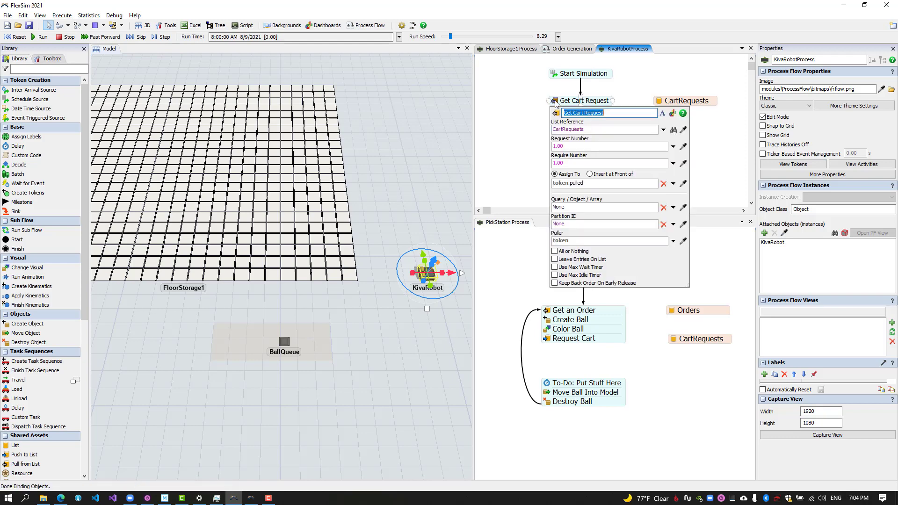
click(594, 184)
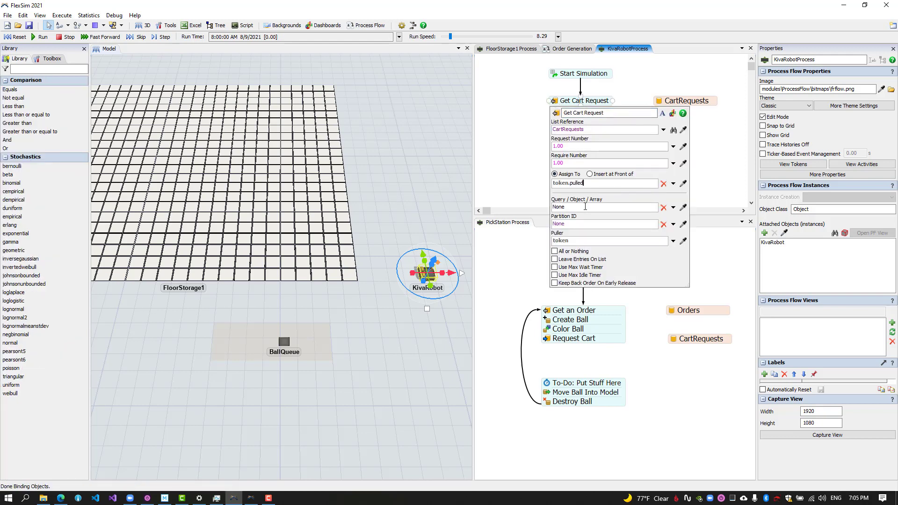
click(585, 206)
text(SELECT Type, Instance AS Station)
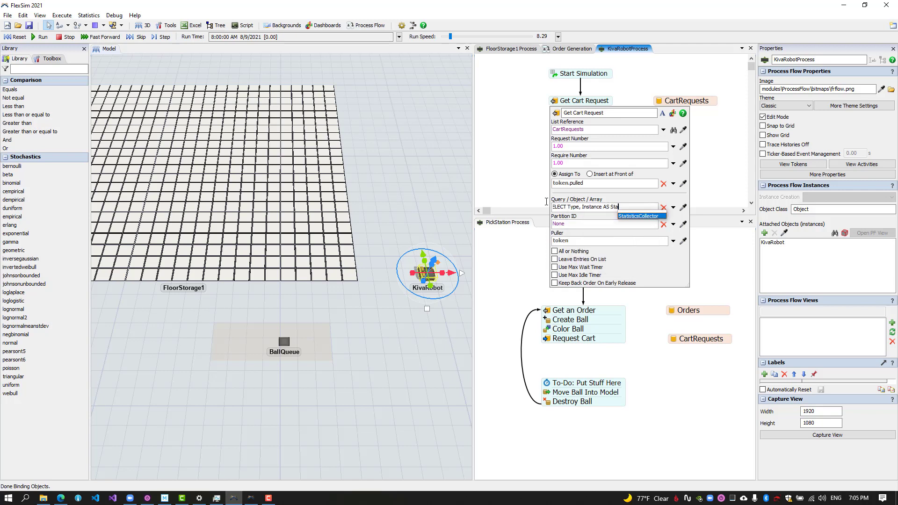
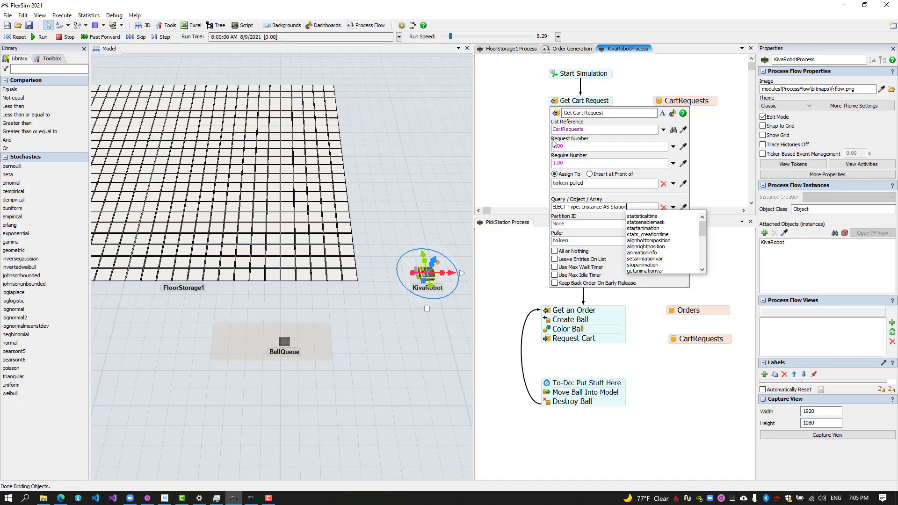
click(515, 136)
Check the global CartRequests list's general options, especially whether SELECT values are assigned to puller labels.
click(52, 60)
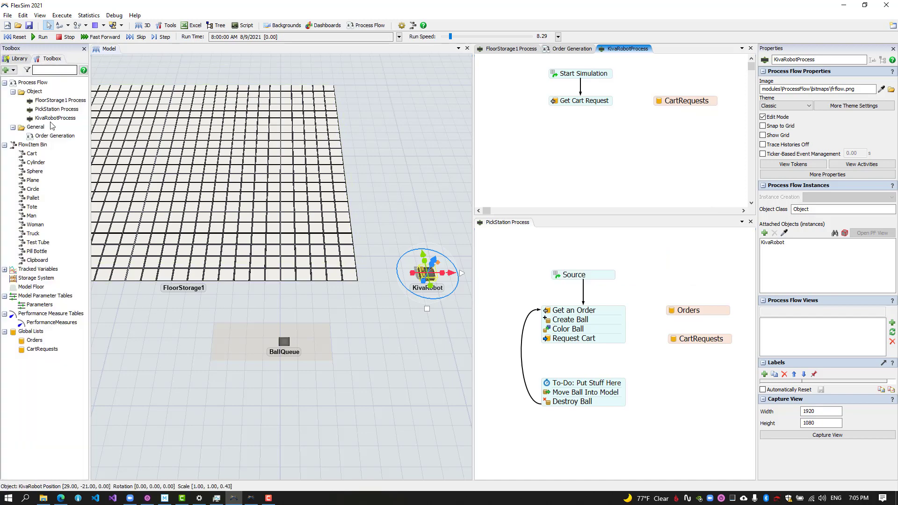
double_click(33, 350)
click(202, 91)
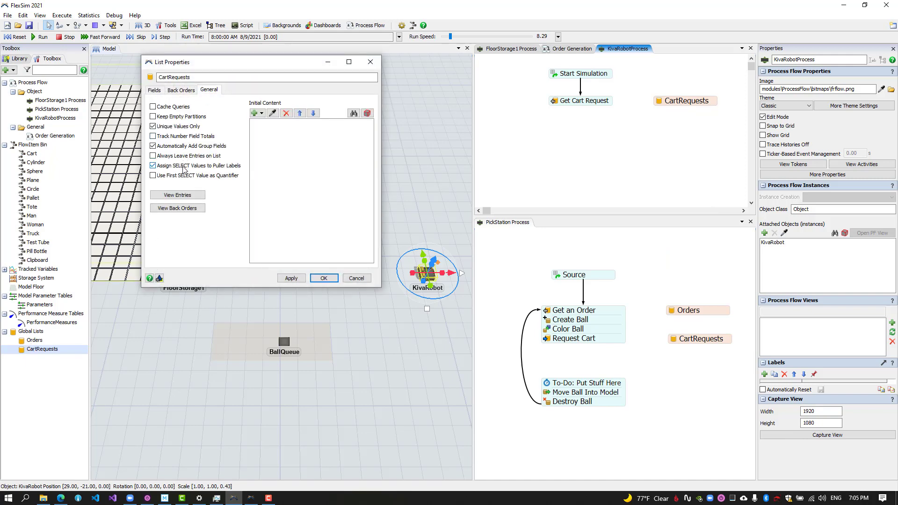
click(323, 278)
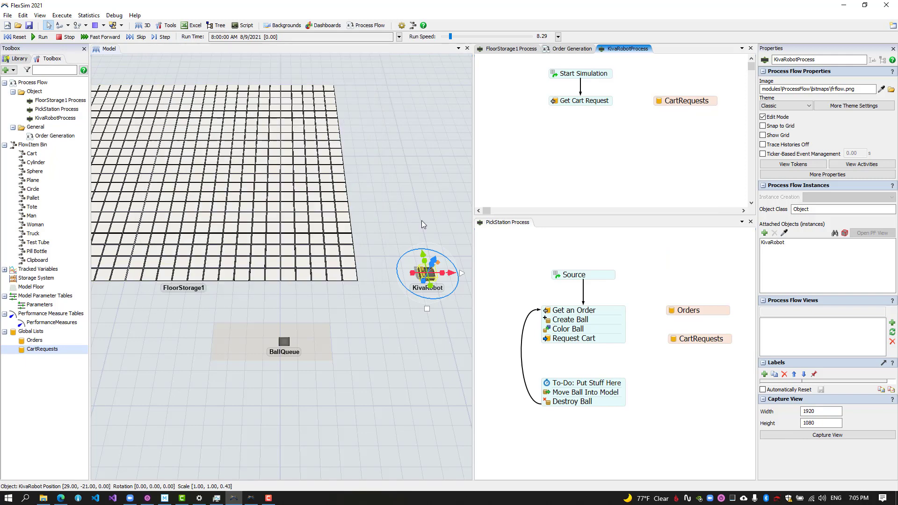
Add a Load activity named Load Item directly beneath Get Cart Request.
click(573, 132)
double_click(568, 106)
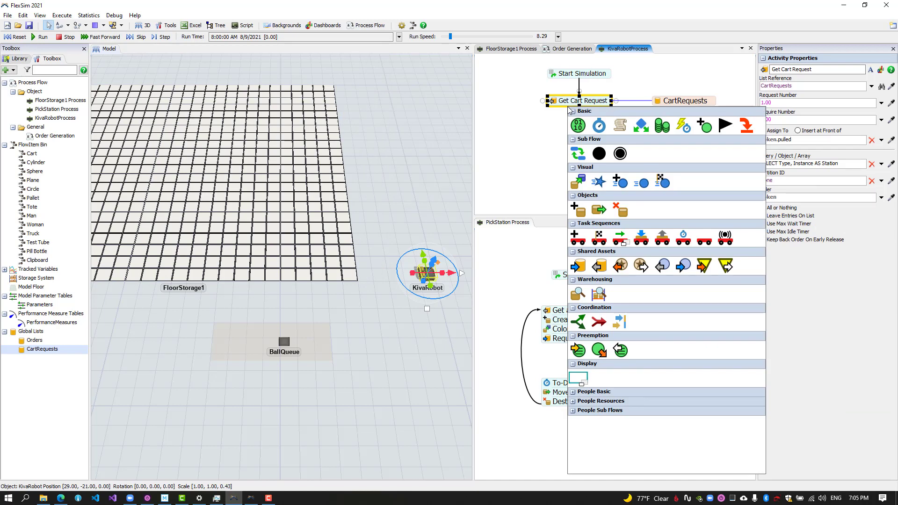
click(641, 236)
double_click(574, 111)
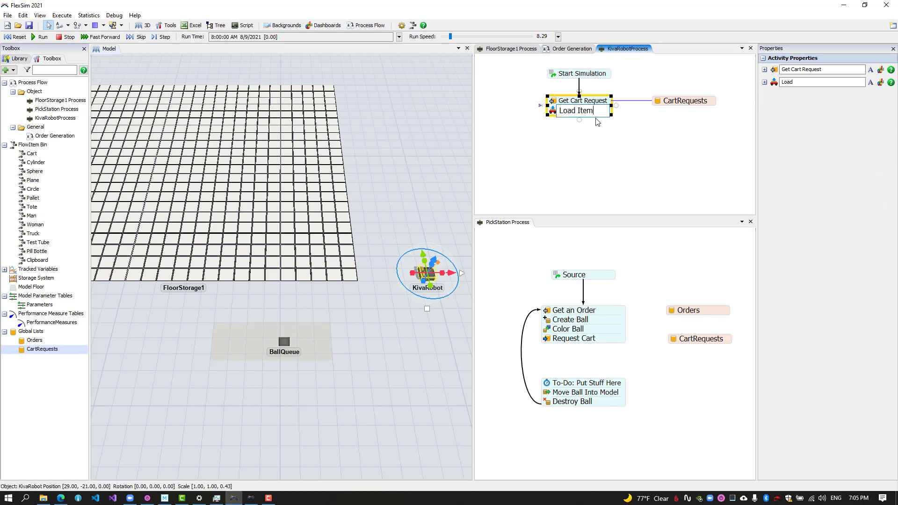
click(580, 134)
Separate Load Item from the block and add a Find Item activity directly beneath Get Cart Request.
click(568, 108)
click(539, 106)
mouse_move(571, 116)
mouse_down()
mouse_move(571, 132)
mouse_move(554, 115)
mouse_up()
double_click(564, 116)
click(574, 351)
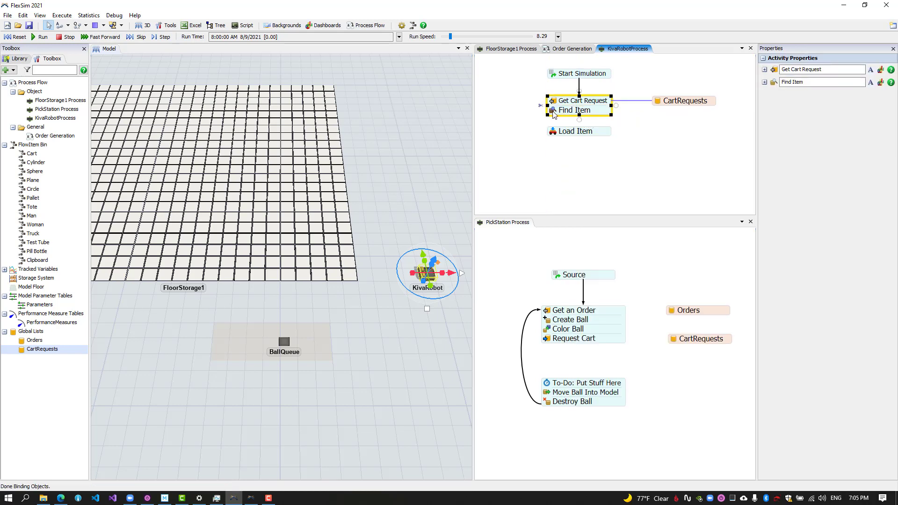
Set the Find Item query to "WHERE Type = $1.Type".
click(553, 112)
drag(577, 150, 540, 149)
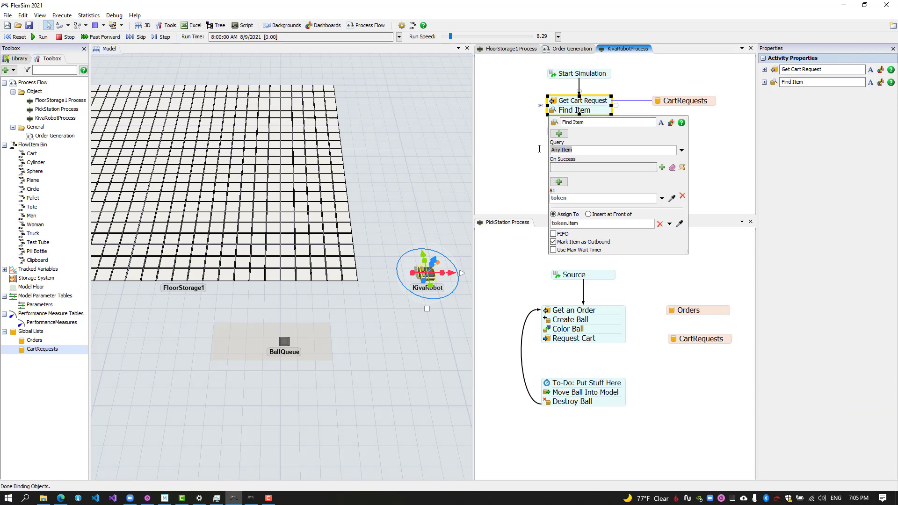
text(WHERE Type = $1.Type)
click(528, 170)
Reattach Load Item beneath Find Item and have Find Item assign its result to token.Item.
drag(563, 134, 563, 122)
click(552, 110)
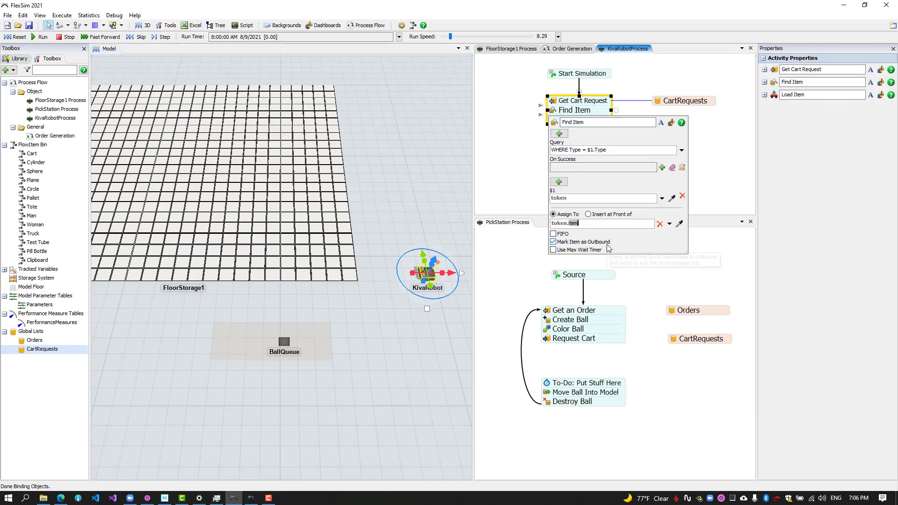
text(cart)
click(520, 140)
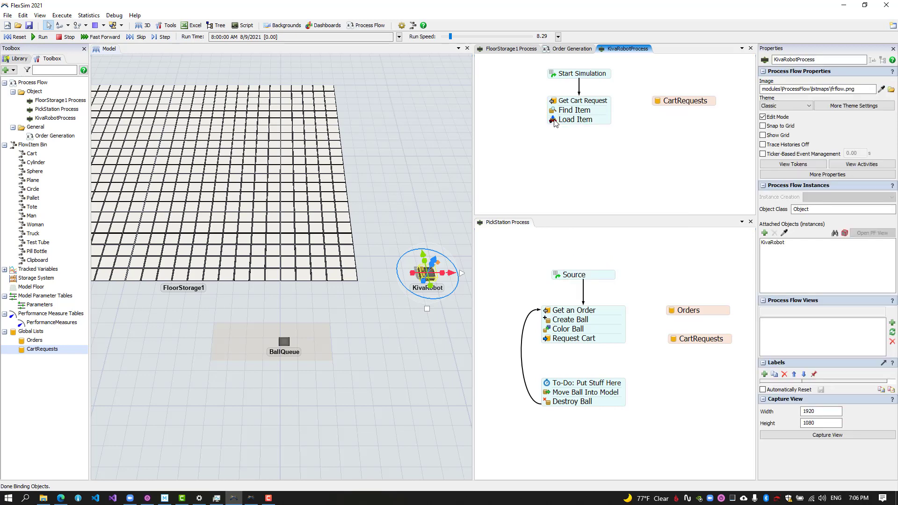
Set Load Item's executer to current (the instance object) and its item to token.Item.
click(555, 123)
double_click(578, 164)
text(Item)
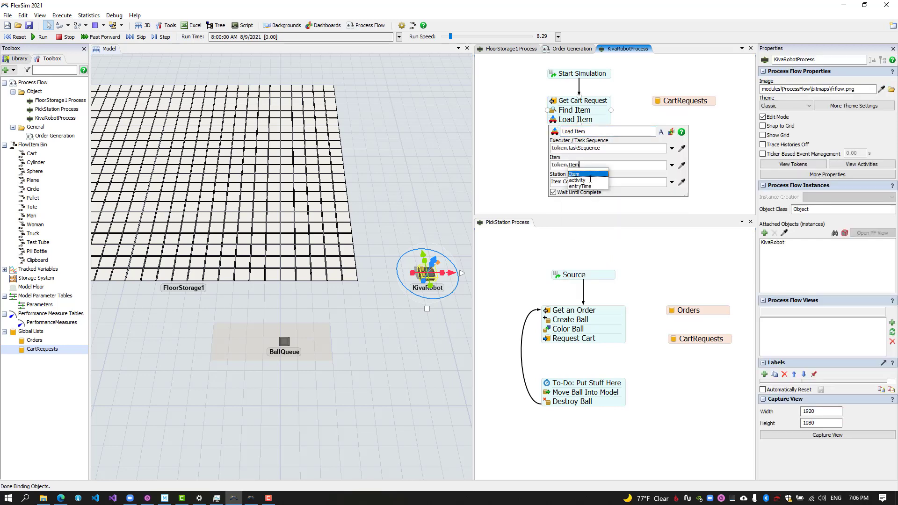
click(672, 149)
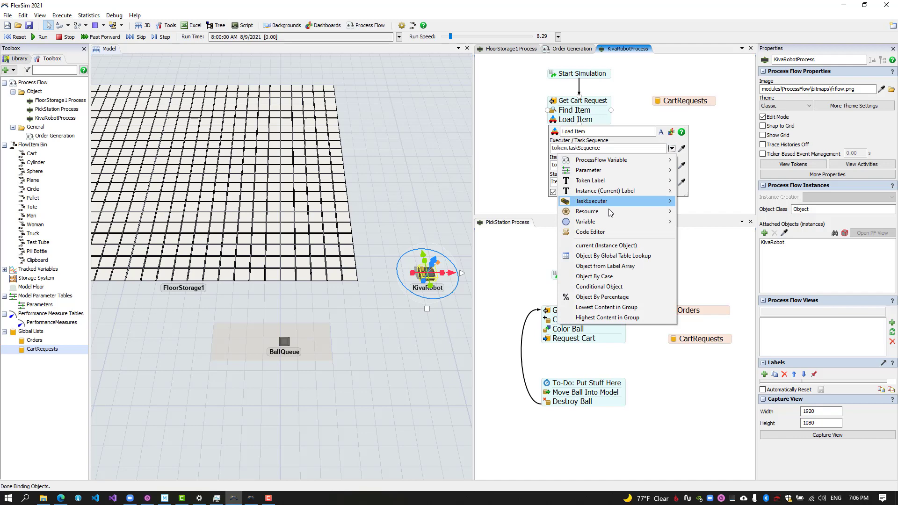
click(597, 255)
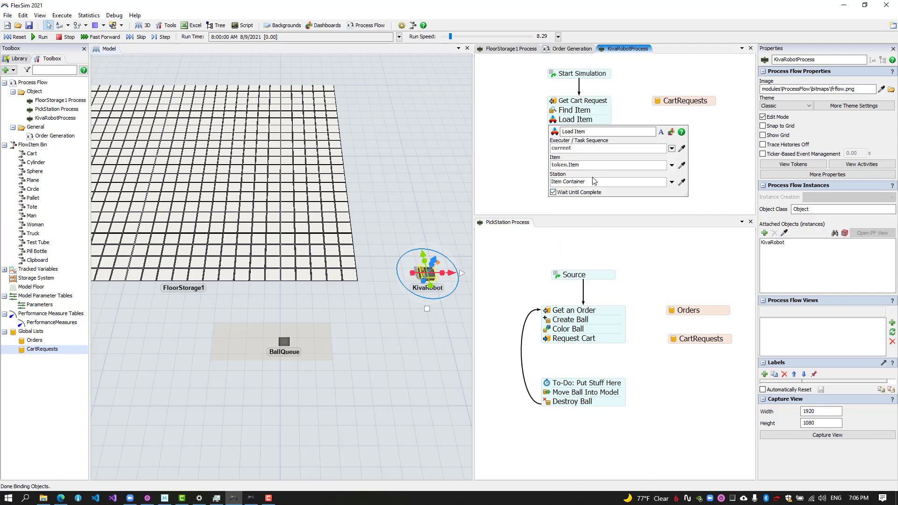
click(521, 168)
Add an Unload activity named Unload Item beneath Load Item.
drag(580, 126, 572, 128)
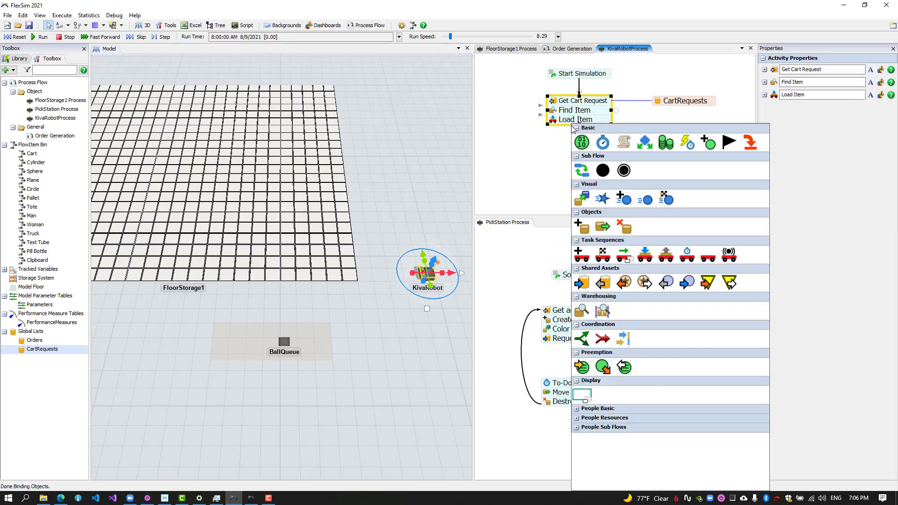
click(666, 255)
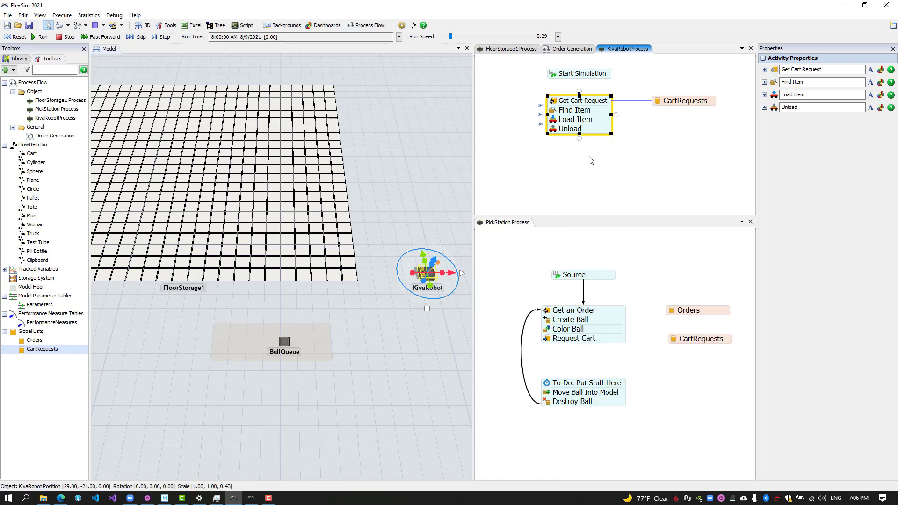
double_click(585, 131)
text(I)
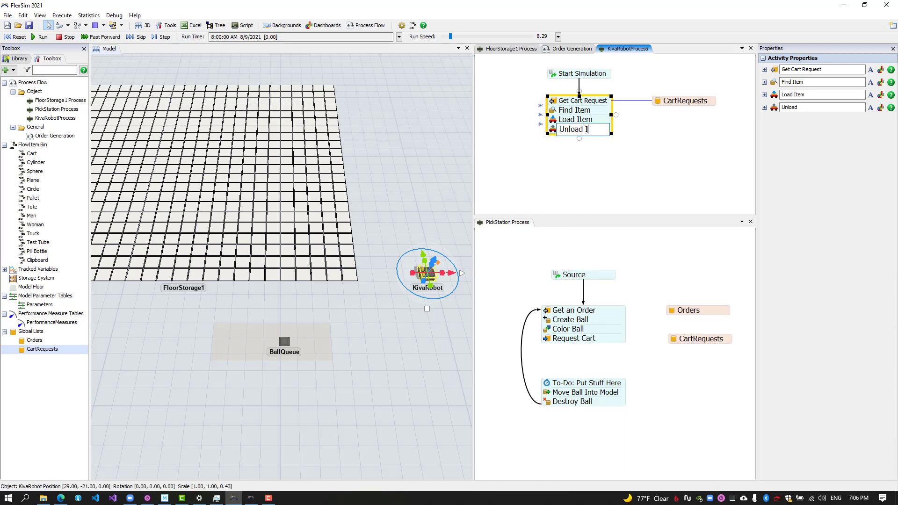
text(tem)
click(561, 160)
Set Unload Item's executer to current (the instance object), its item to token.Item and its station to token.Station.
click(553, 130)
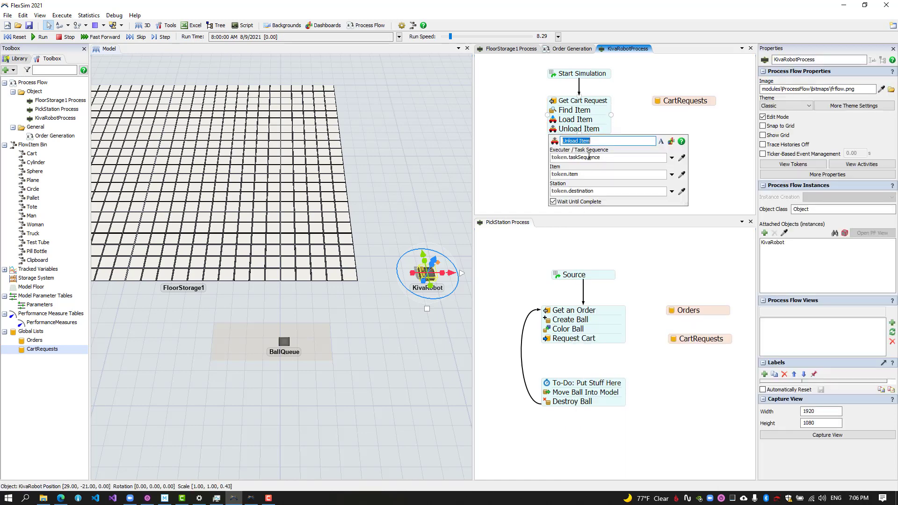
click(671, 157)
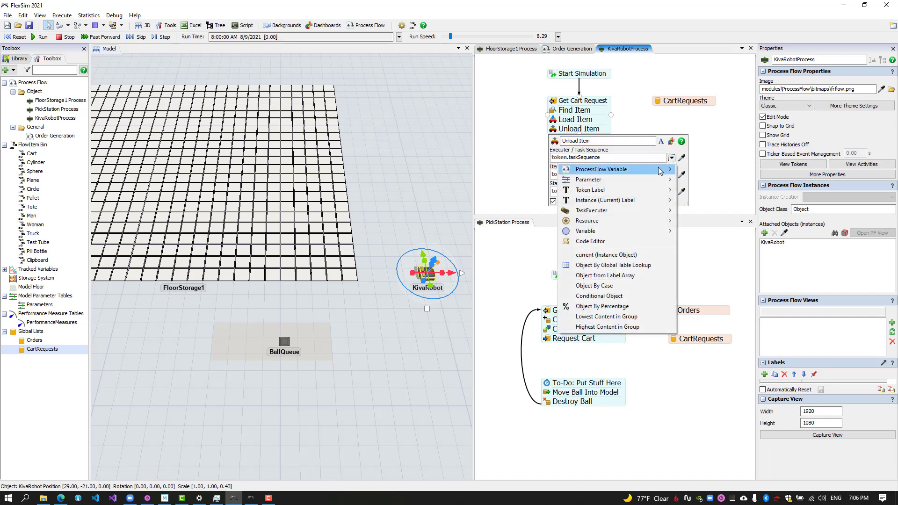
click(604, 256)
double_click(575, 174)
text(Item)
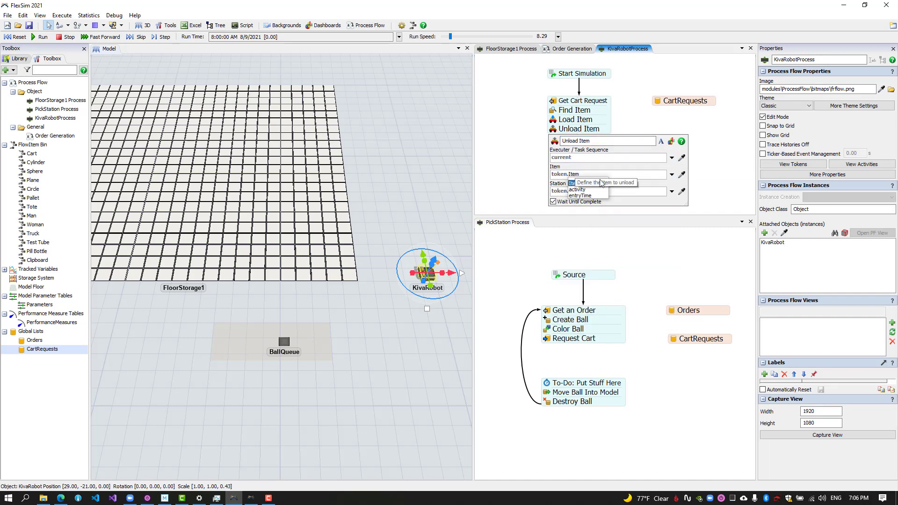
double_click(581, 191)
text(Station)
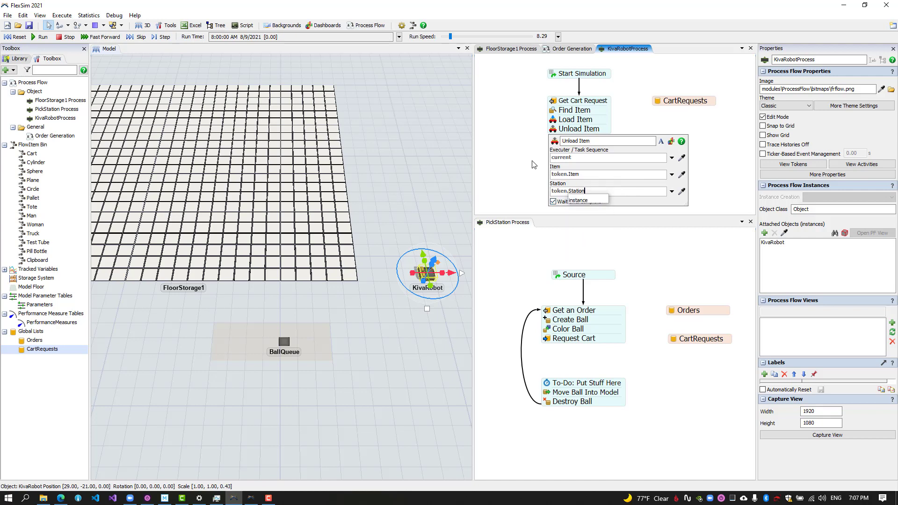
click(531, 164)
Connect Unload Item back to Get Cart Request so the robot process loops.
click(547, 131)
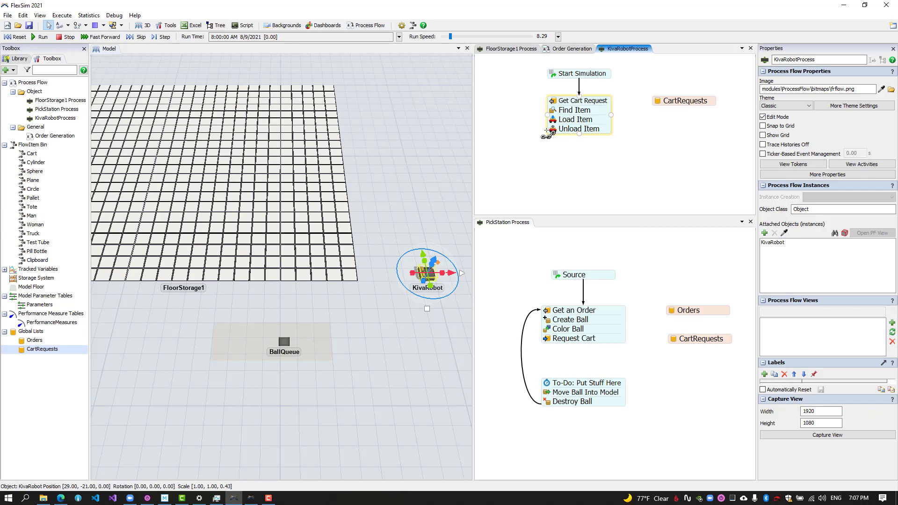
drag(547, 134, 546, 101)
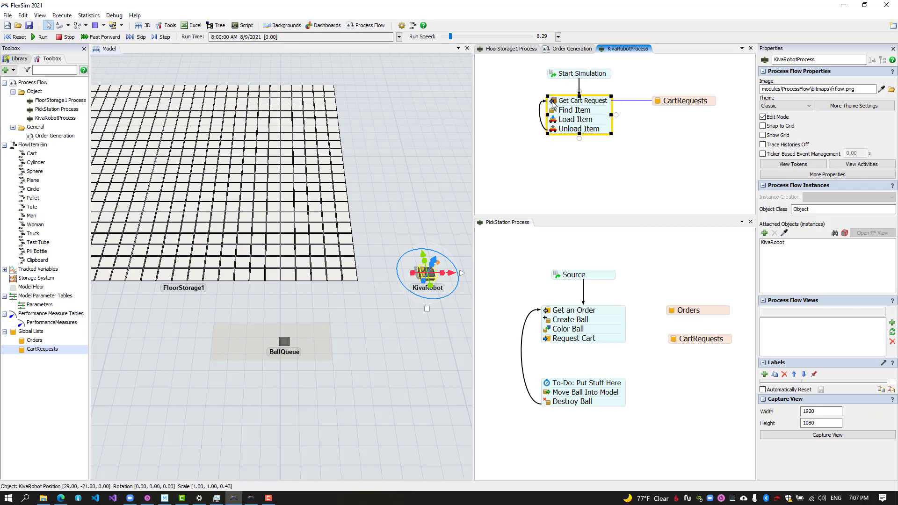
click(558, 171)
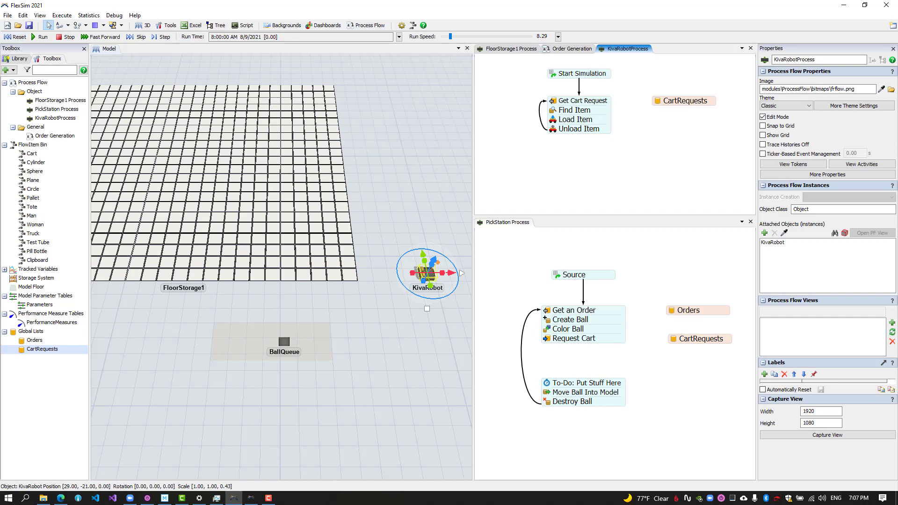
Reset and run the model to examine how the floor storage fills and the KivaRobot handles cart requests.
click(16, 37)
click(40, 37)
drag(204, 323, 315, 326)
scroll(229, 321, down, 4)
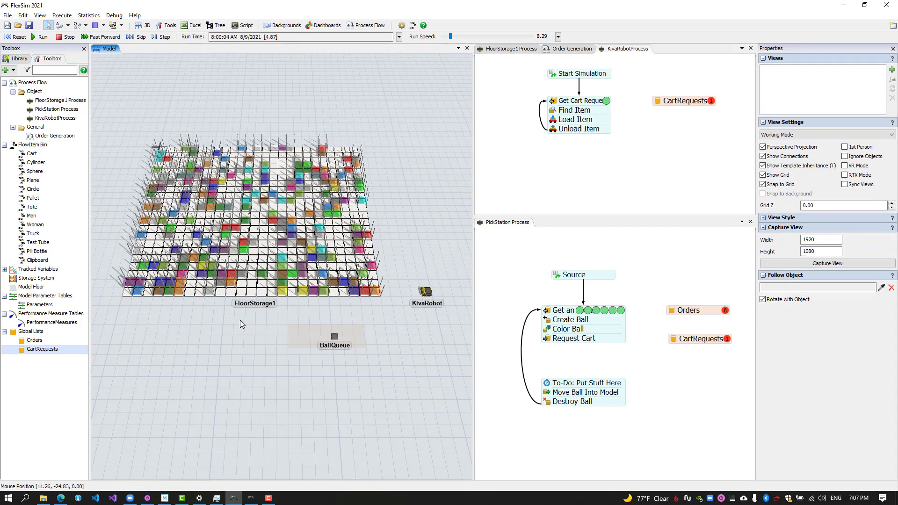
click(43, 37)
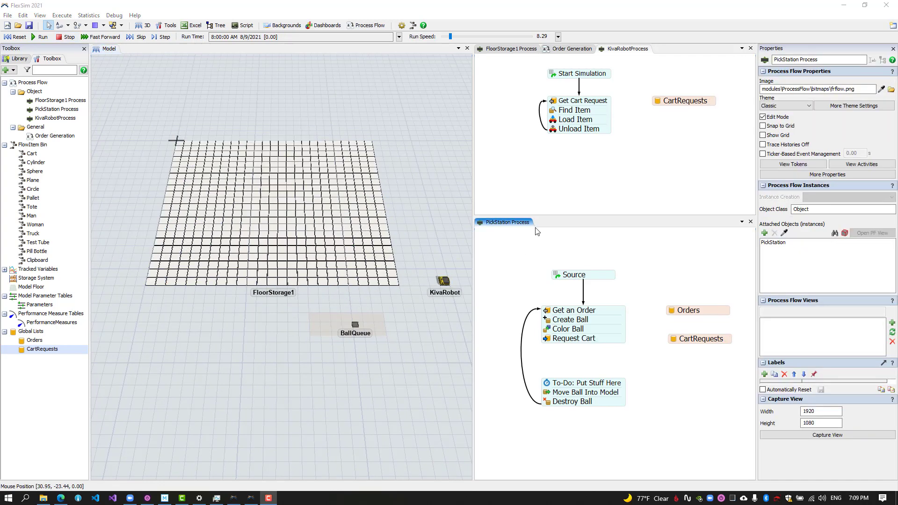
Delete the Unload Item activity from the end of the KivaRobotProcess block.
drag(566, 131, 566, 154)
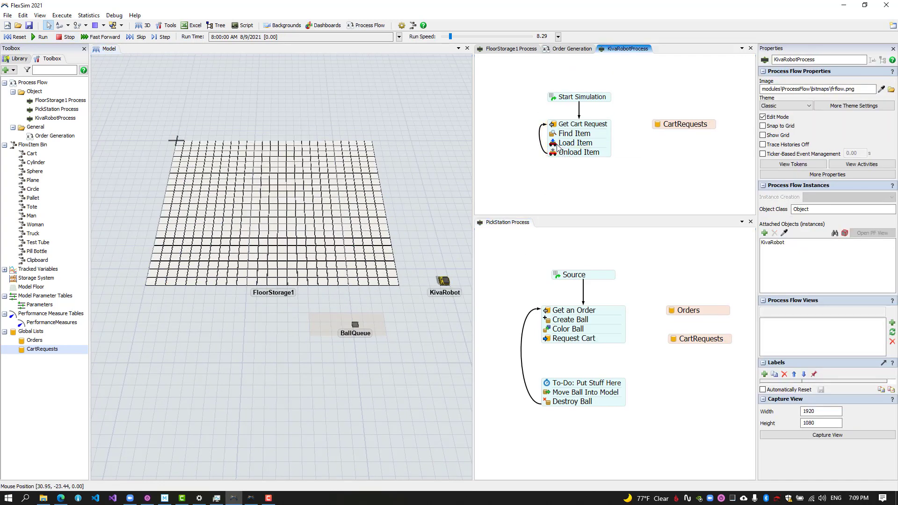
click(549, 141)
click(540, 148)
drag(564, 157, 563, 171)
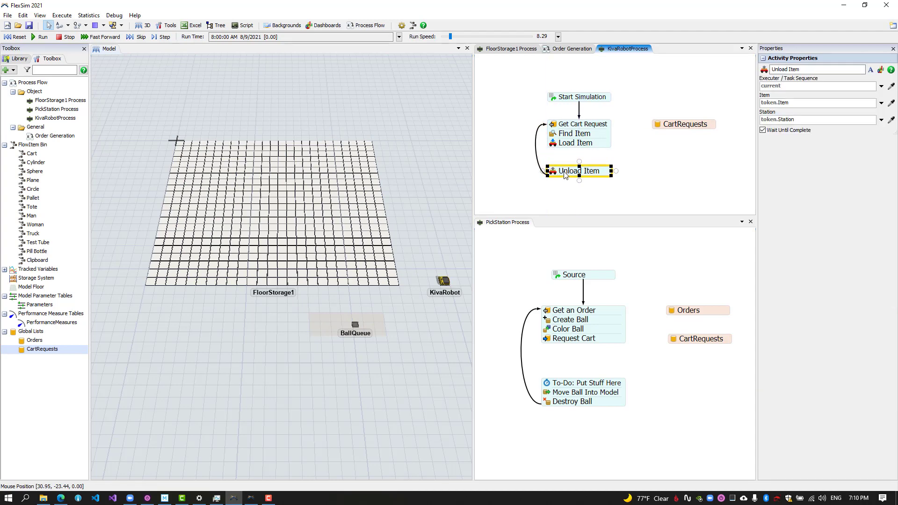
key(Delete)
Add a Travel To Object activity and attach it beneath Load Item in KivaRobotProcess.
double_click(566, 172)
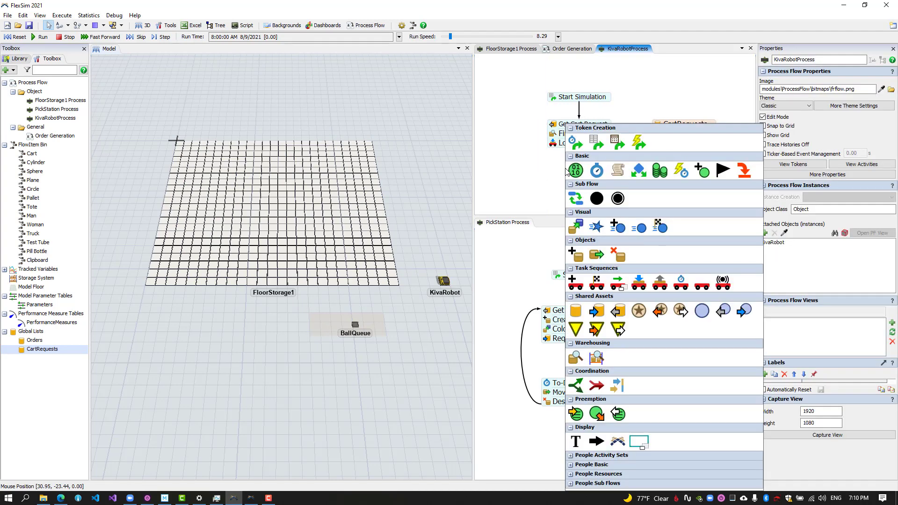
click(617, 285)
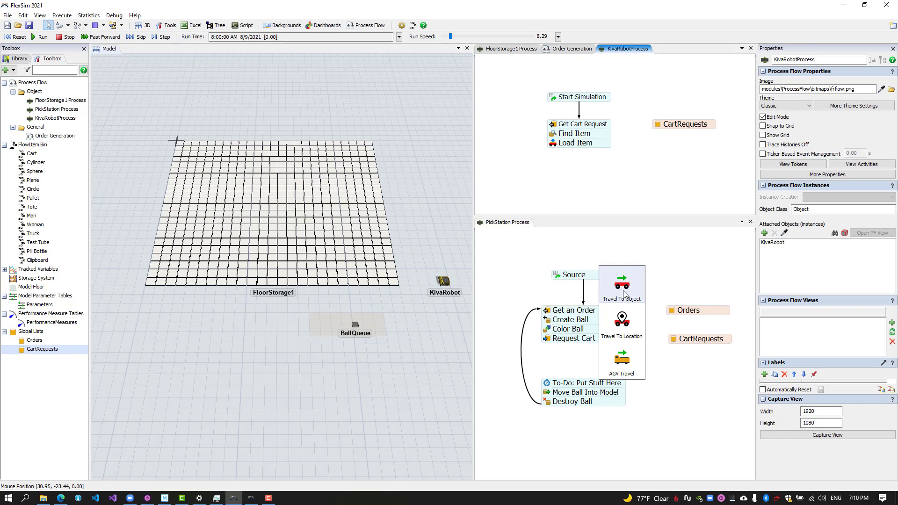
click(622, 287)
drag(583, 178, 567, 160)
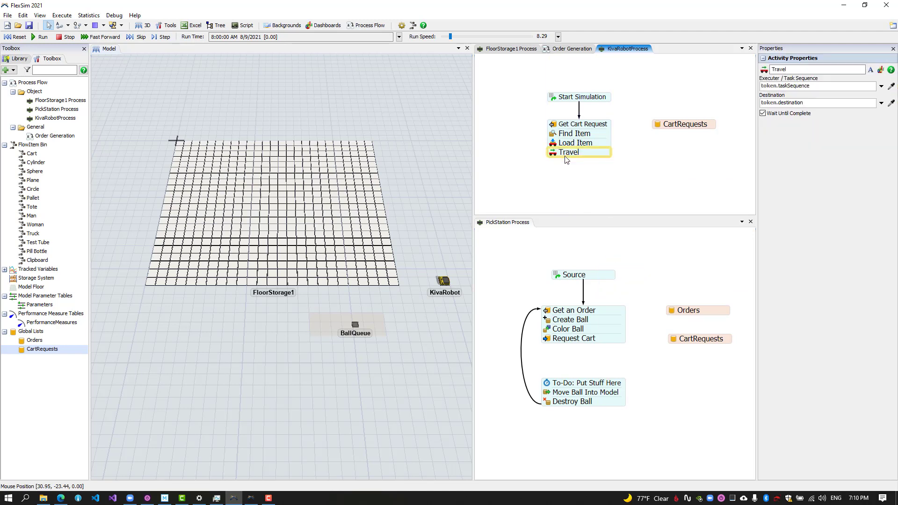
Set Travel's executer to current (the instance object) and its destination to token.Station.
click(566, 160)
click(672, 181)
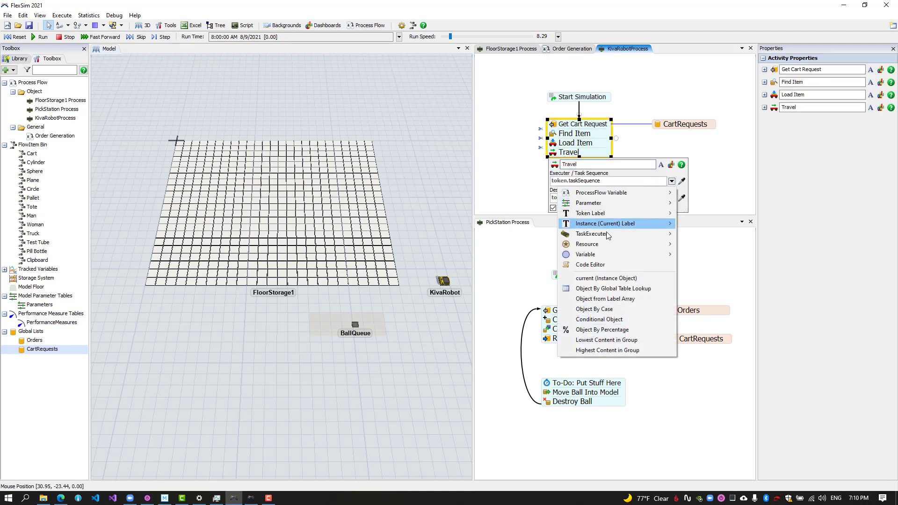
click(602, 279)
double_click(582, 198)
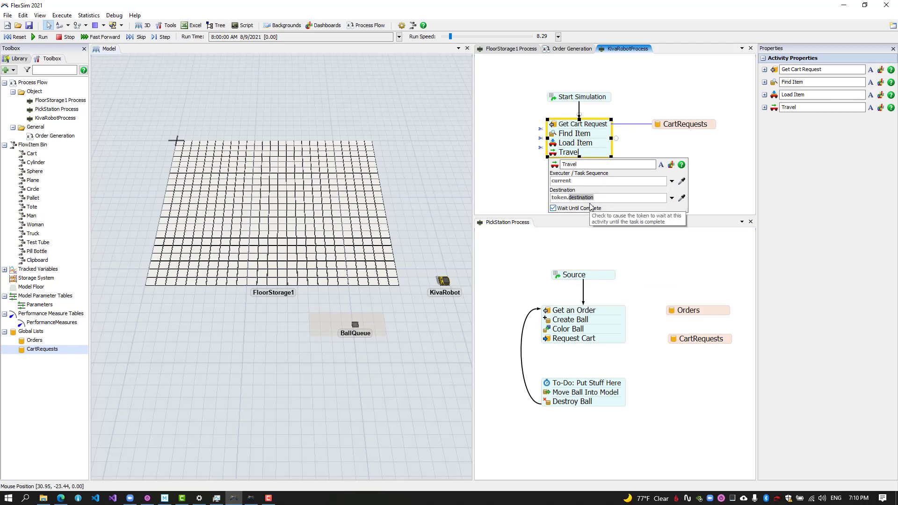
text(Station)
click(504, 169)
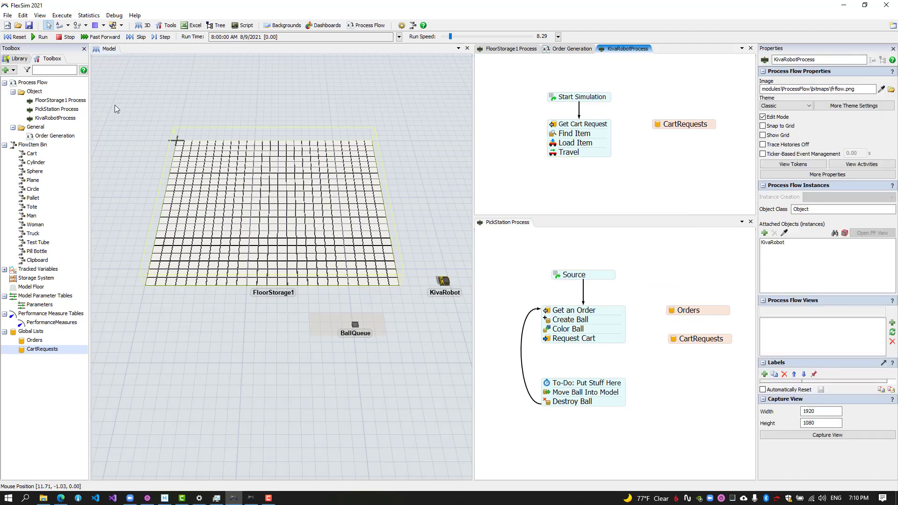
Create a general global list named DeliveredCarts.
click(7, 69)
mouse_move(36, 143)
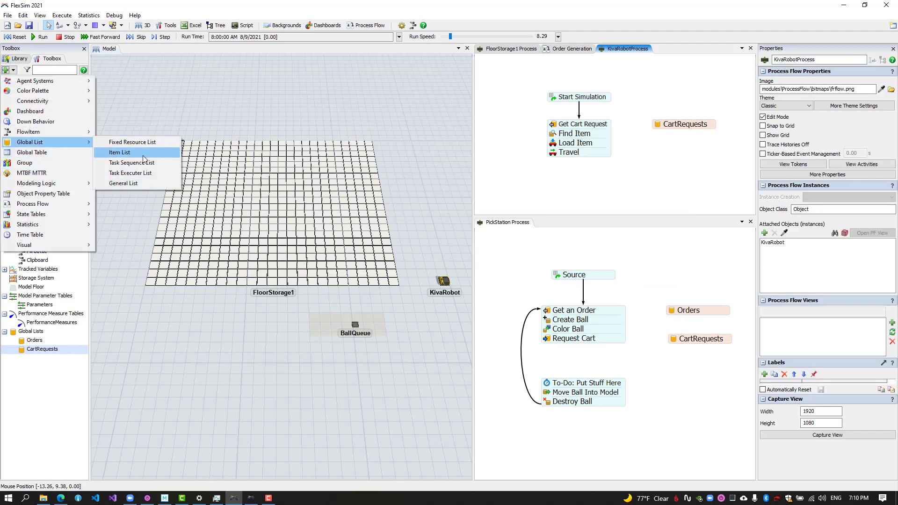
click(136, 180)
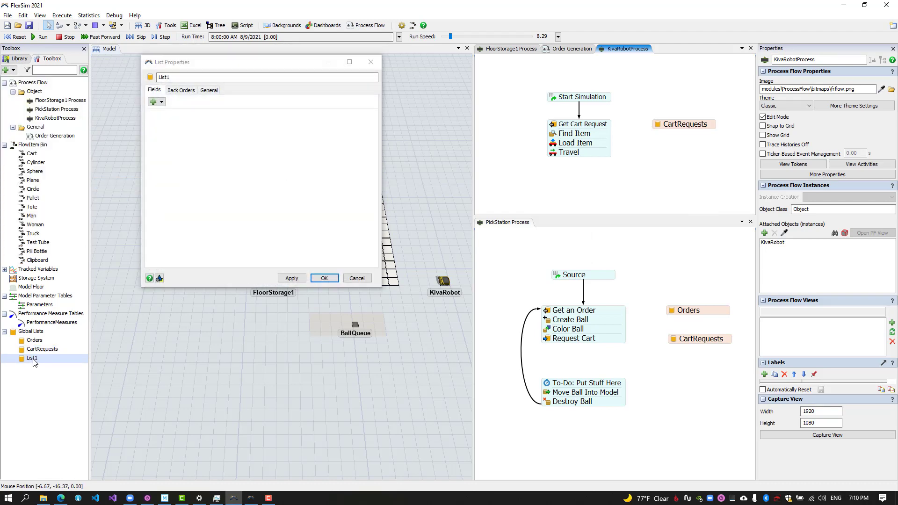
double_click(154, 76)
text(DeliveredCarts)
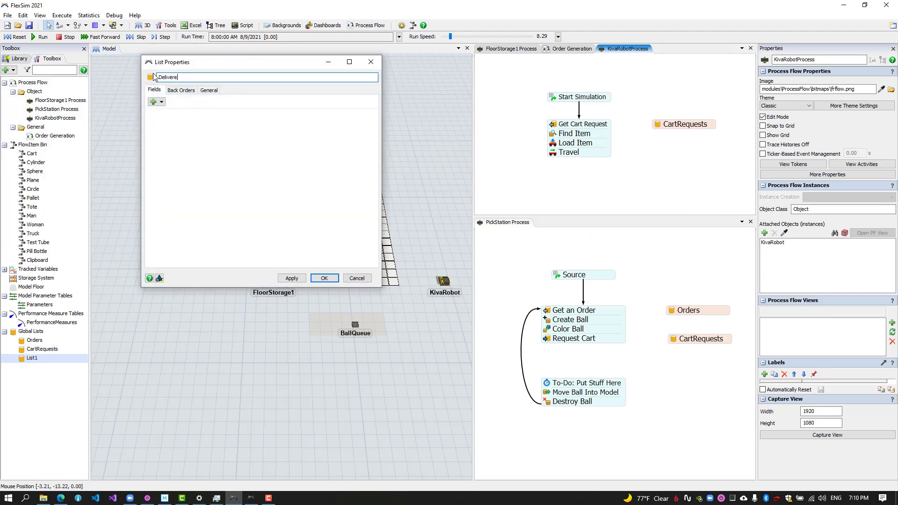
click(324, 278)
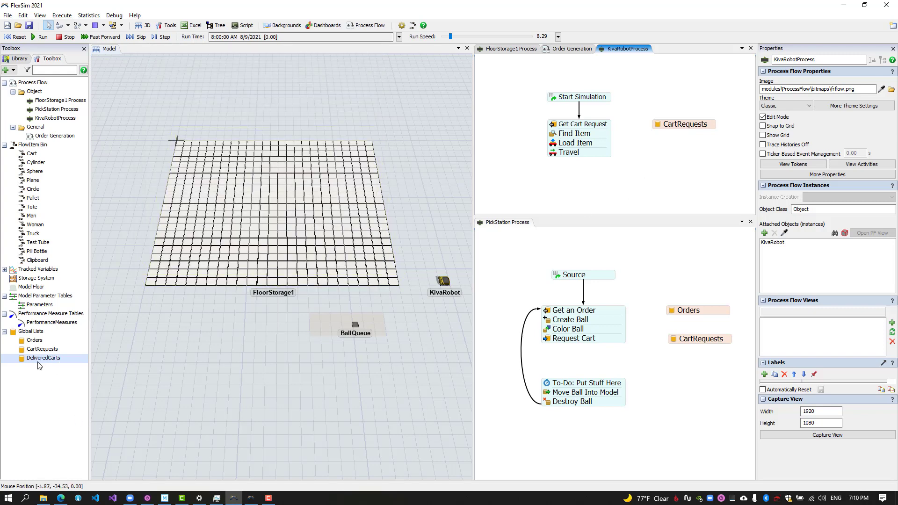
Add a List named DeliveredCarts below CartRequests in KivaRobotProcess and link it to the DeliveredCarts global list.
double_click(652, 154)
click(663, 311)
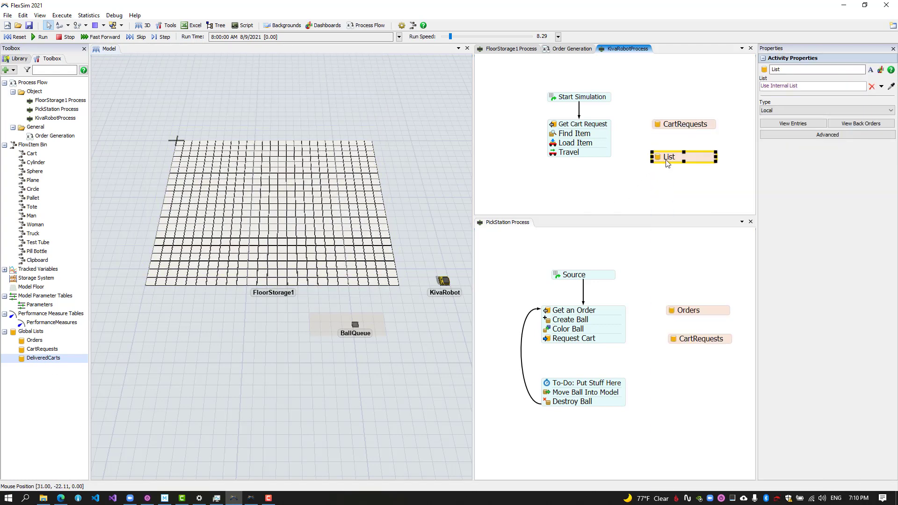
text(Delivered)
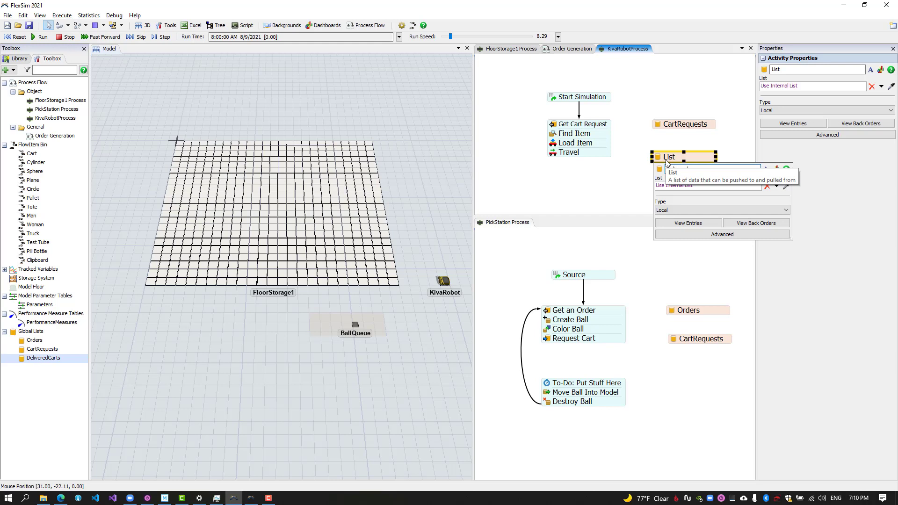
text(Carts)
click(787, 186)
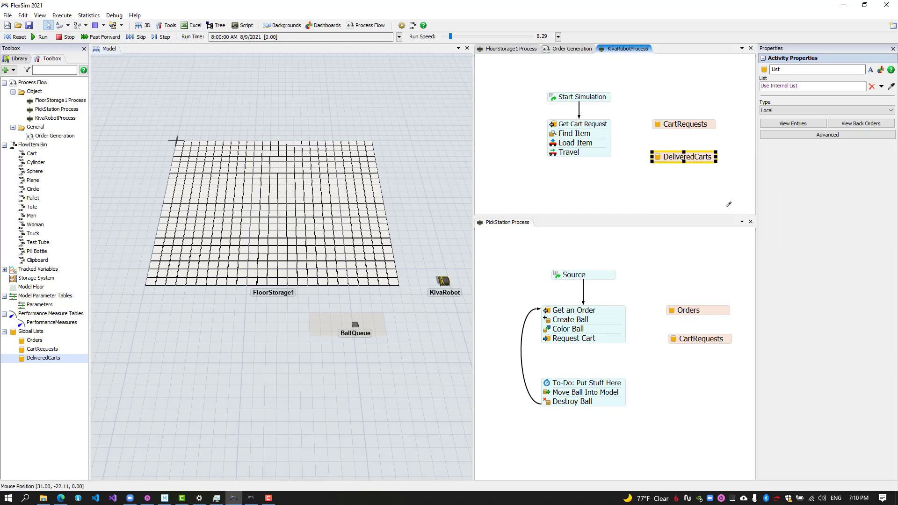
click(43, 358)
click(84, 364)
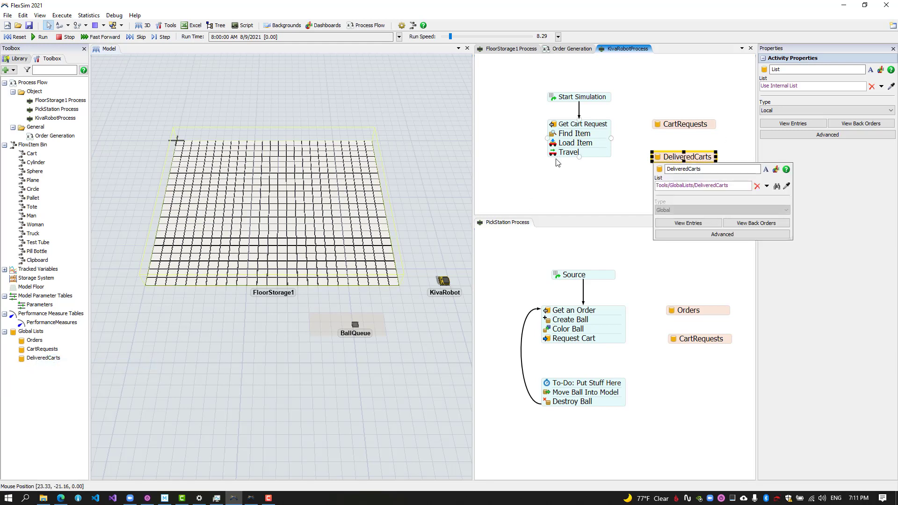
Add a Push to List activity beneath Travel, referencing DeliveredCarts with partition ID token.Station.
click(560, 158)
click(567, 159)
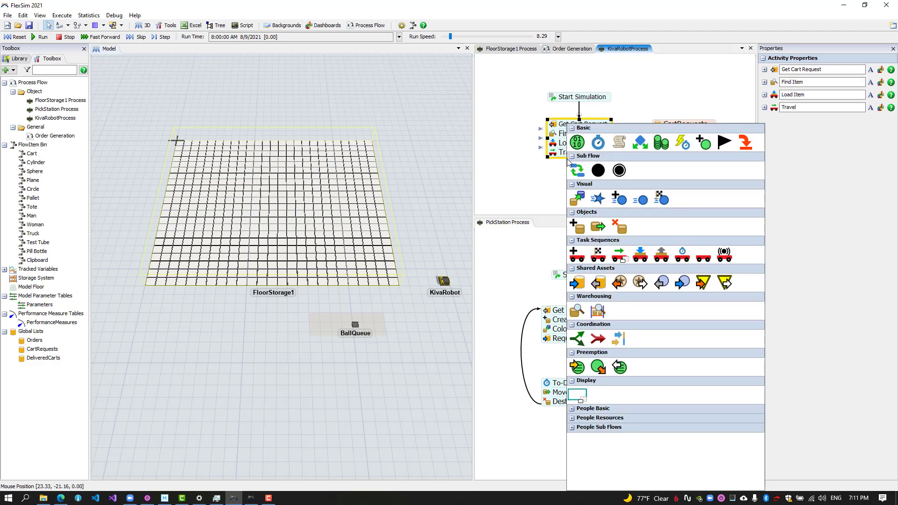
click(577, 283)
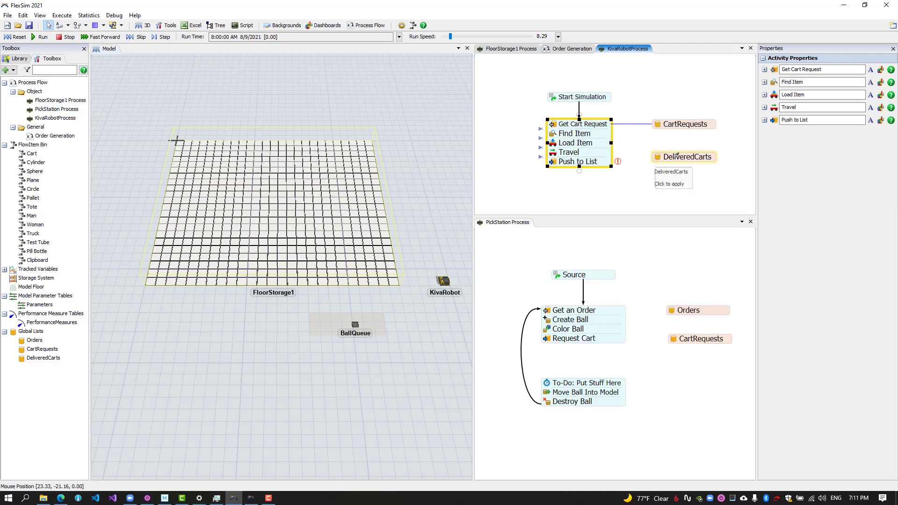
click(677, 155)
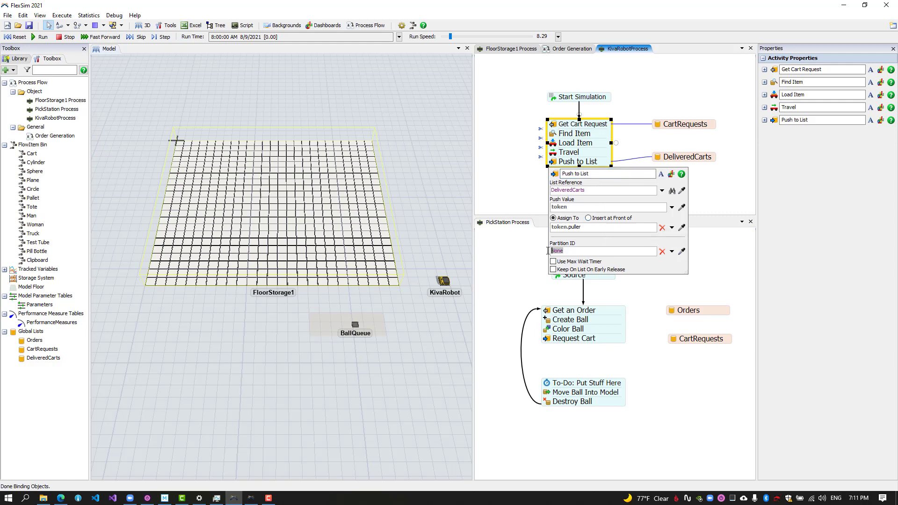
text(token.Station)
click(725, 193)
Add a Pull from List activity named Wait For Delivery below Request Cart in the PickStation Process.
double_click(551, 361)
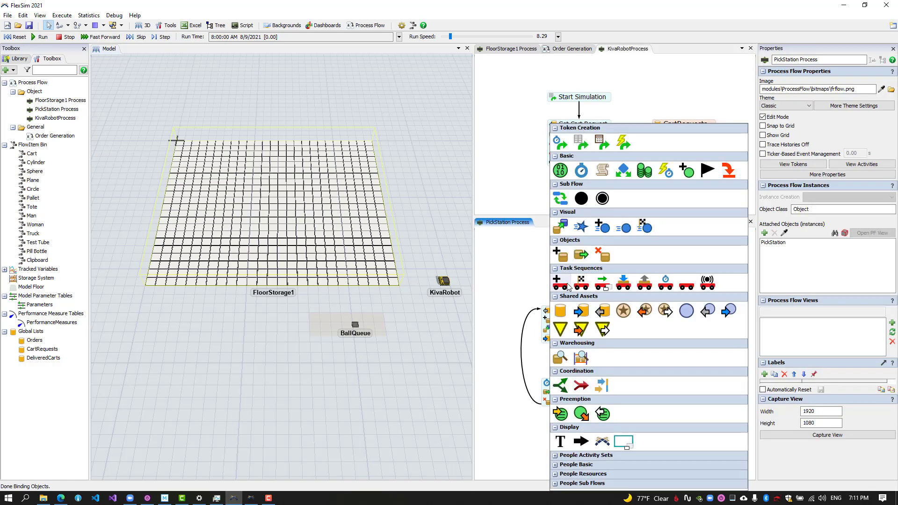
click(582, 310)
text(Wait For Delivery)
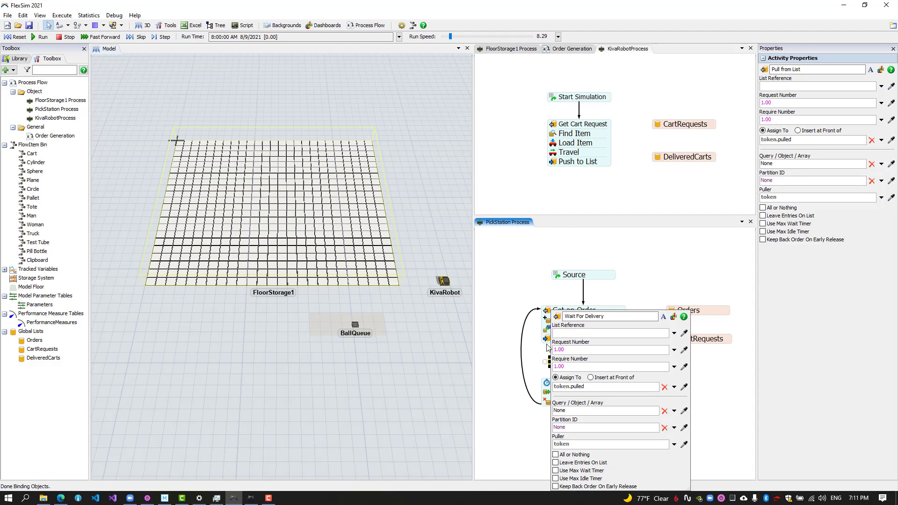
click(525, 348)
Add a List named DeliveredCarts below CartRequests in the PickStation Process and link it to the DeliveredCarts global list.
double_click(671, 374)
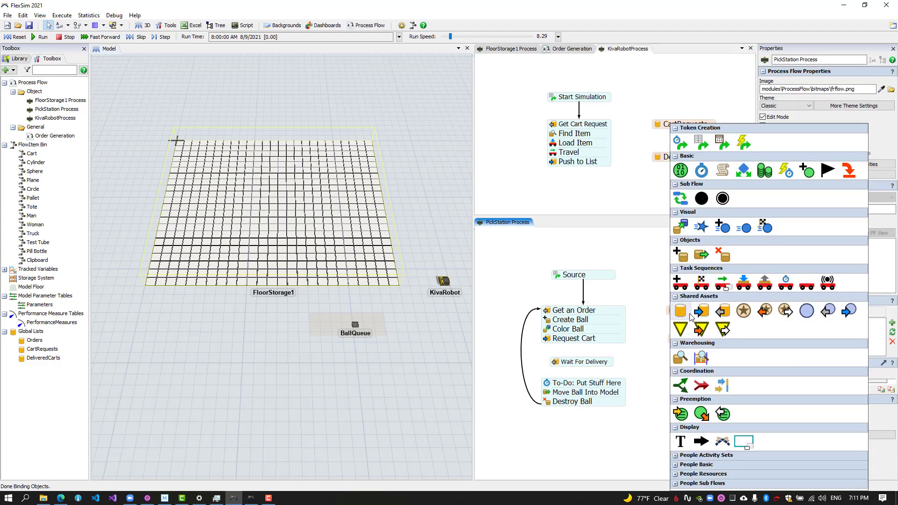
click(684, 312)
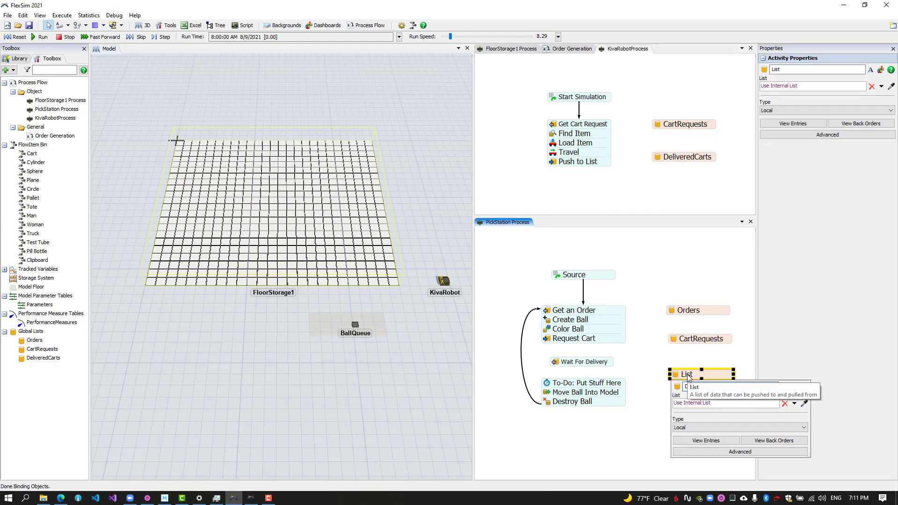
text(DeliveredCar)
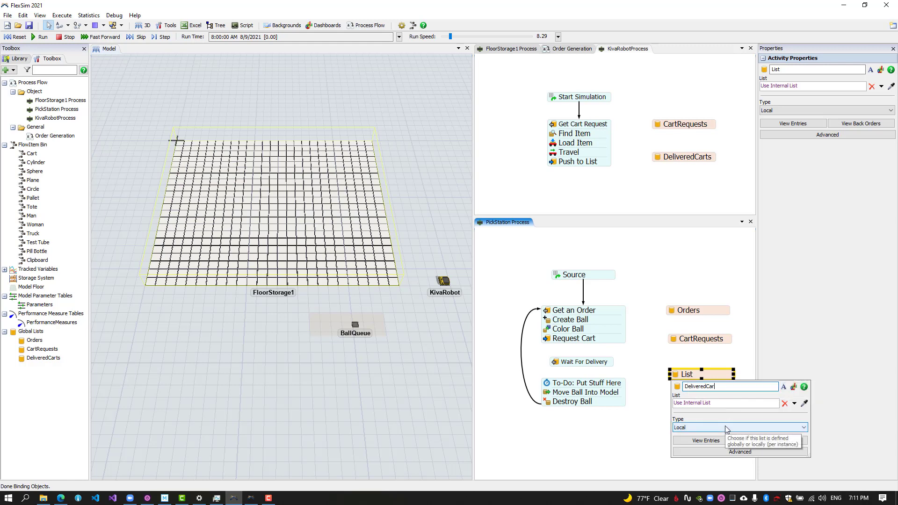
drag(41, 358, 704, 374)
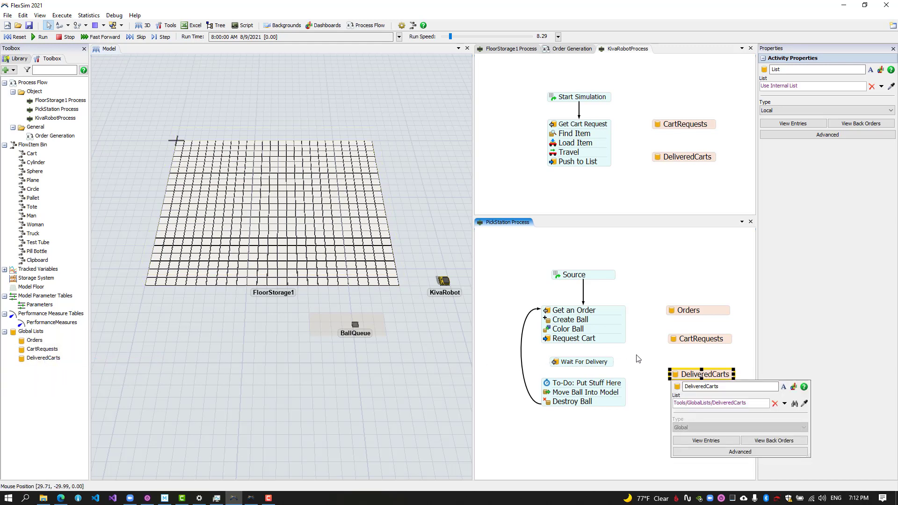
Attach Wait For Delivery beneath Request Cart and set its list reference to DeliveredCarts.
drag(583, 368, 572, 356)
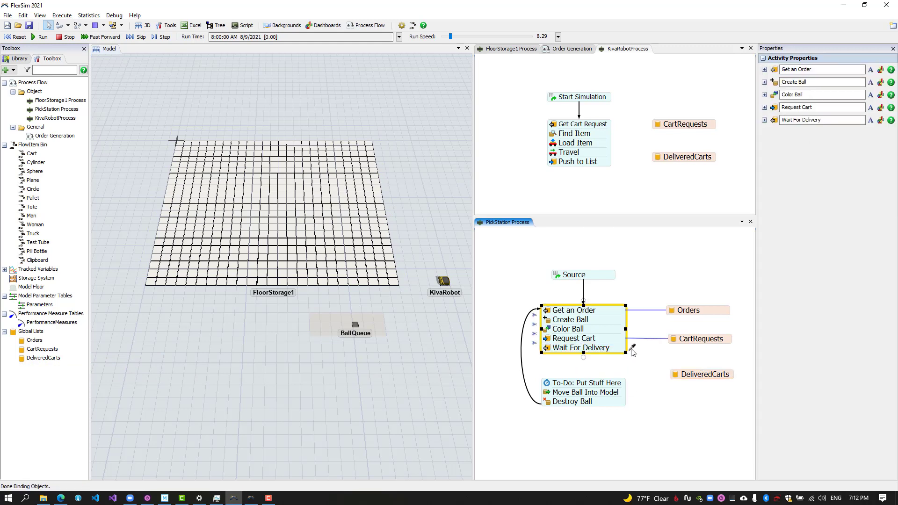
drag(633, 349, 699, 373)
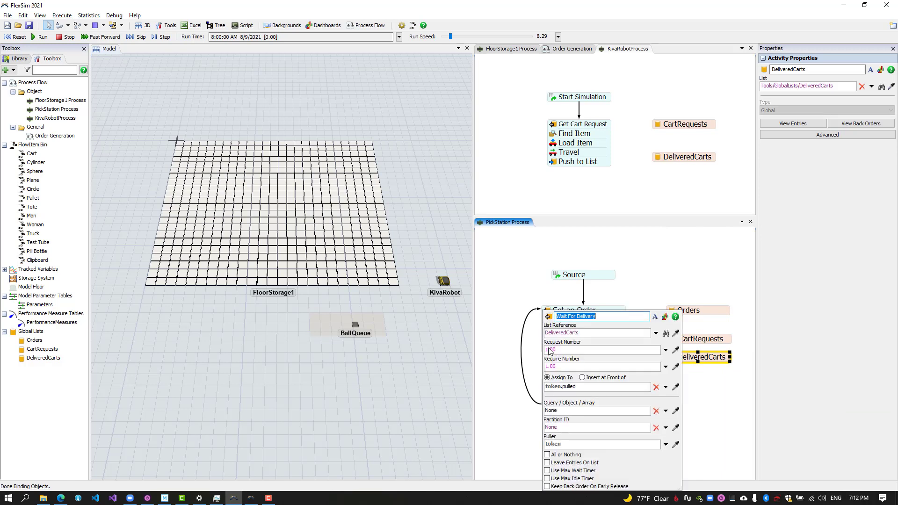
Set Wait For Delivery's partition ID to current and query to WHERE Type = puller.Type, and connect it to To-Do: Put Stuff Here.
drag(570, 427, 548, 428)
text(current)
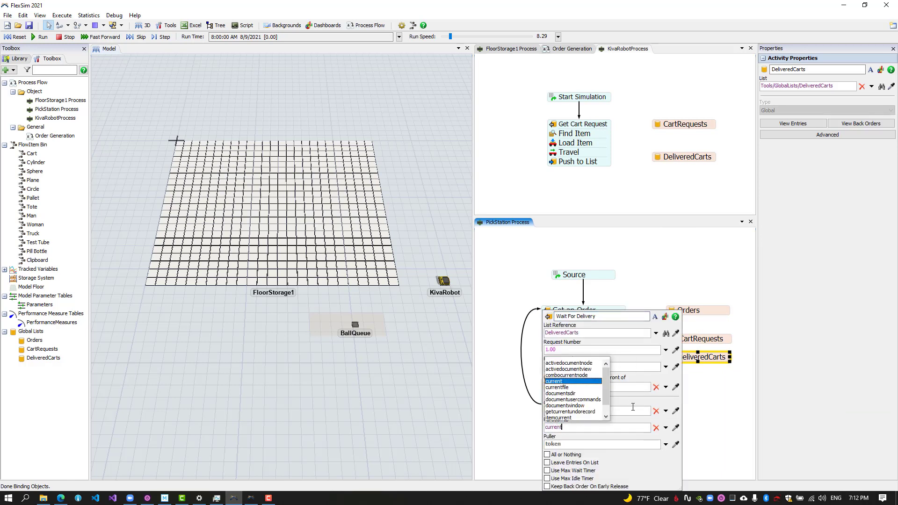
click(621, 388)
text(W)
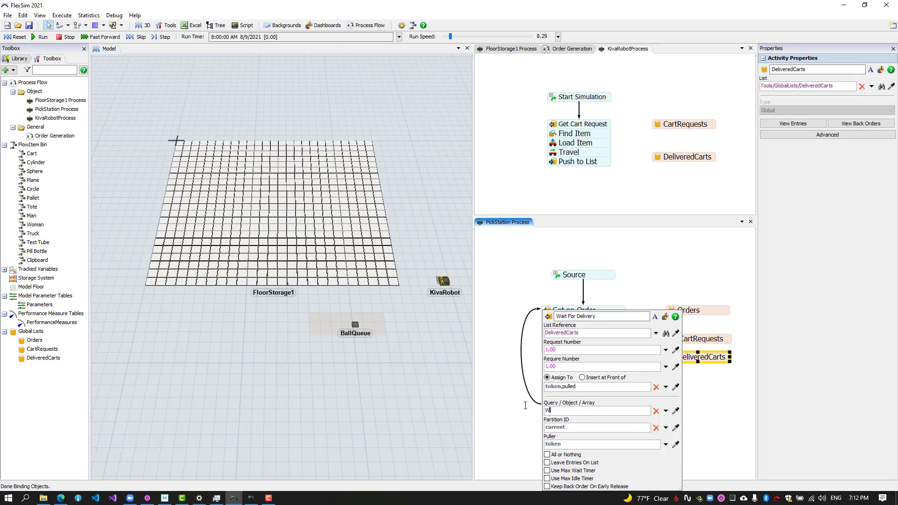
text(HERE Type = puller.Type)
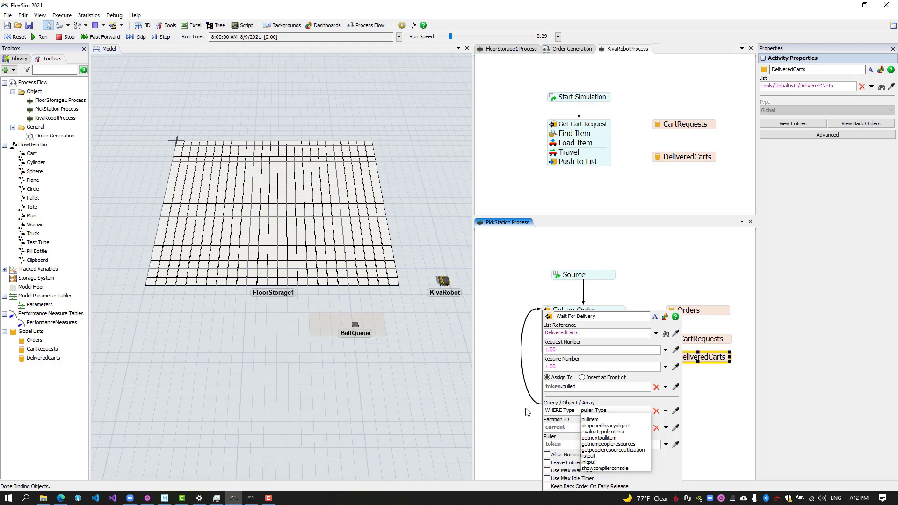
click(527, 412)
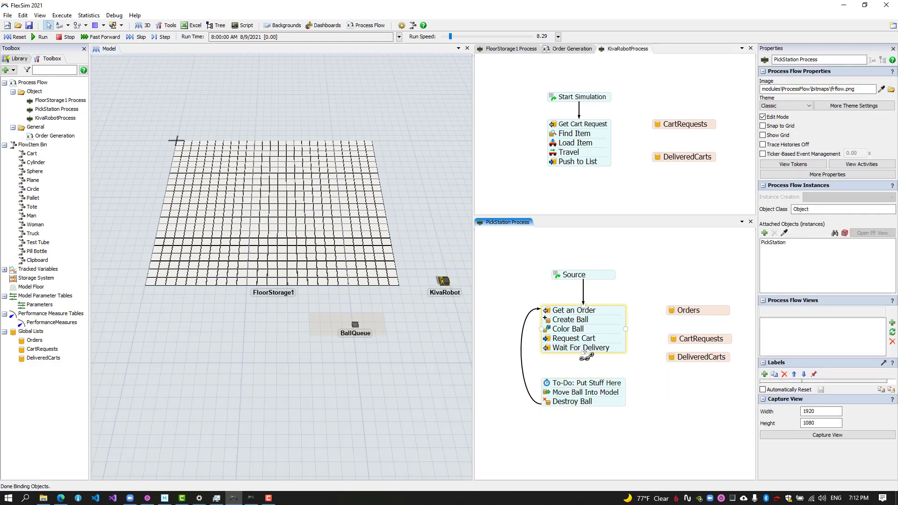
drag(585, 356, 584, 377)
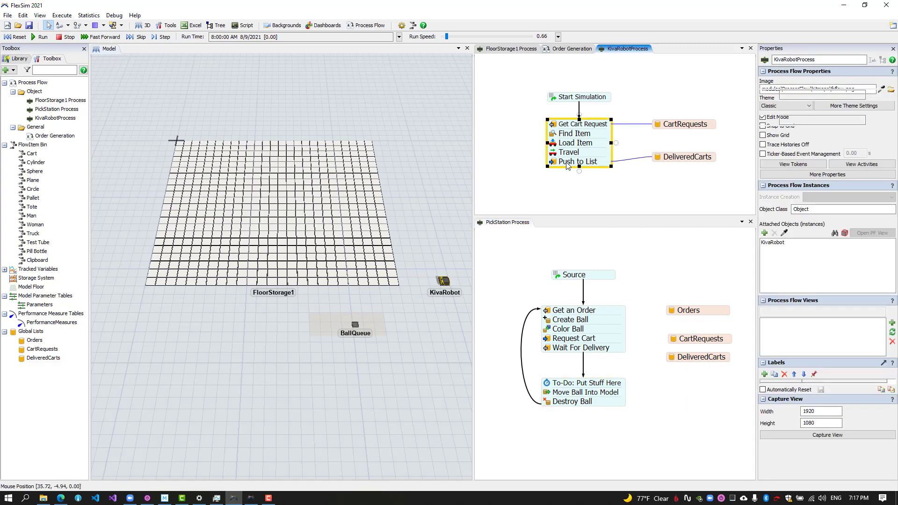
Rename the Push to List activity in KivaRobotProcess as Notify of Delivery.
double_click(571, 162)
text(Notif)
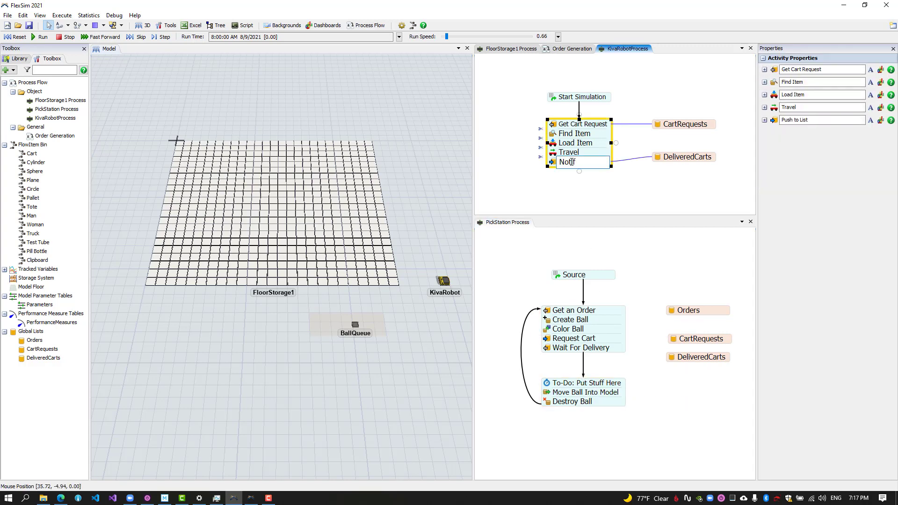
text(y of Deliver)
click(625, 194)
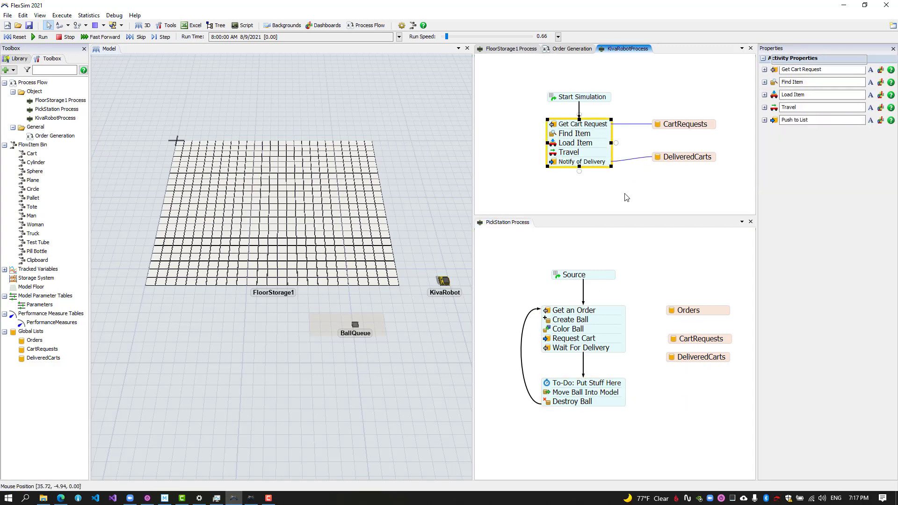
Reset and run the model to examine how cart deliveries pass between the robot and pick station processes.
click(19, 36)
click(43, 37)
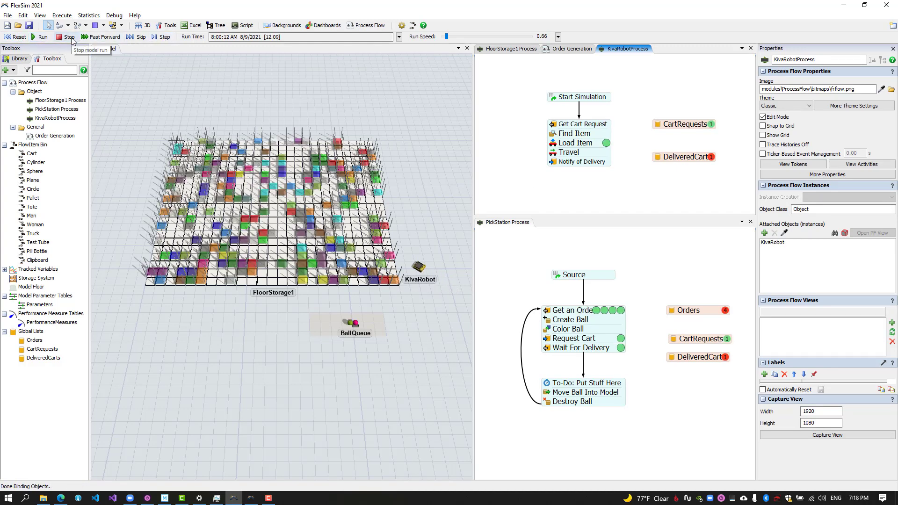
Stop the run and compare the Type labels of the tokens at Load Item and Wait For Delivery.
click(70, 38)
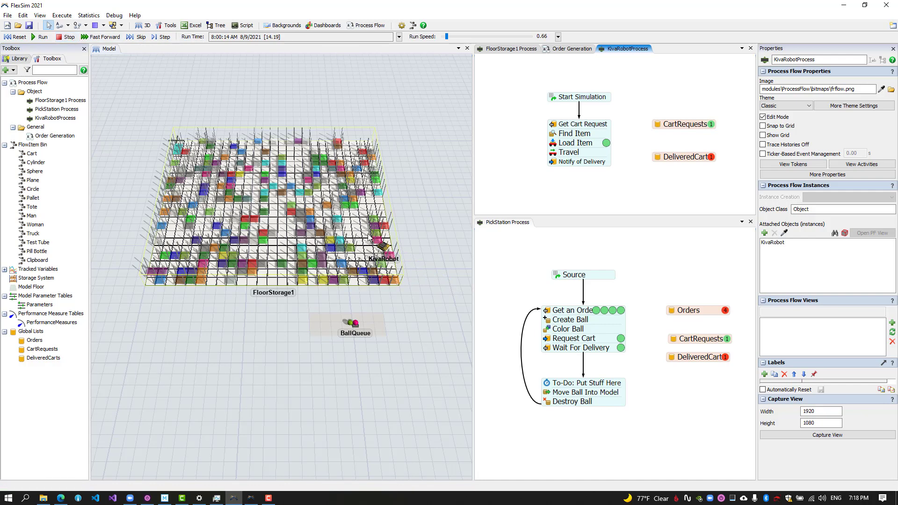
click(606, 144)
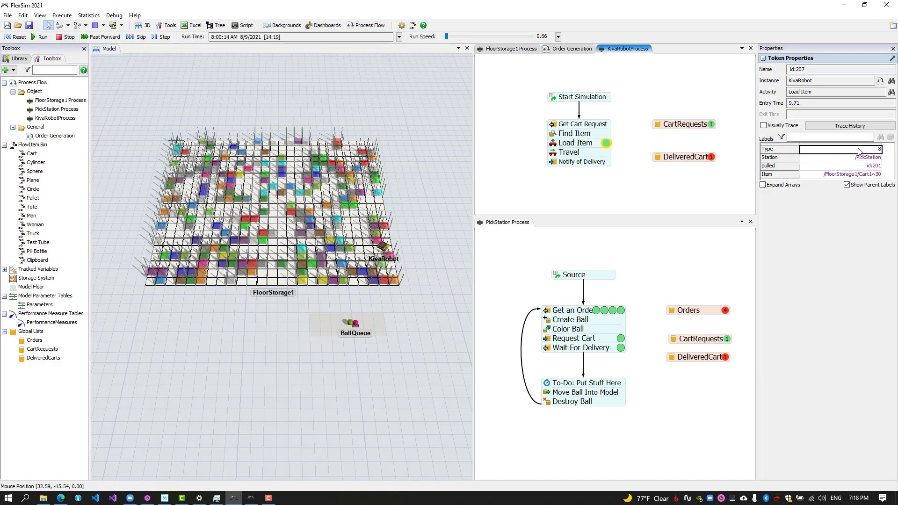
click(643, 281)
click(621, 347)
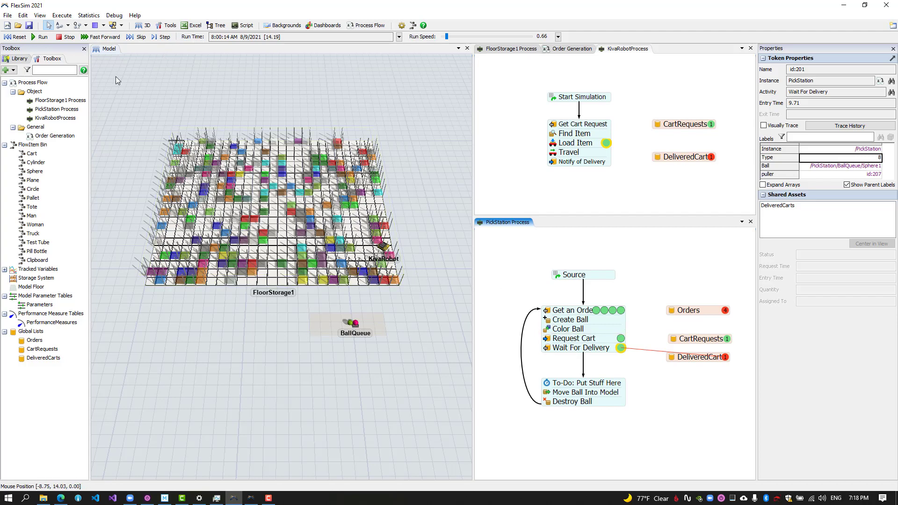
Resume the run at speed 2.07 to examine the handoff from Notify of Delivery to Wait For Delivery, then stop and reset the model.
click(41, 37)
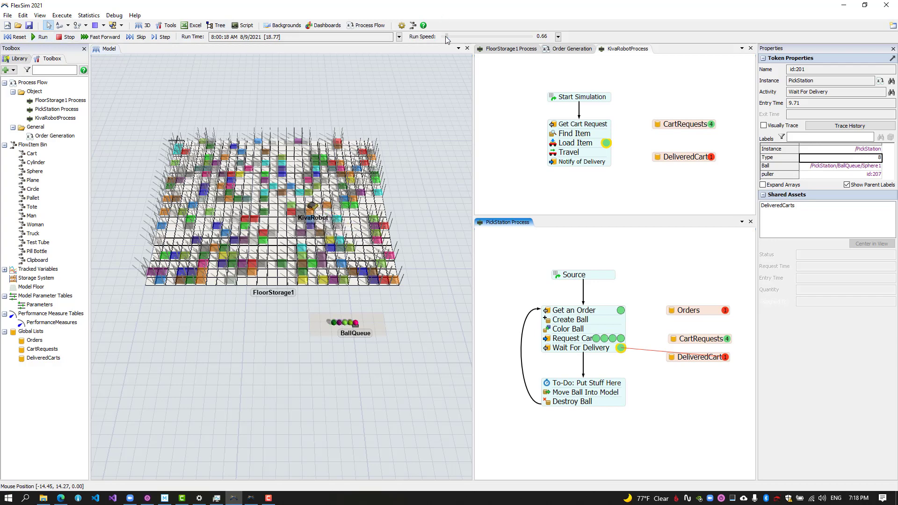
drag(447, 36, 448, 37)
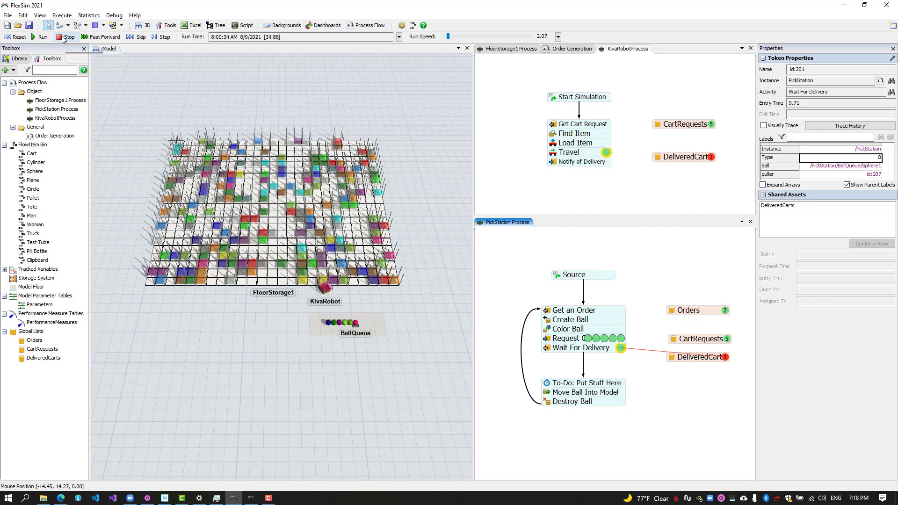
click(62, 36)
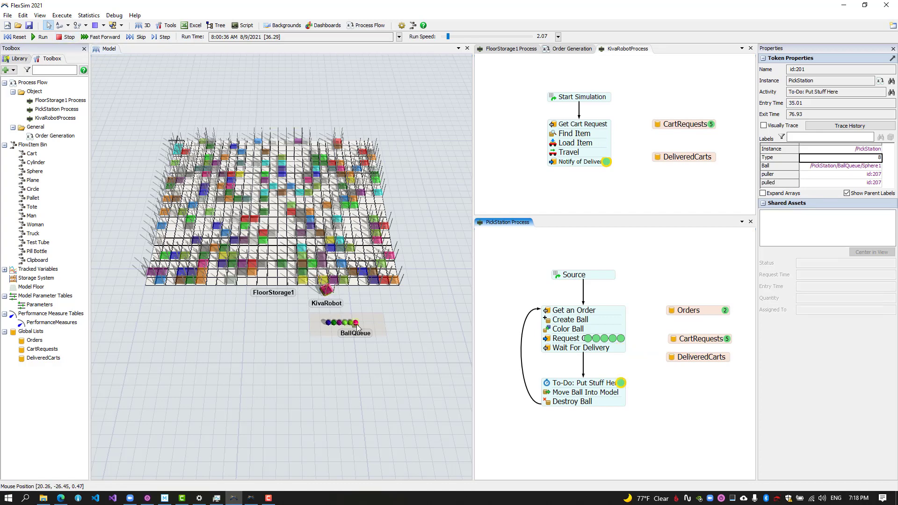
click(15, 36)
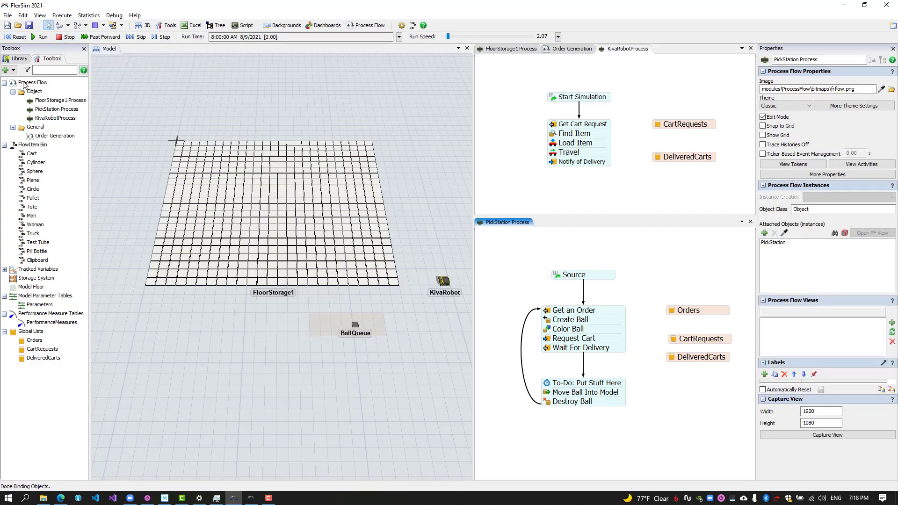
Start adding a new element to the model's toolbox.
click(7, 69)
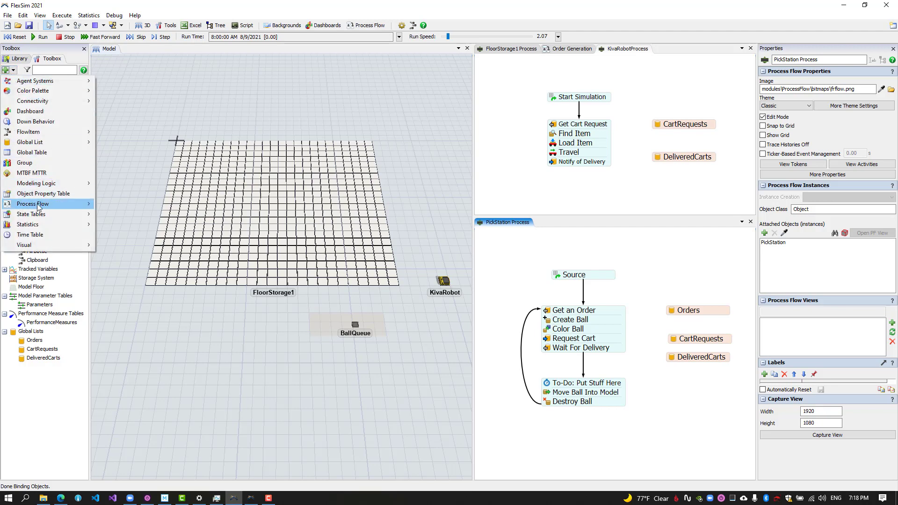
Create a new general-type global list named ReleasedRobots.
mouse_move(38, 142)
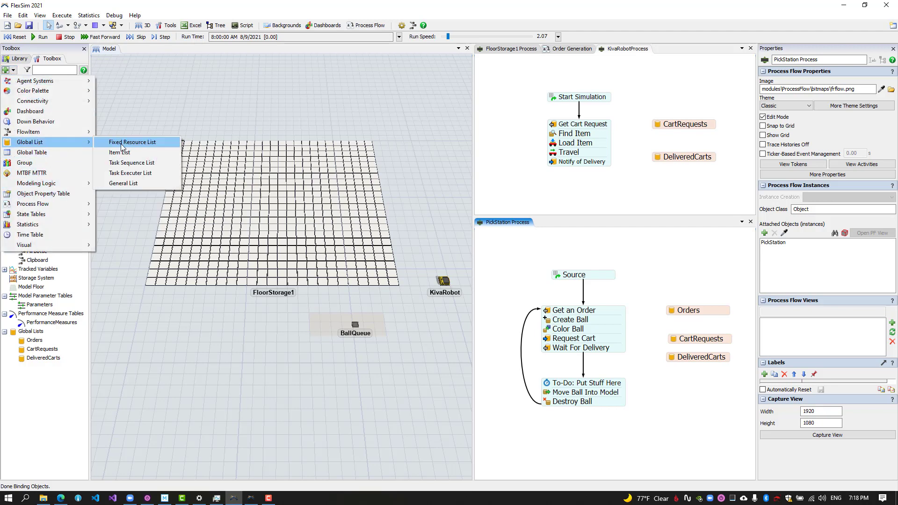
click(123, 184)
text(ReleasedRobots)
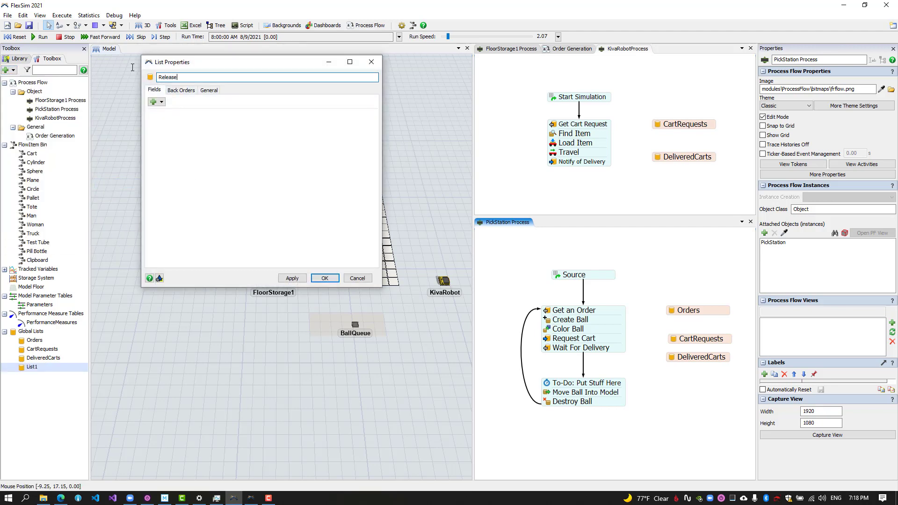
click(324, 278)
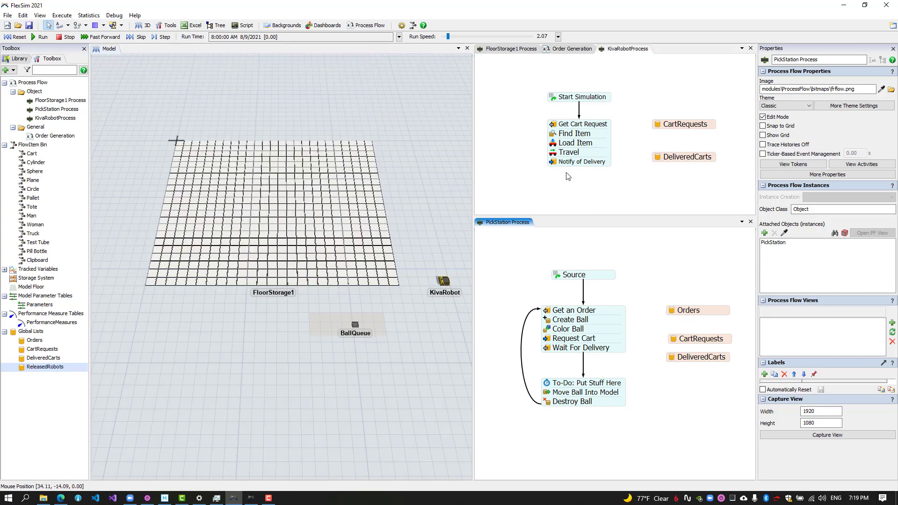
Add a List named ReleasedRobots below DeliveredCarts in the KivaRobotProcess flow.
double_click(661, 176)
click(669, 313)
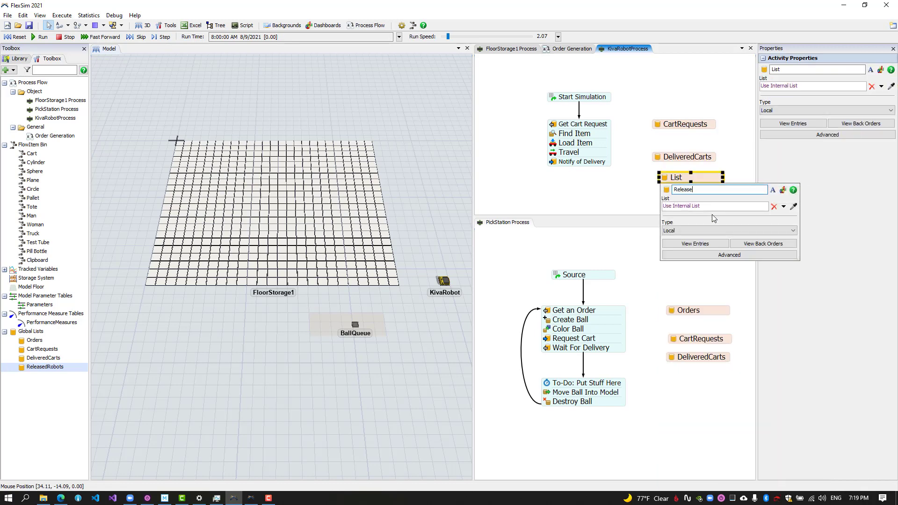
click(640, 195)
Add a Pull from List activity after Notify of Delivery and rename it Wait For Release.
click(554, 163)
click(557, 168)
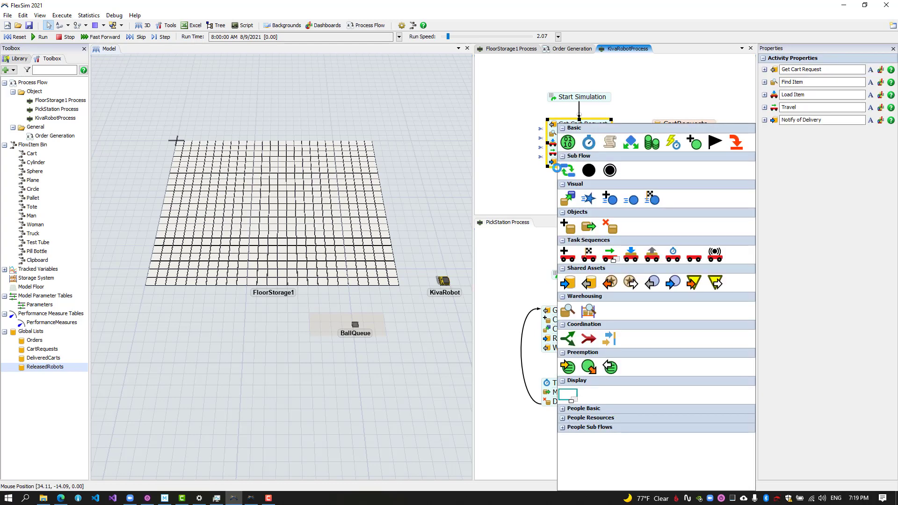
click(589, 282)
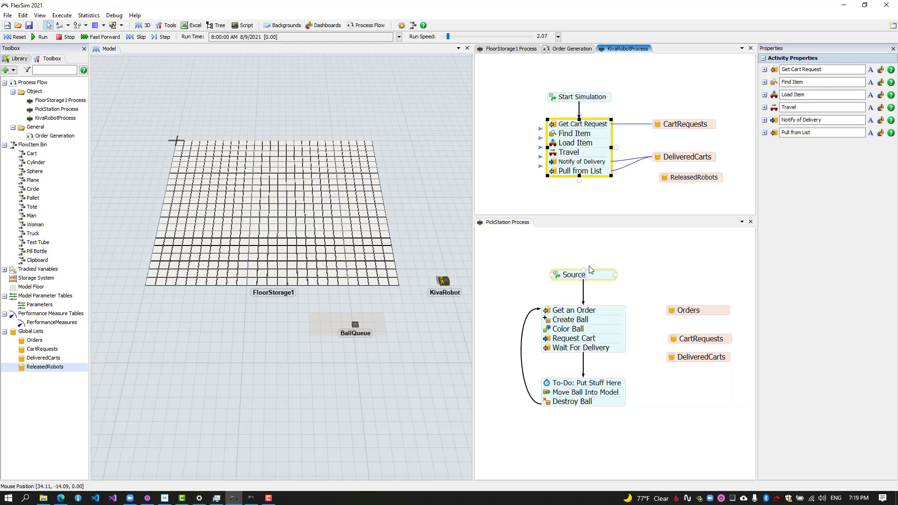
double_click(564, 171)
text(Wait For)
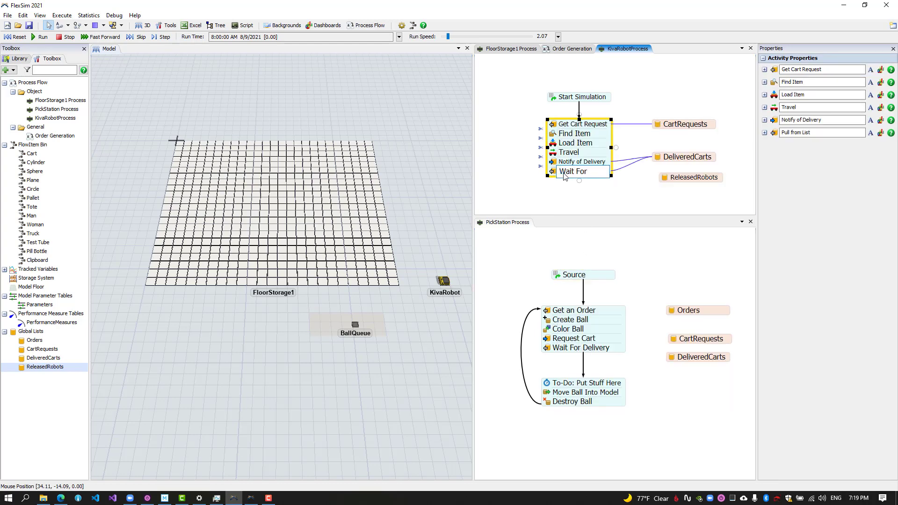
text( Release)
key(Return)
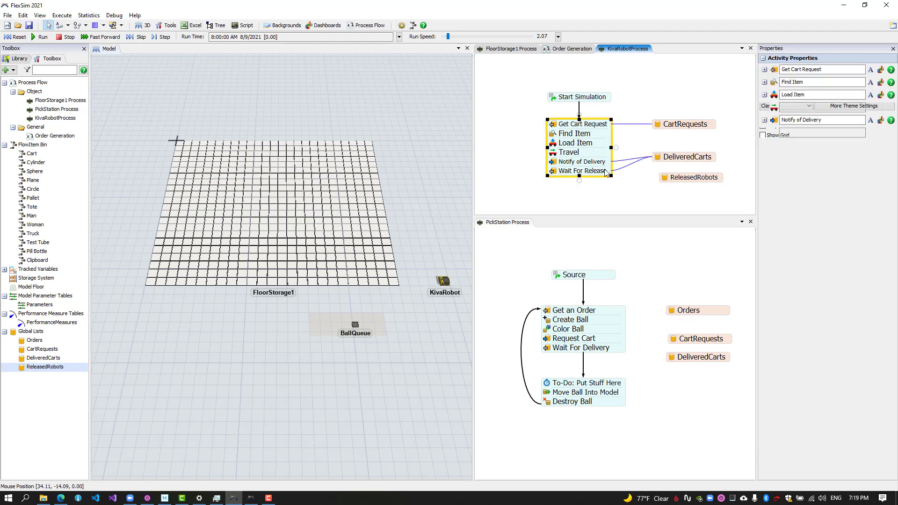
Link the Wait For Release activity to the ReleasedRobots list in KivaRobotProcess.
click(553, 171)
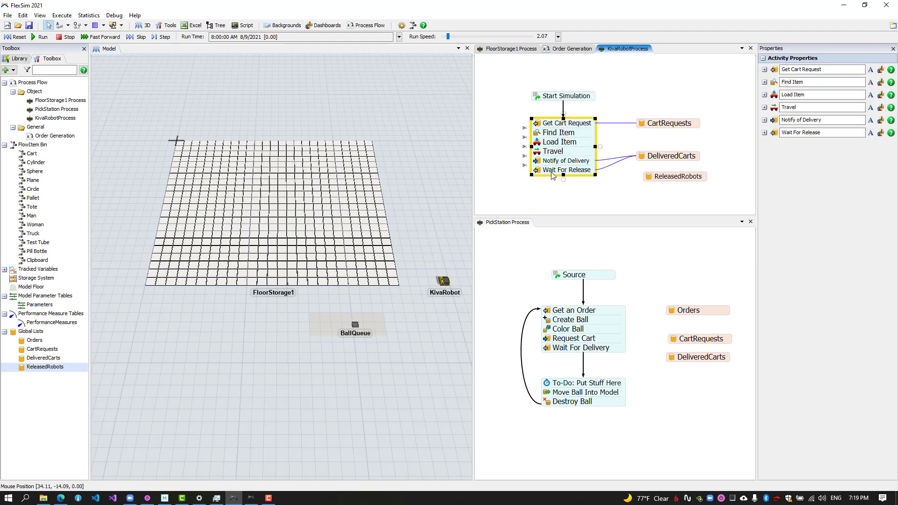
click(538, 170)
click(665, 199)
click(682, 177)
Enter WHERE Type = puller.Type as the Assign To value of Wait For Release.
drag(509, 174, 520, 149)
click(548, 145)
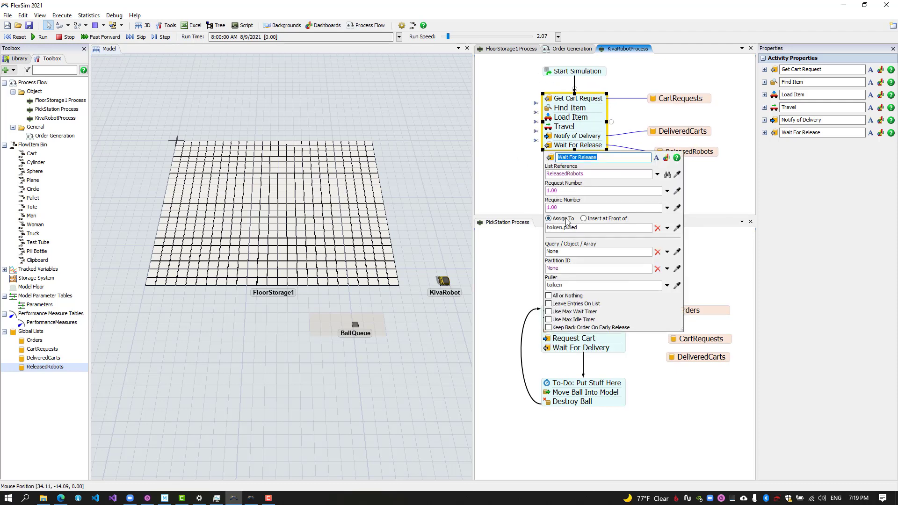
click(575, 227)
text(WH)
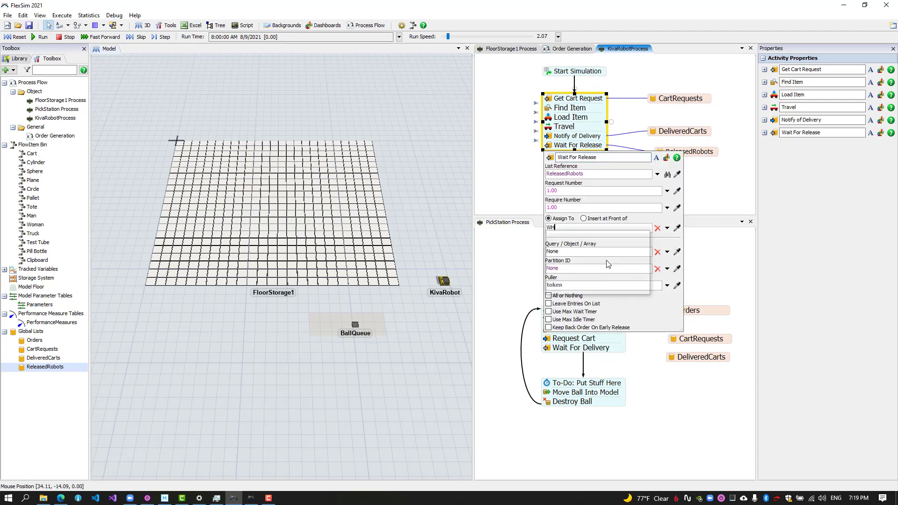
text(ERE Type = puller.)
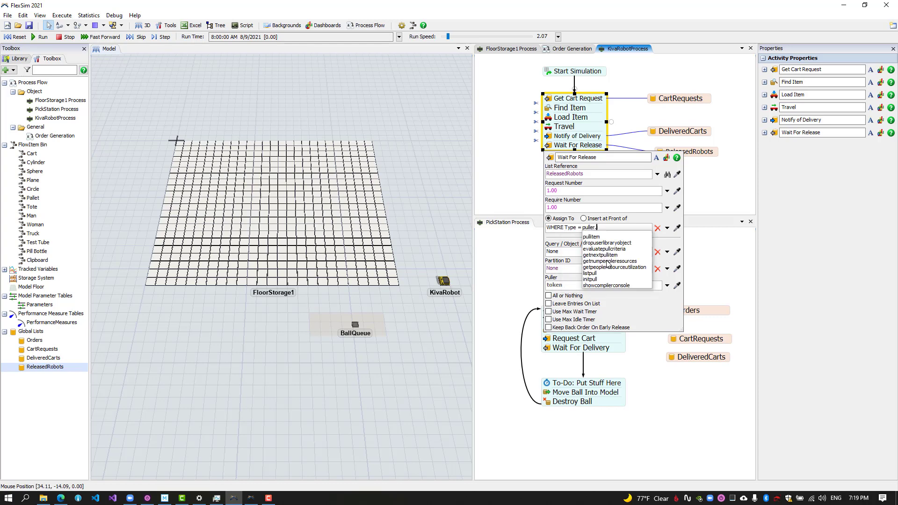
text(Type)
click(514, 198)
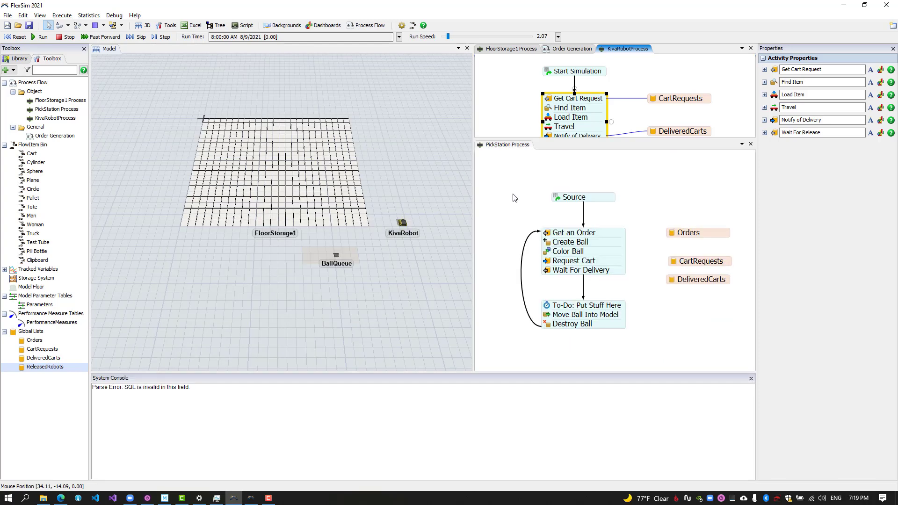
Set the query of Wait For Release to WHERE Type = puller.Type and its Assign To value back to token.pulled.
drag(551, 144, 552, 222)
double_click(578, 145)
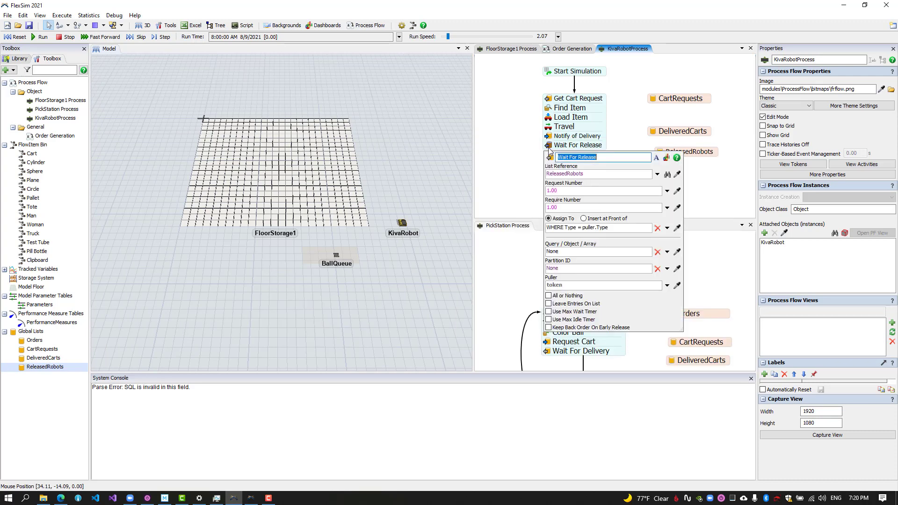
click(573, 228)
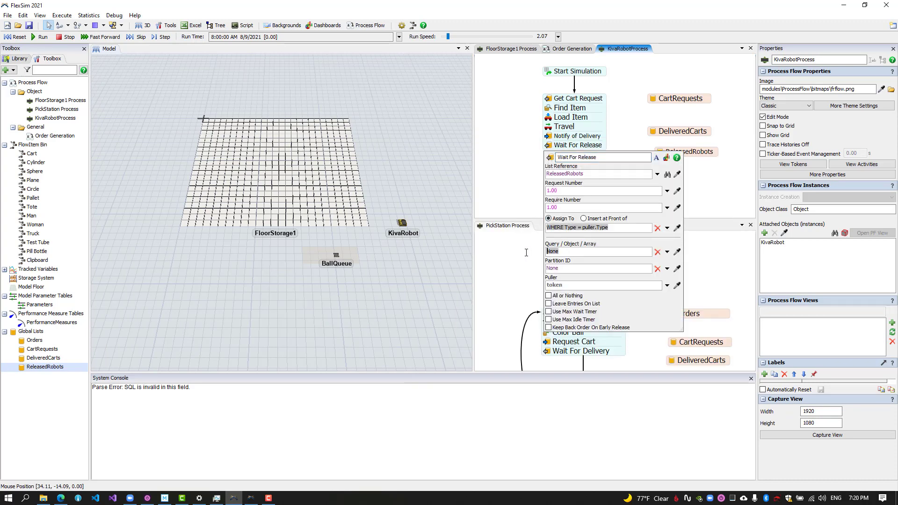
text(WHERE Type = puller.Type)
text(p)
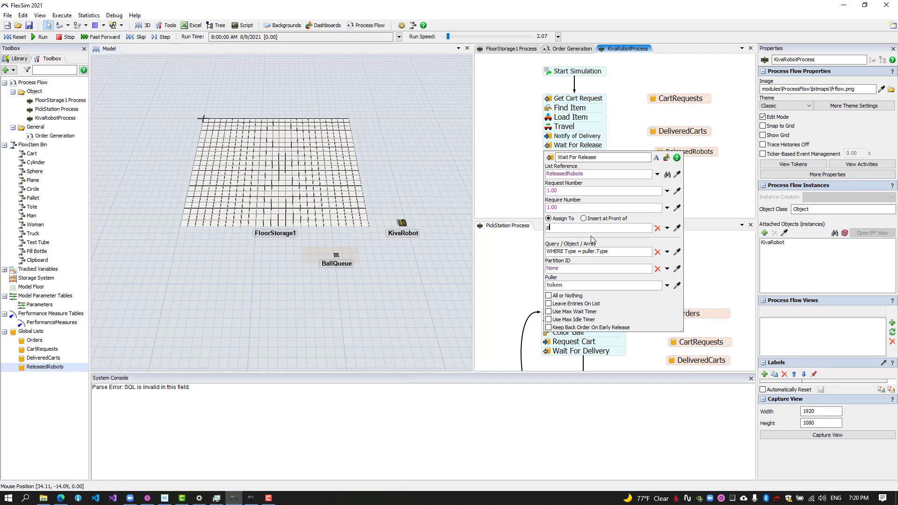
text(oken.pulled)
click(517, 188)
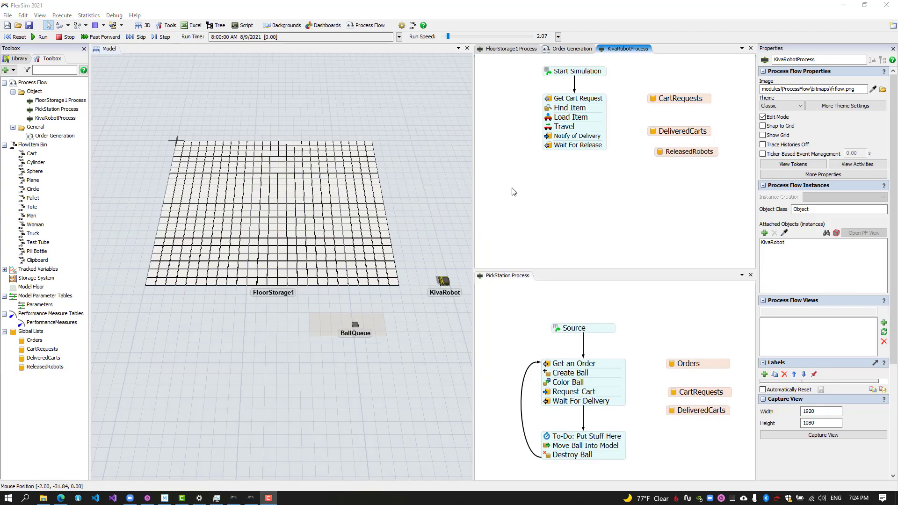
Connect Wait For Release back to Get Cart Request so the robot's activity block loops.
drag(544, 151, 543, 101)
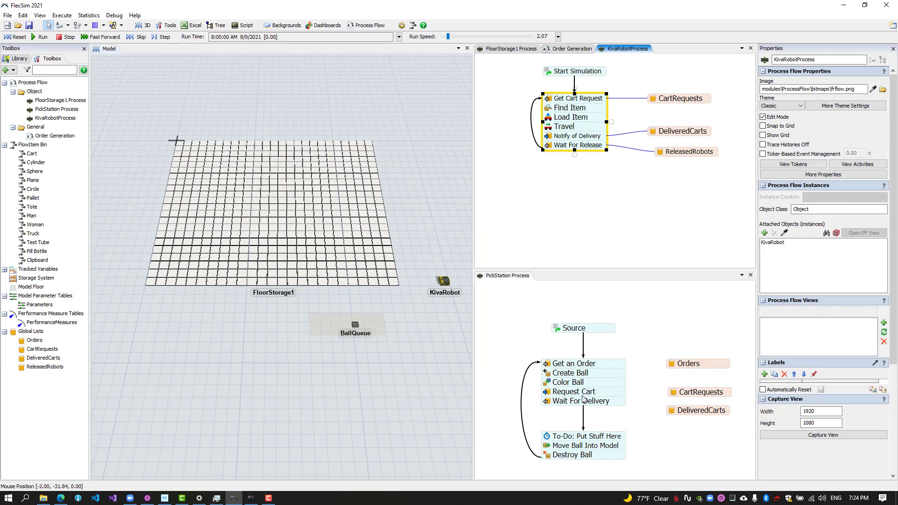
Insert a Push to List activity after To-Do: Put Stuff Here in the PickStation Process and rename it Release Robot.
click(565, 443)
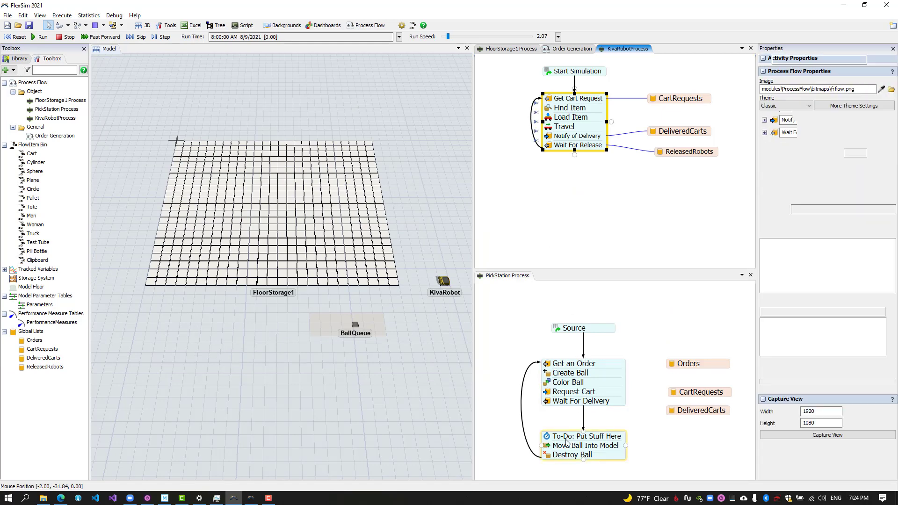
double_click(566, 445)
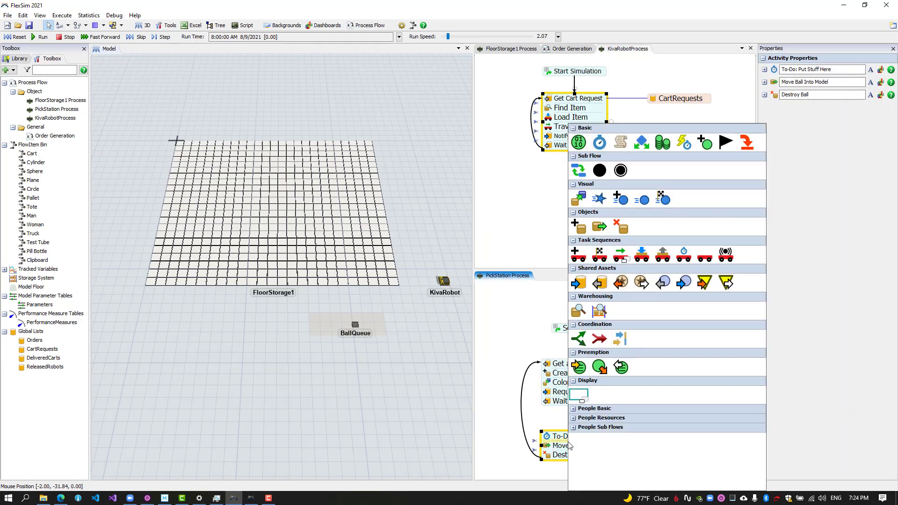
click(579, 283)
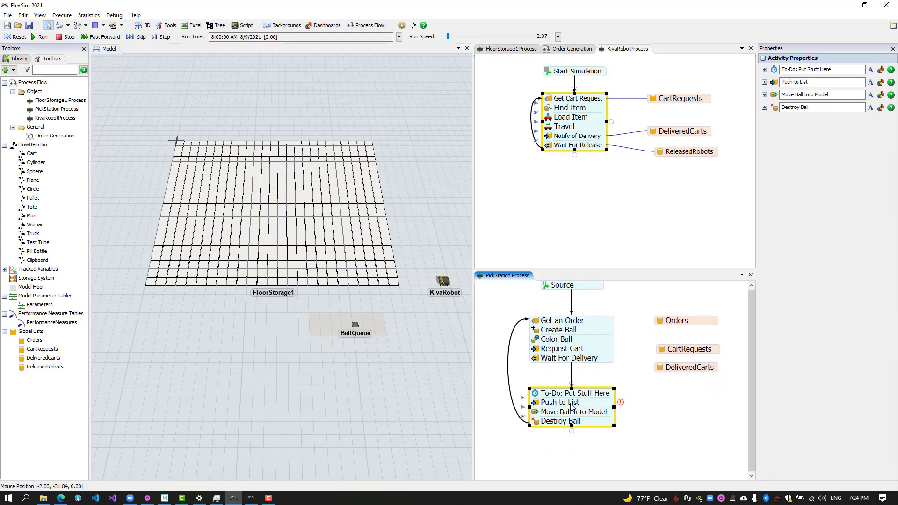
double_click(571, 407)
text(Relea)
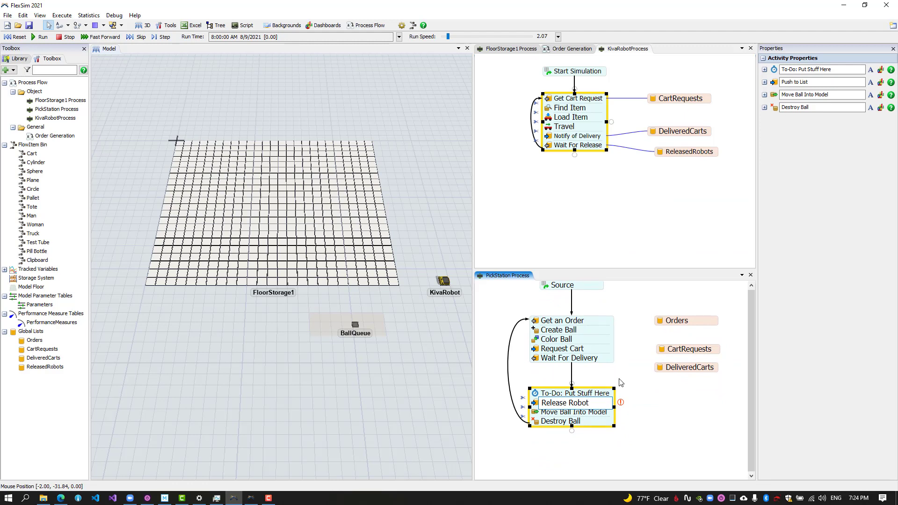
text(se Robot)
Add a List beside Release Robot in the PickStation Process and rename it ReleasedRobots.
double_click(662, 402)
click(665, 306)
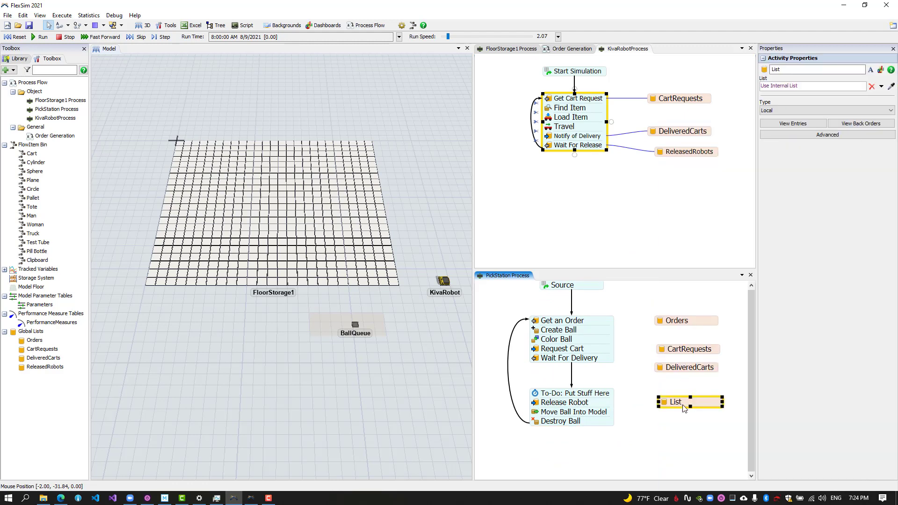
double_click(676, 403)
text(Released)
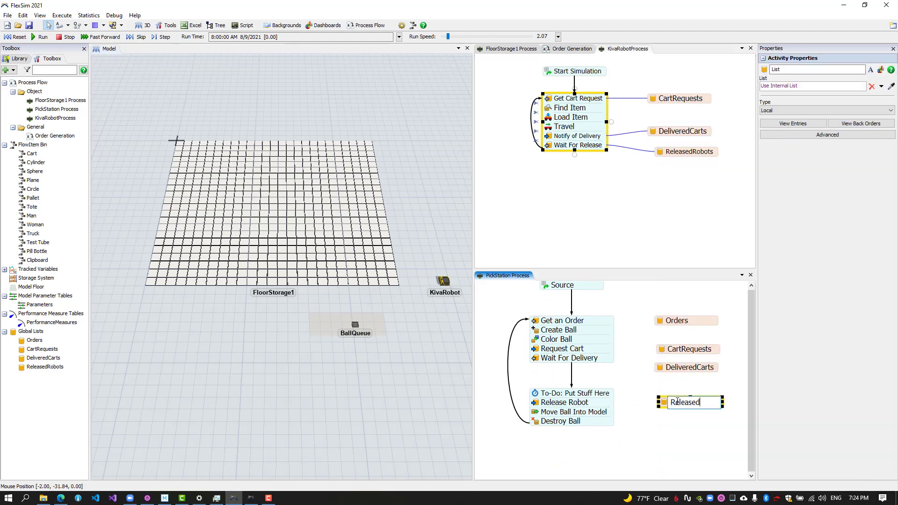
text(Robots)
key(Return)
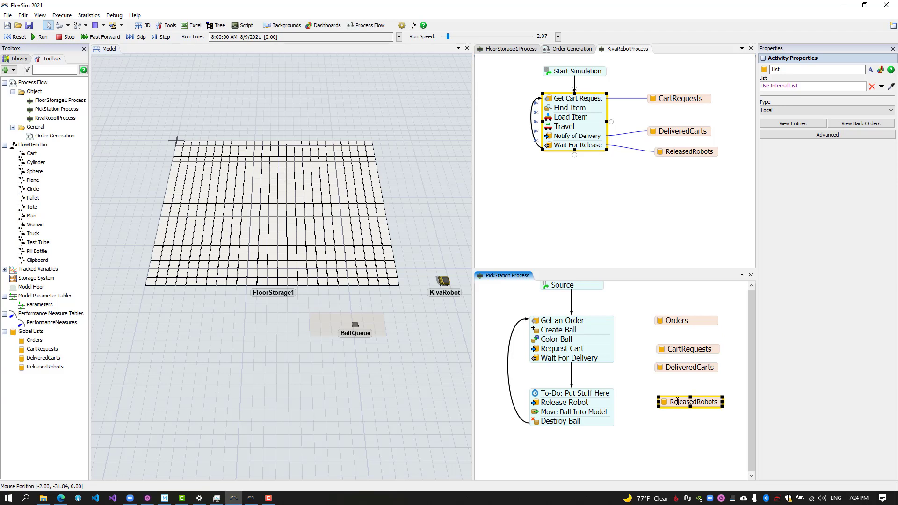
Point the PickStation Process ReleasedRobots list to the global list ReleasedRobots.
click(891, 86)
click(45, 367)
click(70, 373)
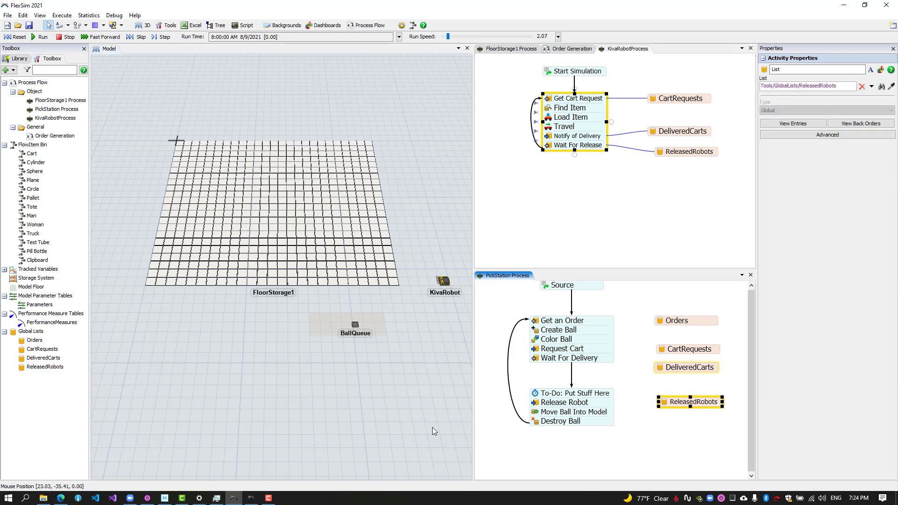
Link Release Robot to the ReleasedRobots list and set its Partition ID to current.
double_click(539, 403)
scroll(520, 394, down, 2)
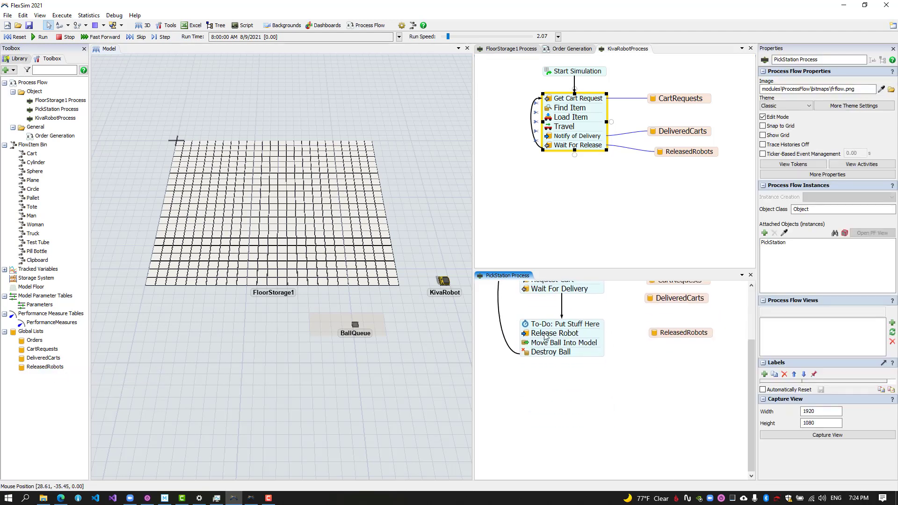
click(525, 335)
double_click(525, 335)
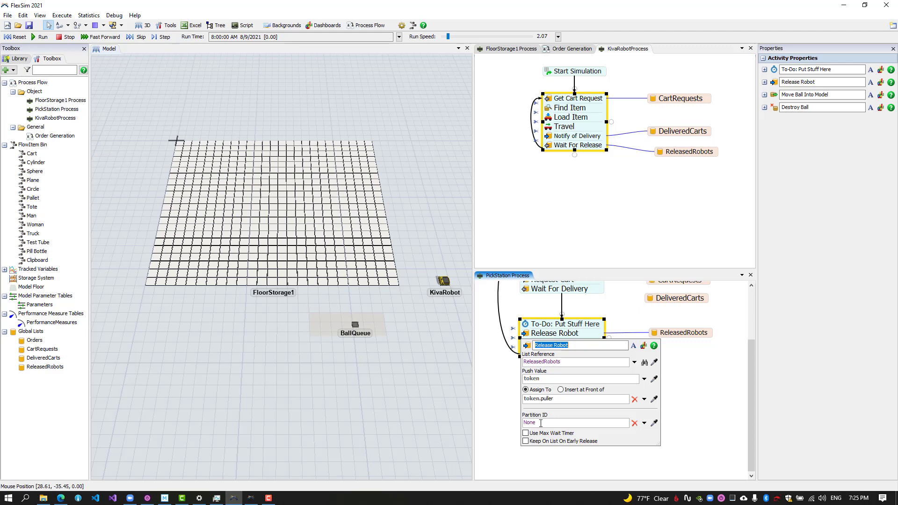
text(current)
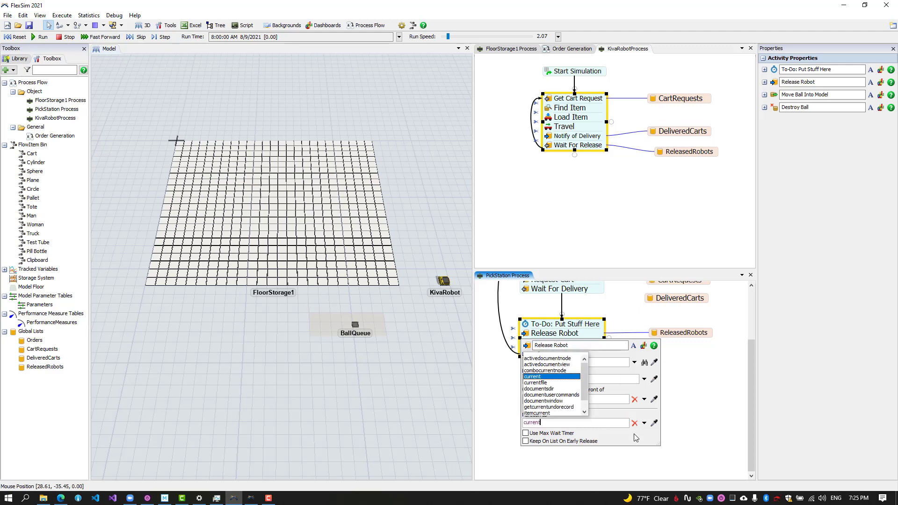
click(582, 220)
click(523, 299)
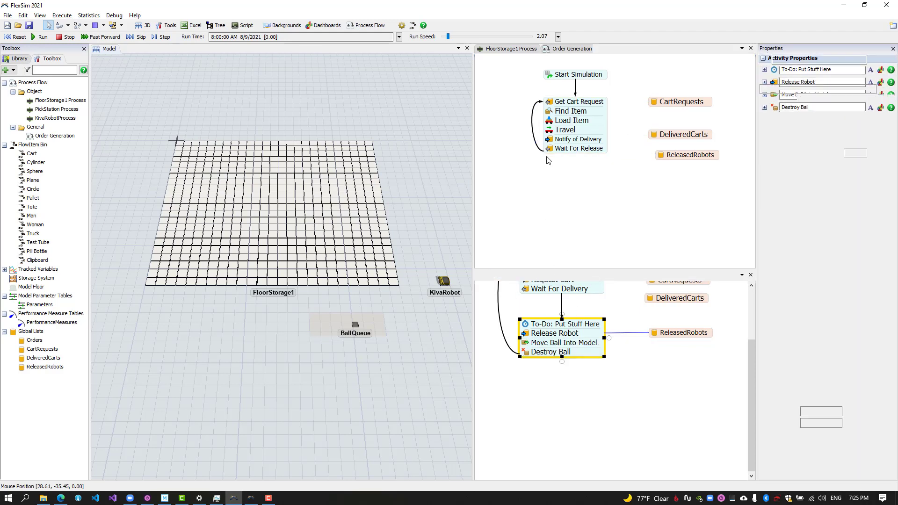
Set the Partition ID of Wait For Release in KivaRobotProcess to token.Station.
click(551, 149)
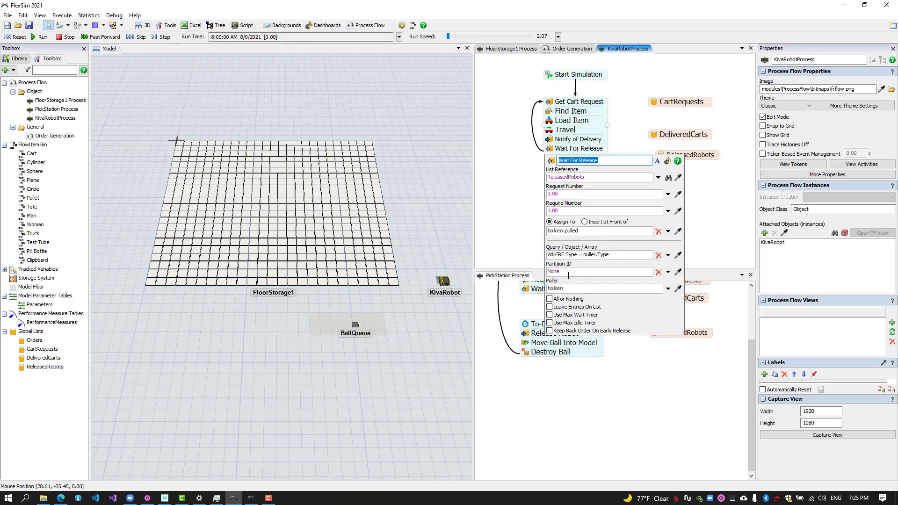
drag(570, 272, 545, 268)
text(token.Station)
click(516, 198)
Reset the model and run the simulation with the whole PickStation Process in view.
drag(516, 310, 527, 390)
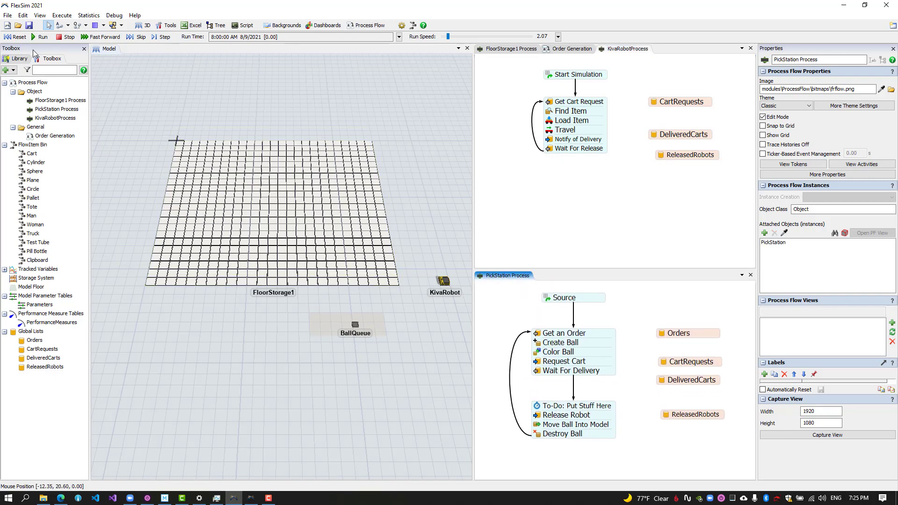
click(17, 36)
click(41, 37)
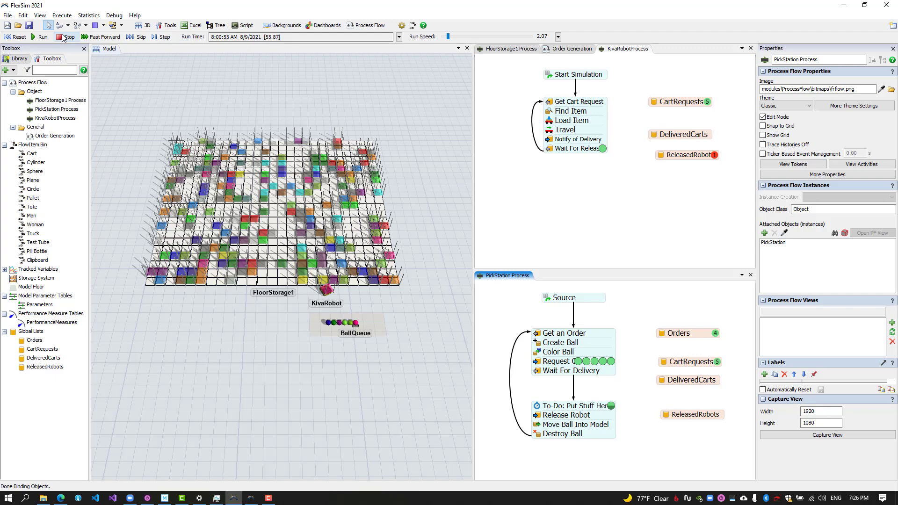
Examine the Delay Time expression of the To-Do: Put Stuff Here activity.
double_click(538, 407)
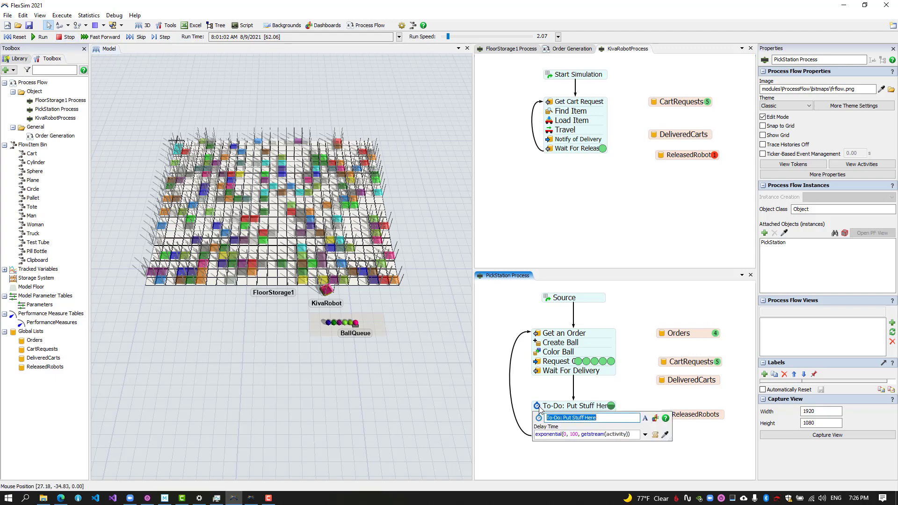
double_click(575, 434)
click(591, 455)
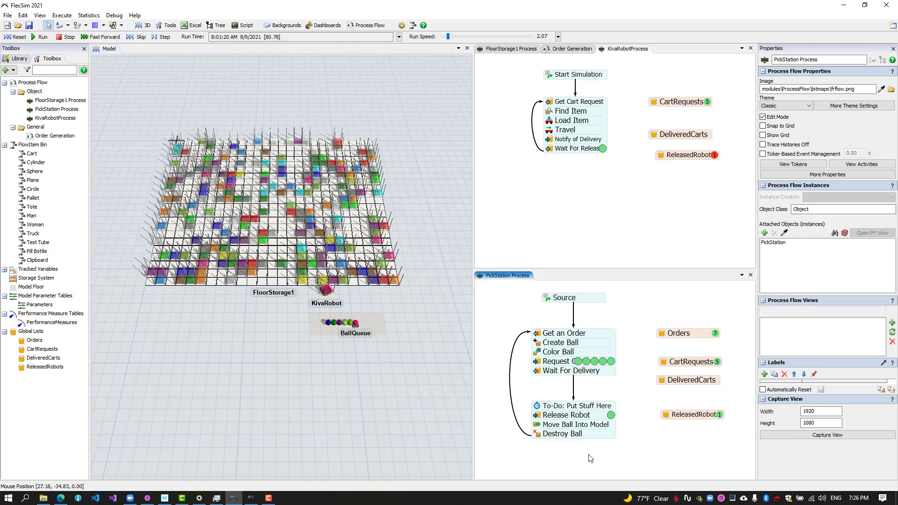
Link the ReleasedRobots list in KivaRobotProcess to the global ReleasedRobots list instead of its internal list.
click(687, 416)
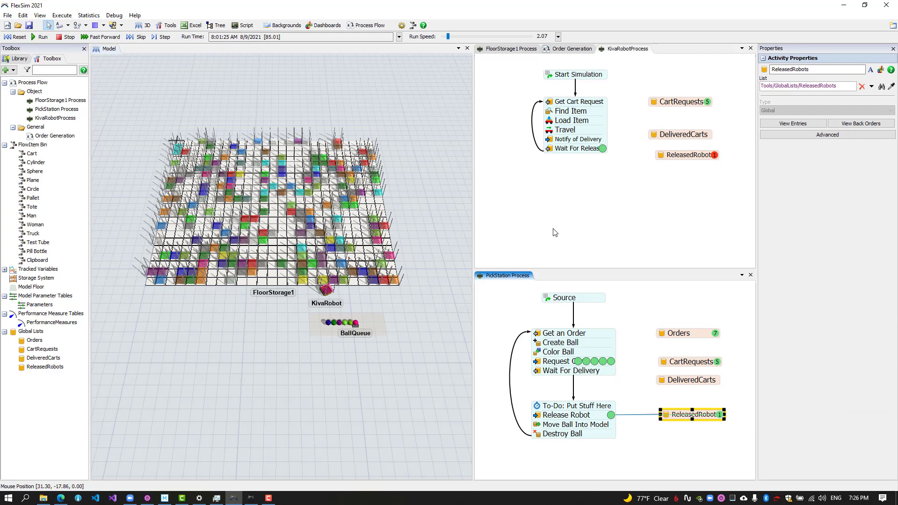
right_click(39, 367)
click(61, 384)
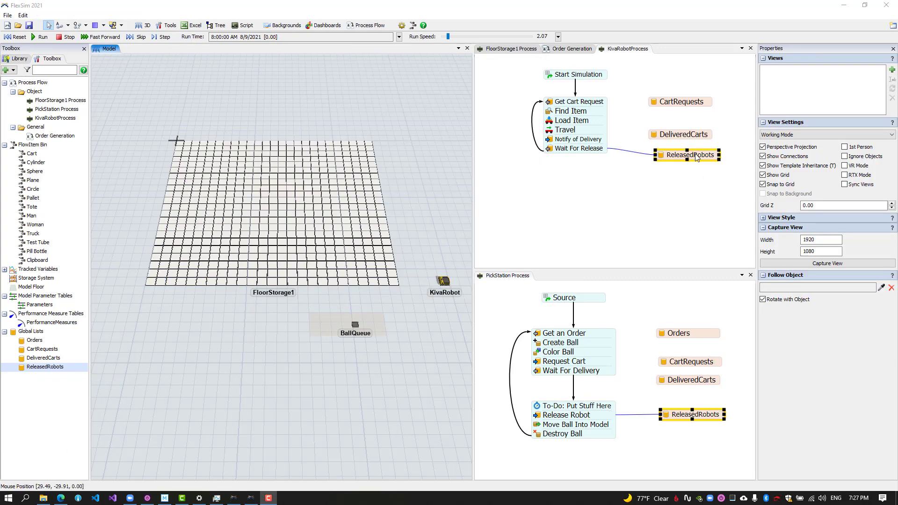
click(697, 157)
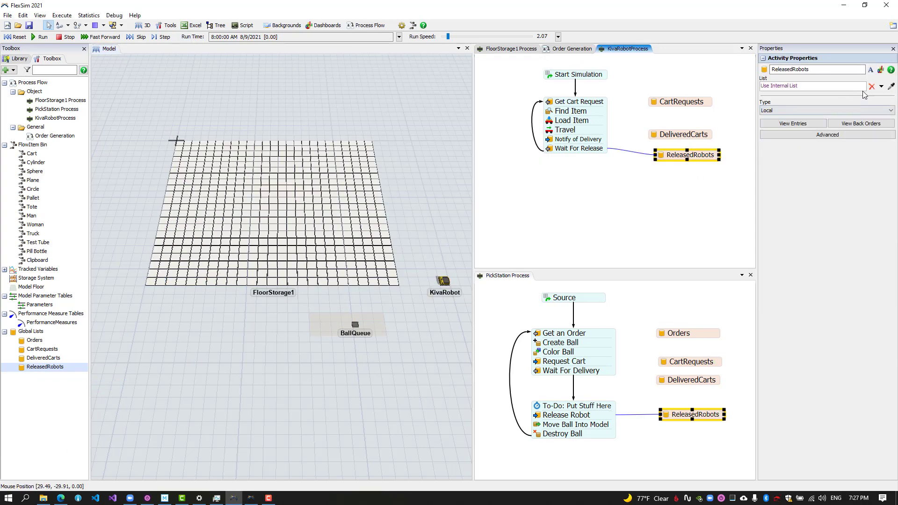
click(892, 88)
click(37, 368)
click(69, 376)
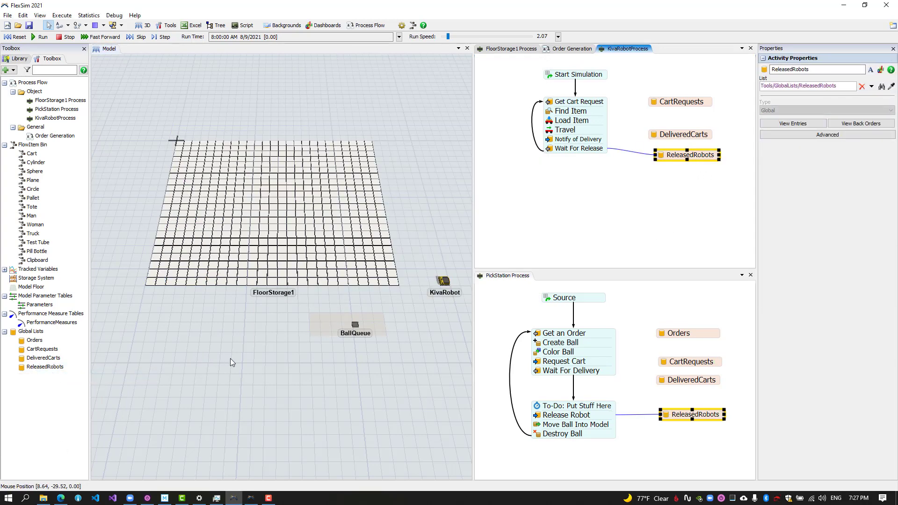
Run the simulation to check the robot's release from the pick station, and reset the model.
click(230, 359)
click(40, 36)
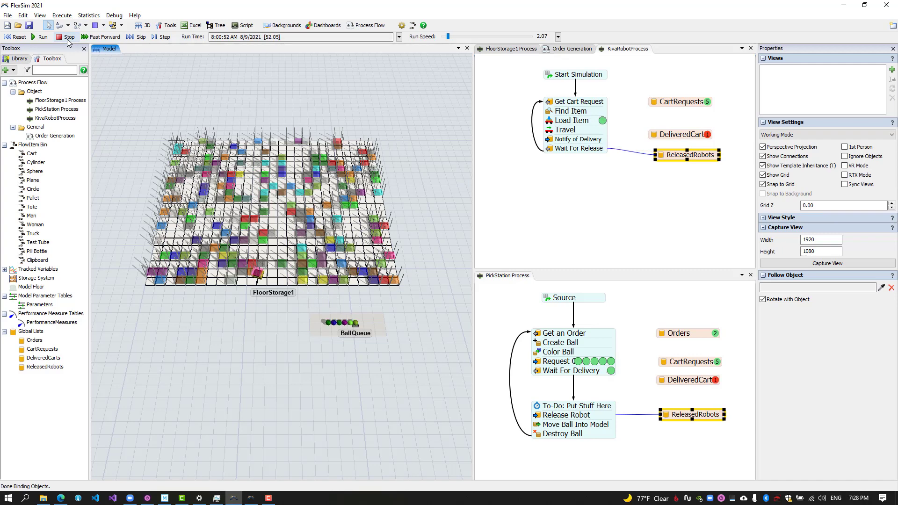
click(10, 36)
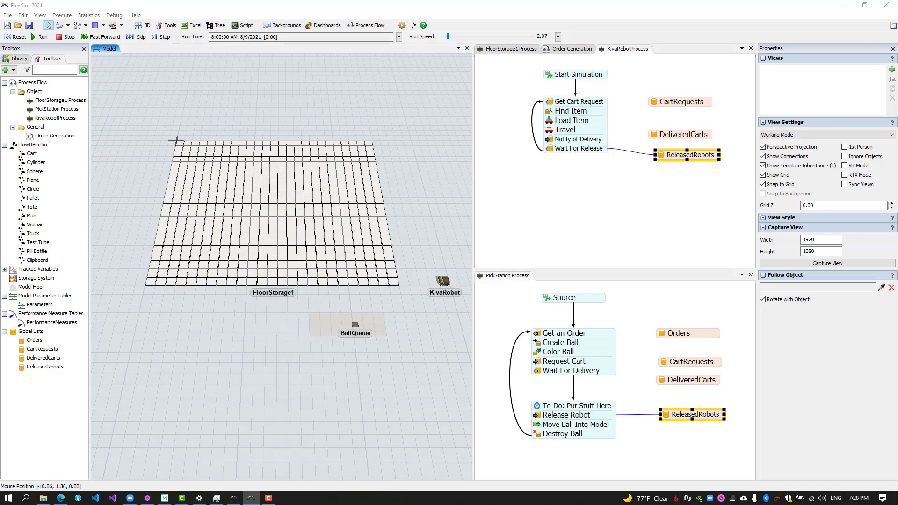
Add an Unload activity after Wait For Release in KivaRobotProcess and name it Put Back In Storage.
click(564, 155)
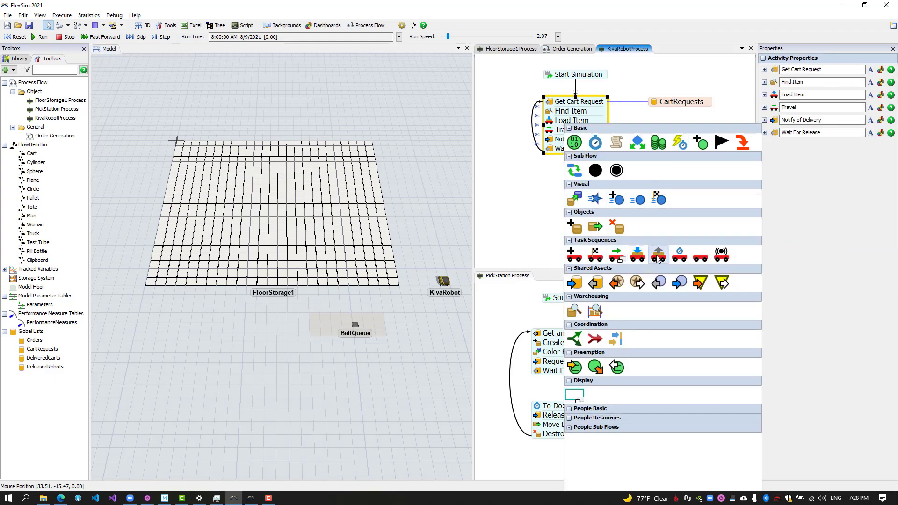
click(640, 260)
double_click(576, 159)
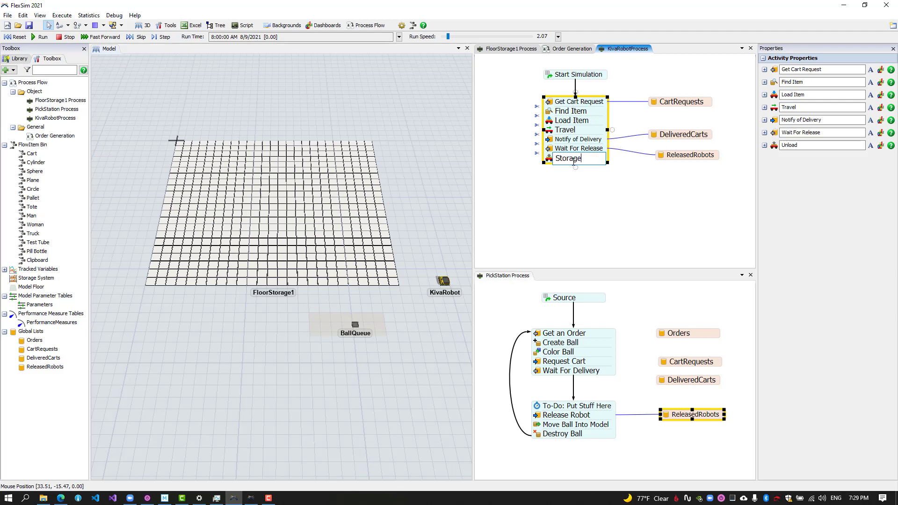
text(Put Back In Storage)
key(Return)
double_click(552, 159)
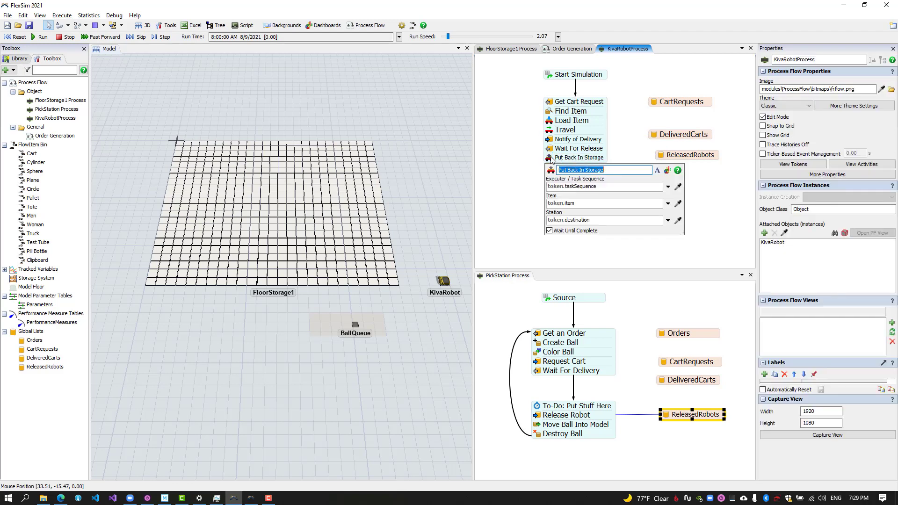
Insert an Assign Labels activity named Save FloorStorage after Find Item, setting the token's FloorStorage label to token.Item.up.
click(568, 116)
click(568, 123)
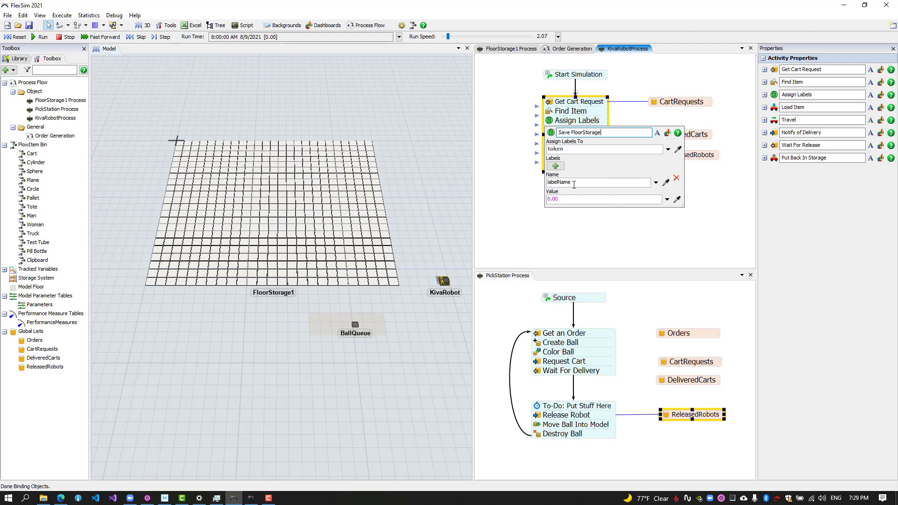
double_click(574, 183)
double_click(581, 203)
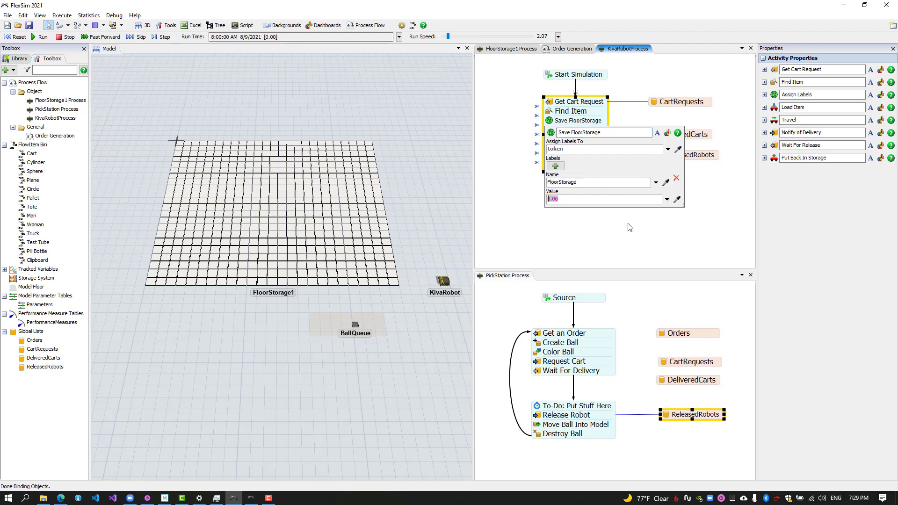
text(token.Item.up)
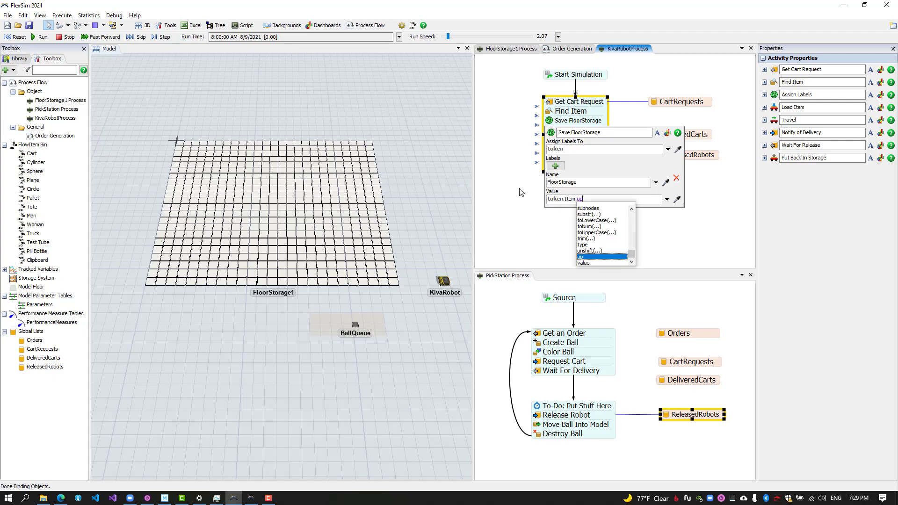
click(520, 192)
Set Put Back In Storage's executer to current, item to token.Item and station to token.FloorStorage, and loop the block back to Get Cart Request.
click(579, 167)
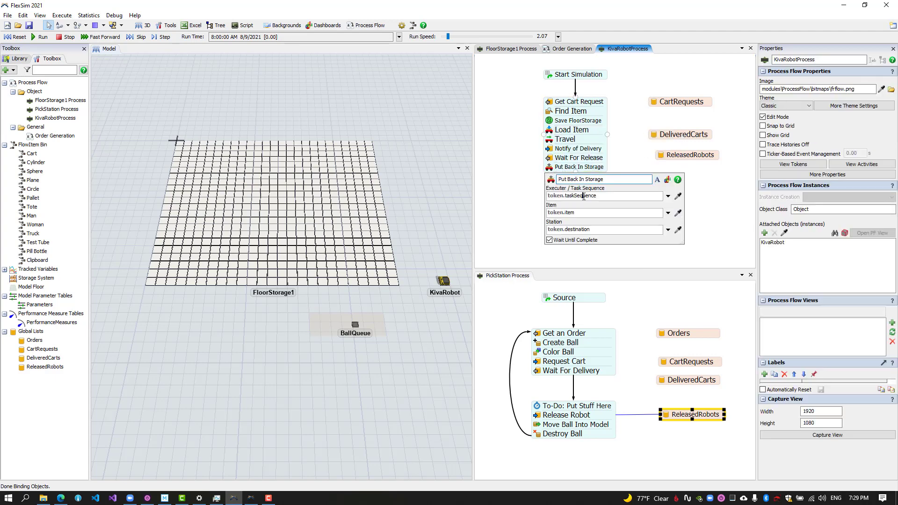
click(668, 196)
click(608, 293)
text(Item)
click(614, 231)
text(FloorStorage)
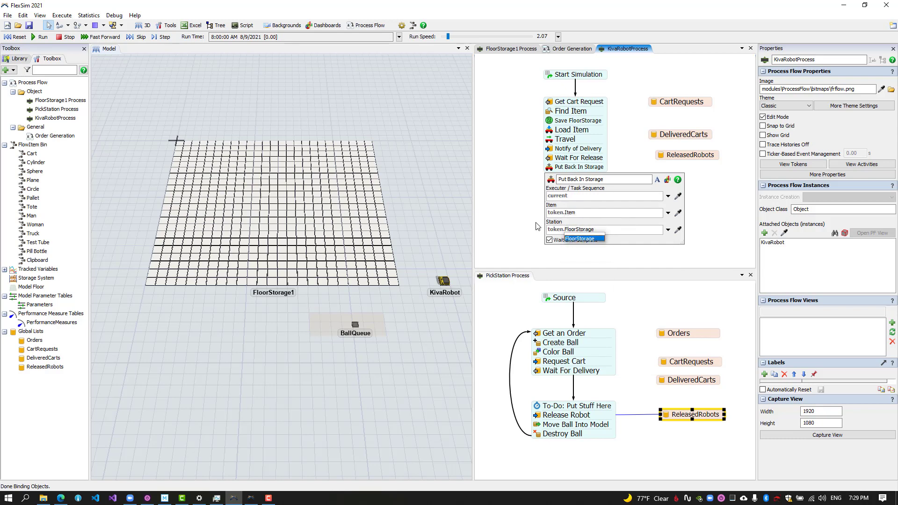
click(536, 226)
drag(543, 171, 545, 107)
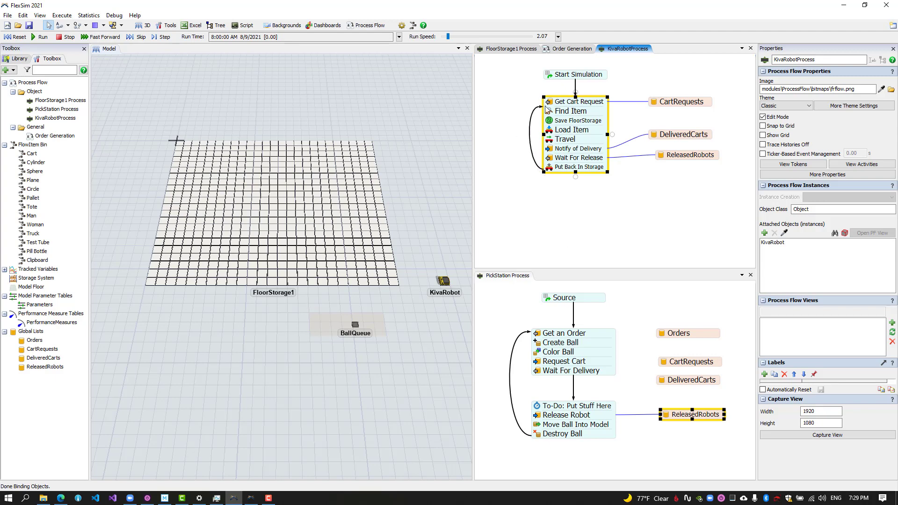
click(525, 185)
Reset and run the simulation, and move PickStation farther from FloorStorage1, to about X 16, Y -28.
click(16, 37)
click(40, 37)
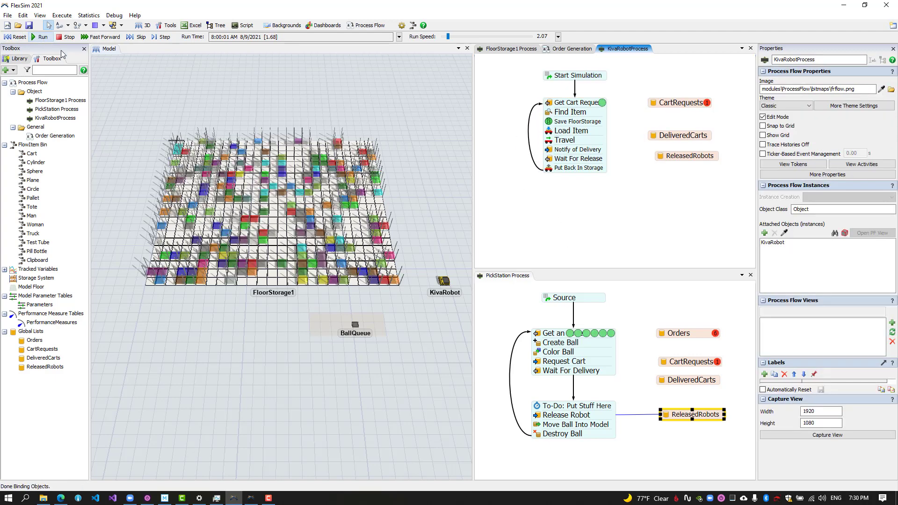
click(330, 358)
drag(328, 326, 328, 356)
click(261, 323)
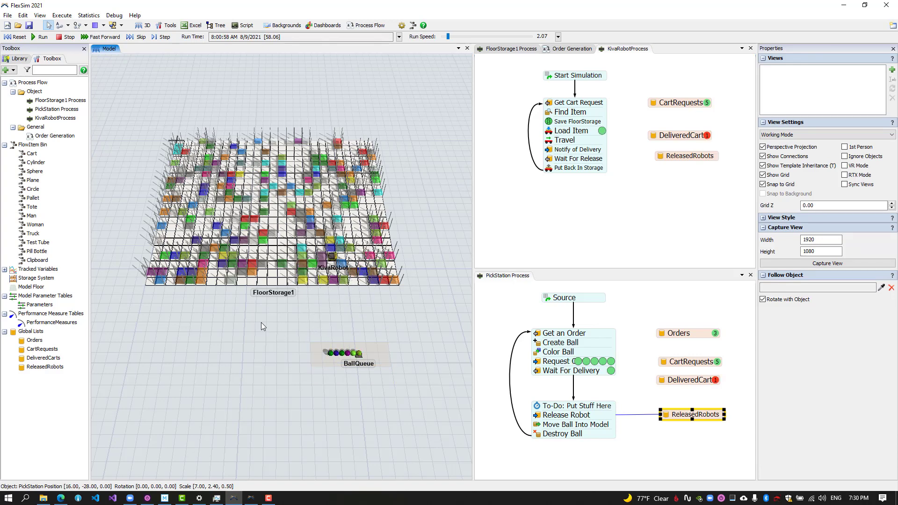
Step the running simulation forward to watch the robot's cart trips, stop it and reset the model.
right_drag(261, 321, 294, 394)
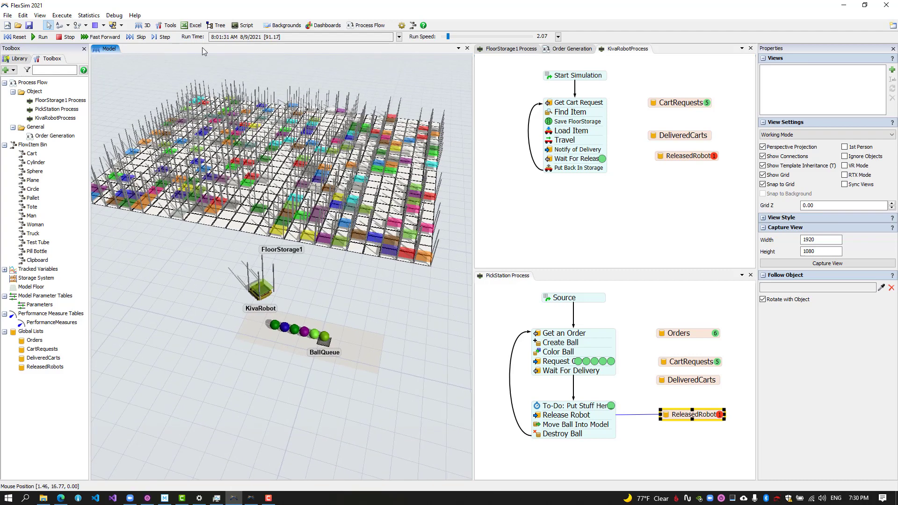
click(160, 37)
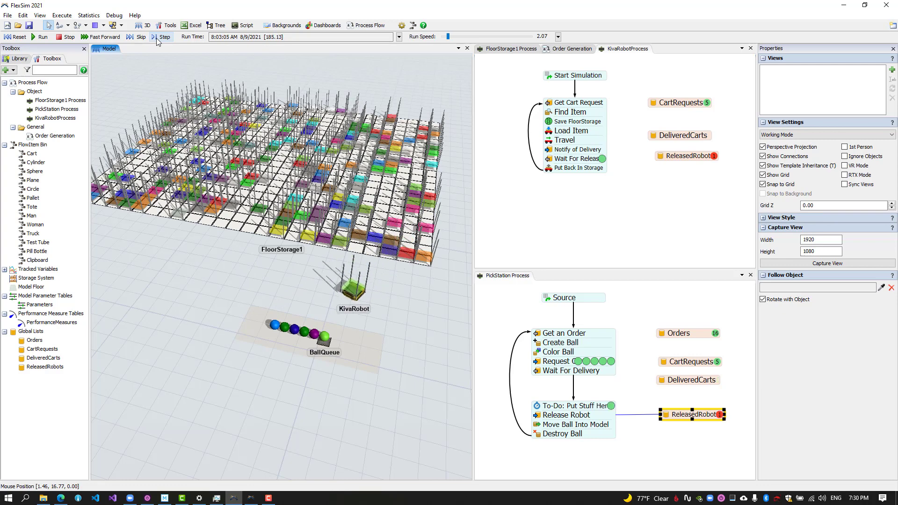
click(68, 42)
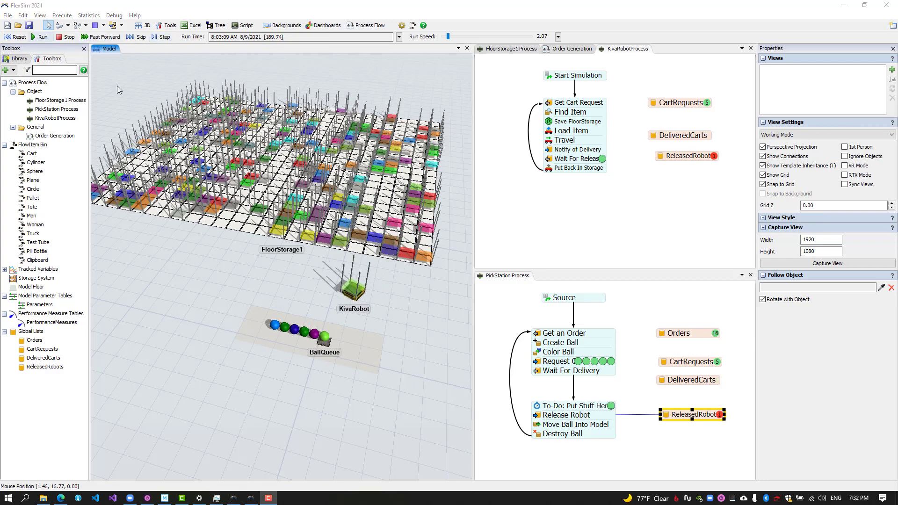
click(15, 37)
Create a template instance of PickStation and place it beside the original at about X 6, Y -28.
drag(219, 390, 241, 375)
click(290, 324)
click(823, 71)
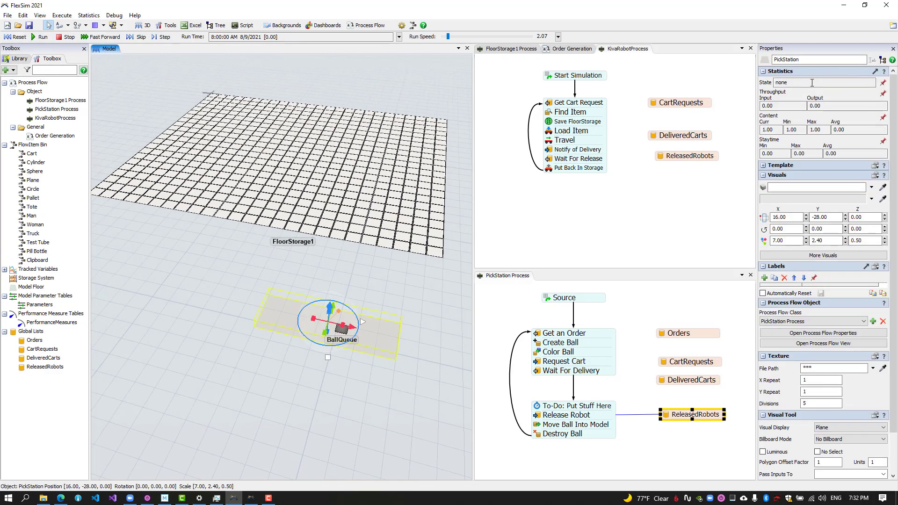
click(801, 72)
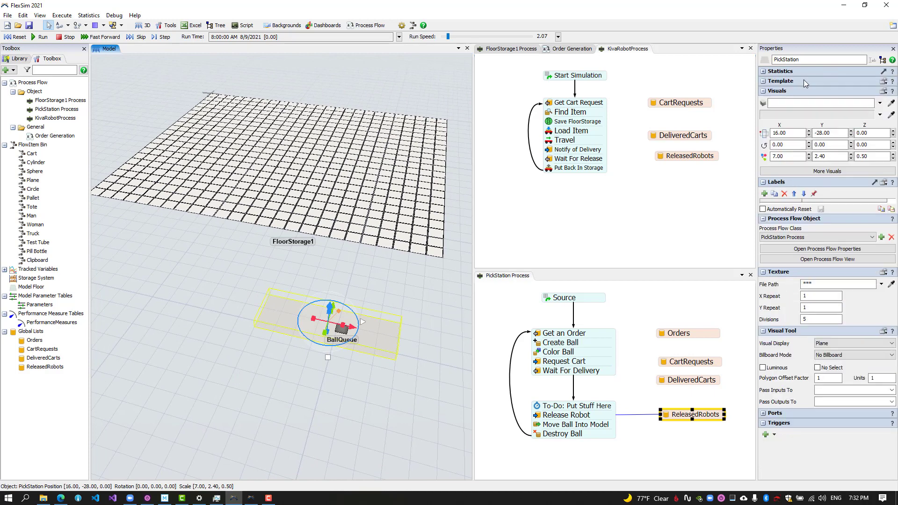
click(803, 81)
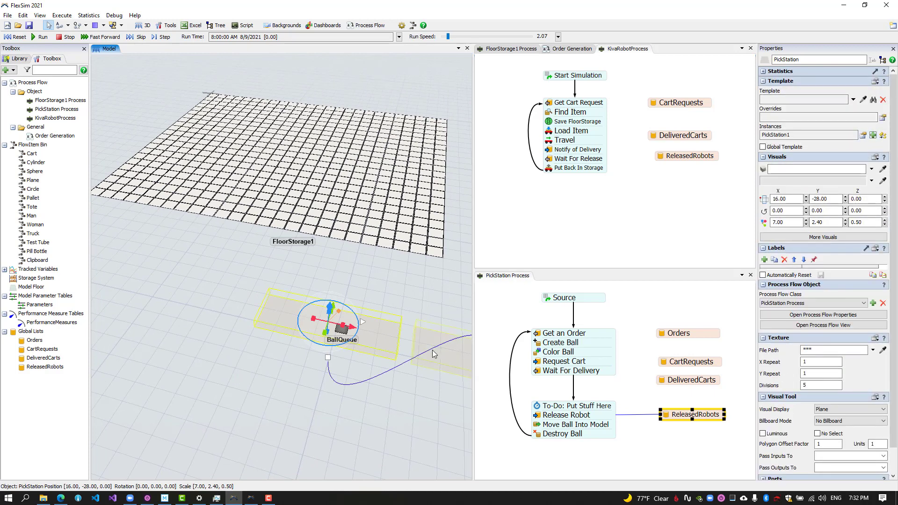
drag(432, 354, 110, 277)
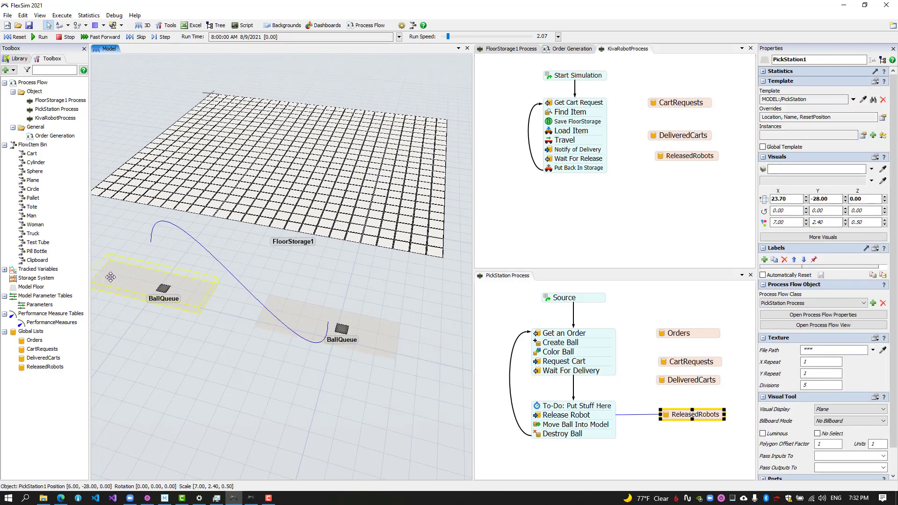
Create a template instance of KivaRobot and place it just behind the original robot.
drag(253, 259, 122, 249)
click(385, 257)
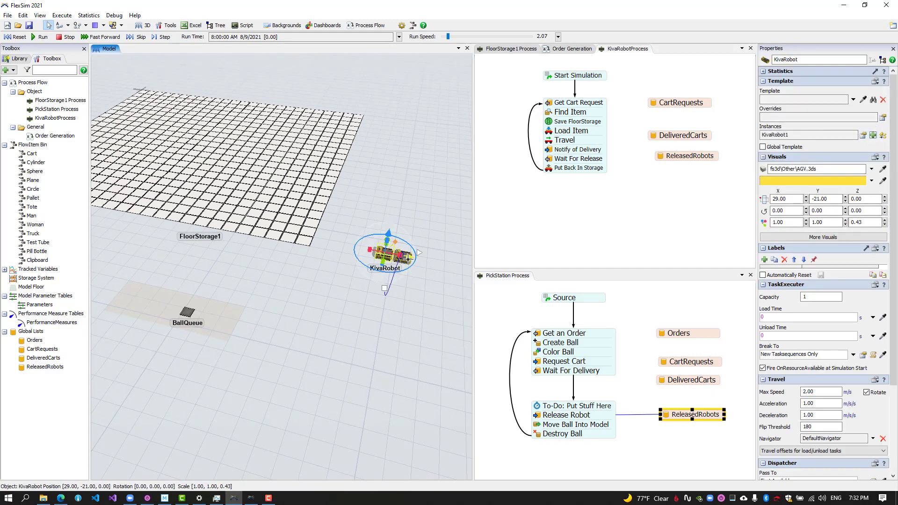
click(389, 228)
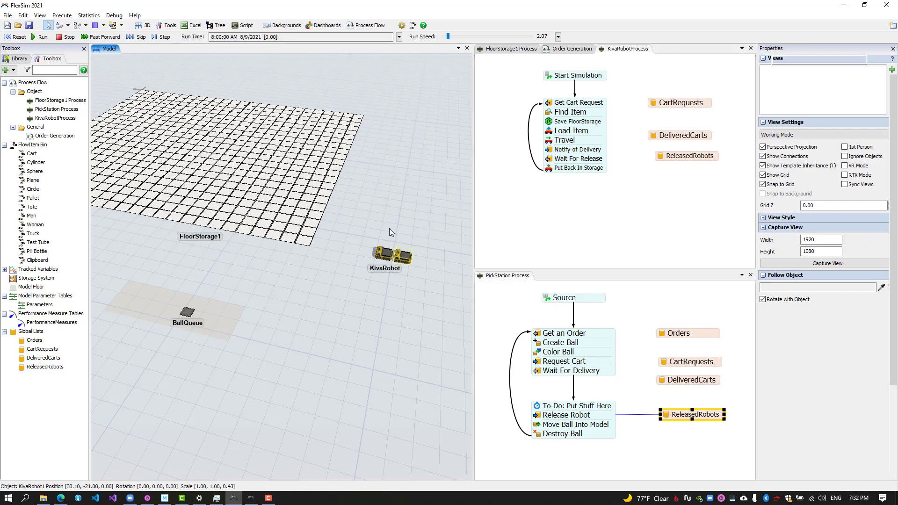
drag(404, 257, 391, 226)
Reset and run the simulation with both robots and both pick stations in view, and reset the model again.
right_drag(350, 291, 356, 291)
drag(282, 300, 399, 284)
right_drag(400, 285, 278, 209)
click(16, 37)
click(40, 37)
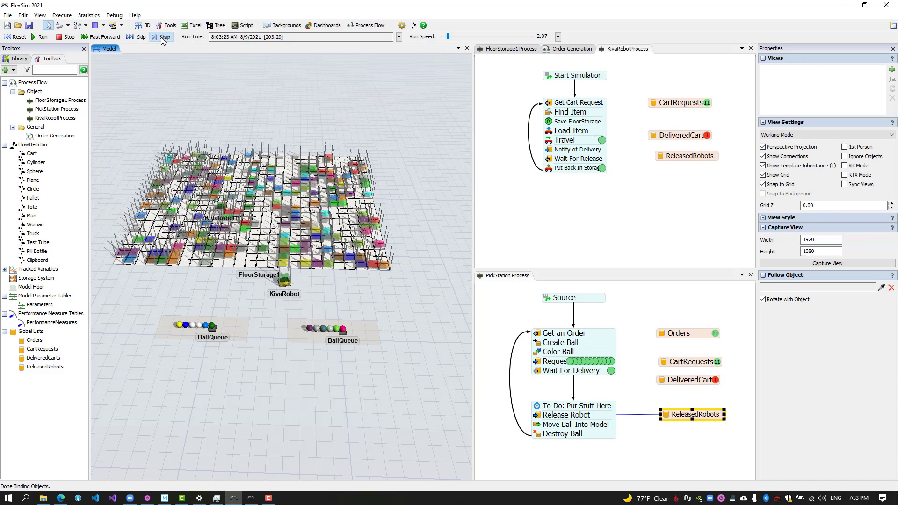
click(15, 37)
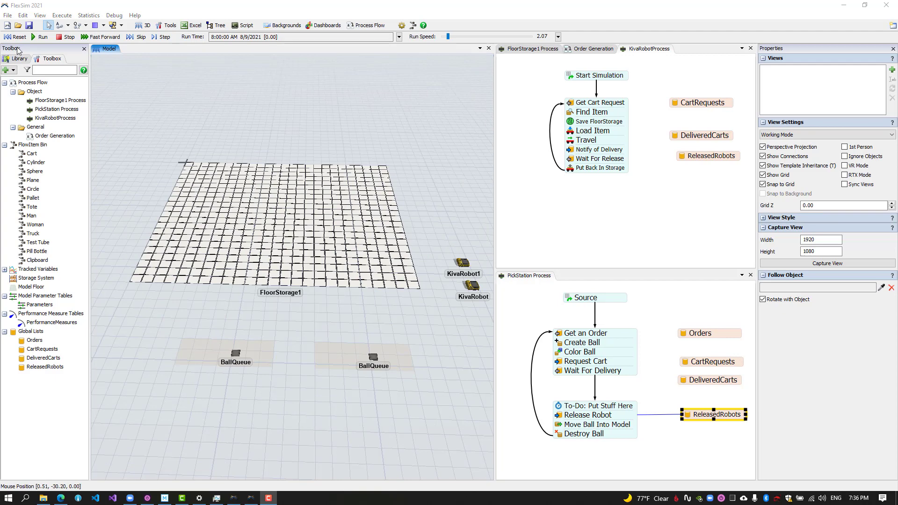
Draw an A* Navigation divider along the left side of FloorStorage1, from beyond its far corner to past the pick stations.
click(19, 58)
scroll(46, 376, down, 3)
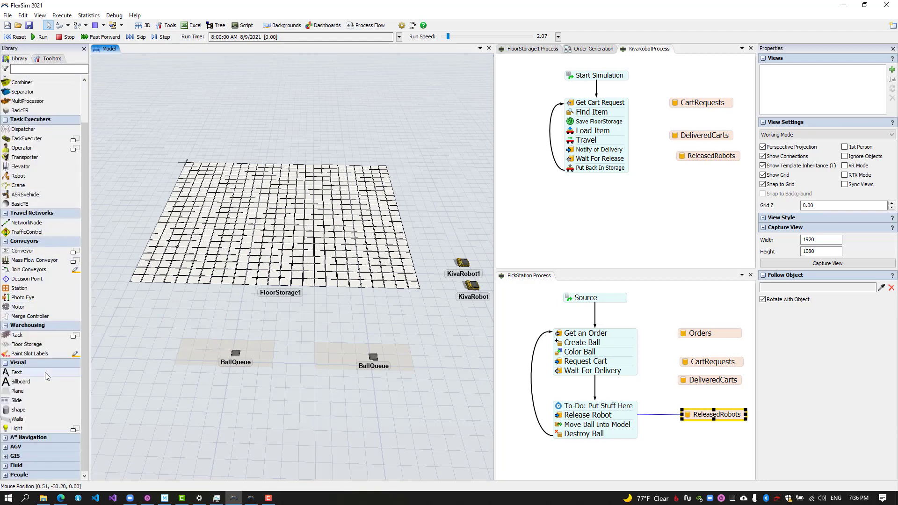
click(34, 438)
click(28, 401)
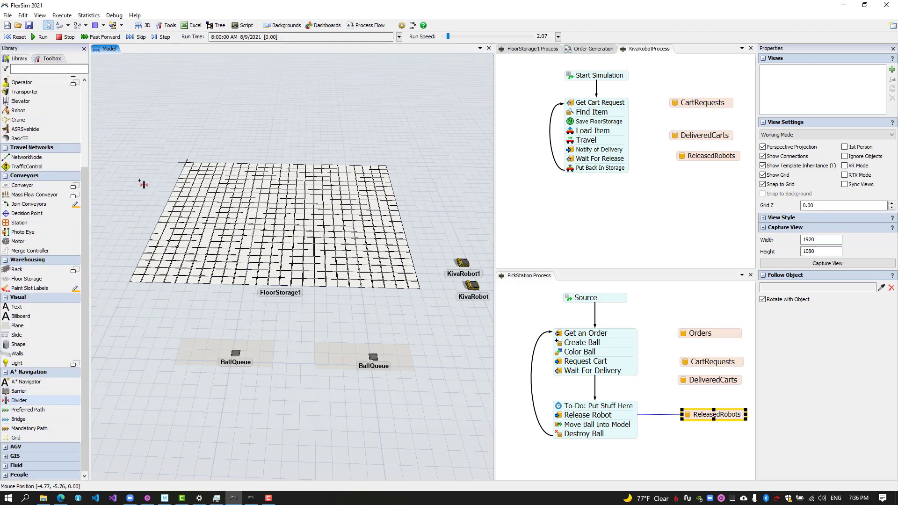
click(161, 151)
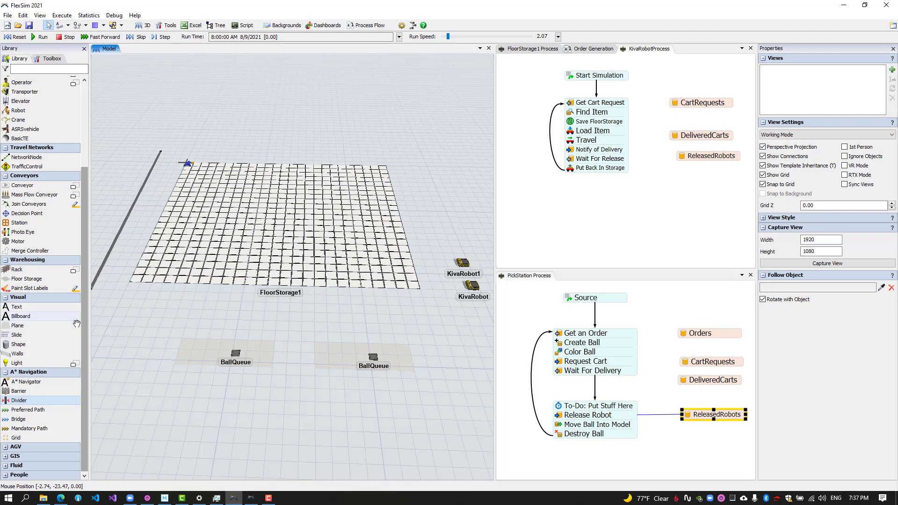
click(96, 381)
key(Escape)
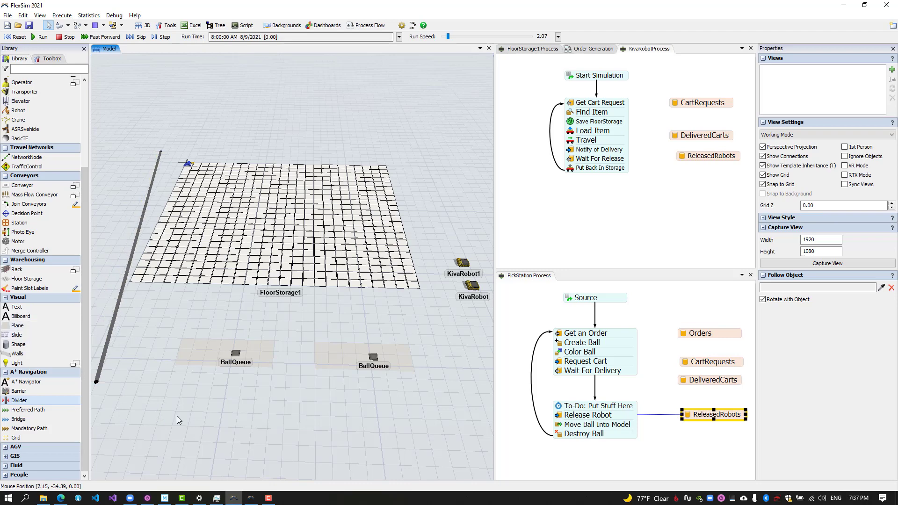
Draw a second A* divider along the right side of FloorStorage1, running outside the two Kiva robots and past the pick stations.
drag(115, 392, 157, 371)
drag(235, 394, 152, 377)
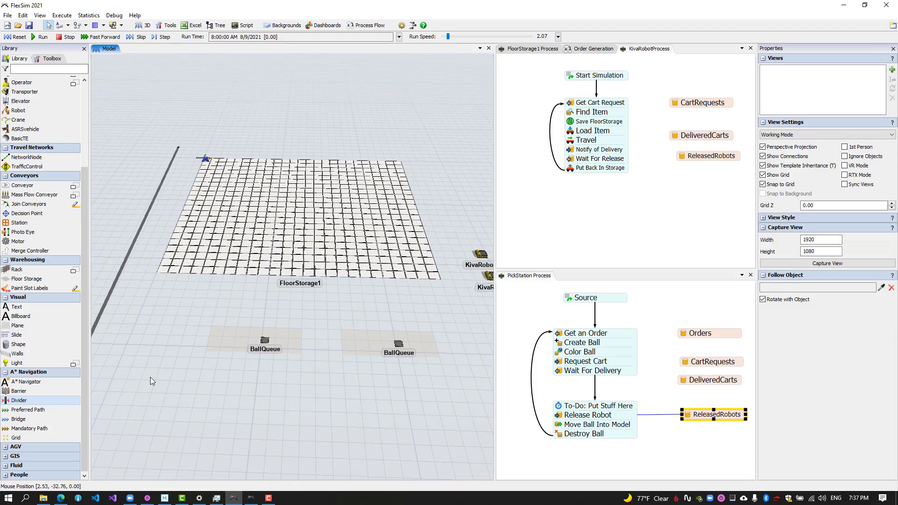
drag(268, 436, 212, 441)
click(21, 402)
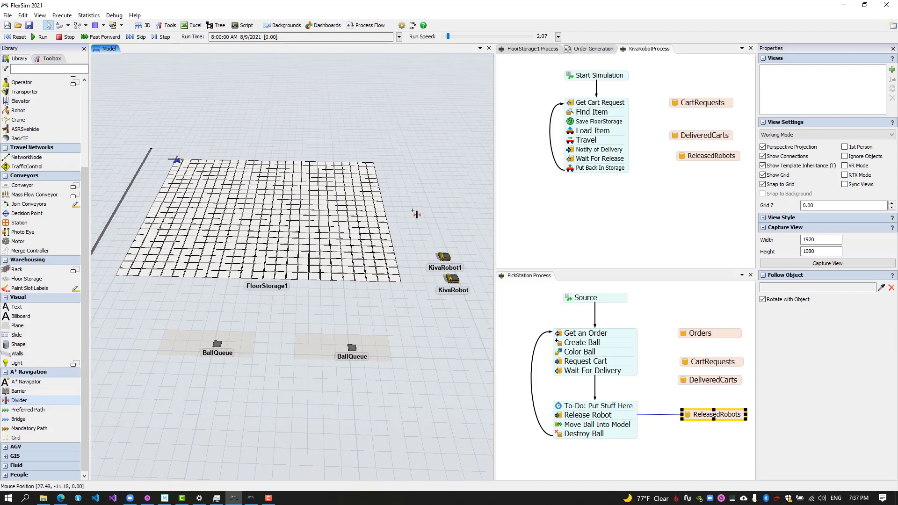
click(447, 153)
click(480, 362)
key(Escape)
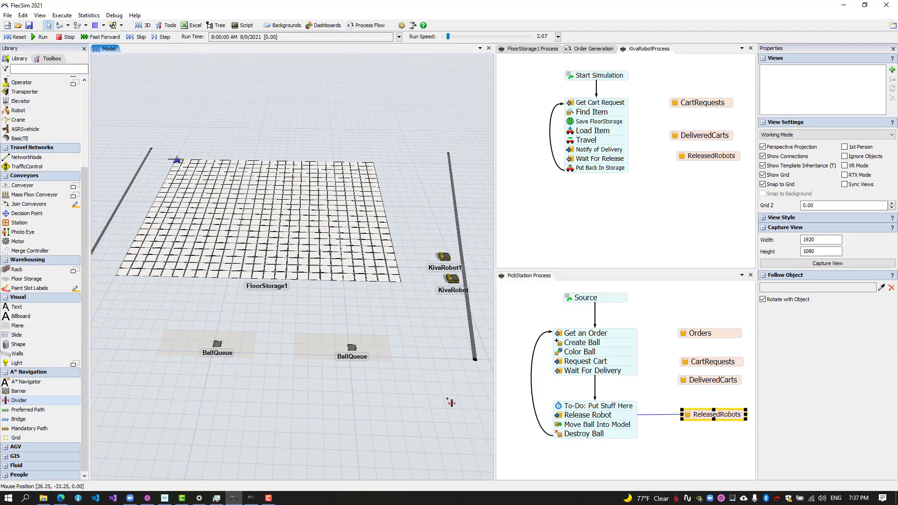
Move the near end of the right A* divider outward to about X 33, Y -29, and place the AStarNavigator beside its far end.
drag(440, 403, 390, 406)
drag(431, 361, 485, 355)
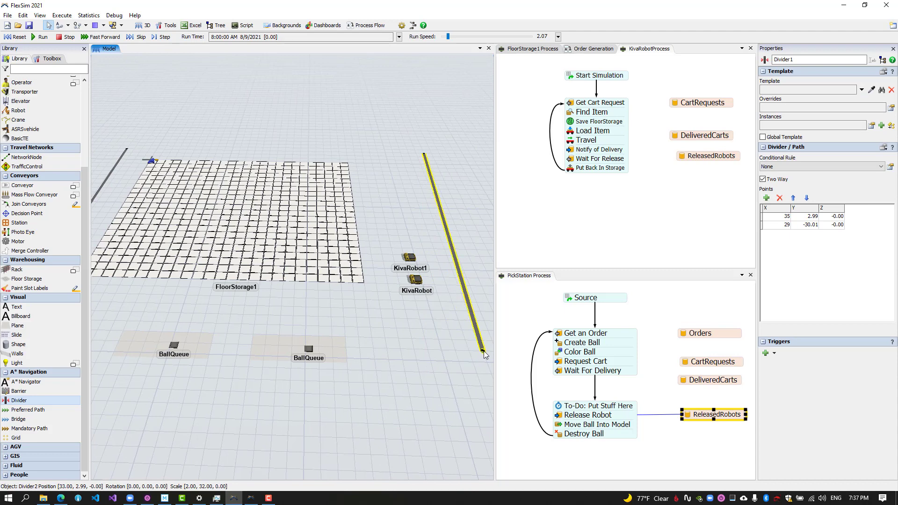
drag(353, 392, 419, 377)
drag(192, 154, 453, 155)
drag(418, 197, 288, 214)
click(366, 377)
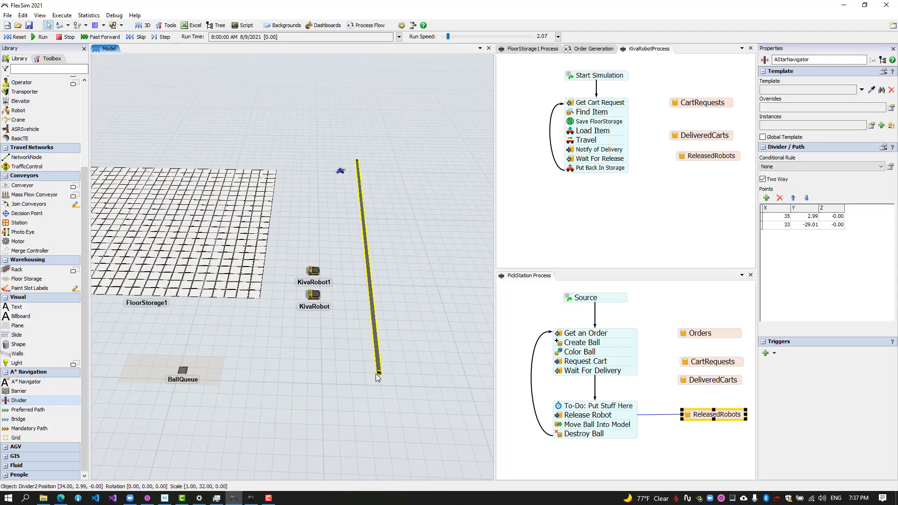
drag(343, 274, 355, 303)
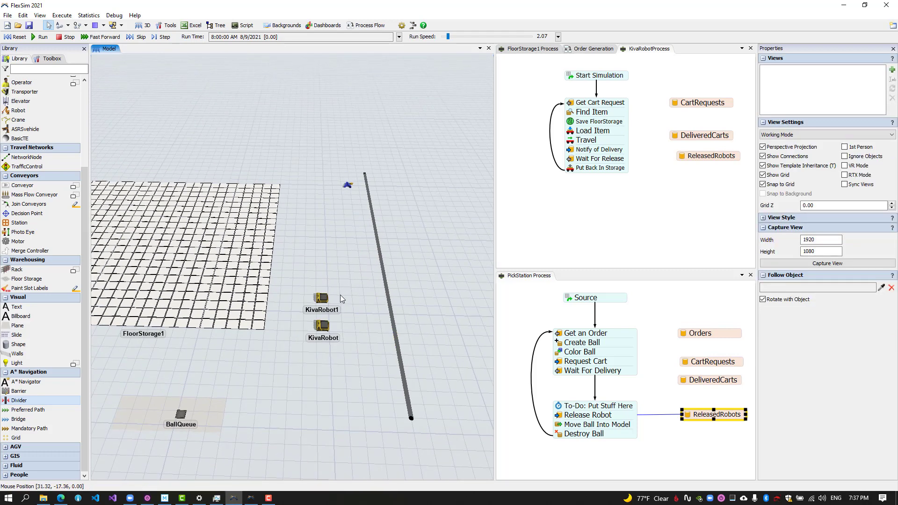
Connect KivaRobot1 and KivaRobot to the AStarNavigator.
click(322, 297)
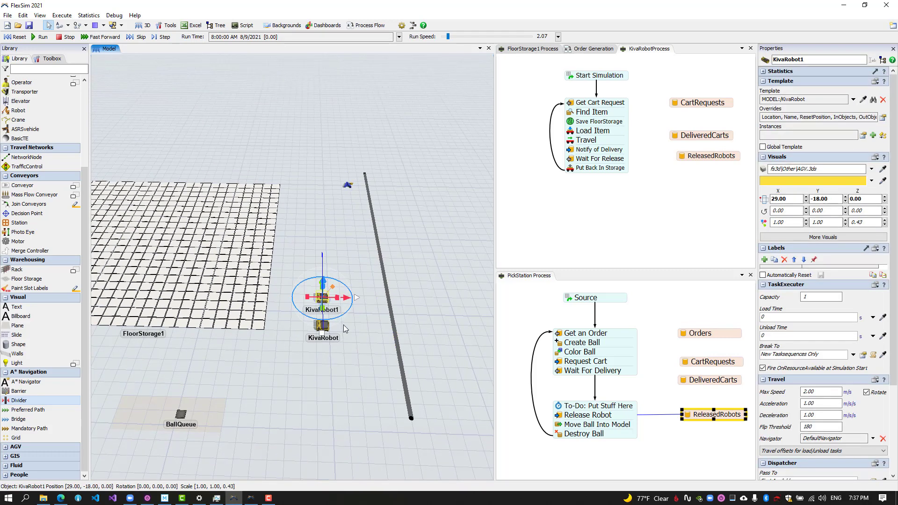
drag(340, 343, 326, 349)
key(a)
click(312, 333)
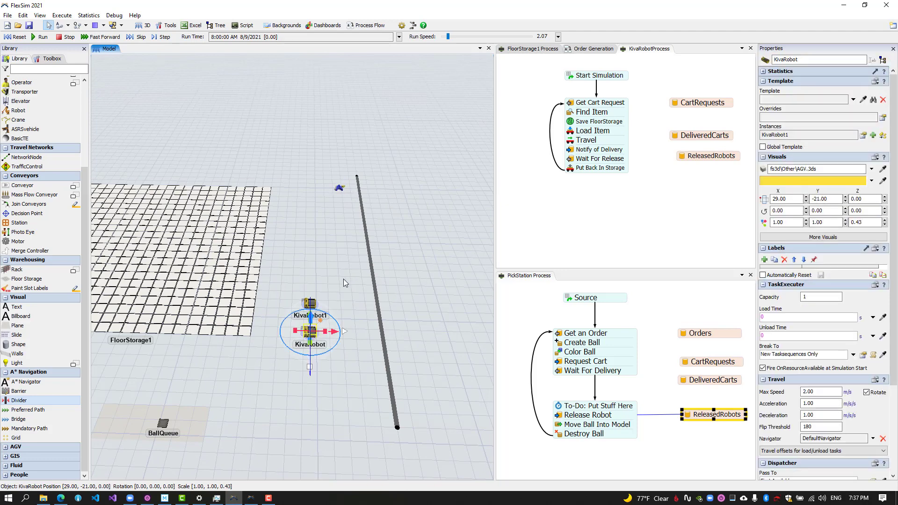
drag(344, 282, 330, 313)
key(a)
click(329, 206)
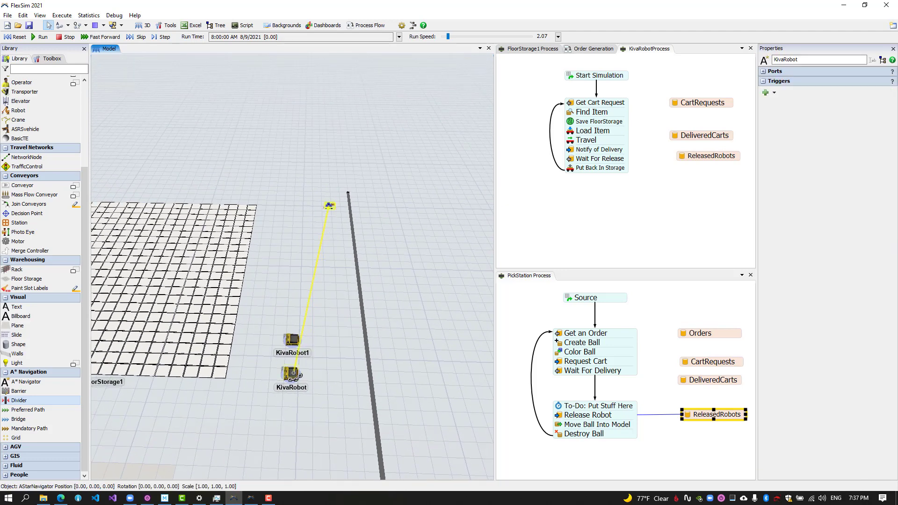
click(293, 372)
Set the A* Navigator's path routing to Right Angles Only and enable Stop for Turns.
drag(334, 260, 396, 386)
scroll(352, 379, down, 3)
scroll(391, 376, down, 3)
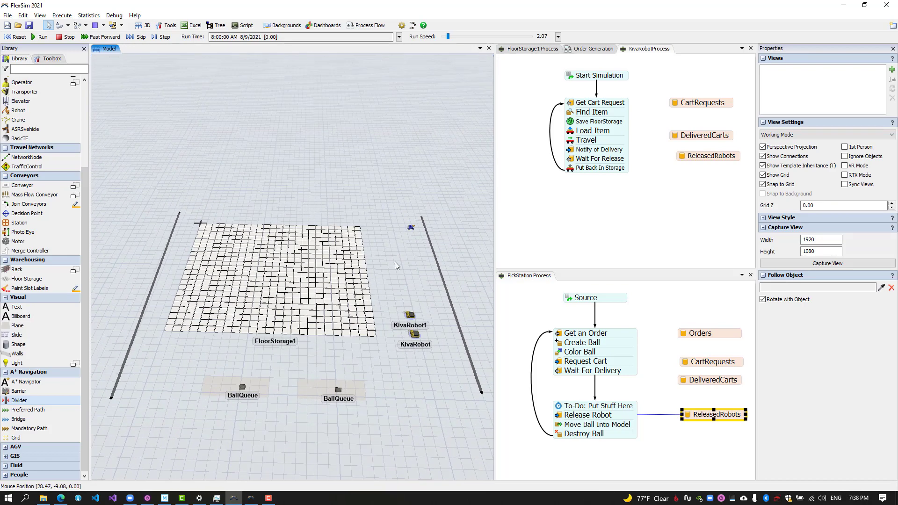
click(410, 227)
double_click(410, 227)
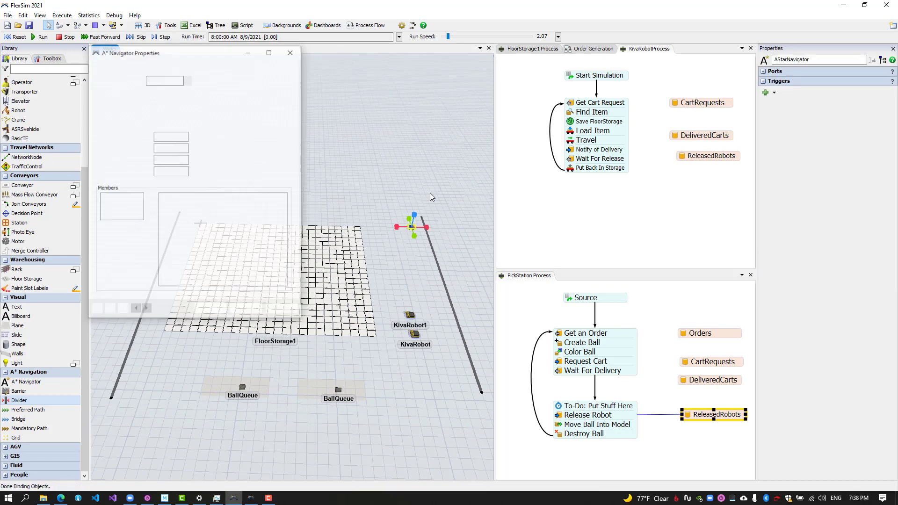
click(121, 64)
click(210, 79)
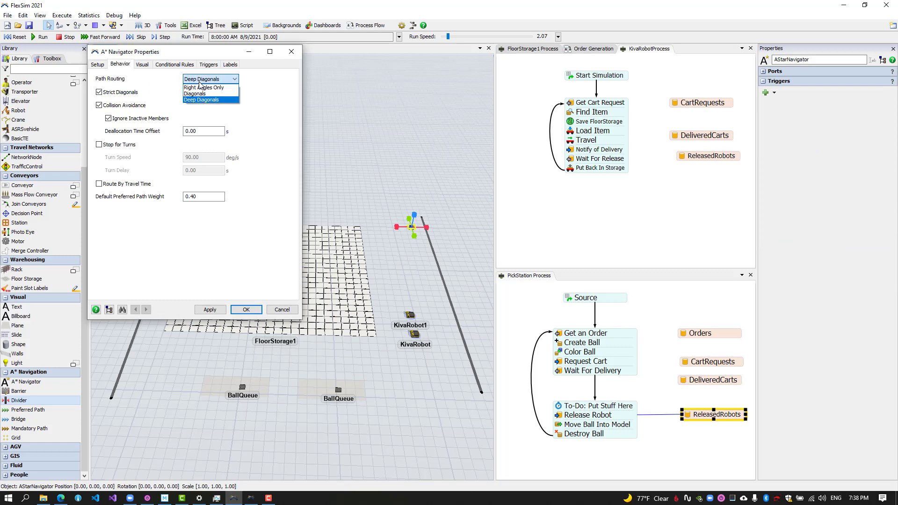
click(121, 145)
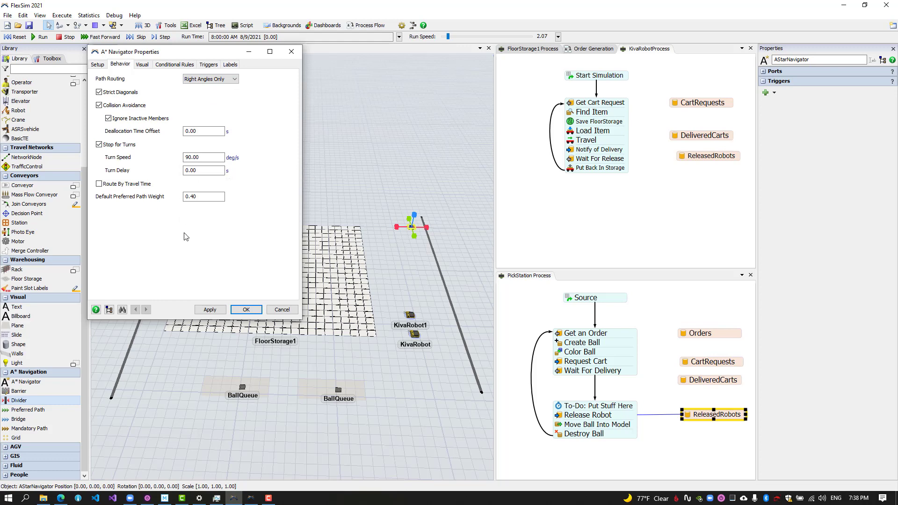
click(248, 309)
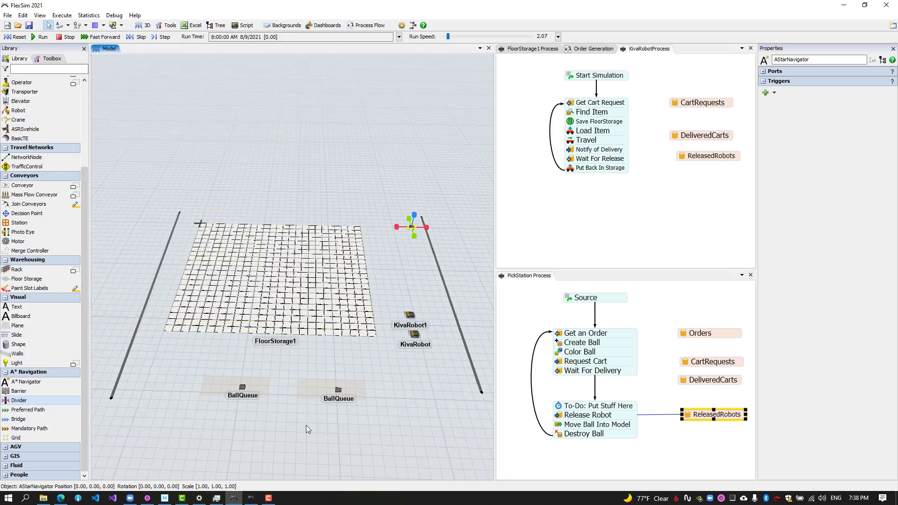
Reset and run the simulation to watch the robots travel with A* navigation, then stop and reset the model.
click(306, 425)
scroll(306, 396, up, 4)
click(17, 36)
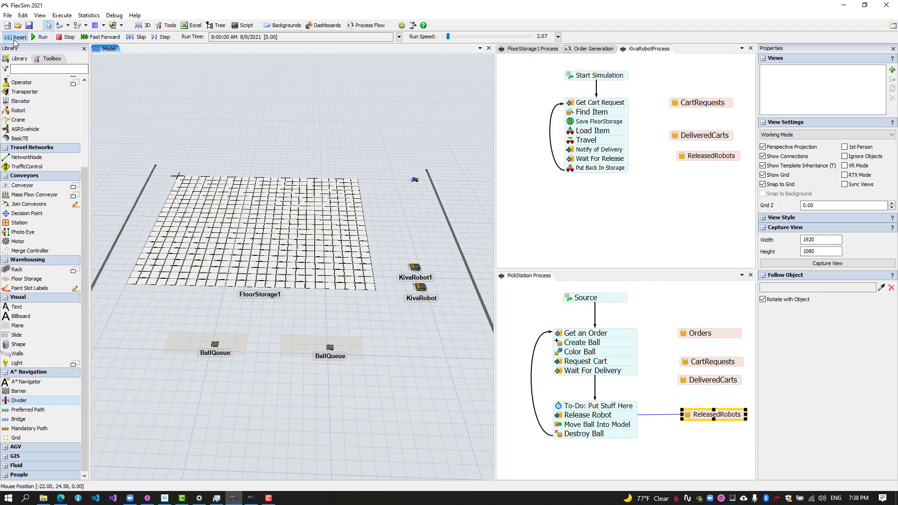
click(41, 37)
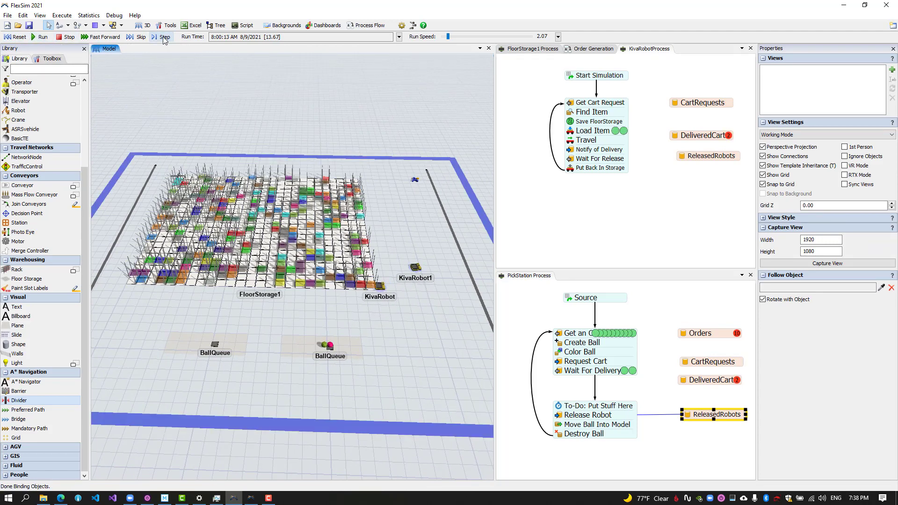
scroll(202, 307, up, 4)
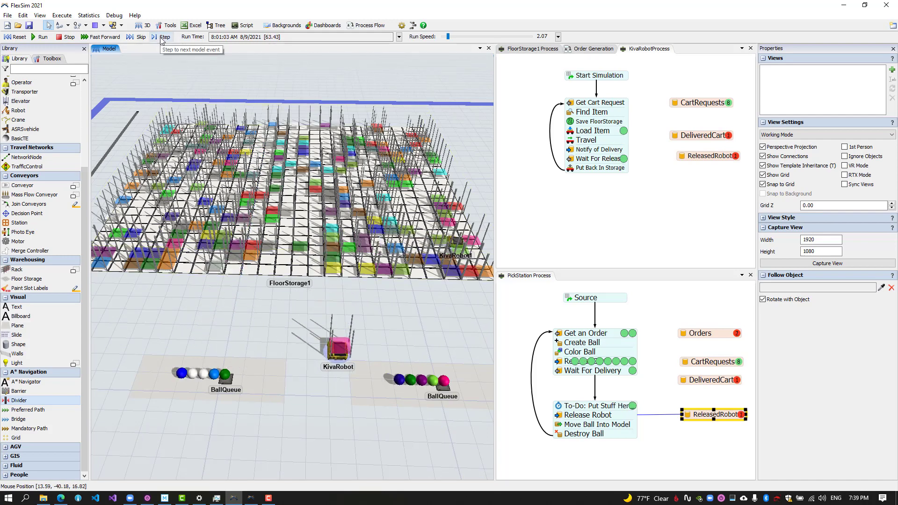
click(67, 40)
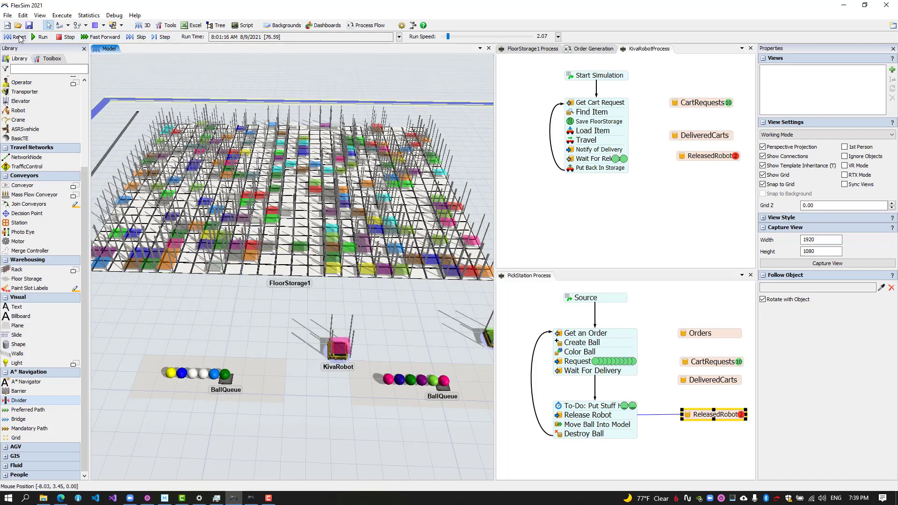
click(17, 38)
Set KivaRobot's load time and unload time to 2 seconds, and check the inherited values on KivaRobot1.
drag(412, 322, 206, 305)
click(386, 263)
drag(772, 318, 749, 319)
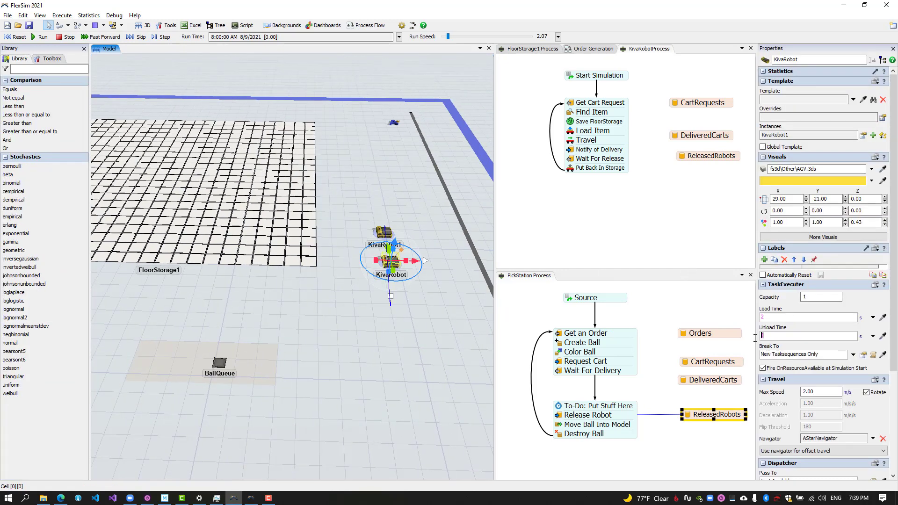
click(377, 369)
click(382, 235)
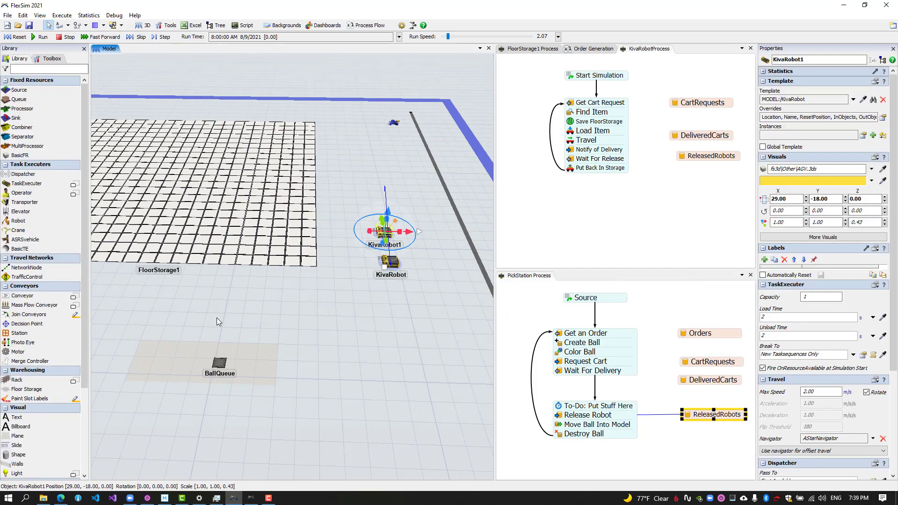
Reset and run the simulation with both pick stations in view, and raise the run speed to 4.00.
drag(217, 318, 412, 319)
click(17, 38)
click(43, 38)
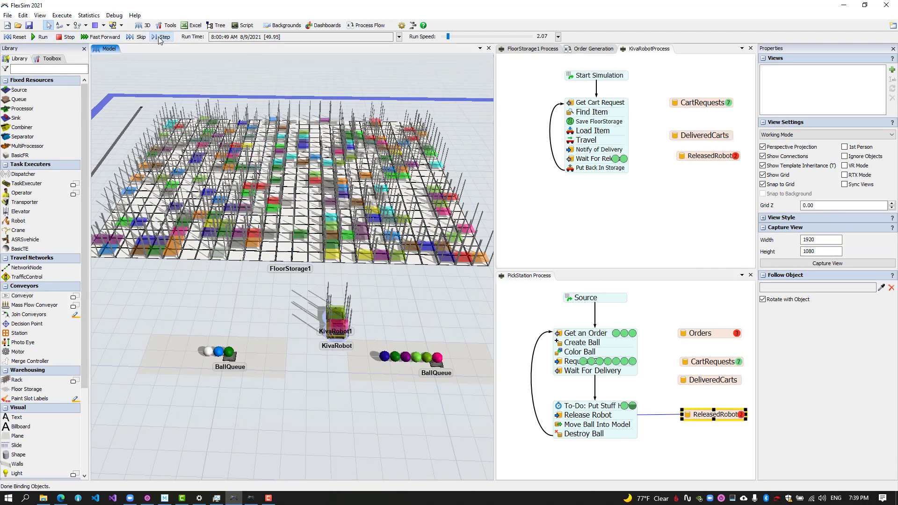
drag(448, 36, 451, 36)
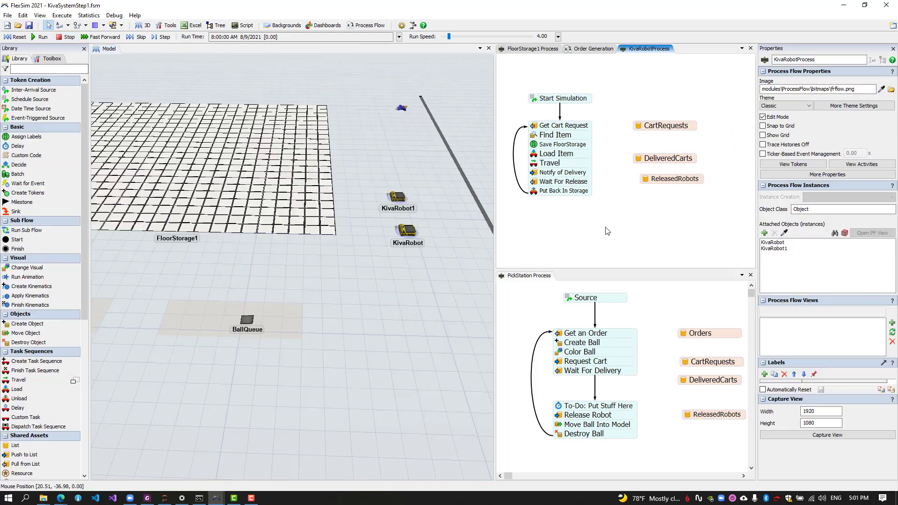
Add a Process shape around all the KivaRobotProcess activities and title it "Cart Delivery".
drag(608, 231, 617, 233)
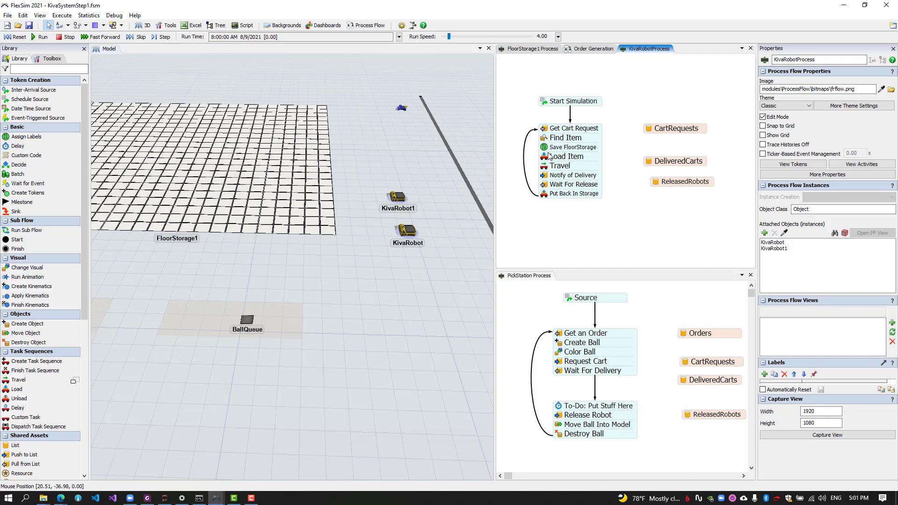
double_click(517, 82)
click(593, 403)
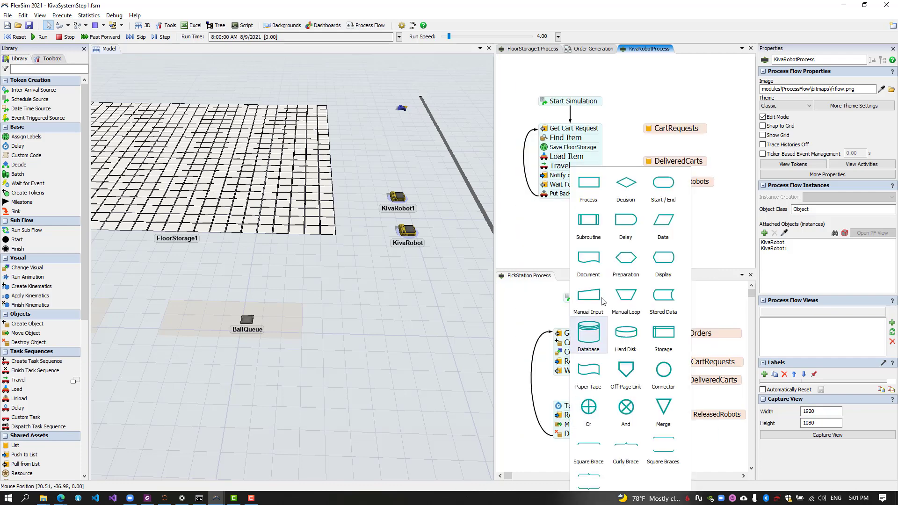
click(588, 185)
drag(704, 174, 723, 242)
click(533, 78)
click(533, 77)
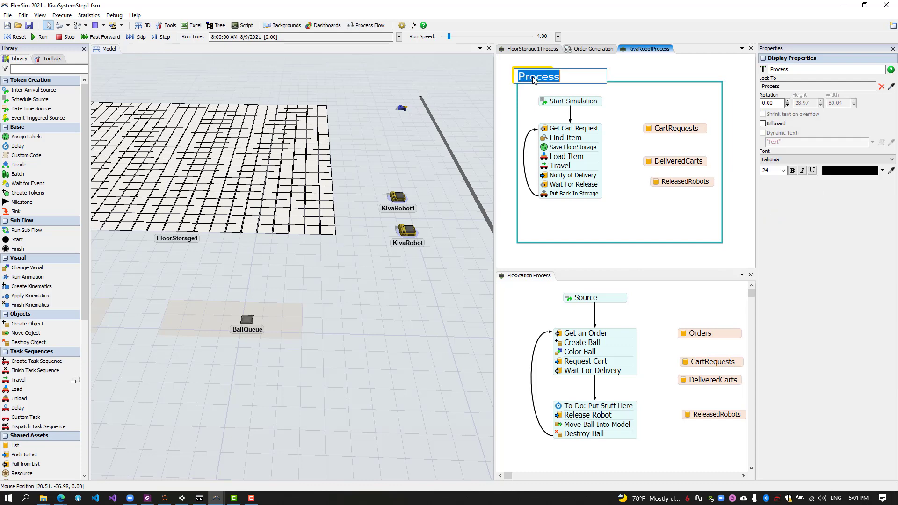
text(Cart Delivery)
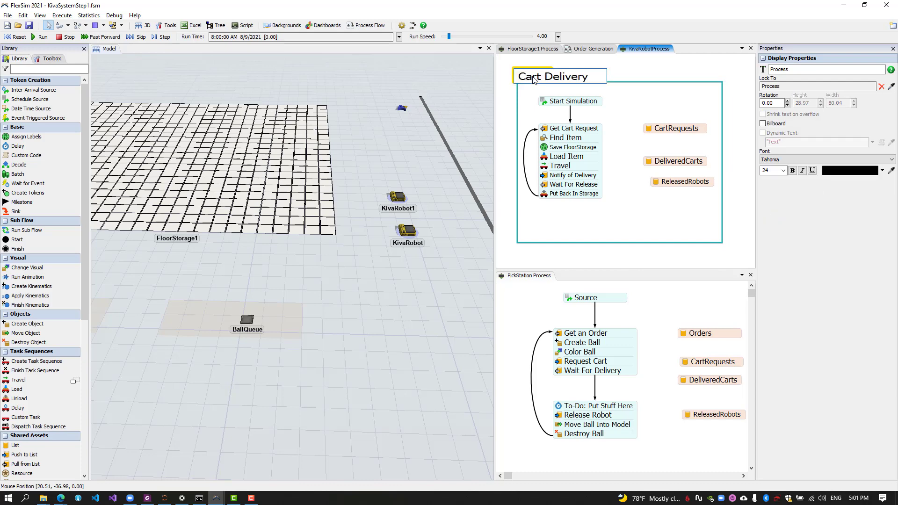
click(627, 168)
Move the three list assets closer to the activity block and shorten the Cart Delivery box to fit its contents.
drag(665, 162, 656, 182)
drag(673, 129, 656, 138)
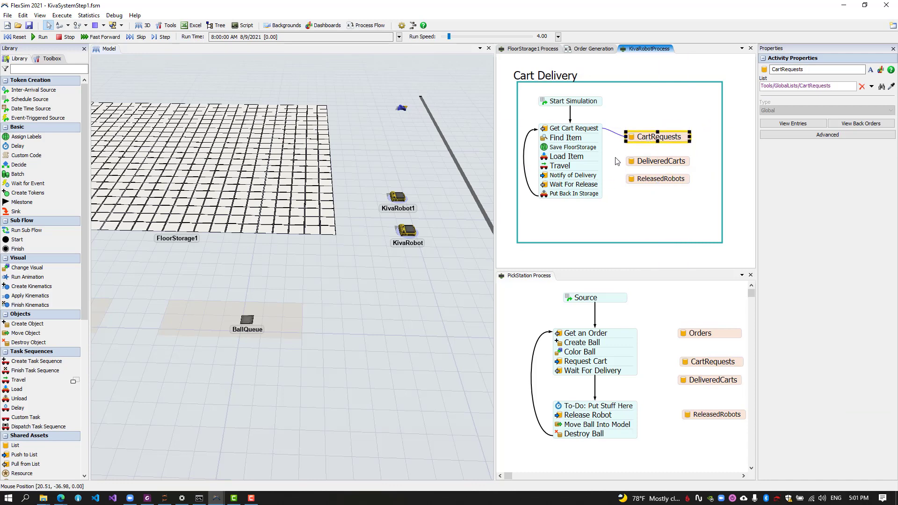
click(614, 175)
click(691, 243)
drag(620, 243, 639, 219)
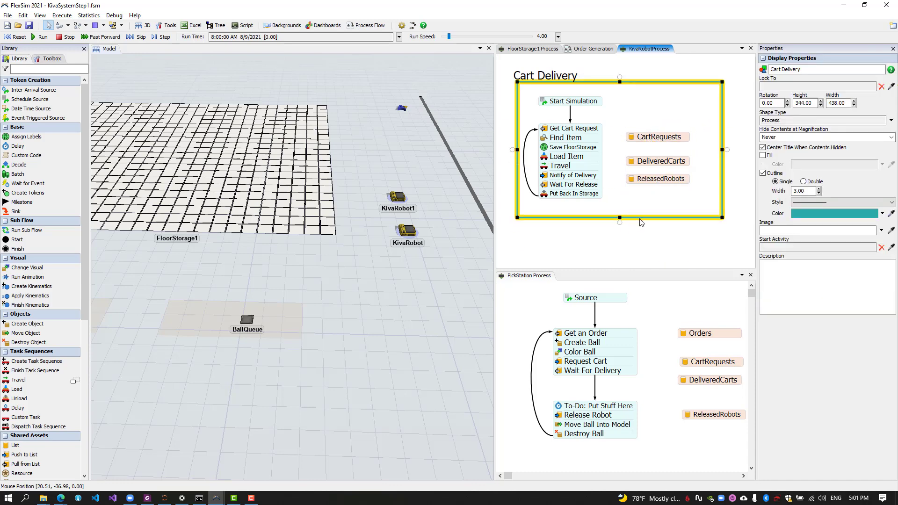
Widen the process flow area and add an enlarged Process shape titled "Dynamic Barrier Management" beside the Cart Delivery box.
scroll(608, 201, down, 5)
click(615, 226)
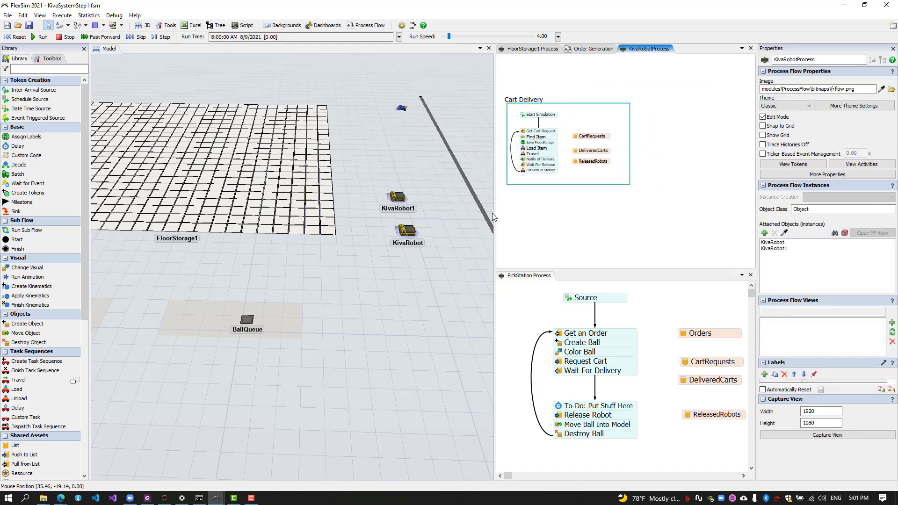
drag(495, 214, 457, 214)
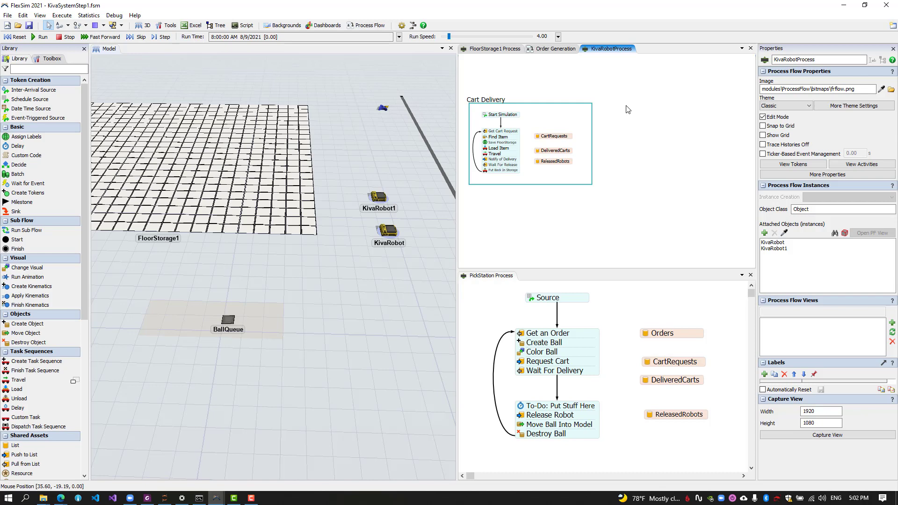
double_click(627, 109)
click(698, 426)
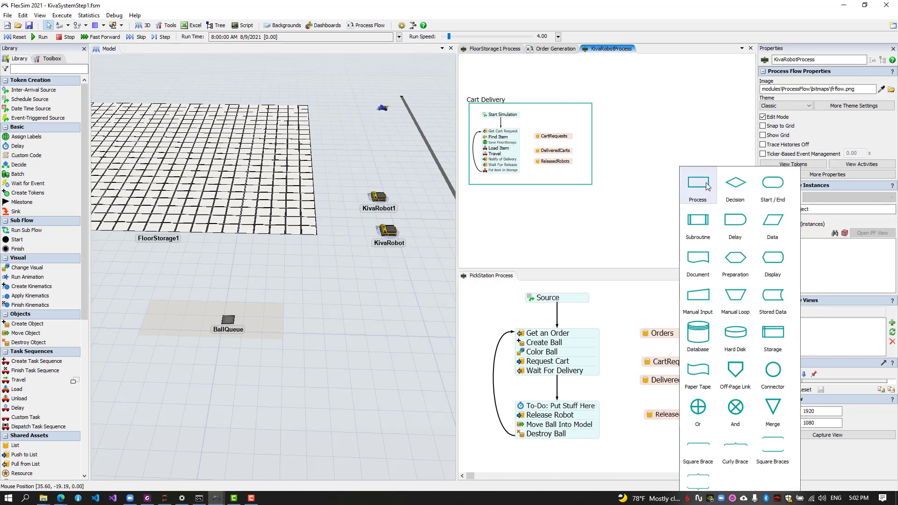
click(707, 186)
click(639, 103)
click(639, 103)
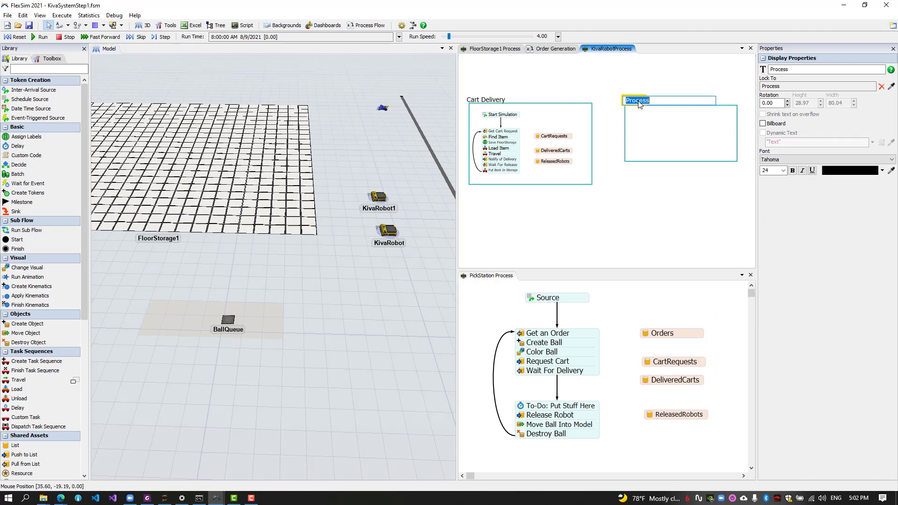
text(Dynamic Barrier Management)
click(634, 190)
drag(625, 121, 604, 119)
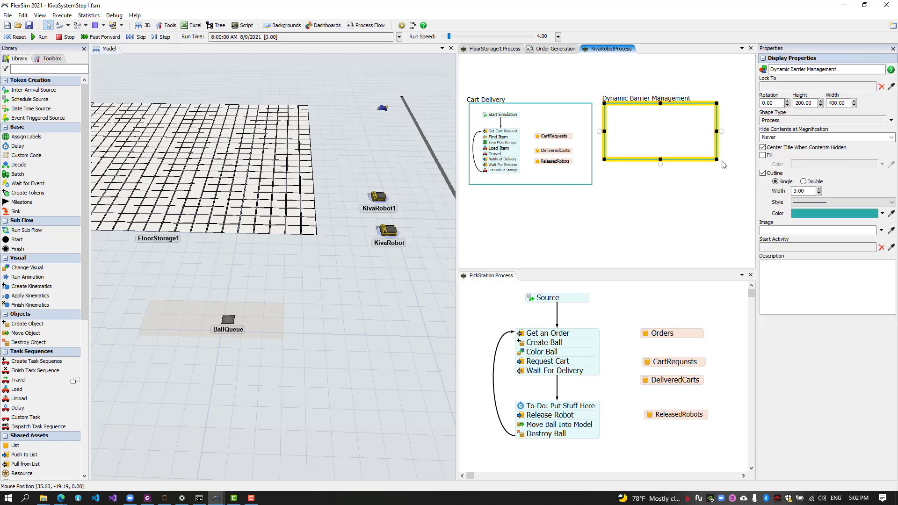
drag(717, 160, 748, 232)
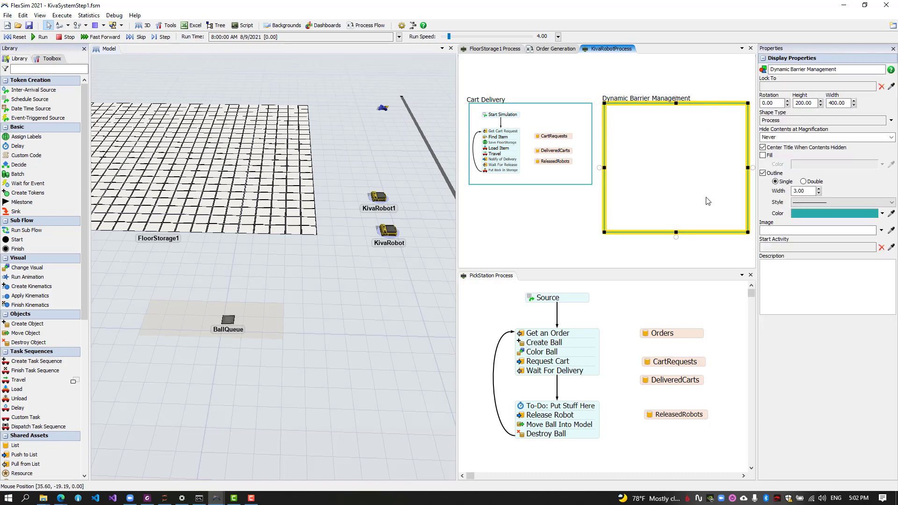
Add an Event-Triggered Source inside the Dynamic Barrier Management box that listens to the current robot's On A Star Calculate Path event.
double_click(627, 132)
click(685, 144)
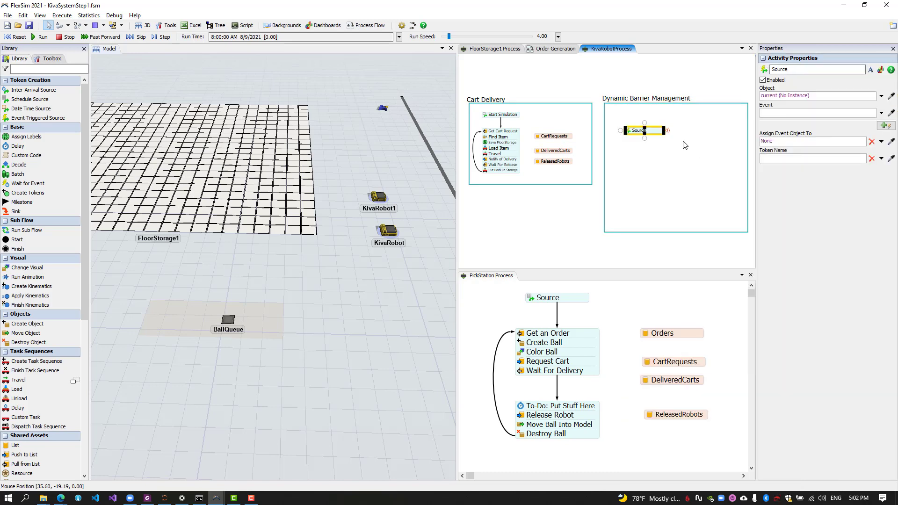
drag(652, 135, 657, 121)
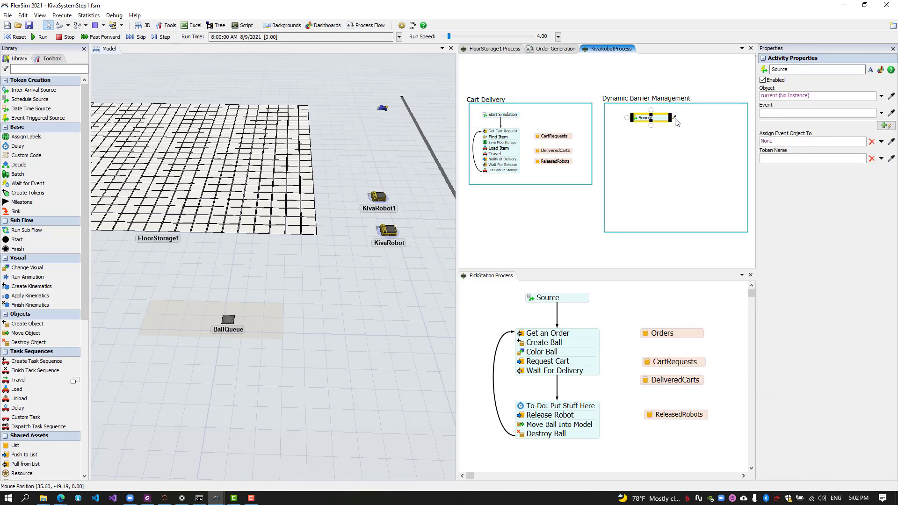
click(390, 233)
mouse_move(415, 251)
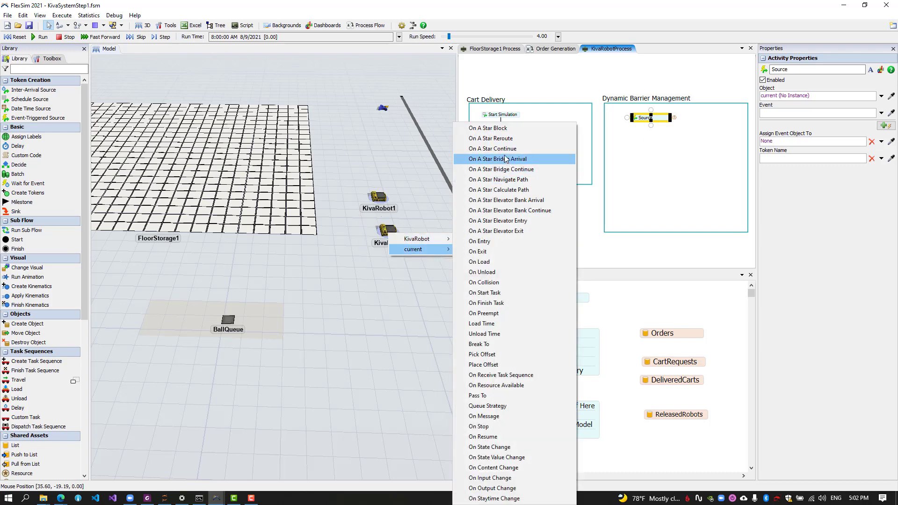
click(506, 190)
scroll(670, 118, up, 4)
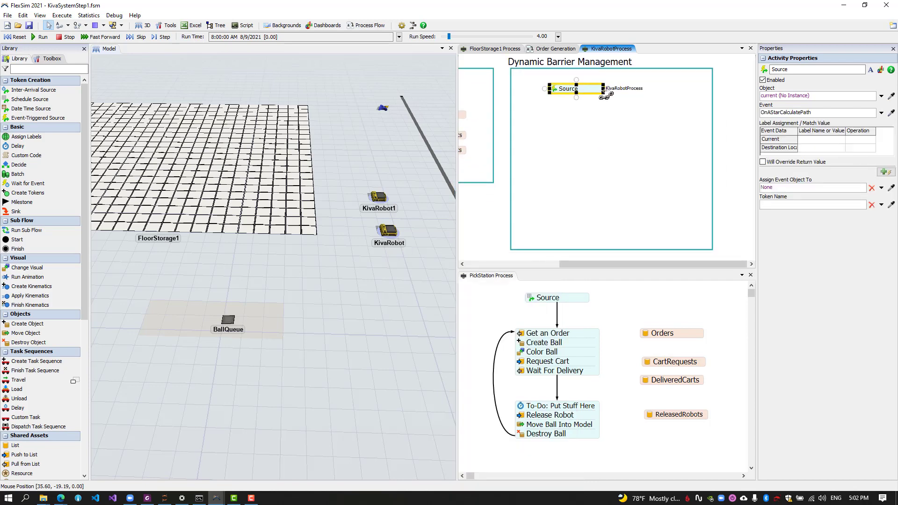
Widen the Source activity in the Dynamic Barrier Management box and rename it "OnCalculatePath".
drag(604, 89, 631, 89)
double_click(572, 93)
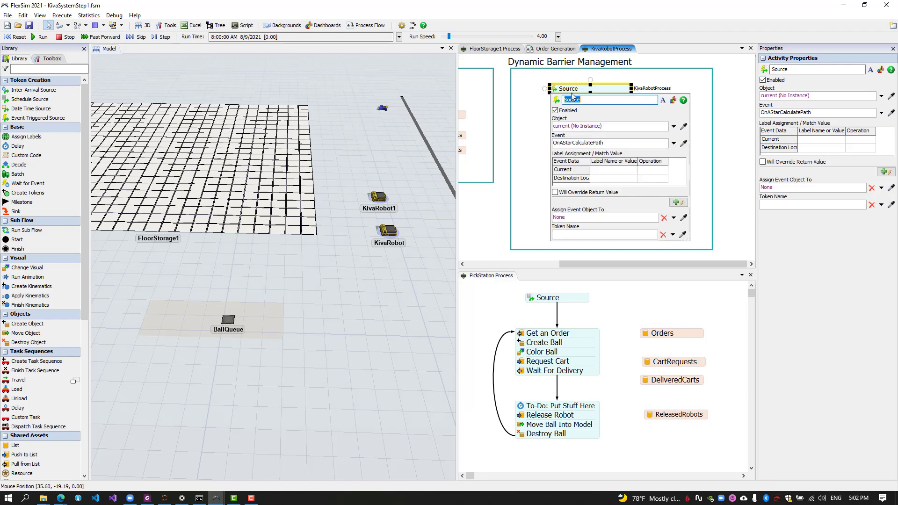
text(OnCalculatePath)
click(587, 194)
click(530, 128)
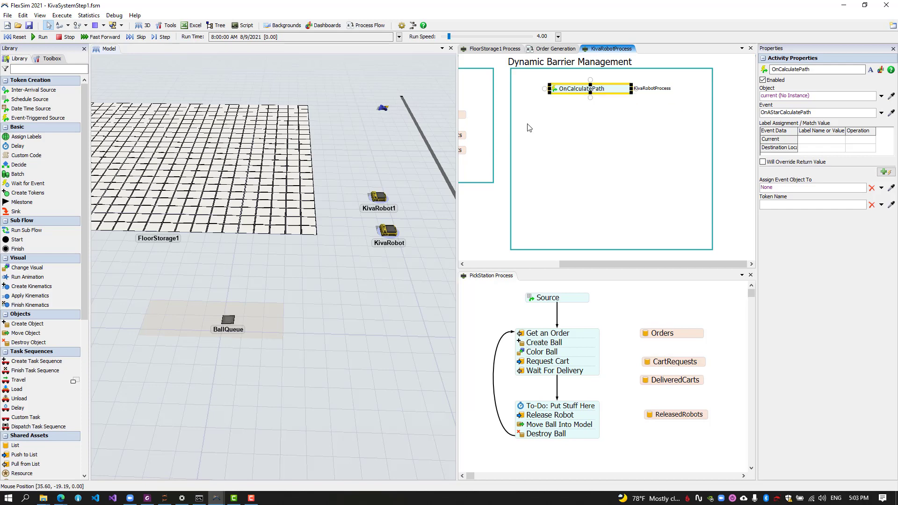
Add an Assign Labels activity directly beneath OnCalculatePath and name it "Init Barriers".
click(577, 95)
click(584, 115)
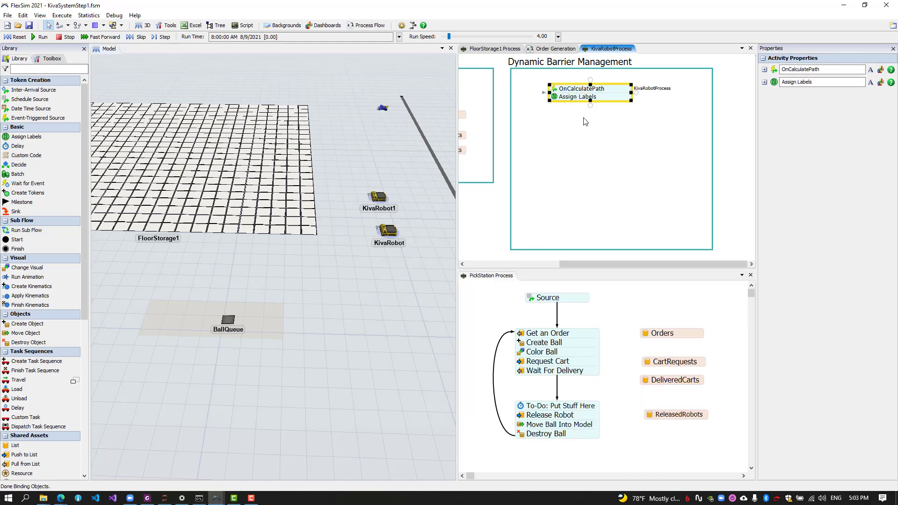
double_click(574, 98)
text(InitBarriers)
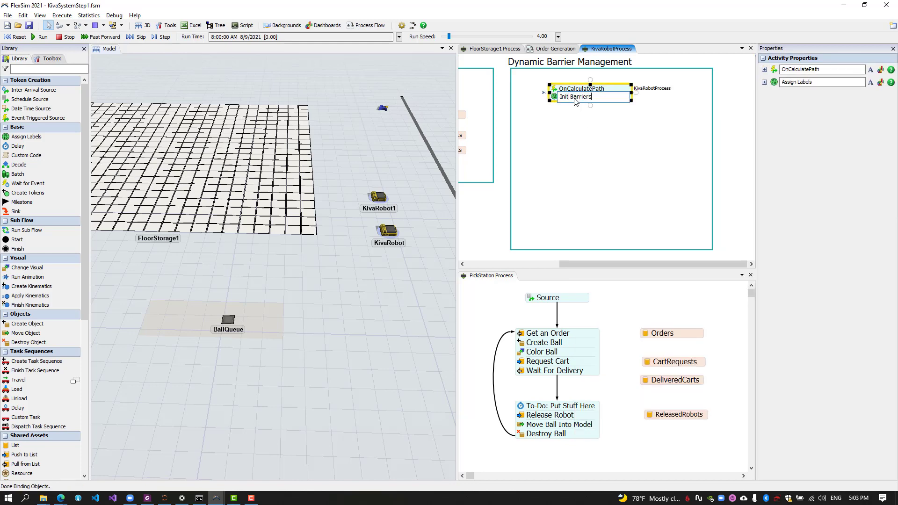
Set the label name in the Init Barriers activity to "Barriers".
click(556, 98)
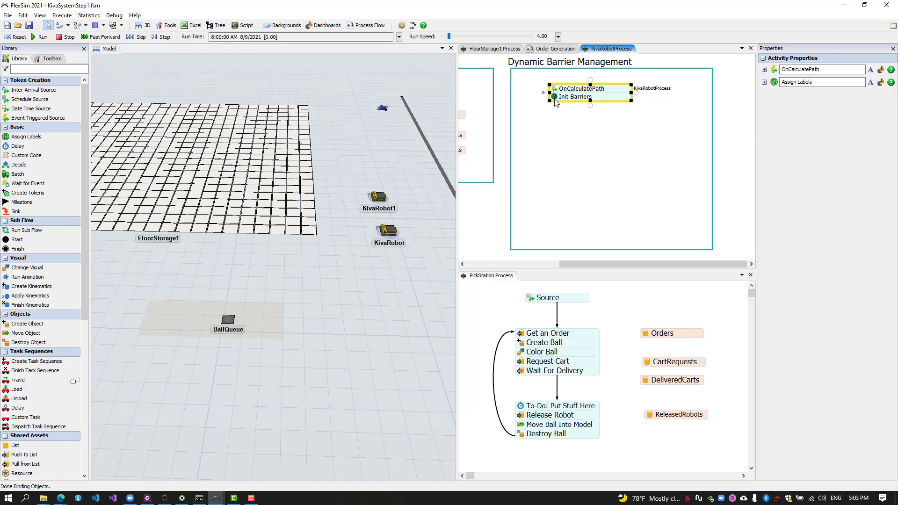
click(582, 157)
text(Barrier)
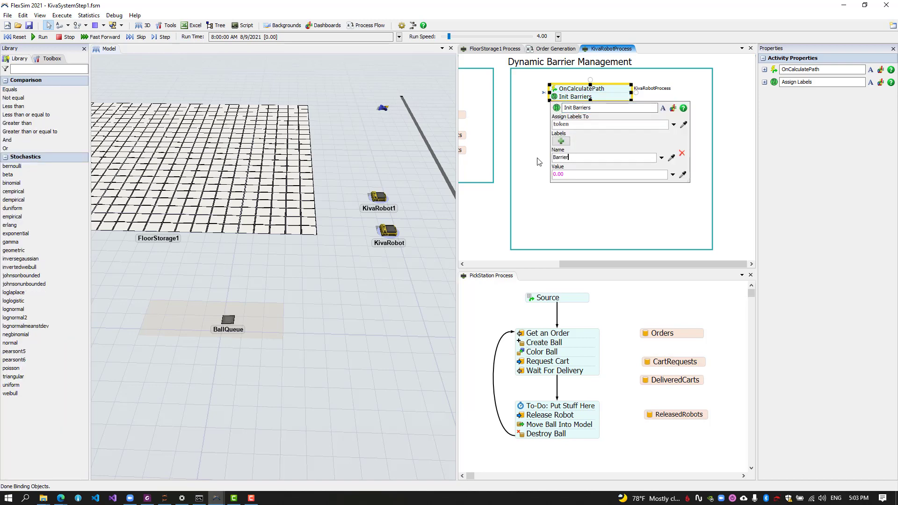
text(s)
click(598, 147)
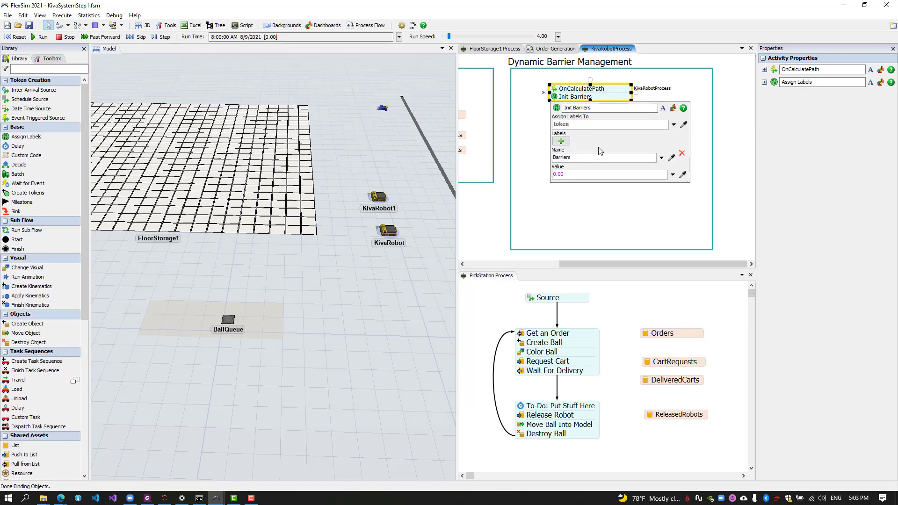
click(600, 217)
Add a Decide activity beneath Init Barriers in the same block and name it "Loaded?".
double_click(570, 102)
click(646, 121)
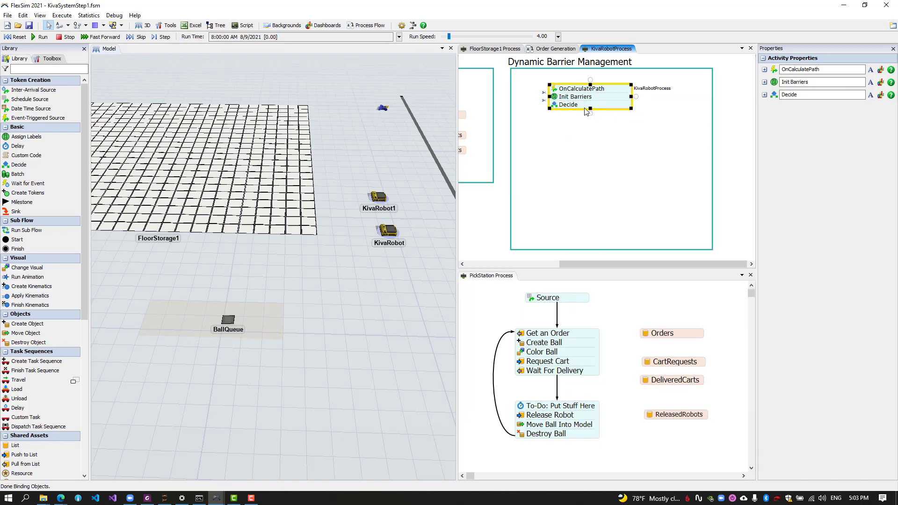
click(568, 104)
text(Loaded?)
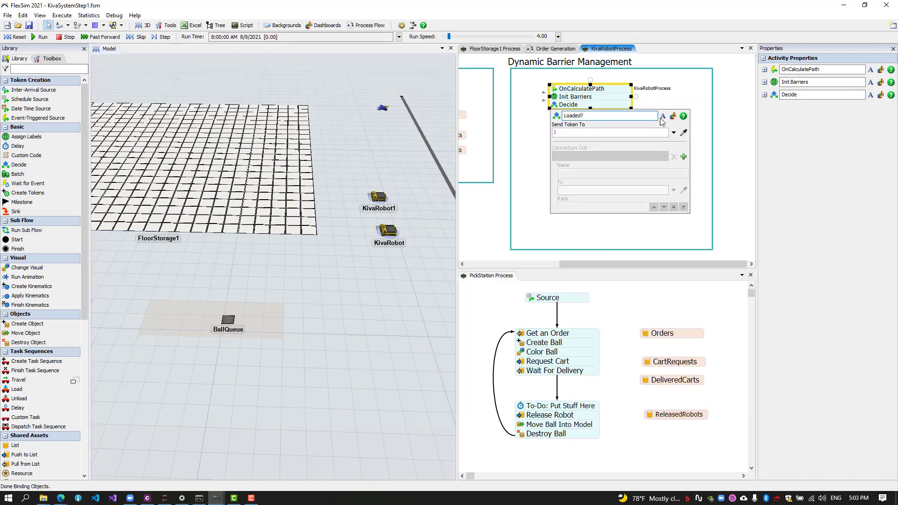
Make the Loaded? activity route tokens with a Conditional Decide using the condition current.first.
click(674, 133)
mouse_move(658, 146)
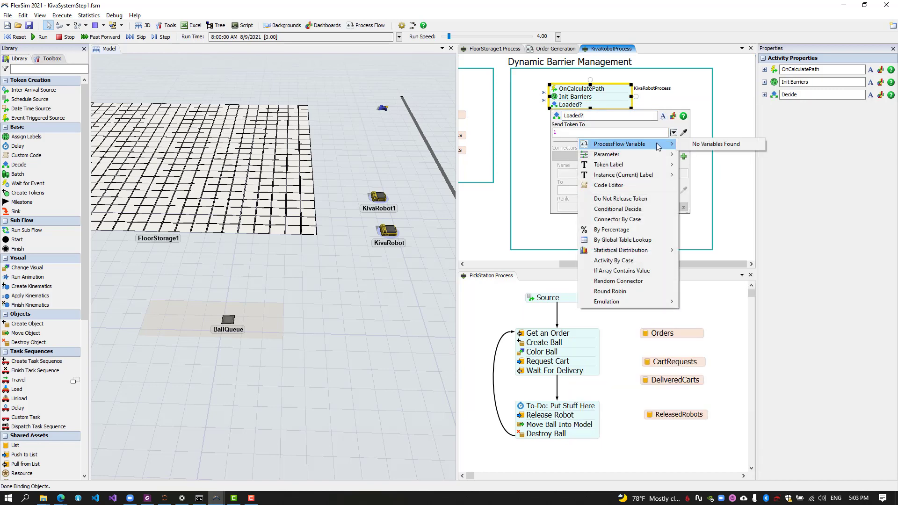
click(617, 209)
click(591, 147)
text(current.)
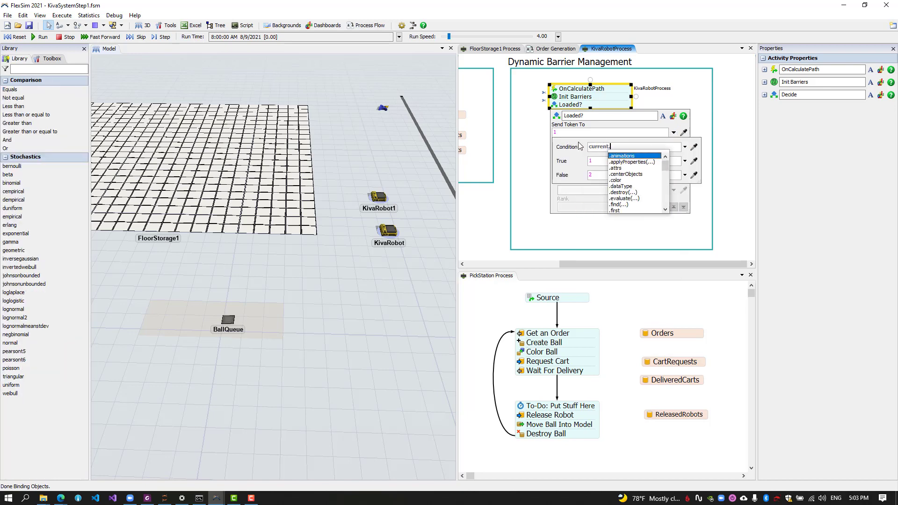
text(first)
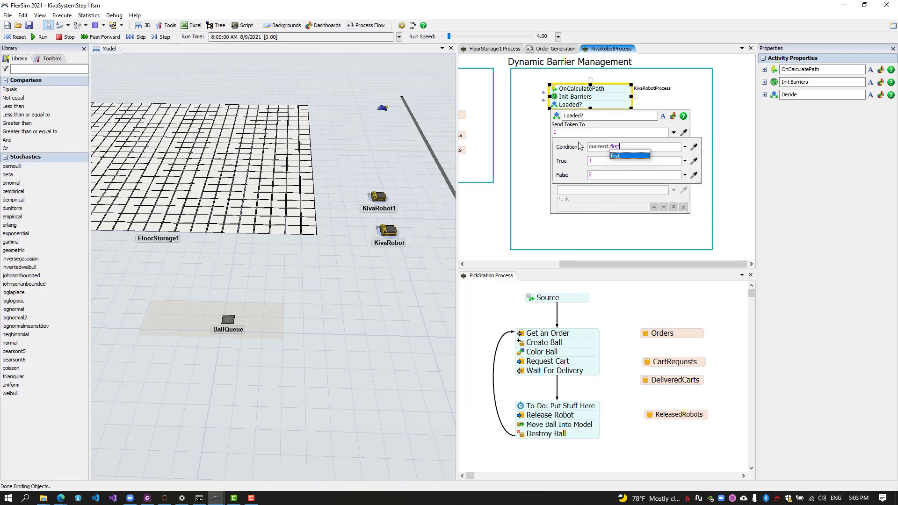
click(536, 133)
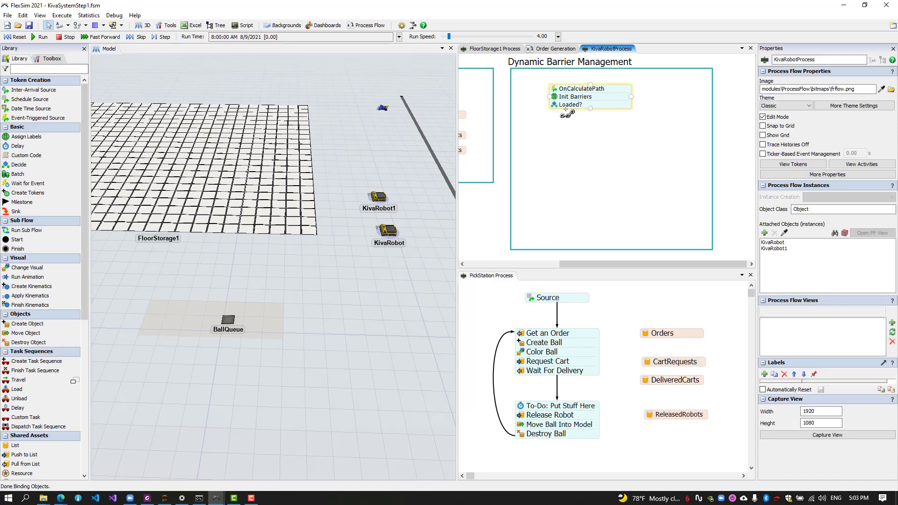
Connect a new Custom Code activity below the Loaded? decision and name it "Set Barriers".
drag(563, 109, 565, 133)
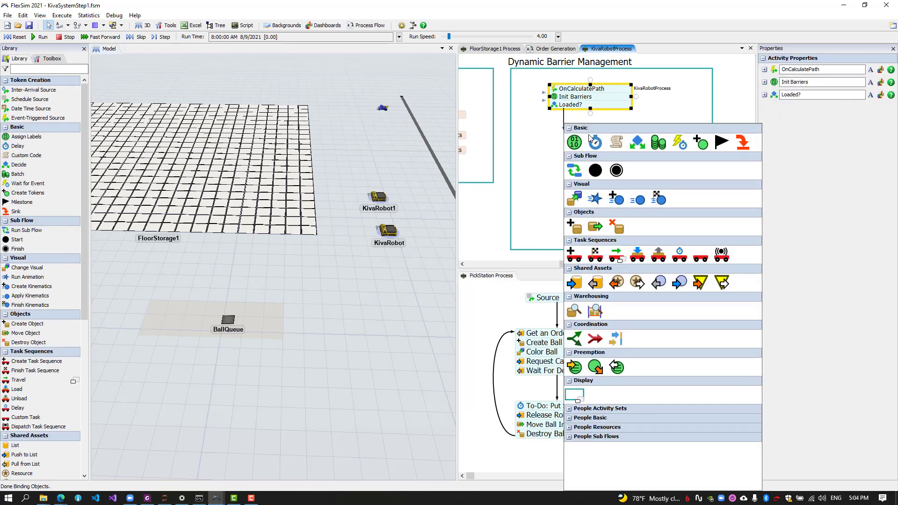
click(616, 142)
text(Set Ba)
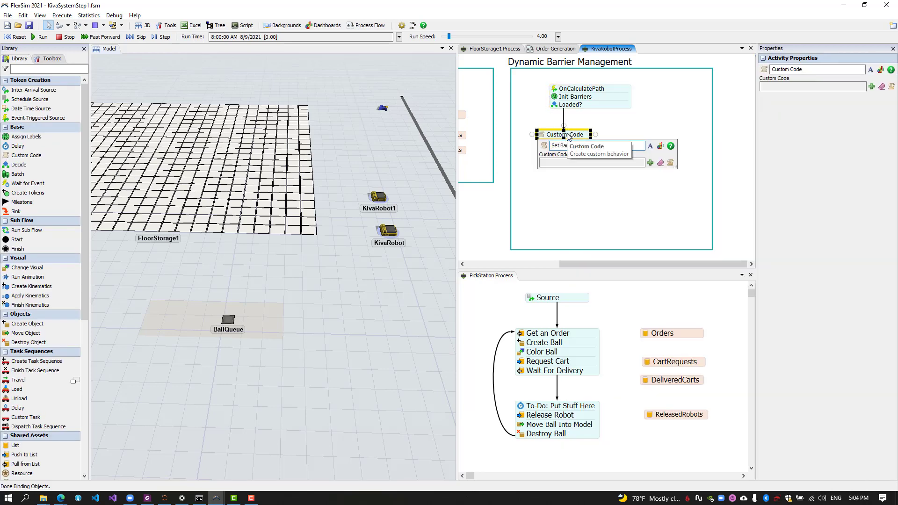
text(riers)
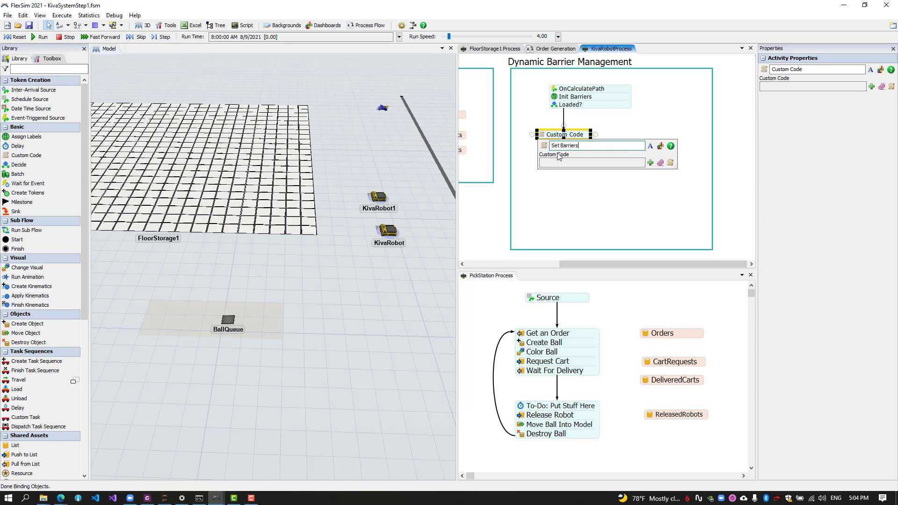
Label the connector from Loaded? to Set Barriers "Yes".
double_click(564, 120)
text(Yes)
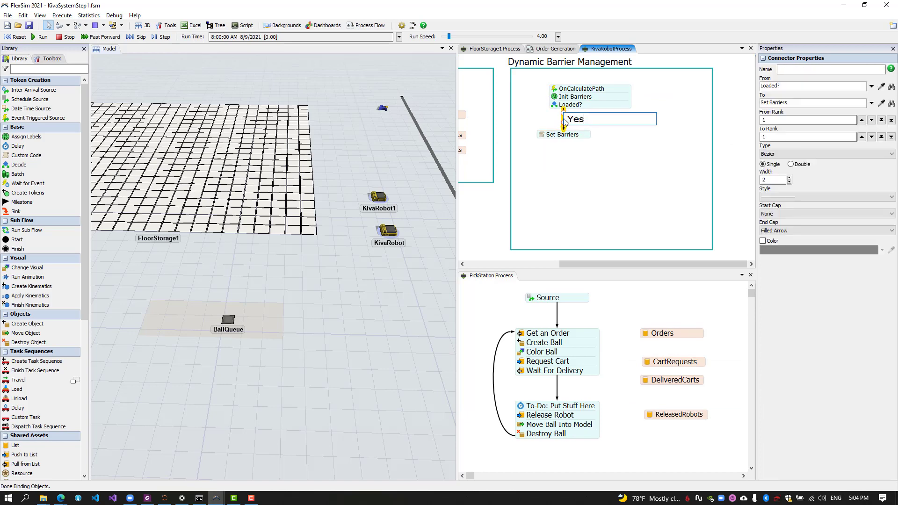
key(Return)
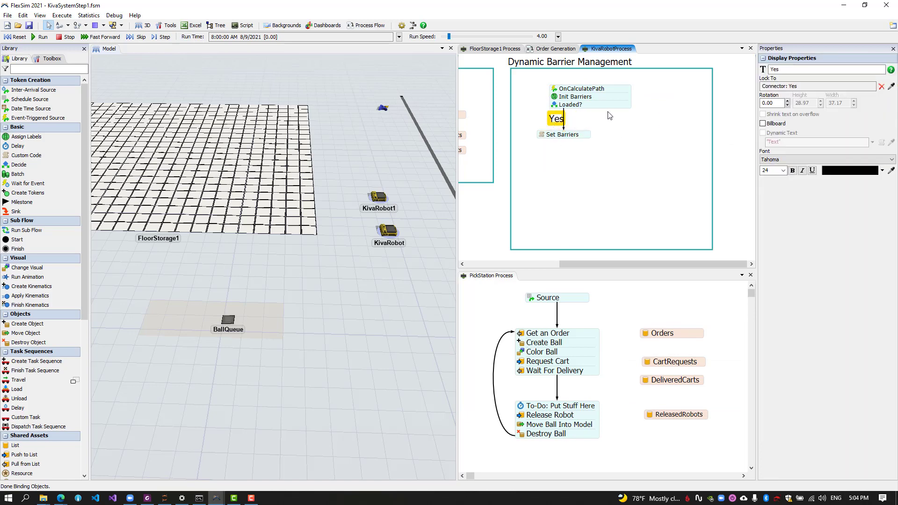
Add a Finish activity as the second output of Loaded? and connect Set Barriers to it.
drag(610, 111, 610, 154)
click(663, 172)
drag(563, 137, 564, 158)
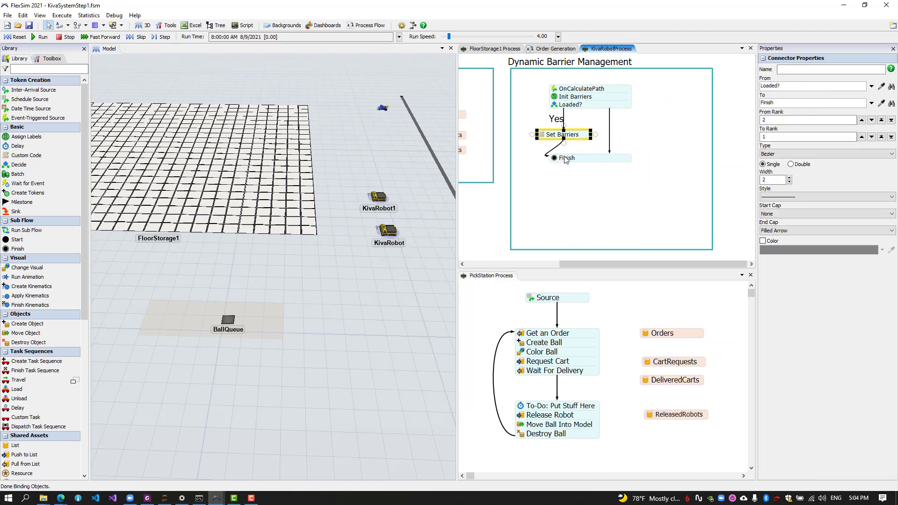
Add a code snippet to Set Barriers that declares Array slotItems from Storage.system.queryItems with an empty query string.
double_click(542, 136)
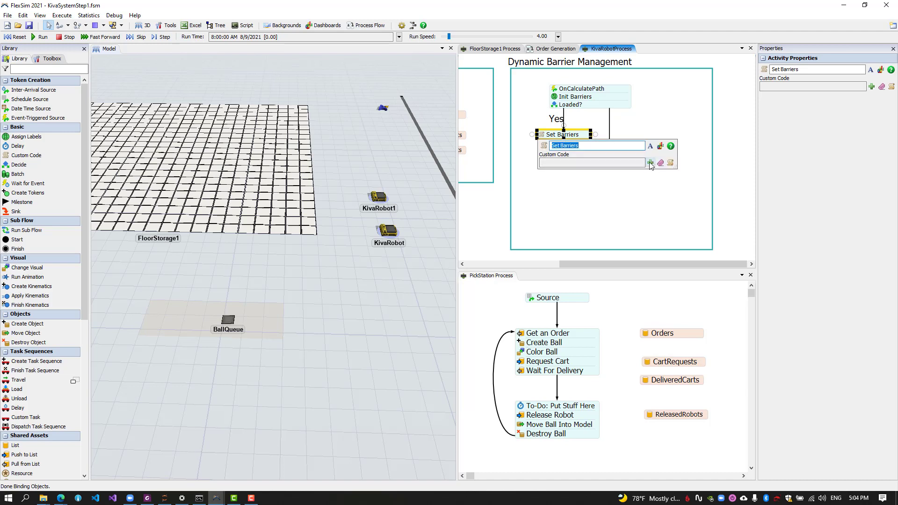
click(650, 163)
click(601, 227)
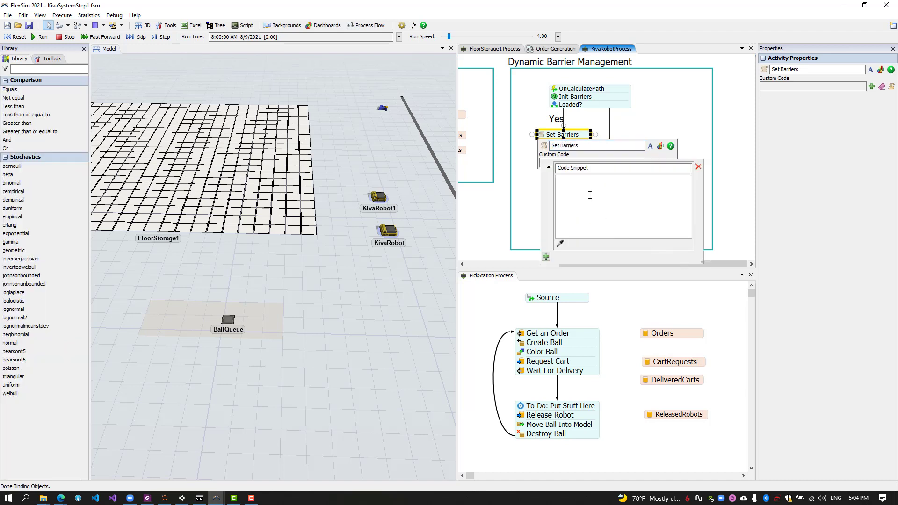
text(Array slotItems = Sto)
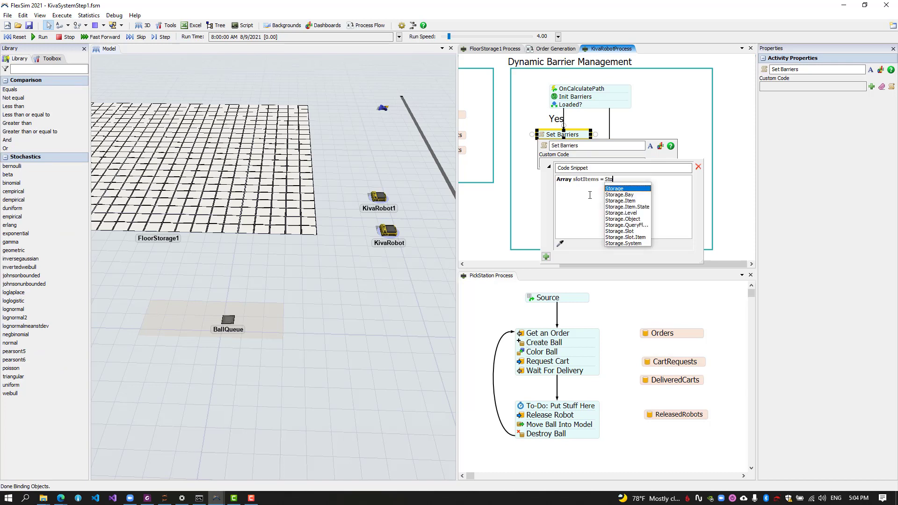
text(rage.system.)
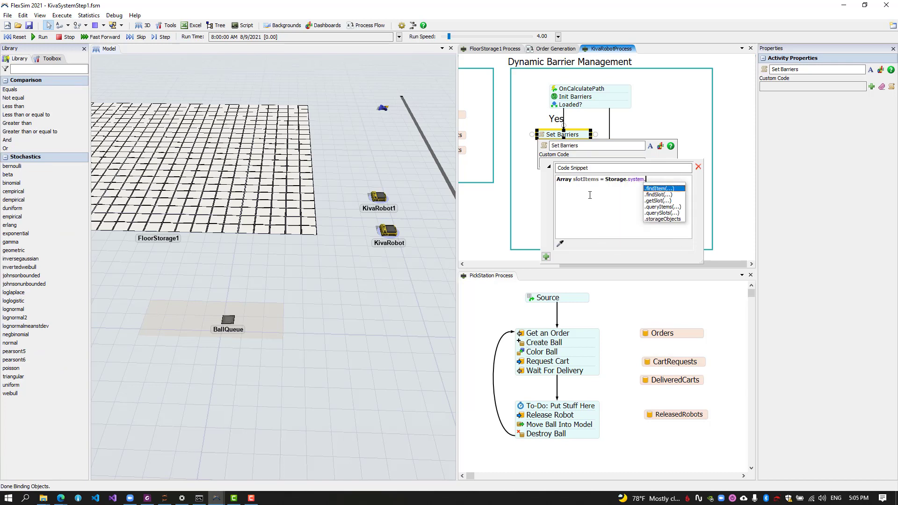
text(queryItems("",)
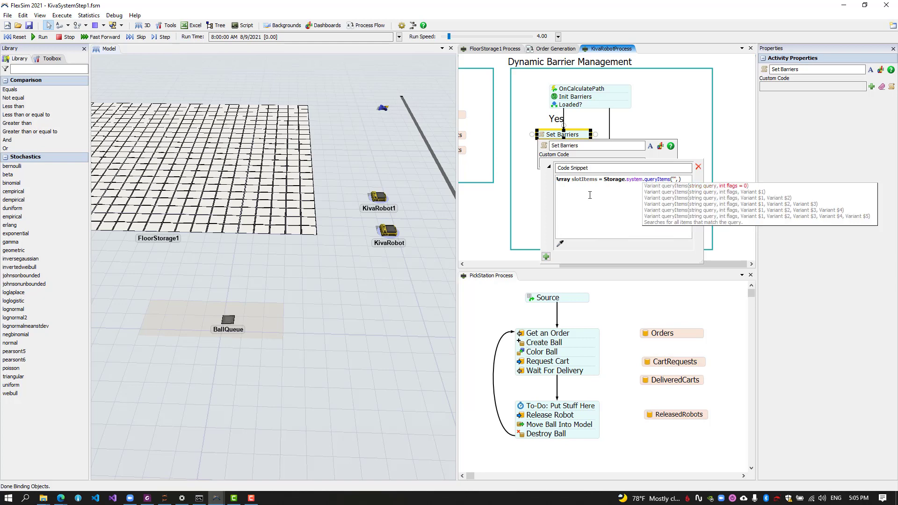
Widen the code snippet editor and pass Storage.QueryFlags.OutboundItems as the flags argument of the queryItems call.
drag(701, 262, 781, 265)
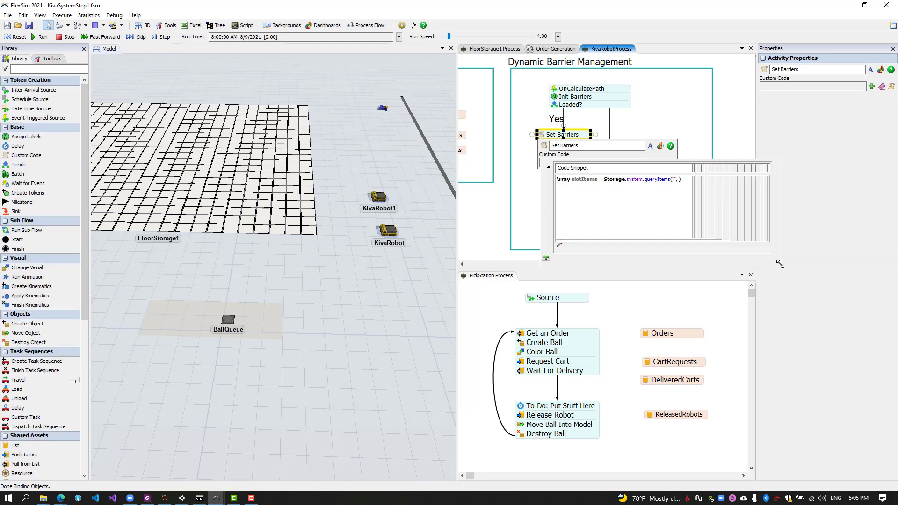
click(682, 190)
text(Storage.QueryFlags)
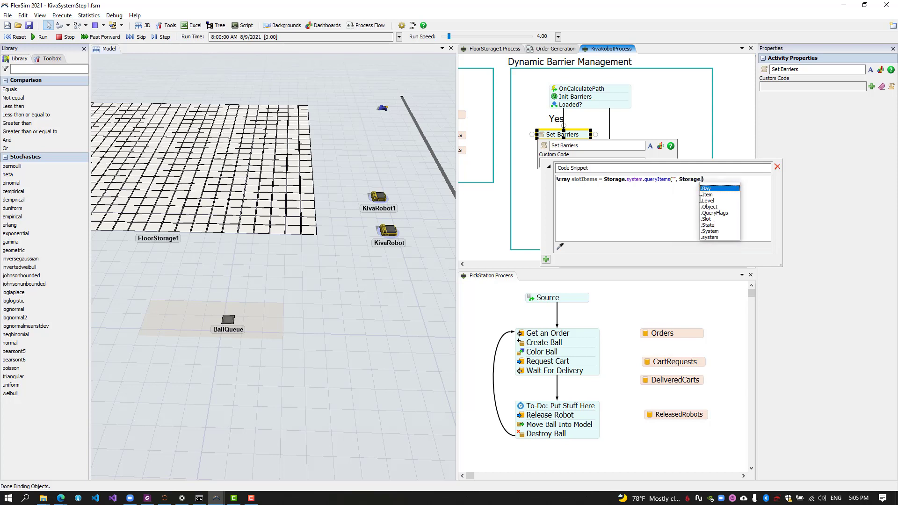
text(.)
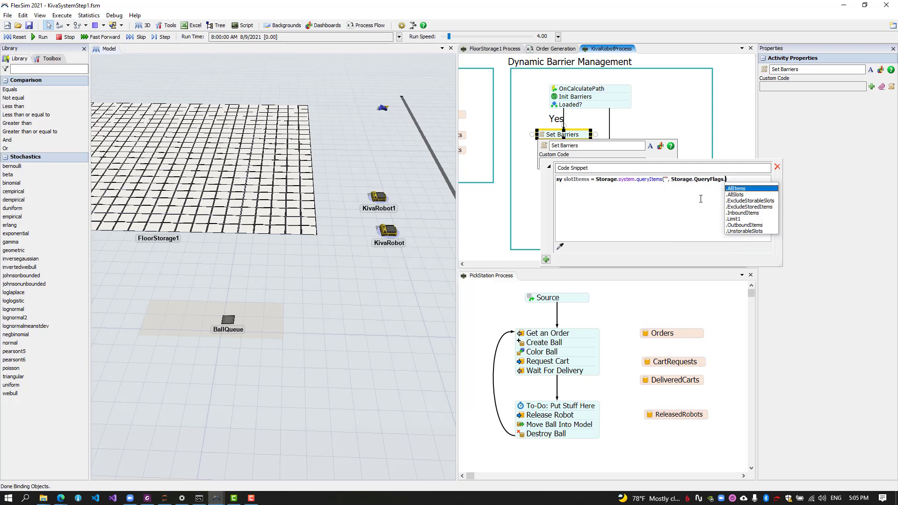
key(Down)
key(Down)
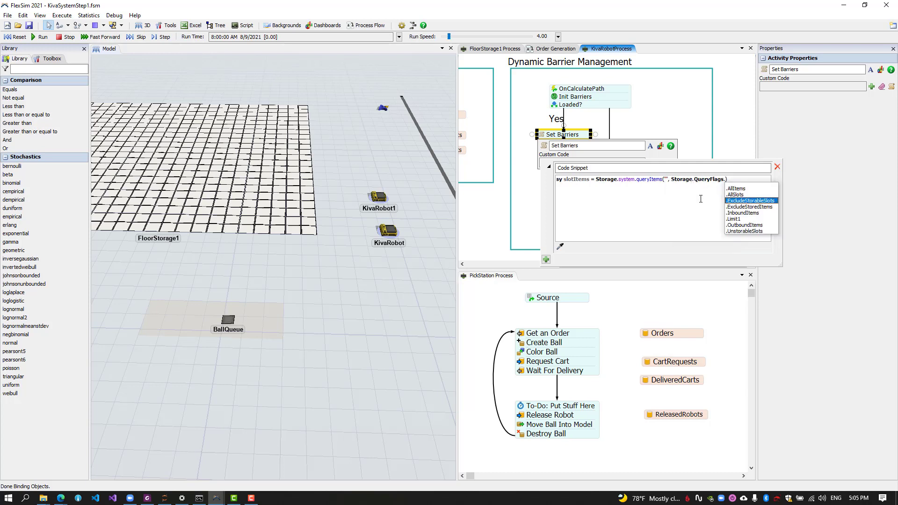
key(Down)
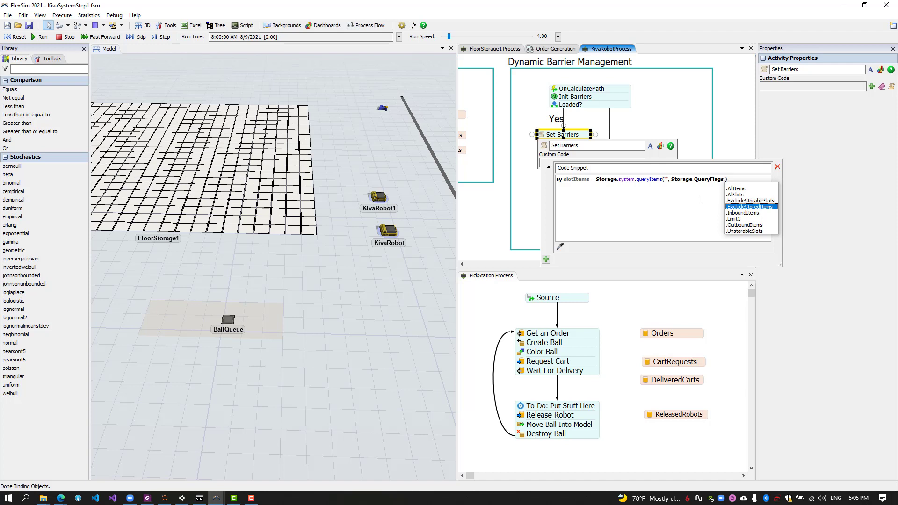
key(Down)
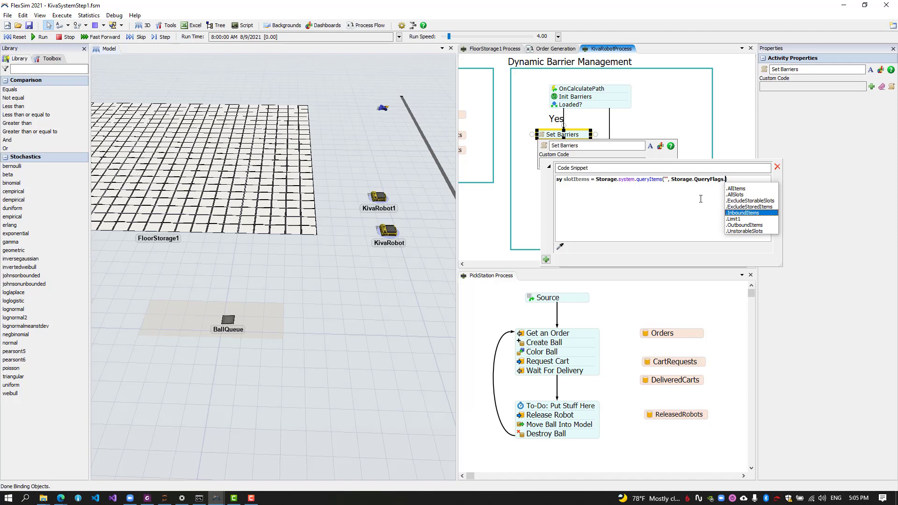
key(Down)
key(Down)
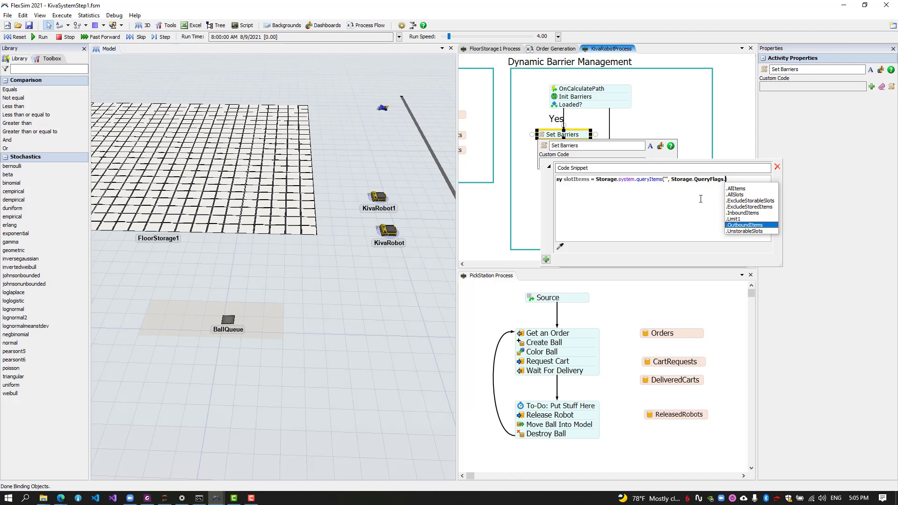
key(Return)
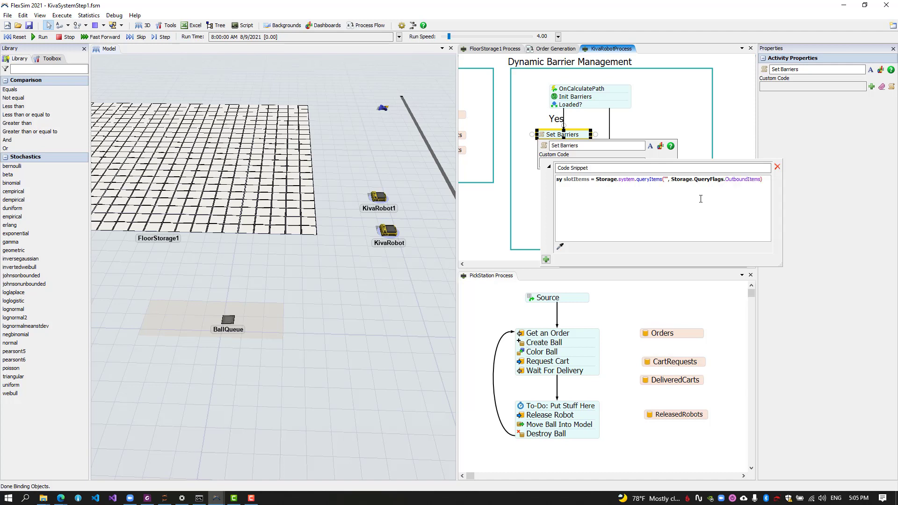
key(Return)
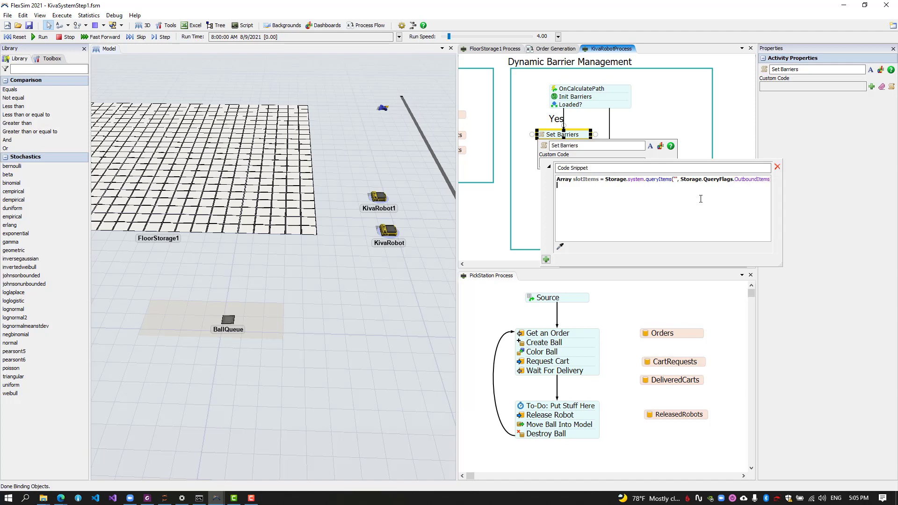
Declare Array items in the Set Barriers code and loop over slotItems, pushing each slotItems[i].as(Storage.Slot.Item).item into it.
text(Array items;)
key(Return)
text(for (int i = 1; i <= slotItems.leng)
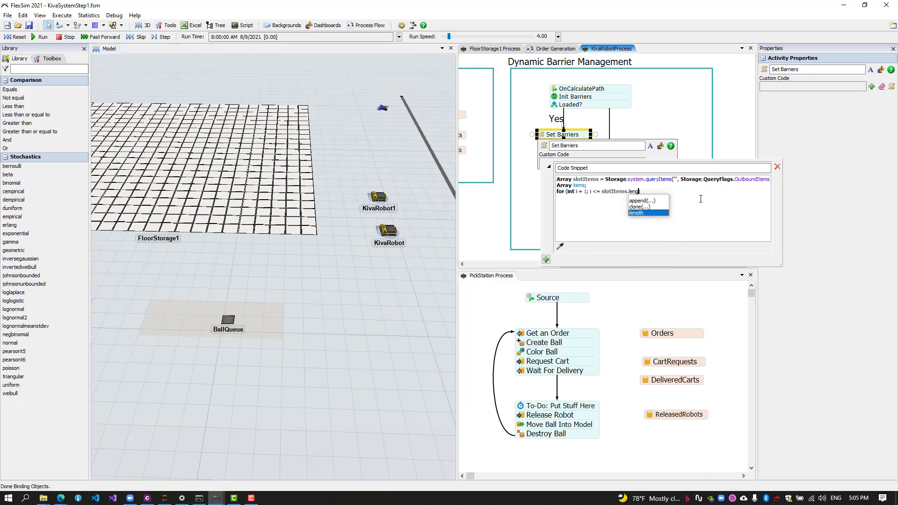
text(th; i++) {   )
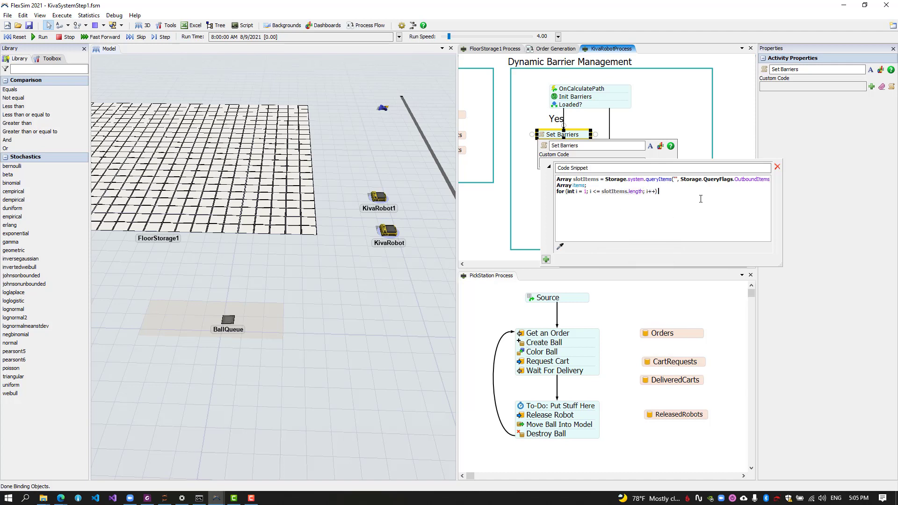
text(items.push(slot)
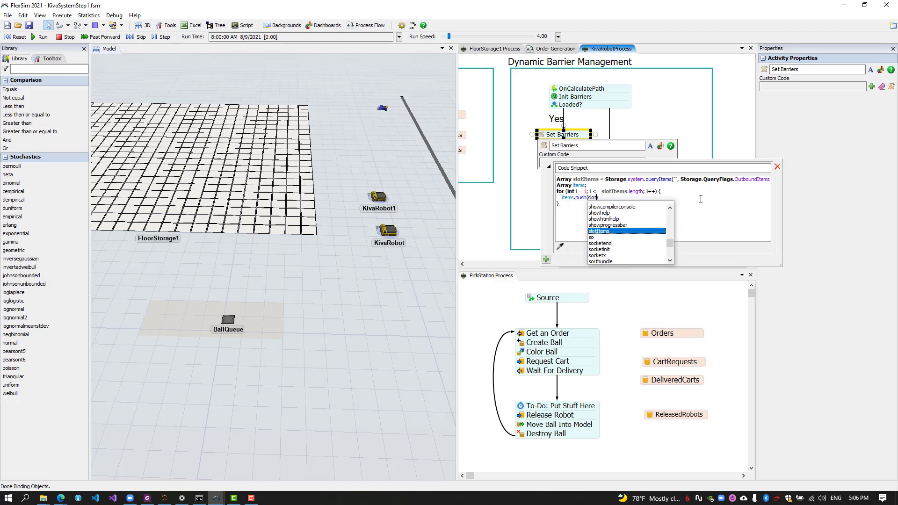
key(Return)
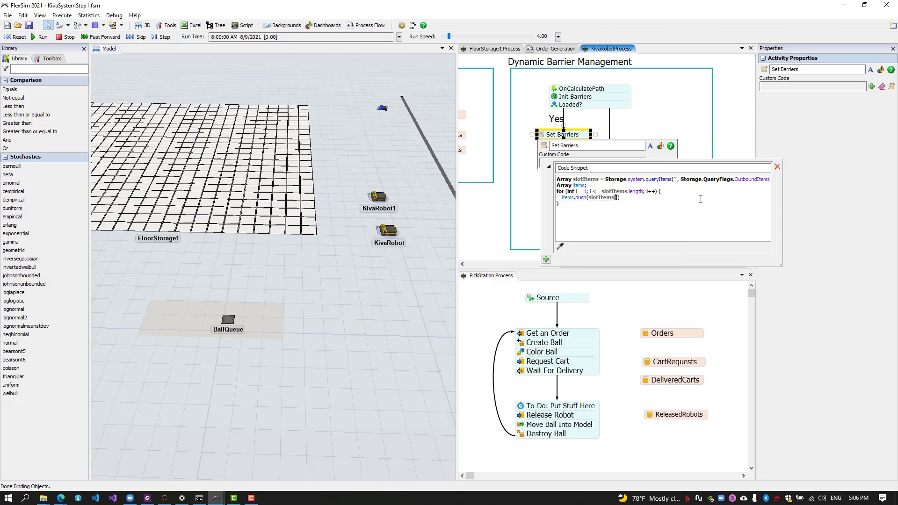
text([i].as(Storage.)
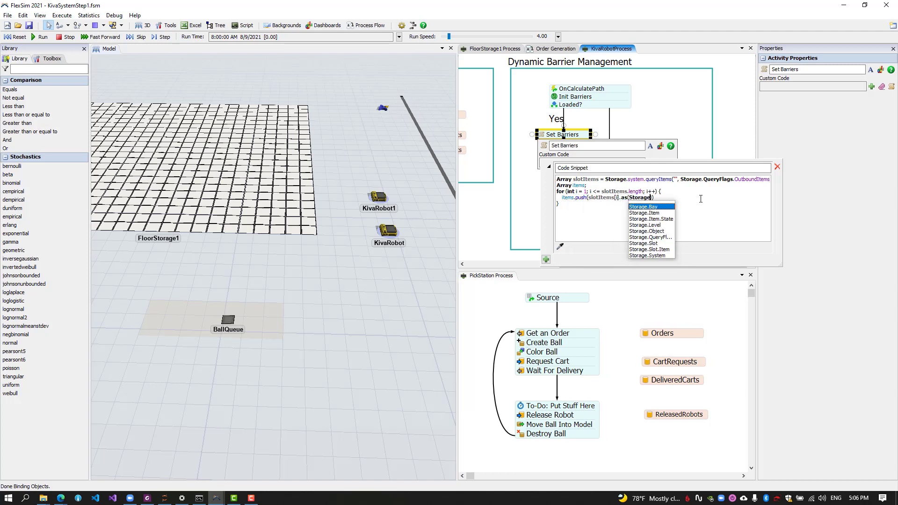
text(Slot.Item).ite)
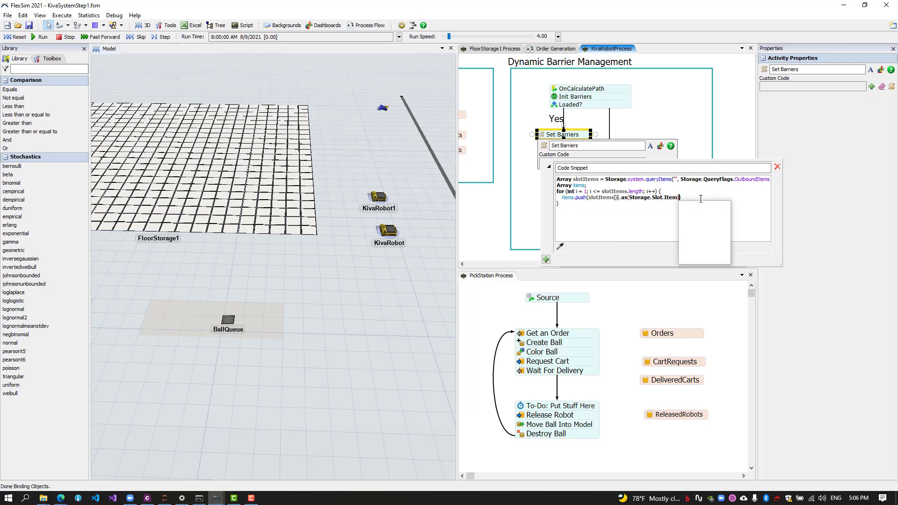
text(m)
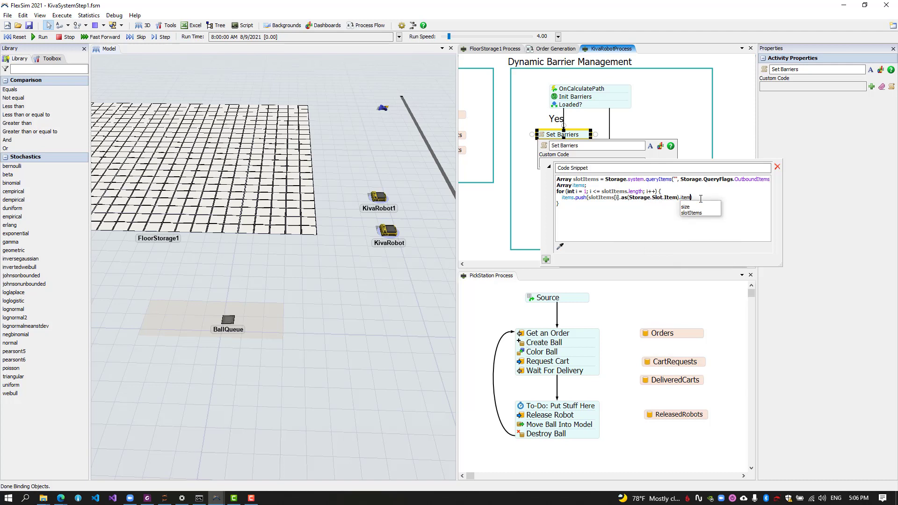
Close the loop in the Set Barriers code, assign items to token.Barriers and close the snippet editor.
text(); } token.)
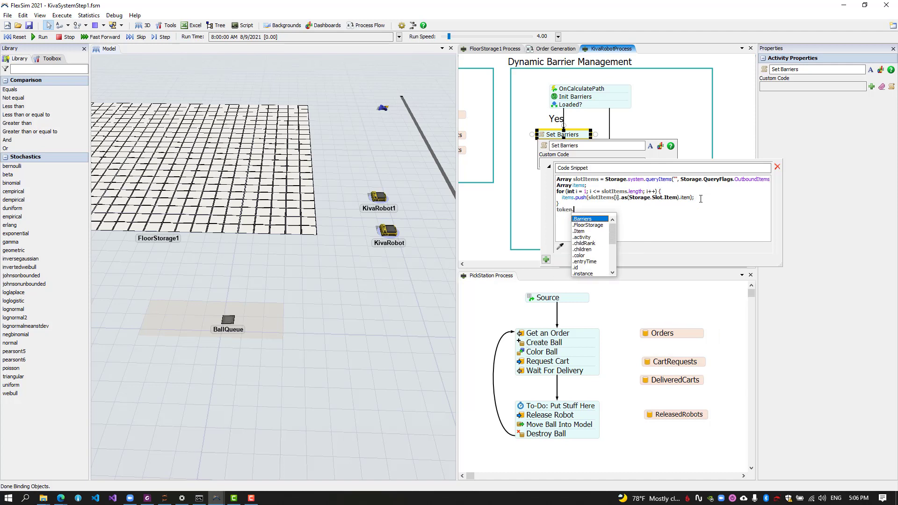
text(Barriers = )
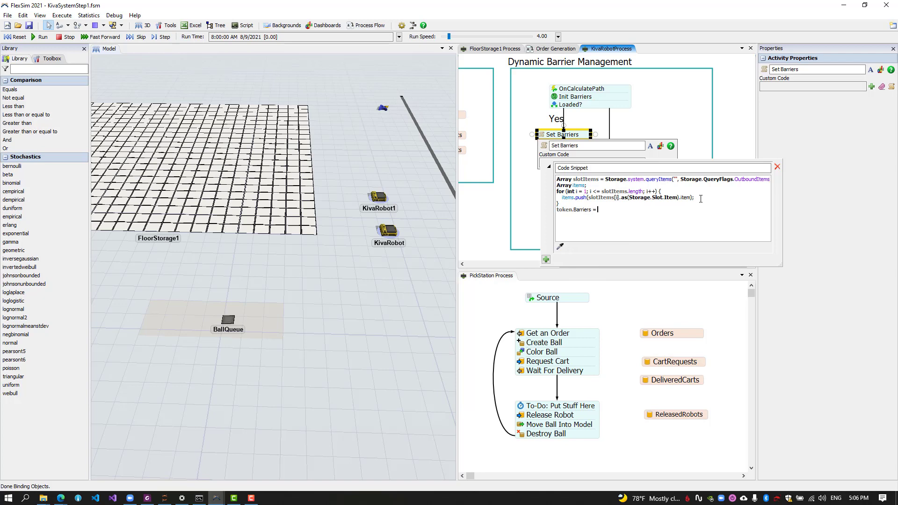
text(items;)
click(787, 266)
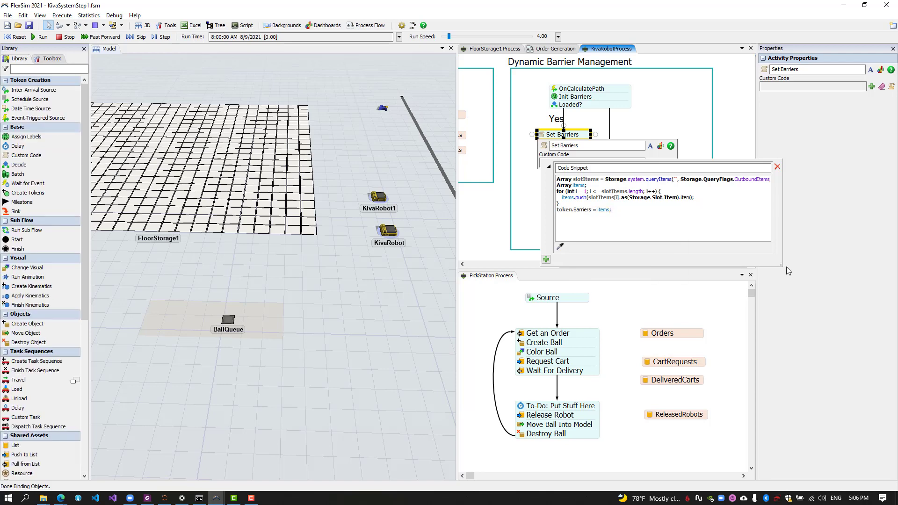
click(530, 199)
Set the Return Value of the Finish activity to token.Barriers.
click(567, 158)
click(566, 186)
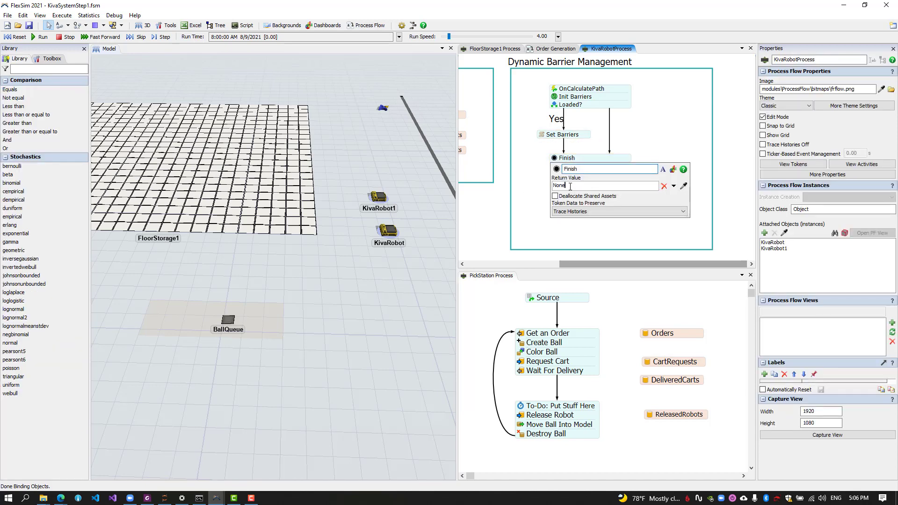
text(token.B)
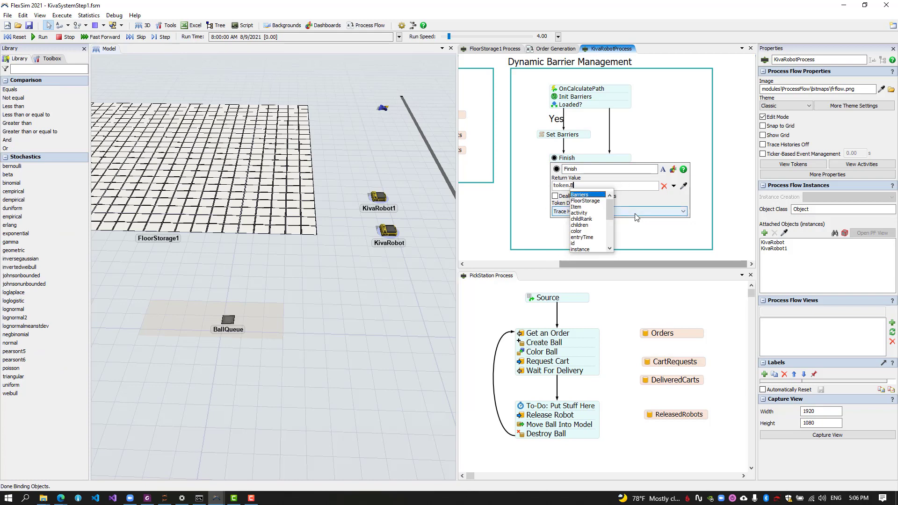
key(Return)
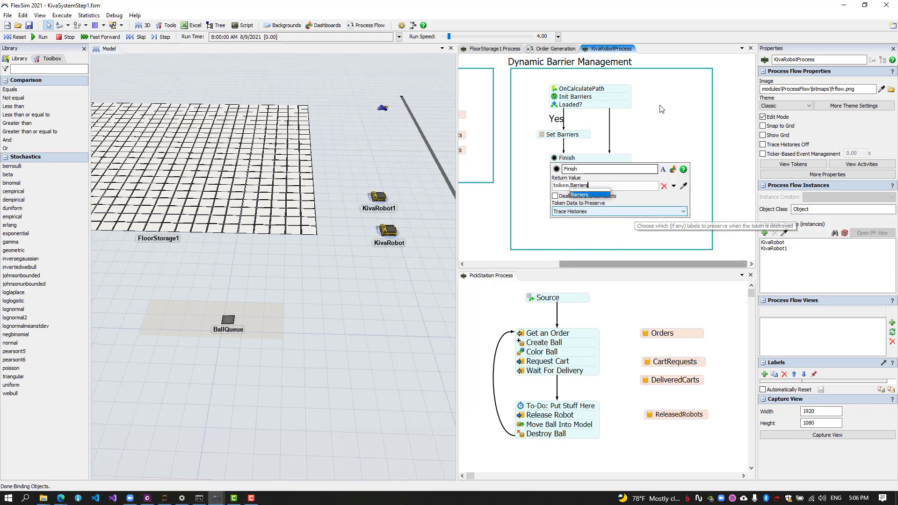
click(541, 103)
Review the token.Barriers assignment in the Set Barriers code and the Finish activity that returns it.
click(554, 96)
click(533, 114)
click(561, 134)
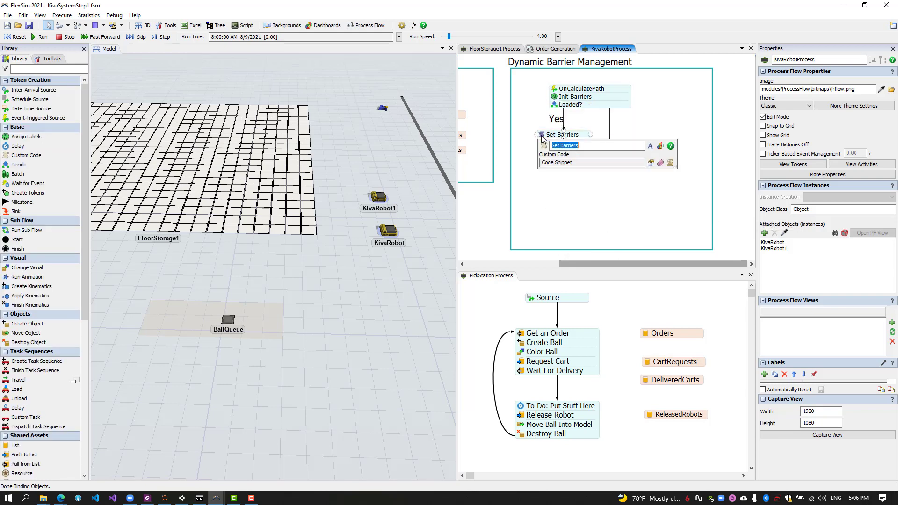
click(651, 163)
drag(575, 210, 614, 210)
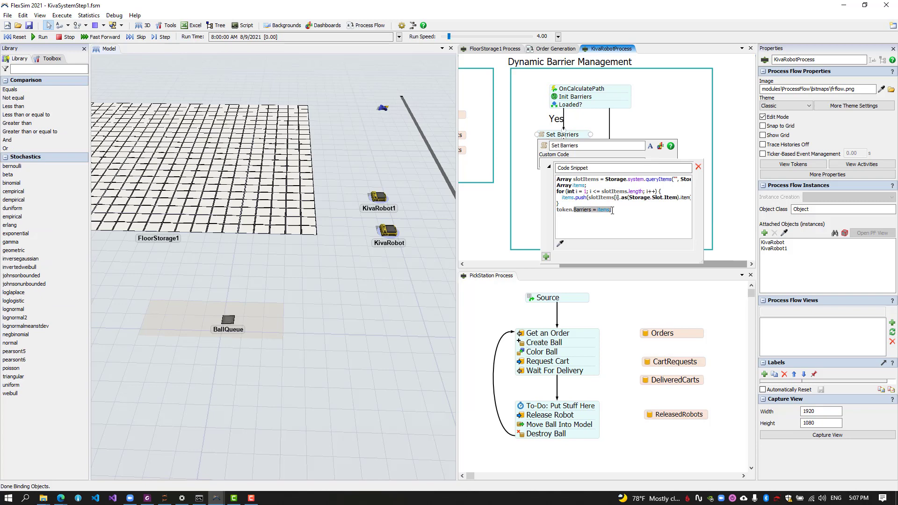
click(634, 134)
click(562, 158)
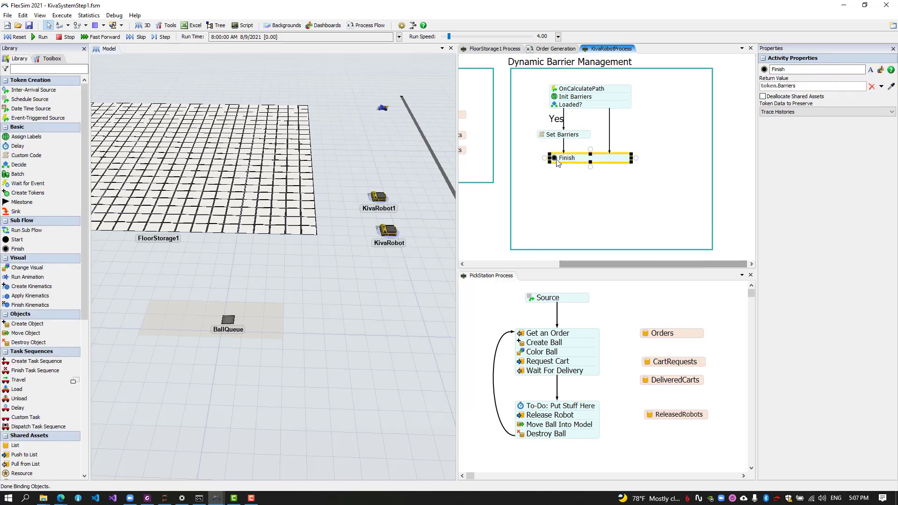
Shrink the Dynamic Barrier Management container to a height of about 290 and narrow it to fit around its activities.
click(532, 185)
click(599, 223)
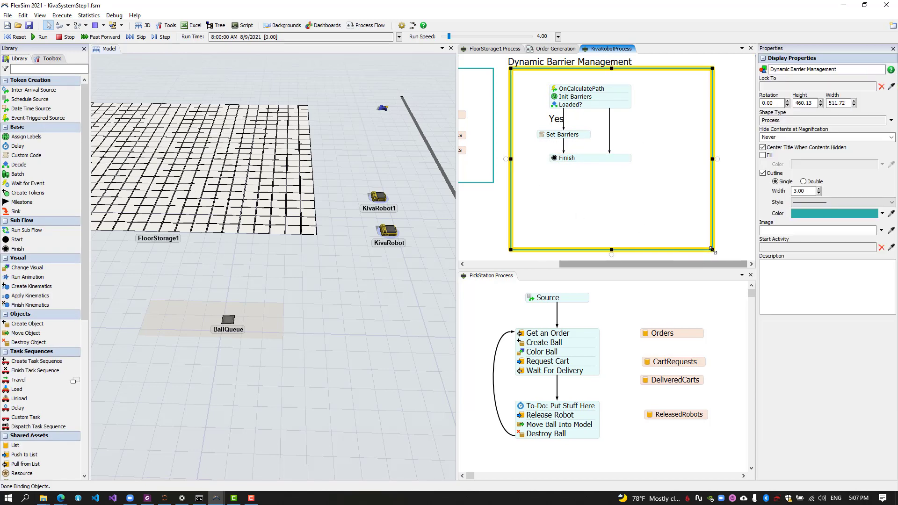
drag(713, 249, 651, 186)
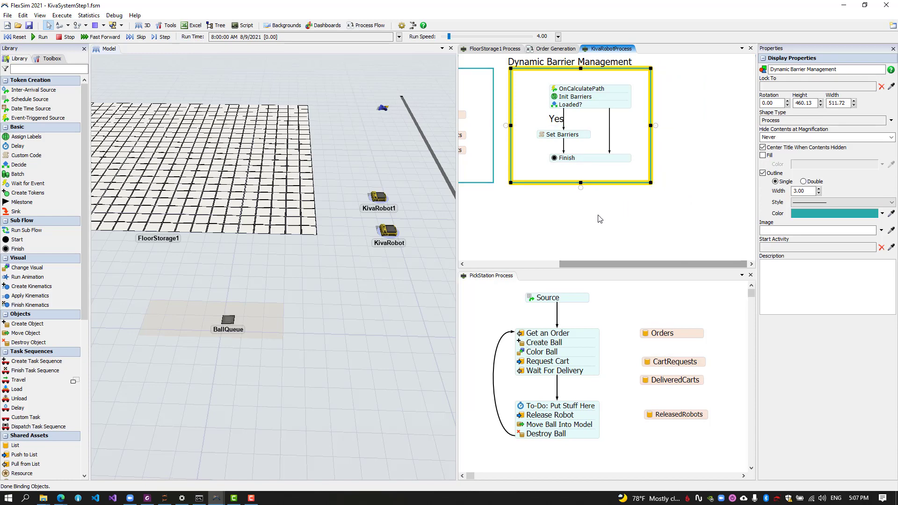
click(597, 217)
click(516, 137)
drag(511, 126, 522, 126)
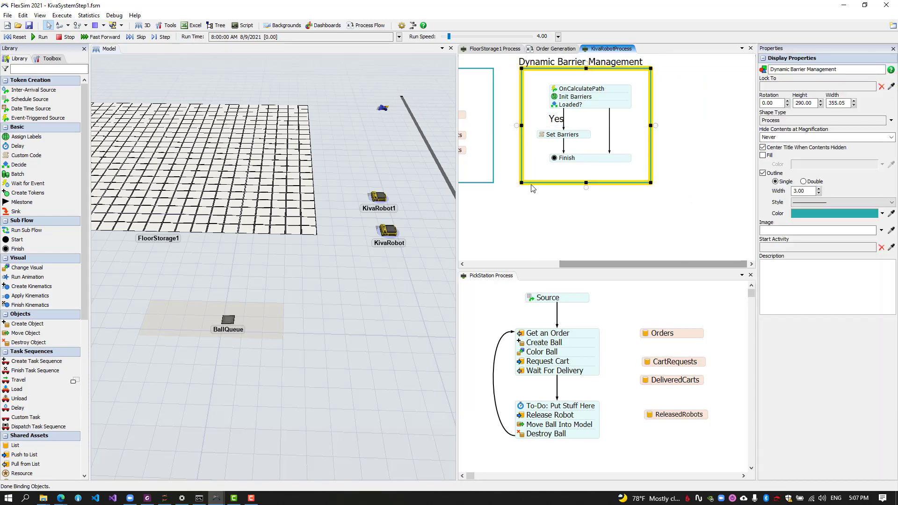
click(525, 207)
Label the connector from Loaded? to Finish "No".
double_click(612, 128)
text(No)
key(Return)
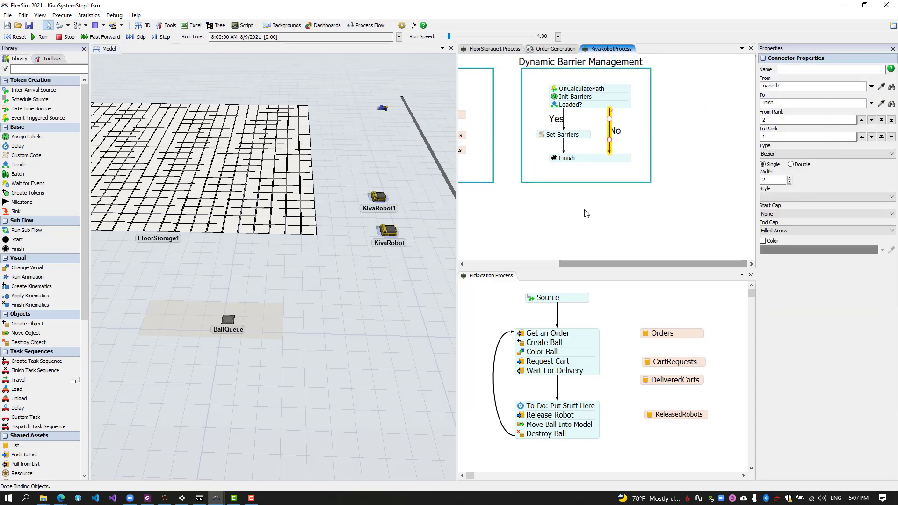
click(534, 228)
Reset and run the model, and slow the run speed to 0.82.
drag(532, 223, 602, 218)
scroll(569, 224, down, 1)
click(15, 37)
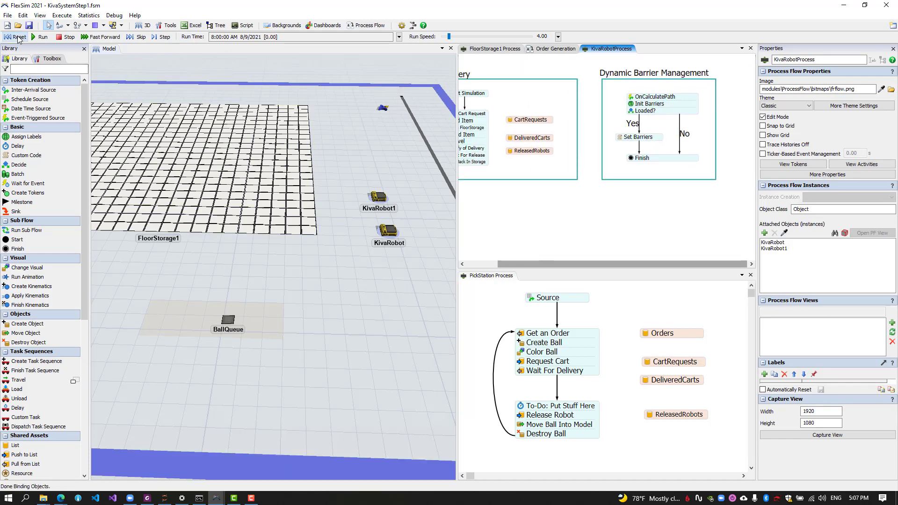
click(42, 38)
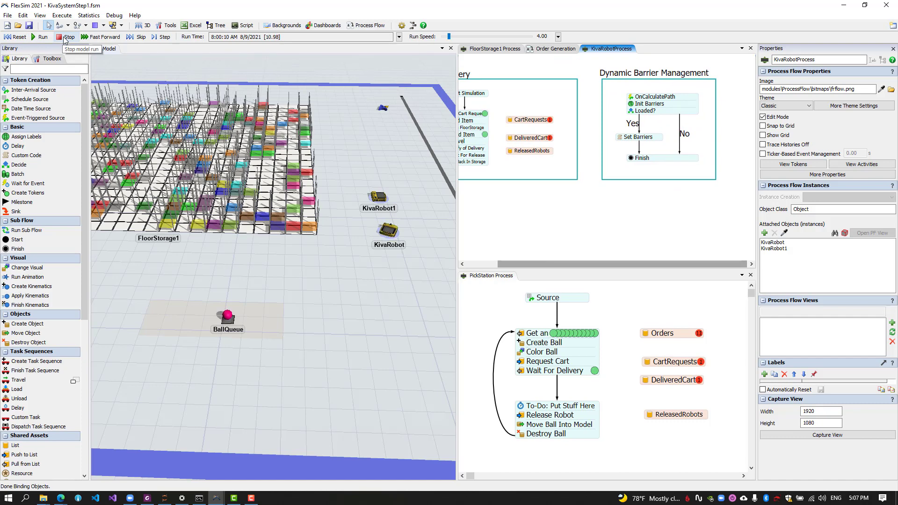
drag(271, 273, 316, 277)
scroll(316, 277, up, 4)
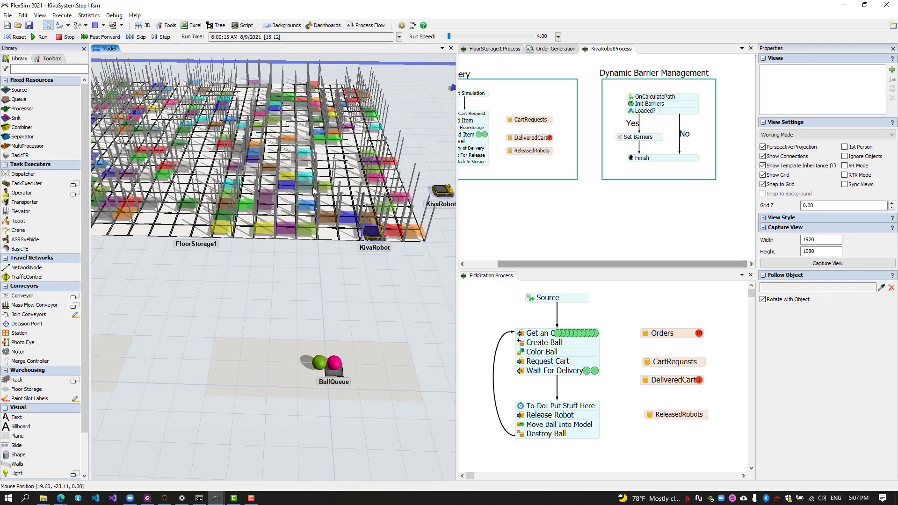
drag(449, 37, 447, 37)
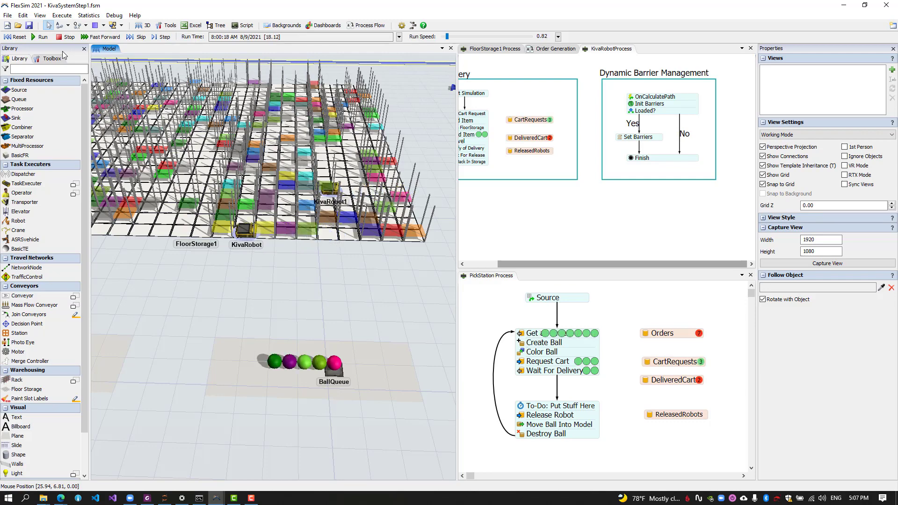
Watch how the loaded and unloaded Kiva robots travel between the floor storage and the pick stations.
right_drag(201, 262, 301, 267)
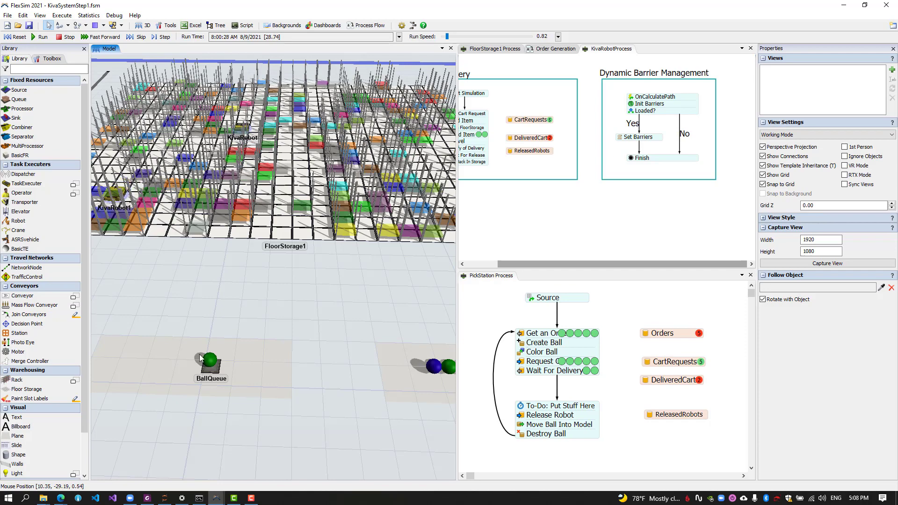
drag(164, 282, 299, 287)
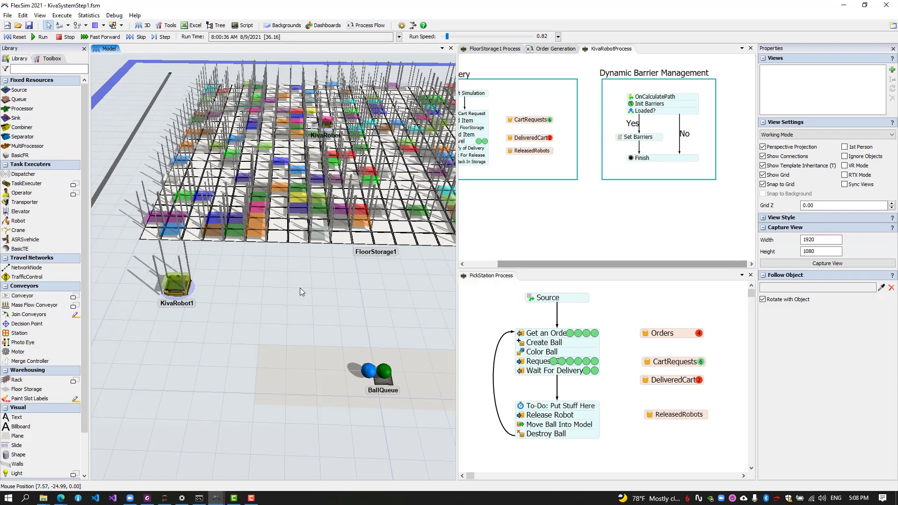
drag(363, 283, 284, 427)
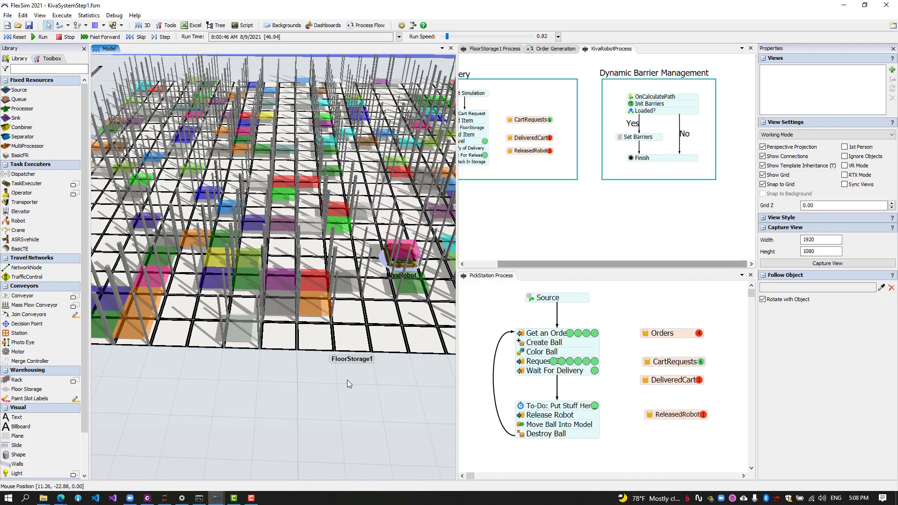
drag(347, 380, 110, 320)
scroll(110, 321, down, 2)
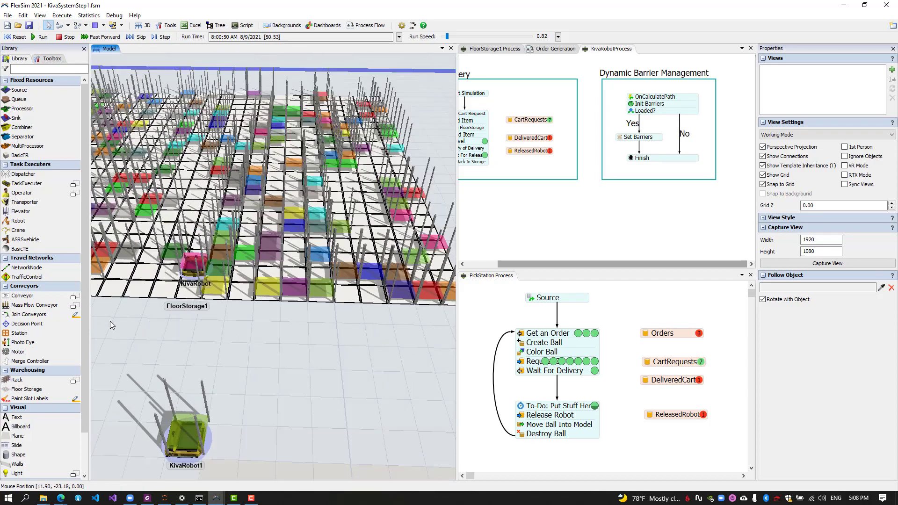
drag(266, 344, 287, 313)
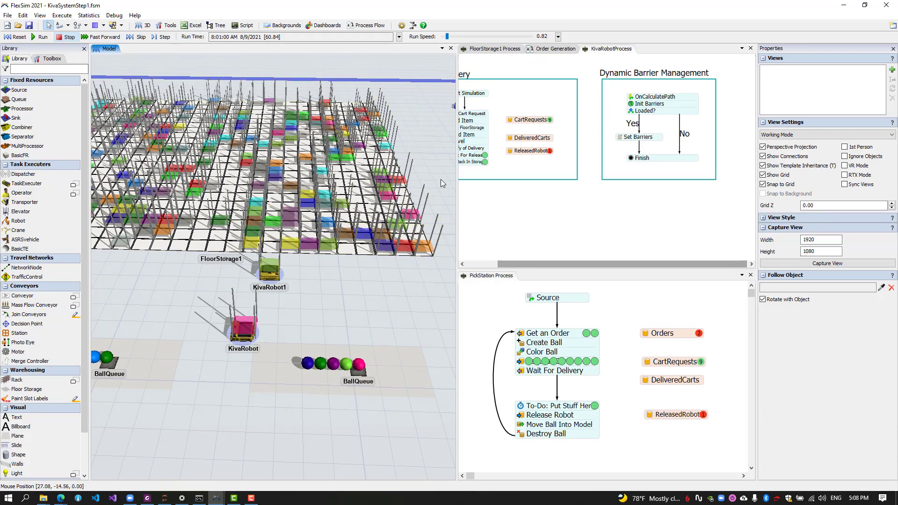
Turn off Ignore Inactive Members in the A* Navigator's behavior settings and reset the model.
drag(440, 179, 399, 191)
double_click(429, 112)
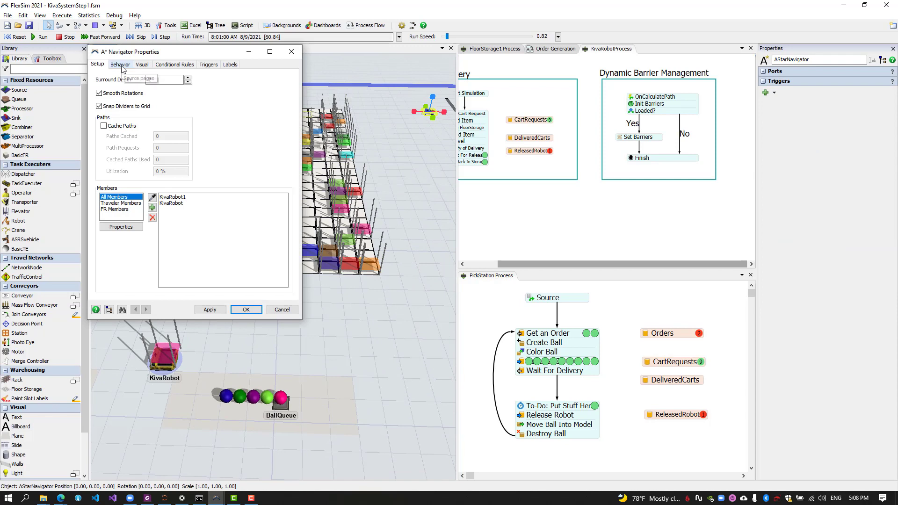
click(121, 64)
click(109, 119)
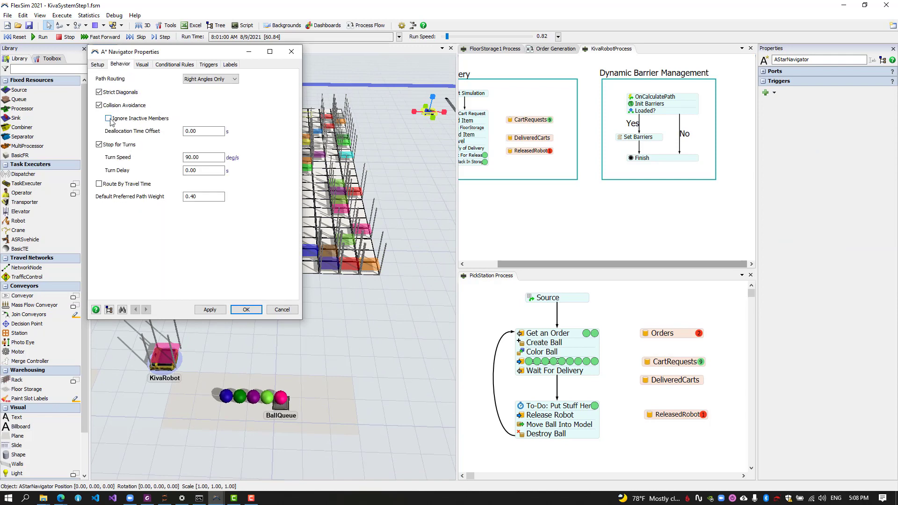
click(246, 310)
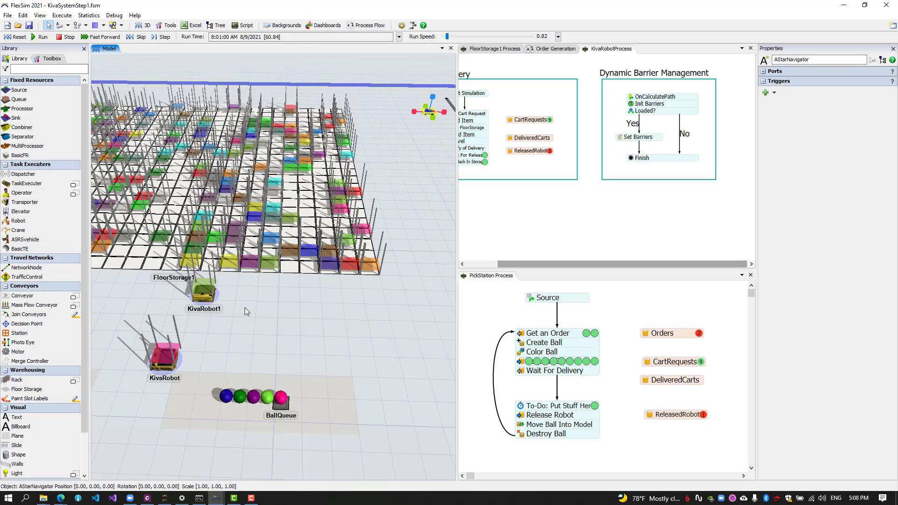
click(254, 310)
click(15, 36)
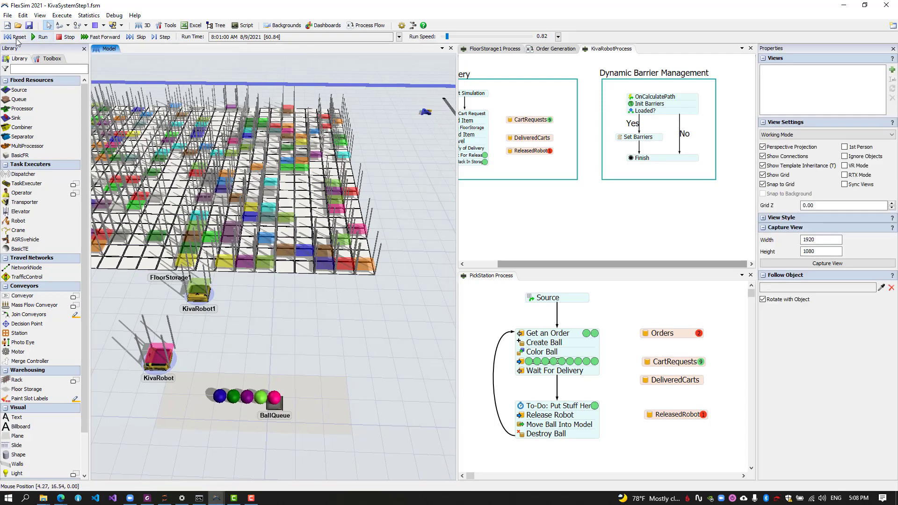
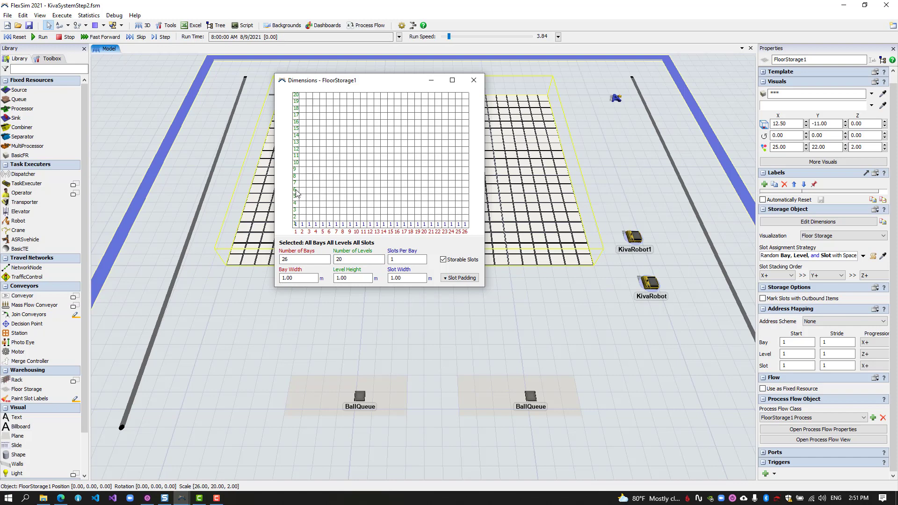
Mark all slots on levels 7 and 14 of FloorStorage1 as non-storable.
click(291, 183)
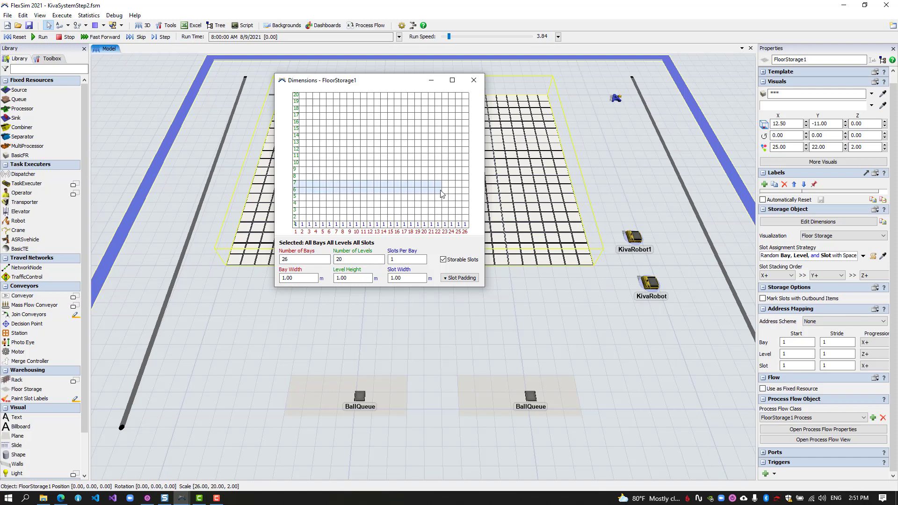
click(452, 263)
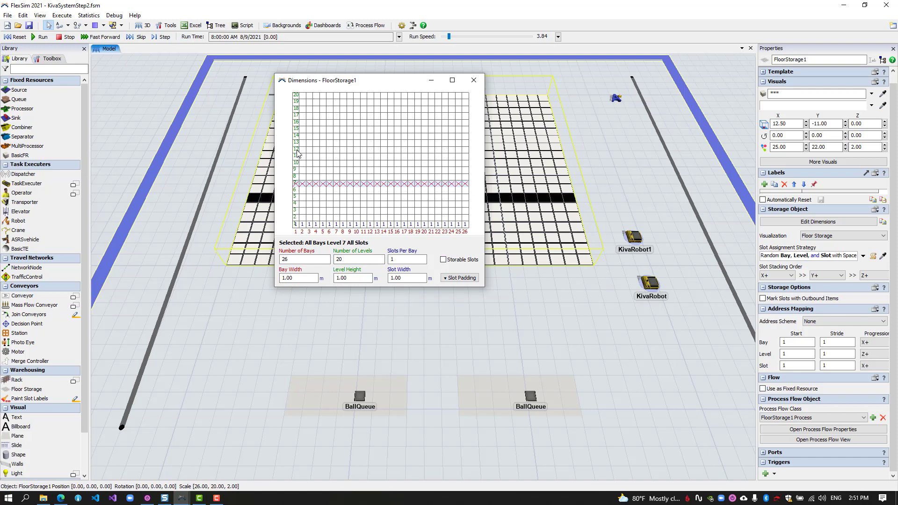
click(450, 262)
Make bays 3, 6, 9 and 12 of FloorStorage1 non-storable across all levels.
drag(311, 95, 312, 150)
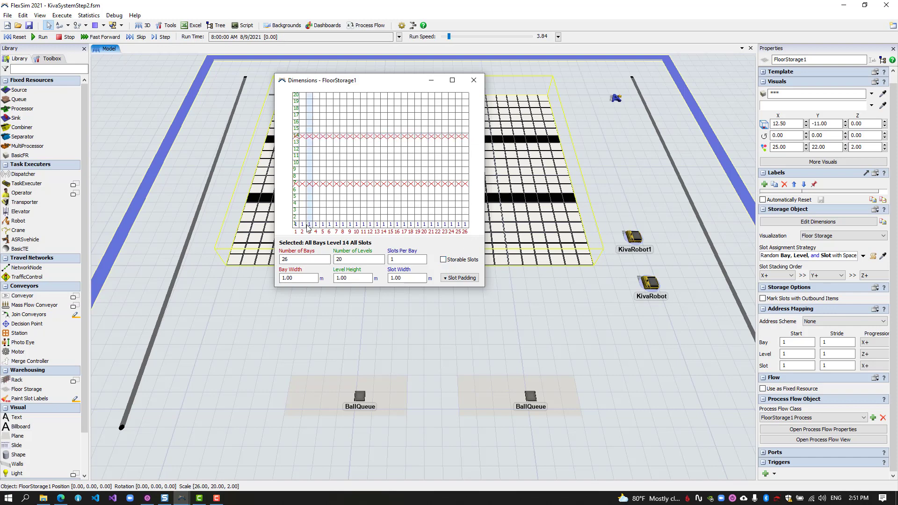
click(444, 260)
drag(332, 96, 329, 181)
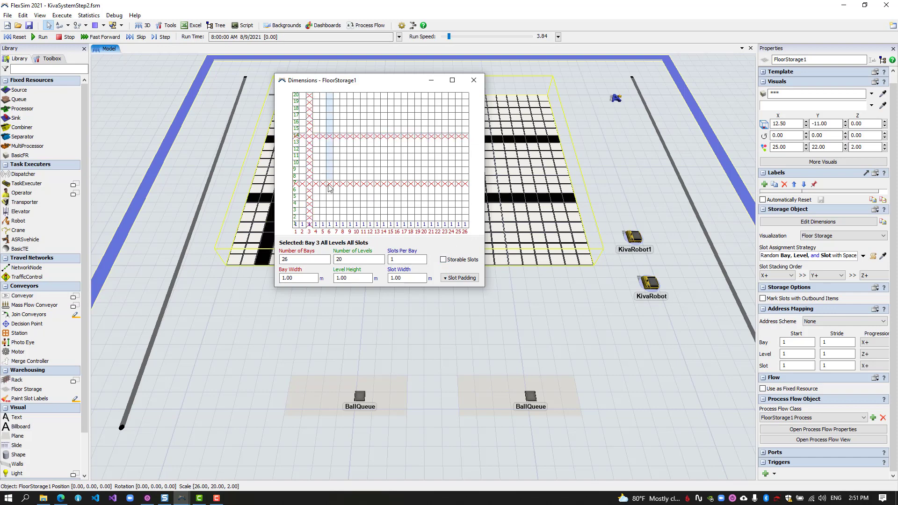
click(459, 261)
drag(348, 95, 353, 197)
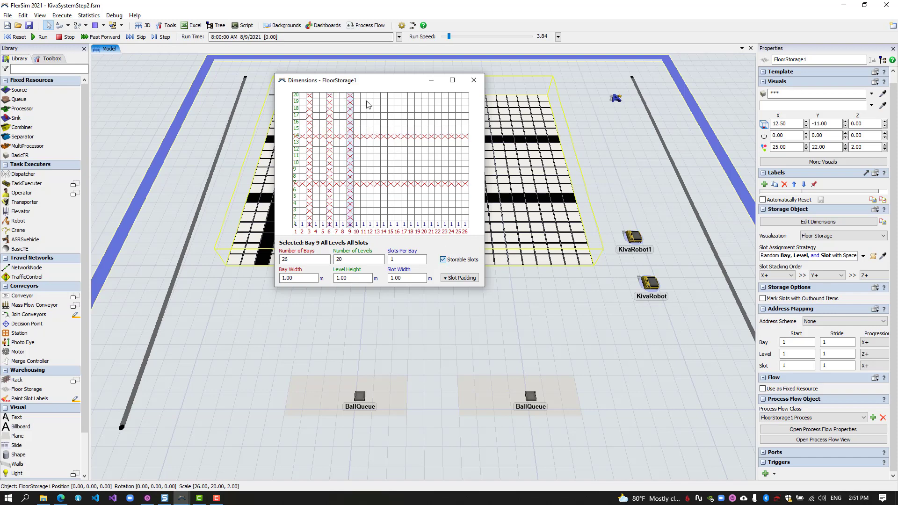
drag(371, 96, 373, 218)
click(448, 260)
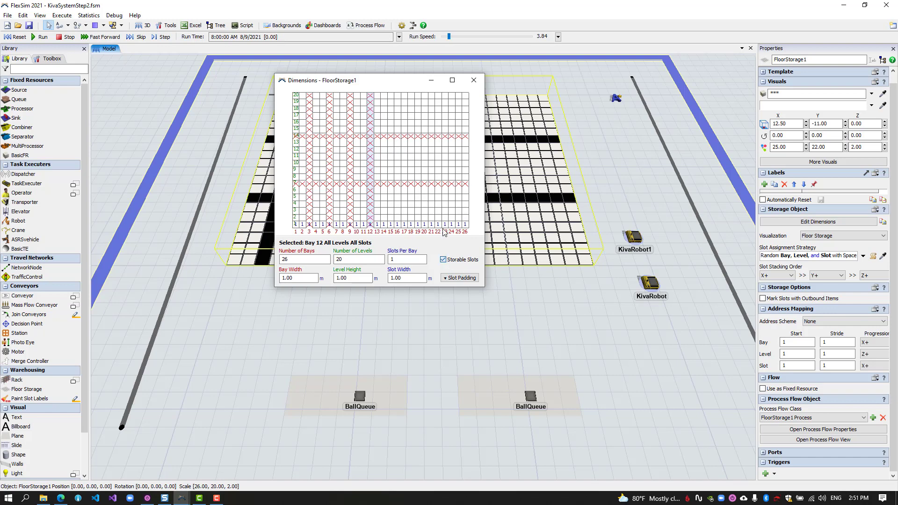
Make bays 15, 18, 21 and 24 non-storable across all levels and close the dimensions editor.
drag(391, 95, 393, 188)
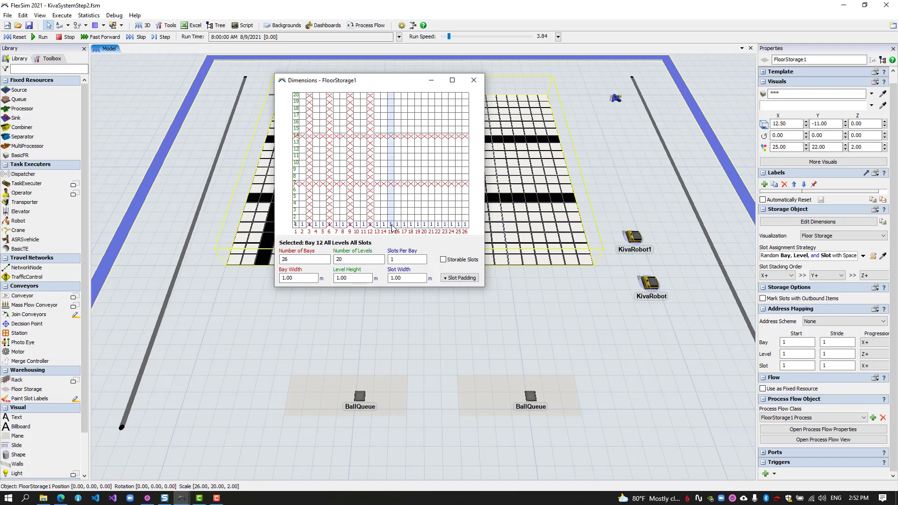
click(449, 264)
drag(410, 96, 413, 218)
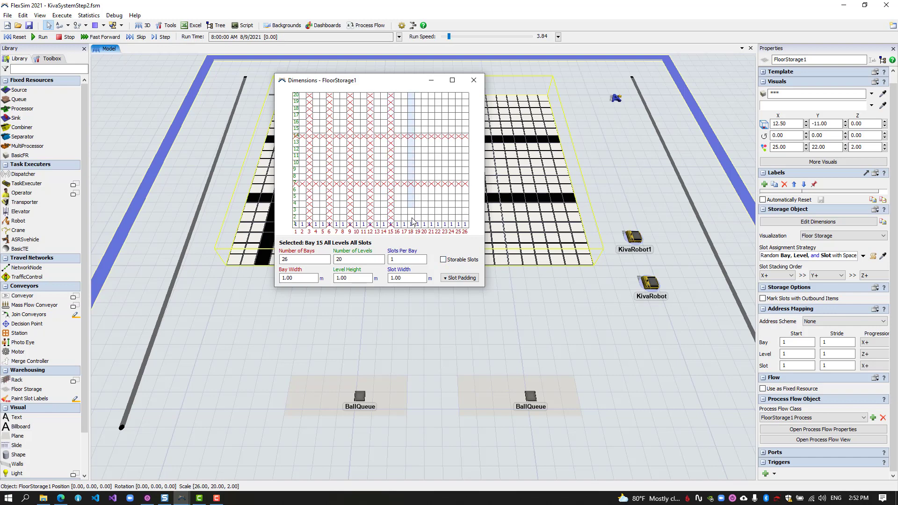
click(447, 258)
drag(431, 96, 429, 174)
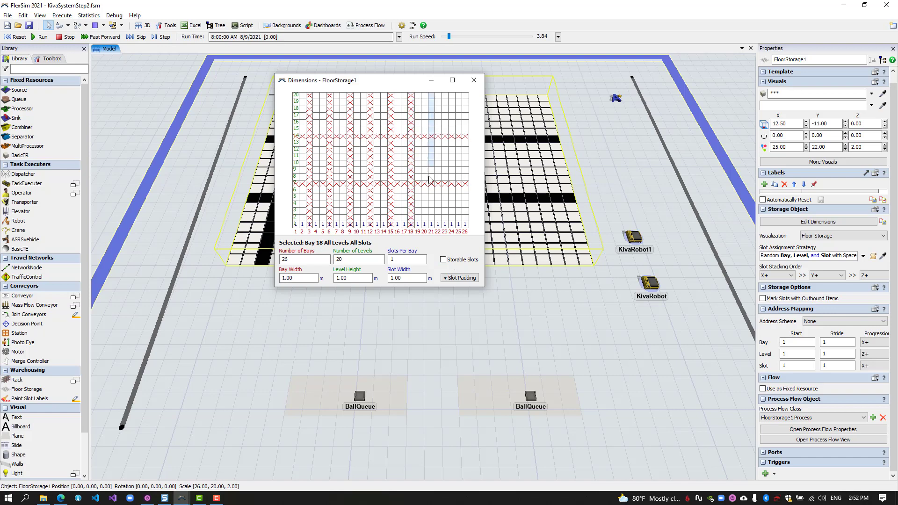
click(451, 260)
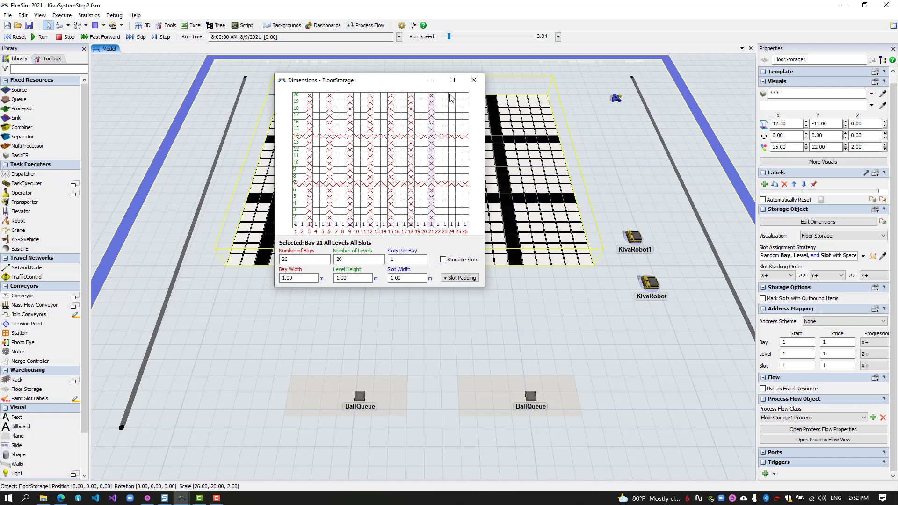
drag(453, 96, 452, 223)
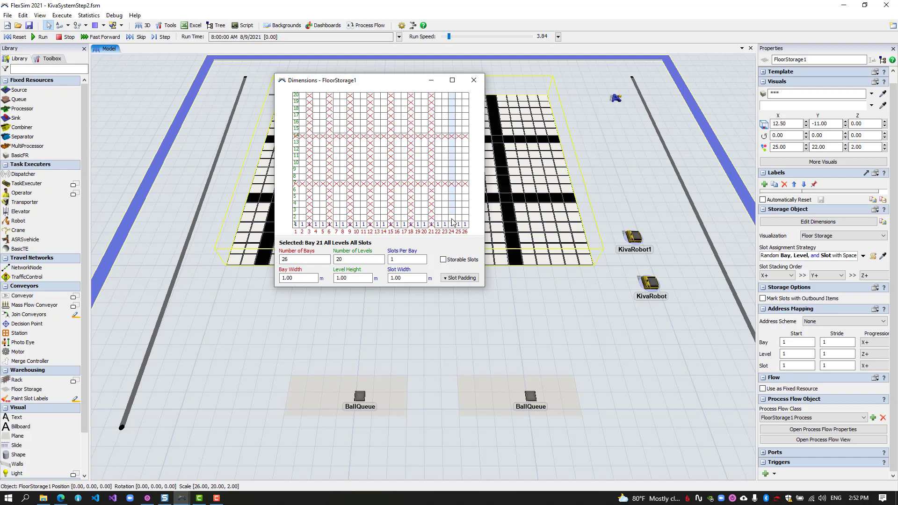
click(451, 262)
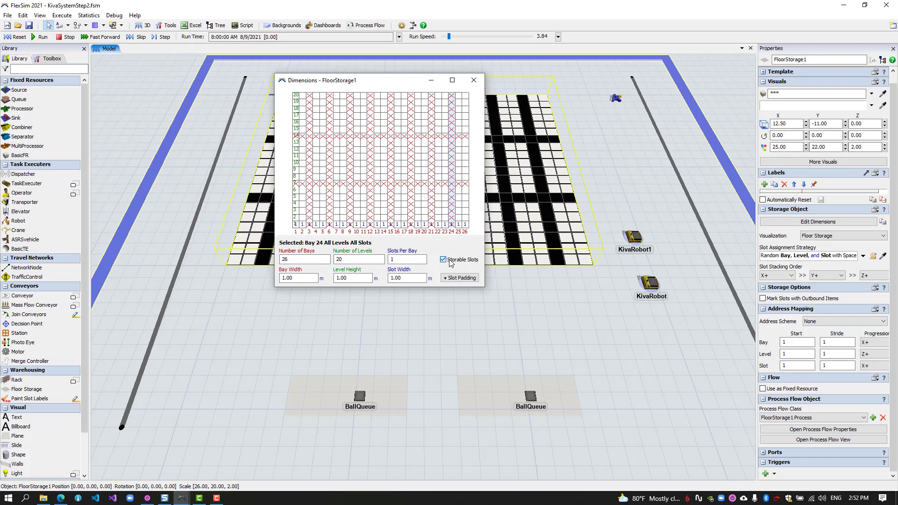
click(474, 82)
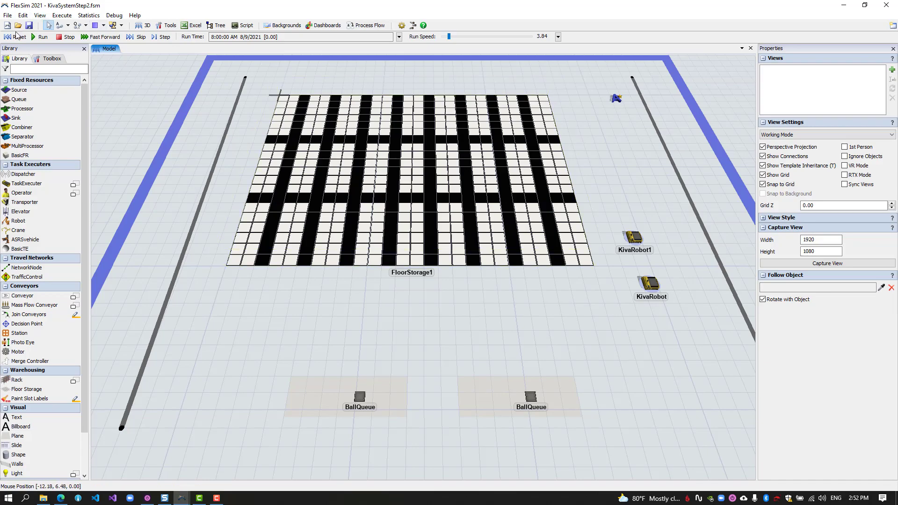
Run the model to check how carts fill the floor storage around the new aisles, and reset it.
click(39, 38)
right_drag(317, 299, 227, 201)
scroll(383, 304, up, 3)
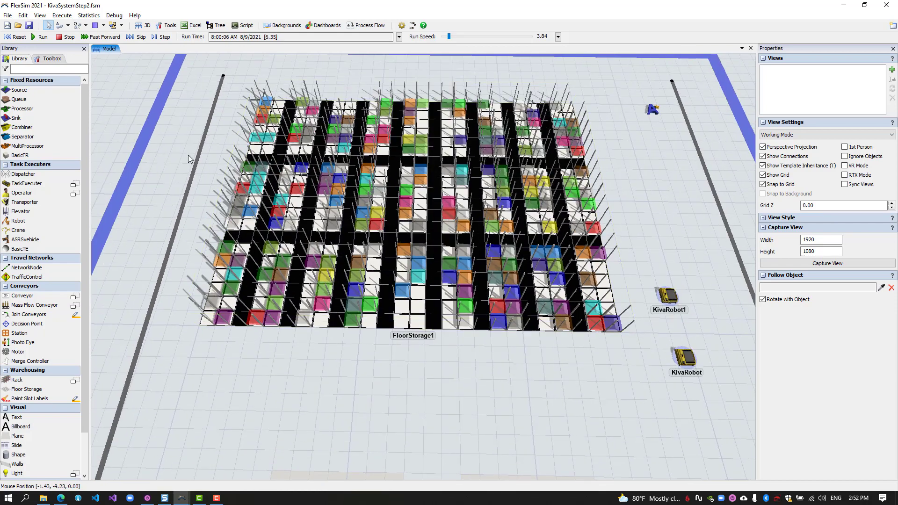
click(15, 36)
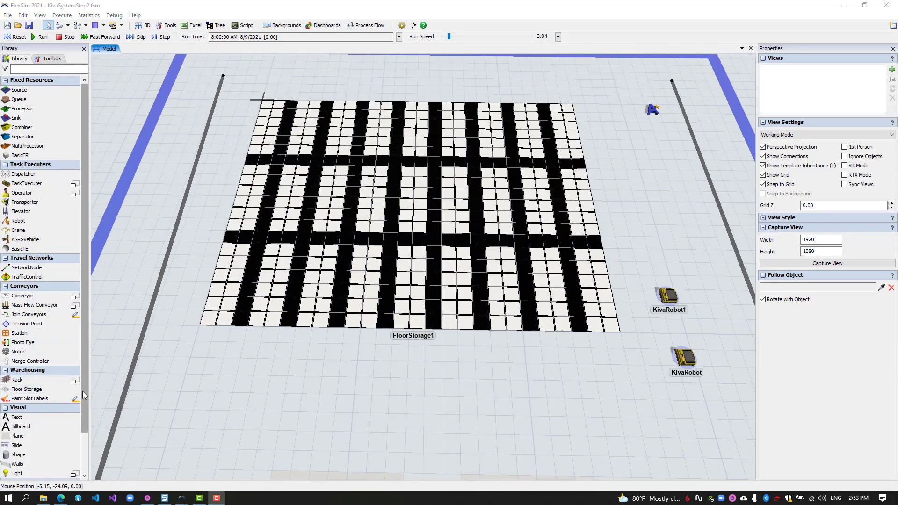
Draw an A* barrier along the outer side of bay 1, spanning the full depth of FloorStorage1.
scroll(82, 391, down, 4)
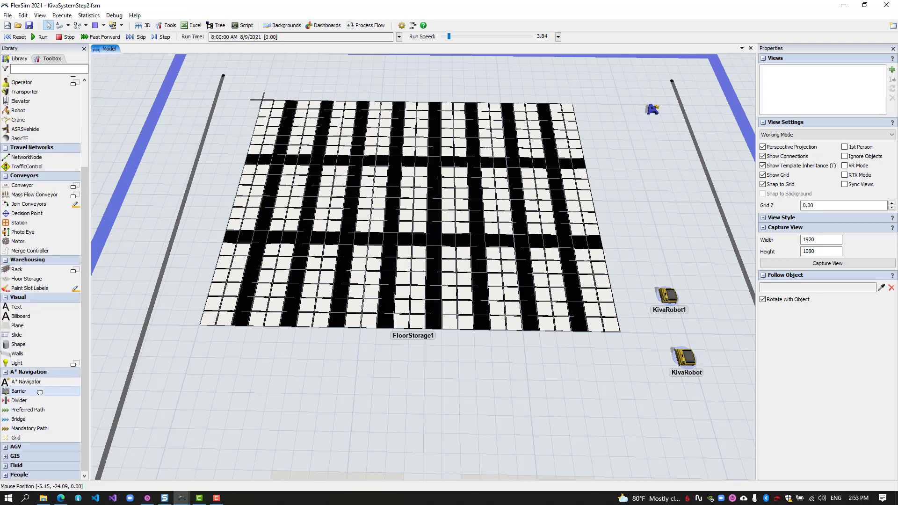
drag(246, 126, 198, 326)
click(234, 348)
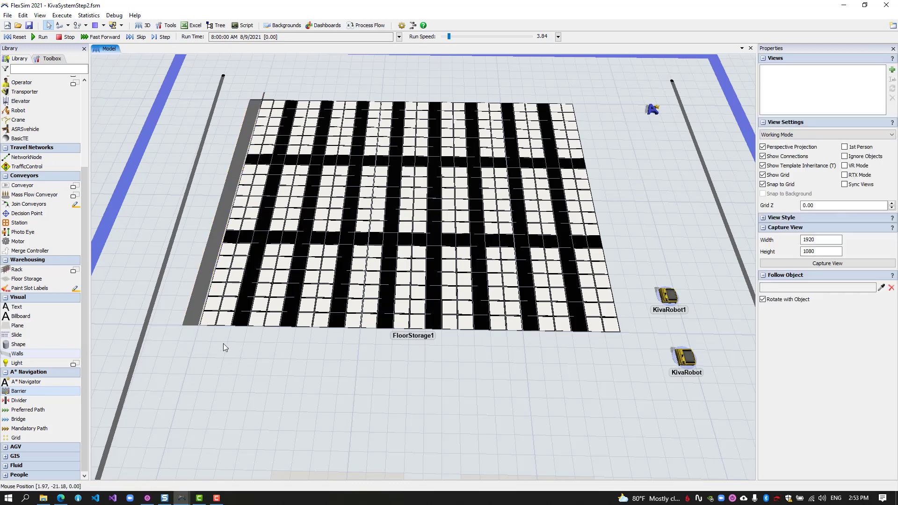
Narrow the barrier beside bay 1 to about 0.52 m and check its travel-direction arrows.
scroll(261, 346, up, 5)
click(300, 329)
drag(300, 240, 335, 241)
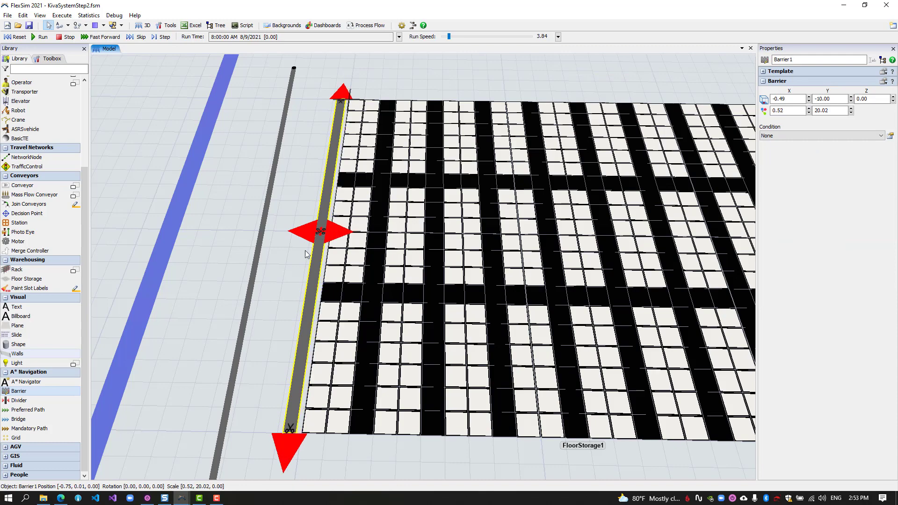
drag(267, 311, 269, 347)
scroll(280, 345, up, 5)
click(338, 285)
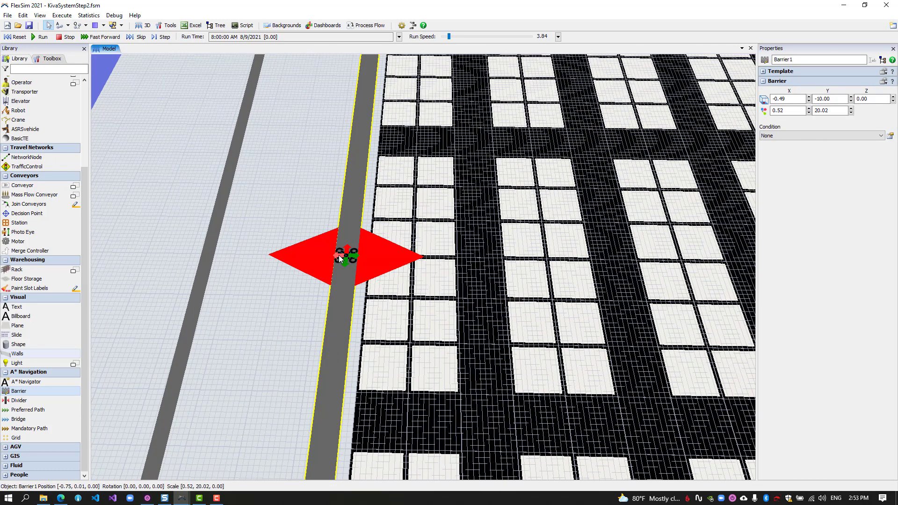
click(276, 335)
scroll(271, 286, down, 5)
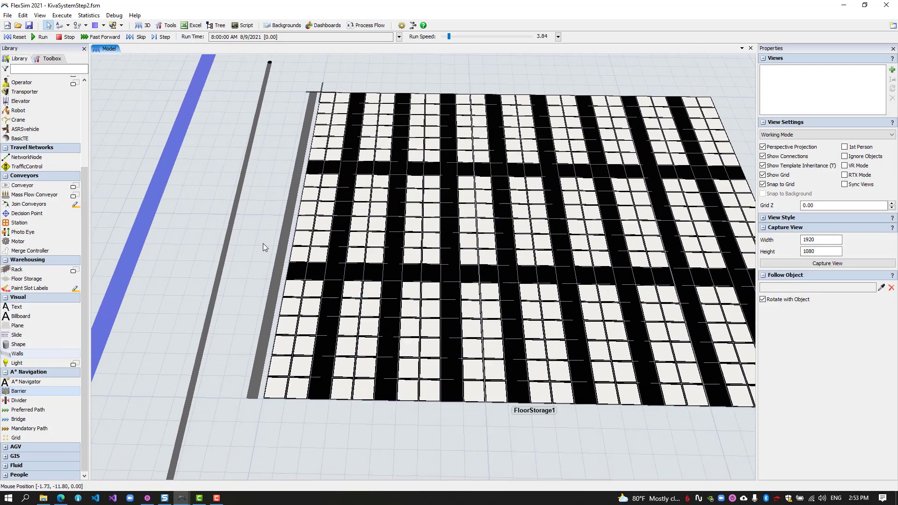
Copy the barrier onto the bay 6 aisle and extend both barriers past the storage ends to about 22 m long.
click(279, 248)
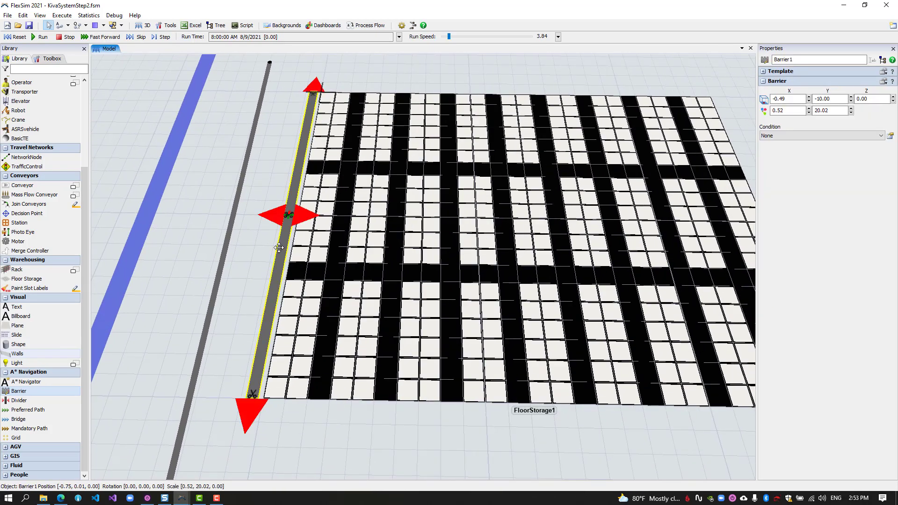
drag(279, 248, 391, 248)
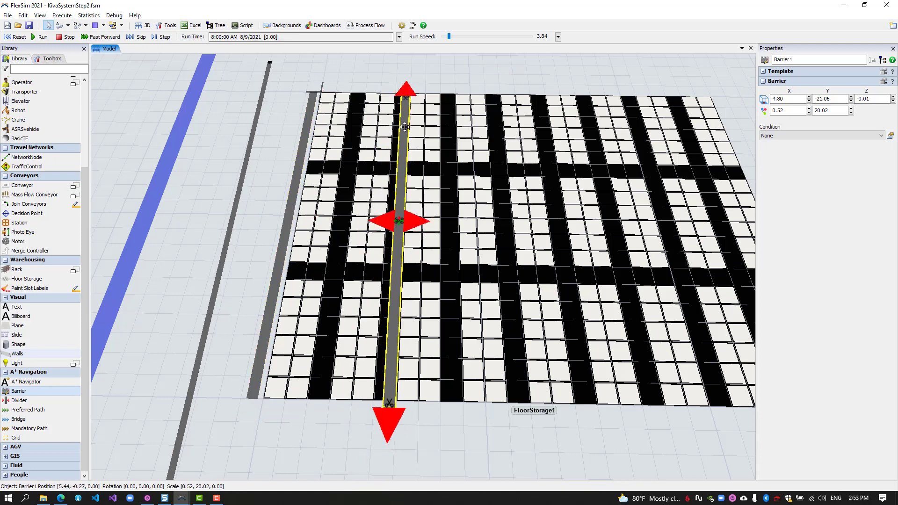
drag(389, 417, 377, 444)
drag(403, 89, 404, 77)
click(309, 119)
drag(250, 413, 246, 437)
Paste copies of the lengthened barrier along the bay 12 and bay 18 aisles.
drag(335, 439, 269, 426)
click(321, 384)
drag(364, 71, 363, 72)
key(ctrl+c)
click(451, 81)
key(ctrl+v)
drag(452, 83, 490, 148)
click(391, 149)
key(ctrl+c)
click(486, 151)
key(ctrl+v)
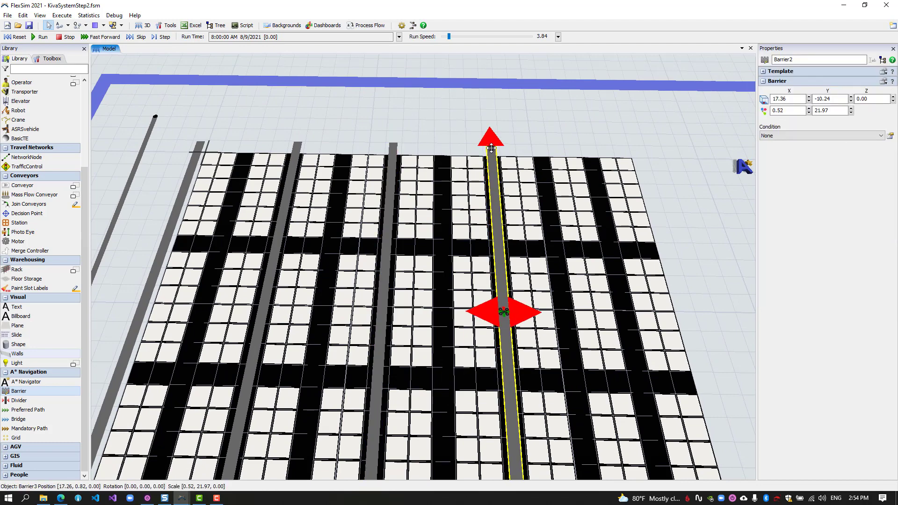
Copy the bay 18 barrier and paste it along the bay 24 aisle.
click(593, 155)
click(495, 155)
key(ctrl+c)
drag(591, 147, 473, 286)
key(ctrl+v)
drag(511, 285, 509, 267)
scroll(511, 271, down, 5)
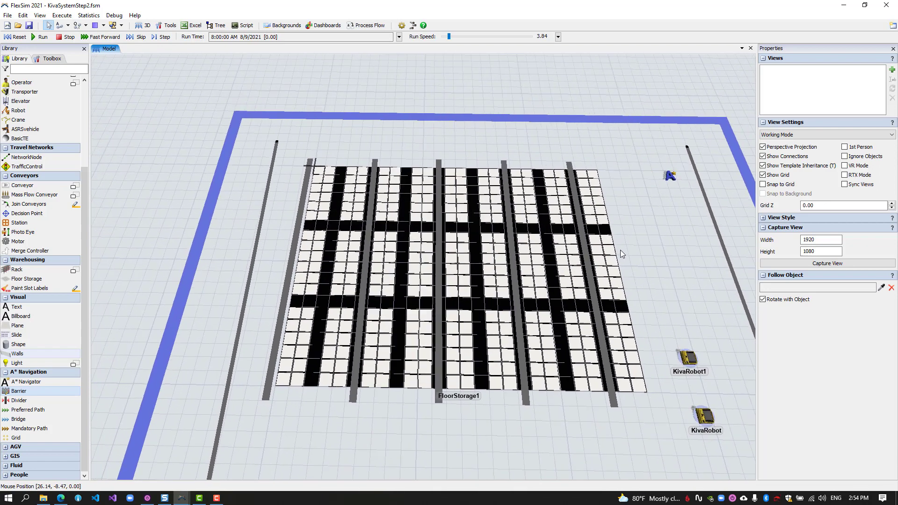
Copy the barrier beside bay 1 onto the bay 3 aisle and centre it at about X 2.50, Y -9.98.
click(287, 361)
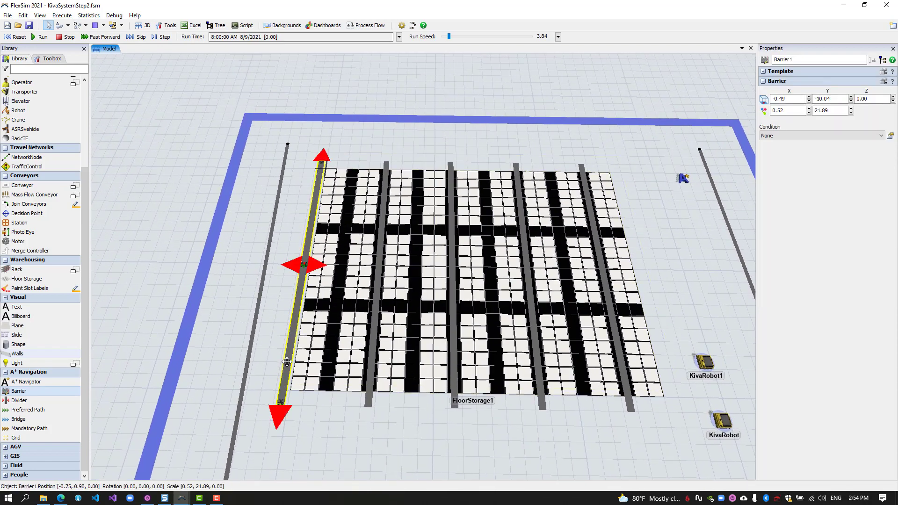
click(348, 165)
key(ctrl+v)
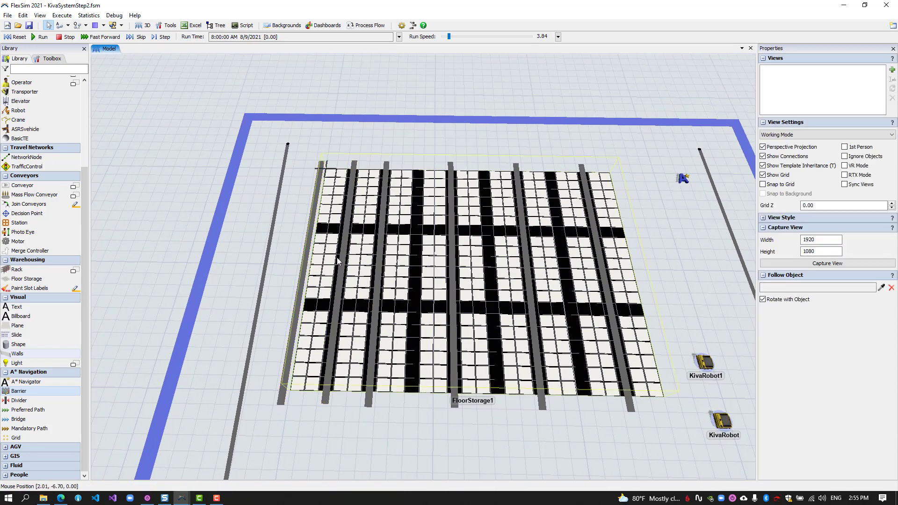
click(341, 275)
scroll(340, 262, up, 5)
scroll(339, 260, up, 2)
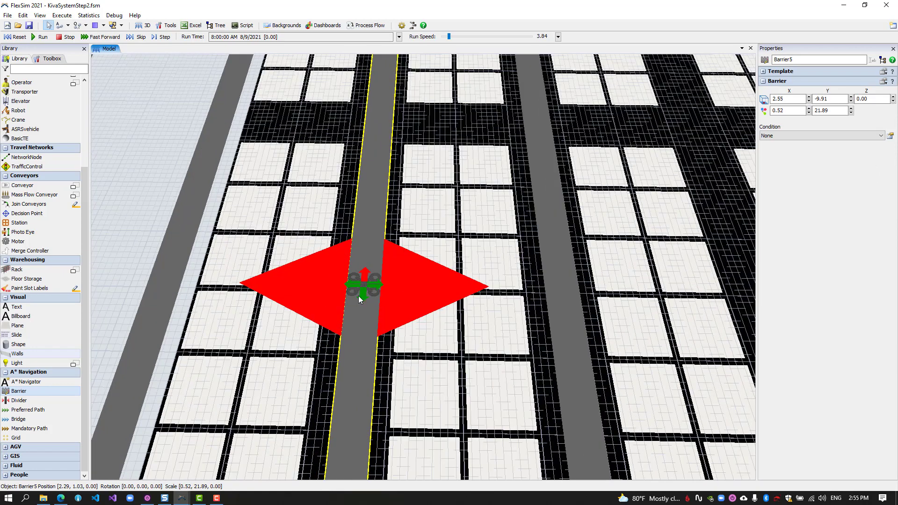
scroll(394, 202, down, 5)
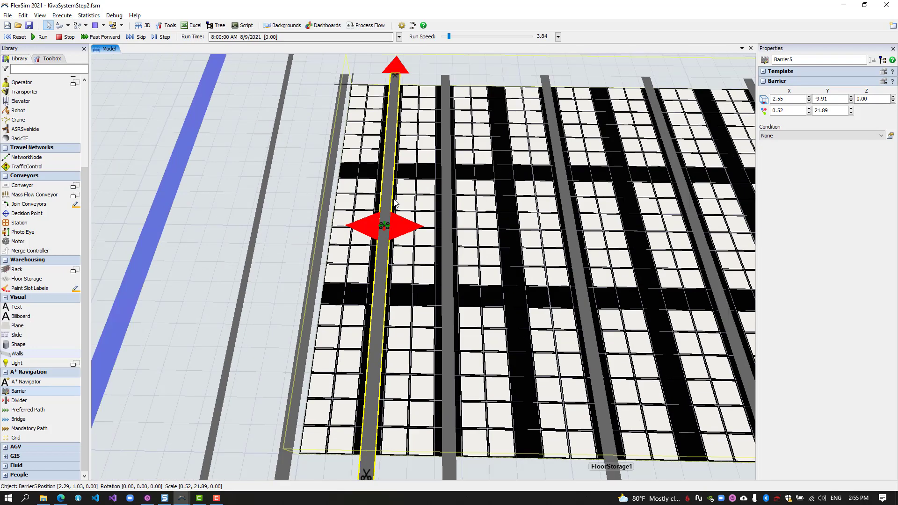
scroll(395, 202, down, 2)
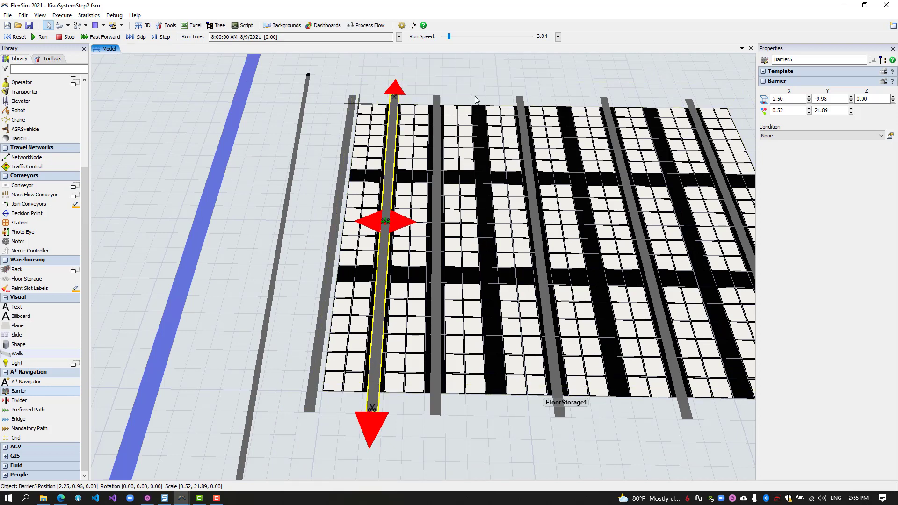
Place copies of the bay 3 barrier along the bay 9, 15 and 21 aisles and outside bay 26.
drag(395, 99, 478, 100)
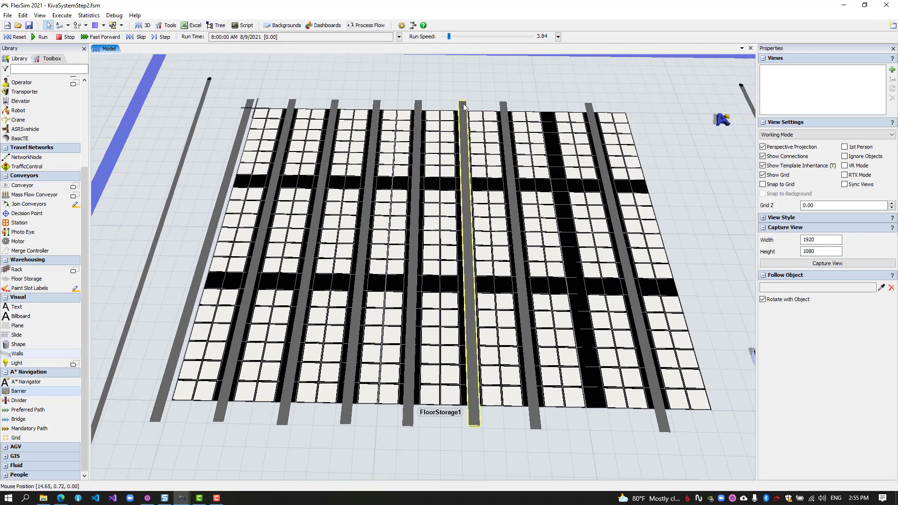
click(460, 104)
drag(461, 104, 542, 112)
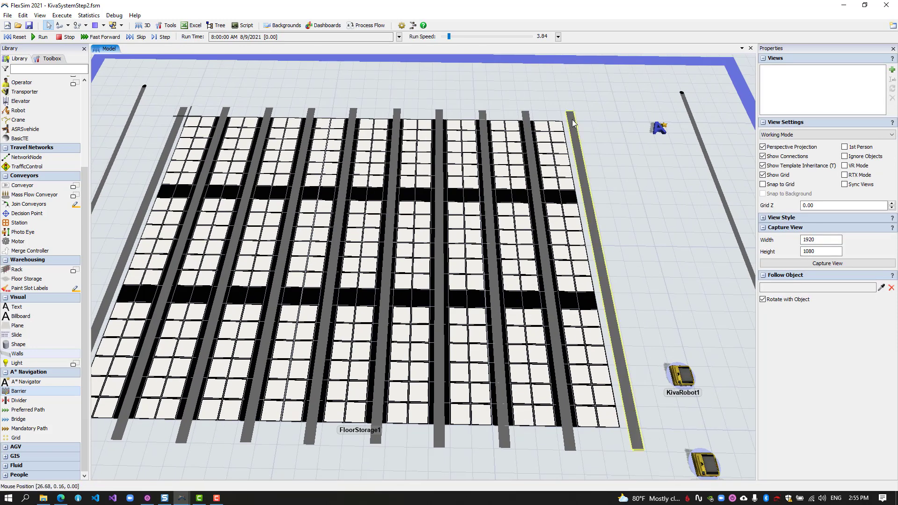
click(565, 117)
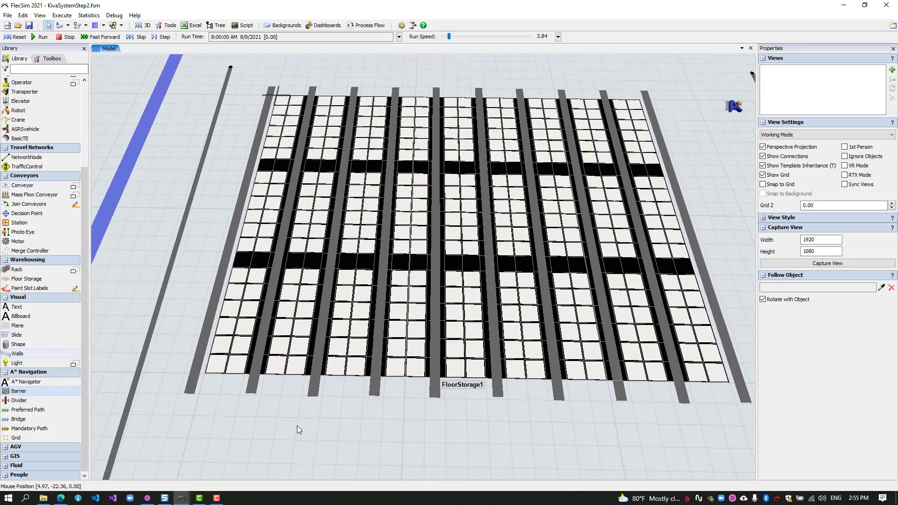
Draw a crosswise barrier about 28 m long and 0.49 m wide along the level 1 edge of FloorStorage1, and check its direction arrows.
click(315, 396)
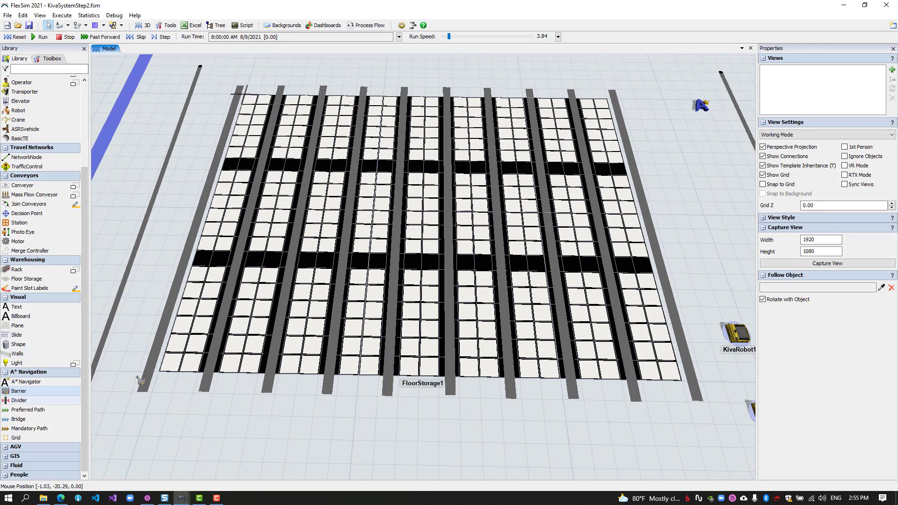
drag(138, 378, 707, 398)
scroll(425, 396, up, 3)
click(451, 379)
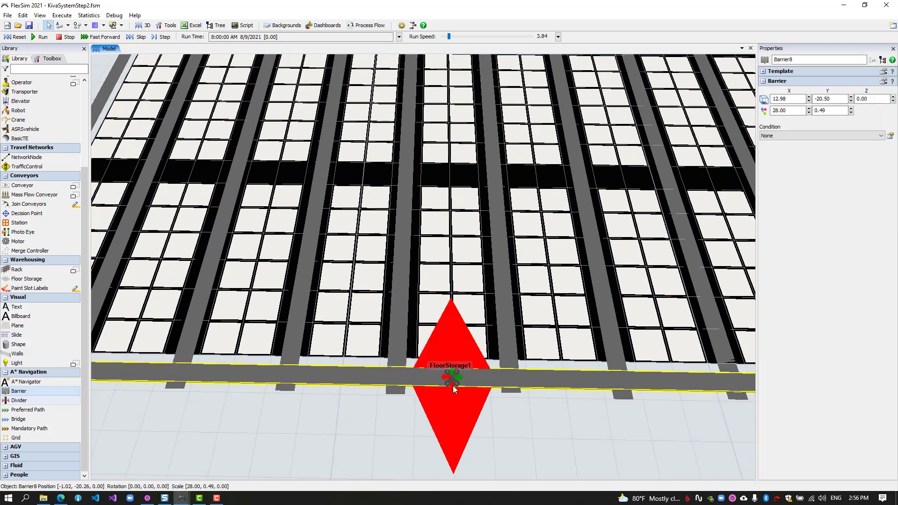
click(505, 422)
scroll(506, 422, down, 5)
drag(491, 427, 439, 433)
click(447, 403)
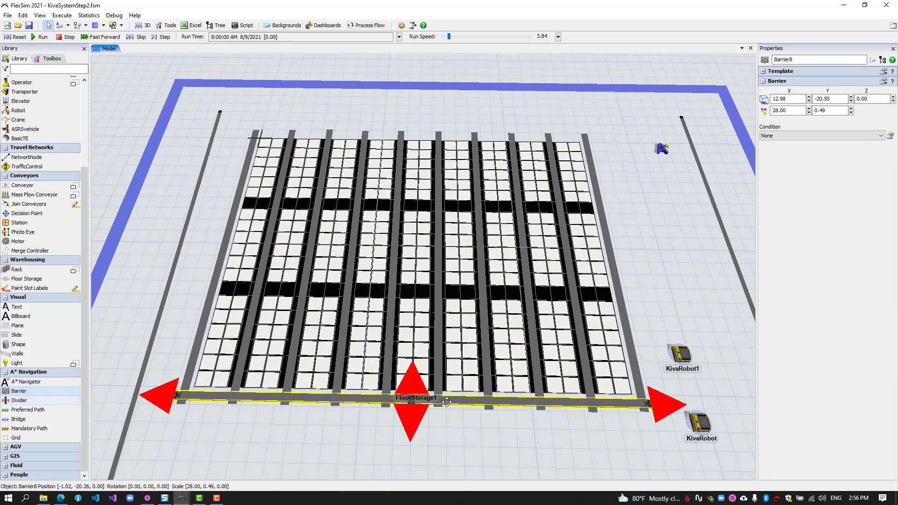
Paste copies of the crosswise barrier along the two cross aisles of FloorStorage1, centring the one nearer level 1 at about X 13.03, Y -13.50.
click(244, 201)
drag(667, 272, 633, 257)
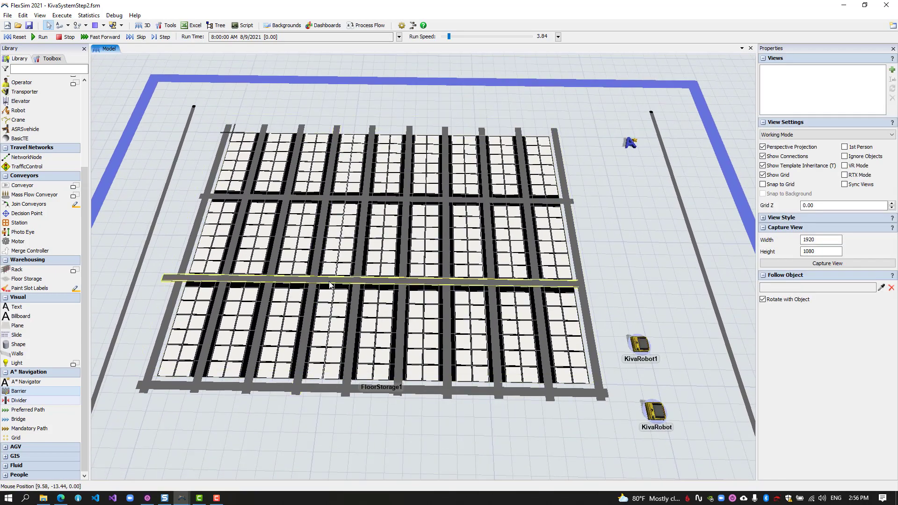
click(374, 282)
scroll(374, 282, up, 5)
scroll(283, 274, down, 10)
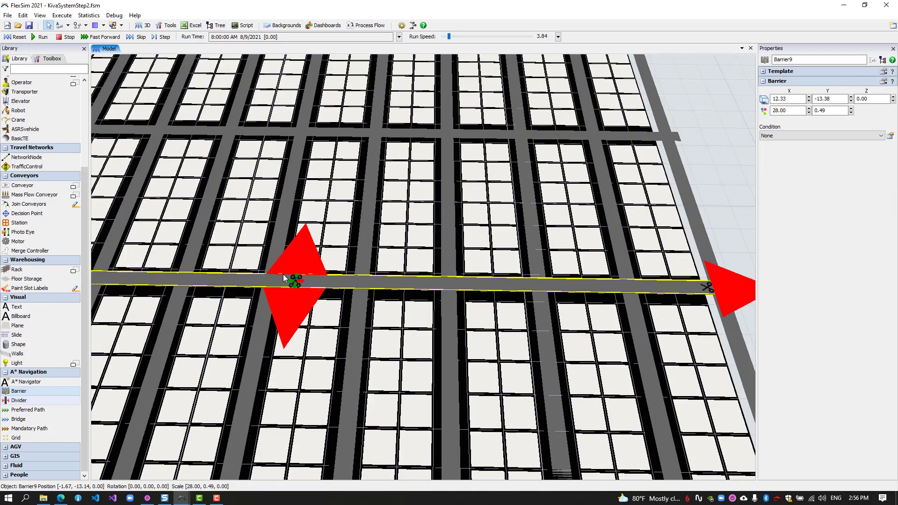
drag(365, 423, 449, 431)
drag(298, 284, 307, 284)
drag(282, 434, 357, 489)
drag(224, 325, 227, 325)
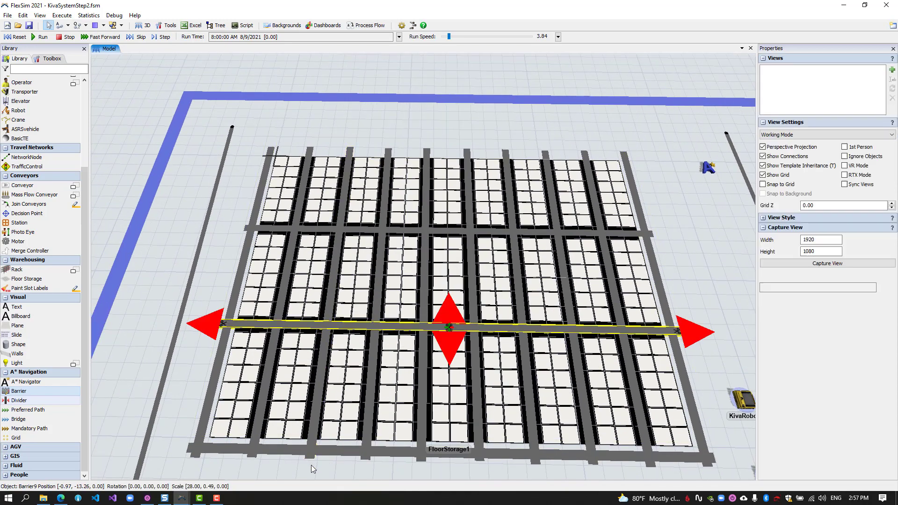
drag(311, 465, 300, 463)
Copy the crosswise barrier nearer level 1 and paste it along the far edge of FloorStorage1, aligned over the aisle barrier ends.
click(247, 322)
click(257, 148)
key(ctrl+v)
drag(380, 134, 346, 261)
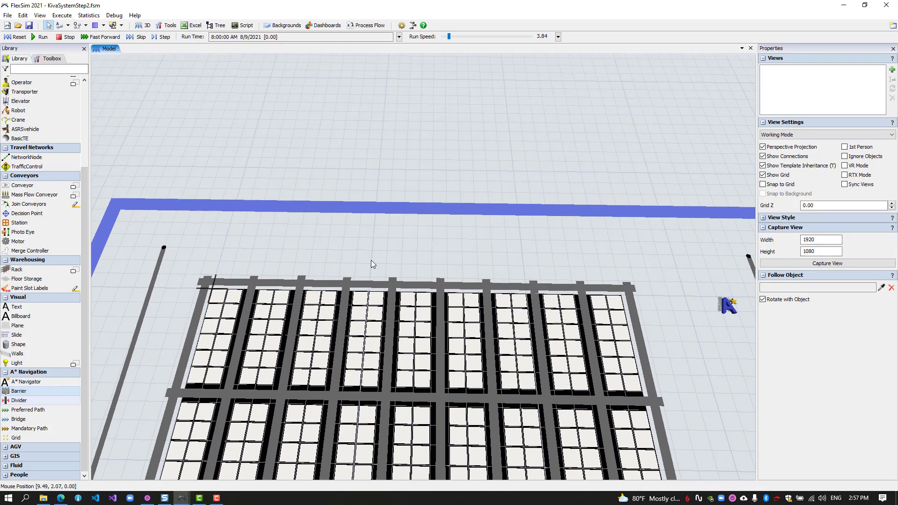
scroll(400, 262, up, 5)
click(435, 307)
scroll(445, 276, down, 3)
drag(425, 264, 404, 134)
scroll(474, 210, down, 3)
drag(631, 312, 604, 308)
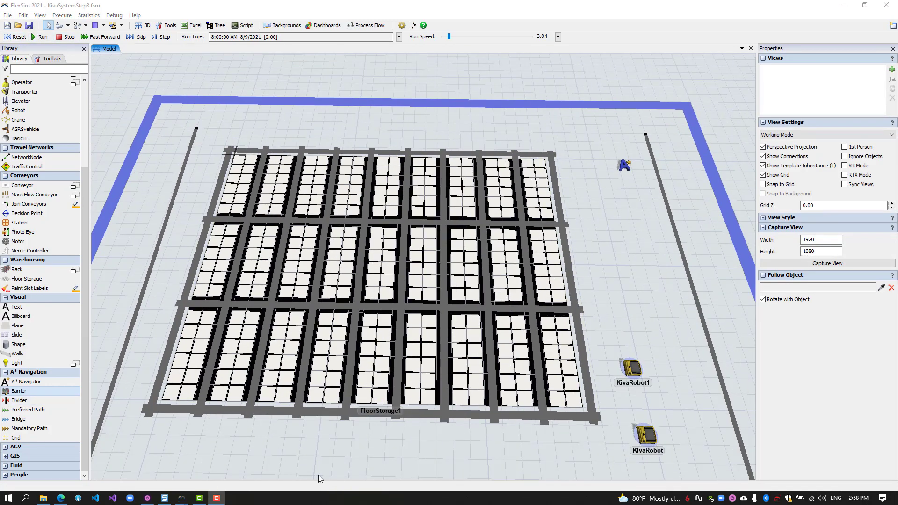
Hide the barriers and show the grid nodes in the A* Navigator visual settings, and examine the allowed travel directions in the aisles.
drag(319, 478, 348, 476)
double_click(645, 164)
click(120, 65)
click(142, 64)
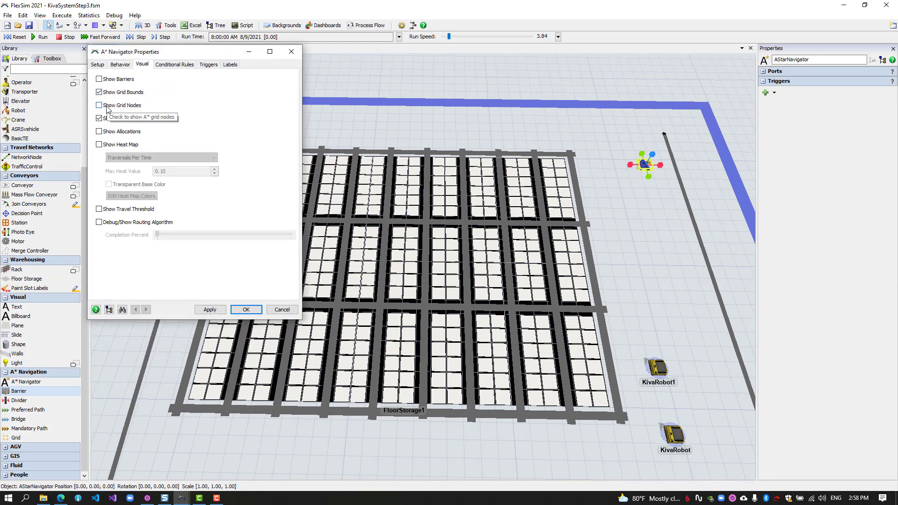
drag(197, 51, 145, 47)
drag(397, 141, 465, 139)
scroll(352, 403, up, 6)
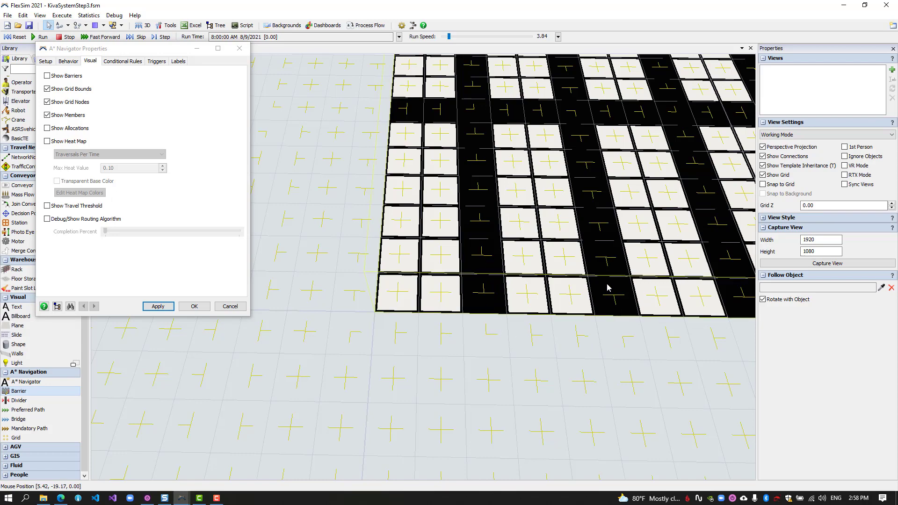
drag(692, 365, 320, 412)
scroll(438, 239, down, 2)
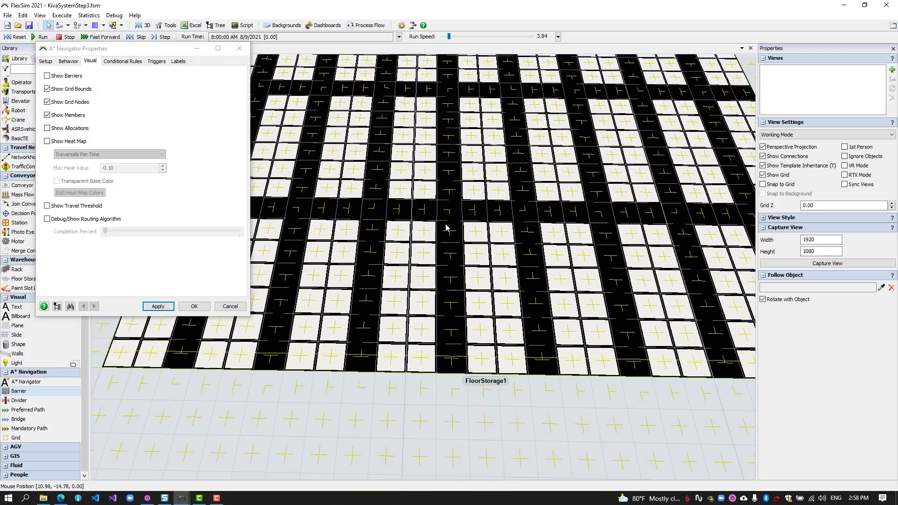
drag(456, 197, 436, 428)
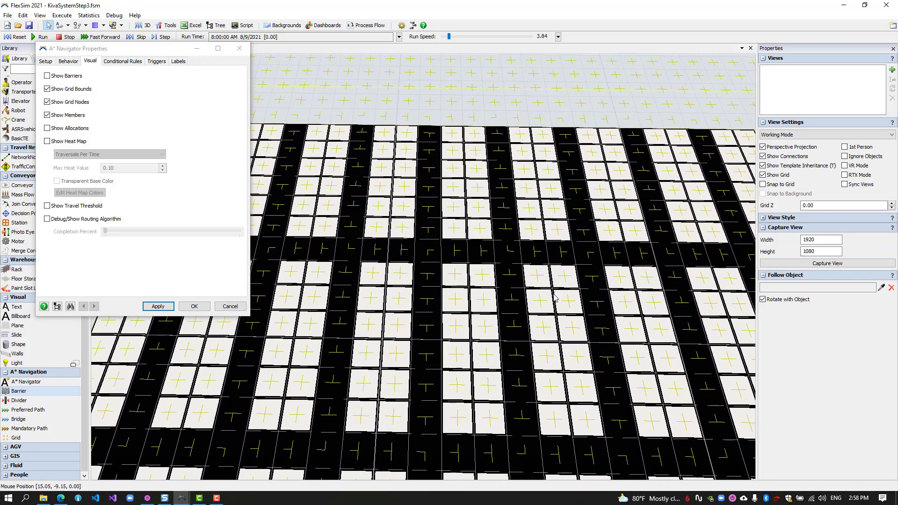
drag(560, 244, 618, 243)
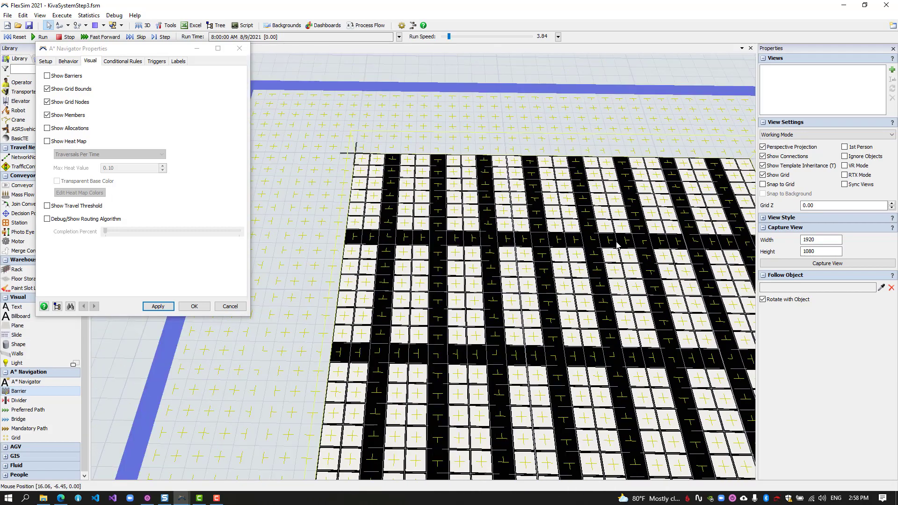
Show the barriers again and hide the grid nodes in the A* Navigator visual settings.
click(59, 80)
click(194, 306)
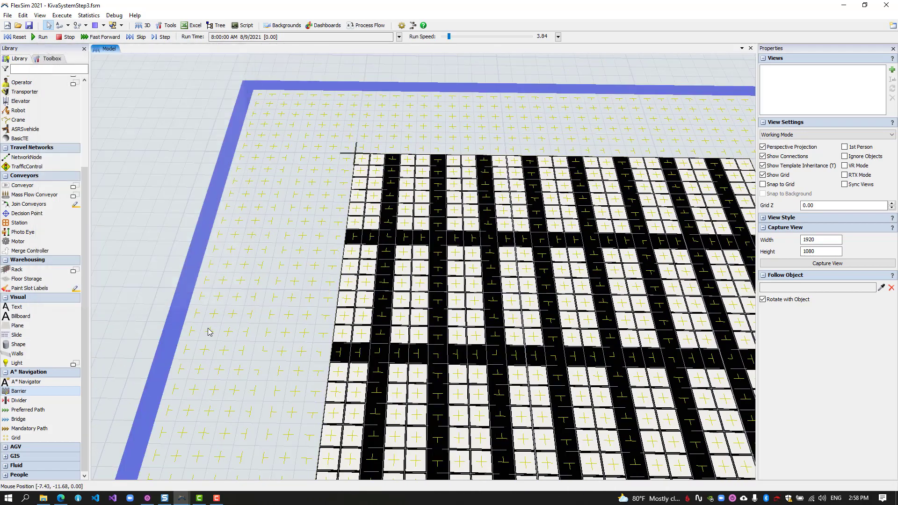
scroll(212, 262, down, 5)
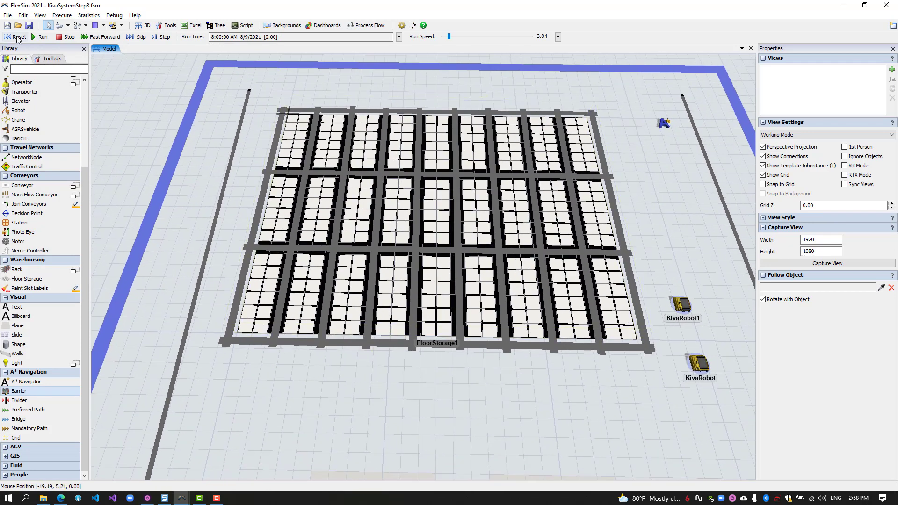
Reset and run the simulation to watch the Kiva robots travel through the storage aisles.
click(38, 38)
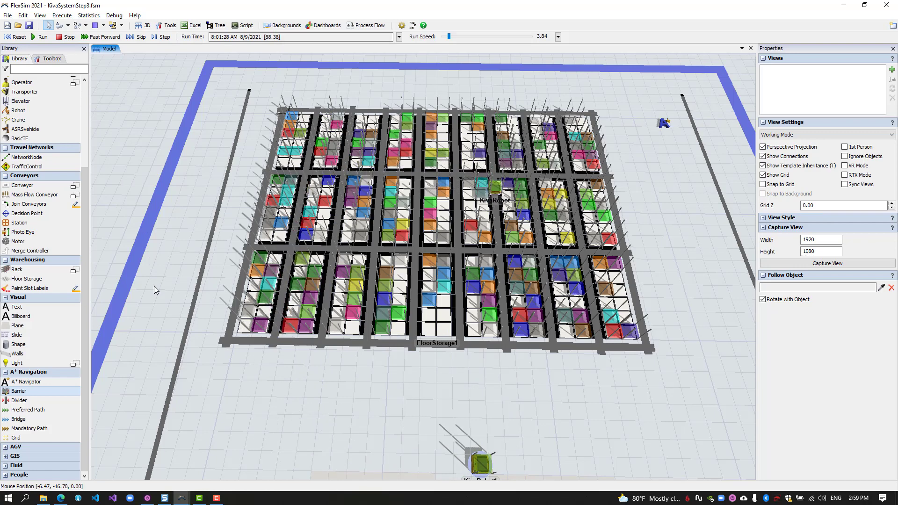
drag(153, 286, 151, 260)
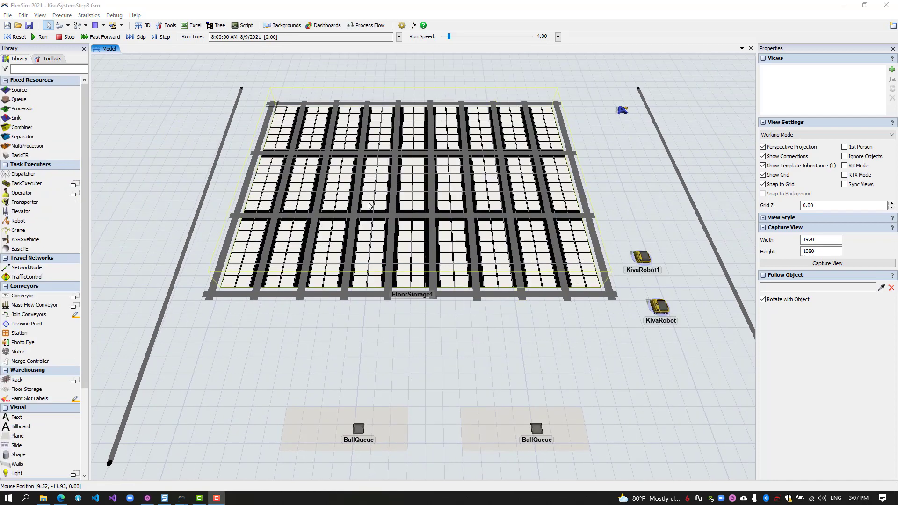
Copy the crosswise barrier on the cross aisle nearer level 1 and paste it just outside the level 1 edge barrier, parallel to it.
click(364, 218)
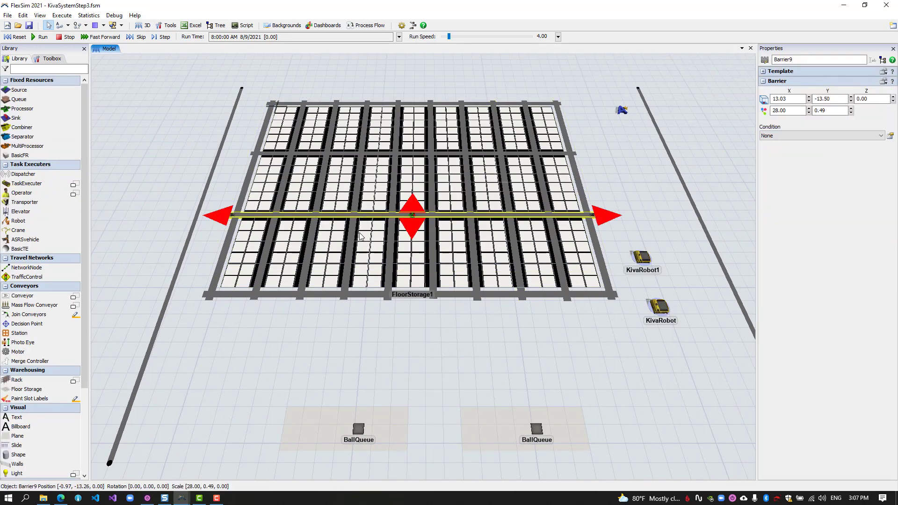
click(245, 315)
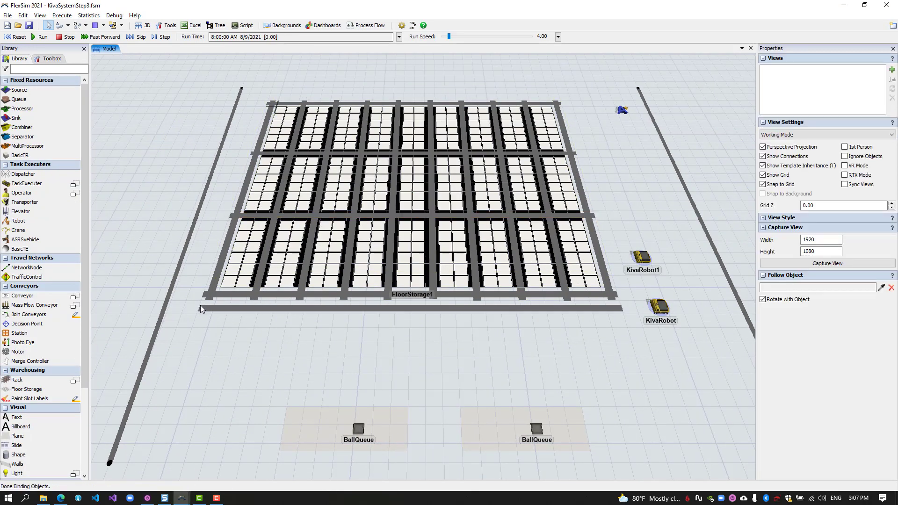
click(209, 309)
drag(221, 335, 301, 389)
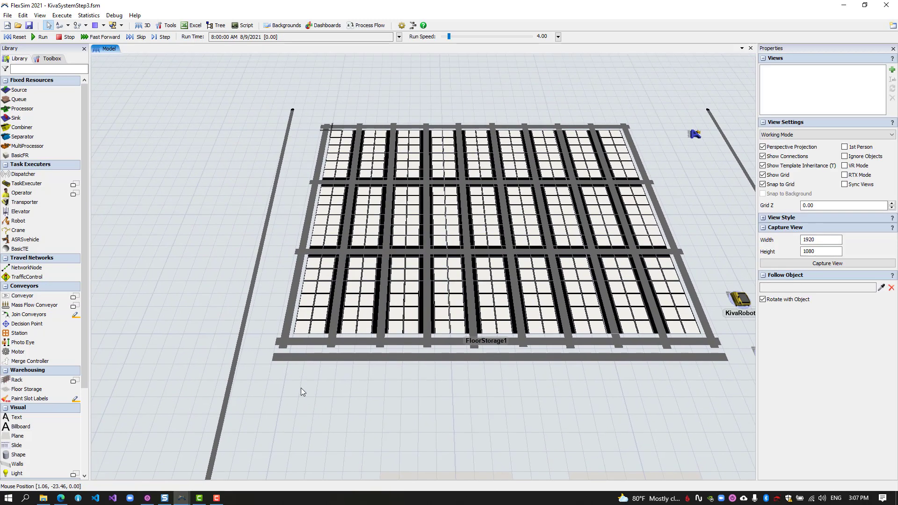
Lengthen the barrier beside bay 1 to about 22.88 m so that it crosses the new outer crosswise barrier.
scroll(301, 388, up, 4)
click(271, 325)
drag(268, 345, 261, 368)
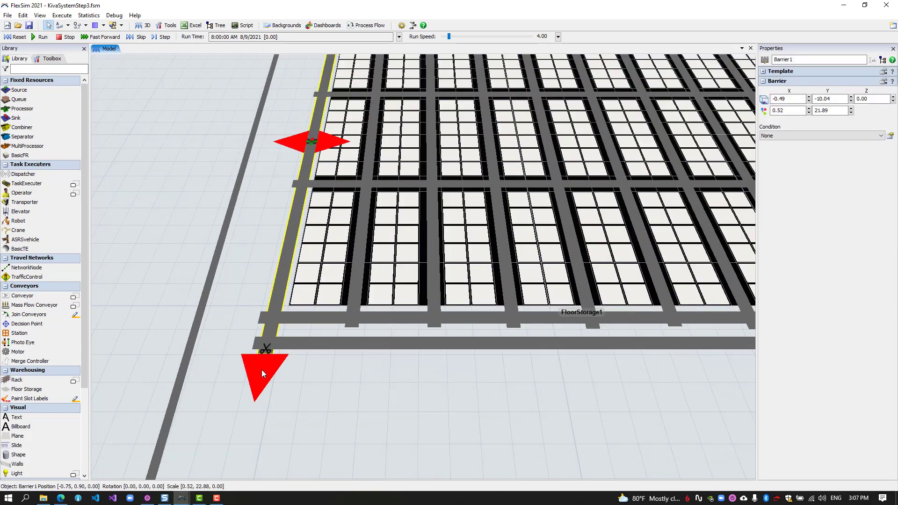
drag(331, 380, 352, 385)
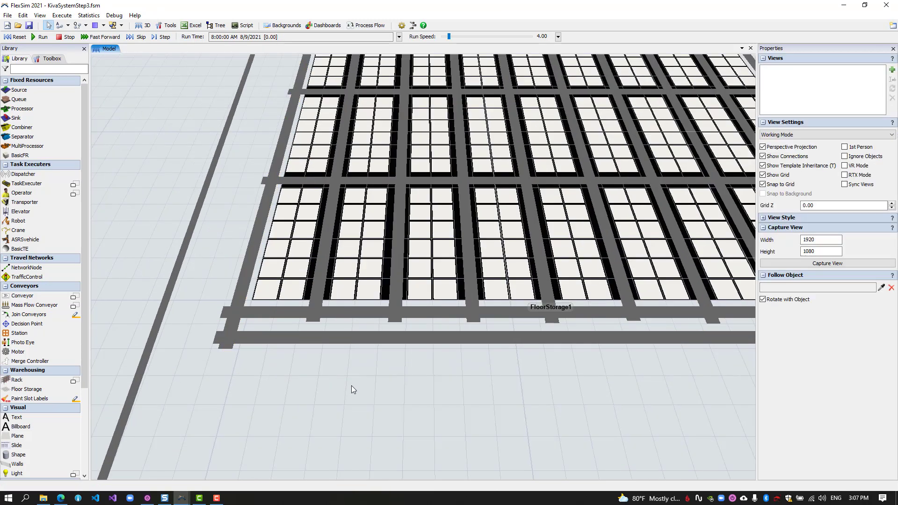
Lengthen the four aisle barriers following the bay 1 edge barrier so that they cross the outer crosswise barrier.
click(313, 322)
drag(387, 361, 271, 364)
click(261, 304)
click(343, 357)
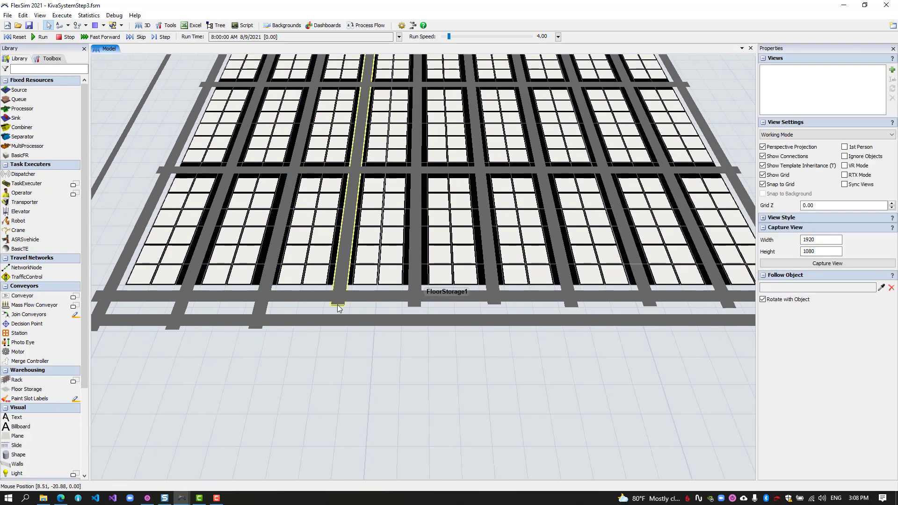
click(335, 322)
drag(329, 347, 415, 321)
click(416, 317)
drag(472, 360, 372, 367)
Extend the remaining aisle barriers, including the one outside the last bay, across the outer crosswise barrier.
click(401, 310)
drag(397, 331, 397, 352)
click(435, 354)
click(478, 312)
drag(477, 323, 419, 360)
click(439, 328)
click(384, 304)
click(496, 311)
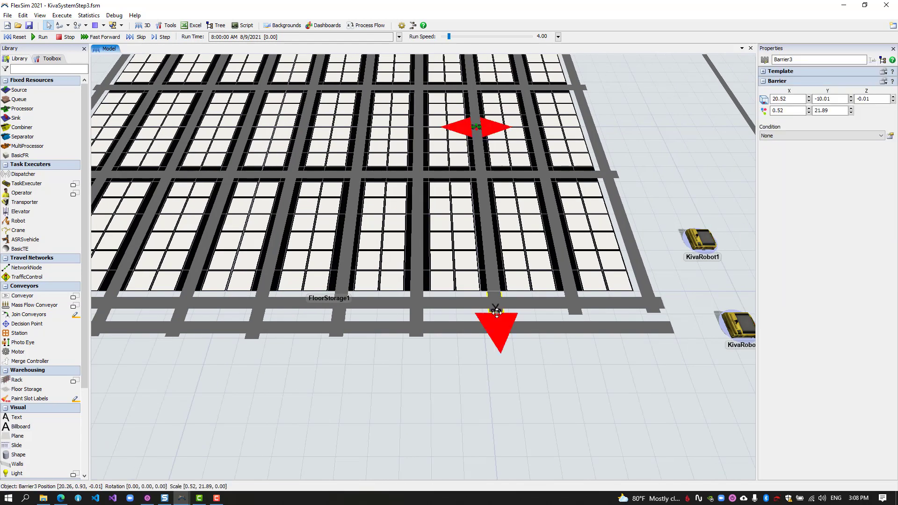
click(576, 322)
click(653, 310)
drag(659, 327, 660, 348)
Shrink the PickStation planes to about 0.46 by 0.80 m and place each BallQueue just outside its plane.
drag(504, 383, 501, 242)
scroll(501, 242, down, 2)
click(469, 321)
drag(515, 323, 389, 294)
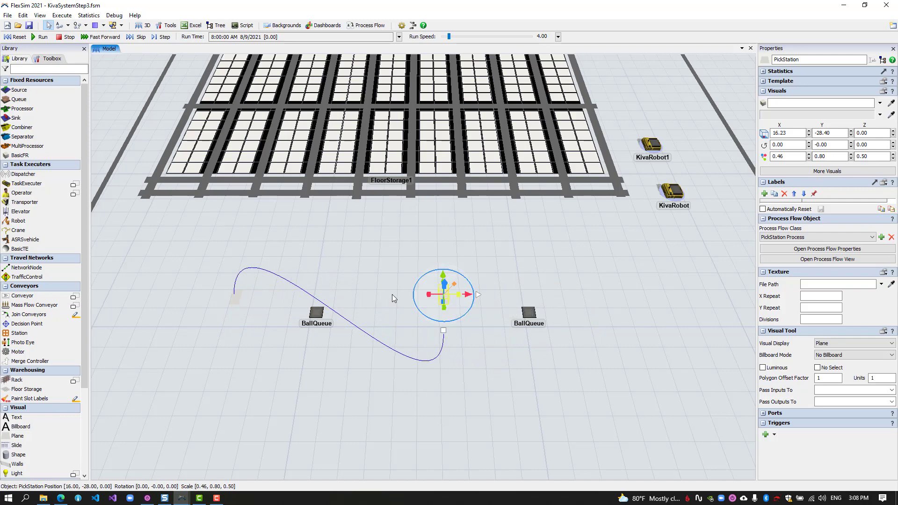
drag(529, 313, 448, 321)
click(454, 308)
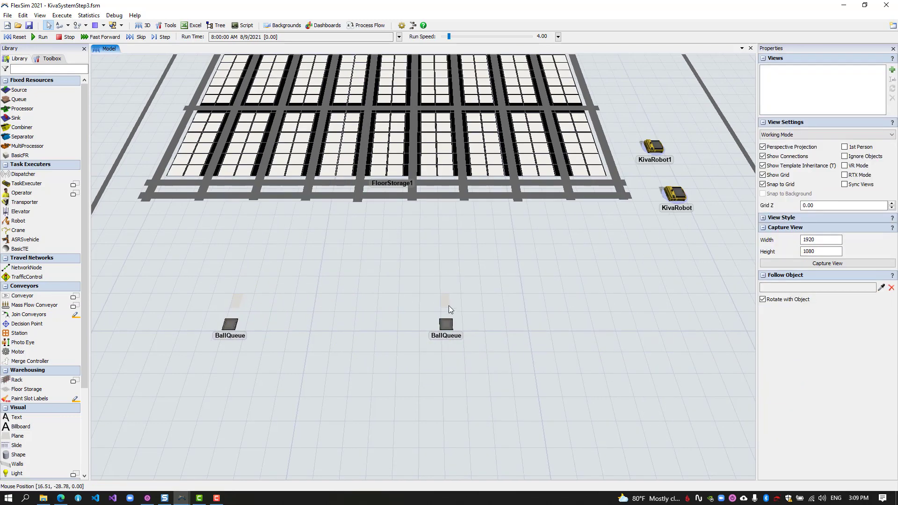
Move the PickStation to X 26.50, Y -22.50, just outside the outer crosswise barrier near the robots.
scroll(453, 308, up, 5)
drag(406, 313, 732, 180)
drag(566, 207, 319, 402)
drag(431, 380, 514, 328)
click(764, 134)
click(653, 414)
double_click(781, 133)
double_click(825, 133)
text(5)
Move the other PickStation close to the outer crosswise barrier, in line with the first one.
drag(482, 346, 655, 351)
scroll(477, 361, up, 4)
click(544, 348)
scroll(459, 336, down, 6)
drag(302, 418, 542, 314)
drag(593, 342, 360, 392)
scroll(326, 416, up, 5)
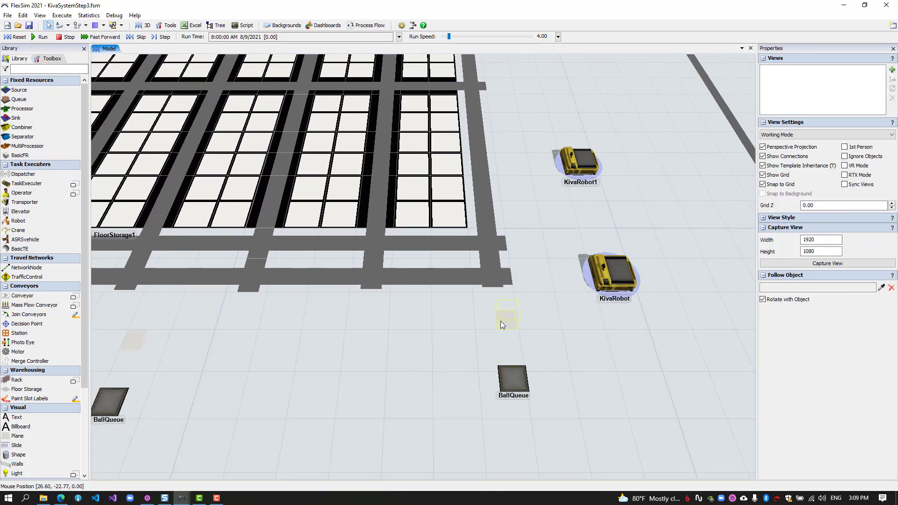
Add a two-way divider inside the PickStation with end points at Y -5 and Y -1.
click(502, 321)
scroll(18, 404, down, 3)
scroll(18, 403, down, 1)
drag(501, 318, 499, 318)
drag(384, 470, 408, 361)
click(687, 234)
drag(686, 234, 502, 258)
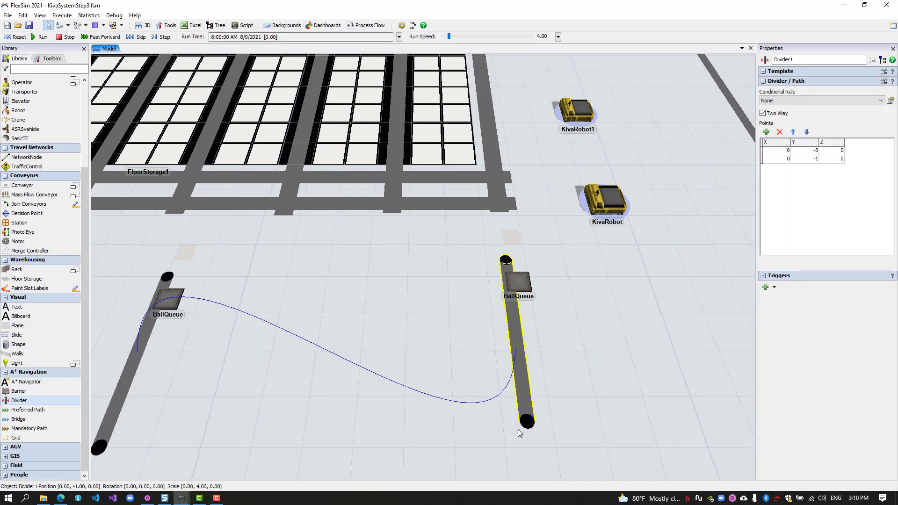
Turn the divider to run along the outer crosswise barrier, and set its first point to X -3.50, Y 0.50.
drag(512, 431, 411, 264)
drag(474, 273, 441, 284)
click(469, 317)
click(456, 293)
click(803, 152)
text(0.5)
key(Return)
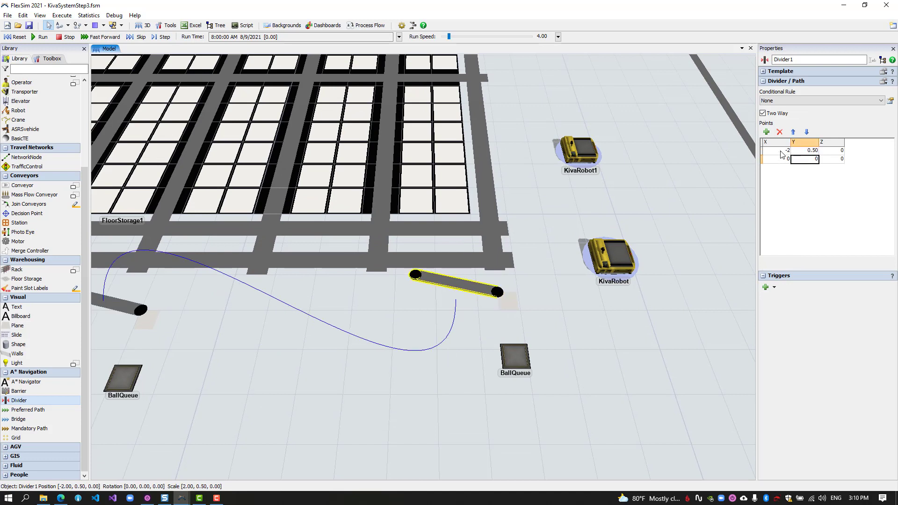
click(766, 151)
text(-3.5)
key(Return)
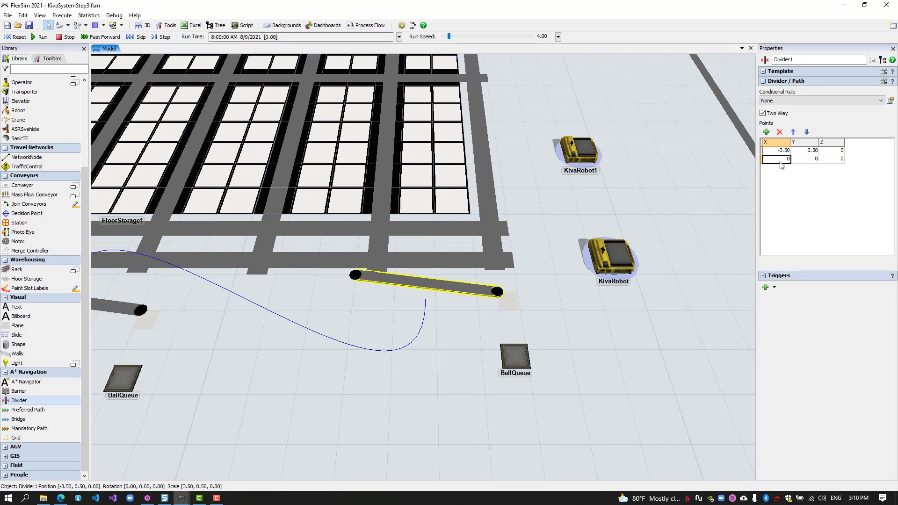
Set the divider's second point to X -0.50, Y 0.50.
key(Return)
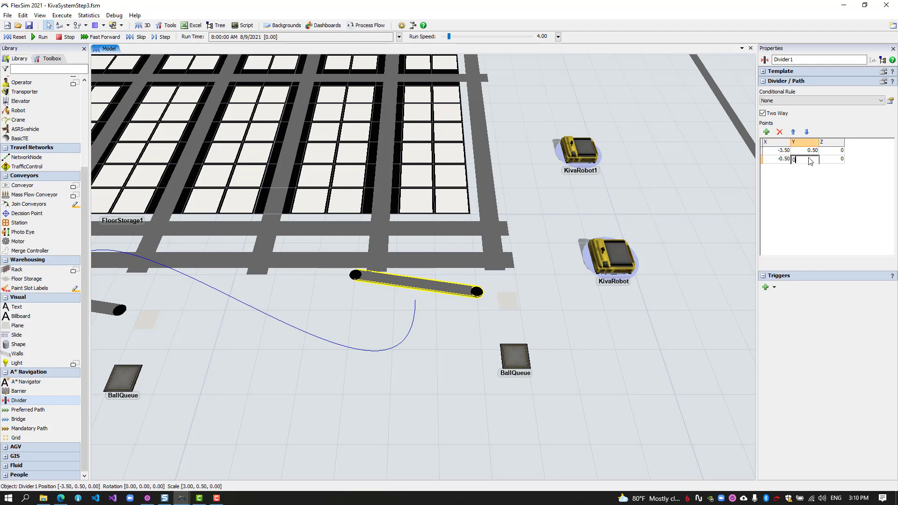
text(0.5)
key(Return)
drag(453, 339, 418, 313)
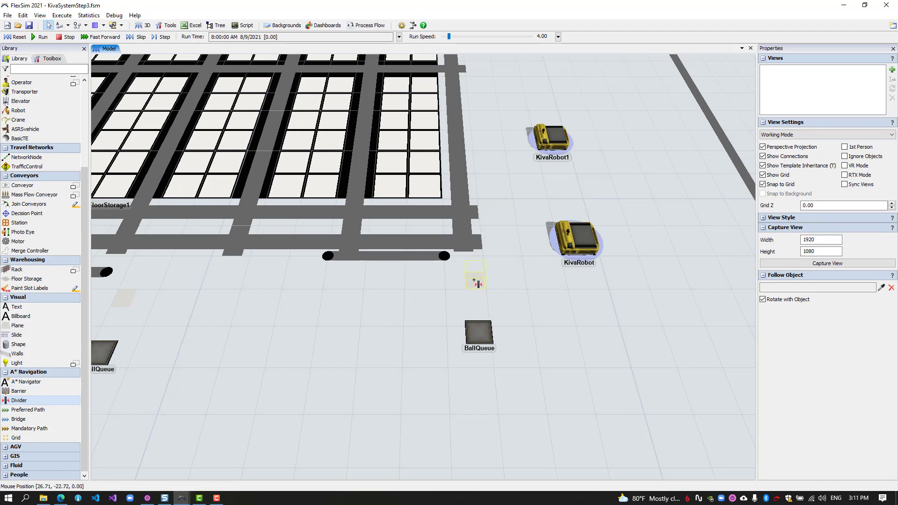
Draw a four-point U-shaped divider around the PickStation lane, open towards the outer crosswise barrier.
click(475, 281)
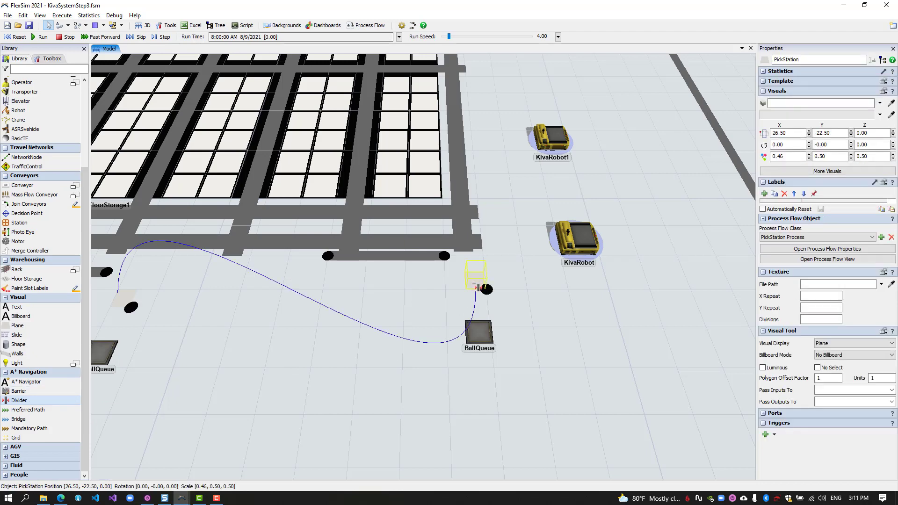
click(507, 380)
click(720, 370)
click(707, 335)
key(Escape)
drag(488, 293, 490, 328)
drag(562, 367, 328, 302)
drag(354, 379, 367, 383)
Add a short one-way divider at the lane end away from the PickStation, and set its points to X -3.50 and X -4.55.
mouse_move(484, 281)
mouse_down()
mouse_move(472, 379)
mouse_move(484, 282)
mouse_up()
drag(444, 328, 467, 342)
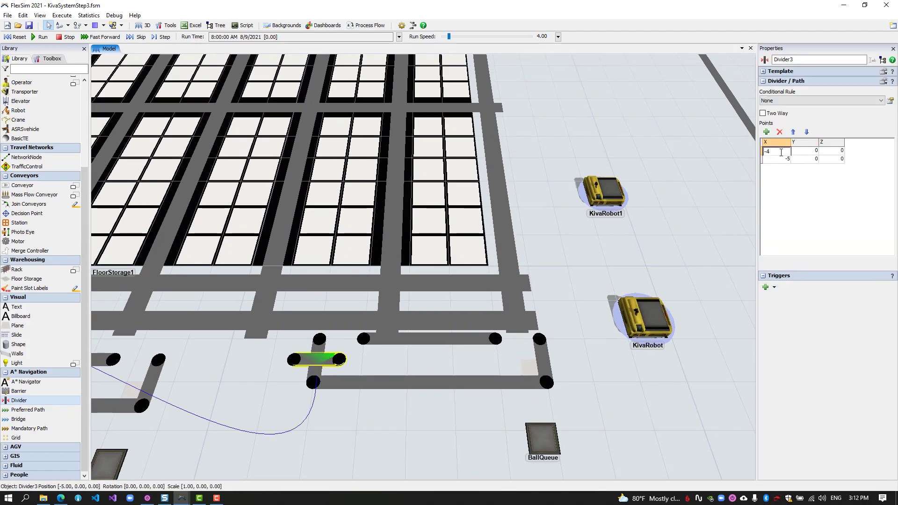
text(.5)
key(Return)
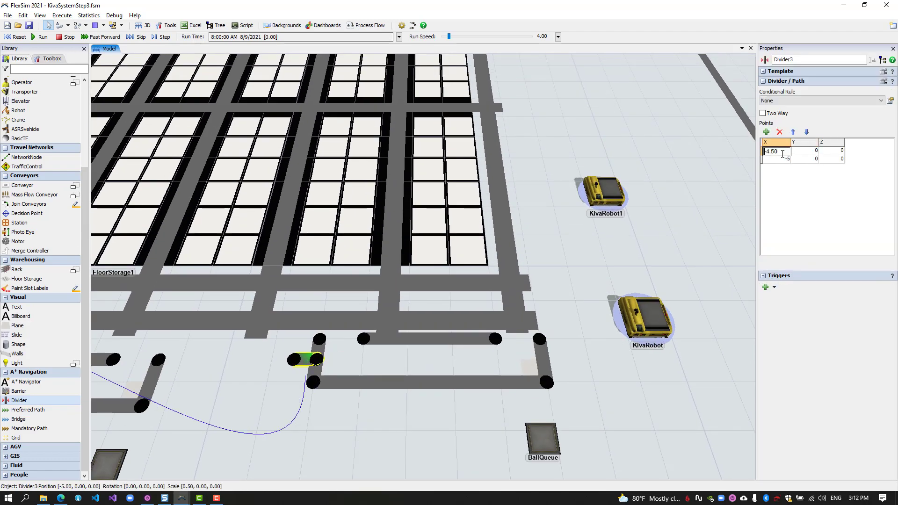
click(766, 159)
text(4.5)
key(Return)
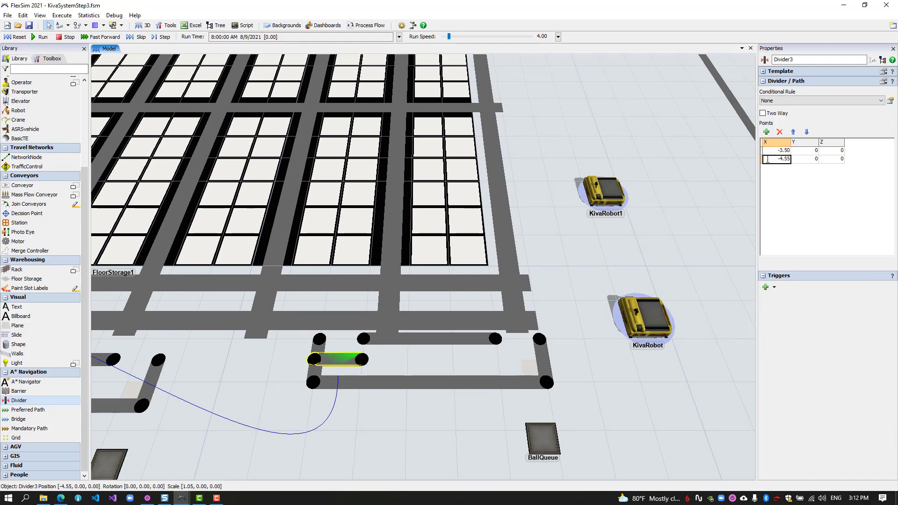
Set both points of the short one-way divider to Y 0.50.
click(810, 151)
text(.5)
key(Return)
text(.5)
key(Return)
drag(445, 419, 374, 368)
Add another divider at the PickStation end of the lane and make it one-way.
drag(27, 403, 470, 326)
drag(495, 412, 537, 308)
click(547, 403)
click(764, 114)
Set the X coordinates of the new one-way divider's two points to -0.50 and 0.50.
drag(525, 428, 487, 222)
drag(610, 277, 573, 356)
drag(659, 304, 500, 304)
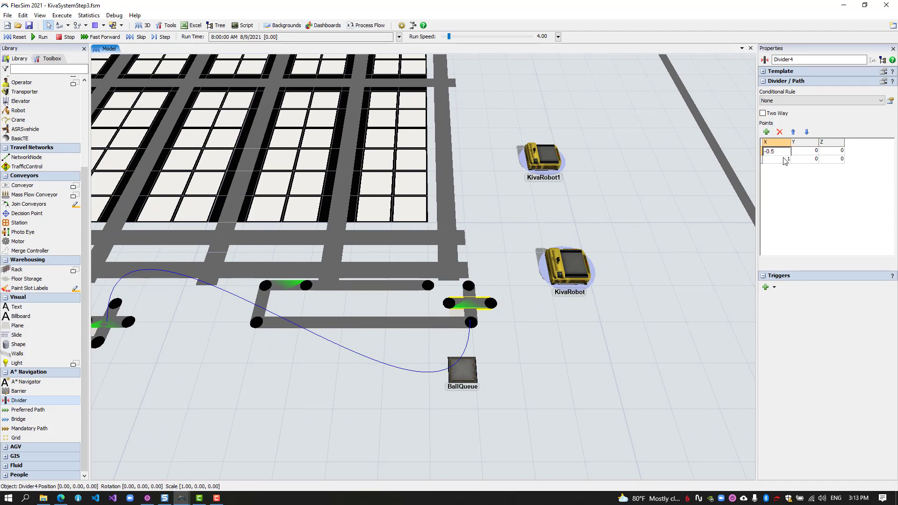
text(.5)
key(Return)
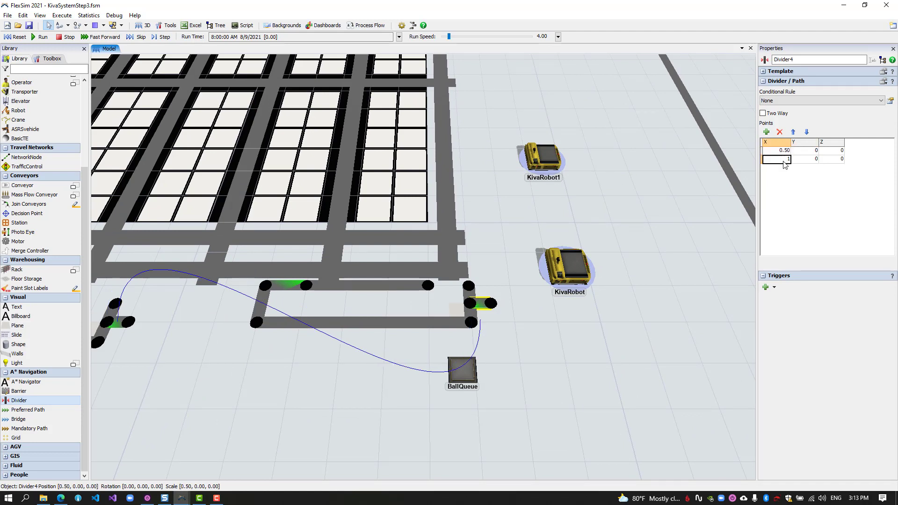
text(-.5)
key(Return)
click(785, 151)
text(-0)
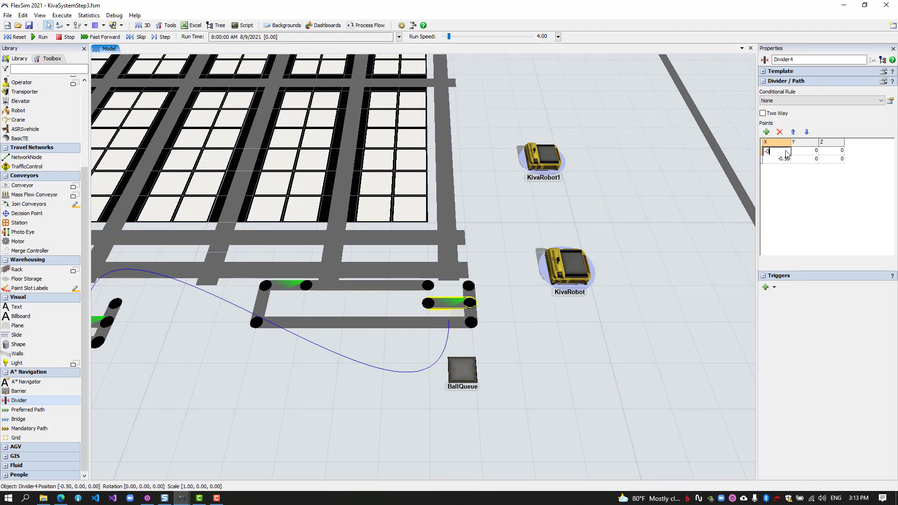
text(.5)
key(Return)
click(768, 160)
key(BackSpace)
key(Return)
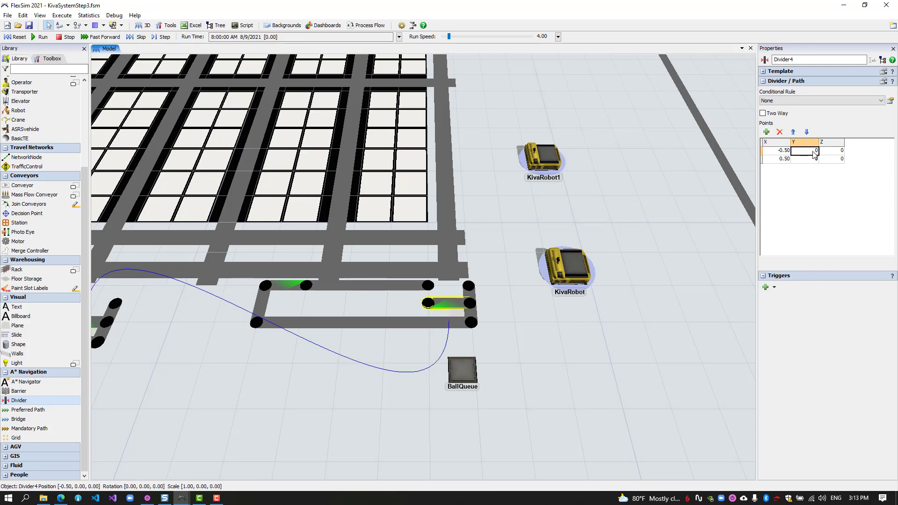
Set both points of the one-way divider at the PickStation end to Y 0.50.
text(.5)
key(Return)
text(.5)
key(Return)
Move the second pick station in line with the first so that their divider lanes adjoin end to end.
drag(561, 333, 591, 323)
scroll(584, 344, down, 2)
click(508, 303)
mouse_move(509, 306)
mouse_down()
mouse_move(515, 321)
mouse_move(509, 307)
mouse_up()
drag(336, 388, 497, 394)
drag(369, 323, 491, 311)
drag(556, 361, 517, 341)
scroll(517, 341, down, 2)
Create another instance of the PickStation template and place it in line beside the second pick station.
click(582, 283)
click(781, 82)
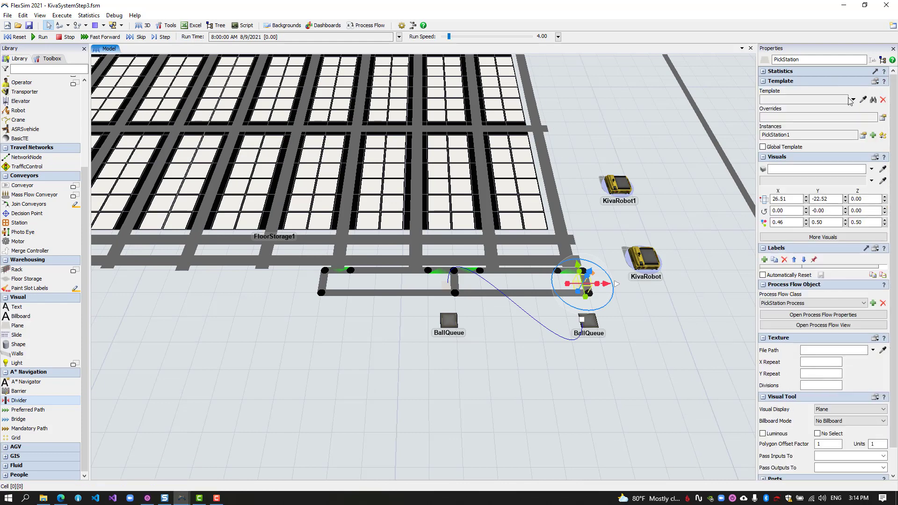
click(873, 136)
drag(572, 298, 302, 298)
drag(546, 318, 580, 282)
drag(398, 392, 510, 393)
scroll(511, 397, down, 5)
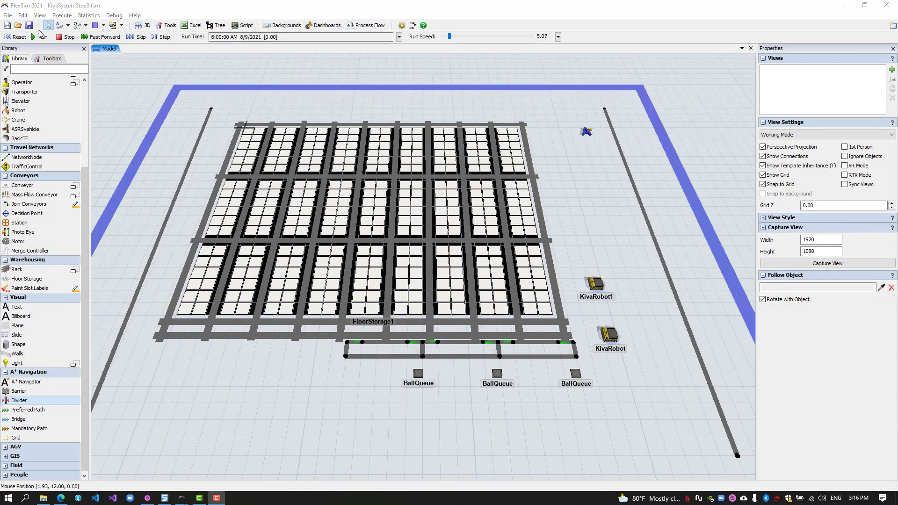
Run the model and watch how the robots travel through the three pick stations.
click(38, 38)
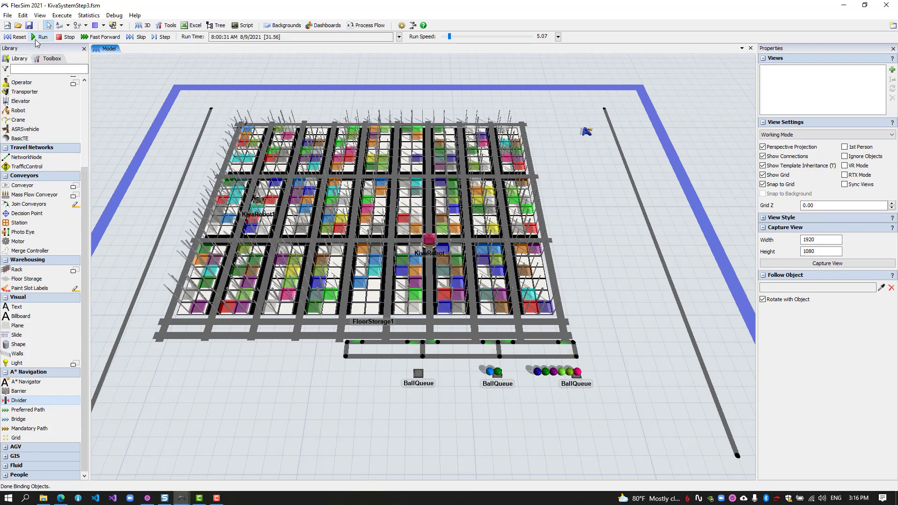
scroll(529, 404, up, 5)
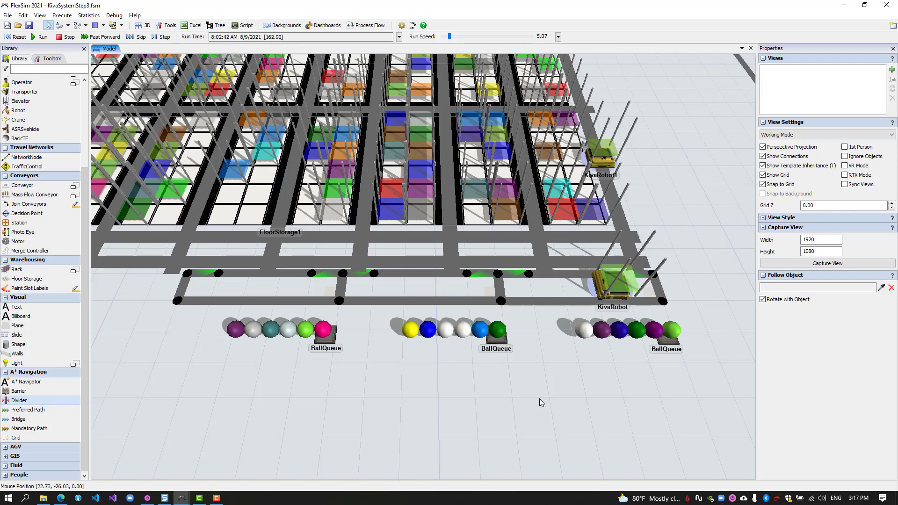
scroll(540, 399, down, 5)
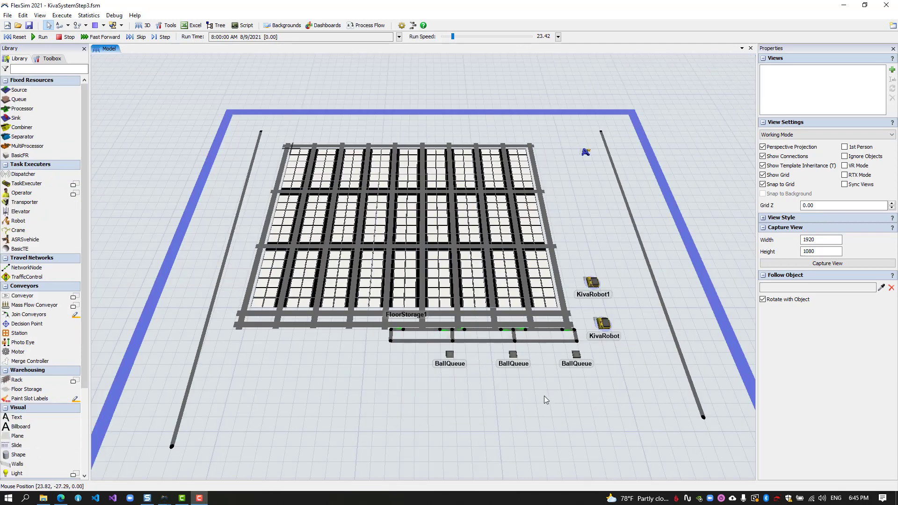
Examine the outermost lengthwise barrier beside the storage area and where it meets the pick station lanes.
scroll(525, 427, up, 5)
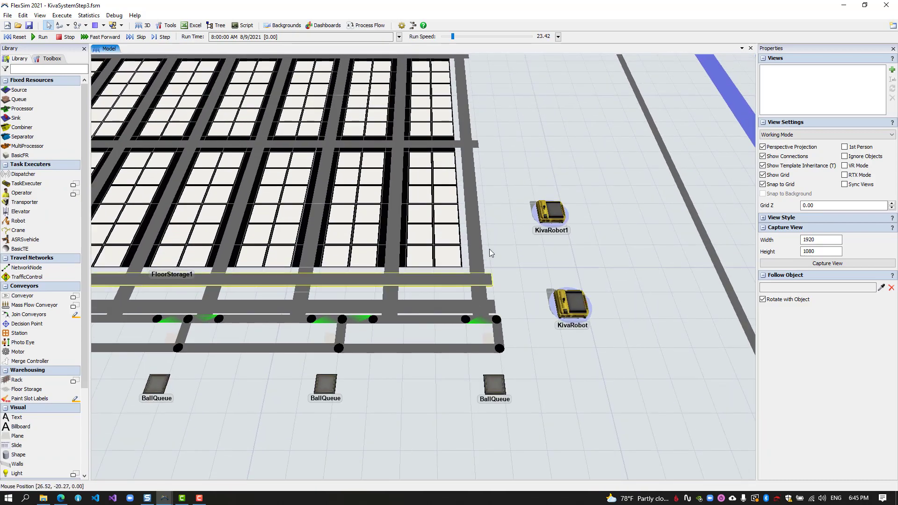
click(470, 290)
scroll(511, 217, up, 3)
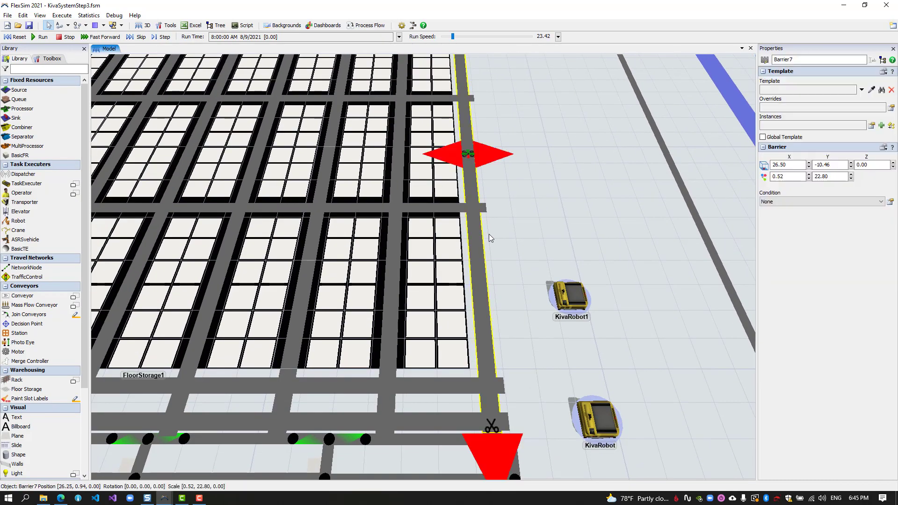
scroll(476, 437, down, 3)
scroll(478, 294, up, 3)
scroll(487, 370, down, 2)
scroll(487, 370, down, 3)
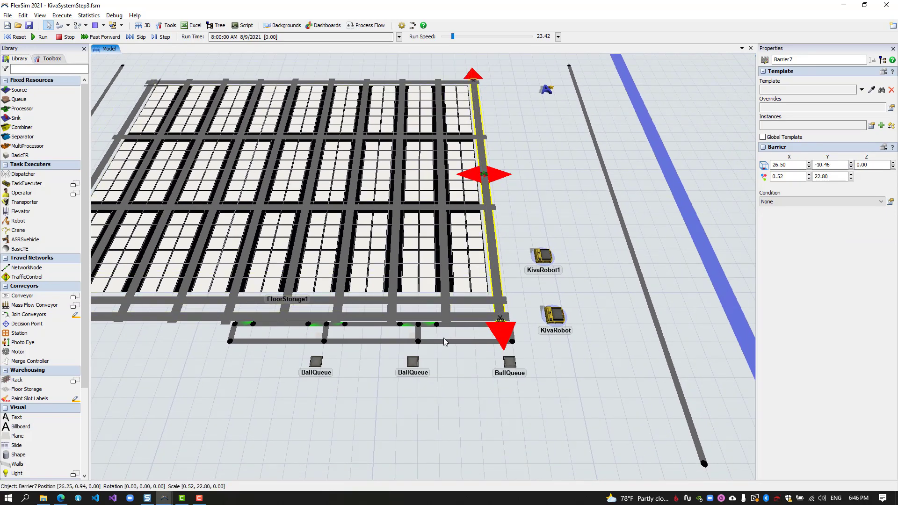
Pull the two copied pick stations away from their neighbours and inspect the long divider between the one-way openings.
click(434, 365)
scroll(461, 366, up, 8)
drag(276, 269, 176, 375)
drag(529, 269, 330, 275)
drag(401, 358, 293, 300)
drag(330, 254, 308, 252)
drag(382, 252, 351, 253)
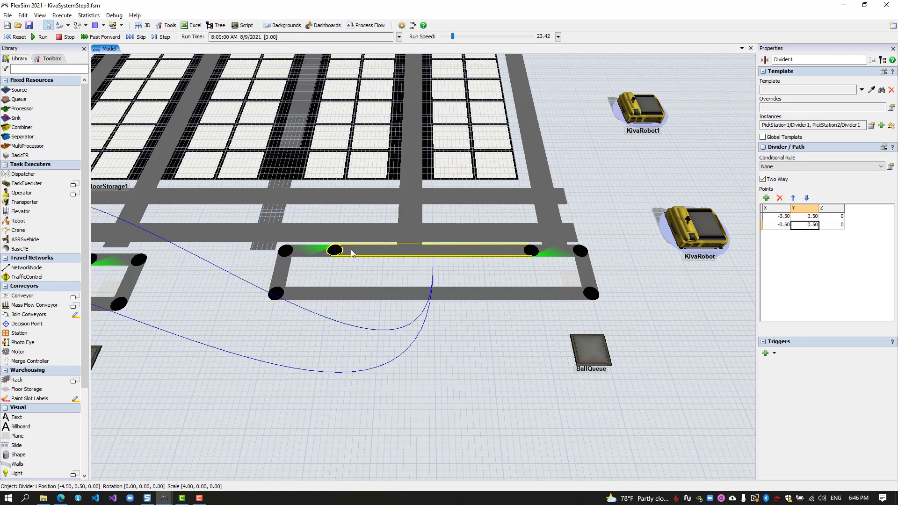
drag(318, 356, 620, 339)
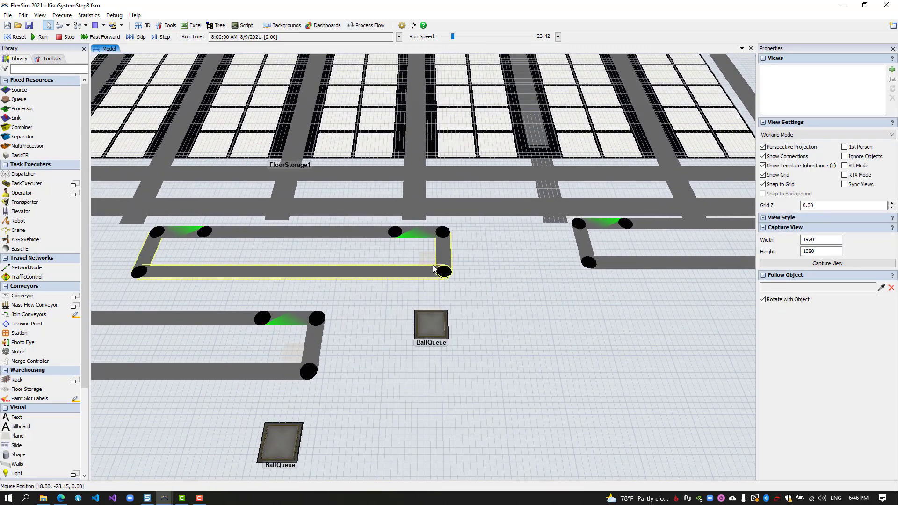
Realign the separated pick stations so that all three lanes adjoin end to end in one row.
drag(443, 264, 572, 251)
drag(289, 352, 274, 247)
drag(519, 330, 131, 342)
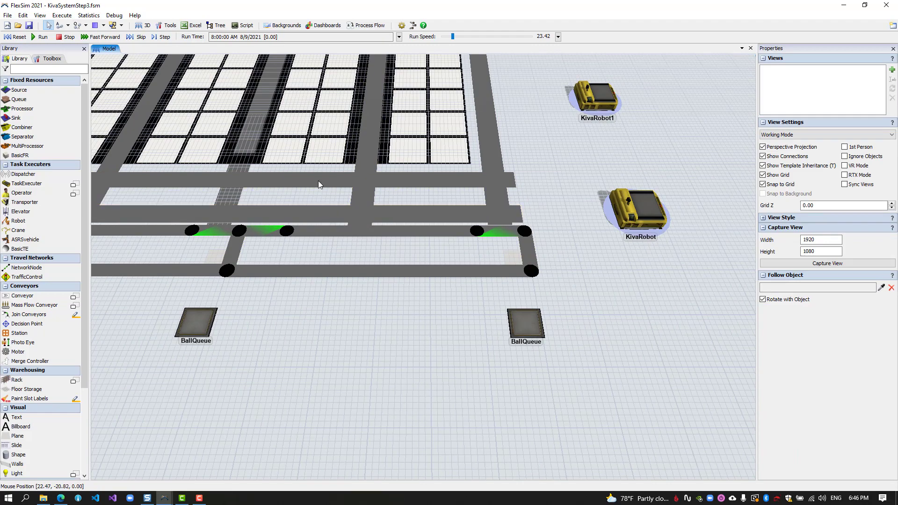
drag(307, 334, 584, 316)
Open the KivaRobotProcess flow and pull the Travel activity out of the Cart Delivery block.
scroll(583, 316, down, 4)
drag(595, 348, 408, 390)
click(368, 26)
mouse_move(374, 37)
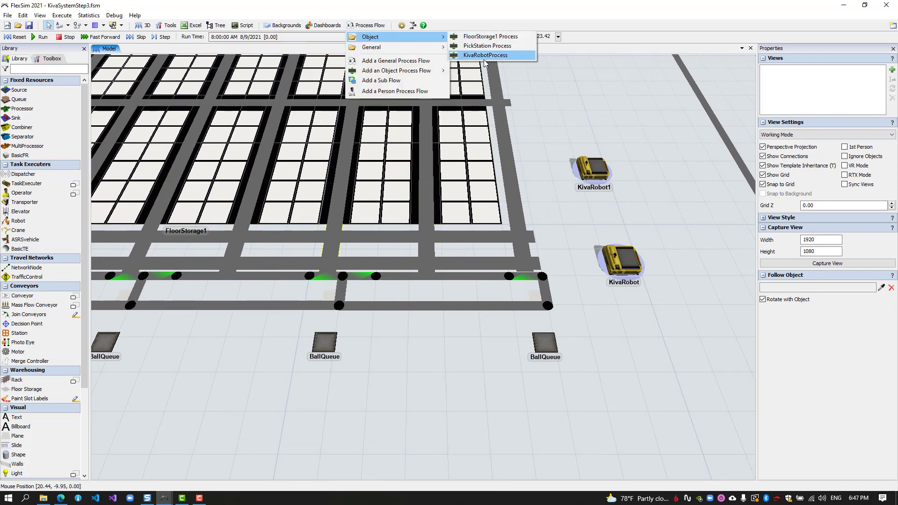
click(485, 55)
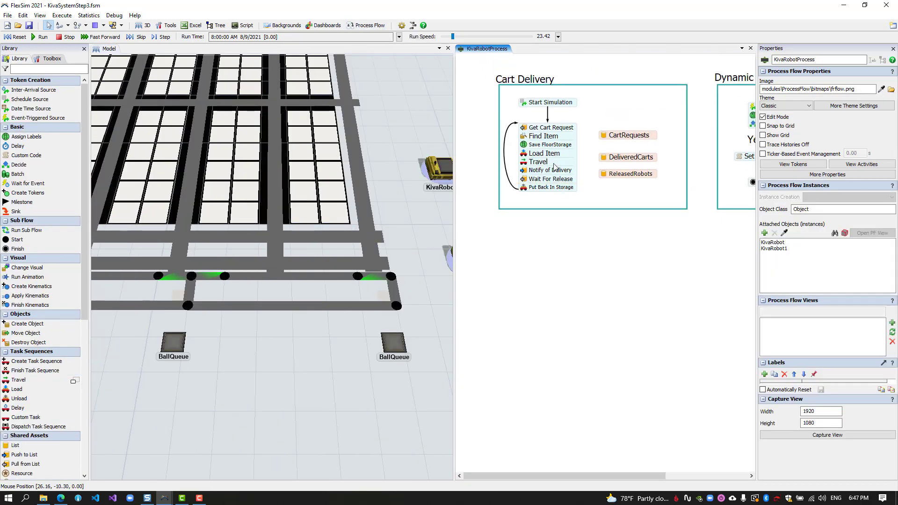
drag(554, 164, 554, 245)
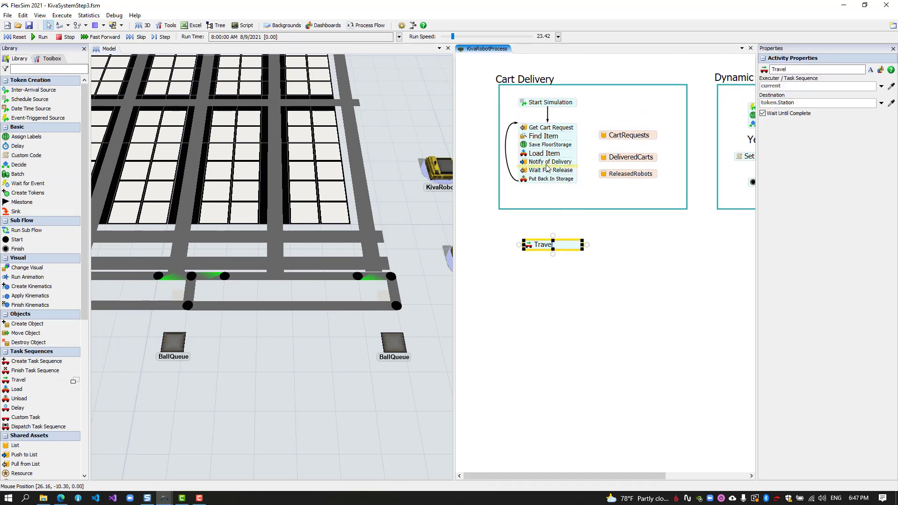
Insert a Travel activity with X, Y and Z locations between Load Item and Notify of Delivery, with current as its executer.
double_click(543, 161)
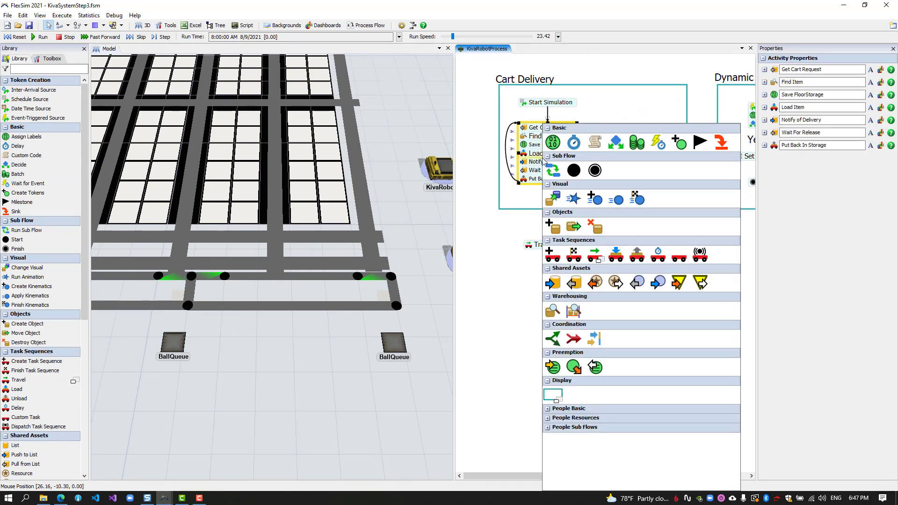
click(597, 256)
drag(601, 300, 525, 165)
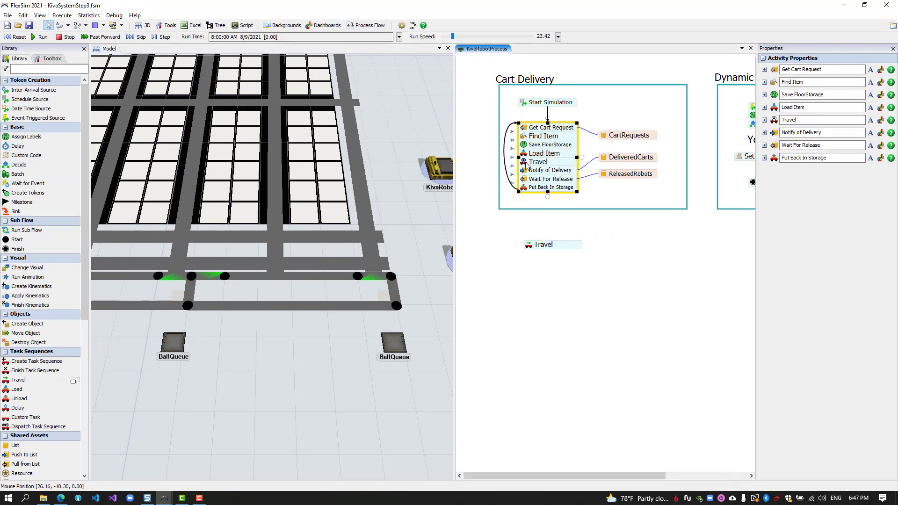
double_click(525, 162)
click(643, 190)
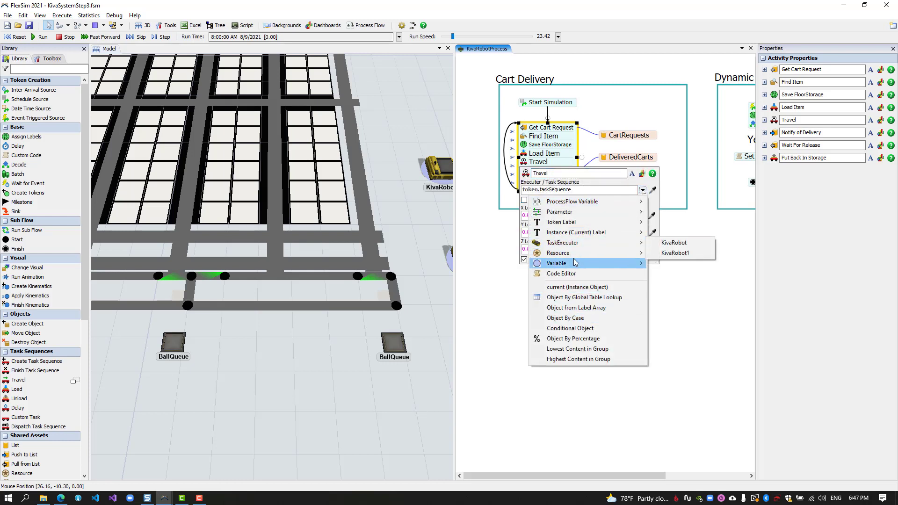
mouse_move(586, 236)
click(576, 287)
Set the Travel activity's location to token.Station.location.x for X, token.Station.location.y for Y and token.Station.location.z for Z.
click(642, 216)
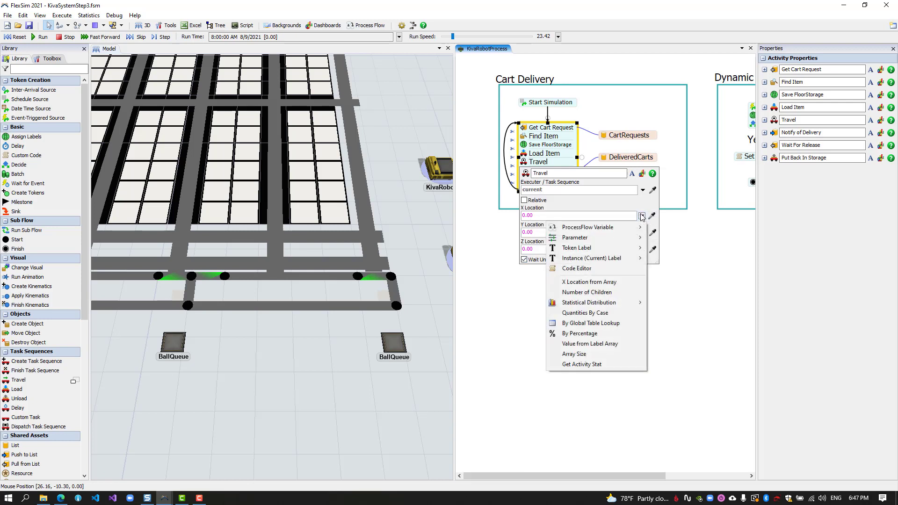
click(569, 216)
text(token)
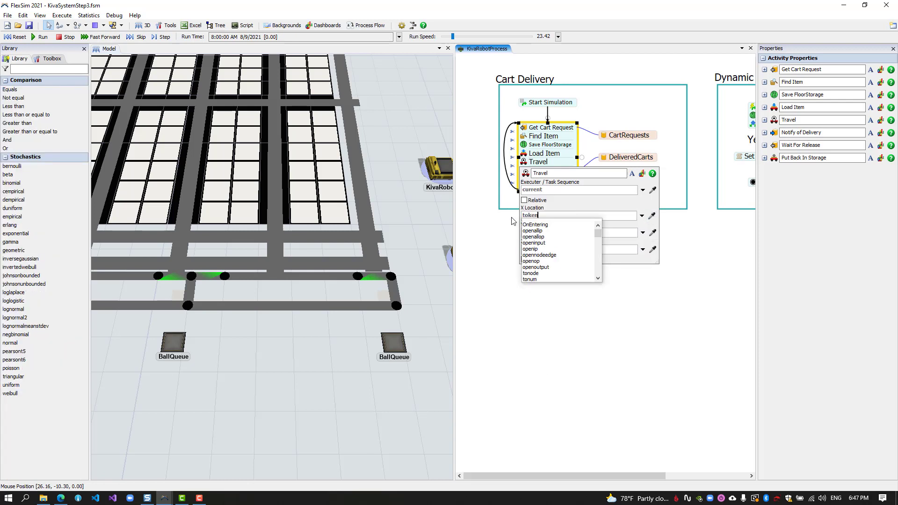
text(.Station.location.x)
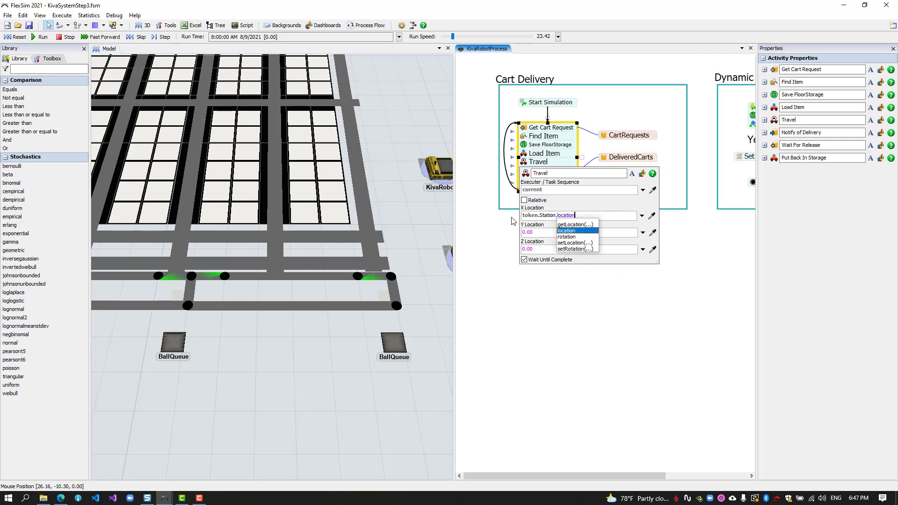
click(536, 232)
text(toke)
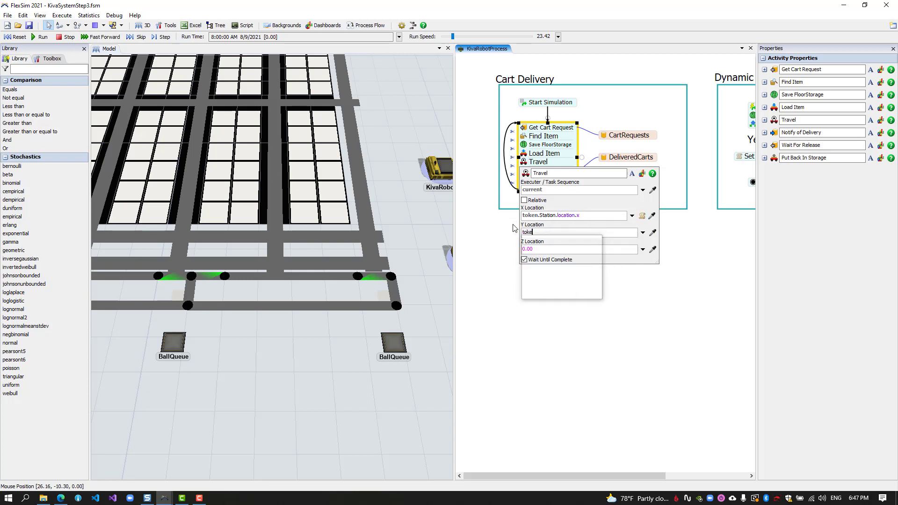
text(n.Station.location.)
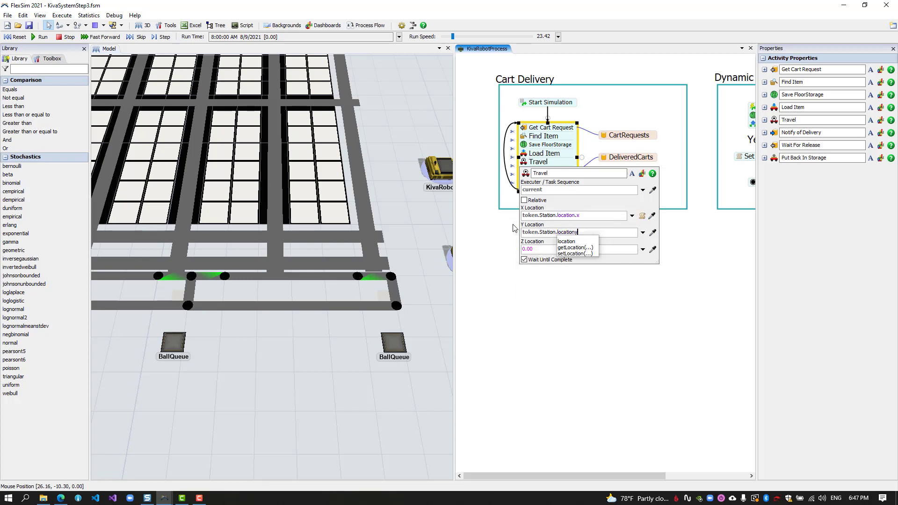
text(y)
click(518, 249)
text(token.Station.)
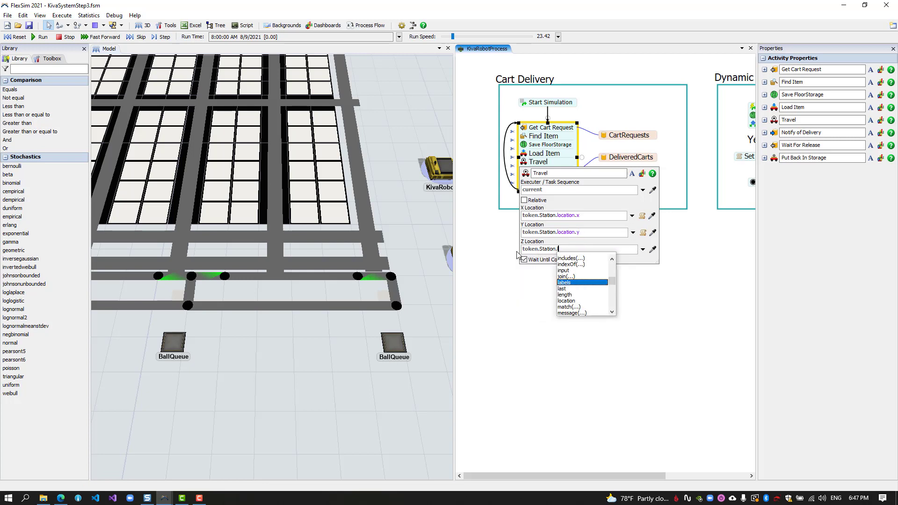
text(location.z)
click(535, 287)
Examine the position of the original PickStation inside its divider lane in the 3D model.
drag(412, 331, 409, 363)
scroll(398, 362, up, 2)
scroll(333, 379, up, 4)
click(320, 328)
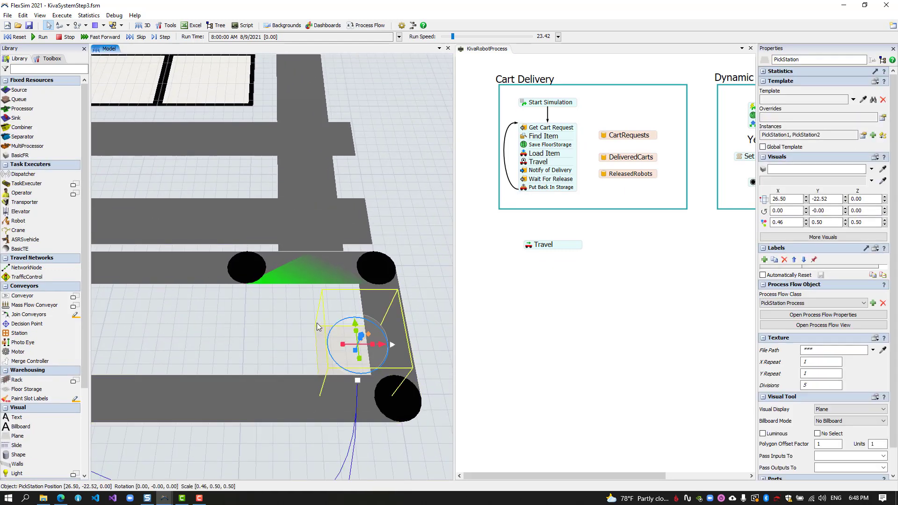
click(319, 323)
scroll(319, 324, down, 6)
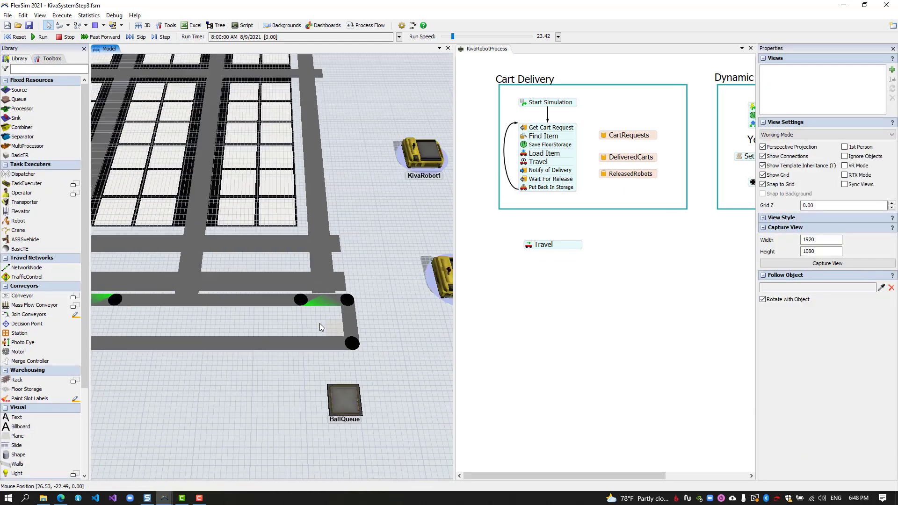
Delete the detached Travel activity and rename the new one in the block Travel to Pick Station.
click(545, 246)
key(Delete)
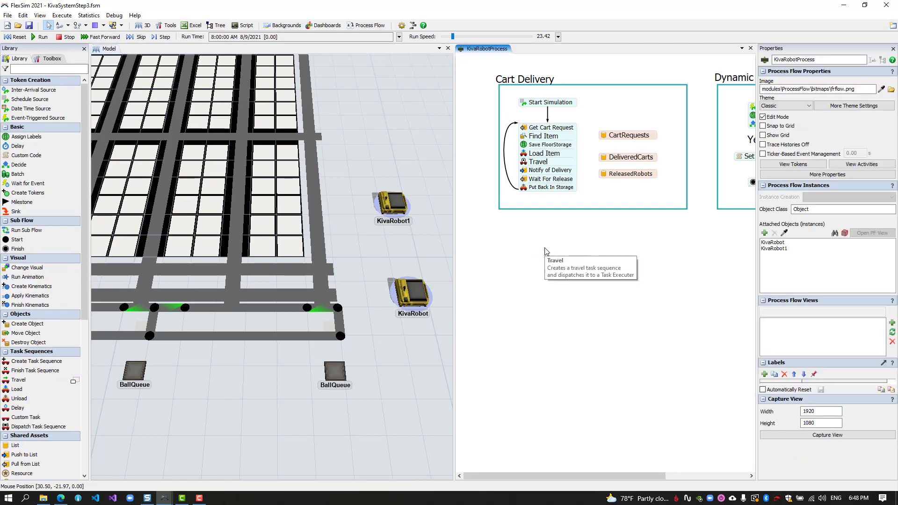
click(551, 167)
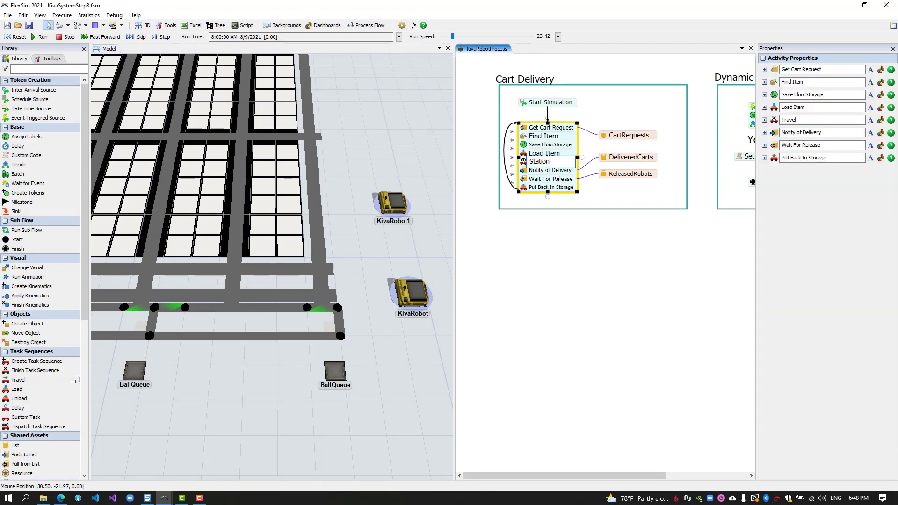
click(561, 229)
Widen the Cart Delivery activity block to fit the longer name, and widen Start Simulation to match.
click(567, 167)
drag(577, 157, 595, 157)
click(553, 102)
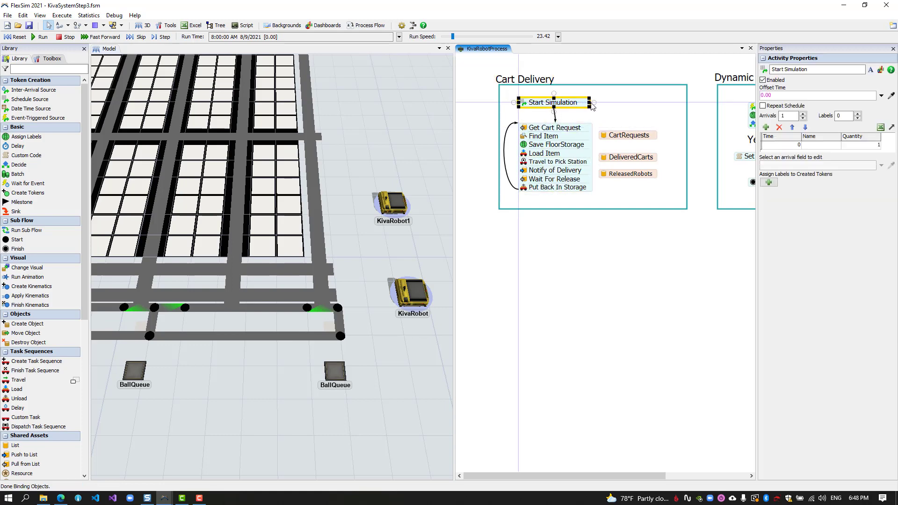
mouse_move(576, 256)
mouse_down()
mouse_move(607, 236)
mouse_move(578, 267)
mouse_up()
scroll(577, 269, down, 1)
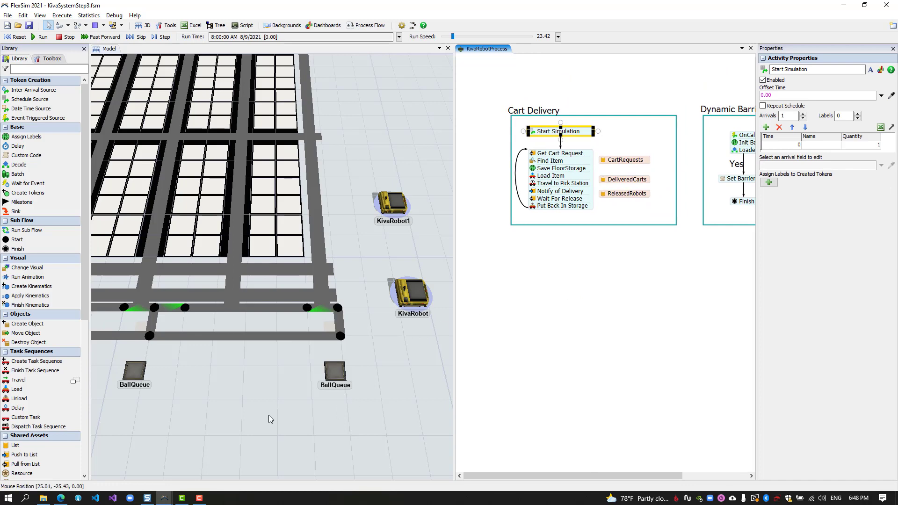
Run the model at a reduced run speed of about 5.07 and close the KivaRobotProcess view.
drag(250, 411, 356, 360)
scroll(337, 364, down, 4)
drag(242, 385, 268, 378)
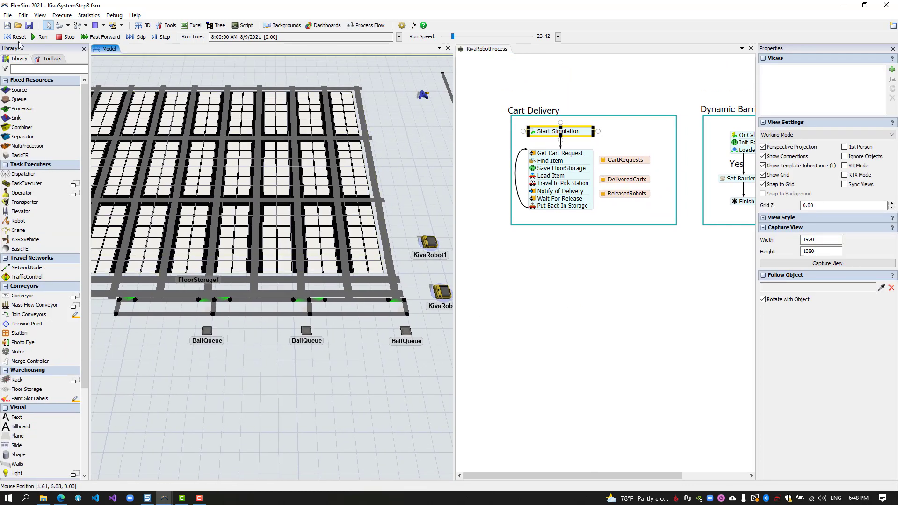
click(41, 37)
drag(453, 36, 451, 39)
click(41, 37)
drag(240, 413, 286, 435)
click(750, 49)
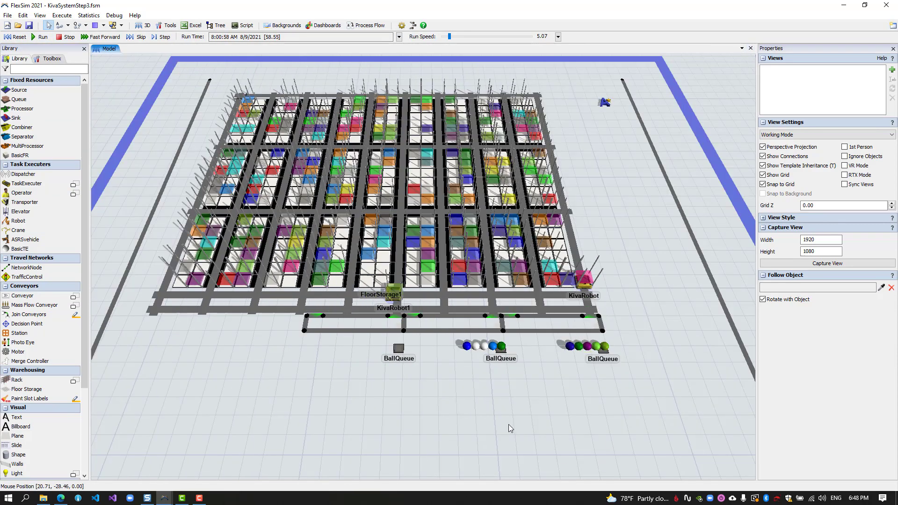
Color the original PickStation plane black and shrink it to about 0.28 by 0.27.
scroll(509, 429, up, 3)
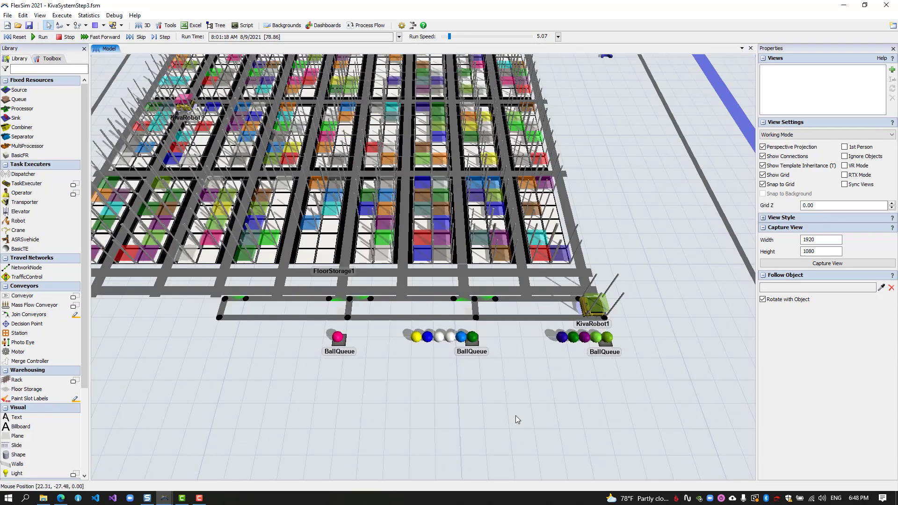
drag(504, 415, 501, 427)
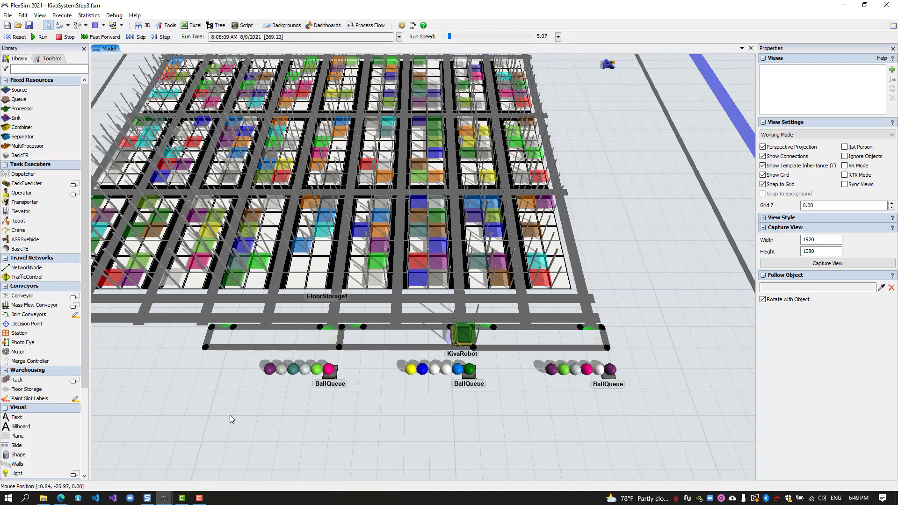
scroll(246, 434, down, 3)
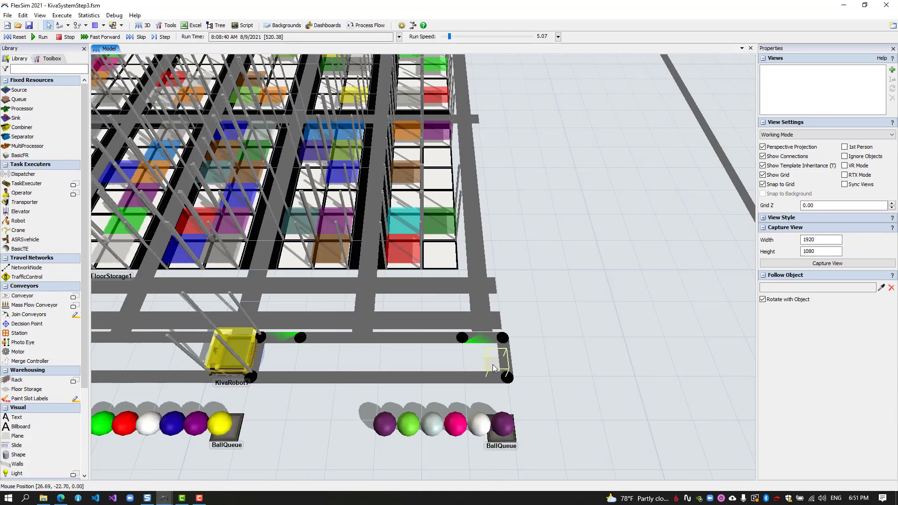
click(494, 368)
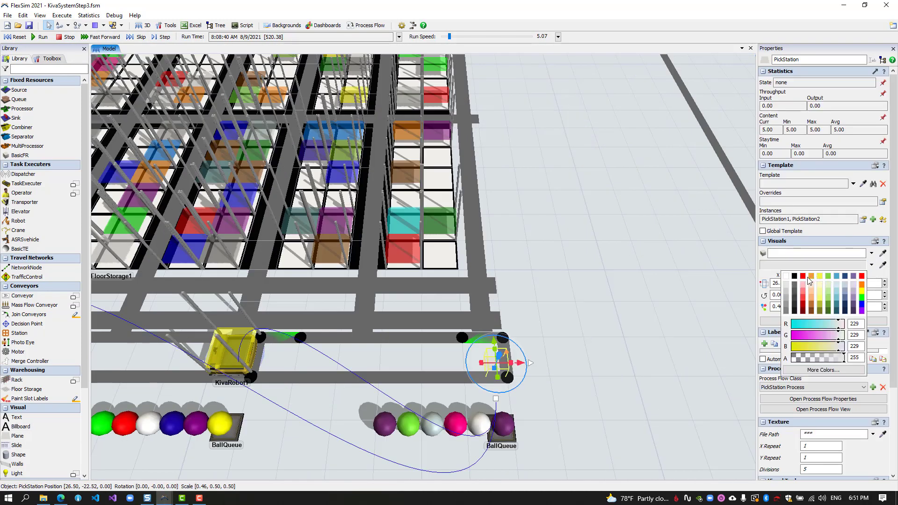
click(471, 363)
click(492, 364)
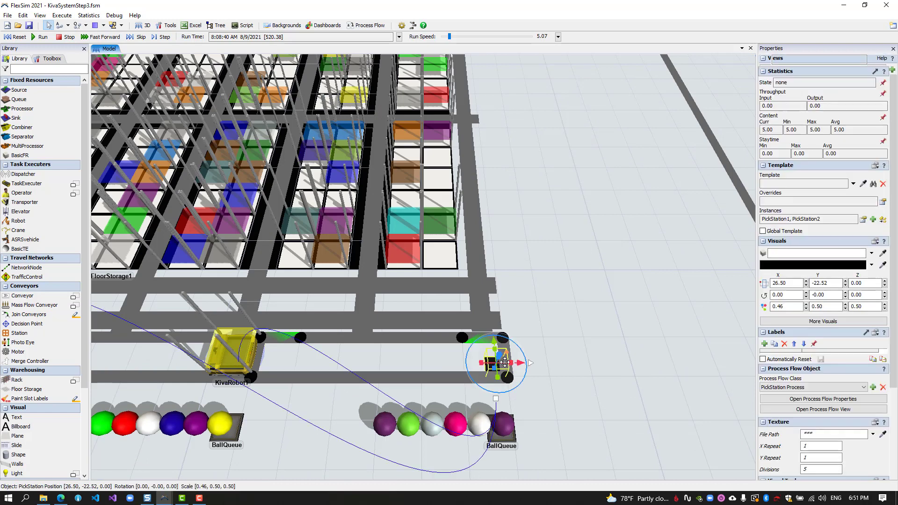
drag(507, 362, 493, 368)
Inspect the properties of PickStation2 and reset the model.
drag(562, 372, 618, 339)
scroll(619, 339, down, 5)
drag(488, 413, 635, 351)
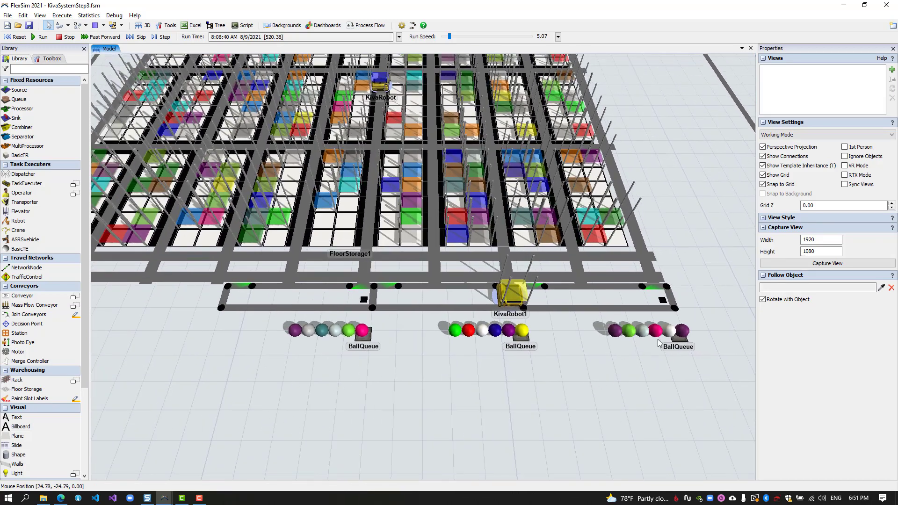
click(364, 303)
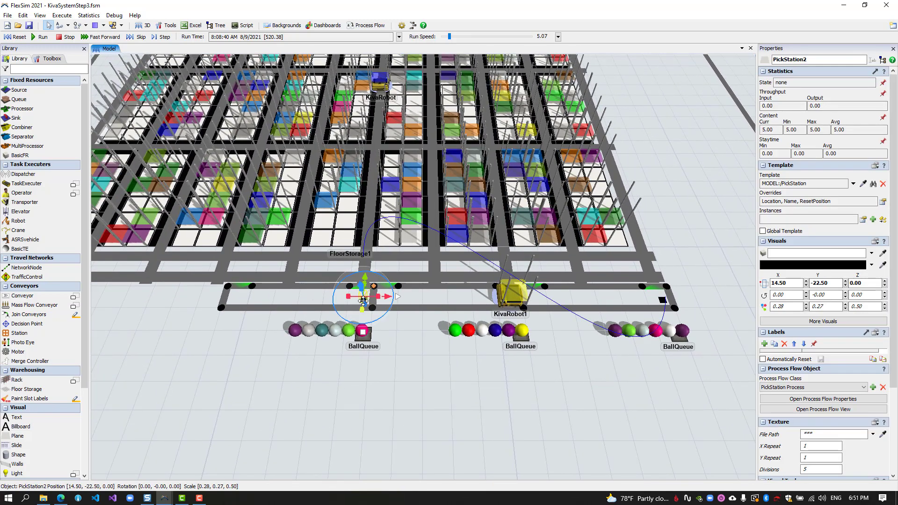
drag(370, 344, 442, 391)
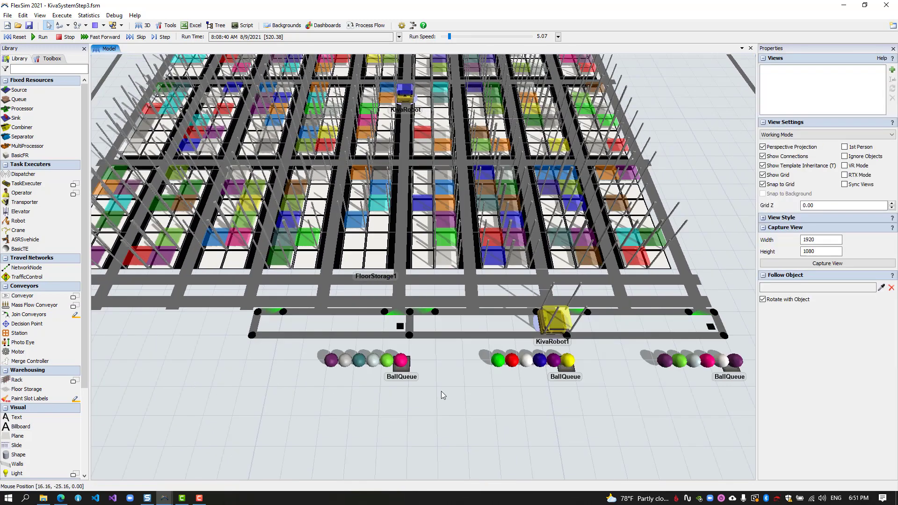
click(401, 327)
click(16, 37)
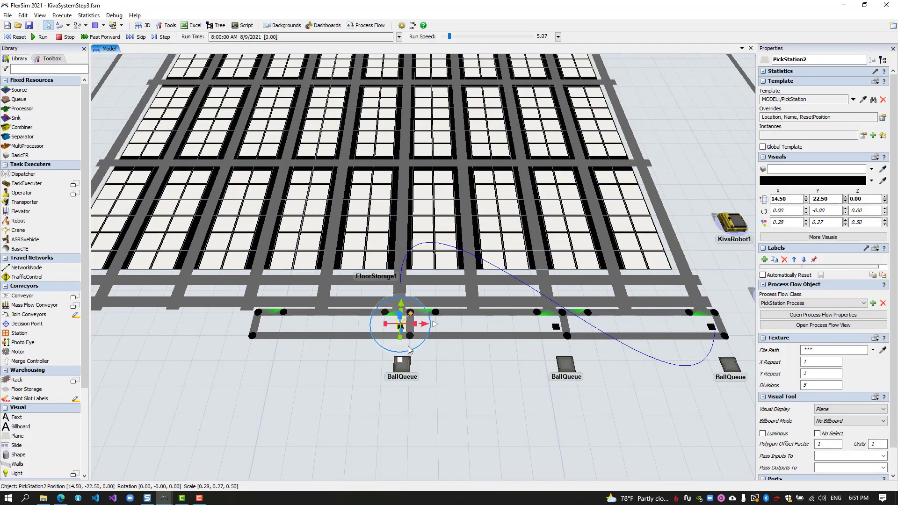
Add a fourth pick station with its own BallQueue and divider lane beside PickStation2 by copying the existing station.
click(400, 327)
drag(193, 352, 337, 370)
click(283, 333)
key(ctrl+v)
drag(282, 336, 380, 340)
drag(288, 409, 445, 422)
drag(622, 429, 526, 429)
scroll(527, 428, down, 6)
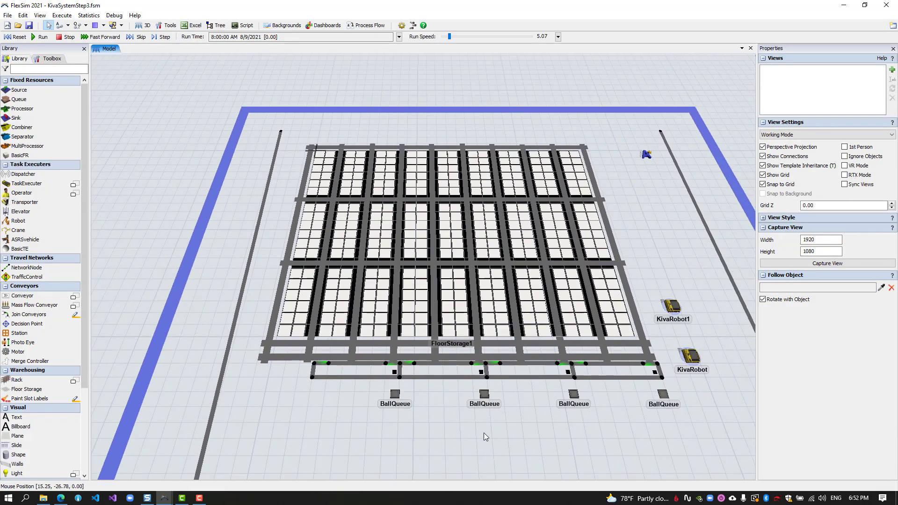
Move KivaRobot to (27, -21) and KivaRobot1 to (27, -20), one behind the other at the storage grid's outer edge.
drag(587, 441, 447, 440)
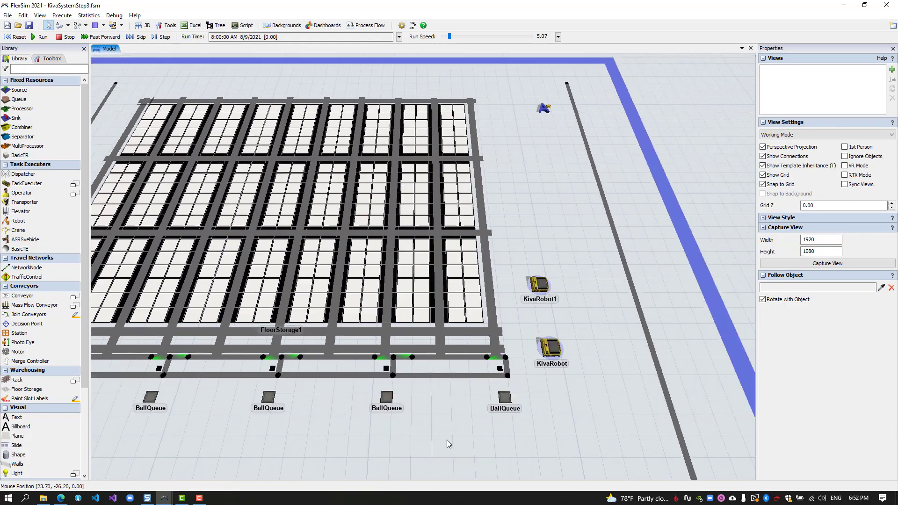
click(550, 346)
scroll(547, 432, up, 4)
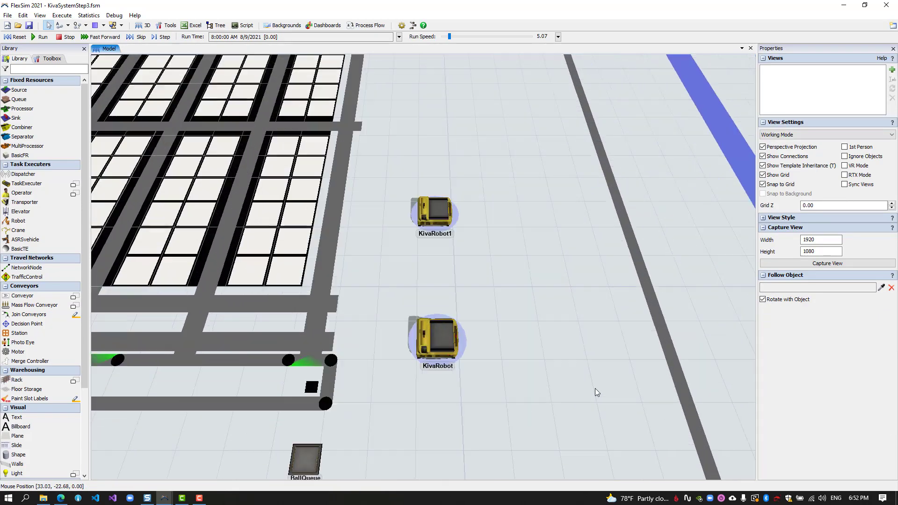
click(437, 346)
right_drag(437, 346, 446, 294)
drag(509, 372, 433, 387)
drag(493, 238, 418, 333)
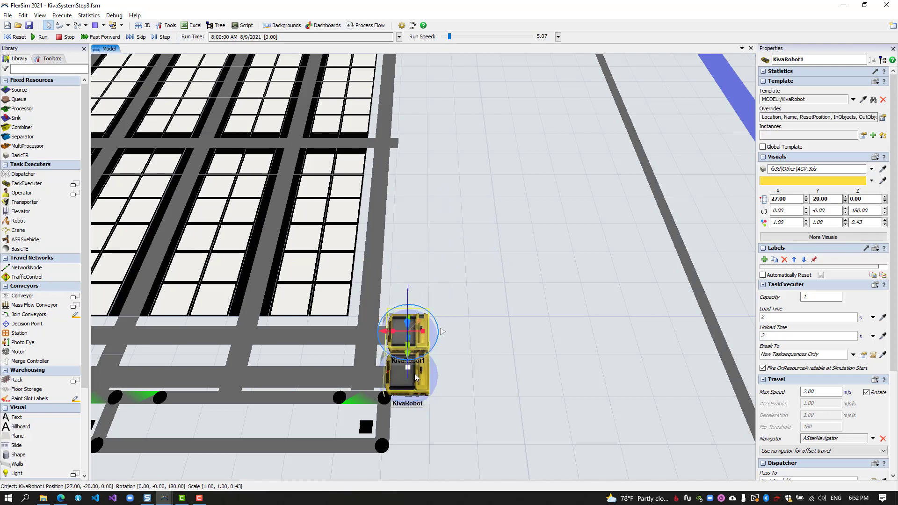
Paste a third Kiva robot and place it at (27, -19), directly behind KivaRobot1.
click(422, 335)
key(ctrl+v)
drag(390, 265, 422, 296)
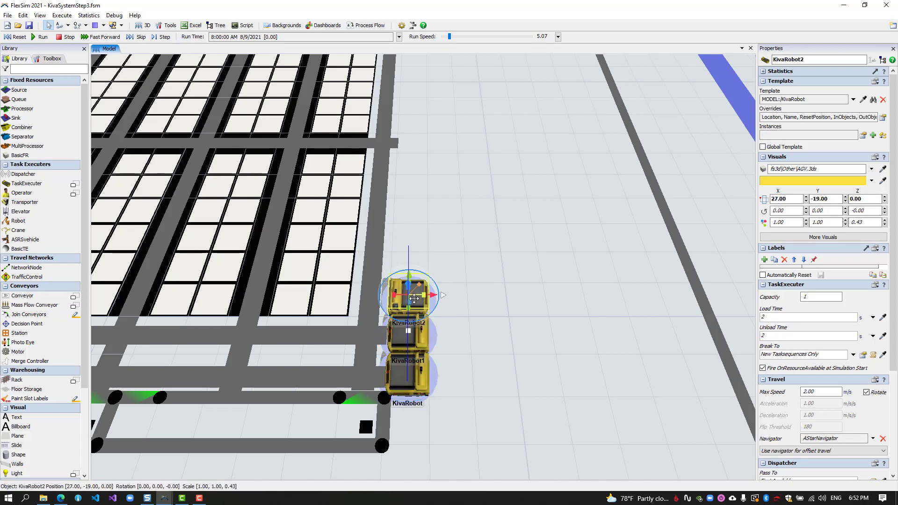
Paste twelve more copies of KivaRobot in a loose column along the outer aisle beyond KivaRobot2.
click(400, 397)
key(ctrl+v)
key(ctrl+v)
key(ctrl+v)
key(ctrl+v)
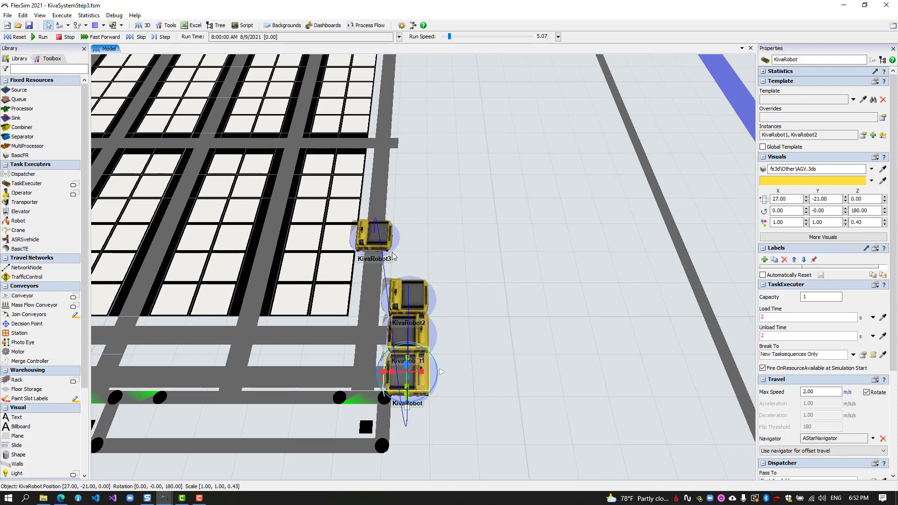
key(ctrl+v)
key(ctrl+v)
drag(420, 75, 439, 170)
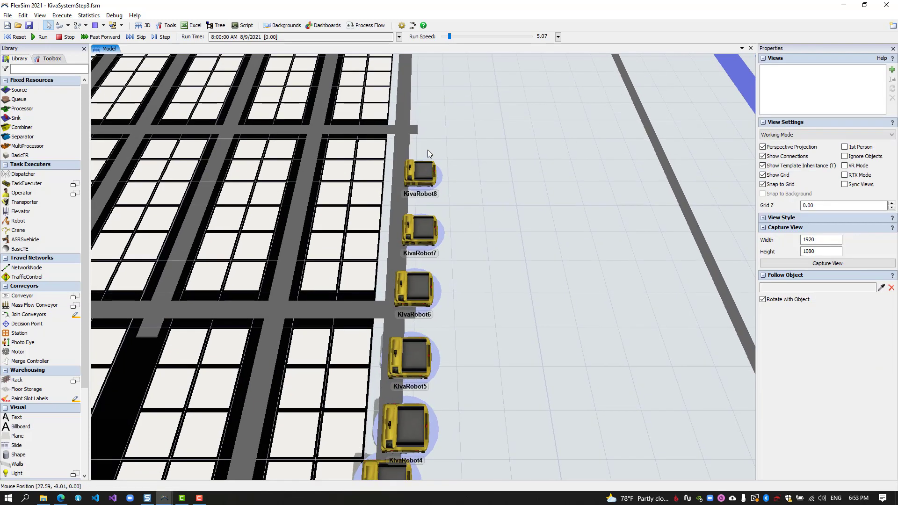
drag(421, 71, 421, 136)
Line up the twelve new robots one behind another in a tight column beyond KivaRobot2 at the grid's outer edge.
drag(482, 445, 491, 170)
click(467, 306)
drag(462, 333, 473, 326)
drag(557, 264, 546, 299)
drag(416, 215, 452, 242)
drag(427, 188, 450, 213)
drag(428, 154, 447, 191)
drag(431, 114, 448, 163)
drag(433, 82, 446, 141)
drag(477, 95, 477, 191)
drag(420, 124, 433, 229)
drag(437, 109, 434, 205)
drag(436, 82, 434, 181)
drag(475, 93, 473, 166)
drag(434, 119, 433, 250)
drag(434, 96, 434, 224)
drag(435, 79, 434, 202)
drag(437, 62, 434, 180)
Reset and run the model, raising the run speed to about 33.18.
drag(489, 254, 521, 136)
scroll(521, 136, down, 5)
click(43, 36)
drag(316, 420, 417, 434)
scroll(395, 423, down, 4)
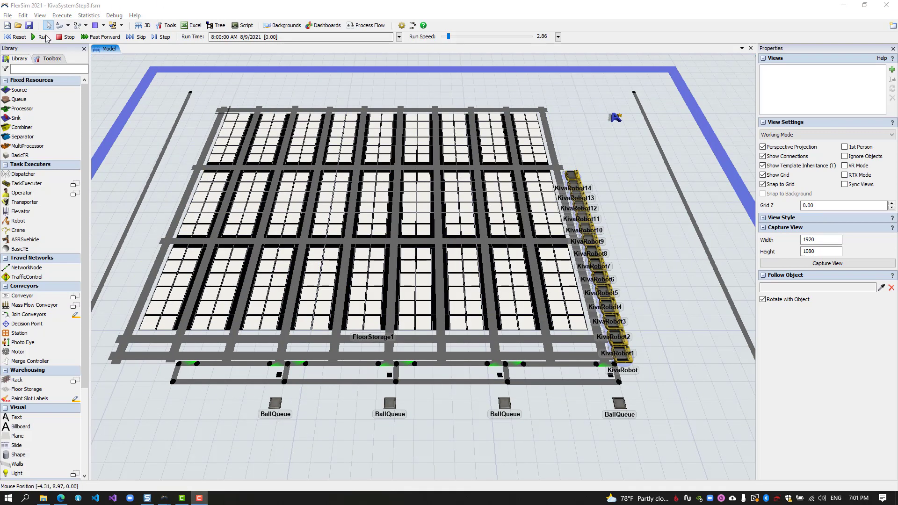
click(18, 37)
click(41, 37)
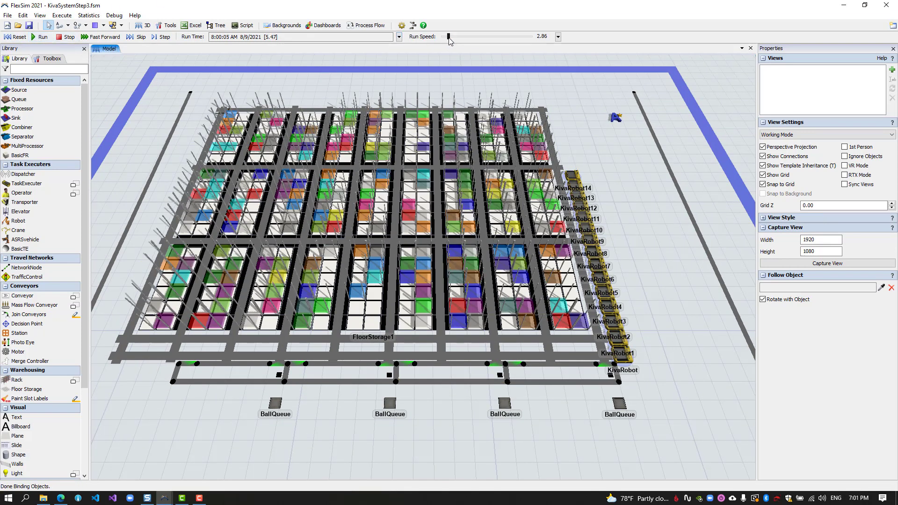
drag(448, 37, 453, 36)
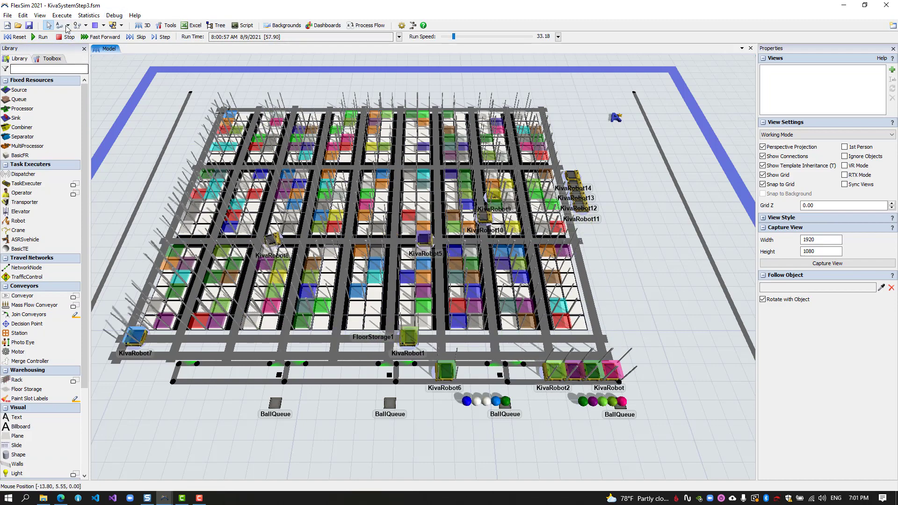
Examine how the cart-carrying robots are distributed along the lanes of the four pick stations.
scroll(506, 434, up, 3)
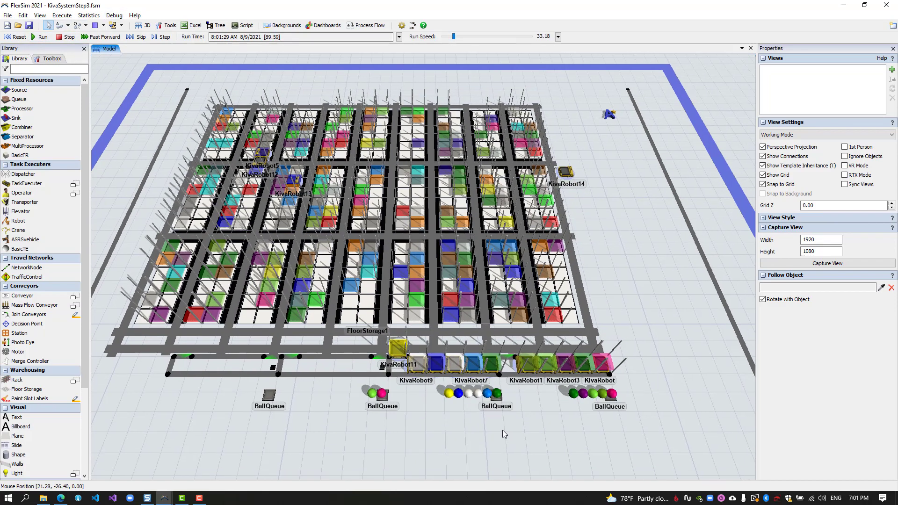
scroll(518, 405, up, 2)
drag(222, 407, 559, 333)
drag(575, 417, 269, 360)
scroll(380, 379, down, 3)
drag(400, 385, 412, 407)
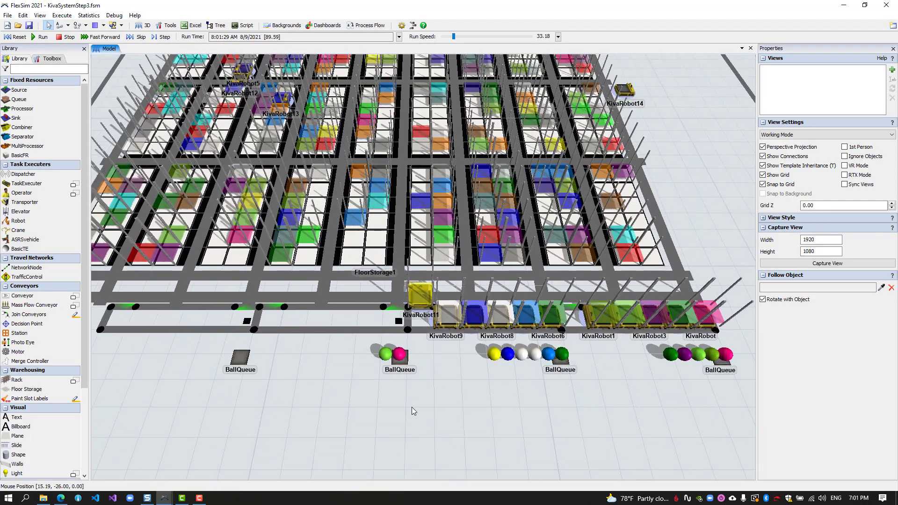
drag(356, 374, 391, 394)
scroll(370, 379, down, 4)
scroll(365, 392, up, 3)
scroll(397, 396, down, 2)
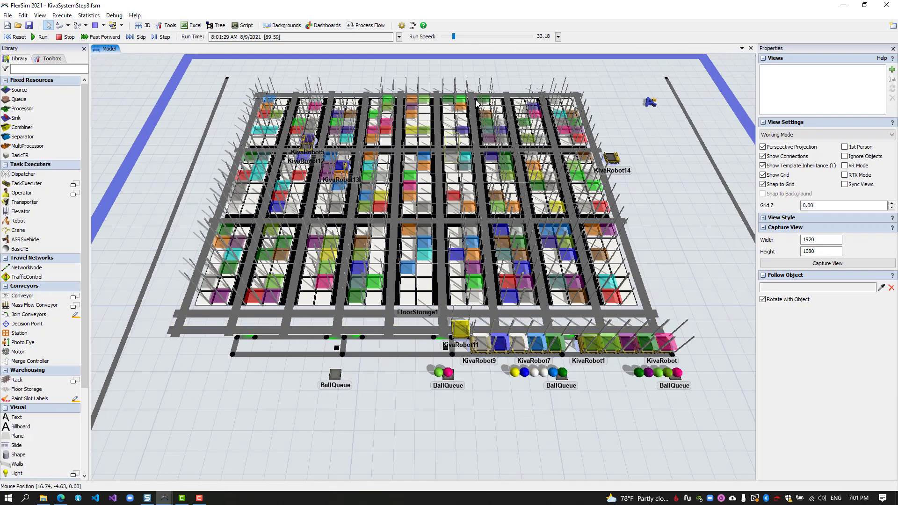
Reset the model and open PickStation Process and KivaRobotProcess, docked one above the other beside the 3D view.
click(18, 37)
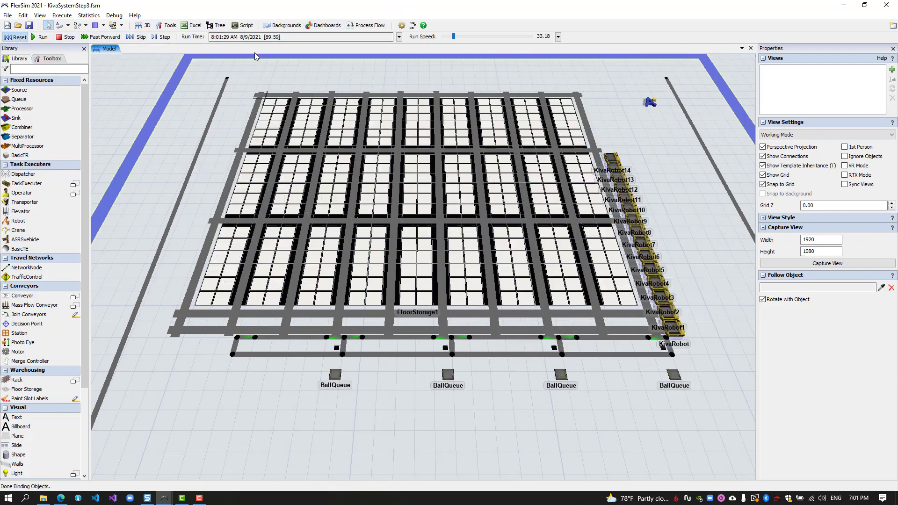
click(360, 26)
mouse_move(374, 37)
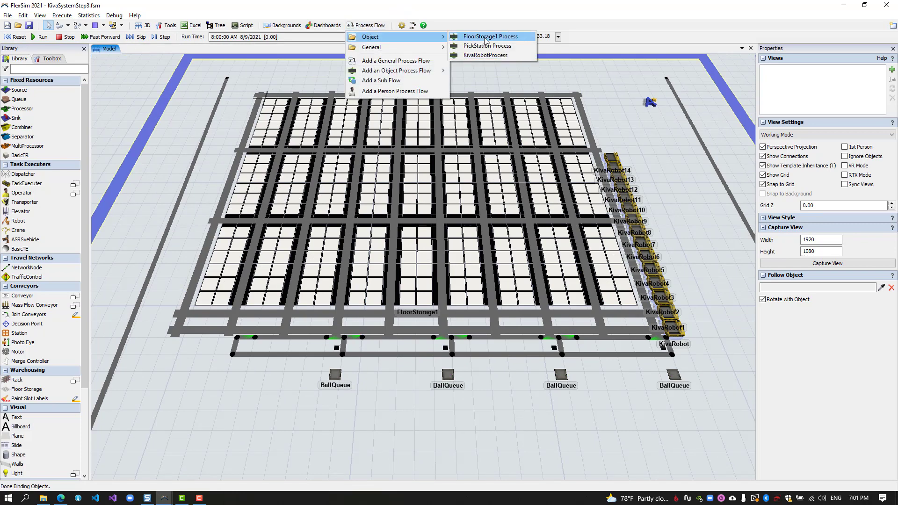
click(487, 46)
click(361, 27)
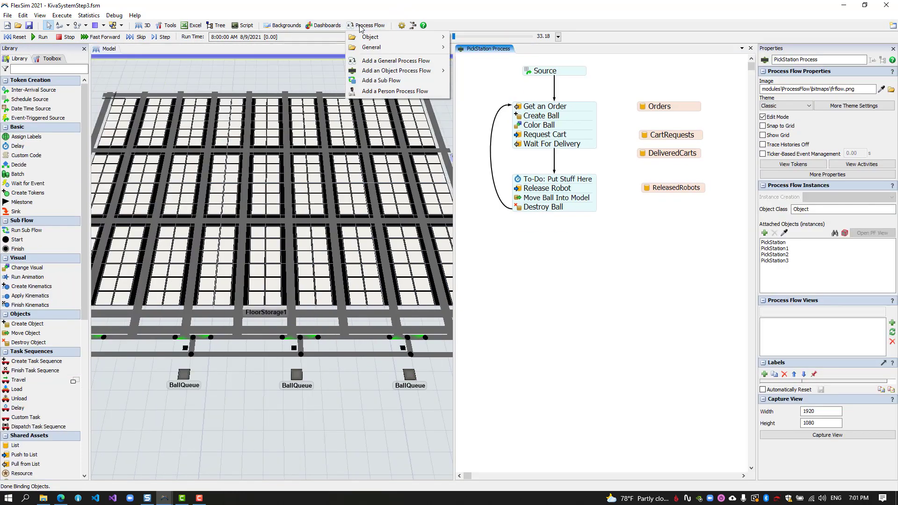
mouse_move(374, 37)
click(489, 58)
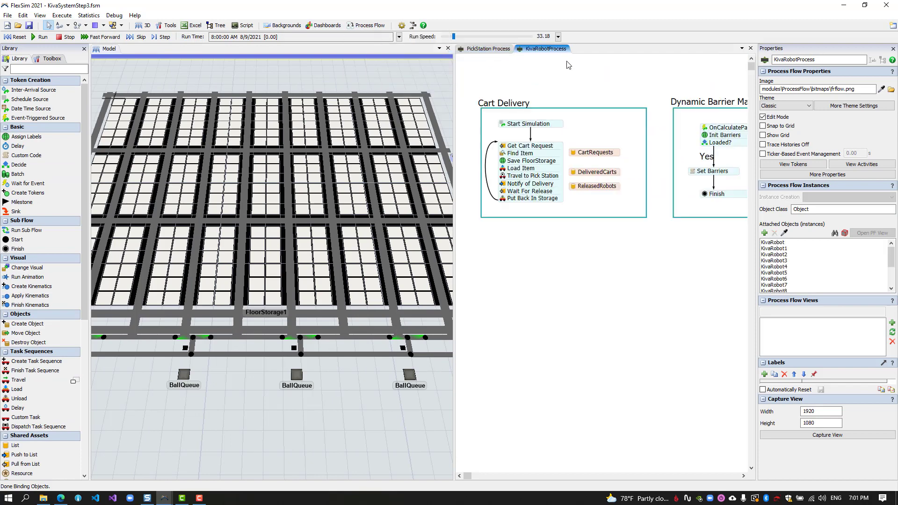
drag(555, 52, 595, 253)
drag(575, 215, 577, 278)
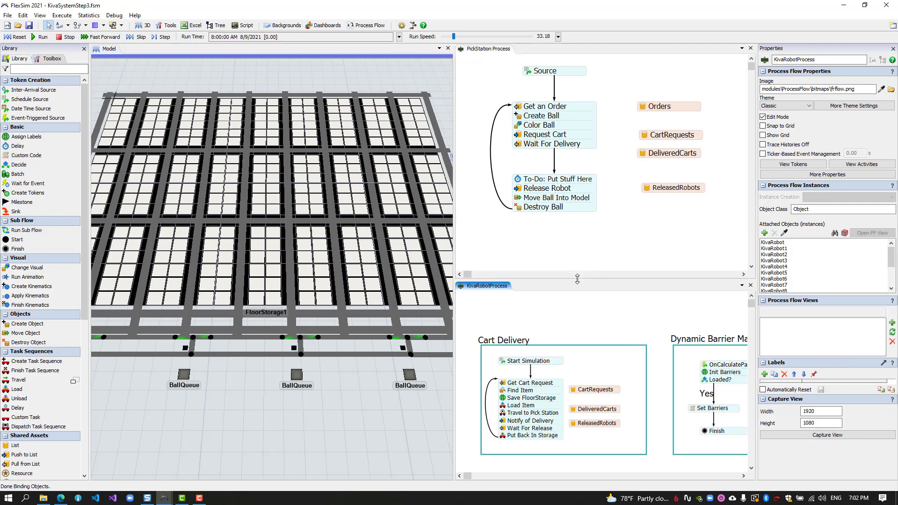
Add an Assign Labels activity named Reset Assigned Robots below the PickStation Process Source, assigning the token label AssignedRobots.
click(522, 246)
scroll(526, 142, up, 2)
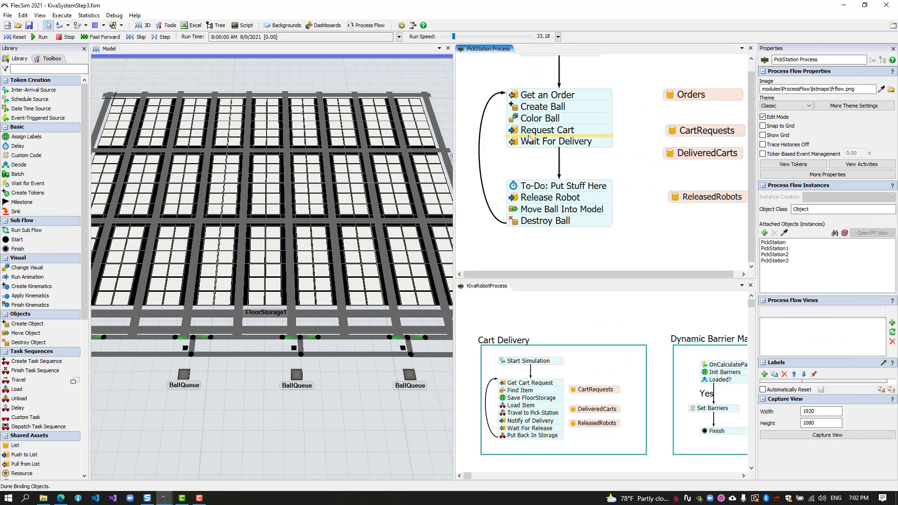
scroll(528, 96, up, 1)
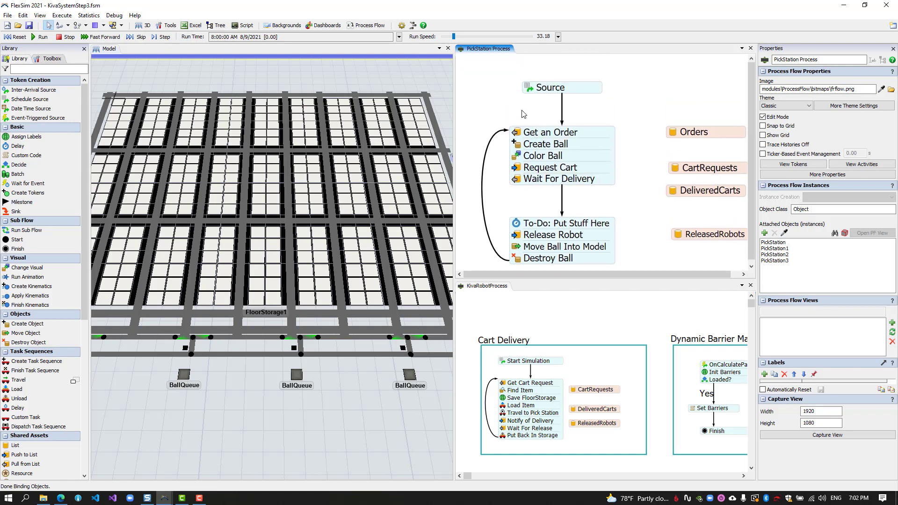
click(532, 95)
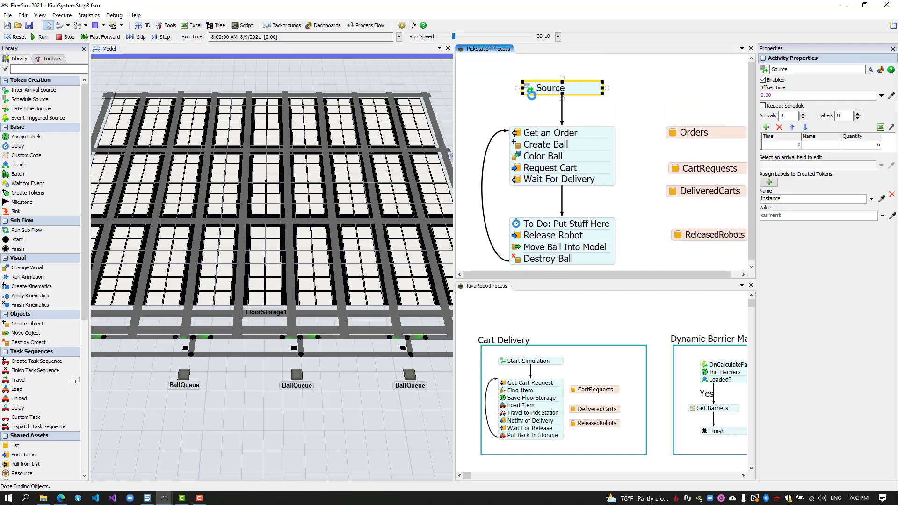
click(542, 115)
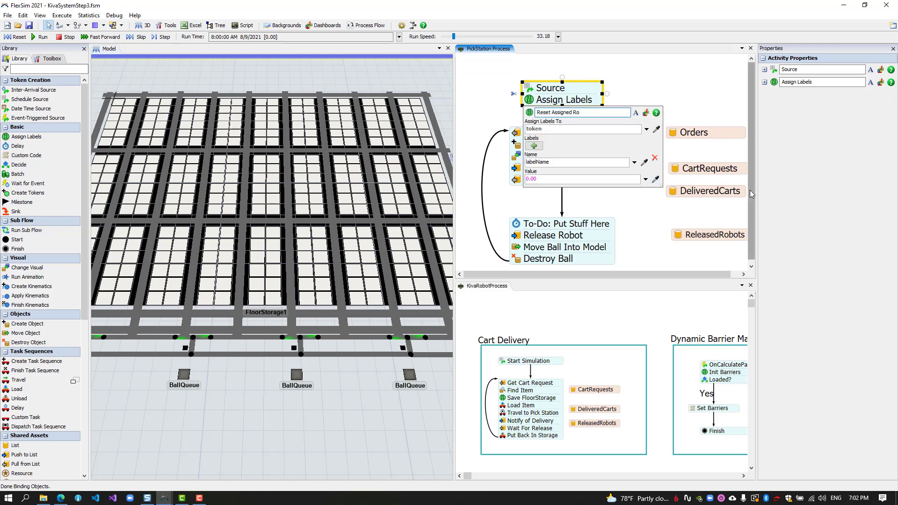
click(537, 163)
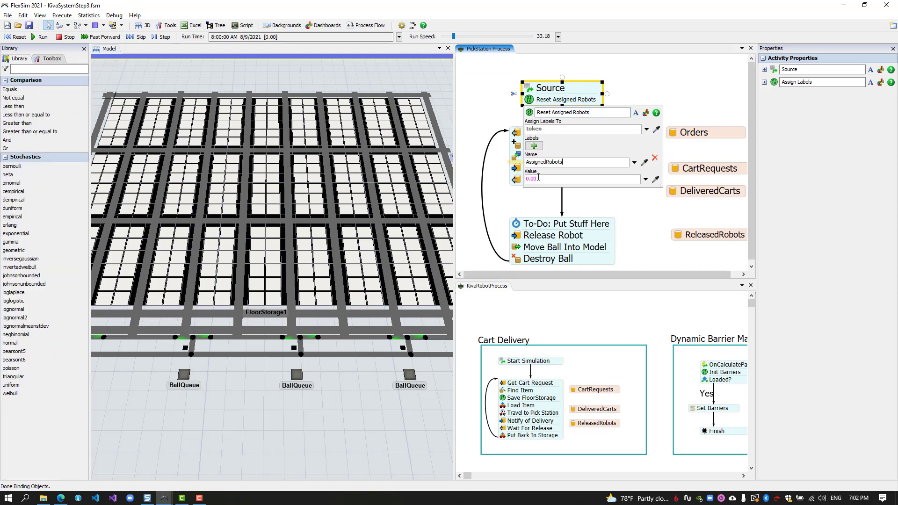
click(504, 112)
Open the Source's arrival quantity for editing, and extend its block's left edge to line up with the Get an Order block.
click(531, 92)
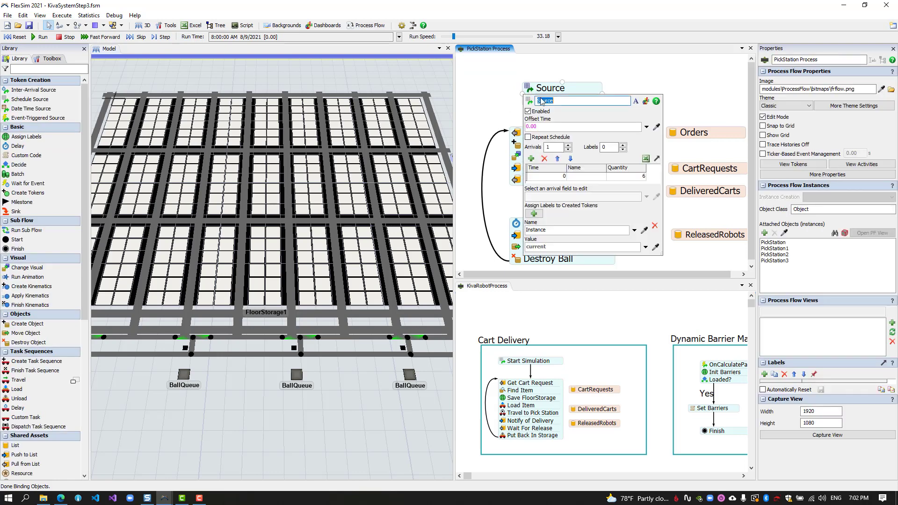
click(633, 177)
click(628, 92)
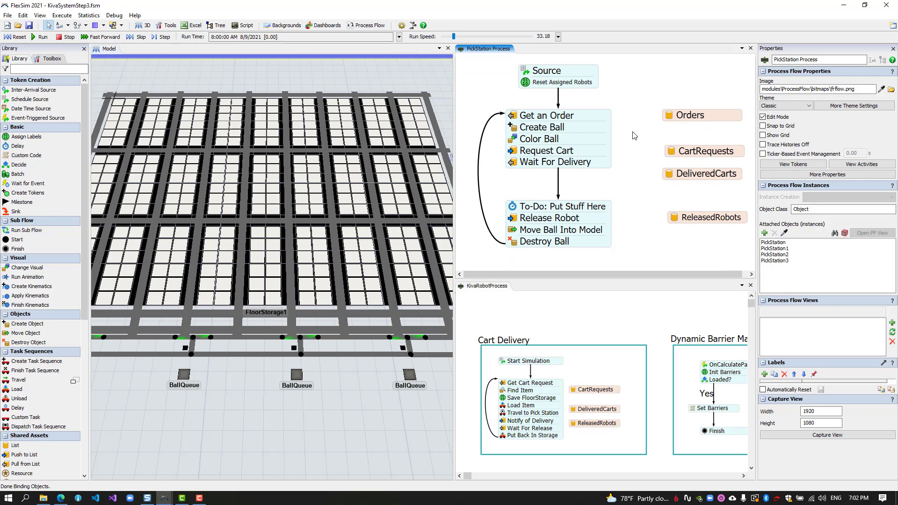
click(527, 82)
drag(517, 76, 505, 76)
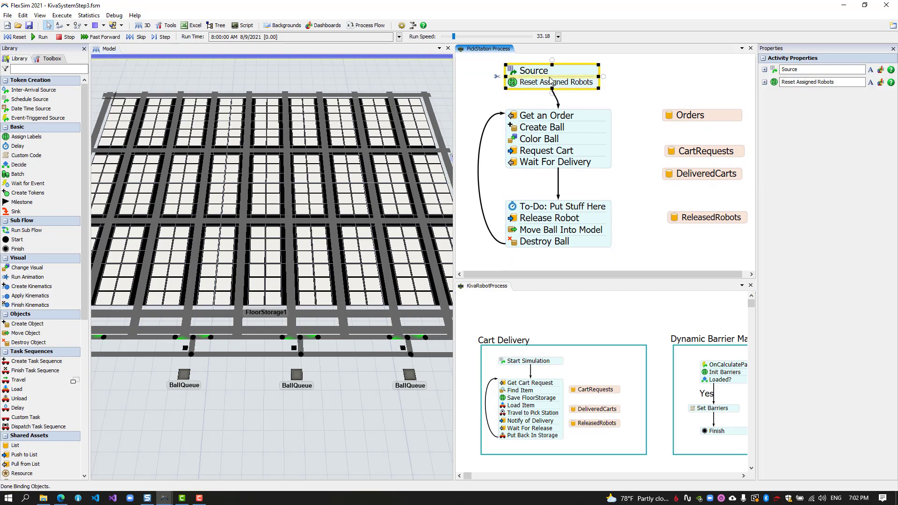
Widen the Source block and insert an Assign Labels activity named Inc Assigned Robots after Request Cart, assigning labels to current.
drag(599, 79, 612, 79)
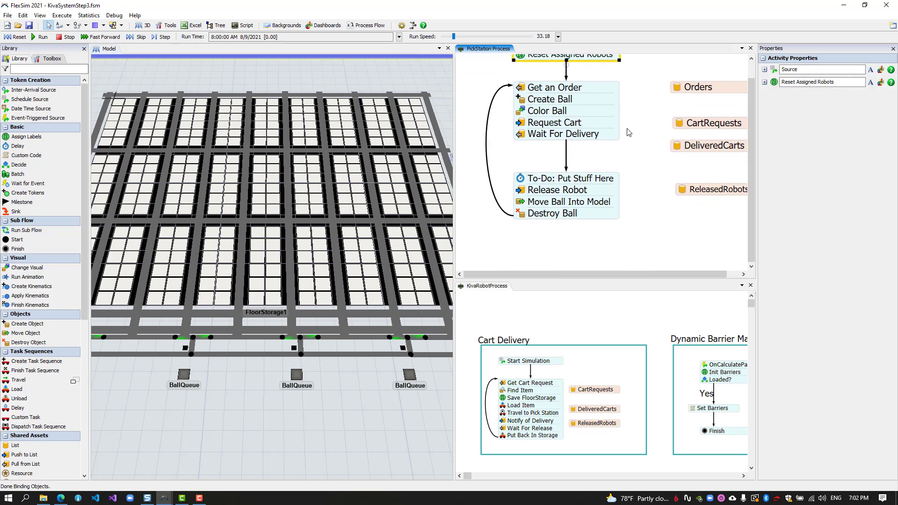
click(541, 128)
click(552, 141)
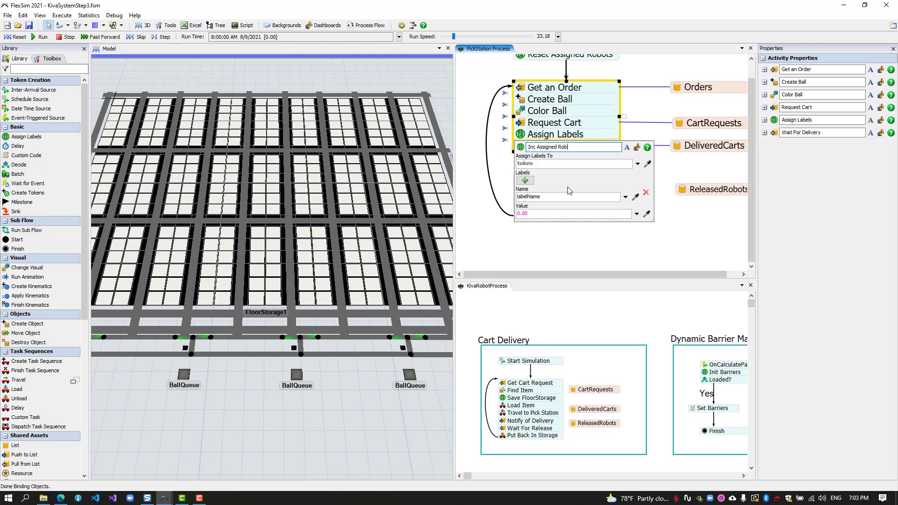
click(637, 164)
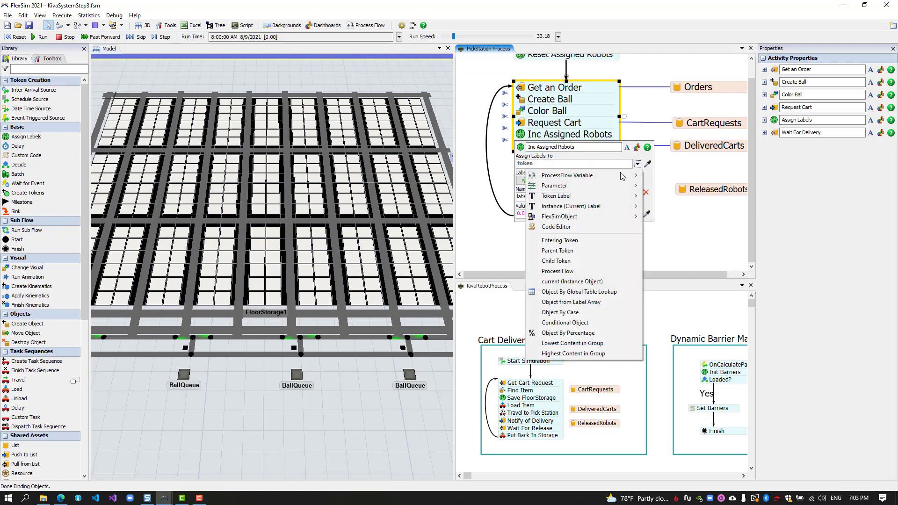
click(571, 281)
Make Inc Assigned Robots increment the label AssignedRobots by 1.
text(AssignedRobots)
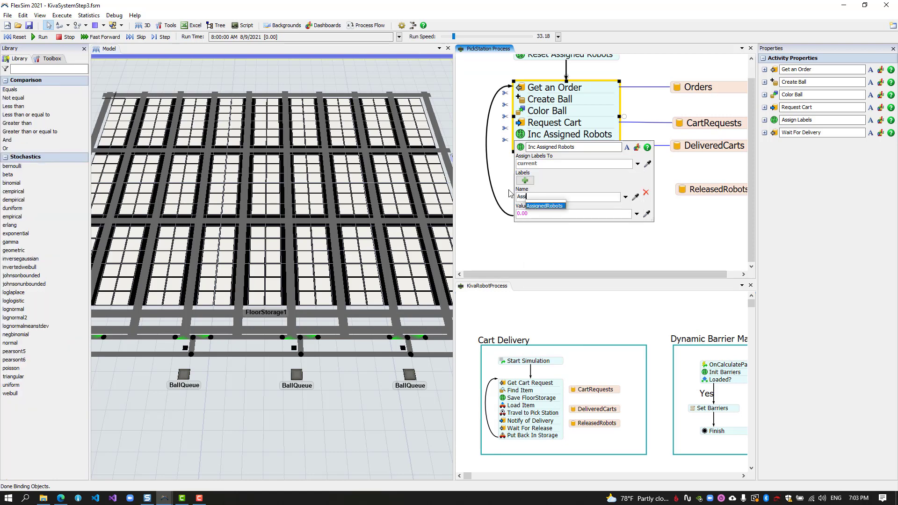
click(637, 213)
click(592, 310)
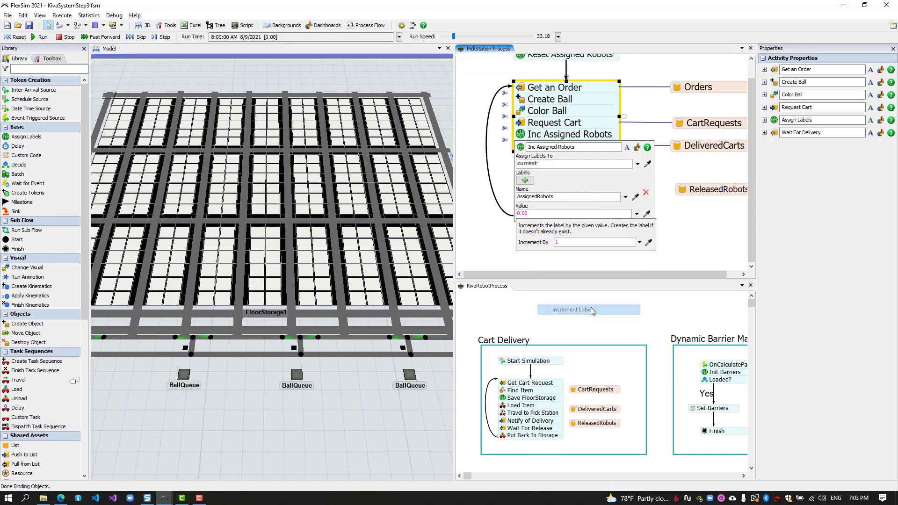
click(491, 238)
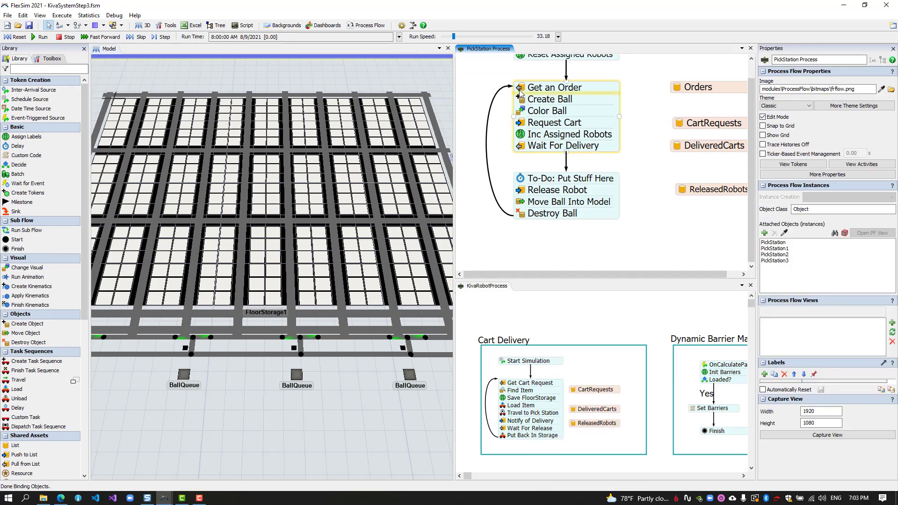
Change Reset Assigned Robots to assign its label to current, the instance object, instead of the token.
scroll(520, 93, up, 1)
click(522, 86)
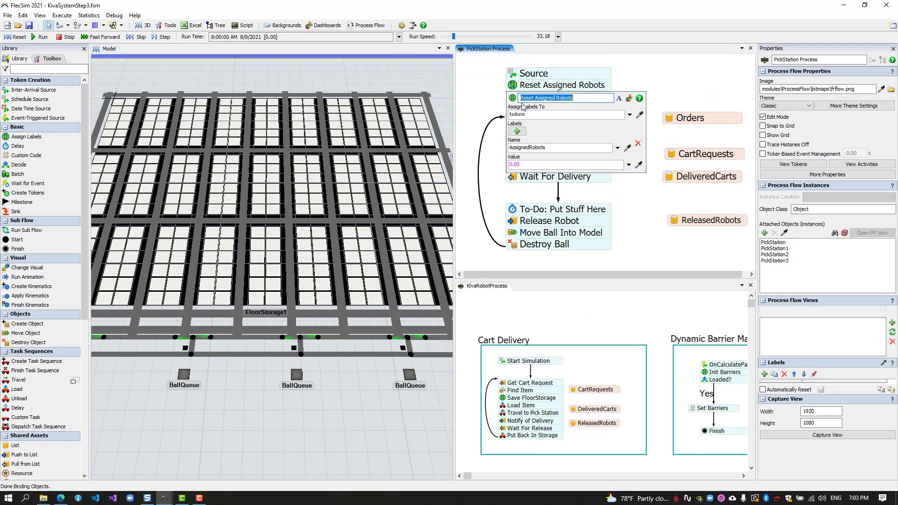
click(629, 114)
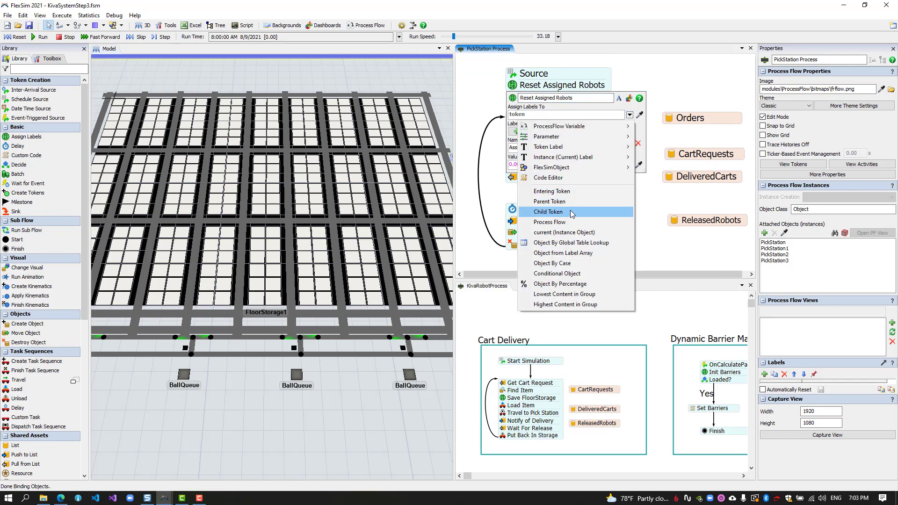
click(571, 232)
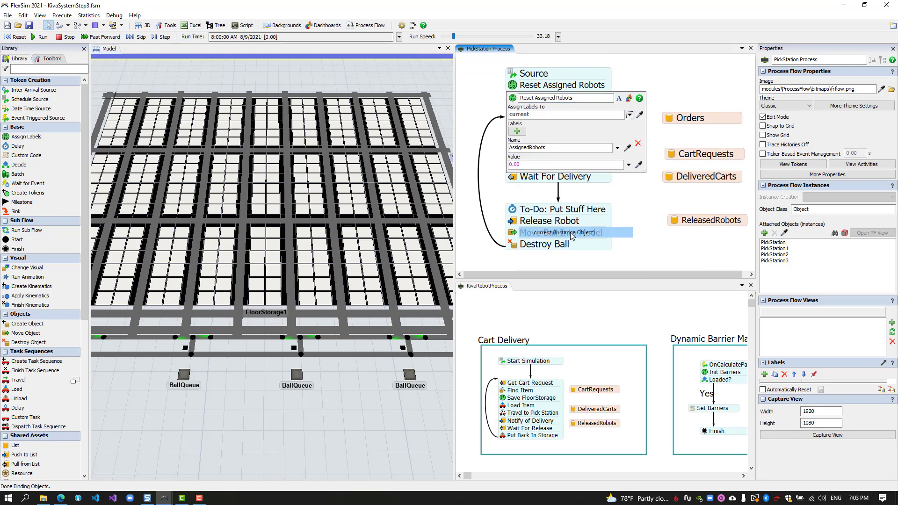
click(494, 172)
Insert an Assign Labels activity named Dec Assigned Robots between To-Do: Put Stuff Here and Release Robot.
scroll(529, 125, down, 2)
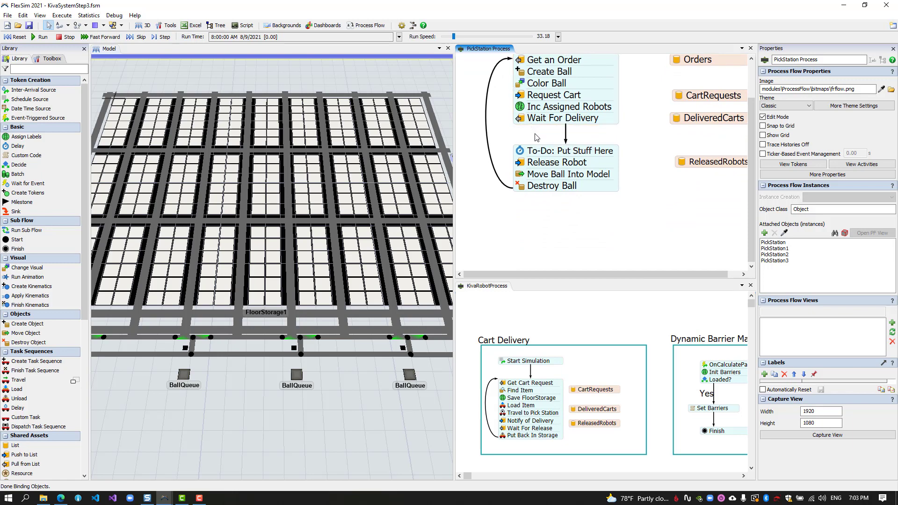
click(540, 160)
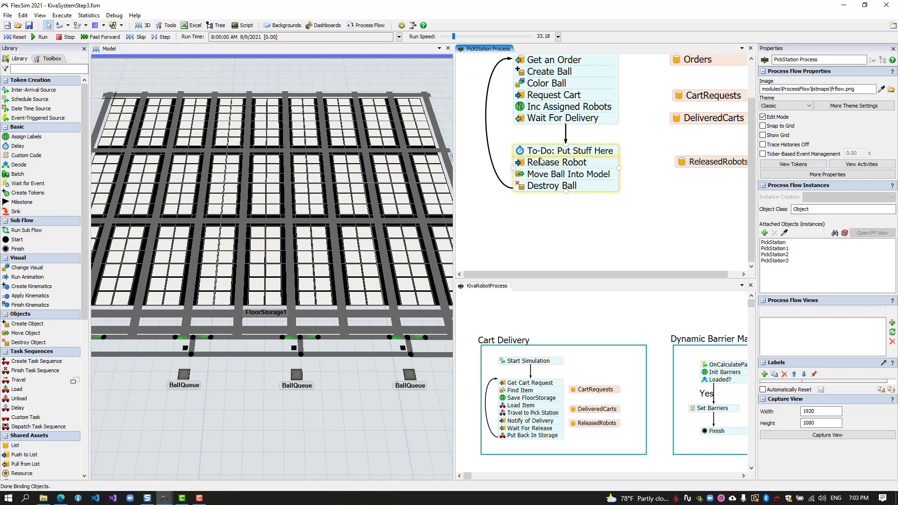
double_click(540, 160)
click(551, 143)
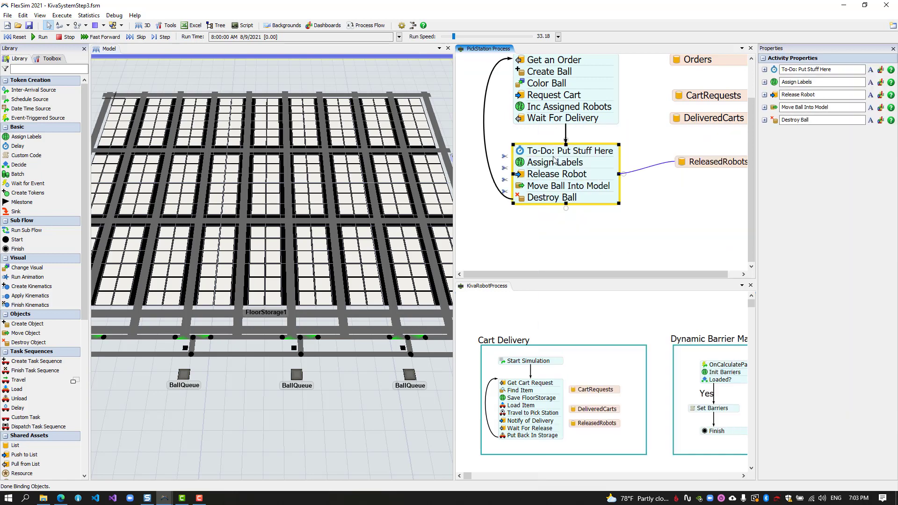
double_click(539, 162)
text(Dec)
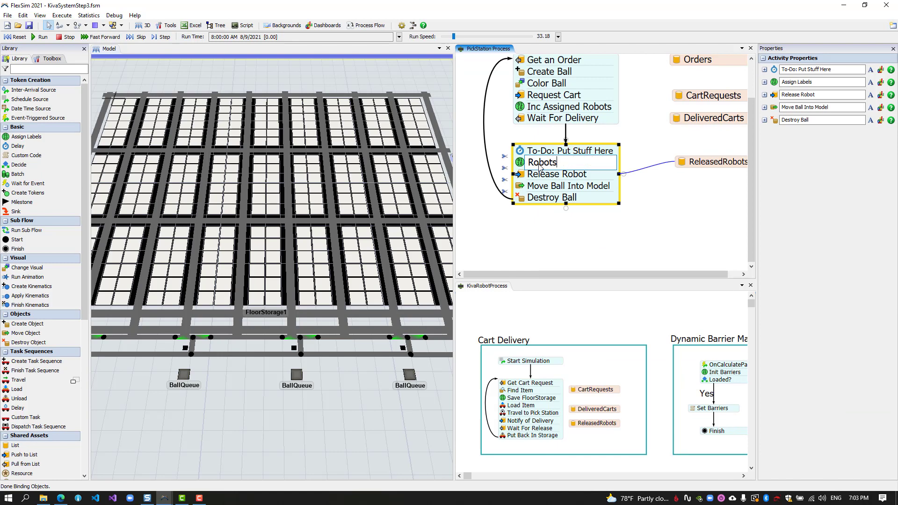
text( Assigned Robots)
click(539, 226)
Set Dec Assigned Robots to assign to current and increment the label AssignedRobots by -1.
click(518, 164)
click(637, 192)
click(592, 310)
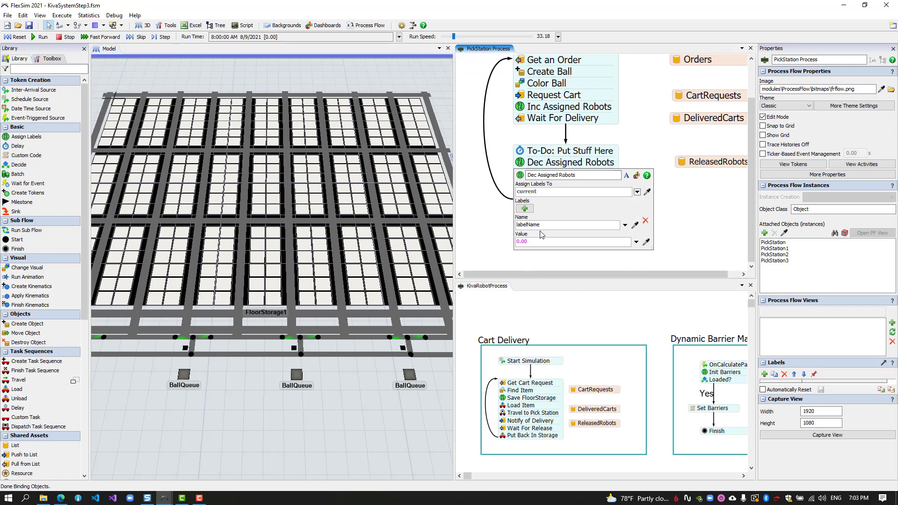
click(527, 224)
text(AssignedRobots)
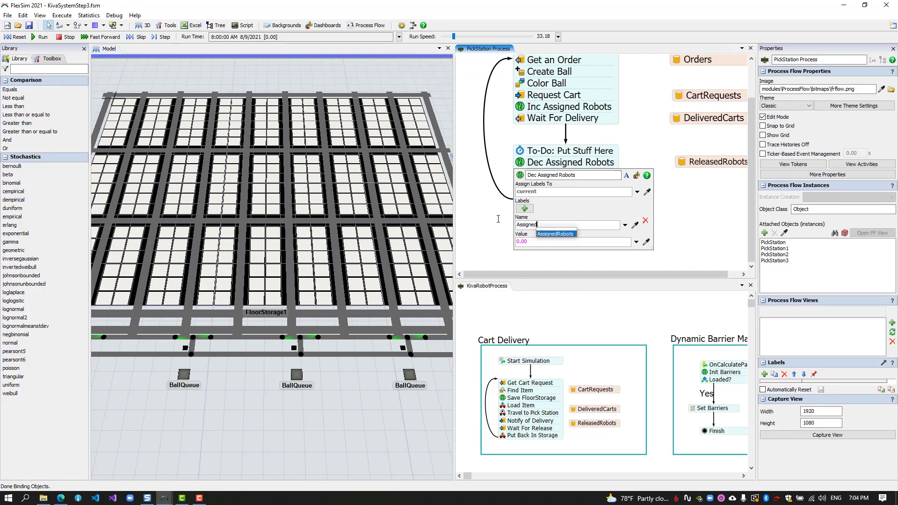
click(636, 243)
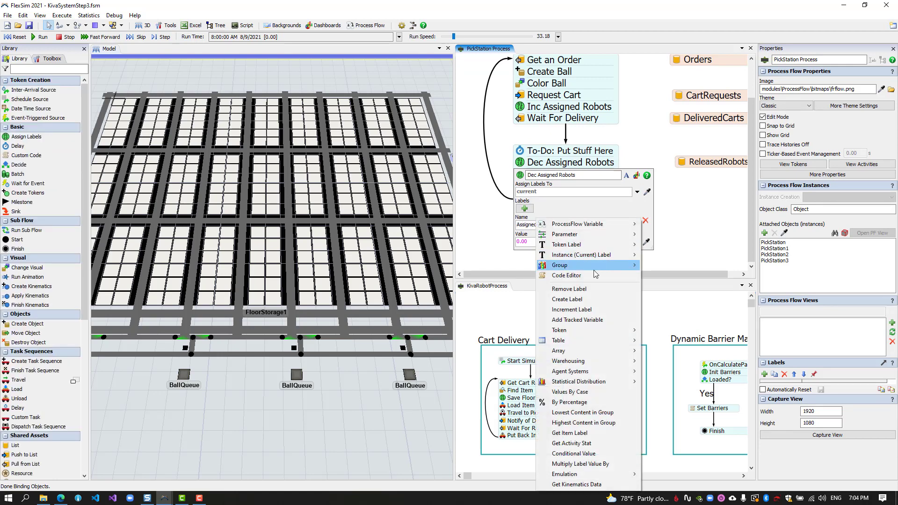
click(586, 310)
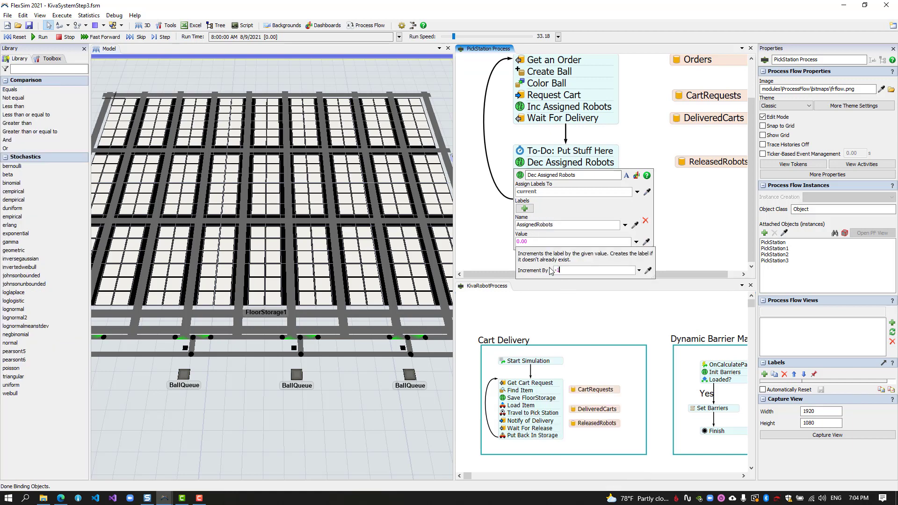
click(673, 209)
Append ORDER BY value.Instance.AssignedRobots ASC to the query of Get Cart Request in KivaRobotProcess.
drag(617, 229, 602, 249)
drag(356, 461, 261, 452)
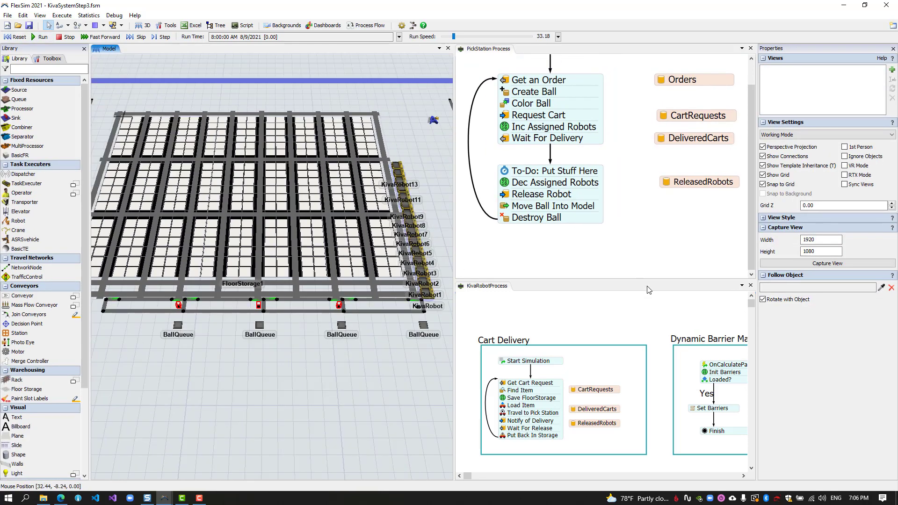
drag(565, 335, 589, 318)
double_click(534, 367)
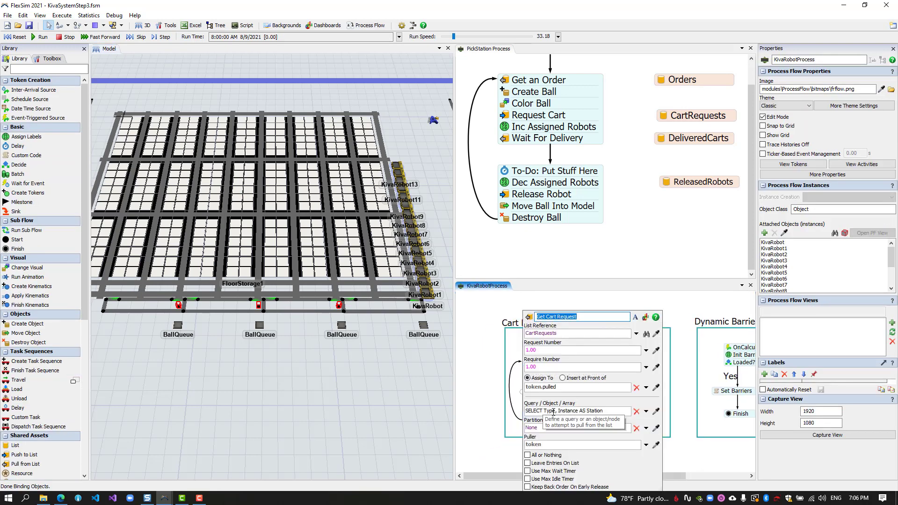
click(614, 412)
text(ORDER BY)
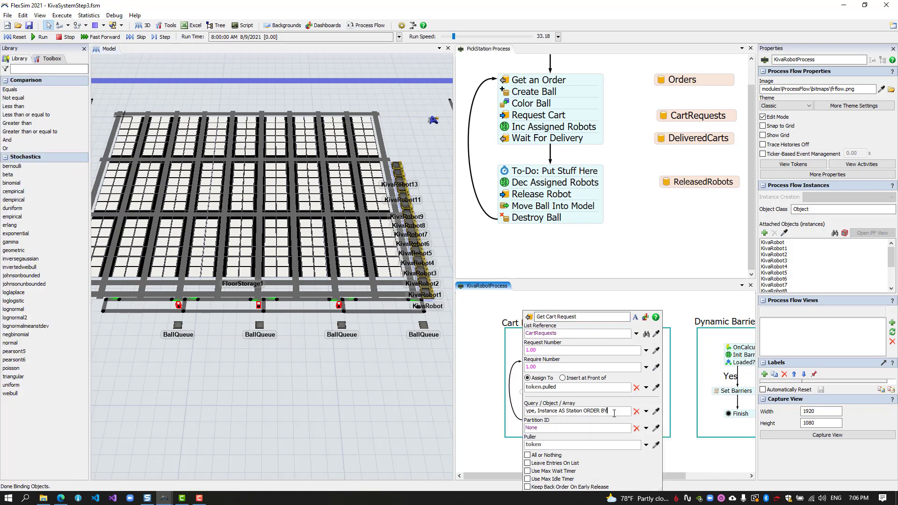
text(lue.Instance)
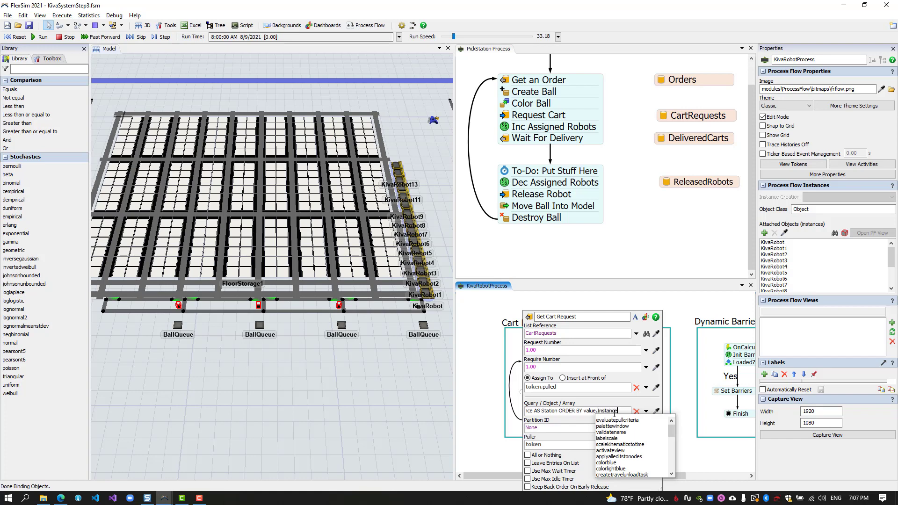
text(ignedRobots ASC)
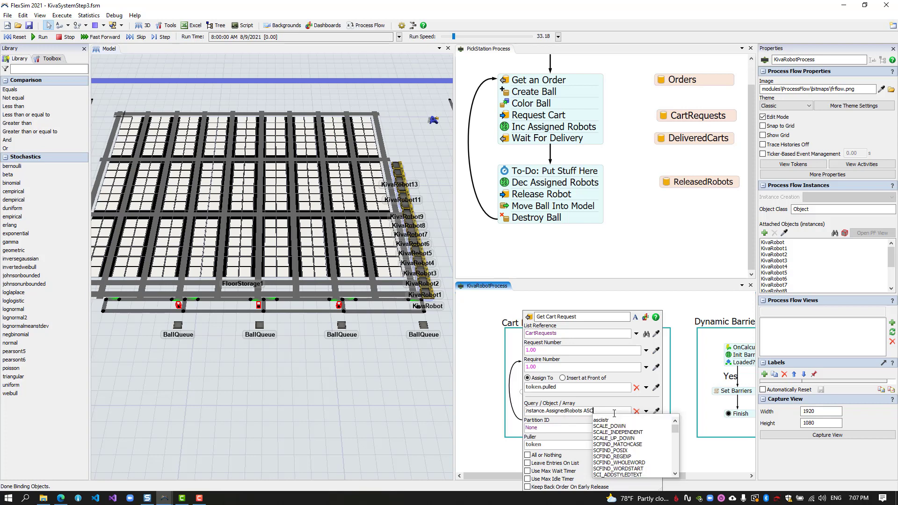
key(Escape)
Examine the full Get Cart Request query, the value pushed by Request Cart, and the Instance label assigned by the PickStation Source.
drag(658, 491, 781, 492)
drag(717, 412, 523, 412)
click(660, 413)
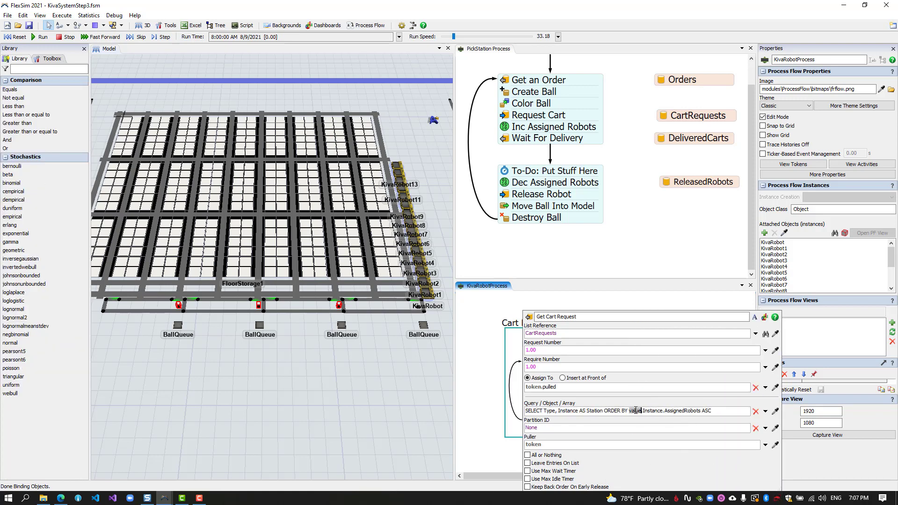
double_click(507, 117)
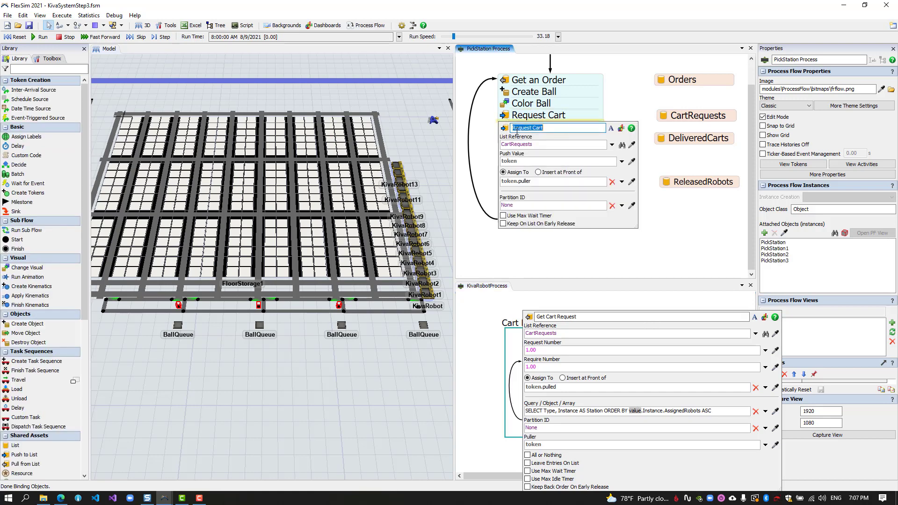
drag(521, 164, 500, 159)
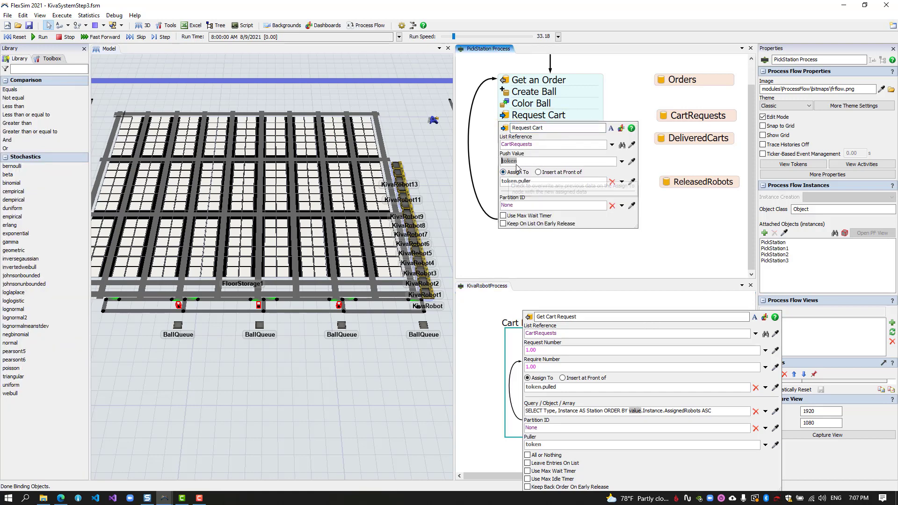
click(491, 149)
scroll(491, 150, up, 2)
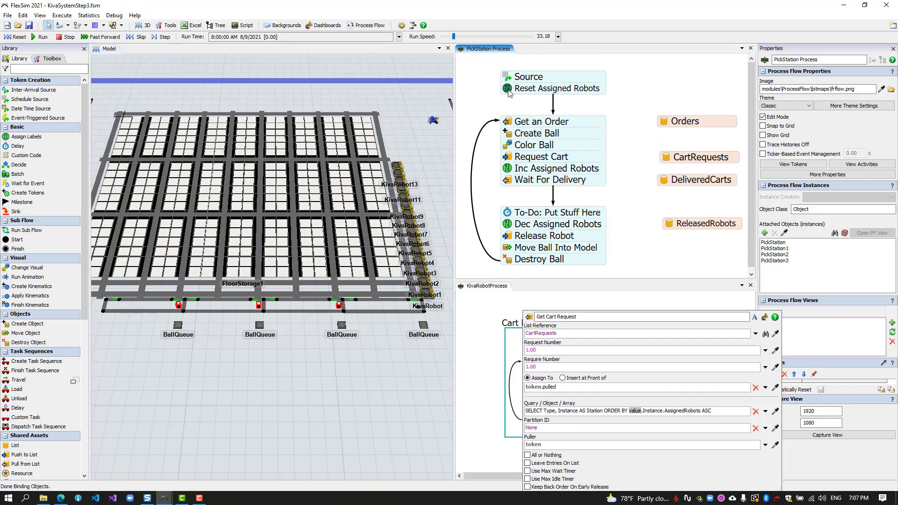
double_click(509, 82)
click(502, 219)
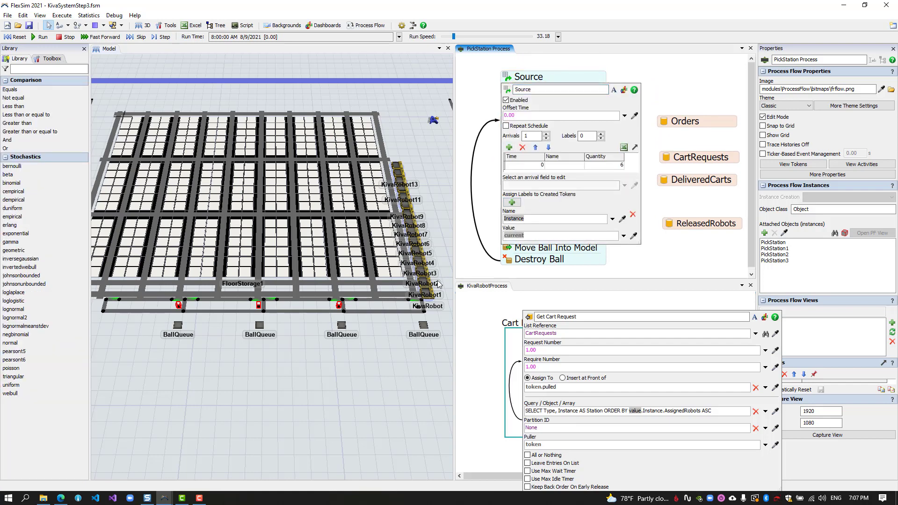
click(417, 305)
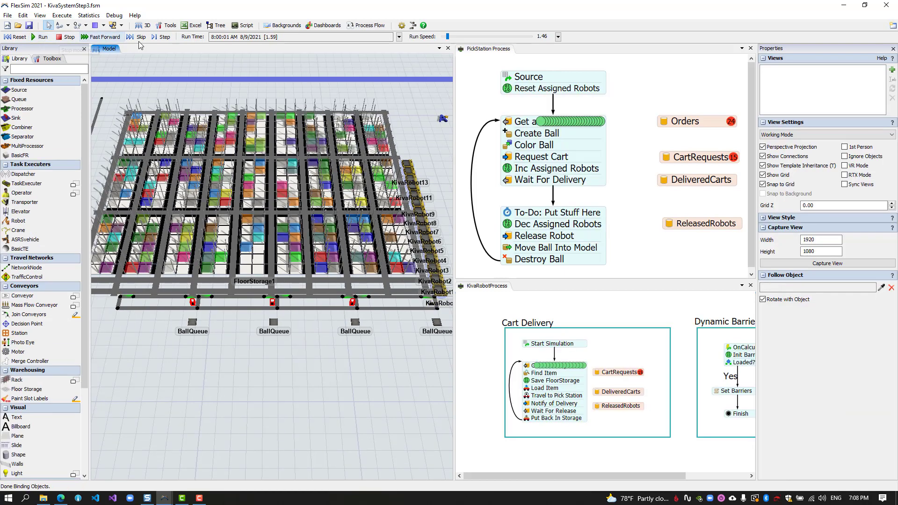
Run the simulation at a run speed of 3.84 to watch how robots are assigned to the stations, and reset the model.
drag(451, 39, 448, 39)
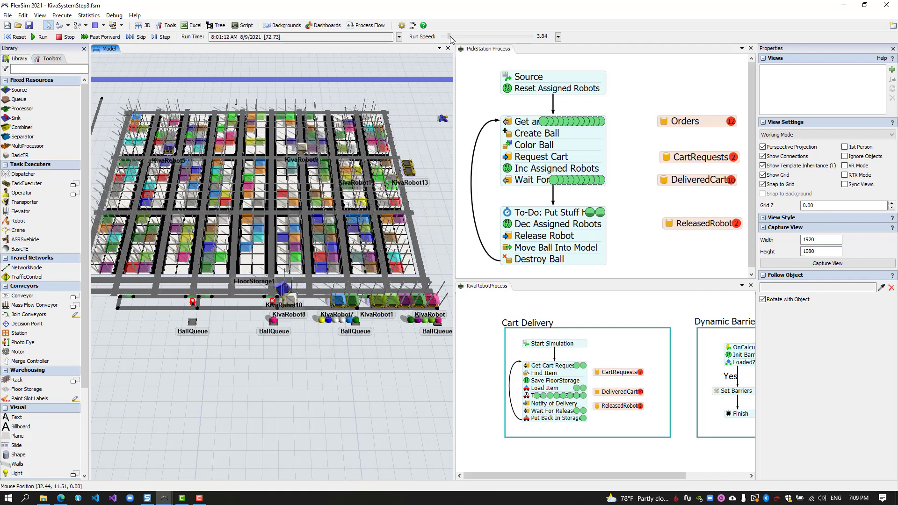
click(65, 37)
click(17, 38)
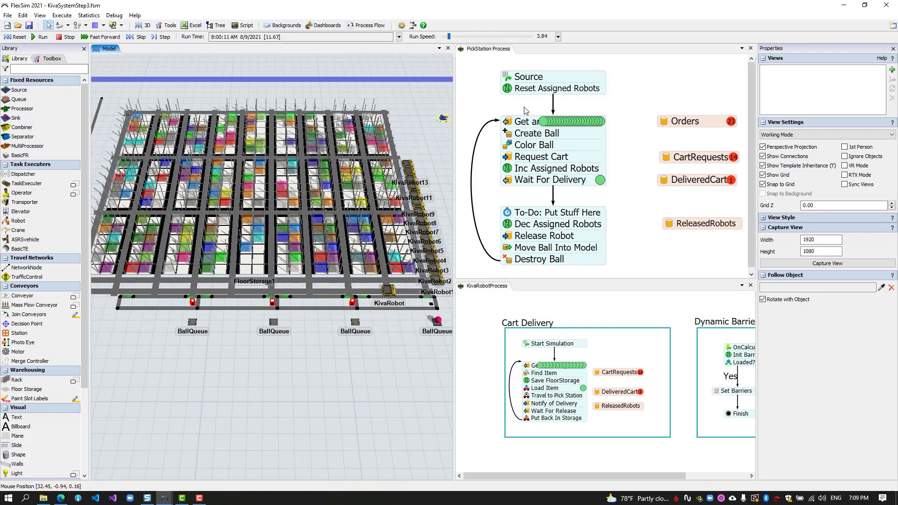
drag(524, 106, 522, 104)
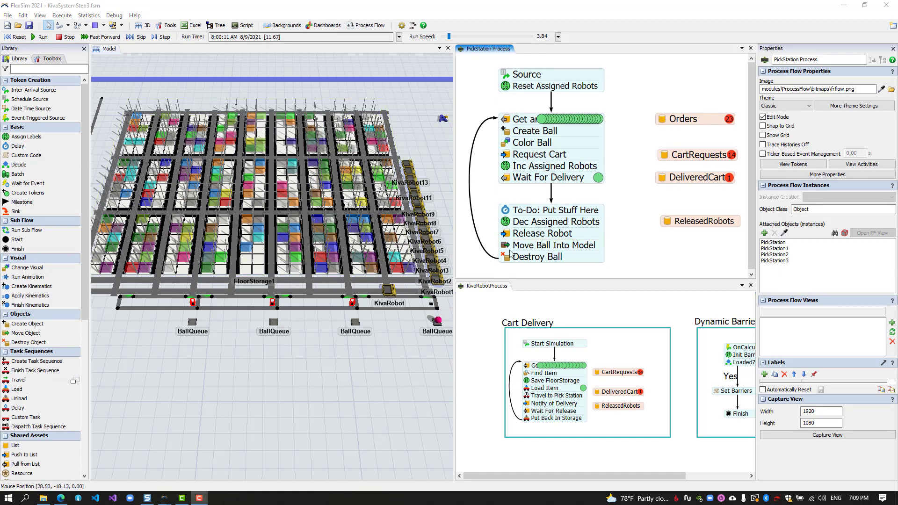
click(22, 39)
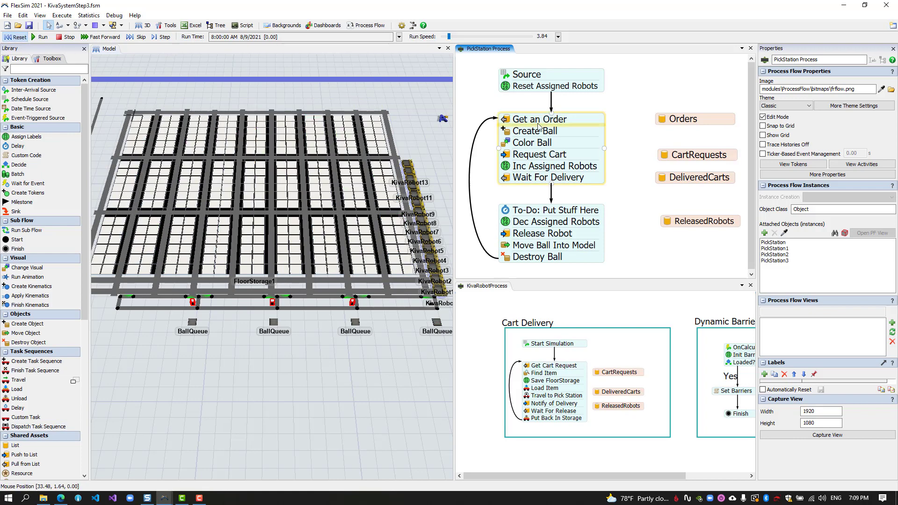
Add a Delay activity to the end of the Source block, below Reset Assigned Robots.
double_click(525, 103)
click(555, 147)
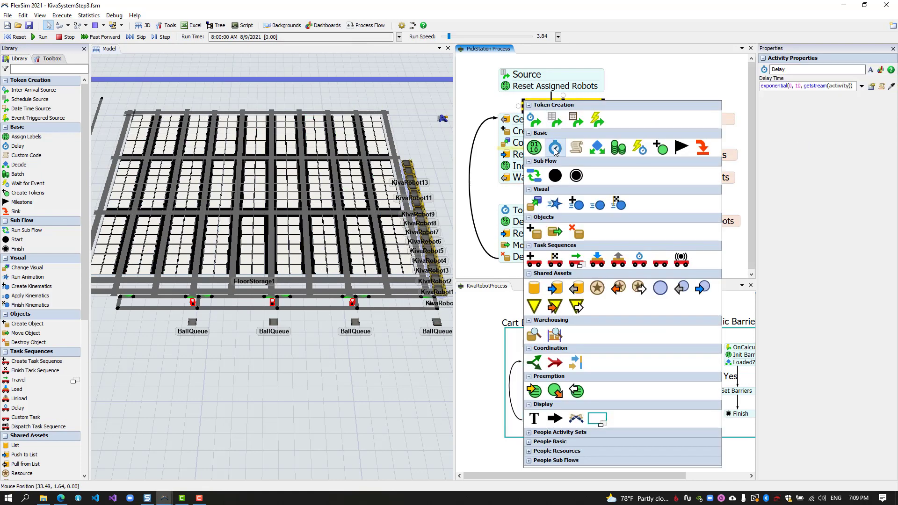
drag(538, 87, 536, 81)
Name the Delay Tiny Random Delay to Shuffle Token Order and set its exponential delay's scale to 0.0001.
double_click(527, 97)
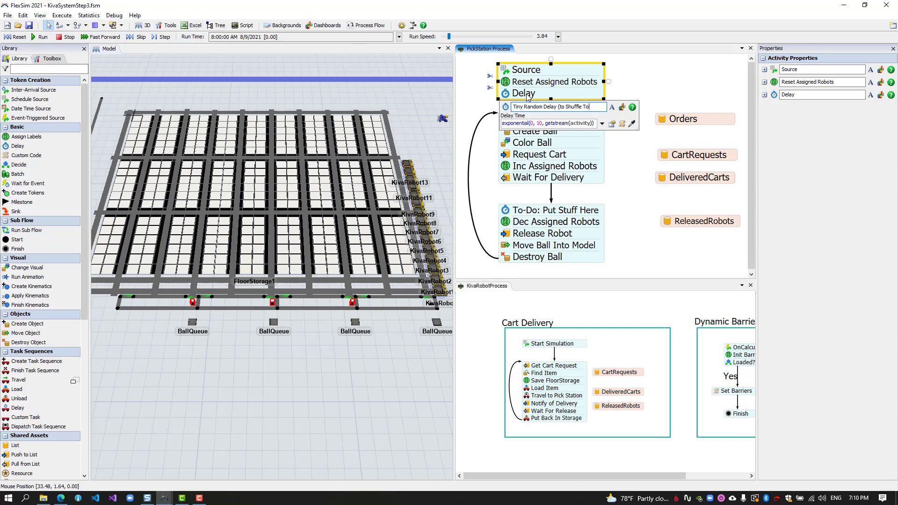
key(Delete)
key(Delete)
key(Delete)
key(Delete)
key(Delete)
key(BackSpace)
double_click(541, 123)
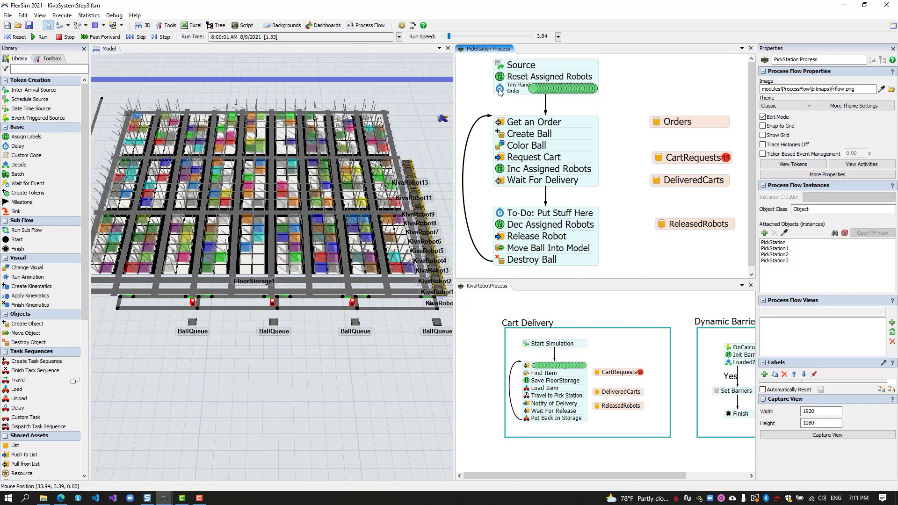
Change the shuffle delay's distribution to uniform, giving uniform(0, 0.0001, getstream(activity)).
click(518, 119)
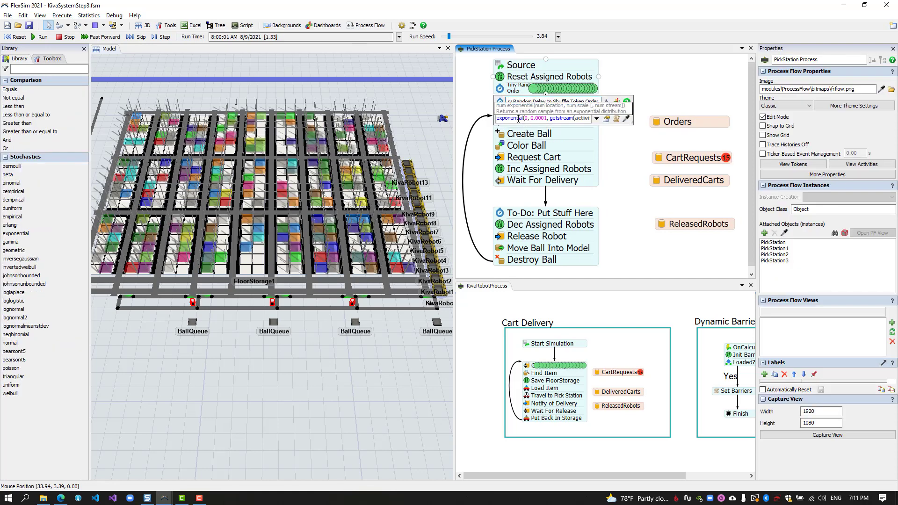
text(uniform)
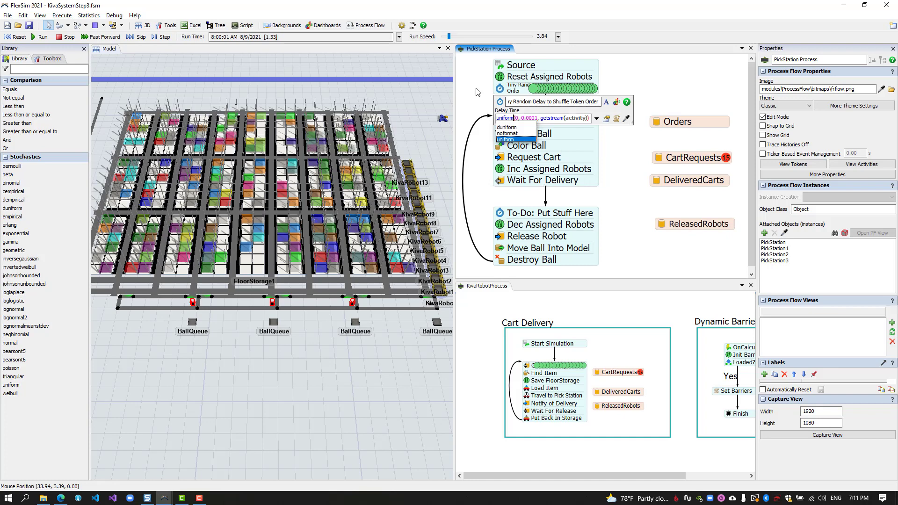
click(477, 92)
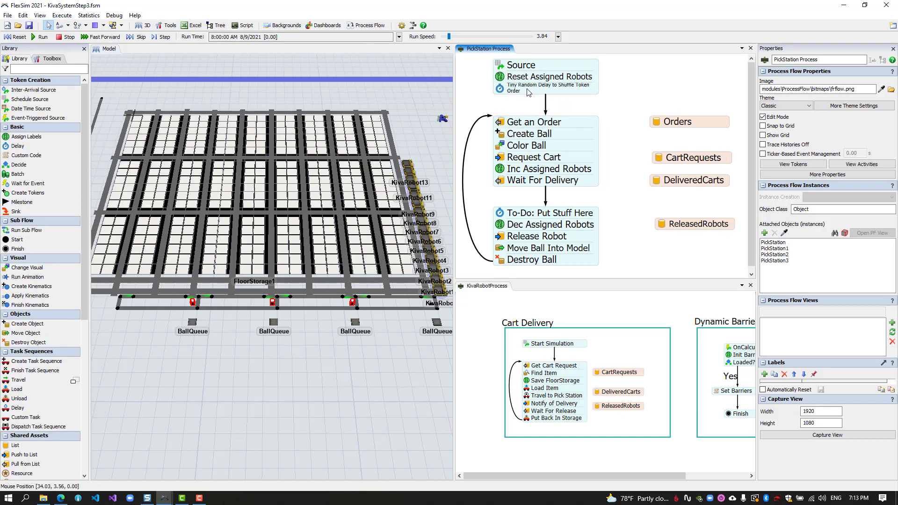
Detach the Tiny Random Delay activity from the PickStation source block, and reset and run the model.
drag(527, 92, 640, 96)
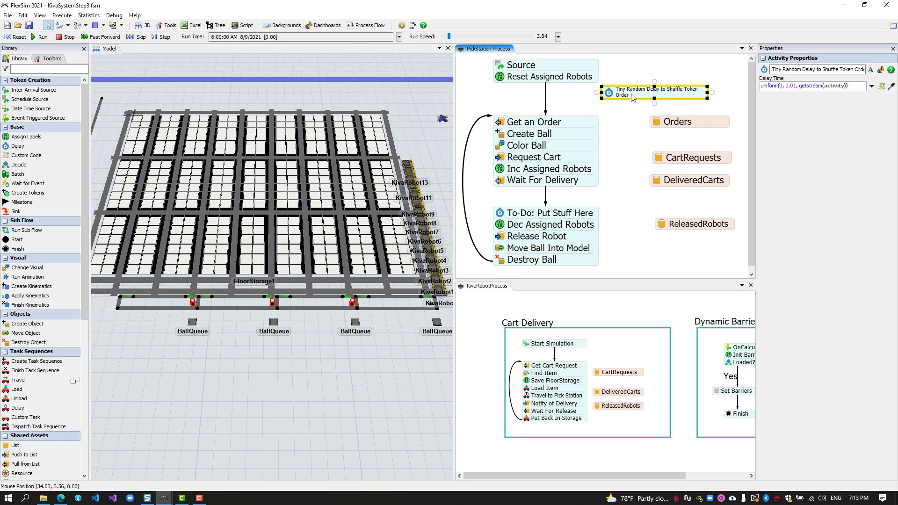
click(579, 101)
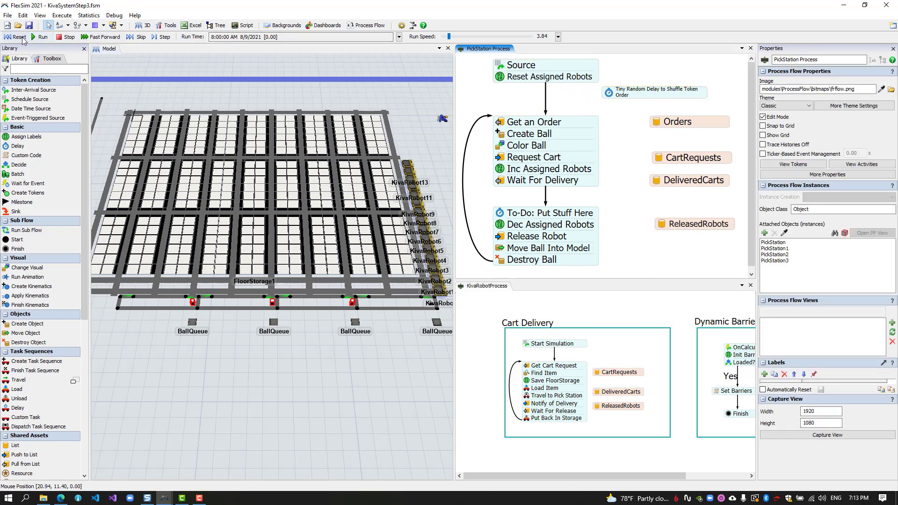
click(17, 37)
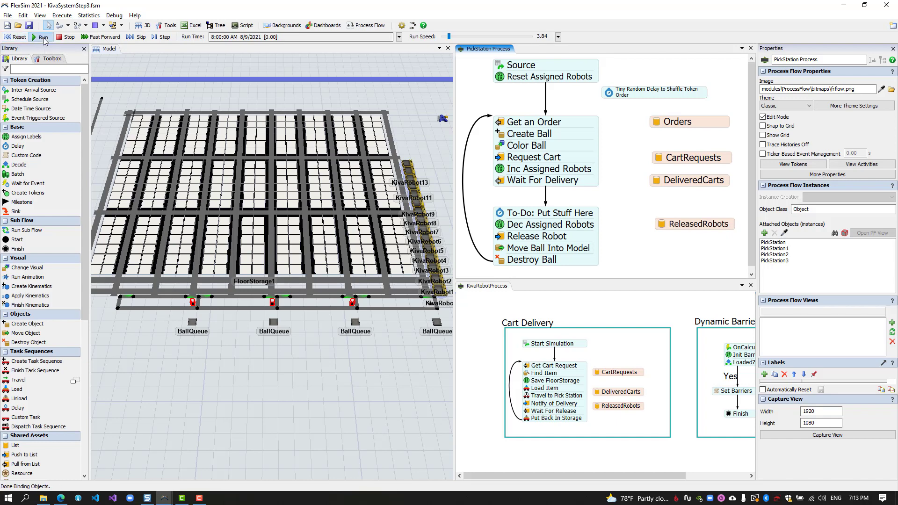
click(42, 37)
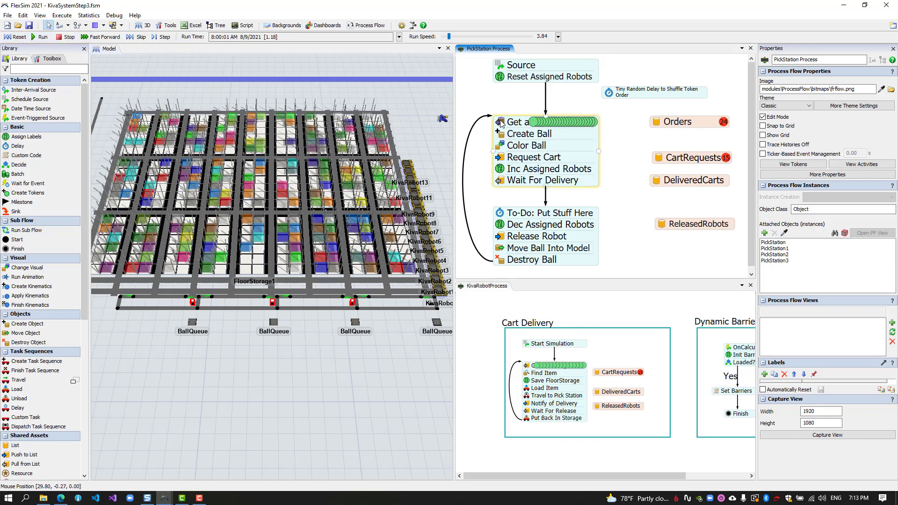
Examine the back orders of the Orders list, checking the order of the pullers by pick station.
click(678, 123)
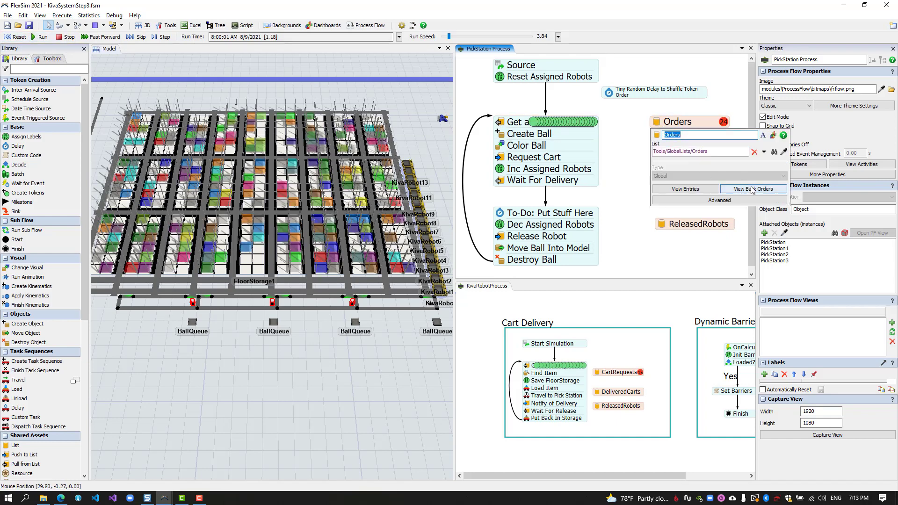
click(751, 189)
drag(362, 92, 336, 278)
click(379, 235)
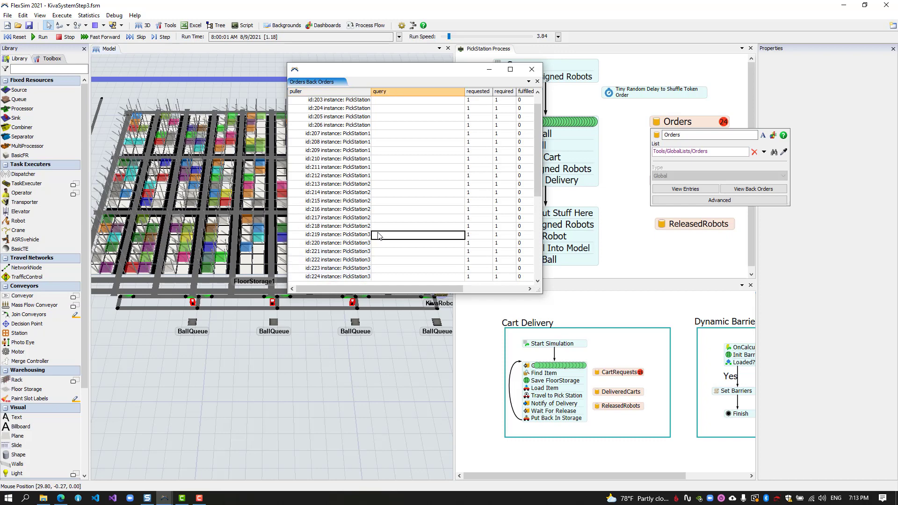
scroll(391, 196, up, 1)
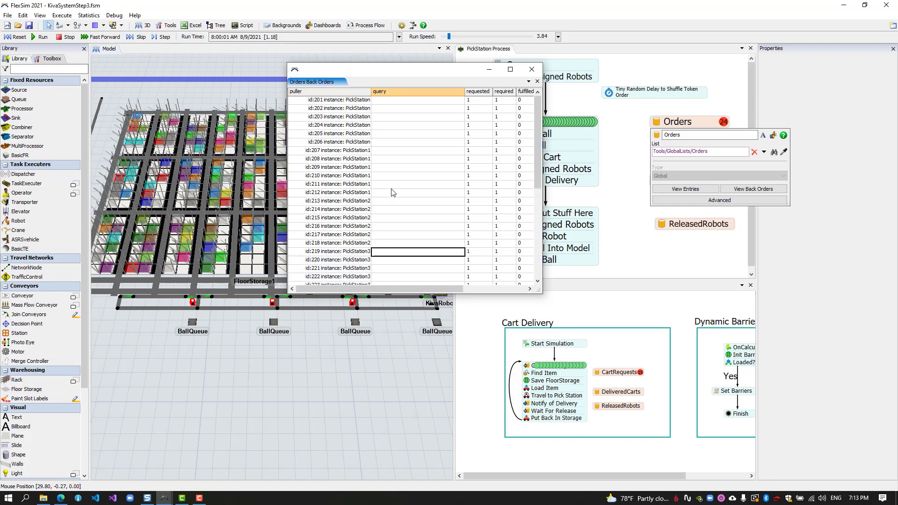
click(531, 69)
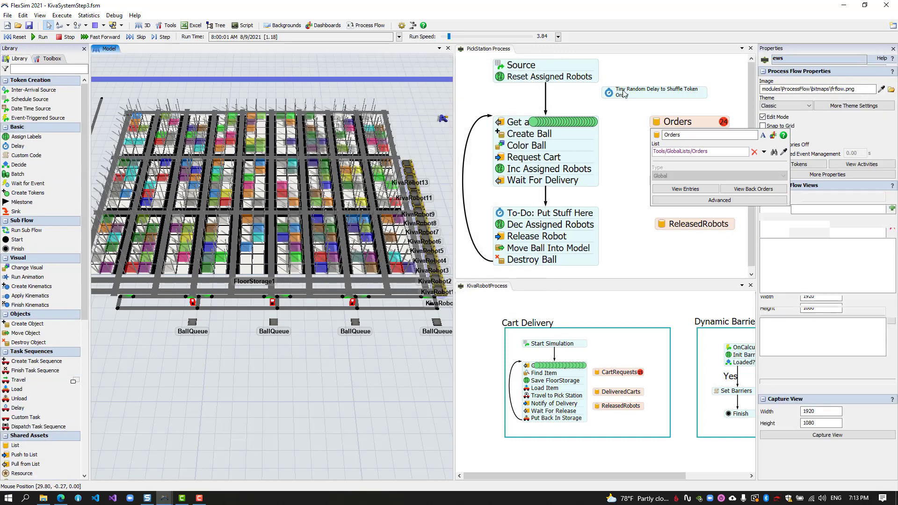
Reattach the Tiny Random Delay activity beneath Reset Assigned Robots, and reset and run the model.
click(627, 91)
drag(636, 99, 532, 96)
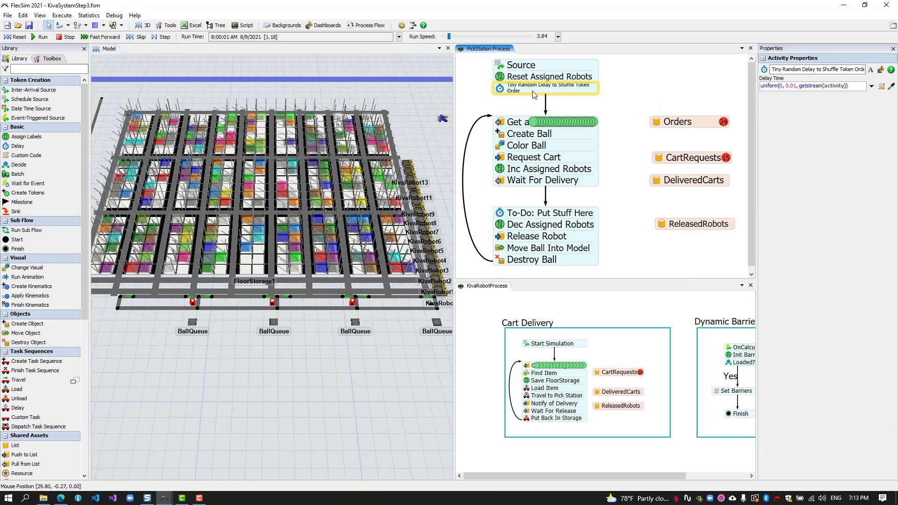
click(540, 94)
click(648, 102)
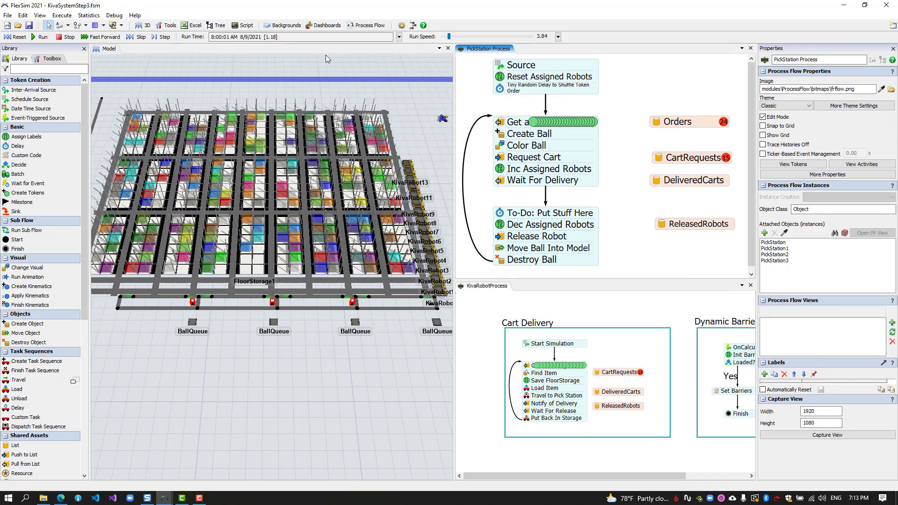
click(15, 37)
click(40, 37)
Review the Orders list's back orders again to compare the puller order with the random delay in place.
double_click(659, 127)
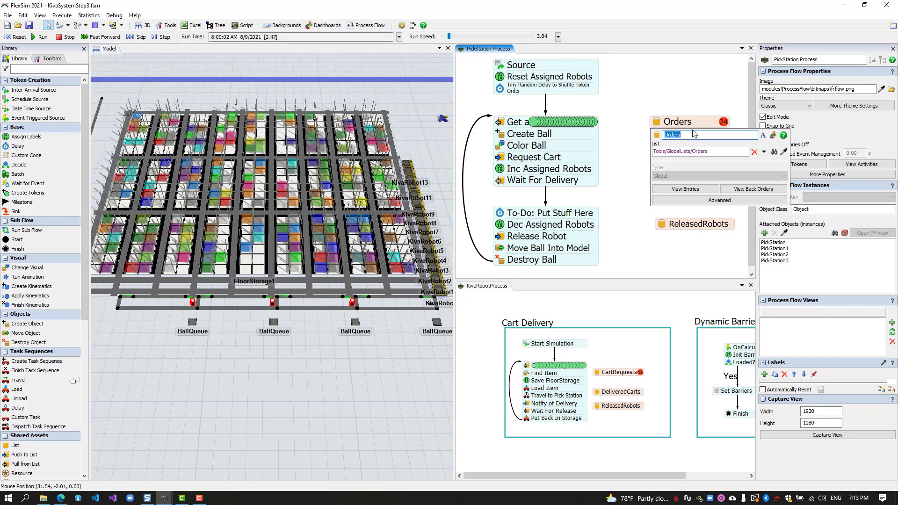
click(731, 189)
drag(343, 102, 322, 240)
drag(340, 211, 340, 211)
click(532, 69)
click(621, 96)
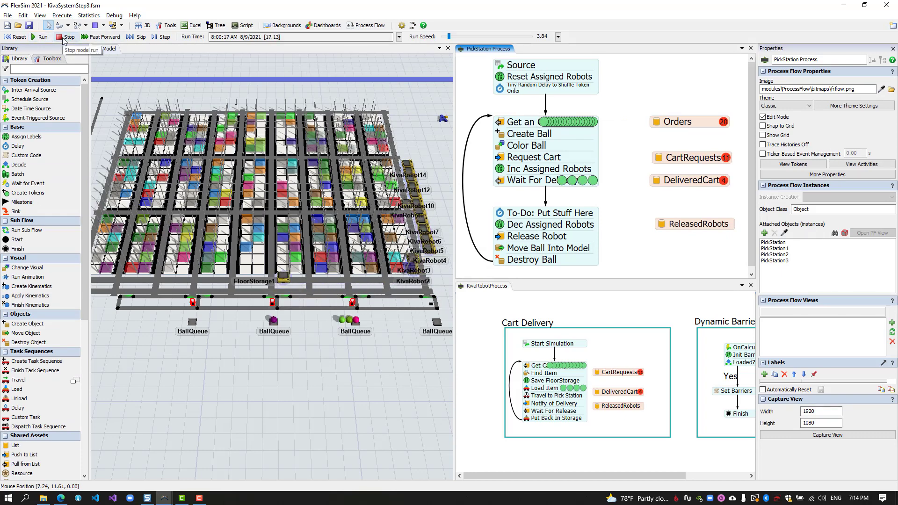
Run the simulation at a speed of about 13 to watch the robots, and reset the model.
drag(448, 37, 451, 37)
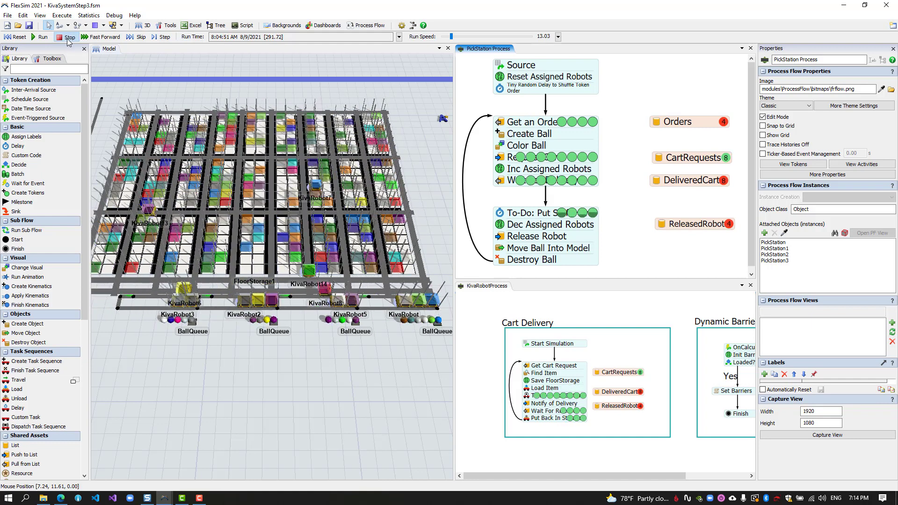
click(18, 37)
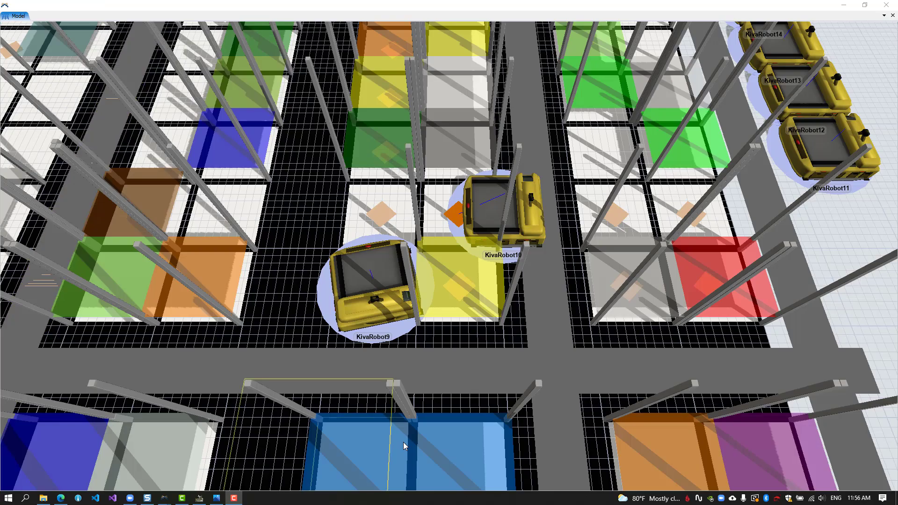
click(404, 445)
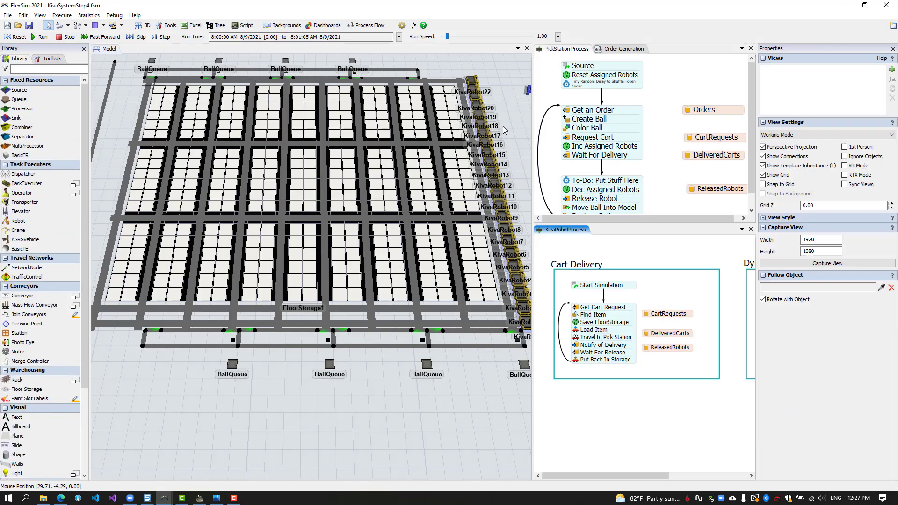
Set the A* Navigator's Deallocation Time Offset to 0.5 s in its behavior properties.
drag(503, 126, 467, 151)
double_click(496, 113)
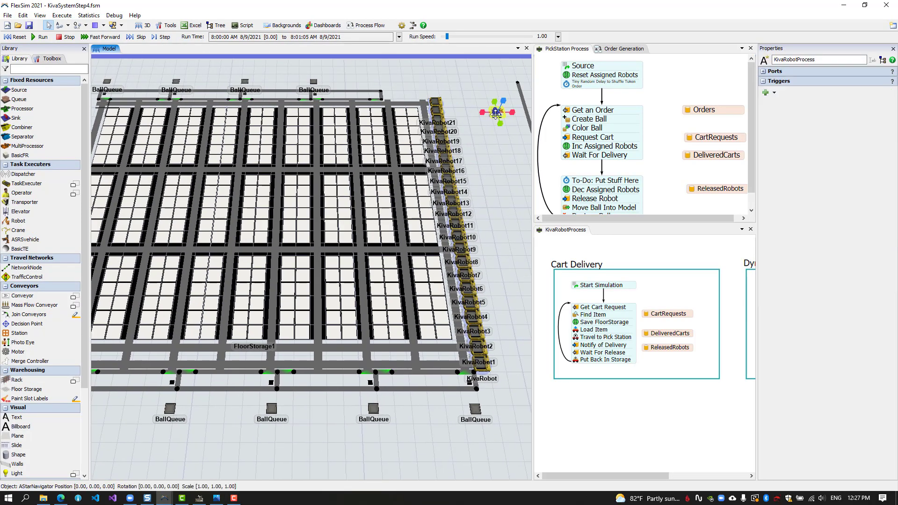
click(121, 64)
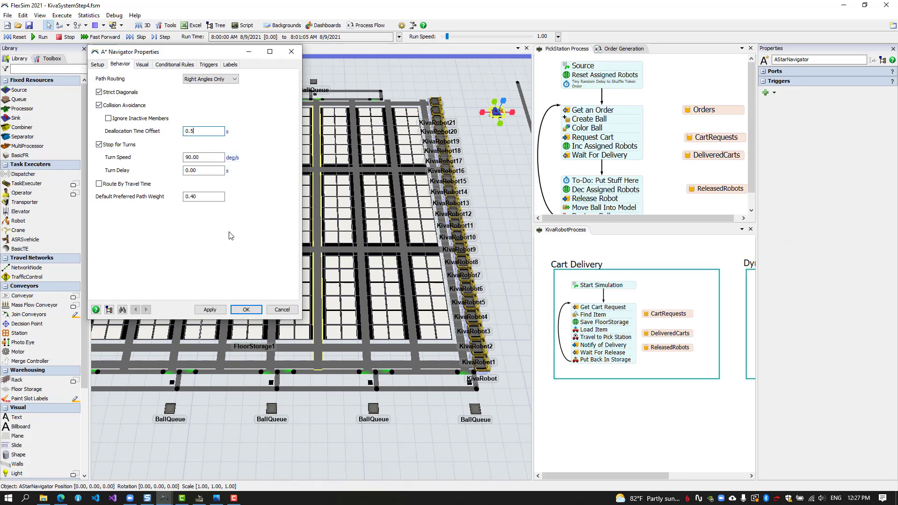
click(245, 310)
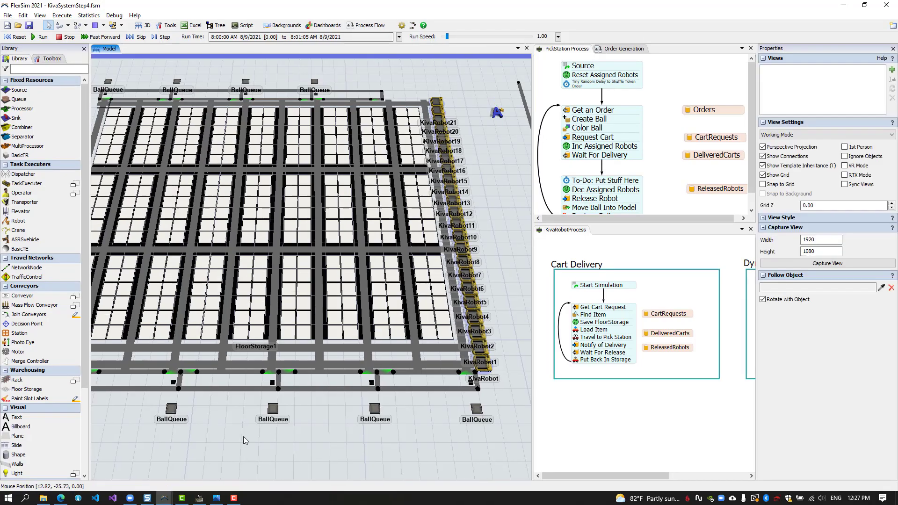
Enlarge the KivaRobotProcess view by shrinking the PickStation Process view and the 3D model view.
scroll(272, 424, up, 1)
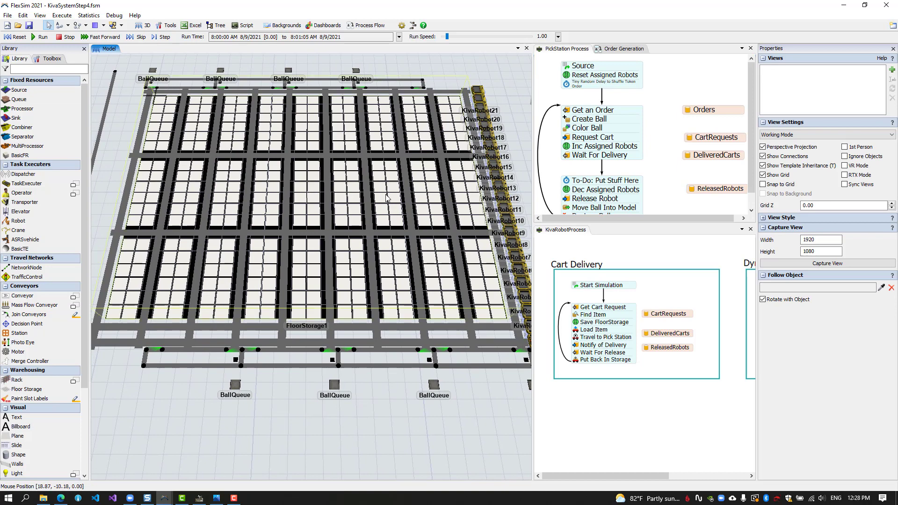
drag(618, 224, 618, 181)
drag(533, 242, 362, 242)
Enlarge the Cart Delivery frame and shift its activity block down to make room below Start Simulation.
click(545, 336)
drag(546, 337, 566, 457)
drag(581, 293, 613, 294)
click(565, 315)
drag(566, 342, 593, 341)
drag(438, 300, 438, 340)
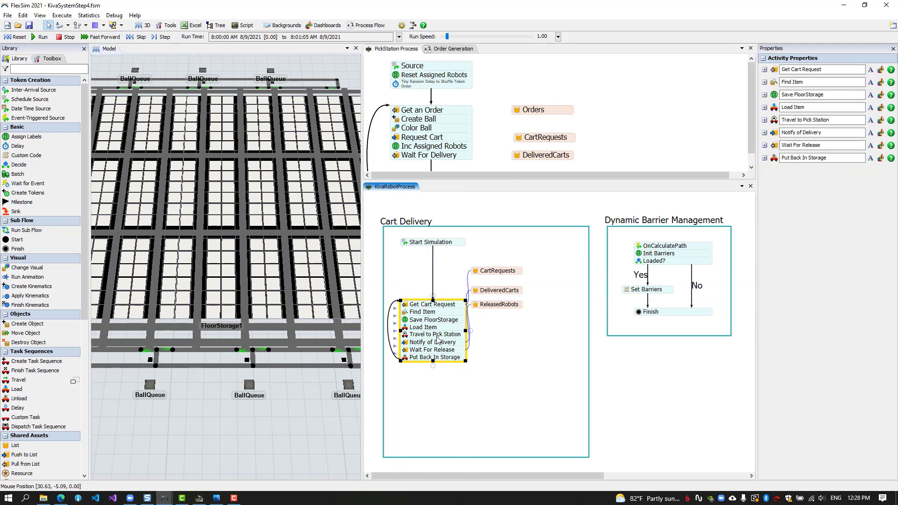
Add an Assign Labels activity named Save Home under Start Simulation, assigning label HomeLoc the value current.getLocation(0.5, 0.5, 0.0).
double_click(417, 245)
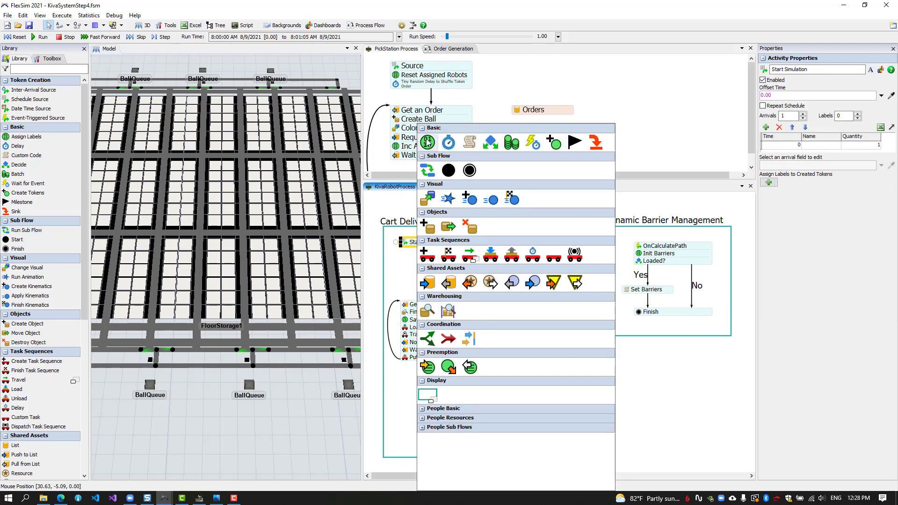
click(427, 142)
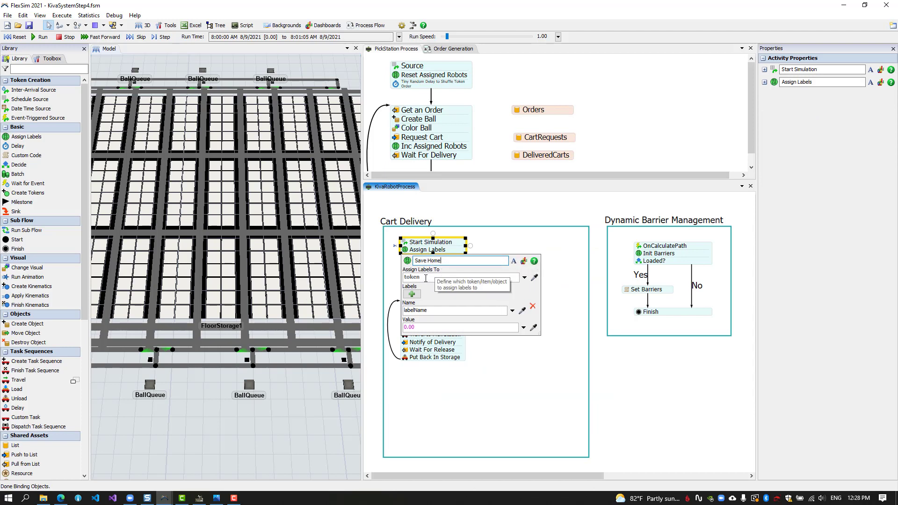
click(428, 310)
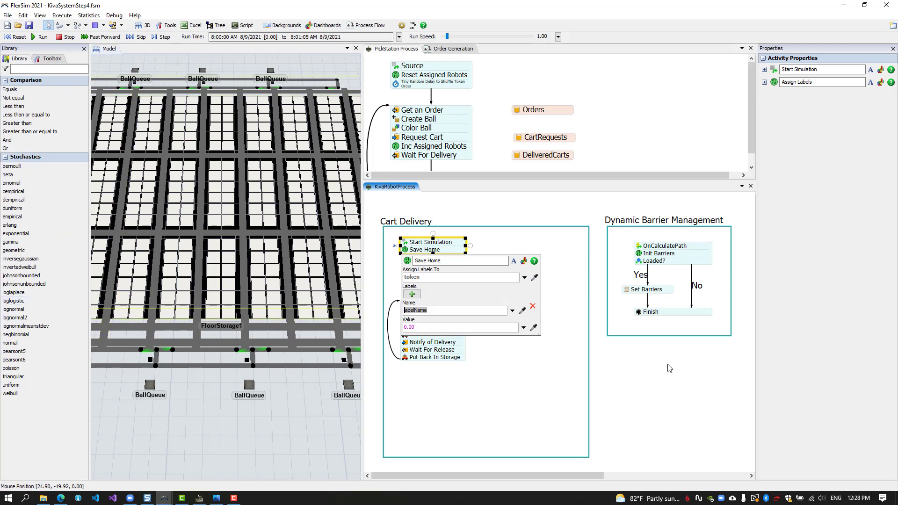
text(Home)
text(current.getLocation()
text(0.5, 0.5, 0.0))
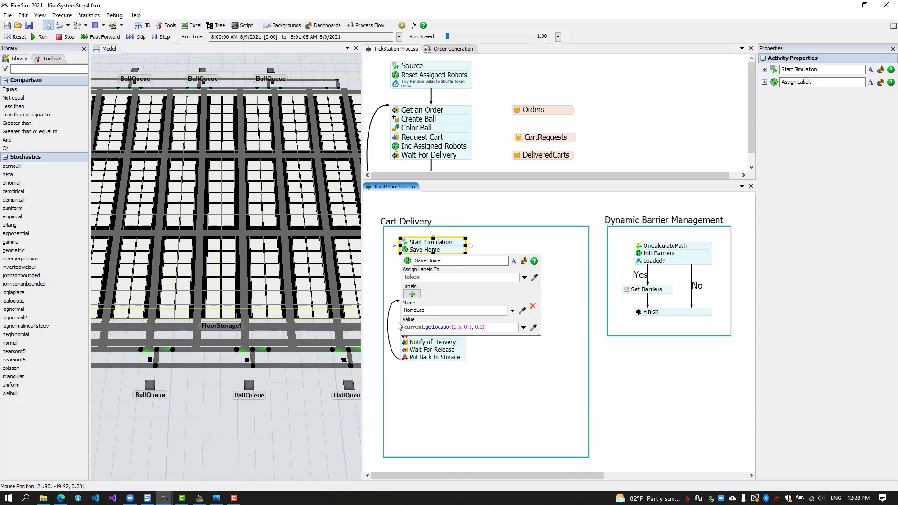
click(549, 381)
Separate Get Cart Request from its block, place it above Find Item, and reroute the loop connector from Put Back In Storage to it.
drag(446, 354, 445, 370)
drag(425, 323, 421, 292)
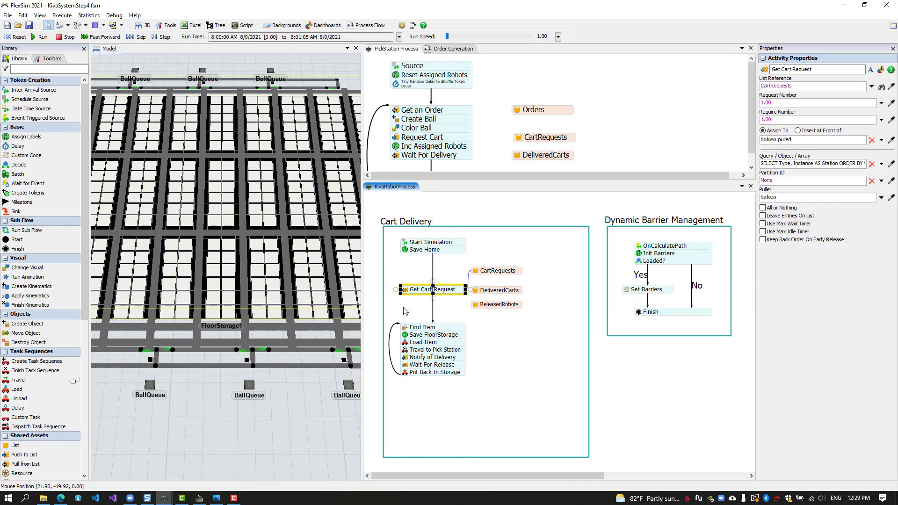
drag(398, 324, 408, 291)
Rename the Get Cart Request activity to Try Get Cart Request.
double_click(411, 291)
click(411, 290)
text(Try)
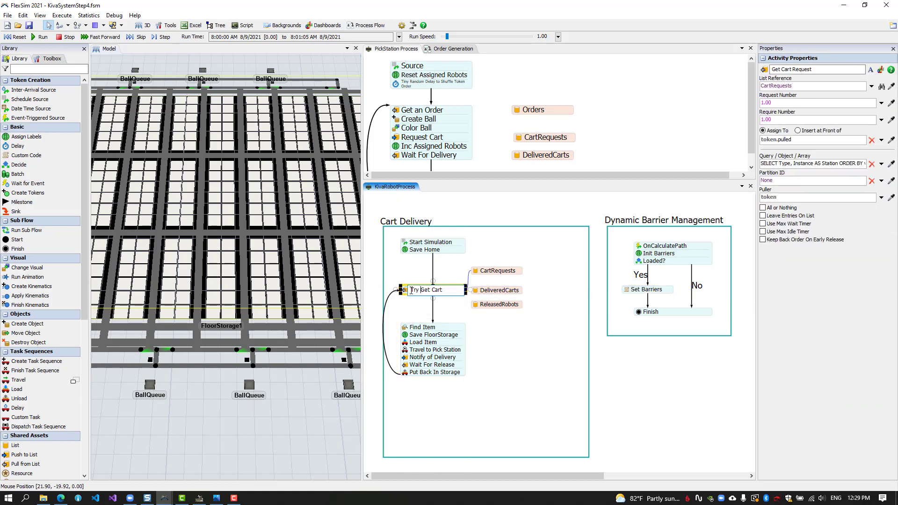
click(464, 315)
Move the three list assets away from the activities, and connect Save Home to Try Get Cart Request and that to Find Item.
drag(494, 258, 569, 310)
click(524, 355)
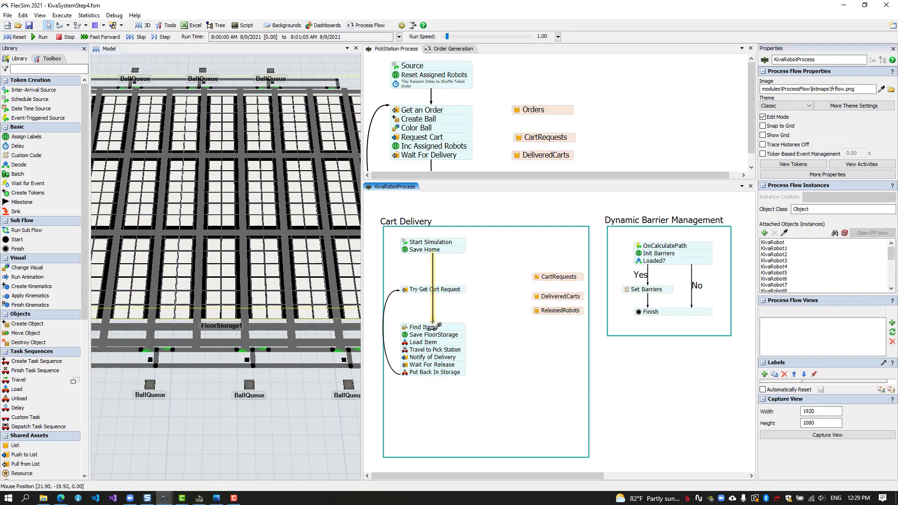
drag(434, 326, 433, 290)
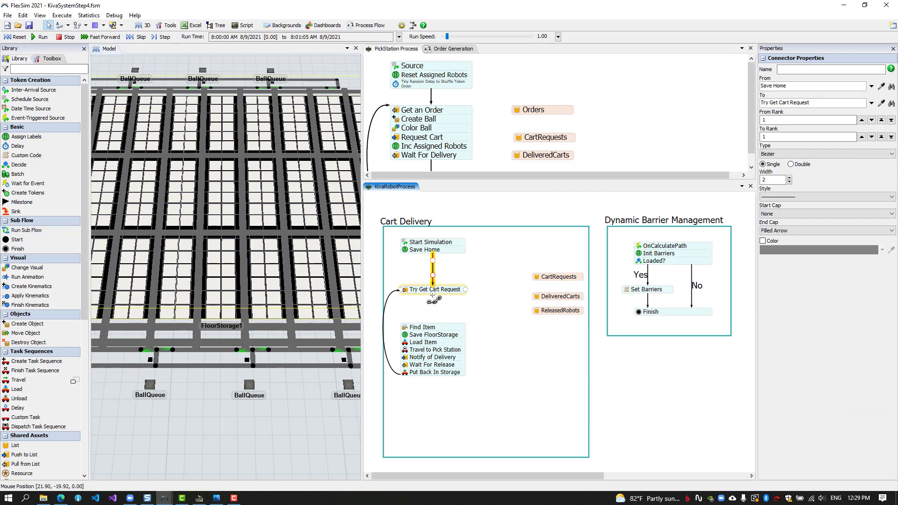
drag(433, 295, 434, 327)
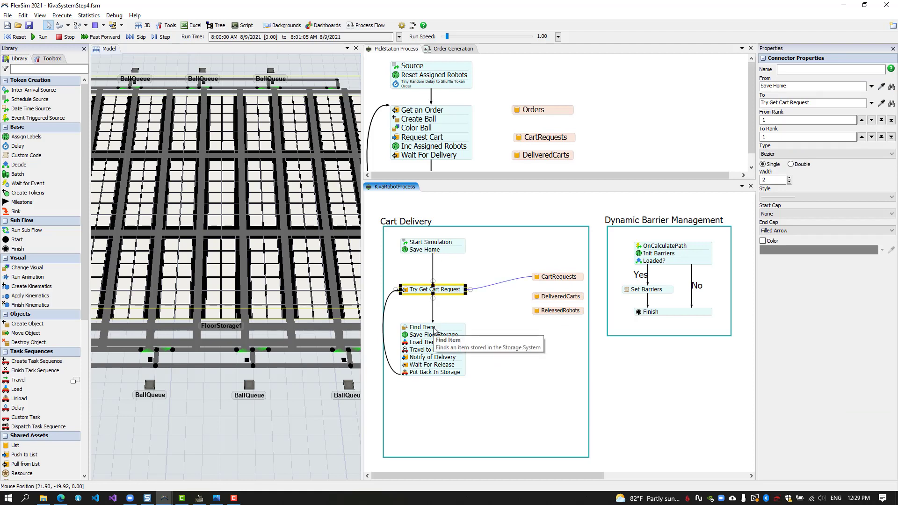
Add a Travel To Location activity beside Try Get Cart Request and name it Travel Home.
double_click(481, 303)
click(535, 284)
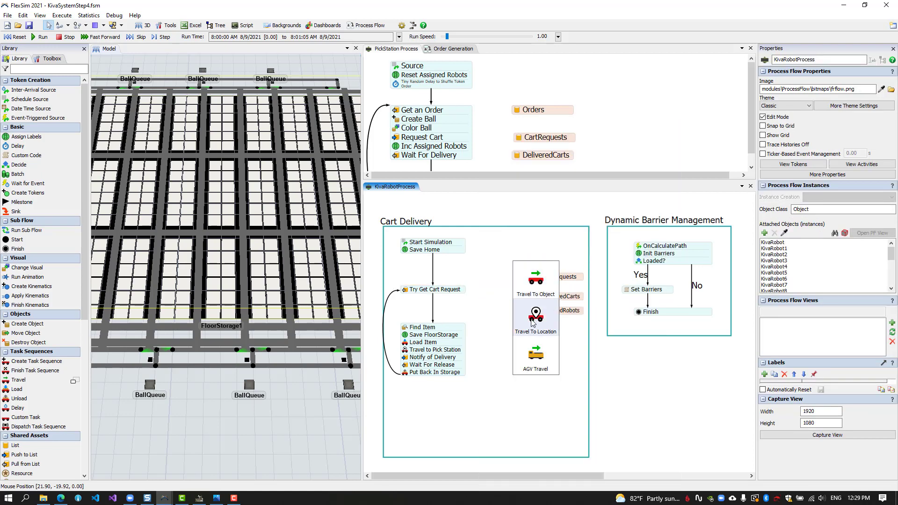
click(533, 322)
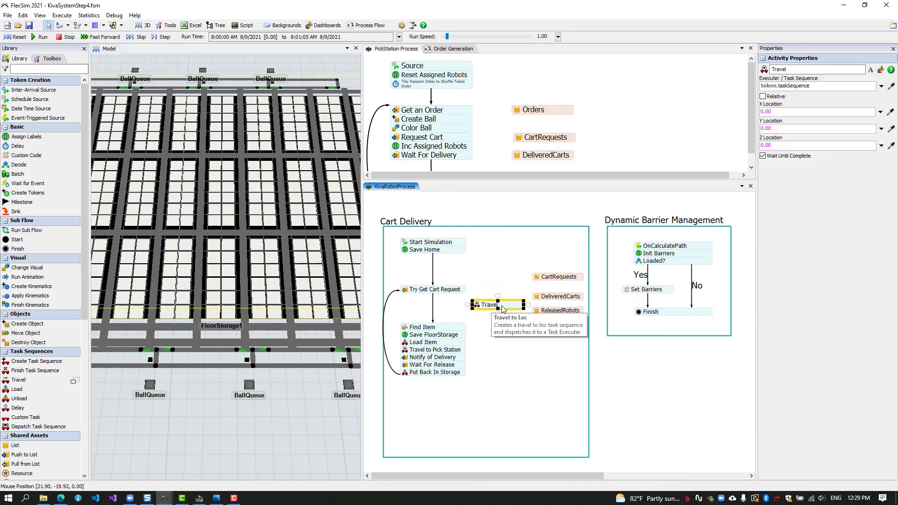
double_click(508, 305)
text(Ho)
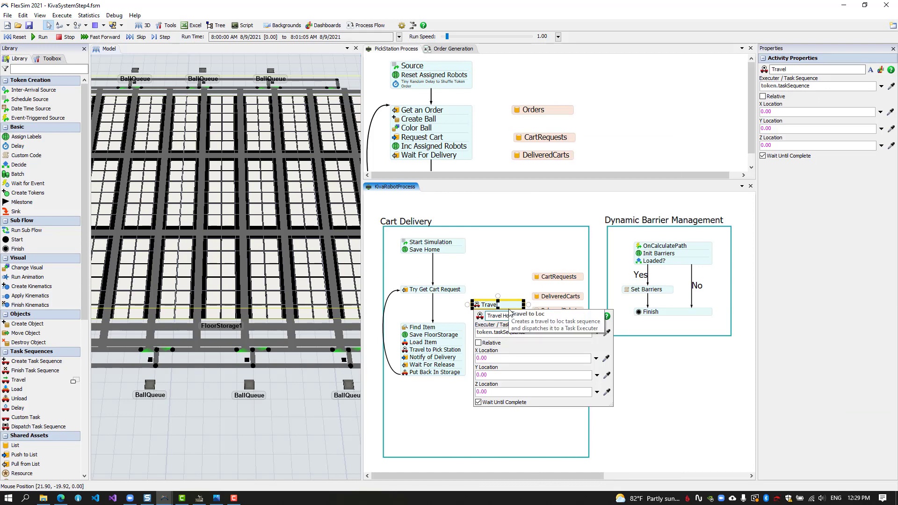
text(me)
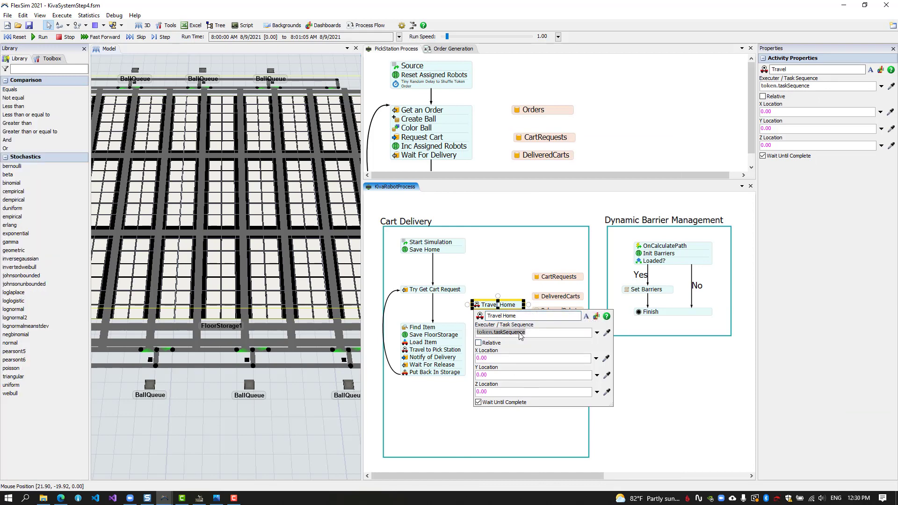
Set Travel Home's executer to current and its X location to token.Home[1].
click(597, 332)
click(529, 260)
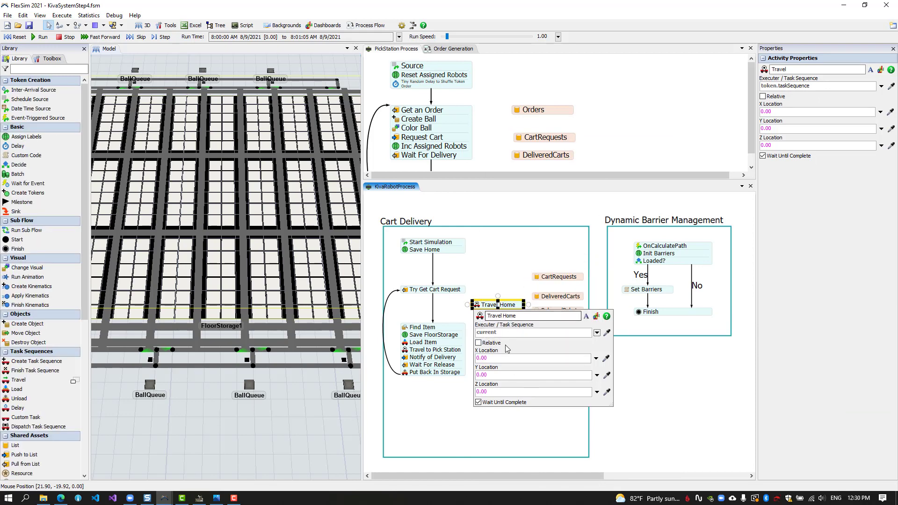
click(495, 359)
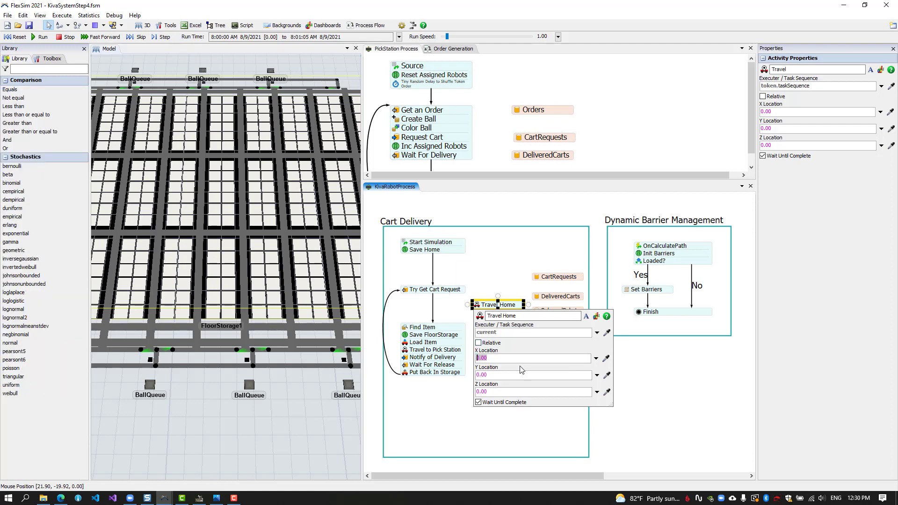
text(token.HomeLoc[1)
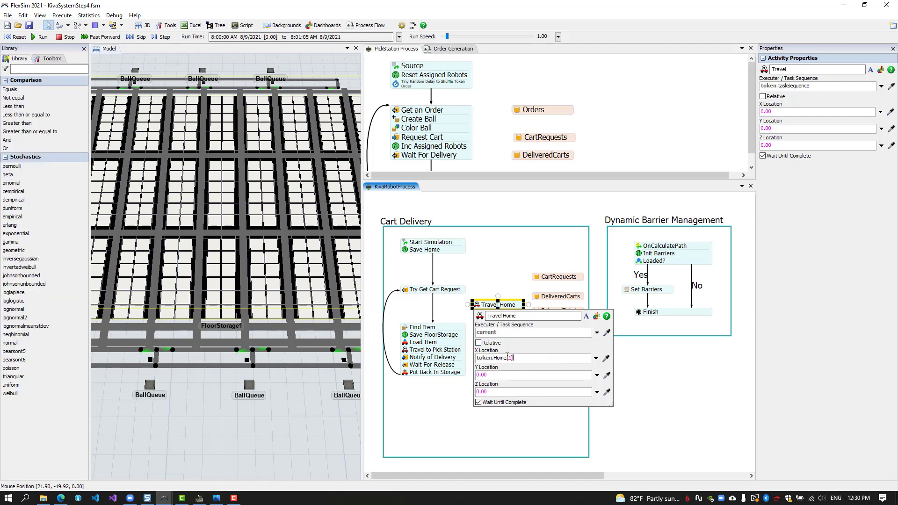
Reuse the X location expression in Travel Home, setting the Y location to token.Home[2] and the Z location to token.Home[3].
drag(513, 358, 478, 360)
key(ctrl+c)
click(495, 375)
key(ctrl+v)
click(508, 391)
key(ctrl+v)
drag(512, 394, 509, 393)
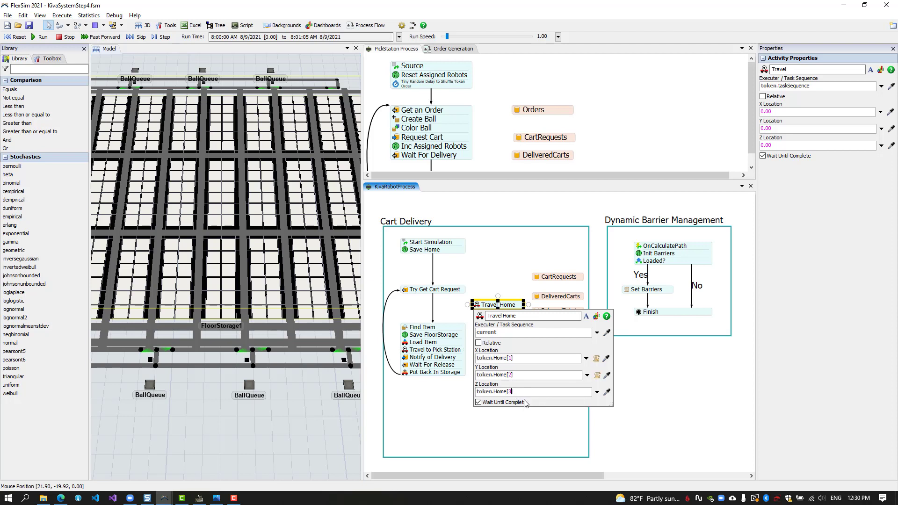
text(3)
click(525, 427)
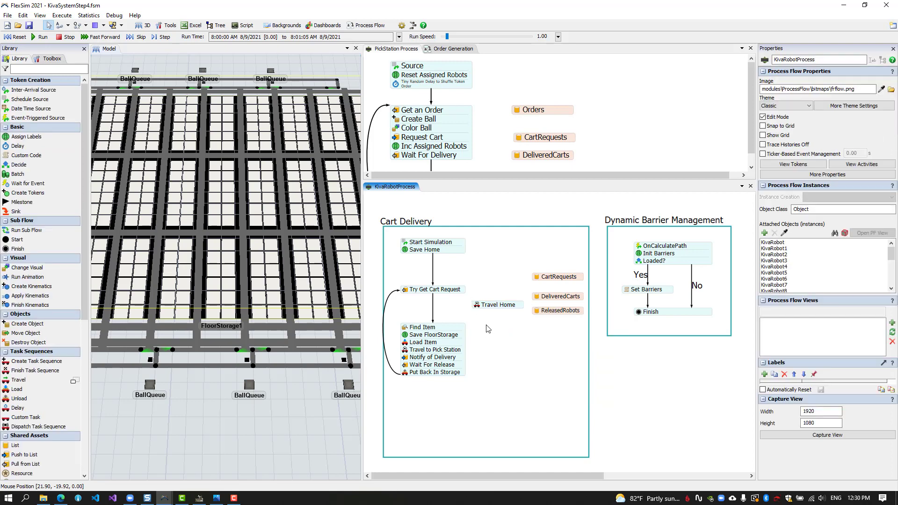
Shift the Find Item block slightly down, and widen it, Try Get Cart Request and the Start Simulation block to one matching width.
drag(452, 346, 453, 355)
click(463, 291)
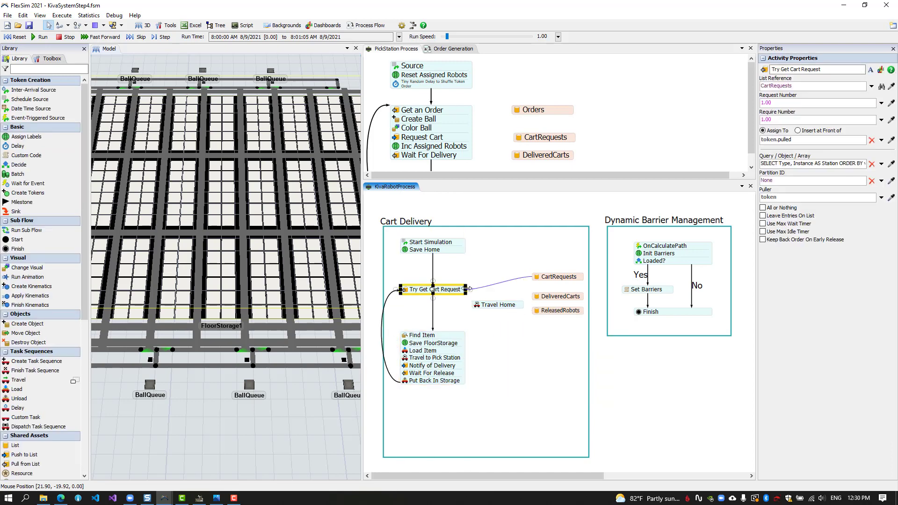
drag(466, 289, 484, 289)
click(454, 249)
drag(465, 247, 485, 247)
click(449, 358)
drag(466, 359, 486, 359)
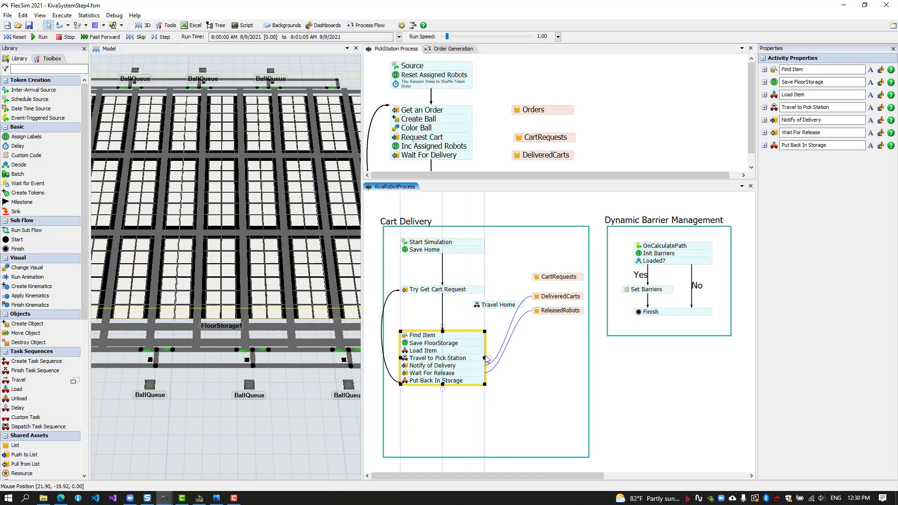
Place Travel Home just below Try Get Cart Request and connect Try Get Cart Request to it.
drag(496, 304, 482, 311)
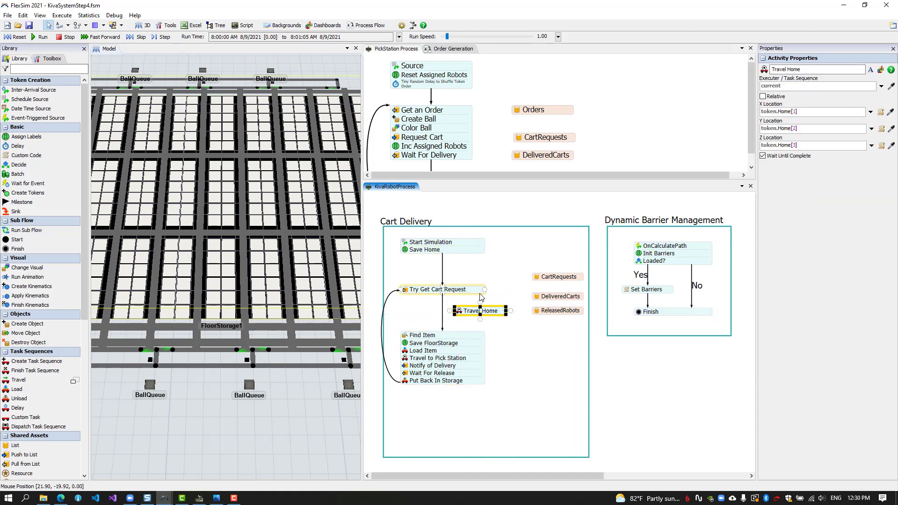
click(442, 292)
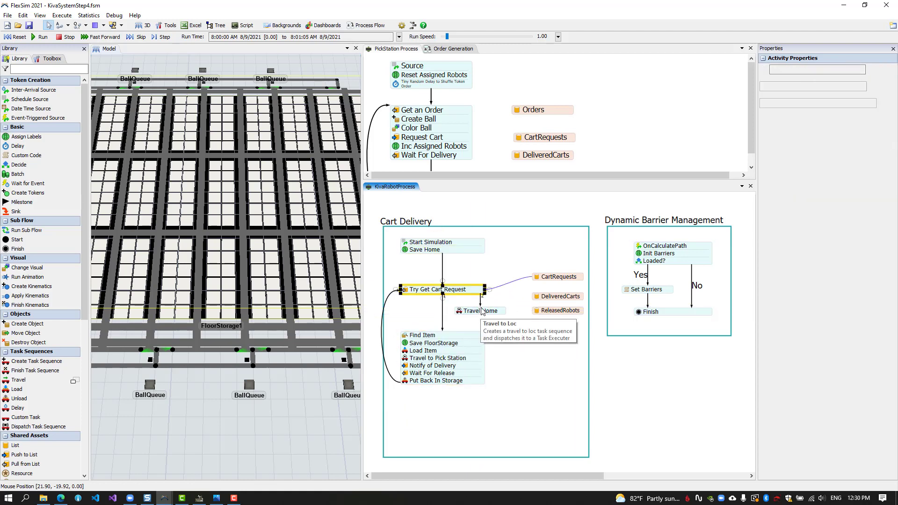
Enable the max wait timer on Try Get Cart Request and remove Set Label from its timer-fired actions, keeping Release Token.
double_click(442, 293)
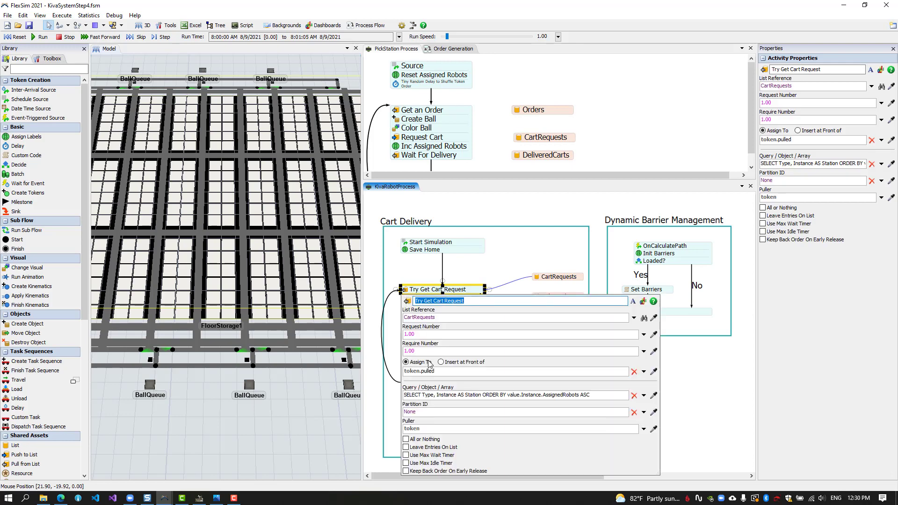
click(406, 455)
click(631, 487)
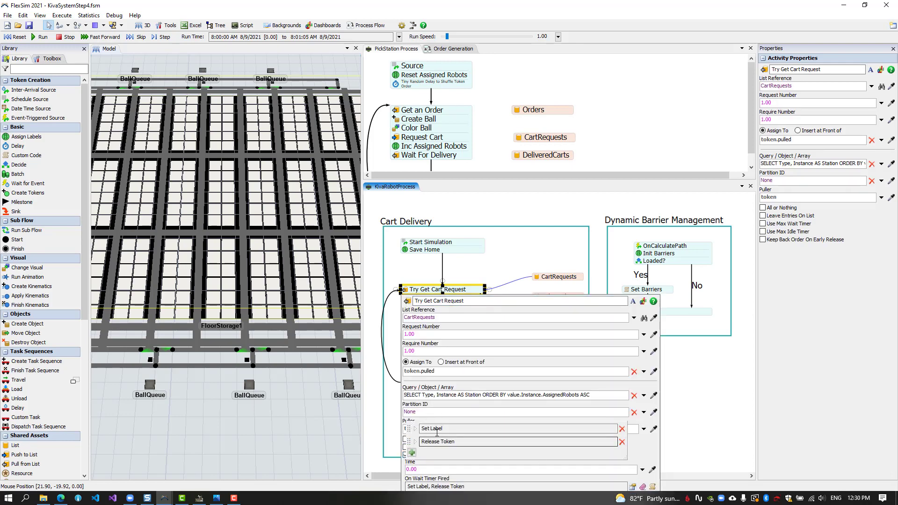
click(415, 428)
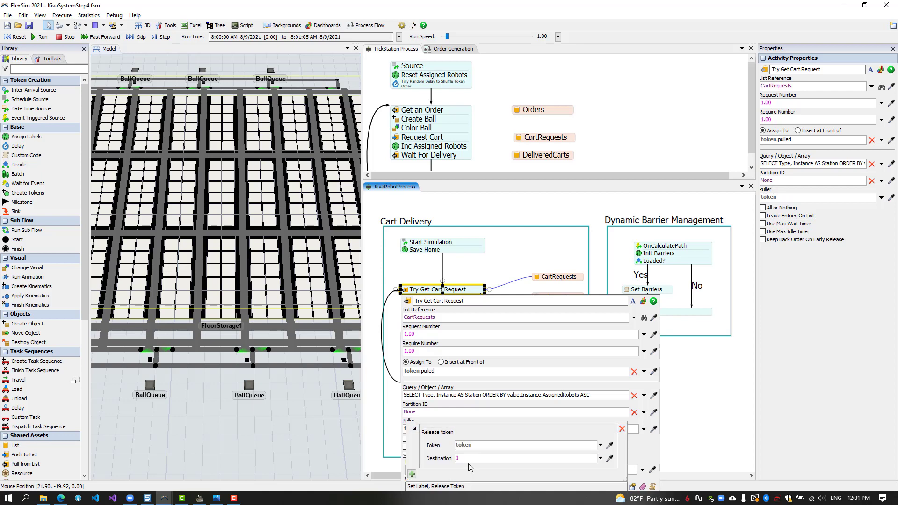
click(444, 458)
click(645, 455)
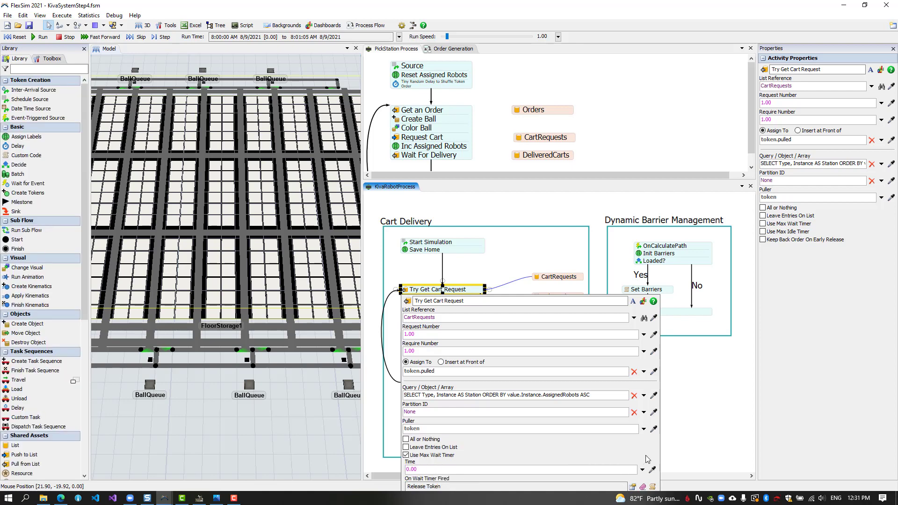
click(498, 259)
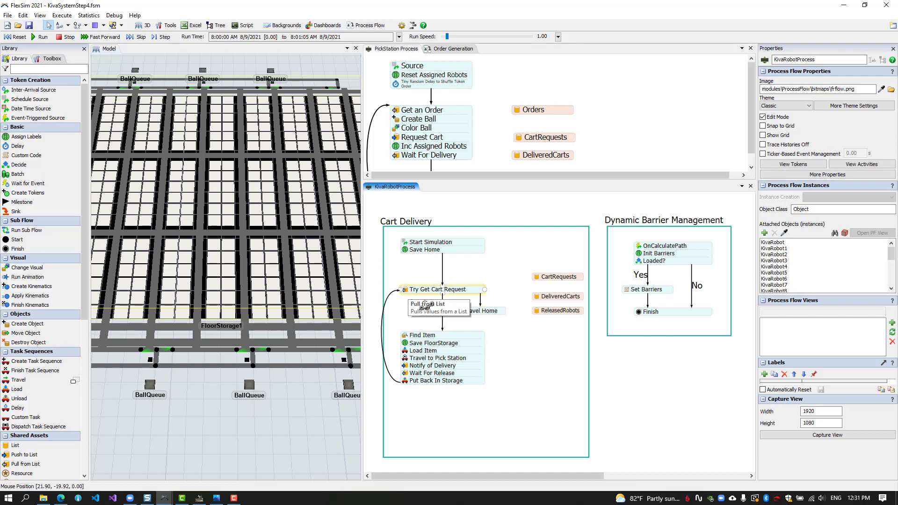
Duplicate Try Get Cart Request, rename the copy Get Cart Request, and attach it beneath Travel Home.
click(474, 317)
click(434, 316)
click(422, 291)
key(ctrl+c)
key(ctrl+v)
double_click(540, 358)
drag(537, 357, 475, 322)
key(BackSpace)
click(532, 366)
Disable the max wait timer on the Get Cart Request activity below Travel Home.
double_click(475, 322)
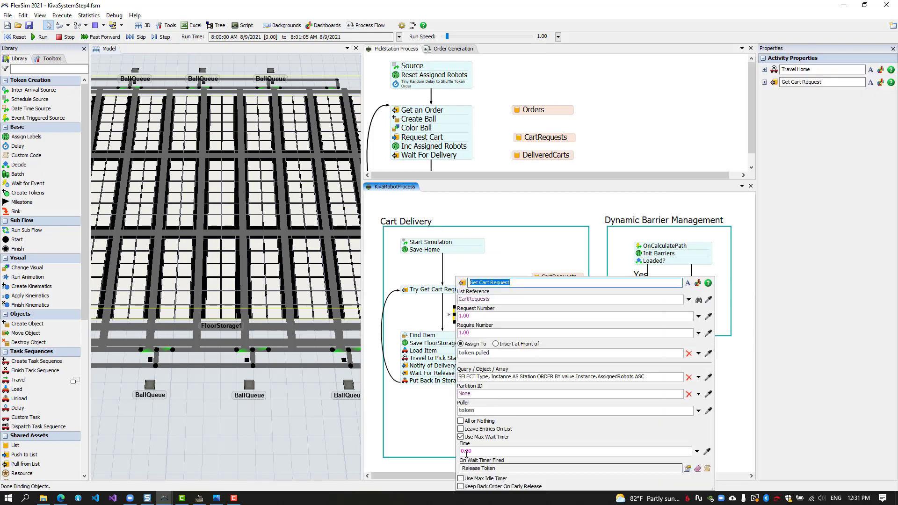
click(461, 436)
click(449, 303)
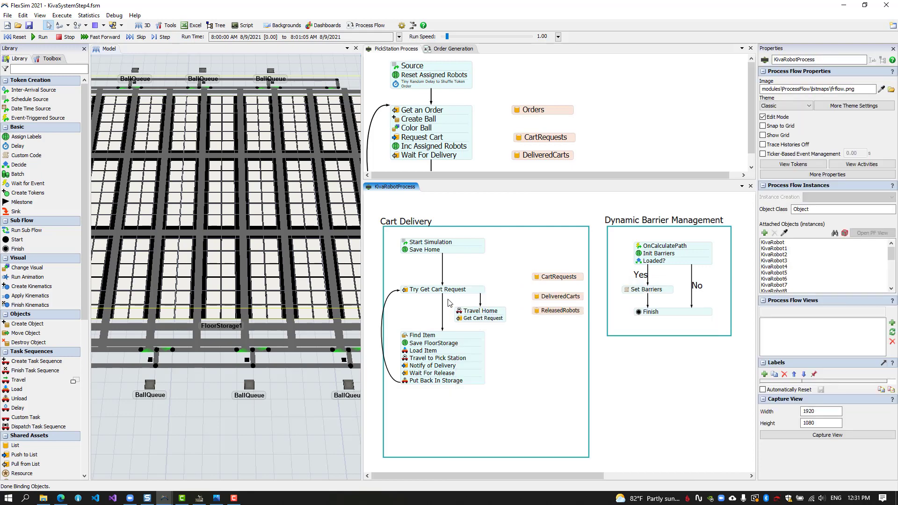
Nudge the Travel Home block upward and connect it to the Find Item block with a straight connector.
drag(474, 323, 476, 319)
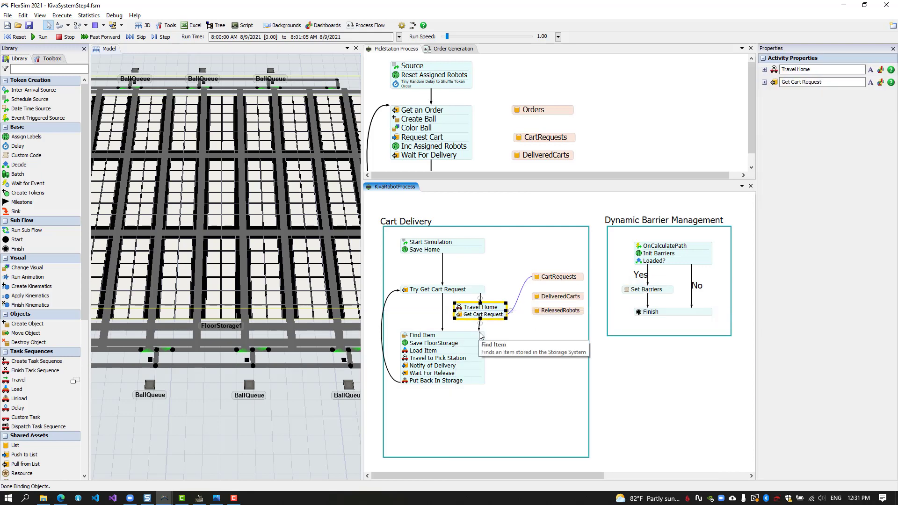
click(482, 339)
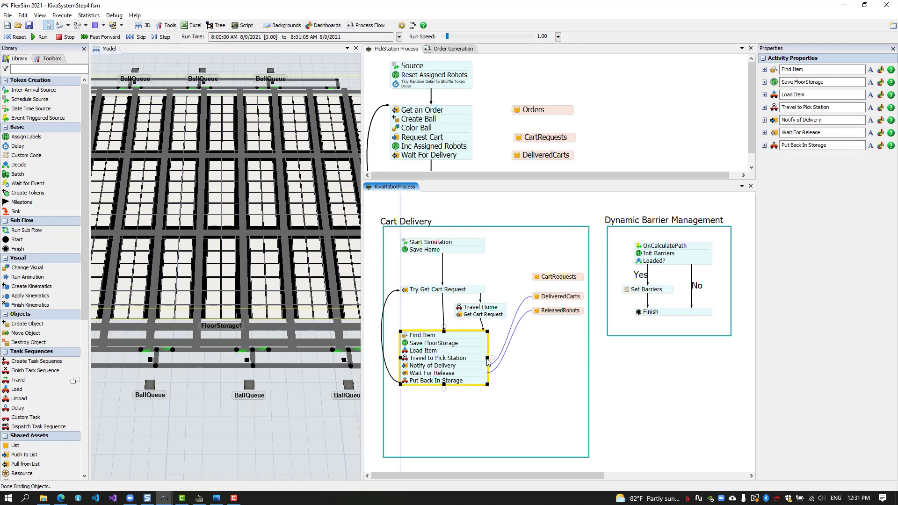
click(520, 382)
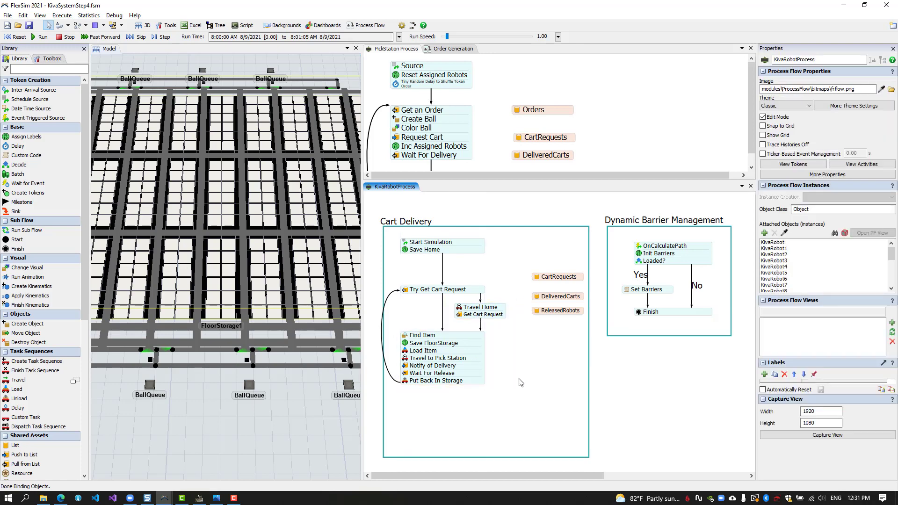
Move the three list assets closer to the activities, and resize the Cart Delivery container to fit its contents.
drag(510, 385, 524, 383)
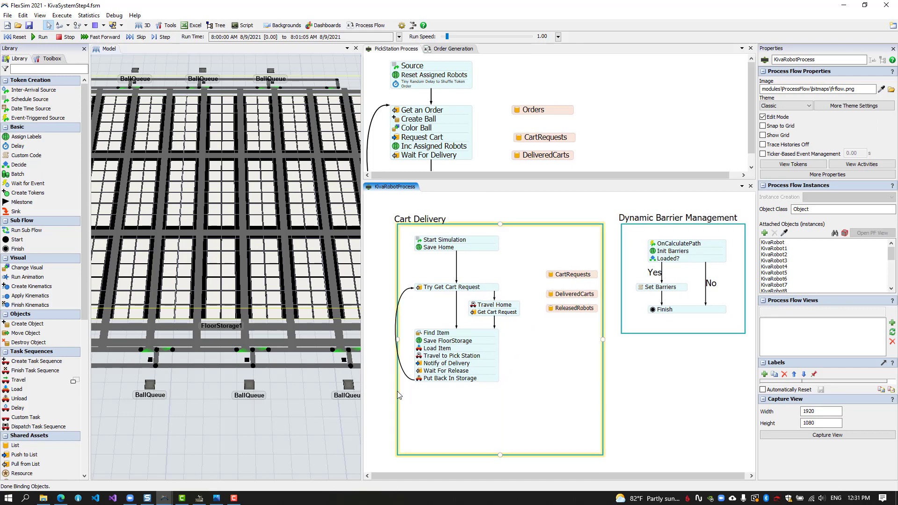
click(397, 392)
drag(397, 340, 387, 340)
shift+drag(567, 256, 578, 320)
drag(568, 275, 554, 276)
click(602, 328)
drag(603, 340, 592, 339)
drag(489, 455, 491, 425)
click(544, 397)
Widen the 3D model view, show the whole layout, and run the model.
drag(362, 357, 467, 363)
click(400, 404)
scroll(400, 404, down, 4)
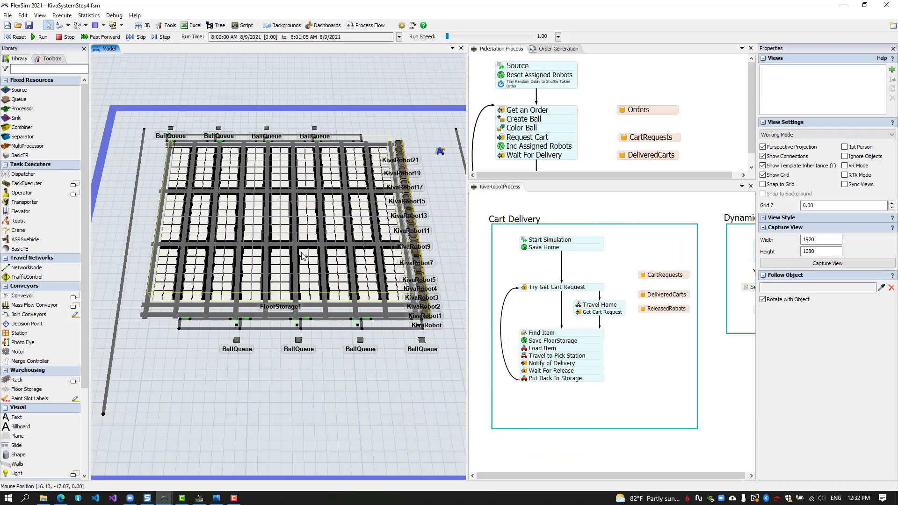
click(41, 37)
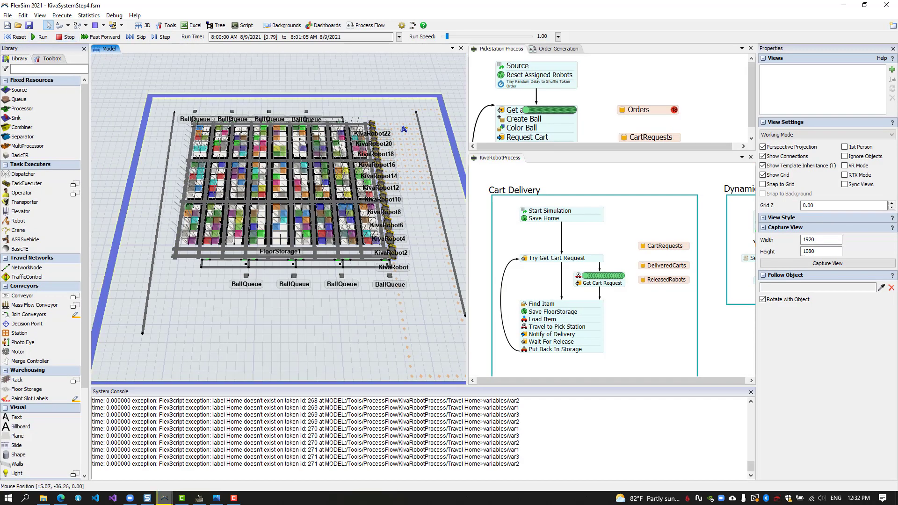
Check the label name in Save Home, and change Travel Home's X, Y and Z locations to token.HomeLoc[1], token.HomeLoc[2] and token.HomeLoc[3].
double_click(523, 217)
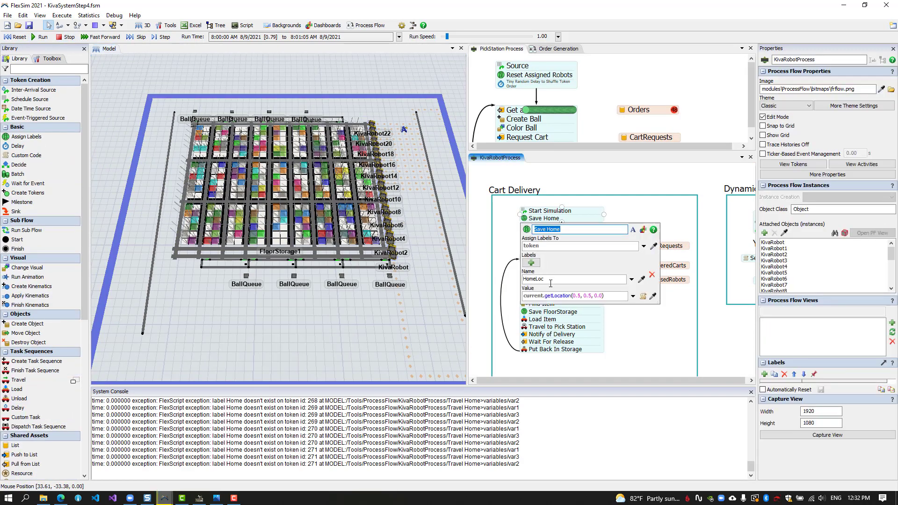
click(504, 254)
double_click(579, 277)
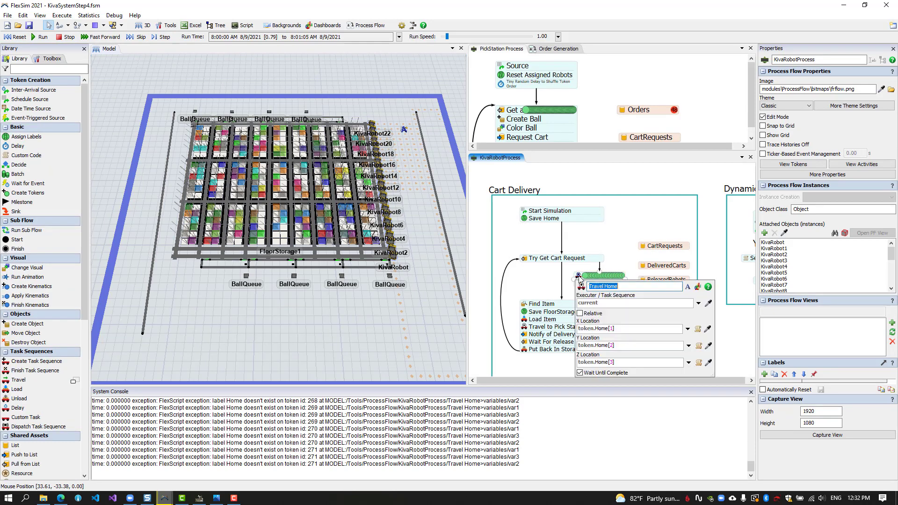
click(607, 329)
text(Loc)
click(607, 347)
text(Loc)
click(609, 363)
text(Loc)
click(538, 275)
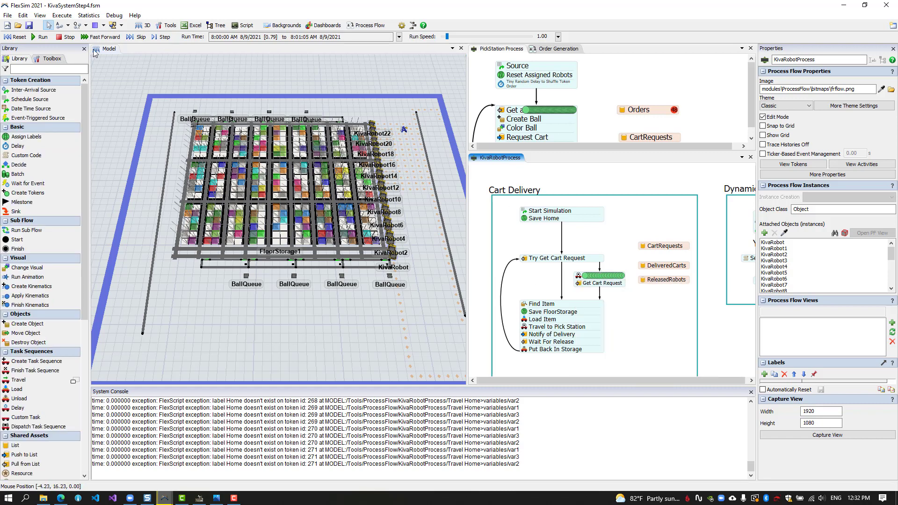
Rerun the model from the start at run speed 2.07 without a stop time, then stop and reset it.
click(15, 37)
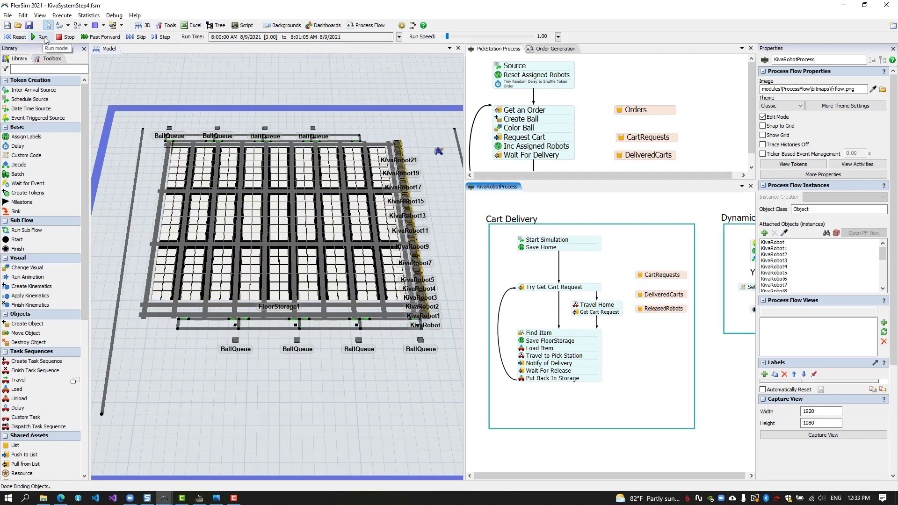
click(43, 38)
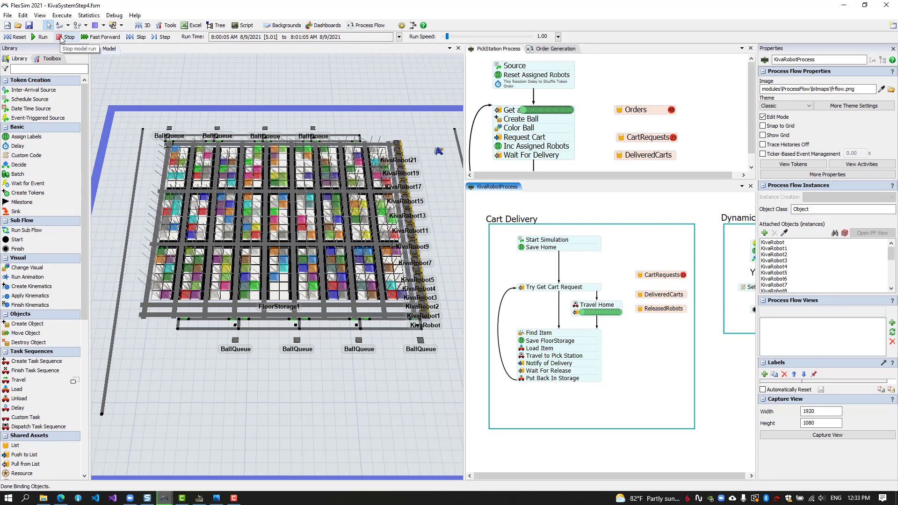
drag(447, 36, 448, 39)
click(399, 37)
click(373, 119)
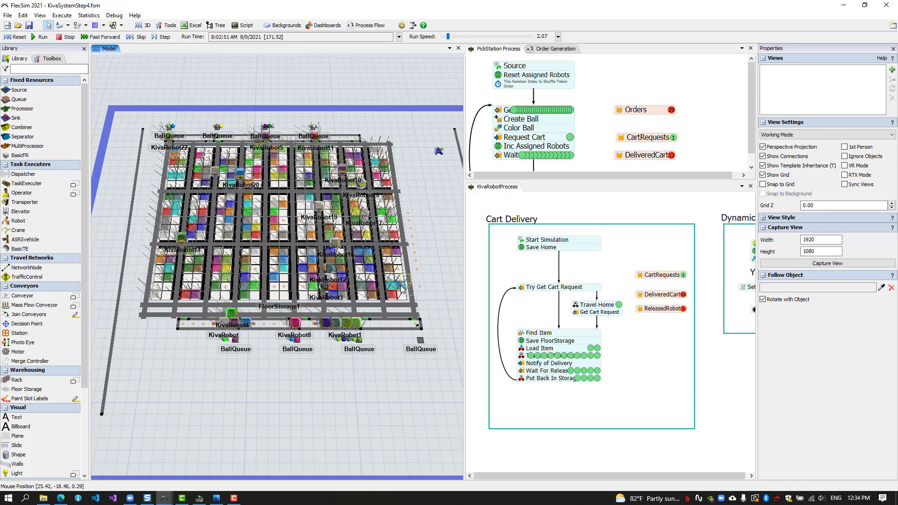
click(68, 37)
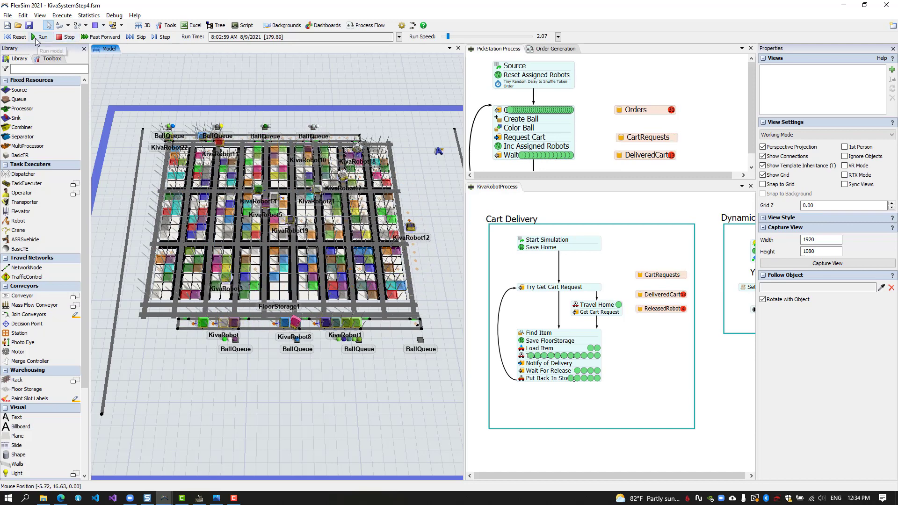
click(16, 37)
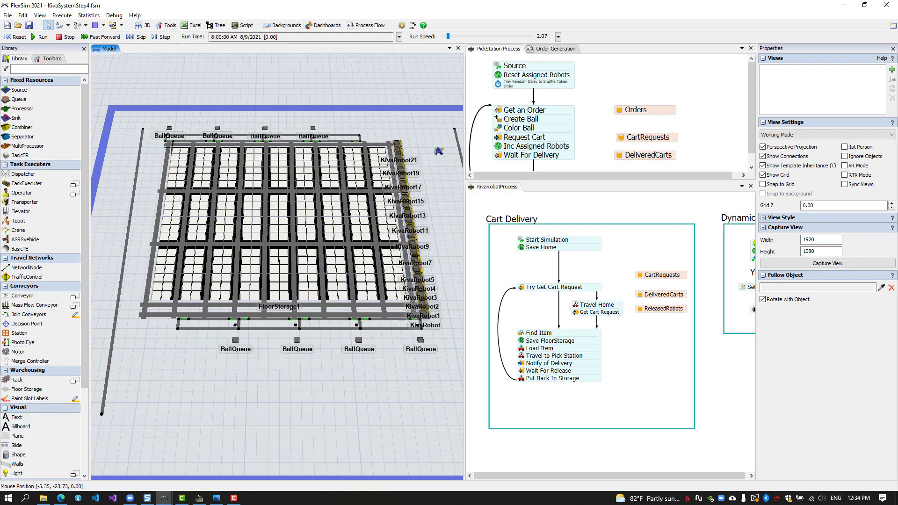
Add an A* barrier about 2.11 by 19.97 along the left side of the floor storage, and select it.
key(F10)
drag(86, 325, 87, 414)
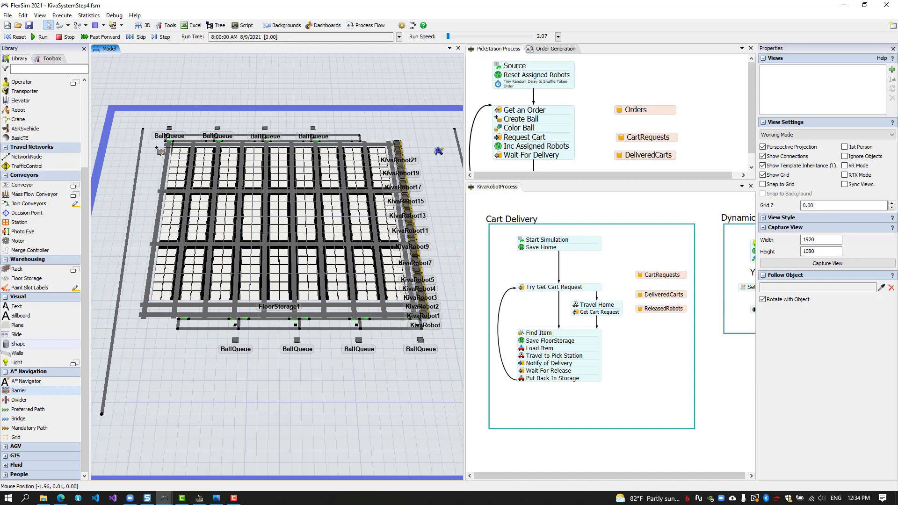
drag(147, 149, 146, 304)
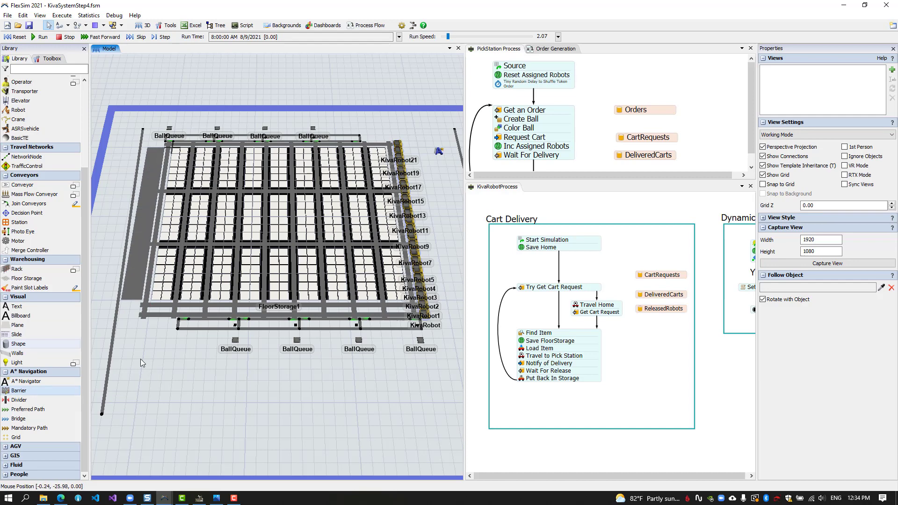
scroll(141, 358, up, 5)
right_drag(206, 379, 164, 273)
scroll(128, 235, down, 5)
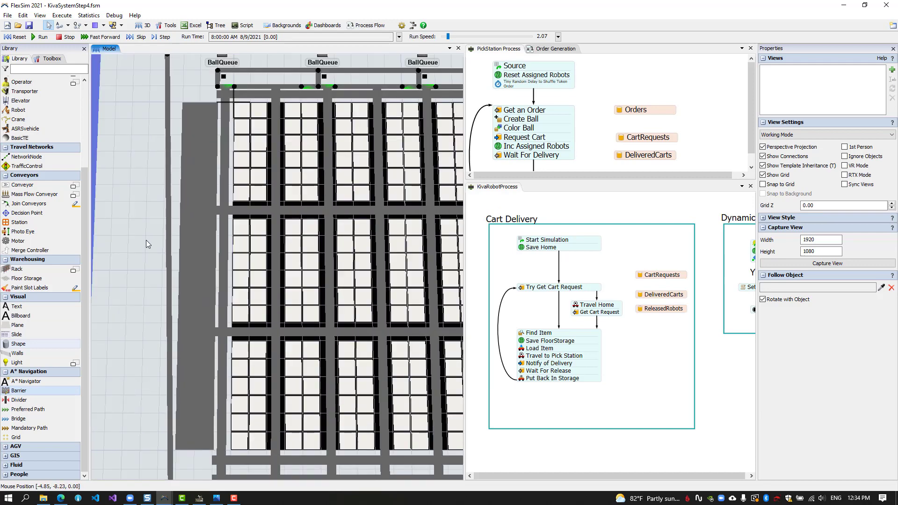
click(183, 185)
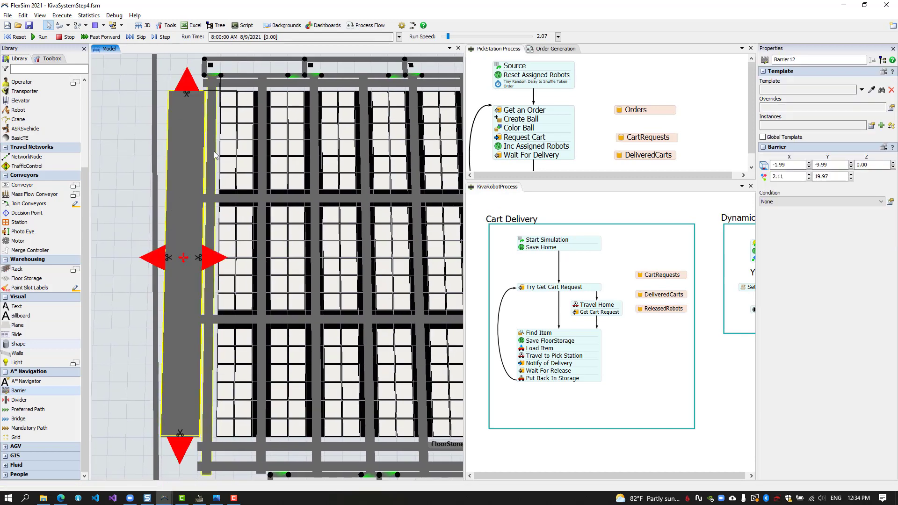
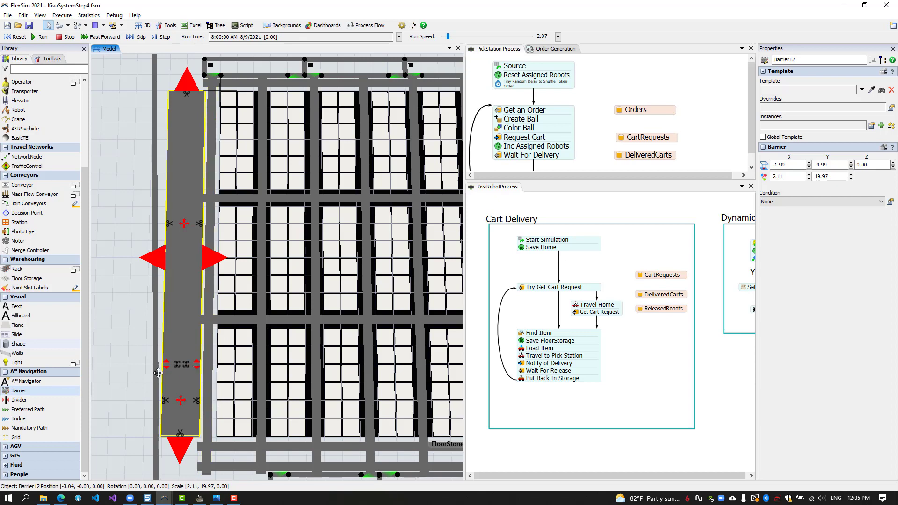
Split the upper third of the barrier beside the floor storage's left edge into short, equal sections.
scroll(133, 360, up, 4)
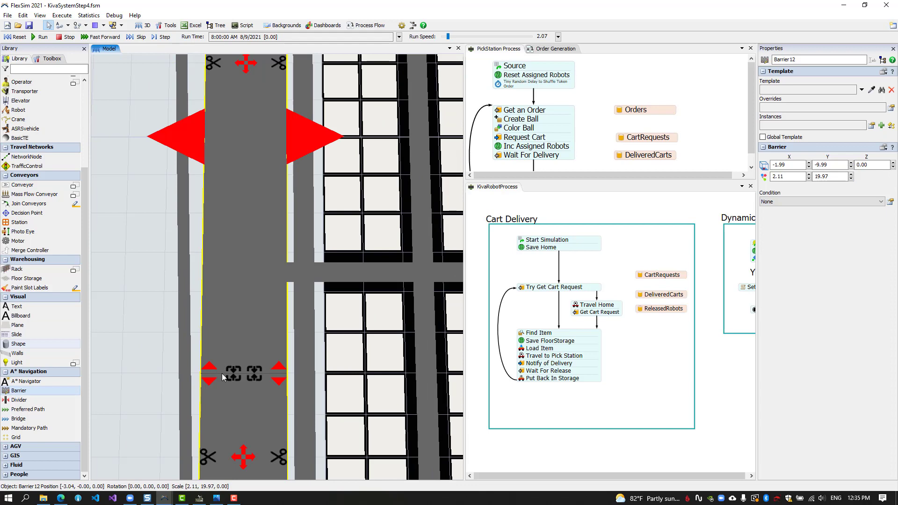
drag(117, 191, 103, 281)
click(228, 260)
drag(174, 275, 184, 75)
scroll(138, 316, down, 4)
drag(138, 316, 151, 200)
click(203, 219)
click(204, 221)
click(212, 187)
click(213, 122)
click(214, 88)
click(212, 75)
click(213, 106)
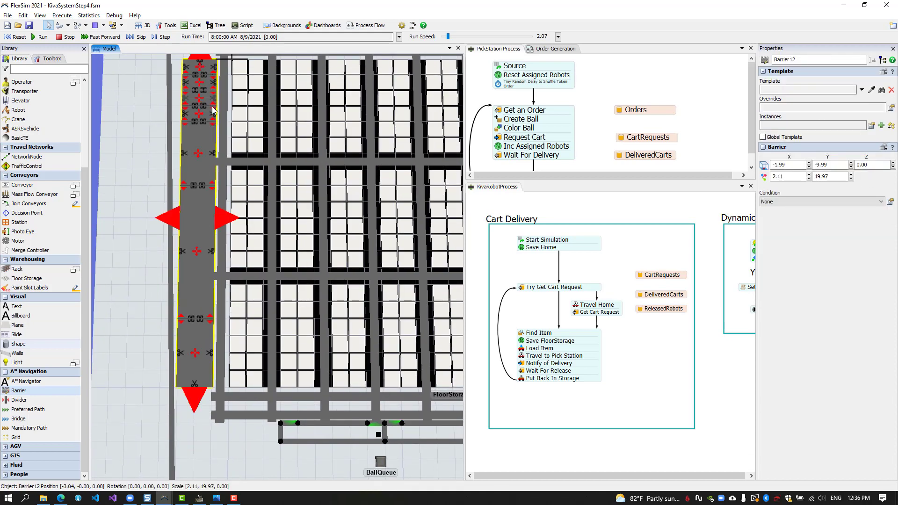
click(212, 155)
click(213, 138)
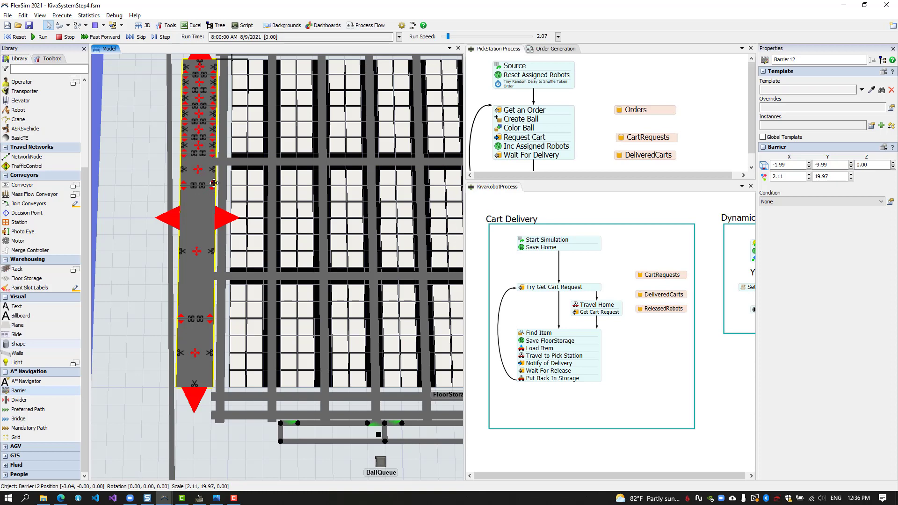
Split the remainder of the left barrier into equal short sections down to its lower end.
click(213, 171)
click(210, 252)
click(212, 219)
click(213, 203)
click(212, 235)
click(211, 285)
click(211, 269)
click(211, 302)
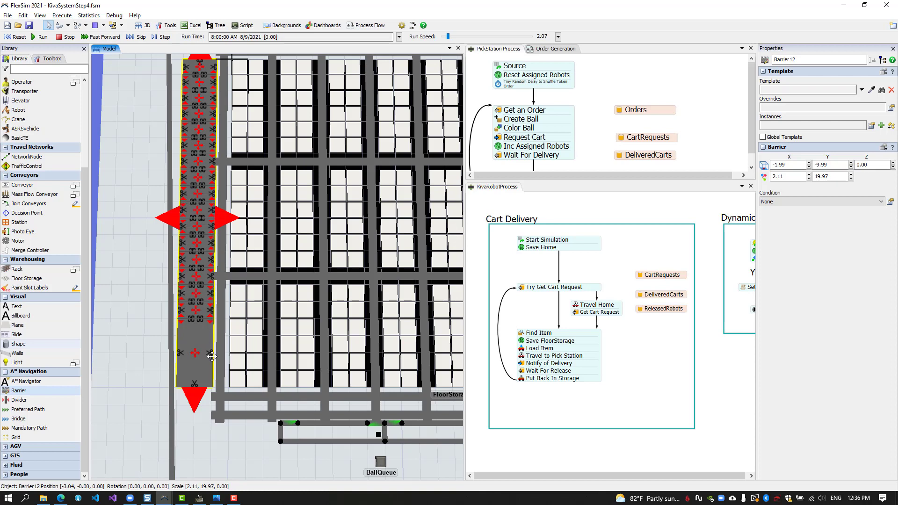
click(144, 318)
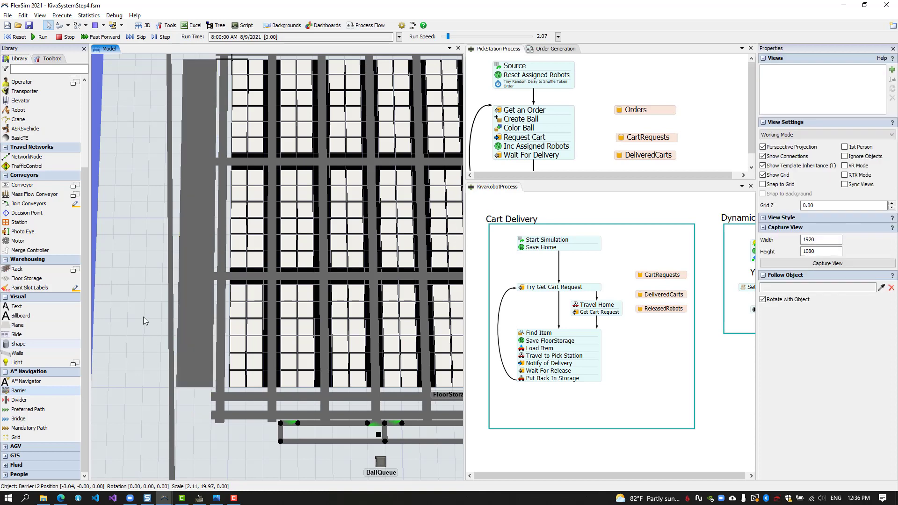
Reselect the left barrier and allow lengthwise travel plus selected sideways crossings in its upper sections.
click(189, 316)
drag(142, 156, 127, 214)
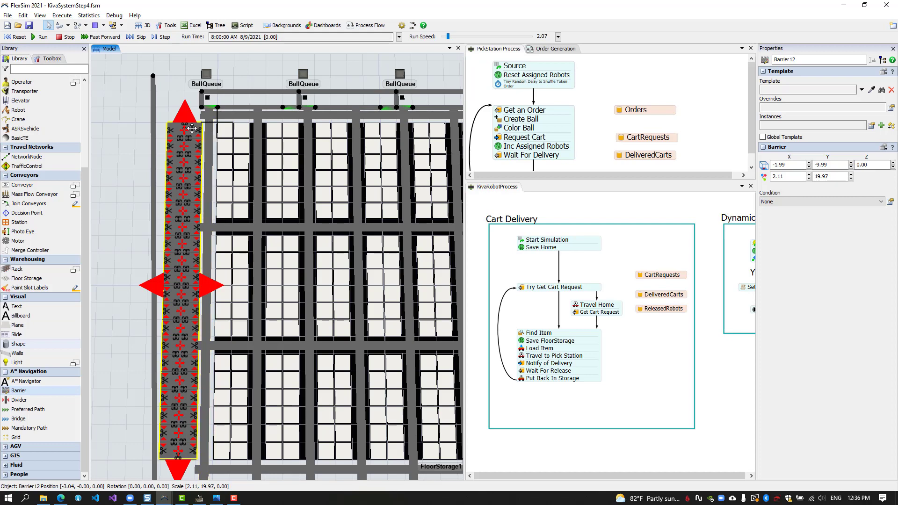
scroll(167, 157, up, 5)
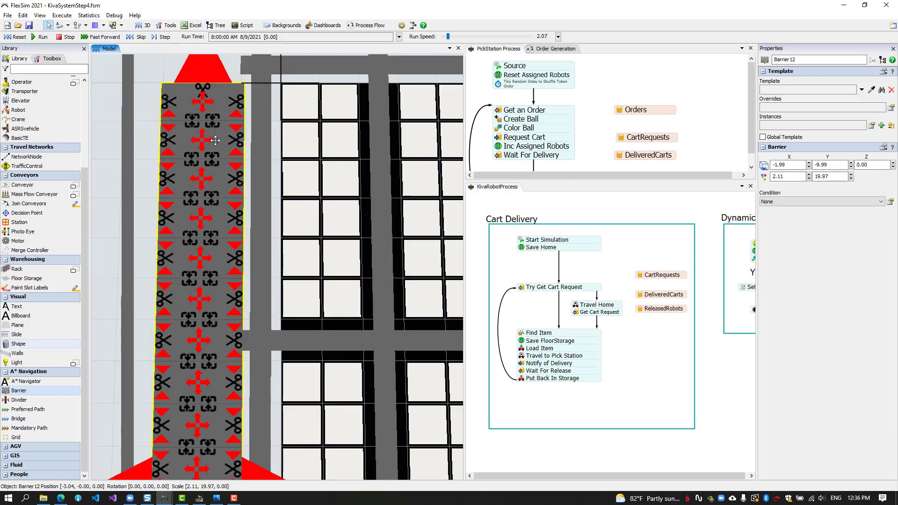
drag(205, 112, 178, 177)
click(176, 175)
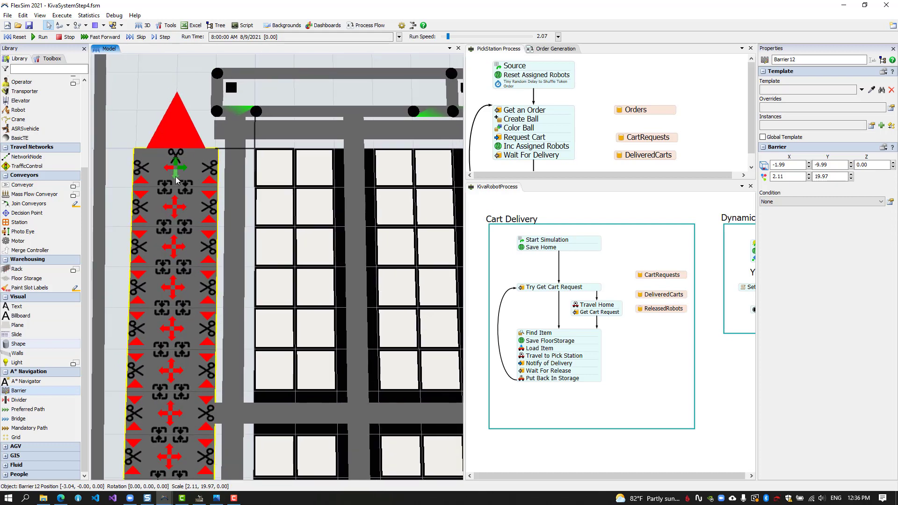
click(175, 202)
click(167, 207)
click(174, 214)
click(172, 284)
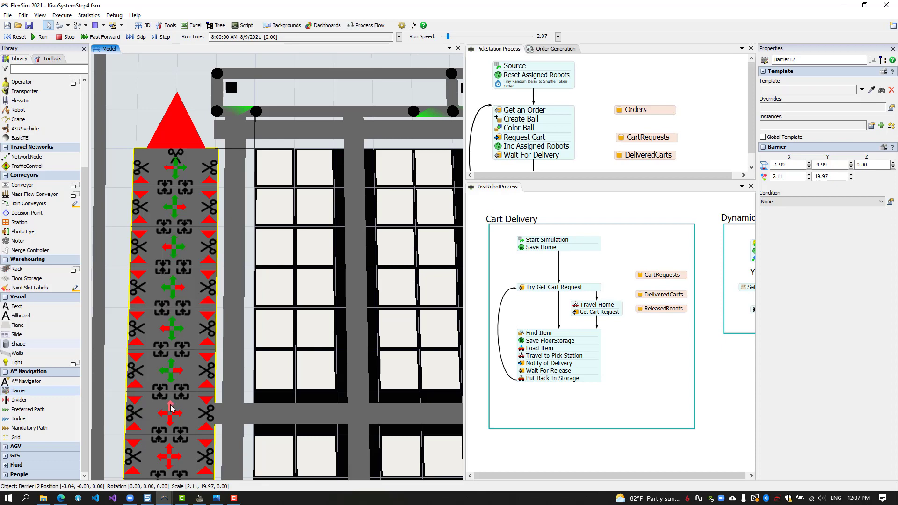
Allow lengthwise travel and selected sideways crossings in the middle sections of the left barrier.
drag(181, 408, 177, 110)
click(174, 116)
click(167, 197)
click(170, 281)
click(170, 308)
click(176, 315)
click(171, 324)
click(171, 352)
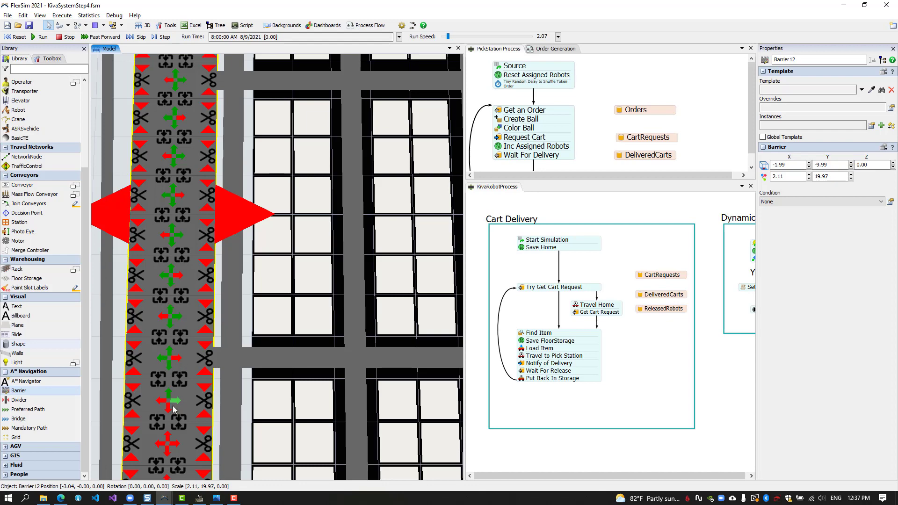
Finish the travel directions in the left barrier's lowest sections, including the exit through its bottom end.
scroll(176, 403, down, 3)
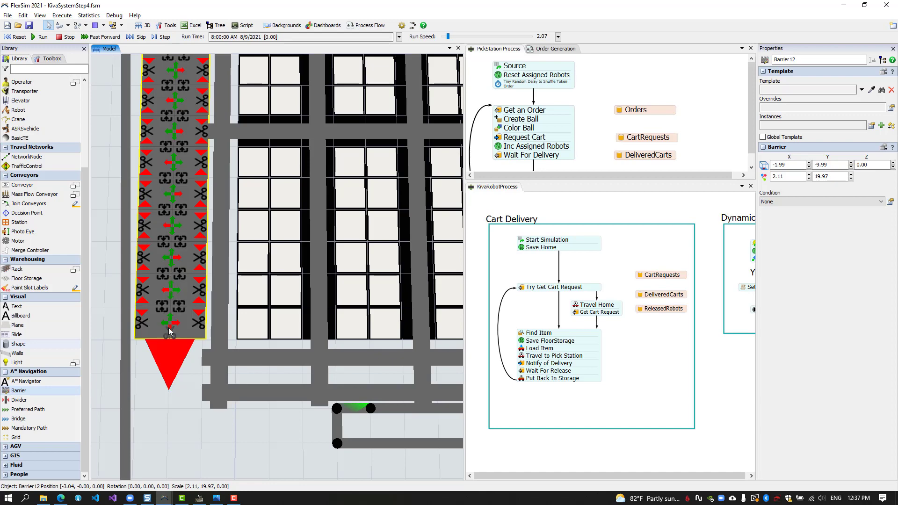
drag(141, 378, 153, 380)
scroll(153, 379, up, 4)
click(190, 281)
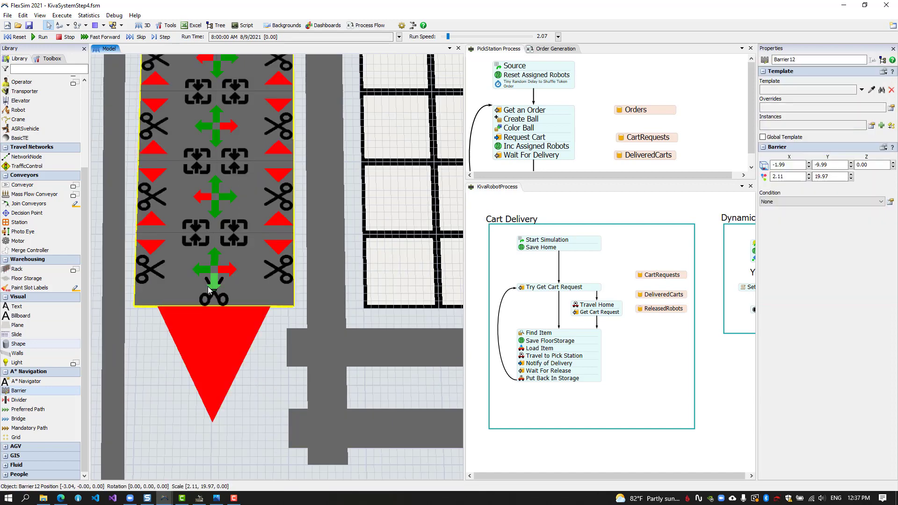
click(212, 283)
click(155, 391)
scroll(155, 391, down, 4)
scroll(158, 385, up, 1)
click(158, 384)
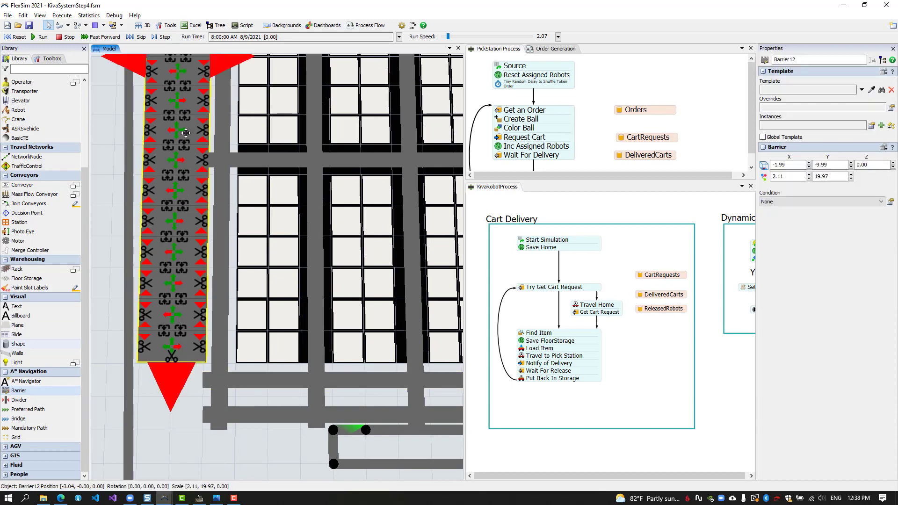
Shift the left barrier toward the floor storage to X -1.37, Y -9.96, with a width of 2.14.
scroll(116, 184, down, 4)
drag(203, 332, 178, 437)
scroll(179, 437, down, 2)
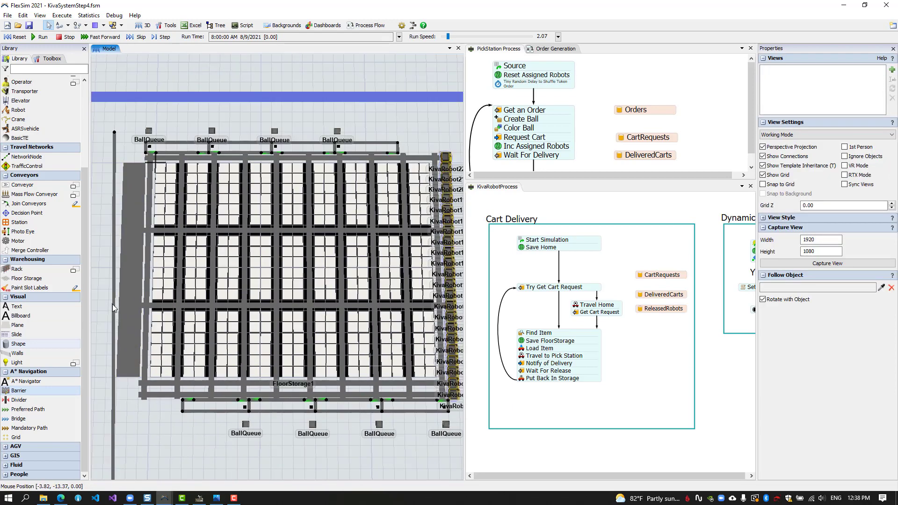
drag(126, 307, 156, 307)
drag(182, 271, 128, 271)
click(131, 296)
scroll(131, 296, up, 3)
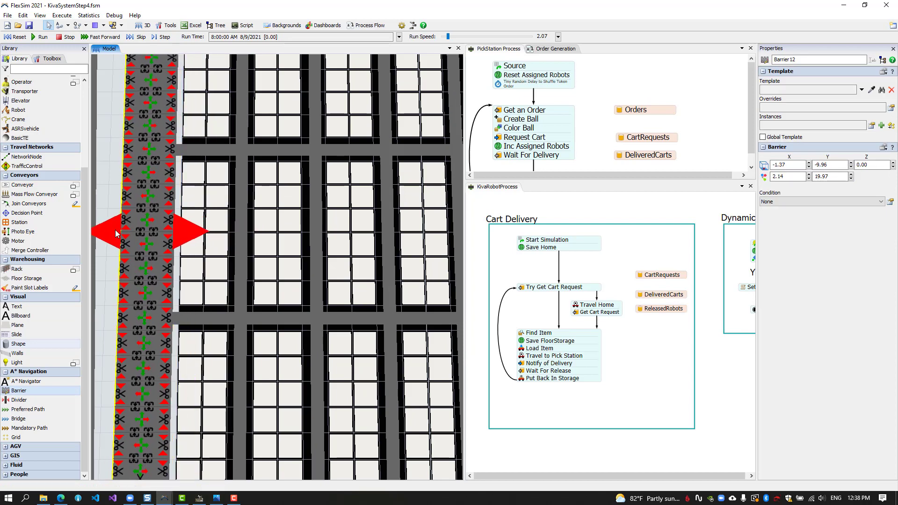
click(108, 175)
Add a horizontal A* barrier about 26.03 by 2.08 below the lower row of ball queues.
scroll(108, 175, down, 4)
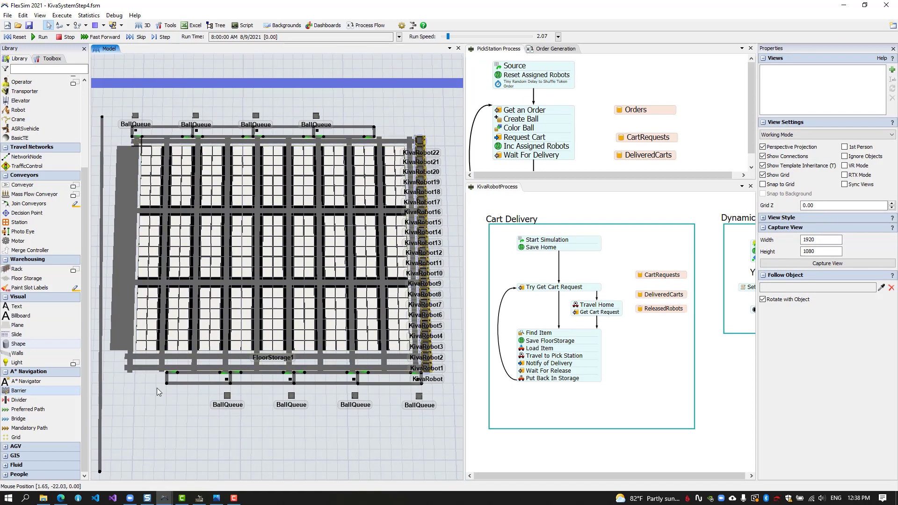
drag(151, 376, 156, 341)
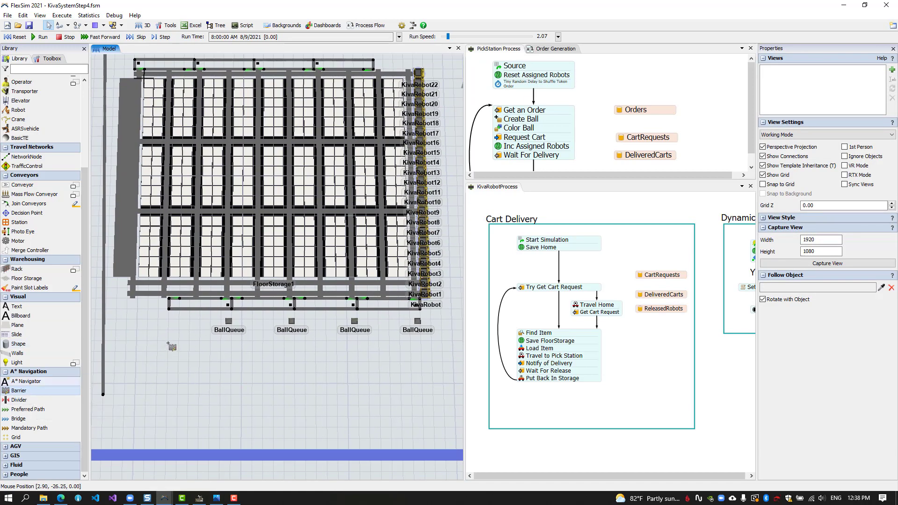
scroll(169, 348, up, 3)
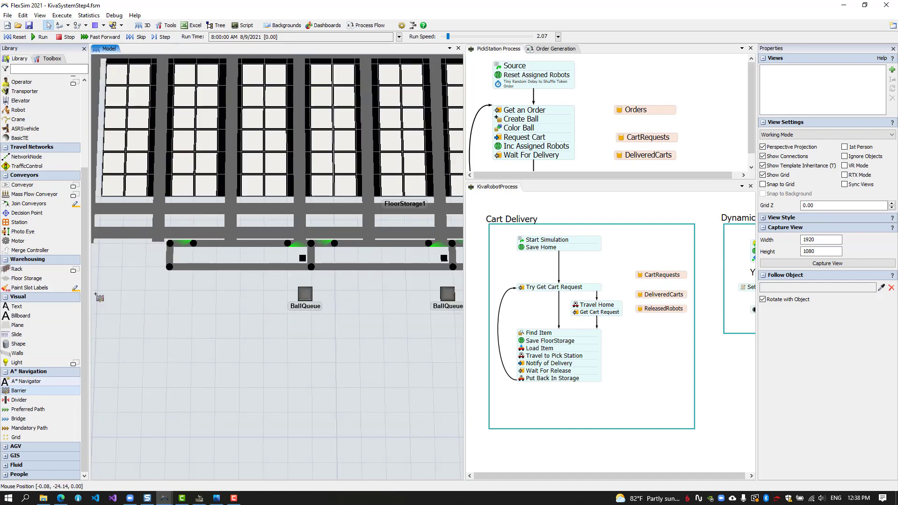
click(96, 314)
scroll(335, 361, down, 4)
scroll(421, 370, down, 1)
drag(428, 369, 283, 362)
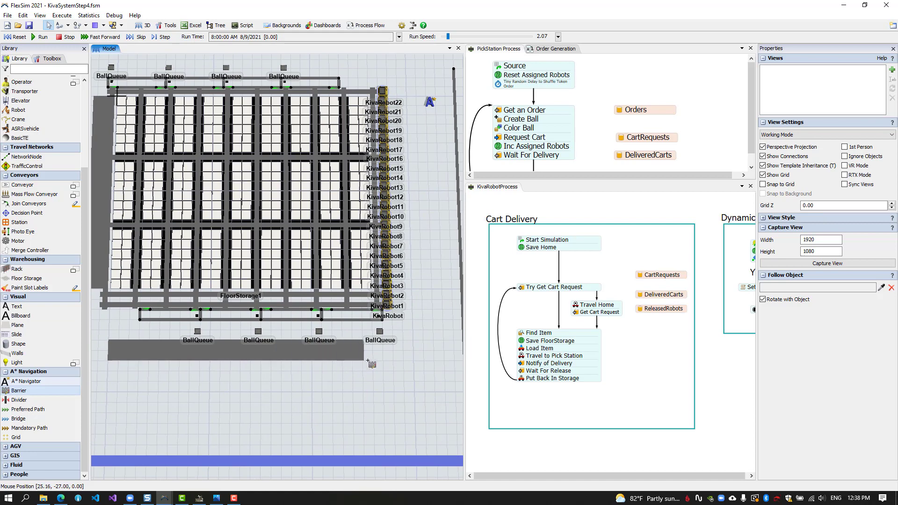
scroll(382, 362, up, 5)
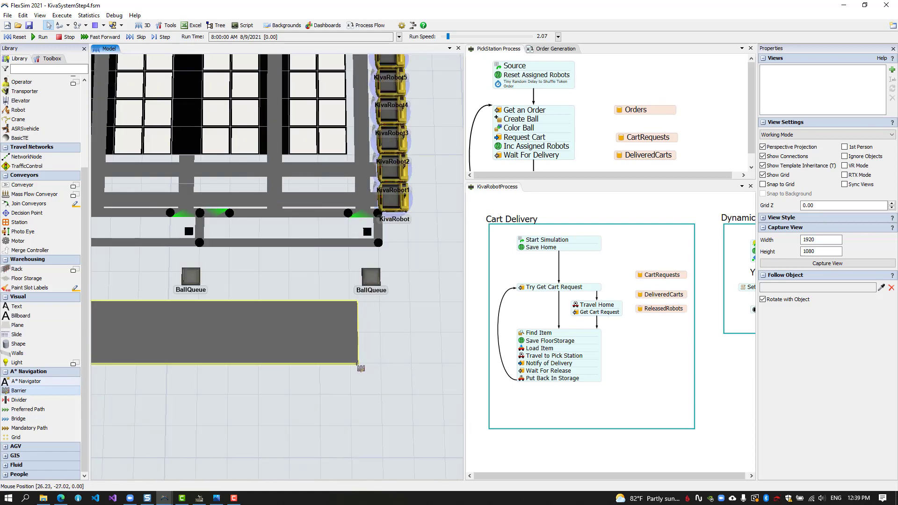
click(350, 364)
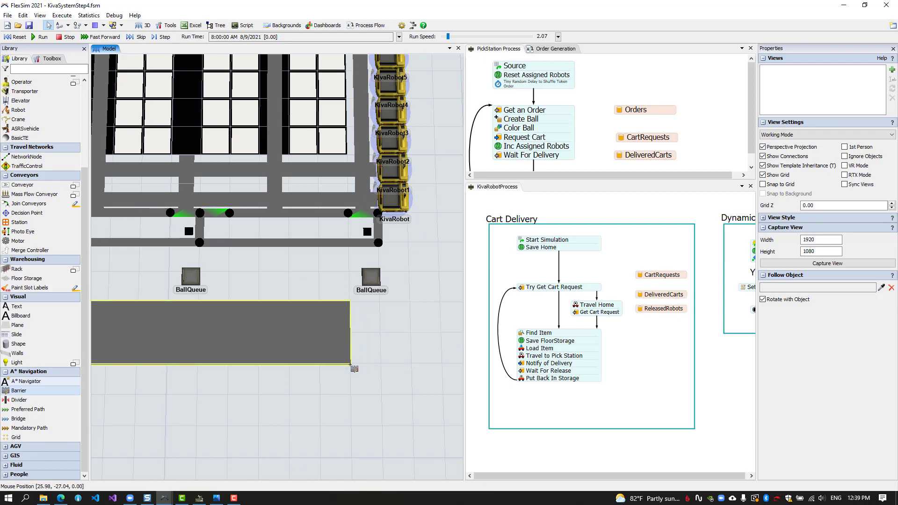
key(Escape)
click(282, 392)
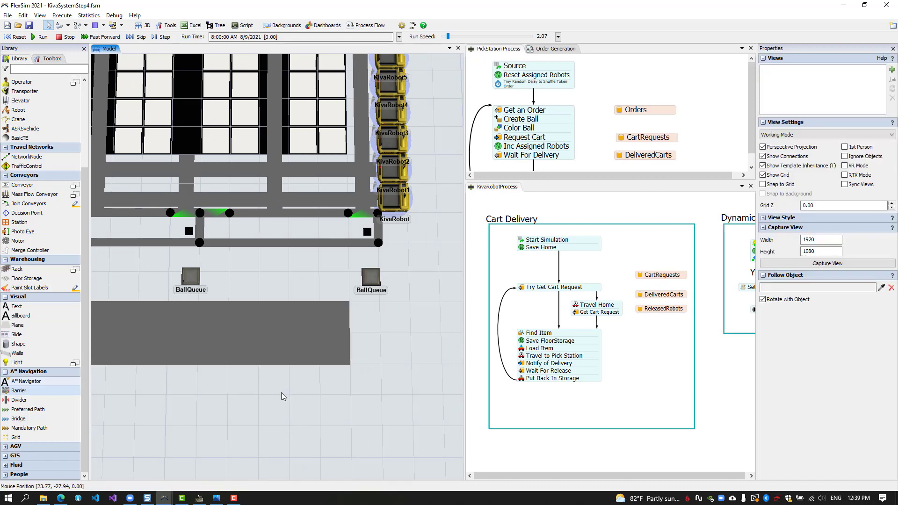
Select the new horizontal barrier and split it into short, equal sections, working from its right end toward the left.
scroll(201, 394, down, 5)
drag(201, 395, 294, 402)
scroll(297, 401, down, 3)
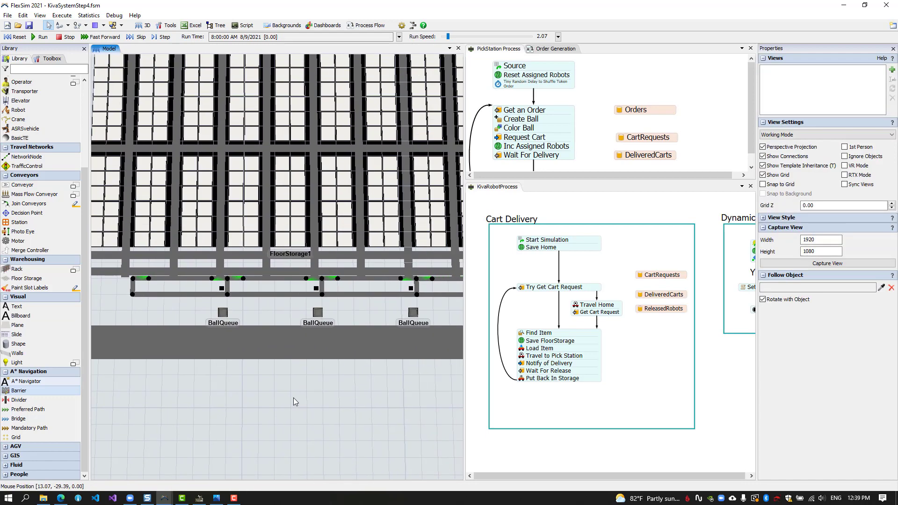
scroll(292, 396, up, 3)
click(232, 342)
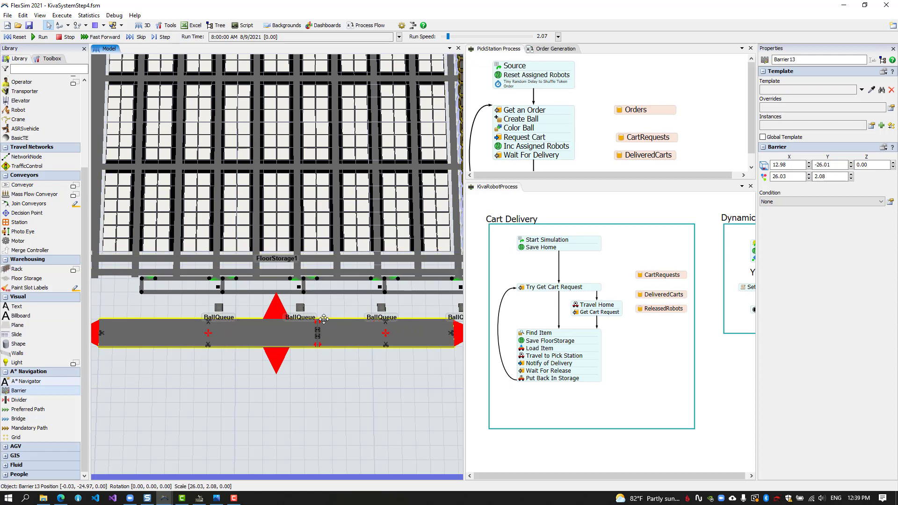
scroll(316, 361, up, 8)
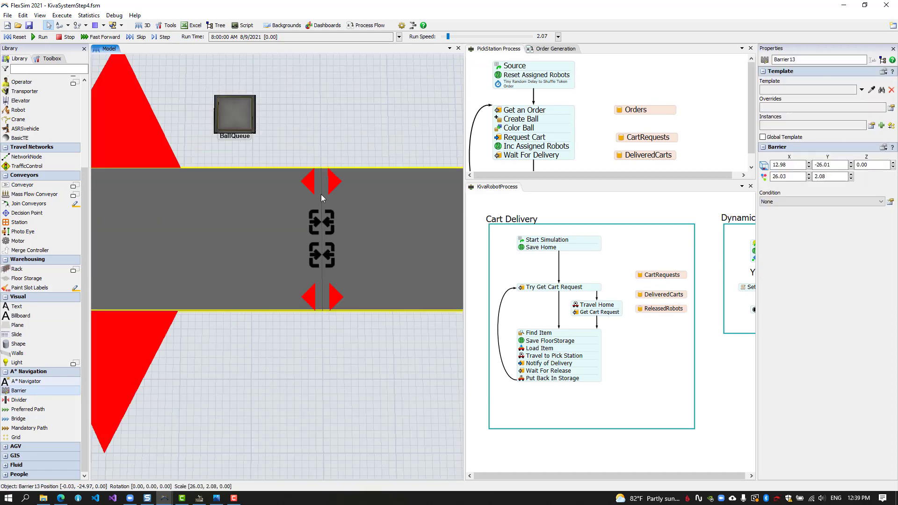
scroll(316, 358, down, 8)
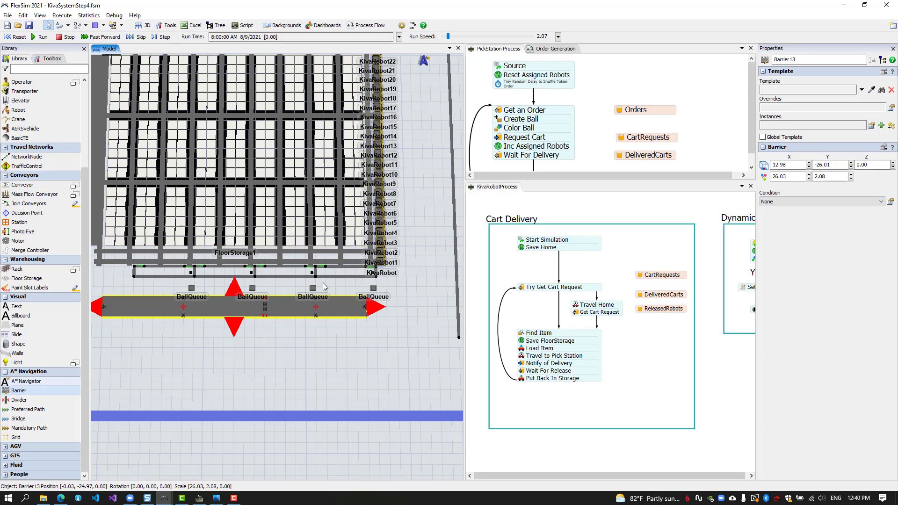
drag(315, 316, 347, 317)
scroll(347, 317, up, 5)
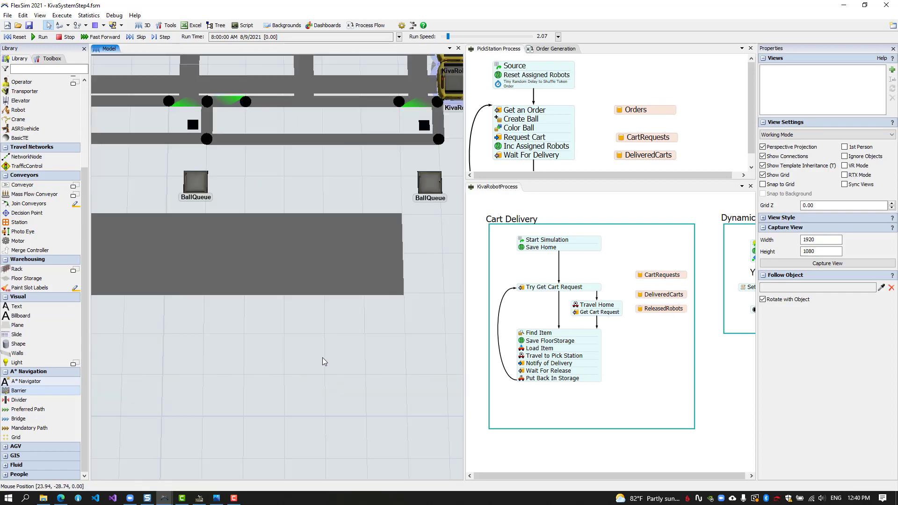
scroll(313, 323, down, 5)
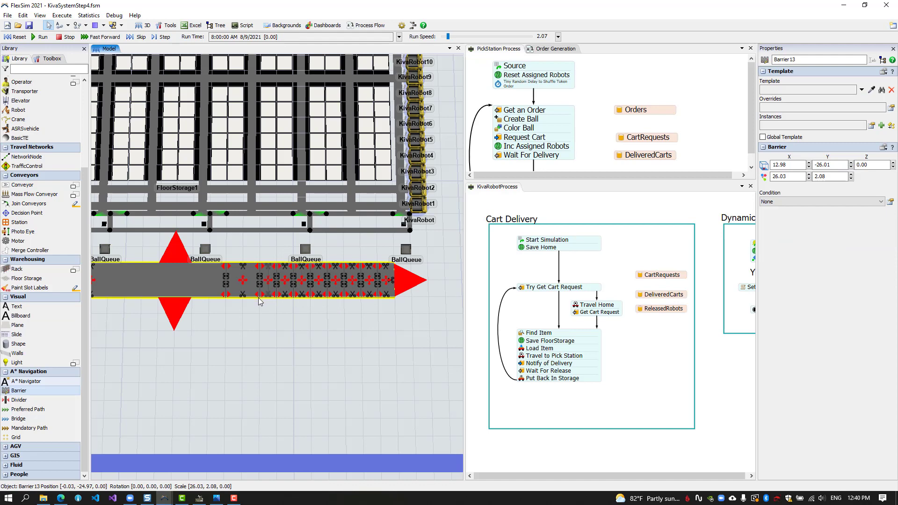
scroll(229, 349, down, 3)
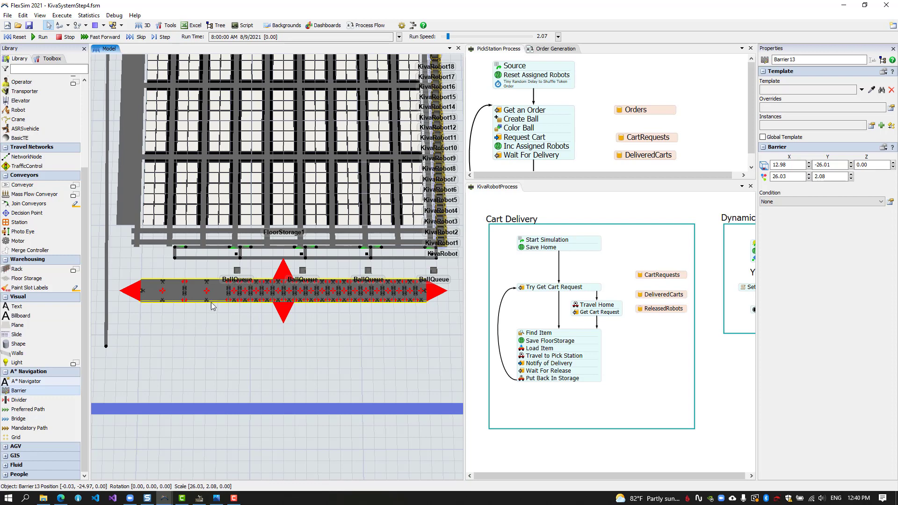
Move the horizontal barrier up toward the pick stations to X 12.96, Y -24.81.
click(236, 333)
scroll(198, 377, up, 2)
drag(198, 377, 209, 417)
drag(208, 340, 209, 323)
drag(201, 365, 203, 381)
Allow lengthwise travel through successive sections of the horizontal barrier, working from its left end toward the right.
click(146, 334)
drag(147, 383, 175, 388)
scroll(175, 387, up, 5)
click(149, 313)
drag(140, 310, 418, 309)
drag(364, 380, 94, 366)
mouse_move(141, 293)
mouse_down()
mouse_move(160, 303)
mouse_move(197, 293)
mouse_move(425, 293)
mouse_up()
drag(444, 370, 211, 385)
drag(184, 313, 442, 312)
click(456, 313)
drag(453, 372, 132, 368)
Set the allowed travel directions in the horizontal barrier's right-end sections, lengthwise and with selected crossings.
click(163, 306)
click(173, 311)
click(181, 306)
click(208, 305)
click(215, 299)
click(224, 305)
drag(255, 309, 338, 311)
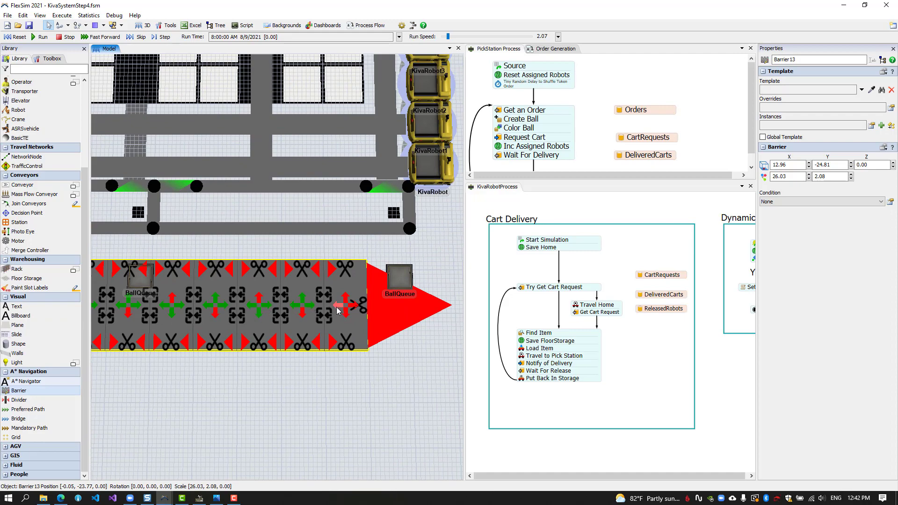
click(294, 394)
Move the left barrier over the first column of the floor storage, to X 1.15, Y -10.00.
scroll(294, 394, down, 6)
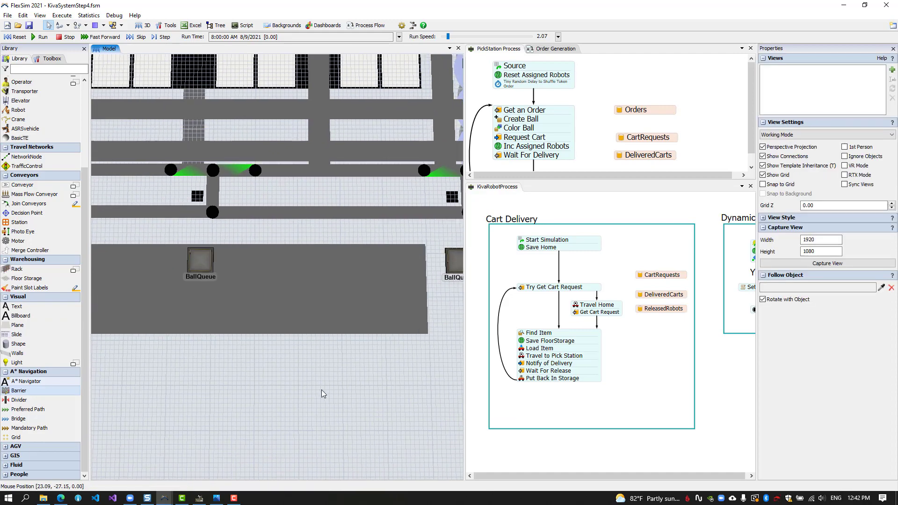
scroll(250, 428, down, 3)
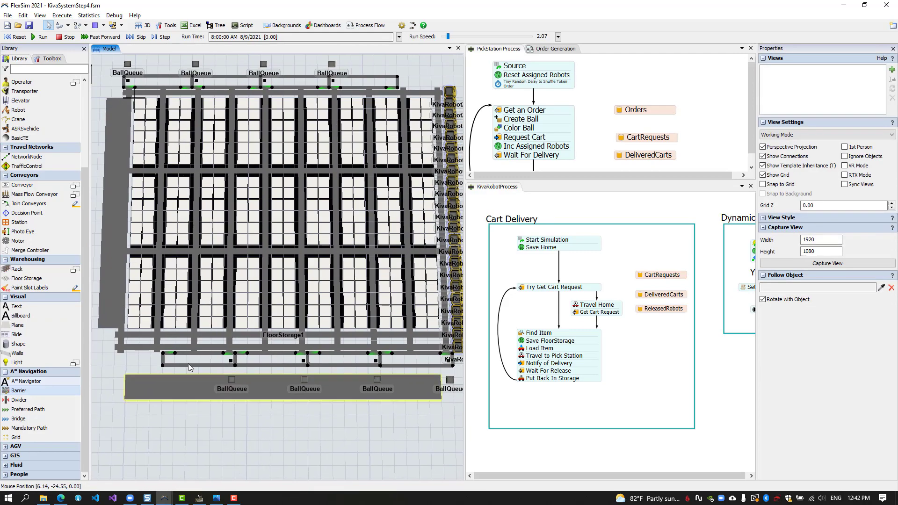
click(138, 297)
drag(138, 297, 143, 298)
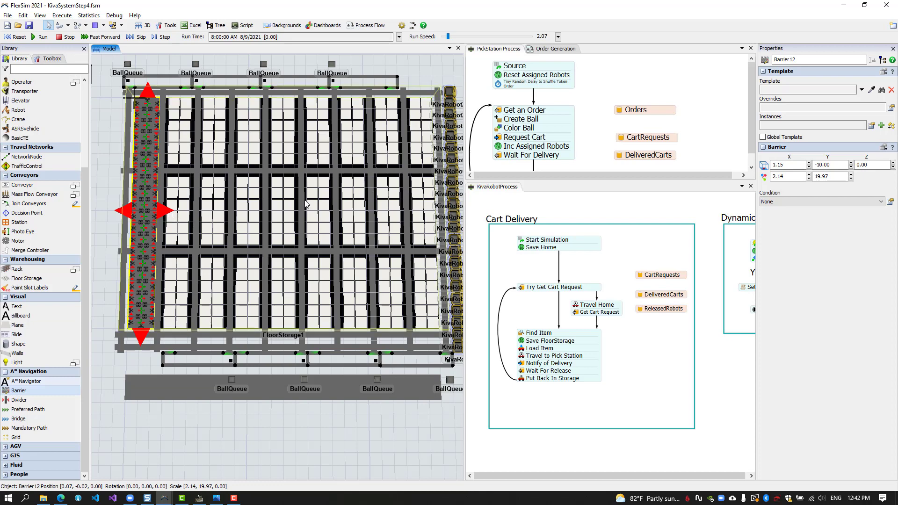
Add a conditional rule named EmptyRobots to the A* navigator.
drag(397, 68, 343, 88)
double_click(452, 124)
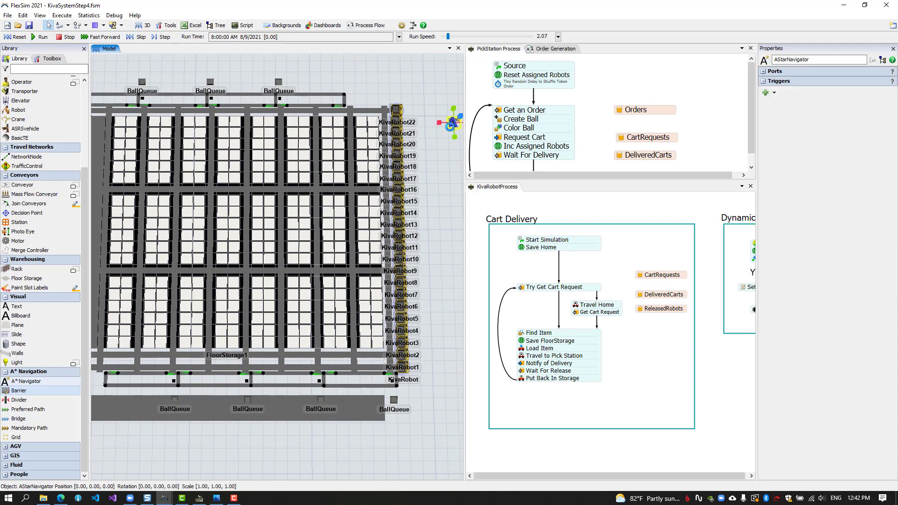
click(120, 65)
click(142, 65)
click(175, 65)
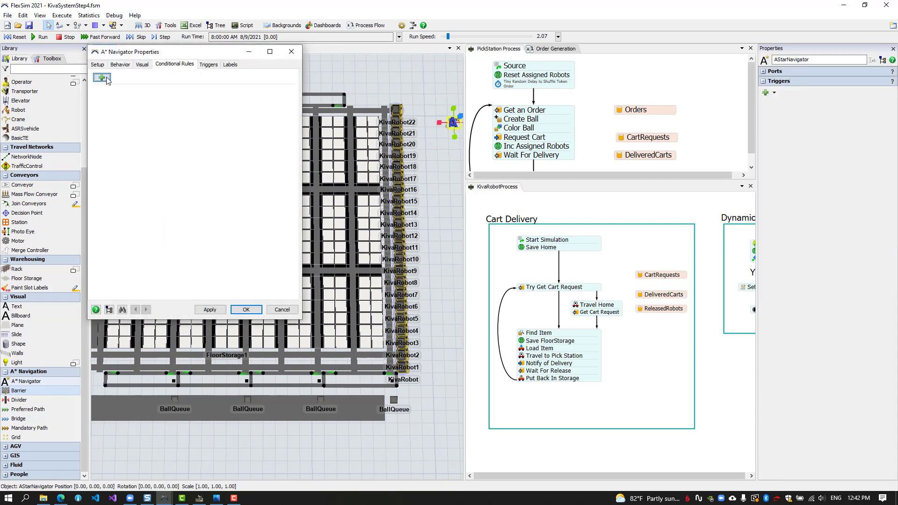
click(101, 77)
text(EmptyRobots)
Define the EmptyRobots rule's condition as traveler.subnodes.length == 0 and accept the navigator settings.
drag(144, 106, 120, 106)
text(subnodes.length )
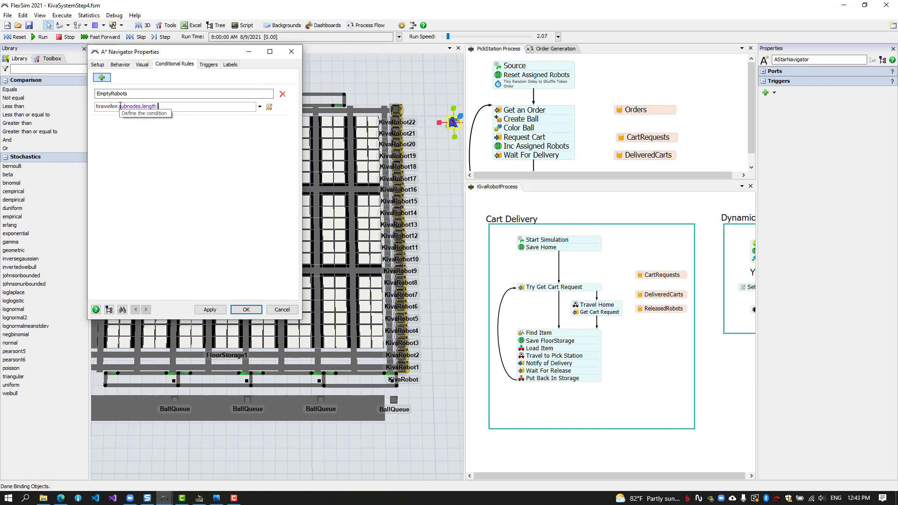
text(== 0)
click(212, 185)
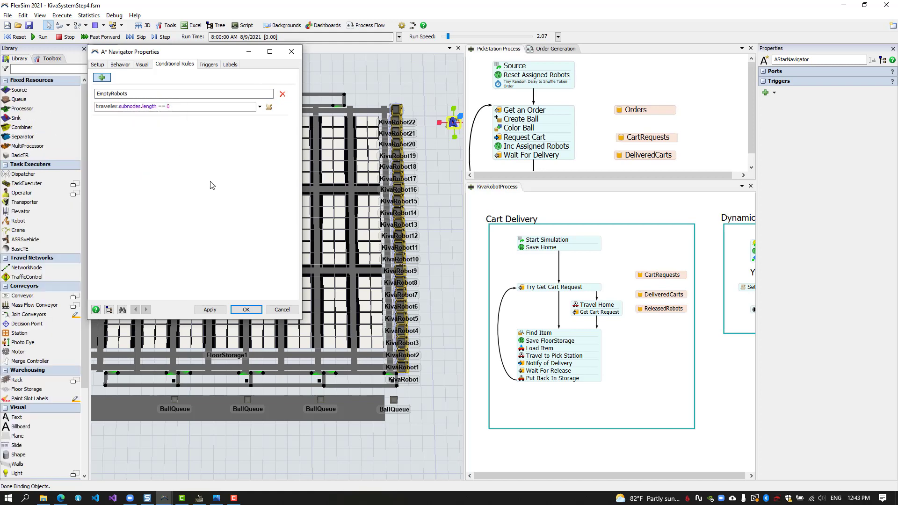
click(245, 307)
Assign the EmptyRobots condition to the horizontal barrier below the pick stations and to the barrier over the first storage column.
drag(173, 57, 229, 55)
click(149, 160)
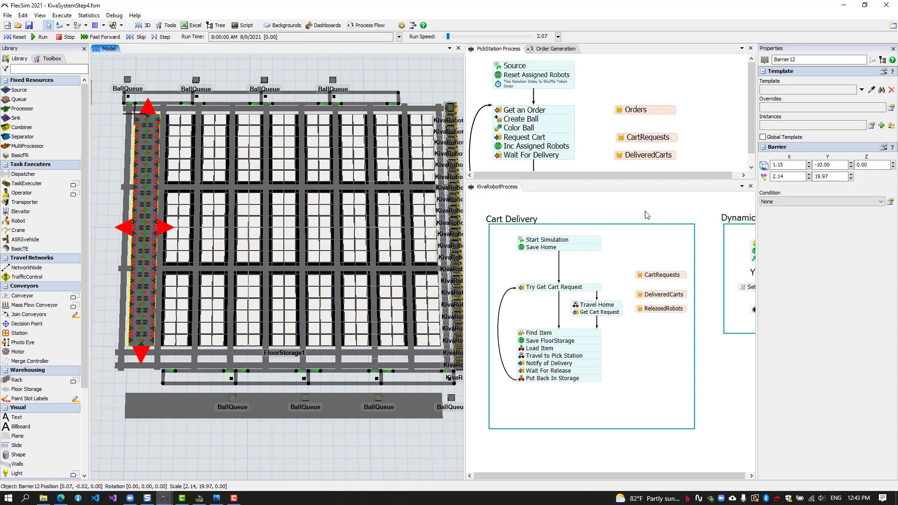
click(283, 411)
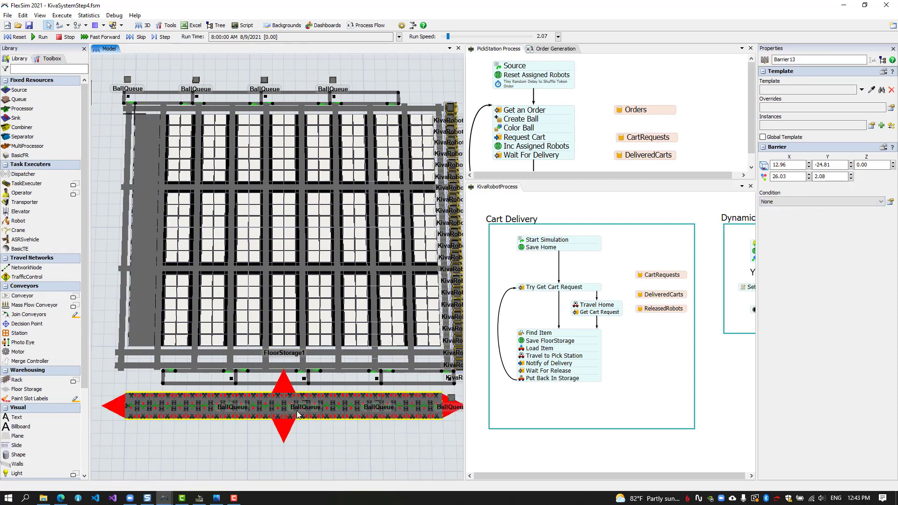
click(795, 202)
click(775, 210)
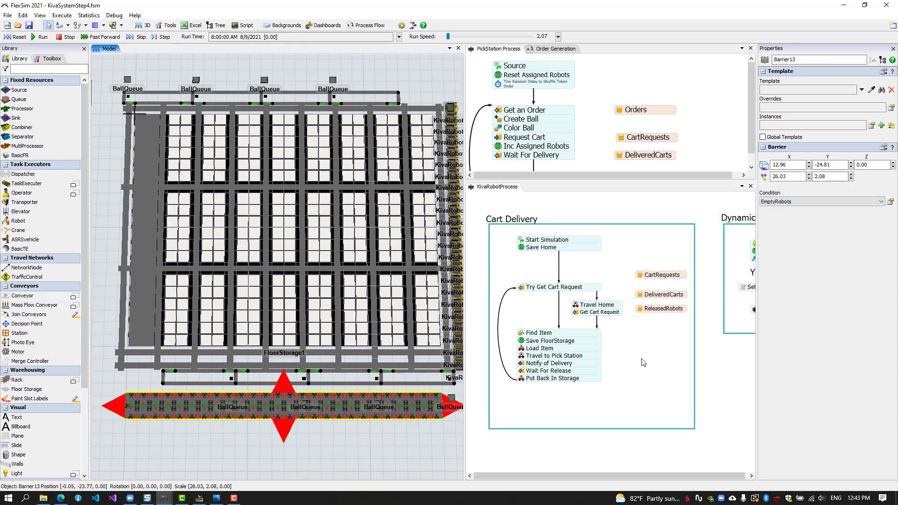
click(151, 327)
click(153, 286)
Widen the first-column barrier to about 25.99 across the whole floor storage, and move the horizontal barrier onto the storage's lowest rows.
drag(164, 230, 443, 232)
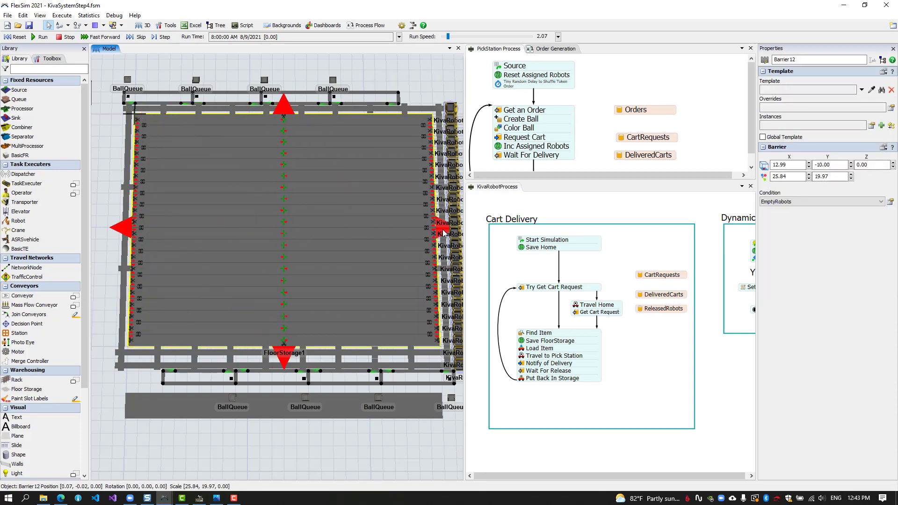
click(261, 343)
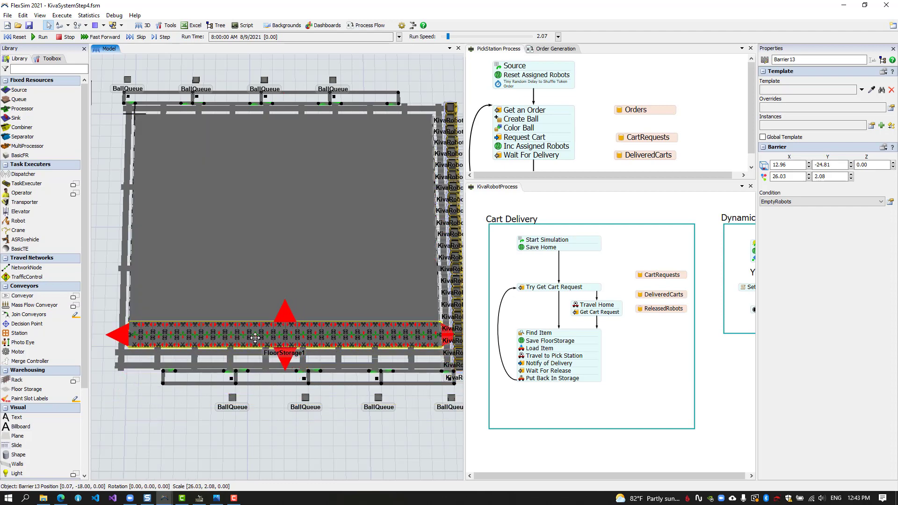
click(126, 233)
drag(125, 233, 121, 233)
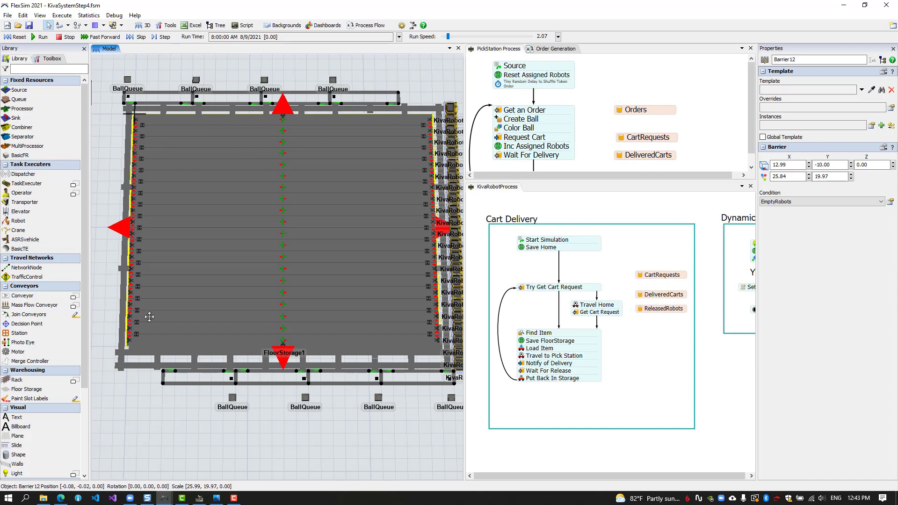
Stretch the horizontal barrier up over the whole floor storage, to a Y size of about 20.17.
click(218, 349)
drag(286, 323, 277, 113)
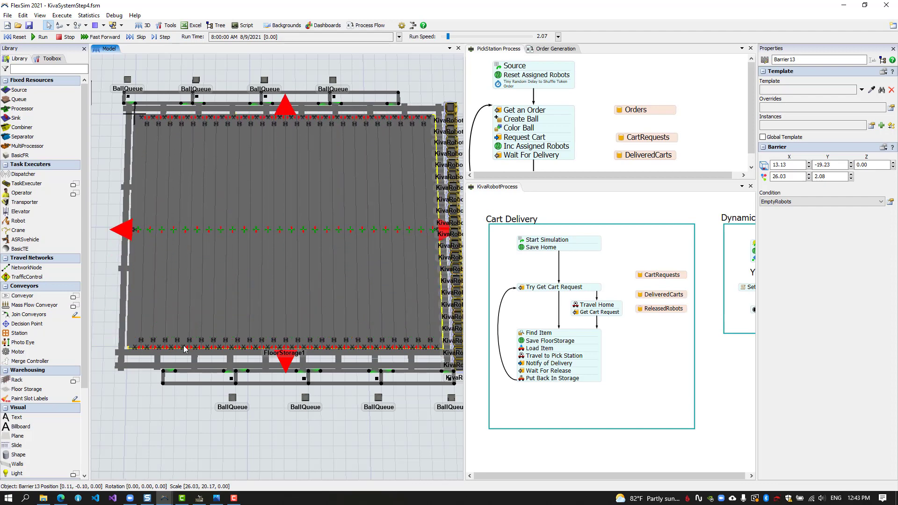
drag(192, 413, 246, 407)
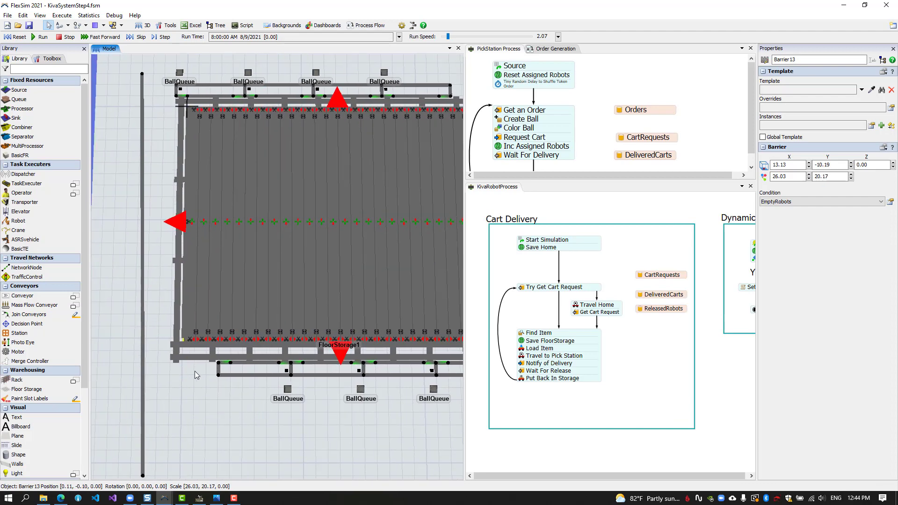
Adjust the column-sectioned barrier along the storage's left and lower edges, to about 26.18 wide at Y -10.15.
scroll(194, 371, up, 7)
drag(188, 369, 207, 417)
mouse_move(184, 289)
mouse_down()
mouse_move(195, 290)
mouse_move(178, 289)
mouse_up()
click(162, 285)
click(116, 226)
scroll(116, 226, down, 4)
scroll(116, 226, down, 3)
click(177, 295)
scroll(140, 347, up, 4)
drag(140, 347, 130, 304)
click(213, 304)
drag(213, 273, 214, 279)
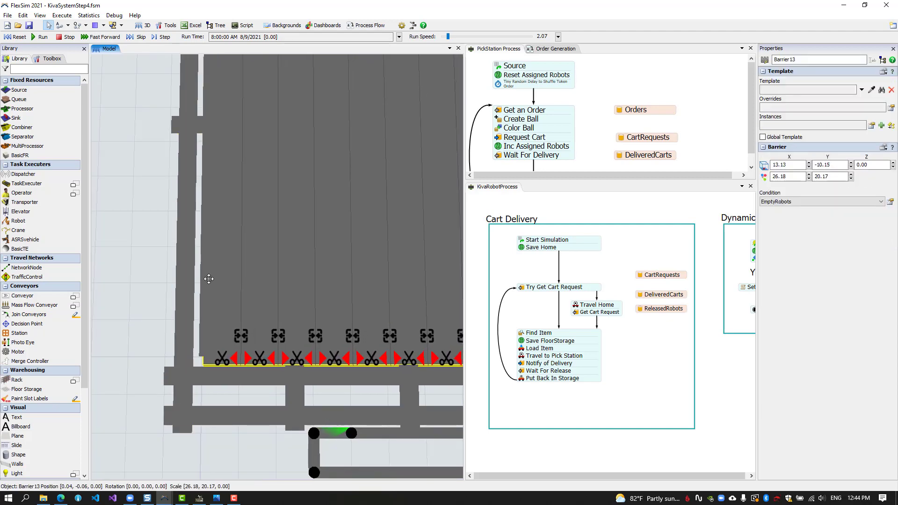
Undo the last barrier change and slim the narrow boundary barrier along the storage's left edge to about 0.42.
click(128, 399)
scroll(126, 399, down, 5)
drag(172, 419, 222, 435)
scroll(158, 396, up, 5)
key(ctrl+z)
click(175, 320)
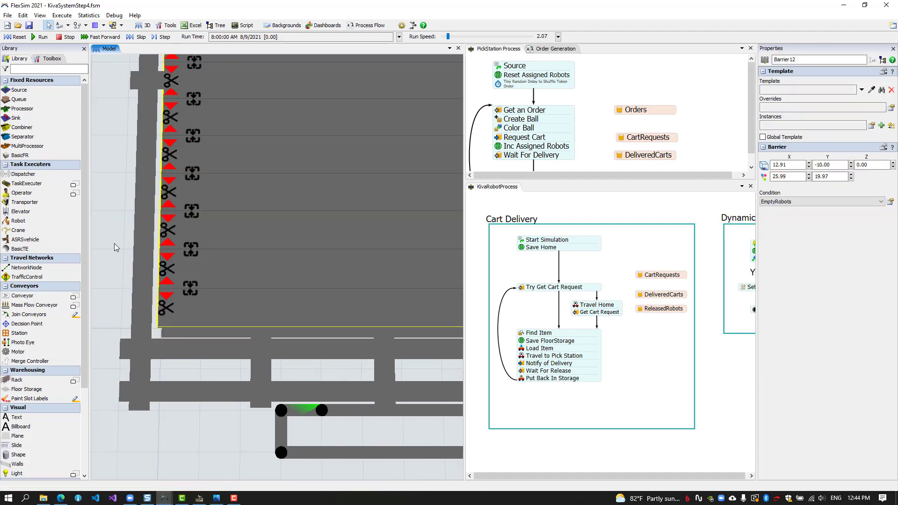
scroll(115, 257, down, 5)
drag(125, 93, 119, 92)
drag(361, 396, 448, 398)
click(221, 280)
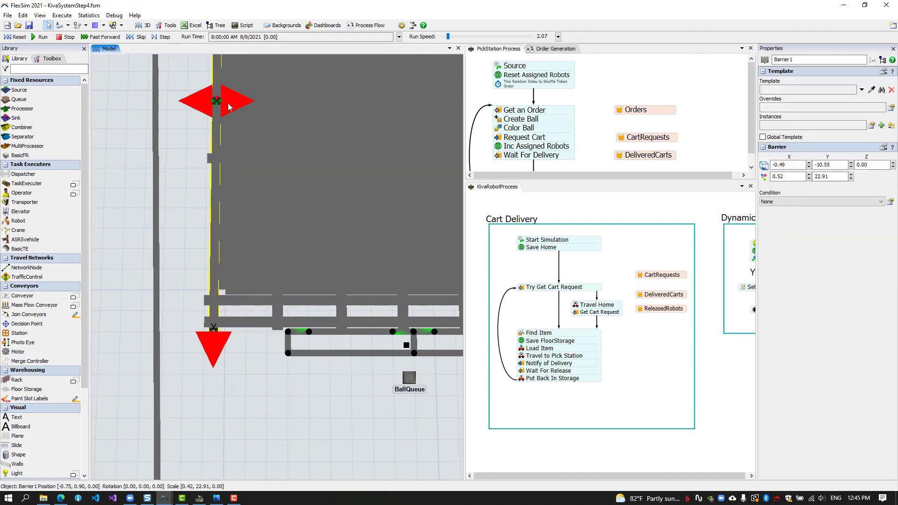
Slim the narrow boundary barrier on the storage's left edge further, to a width of about 0.28.
drag(256, 344, 273, 406)
scroll(274, 405, up, 5)
click(176, 281)
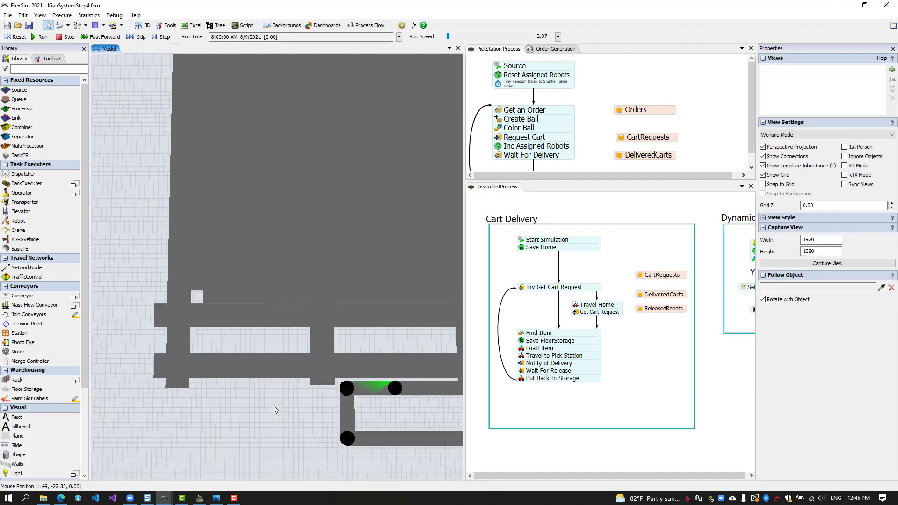
drag(137, 210, 136, 332)
scroll(174, 185, down, 2)
click(176, 188)
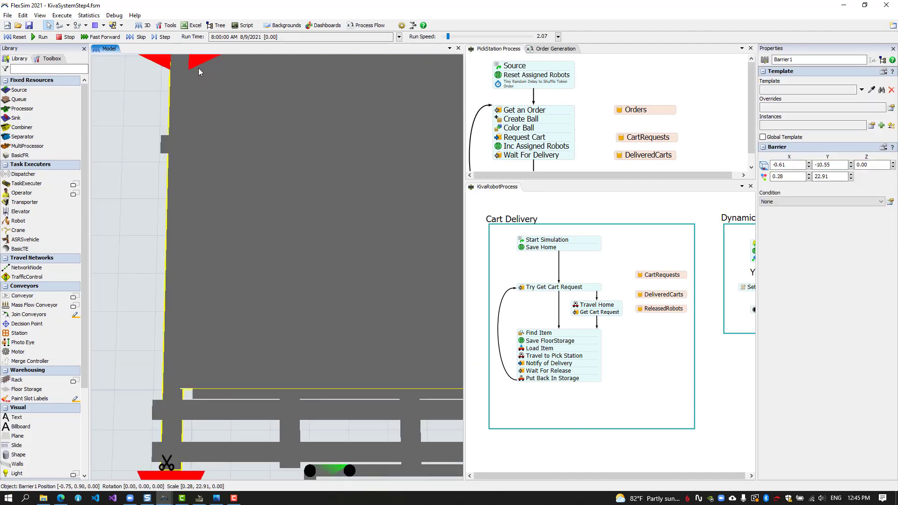
Extend both full-storage barriers toward the left boundary, making the column-sectioned one about 26.39 wide and the row-sectioned one about 26.23.
click(220, 212)
drag(220, 213, 226, 295)
mouse_move(159, 115)
mouse_down()
mouse_move(183, 114)
mouse_move(134, 117)
mouse_move(145, 113)
mouse_up()
drag(141, 223, 147, 160)
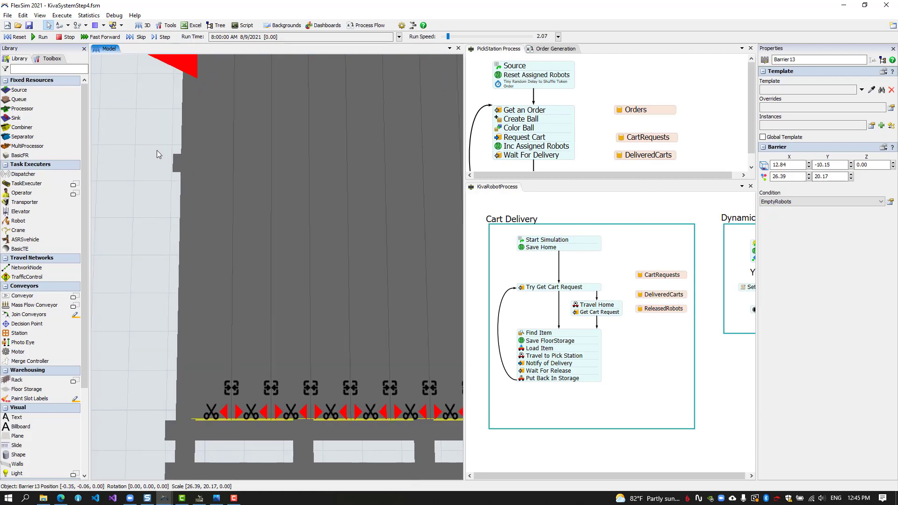
scroll(156, 150, down, 2)
drag(163, 69, 173, 70)
click(174, 70)
click(191, 354)
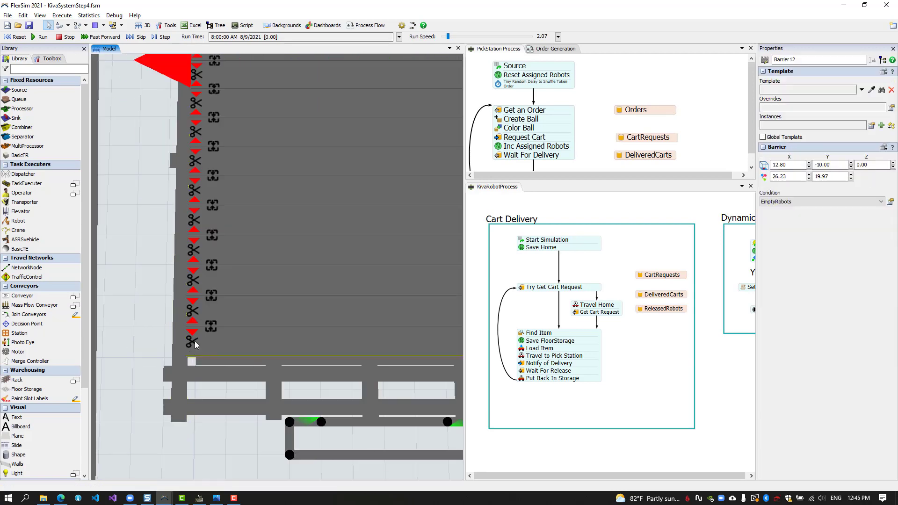
Widen the left boundary barrier to about 0.44 and resize the column-sectioned storage barrier to about 26.03 wide.
click(184, 136)
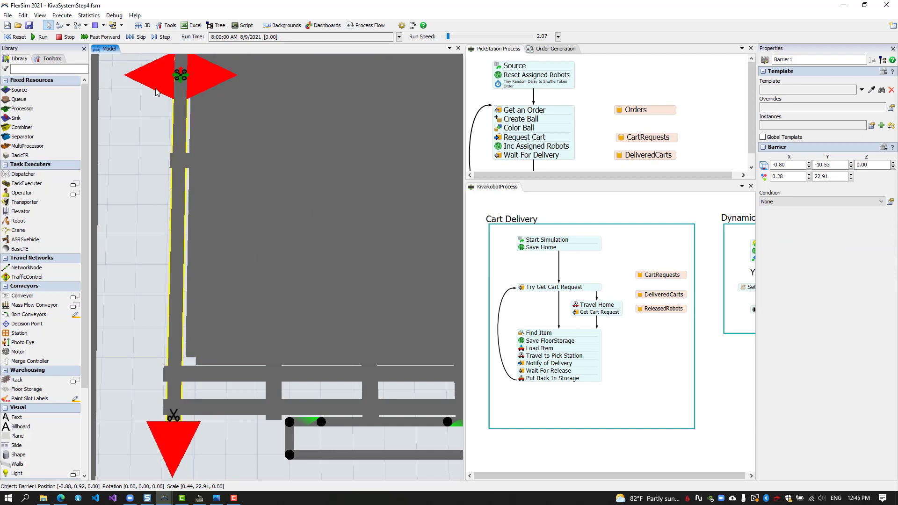
click(138, 170)
scroll(121, 250, down, 5)
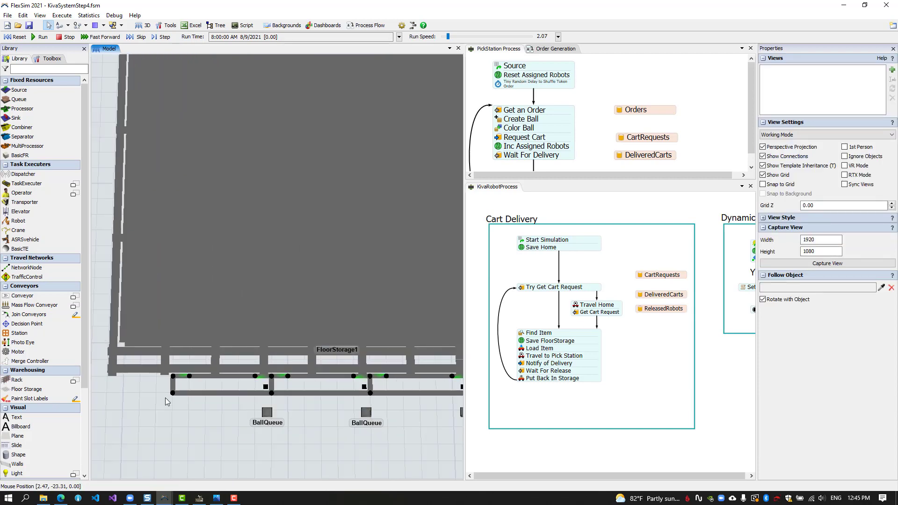
drag(296, 425, 297, 425)
click(121, 345)
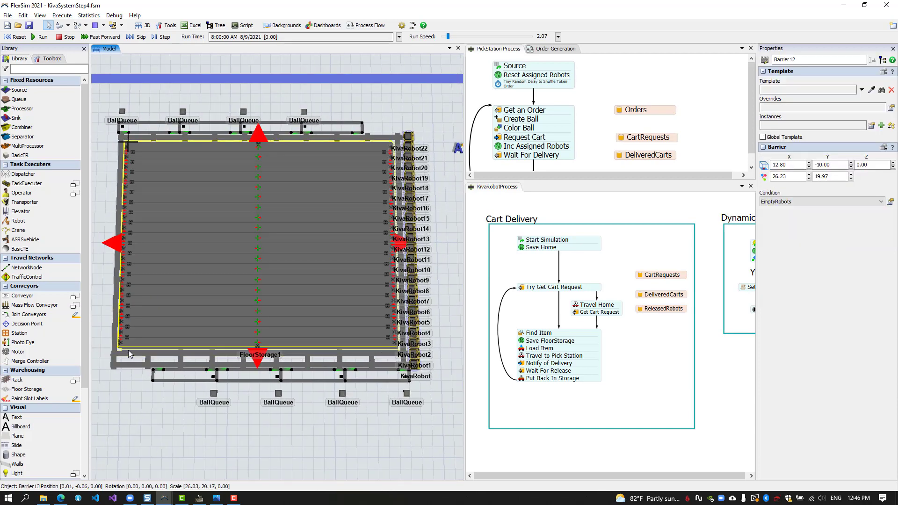
drag(212, 427, 209, 422)
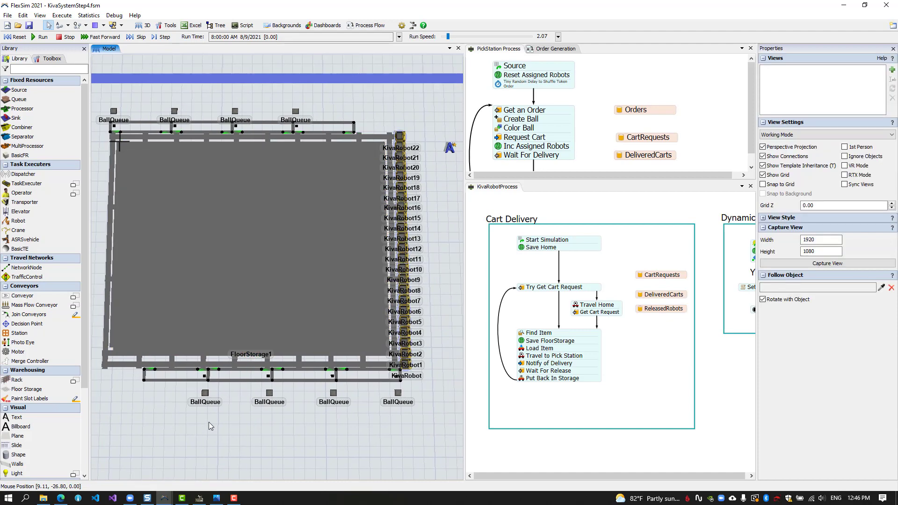
Hide the barriers in the A* navigator's visual settings and run the simulation.
click(451, 149)
double_click(451, 149)
click(142, 64)
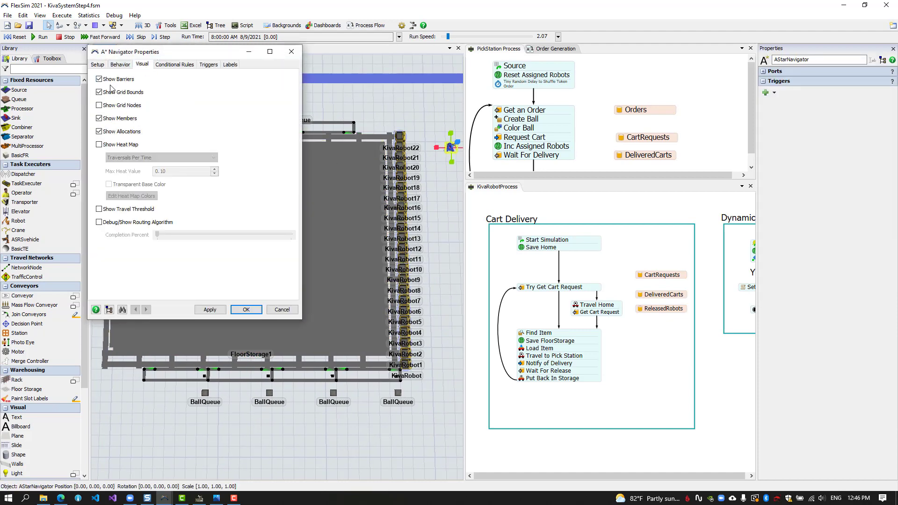
click(247, 309)
drag(170, 418, 188, 414)
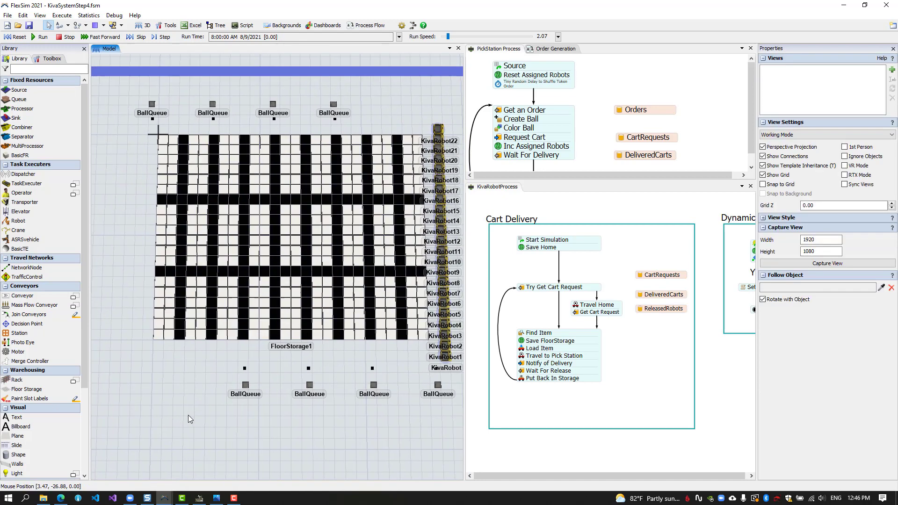
click(40, 37)
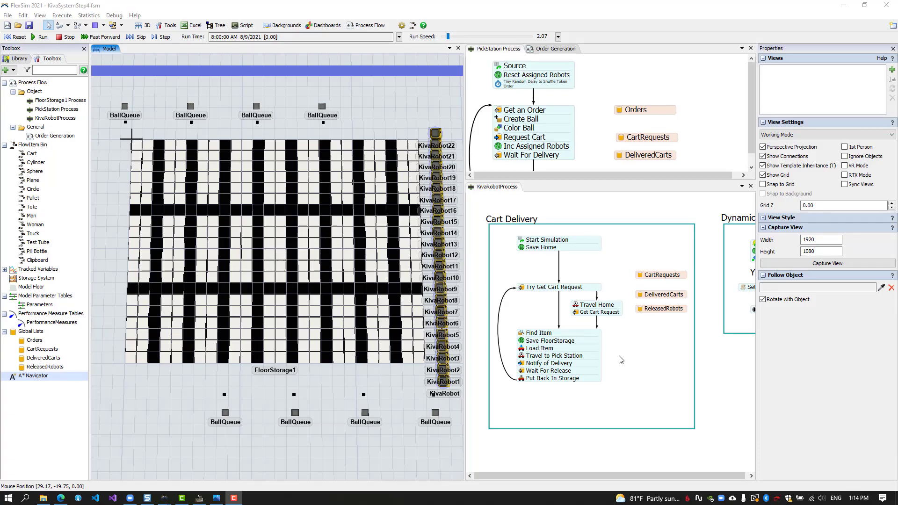
Add a Wait for Event activity beside the Cart Delivery flow and name it Wait For Floor Storage Entry.
double_click(621, 359)
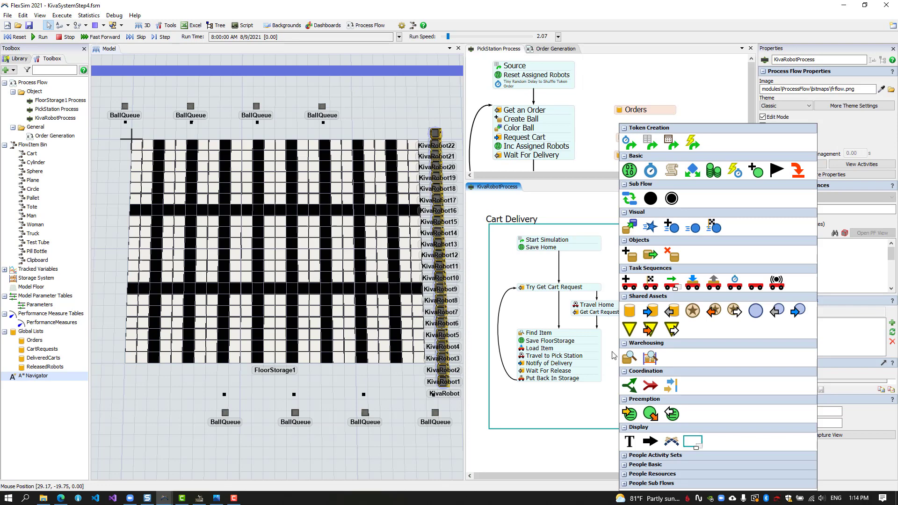
click(738, 175)
drag(671, 359, 688, 358)
double_click(661, 361)
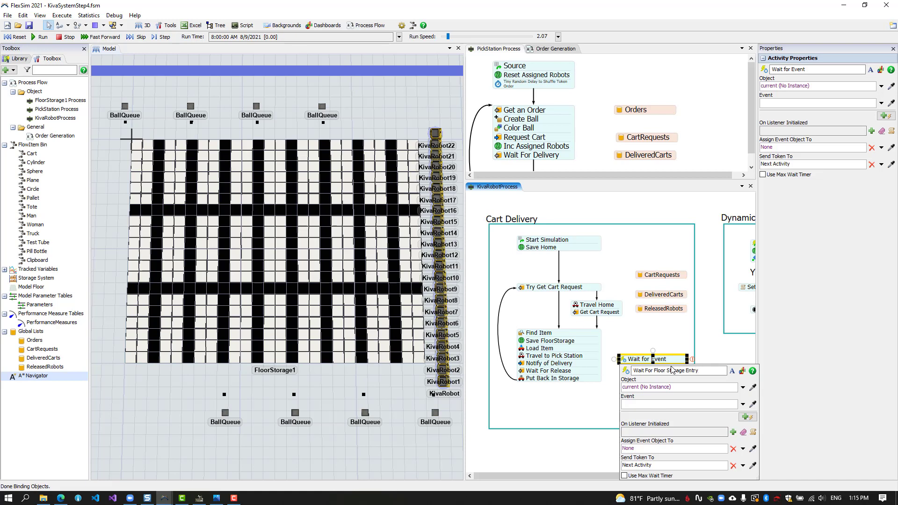
Make the Wait For Floor Storage Entry activity listen to token.FloorStorage for its On Entry event.
click(675, 387)
text(token.FloorStorage)
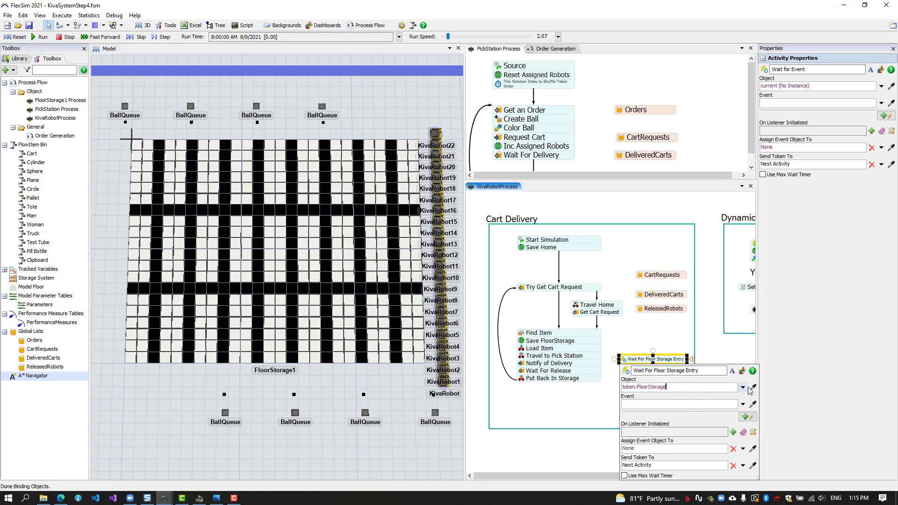
click(755, 406)
click(355, 319)
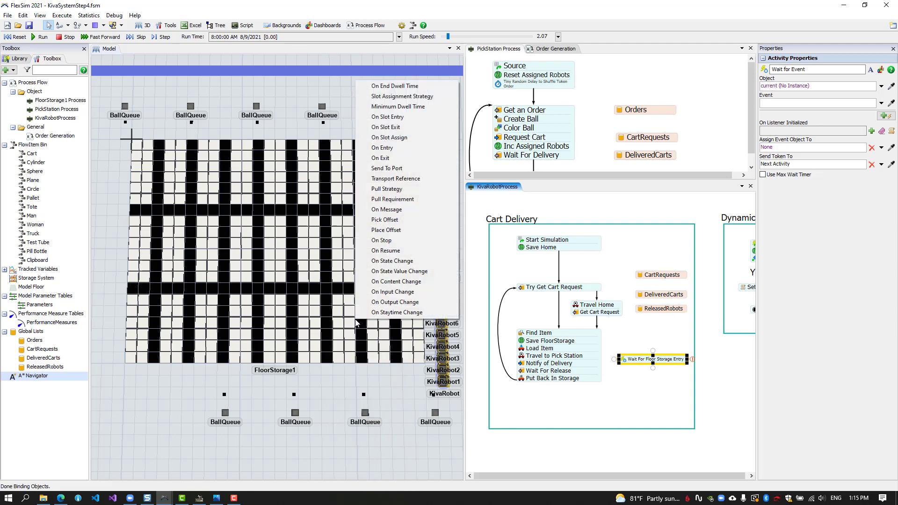
click(383, 147)
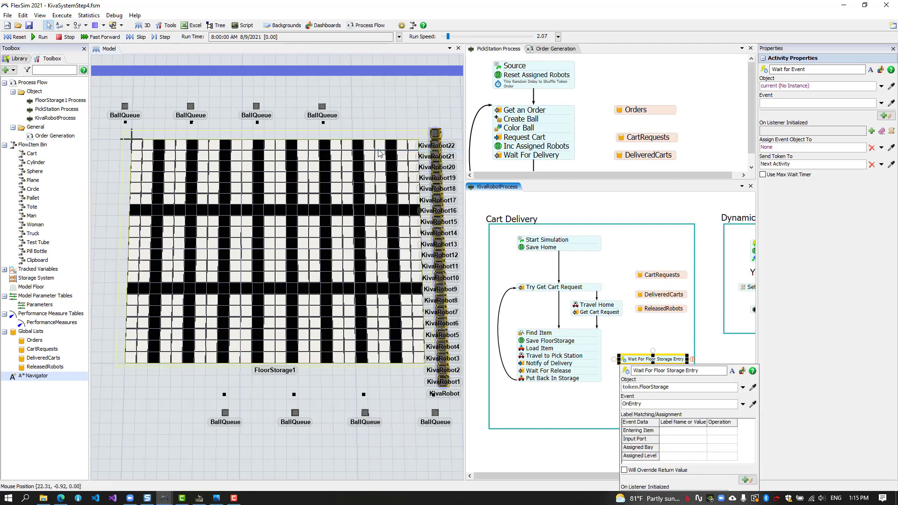
Set the label and operation for the Entering Item in the wait activity's label matching.
click(681, 430)
click(725, 431)
click(726, 432)
click(726, 447)
click(620, 337)
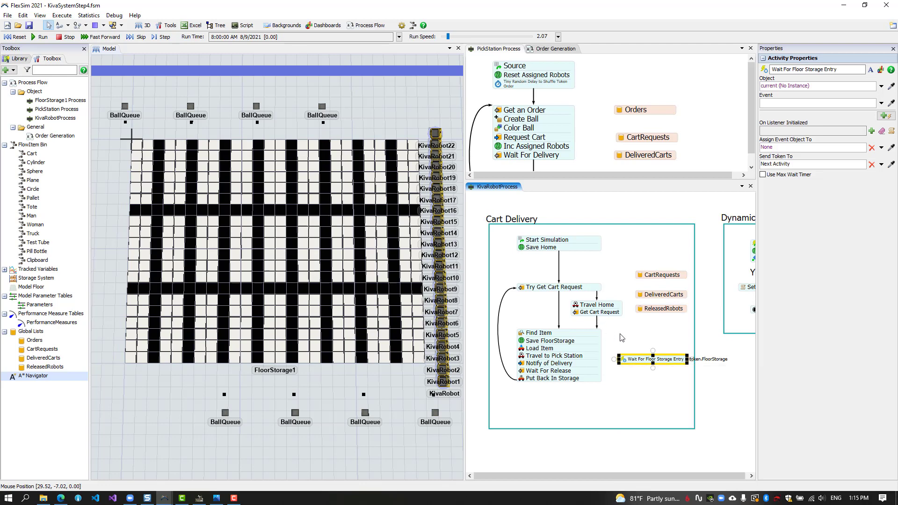
click(622, 338)
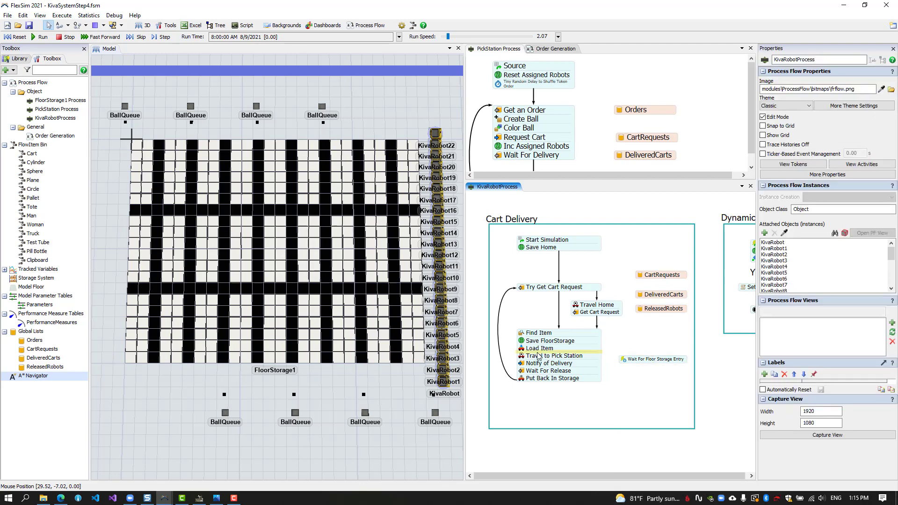
Insert a token-creating activity named Spawn Entry Listener after Load Item, with Wait For Floor Storage Entry as its destination.
double_click(538, 353)
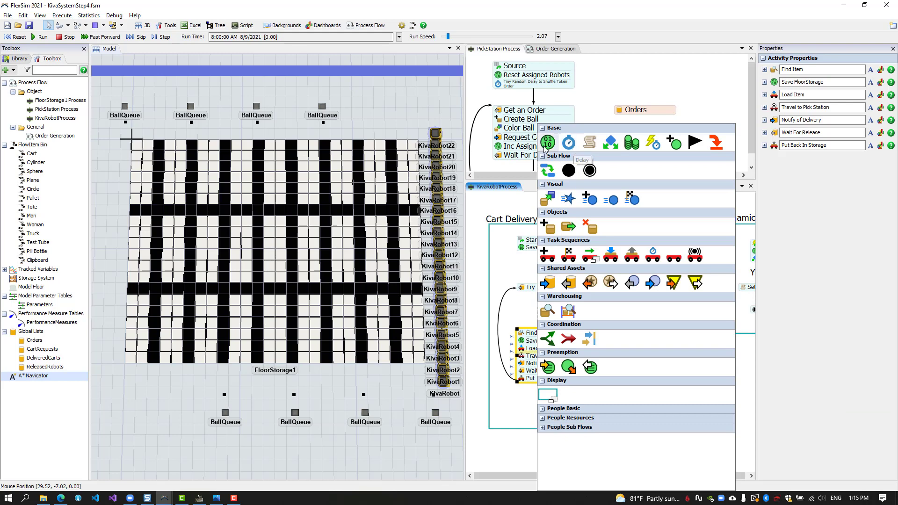
drag(660, 178, 548, 356)
double_click(542, 356)
text(Spawn Entry Listener)
key(Return)
click(524, 358)
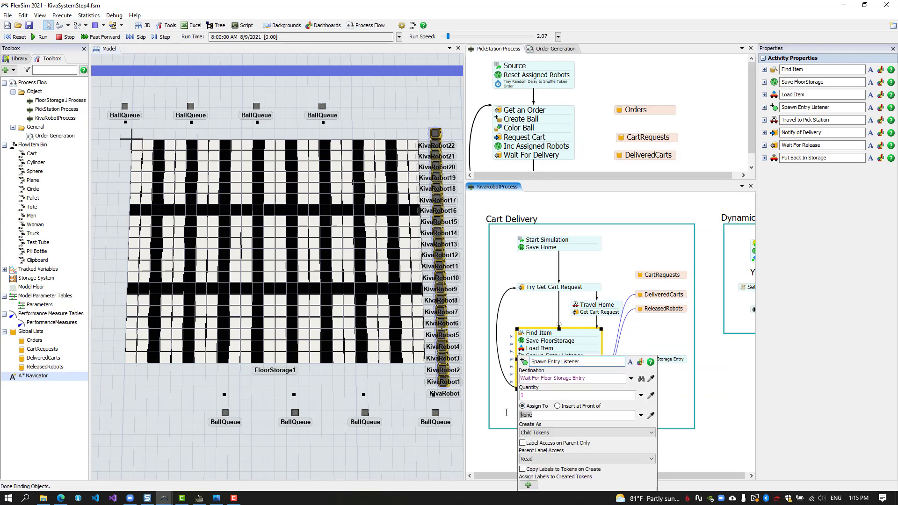
Assign the token created by Spawn Entry Listener to the label token.EntryListener.
click(640, 416)
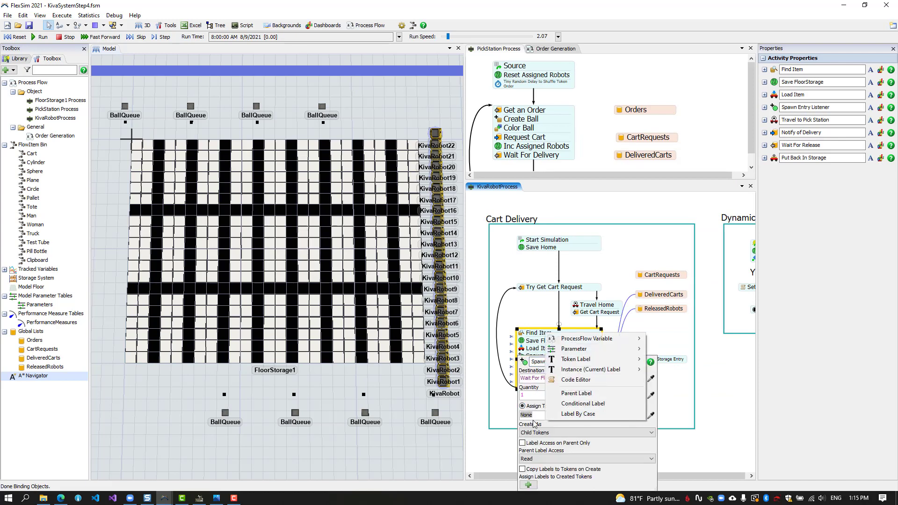
drag(537, 416, 514, 413)
text(token.EntryListener)
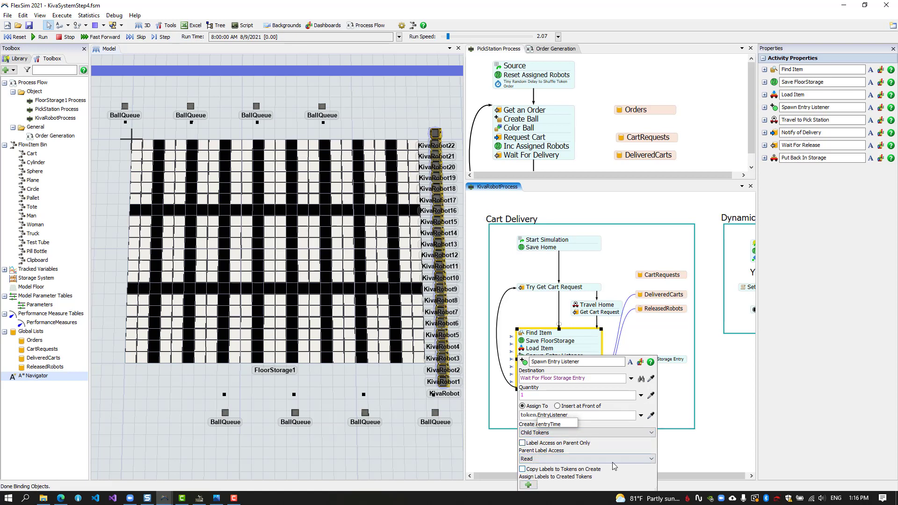
click(675, 413)
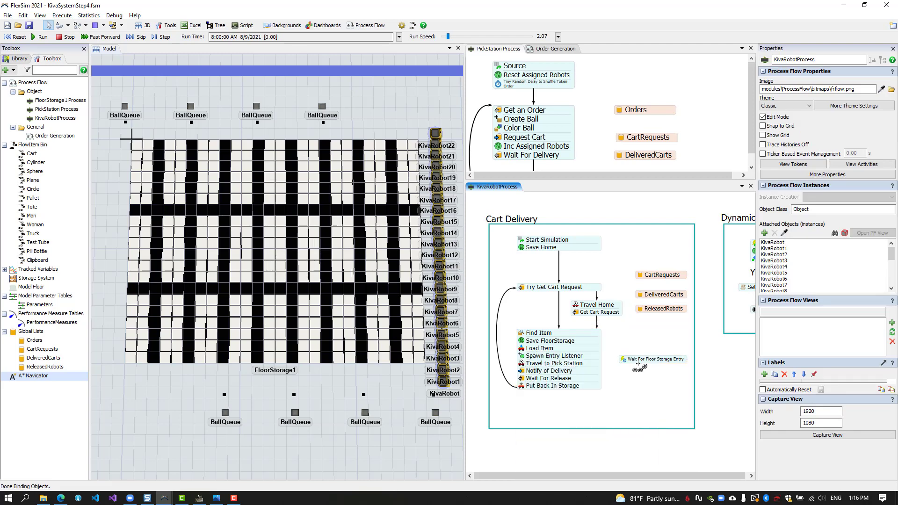
Add a Delay activity directly below Wait For Floor Storage Entry, name it Breathe, and edit its delay time.
click(627, 363)
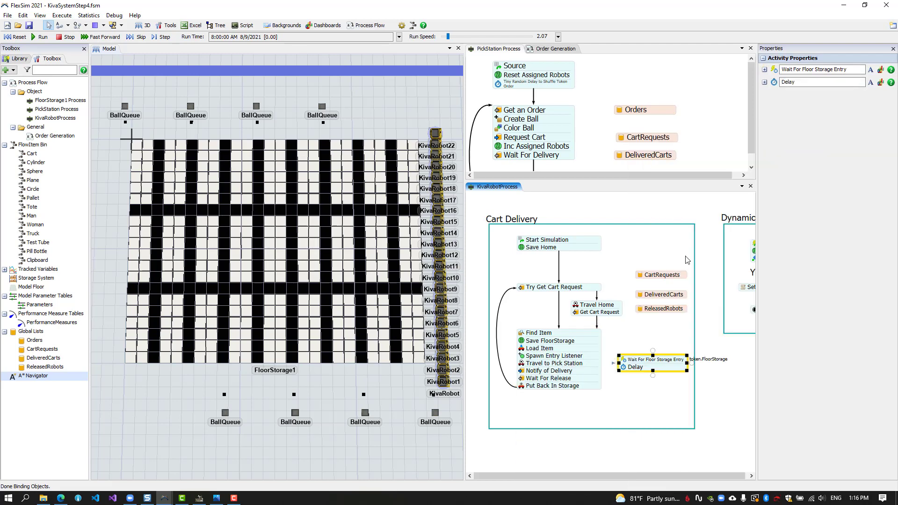
double_click(637, 370)
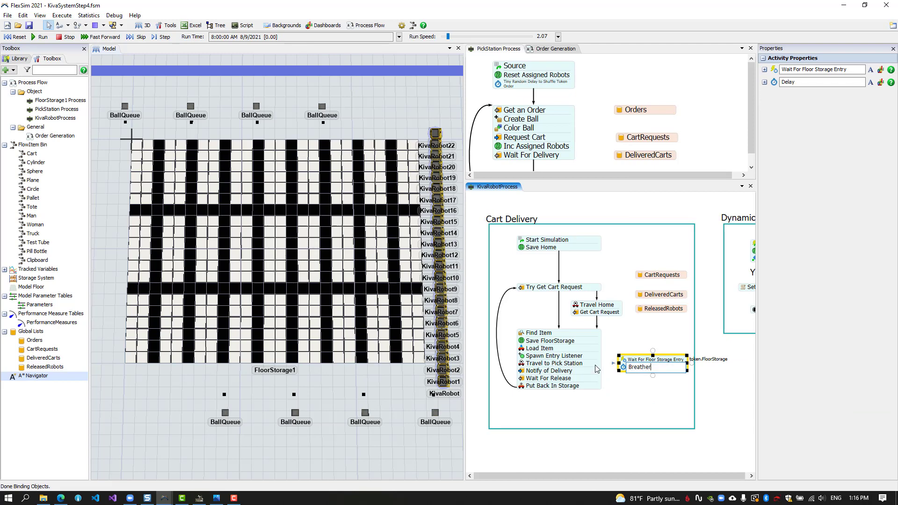
click(625, 368)
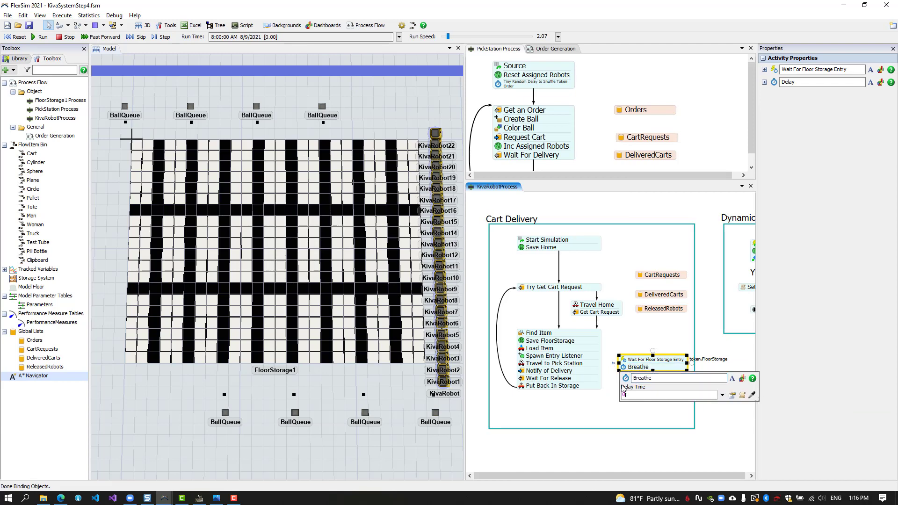
click(642, 385)
click(642, 384)
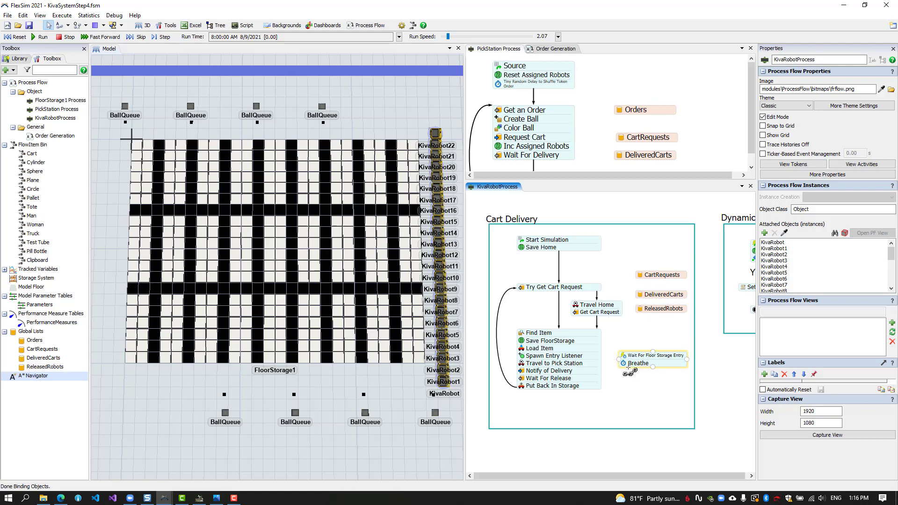
Add a Custom Code activity directly below Breathe and name it Check If Path Blocked.
click(631, 367)
click(684, 142)
double_click(644, 372)
text(Check If Path Blocked)
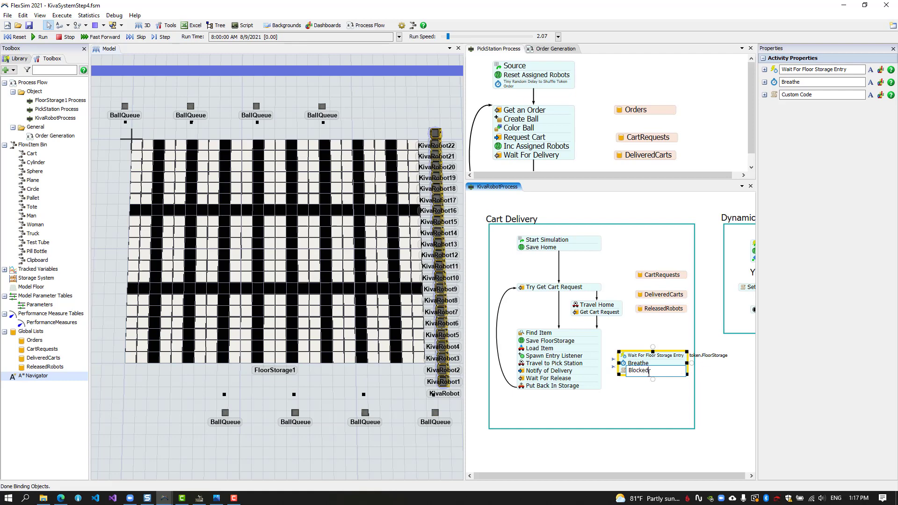
click(644, 388)
click(626, 370)
Add a code snippet to Check If Path Blocked that calls AStar.navigator.addDynamicBarrier(token.Item, 1);.
click(734, 401)
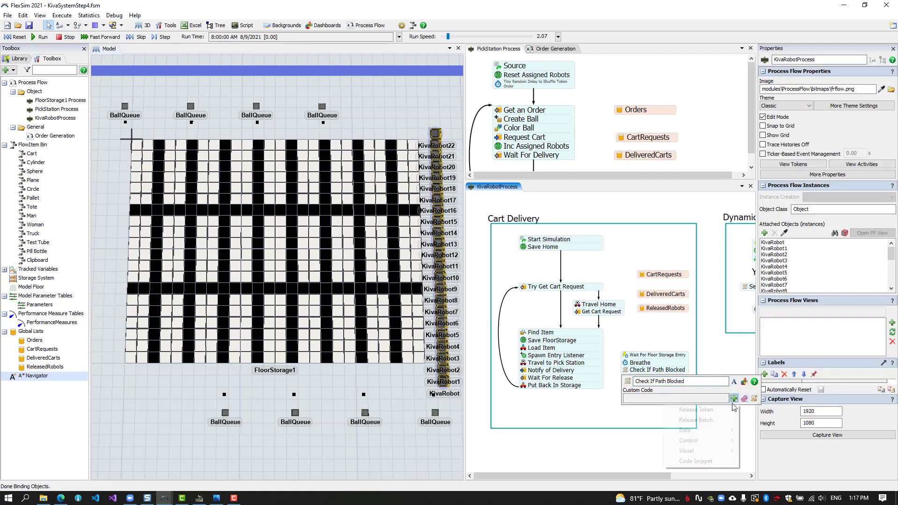
click(734, 400)
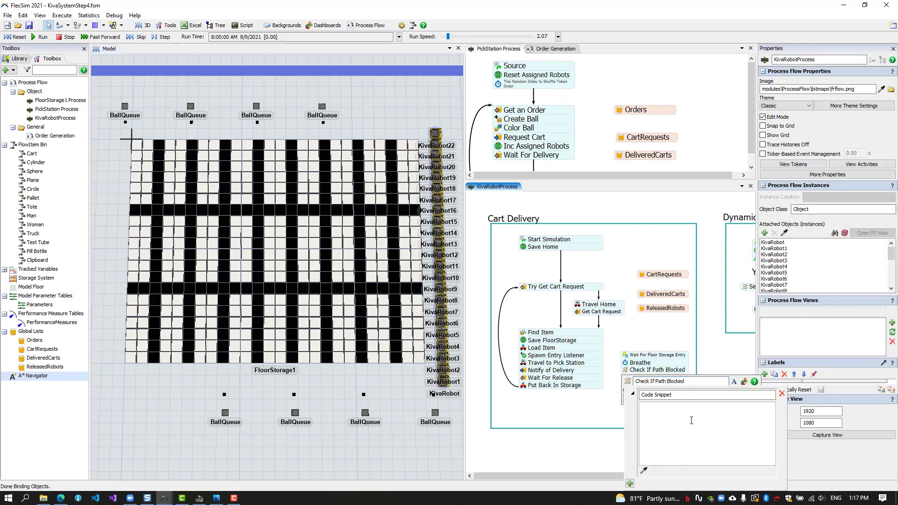
text(AStar.navig)
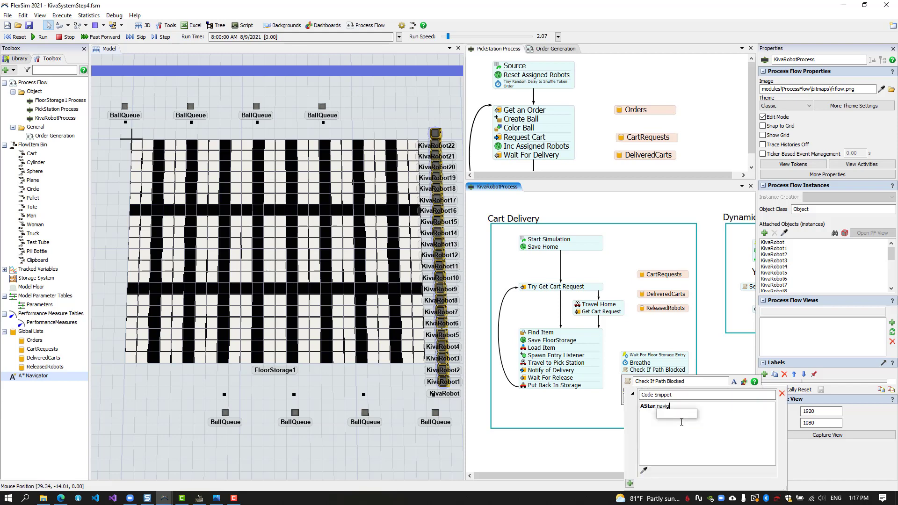
text(ator.addDynamicB)
text(arrier)
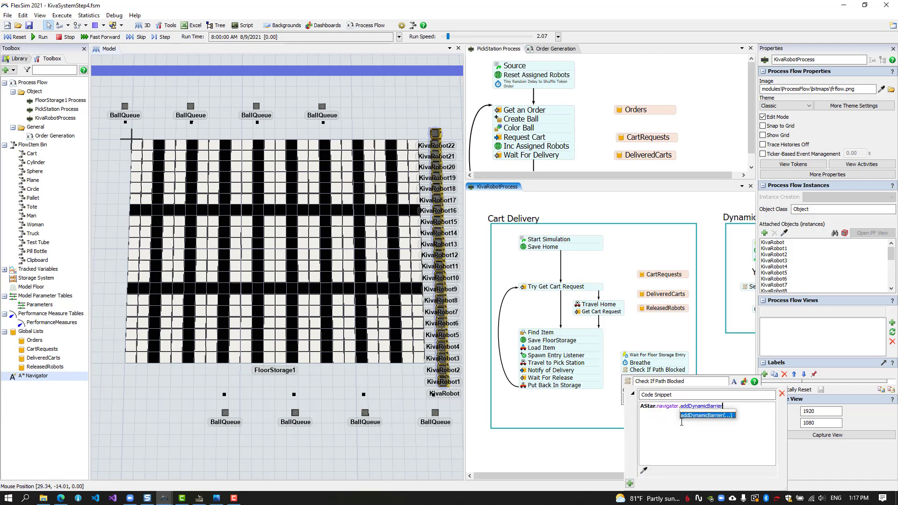
text((token.Item, 1);)
key(Return)
Add a snippet line setting token.IsPathBlocked to AStar.Traveler(current).travelPath.isBlocked().
text(token.)
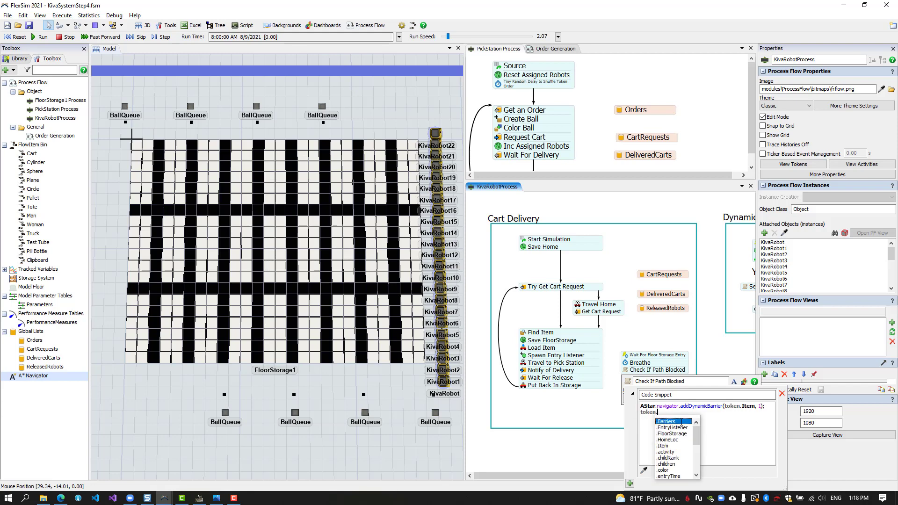
text(IsPathBlocked = AStar.Traveler(cur)
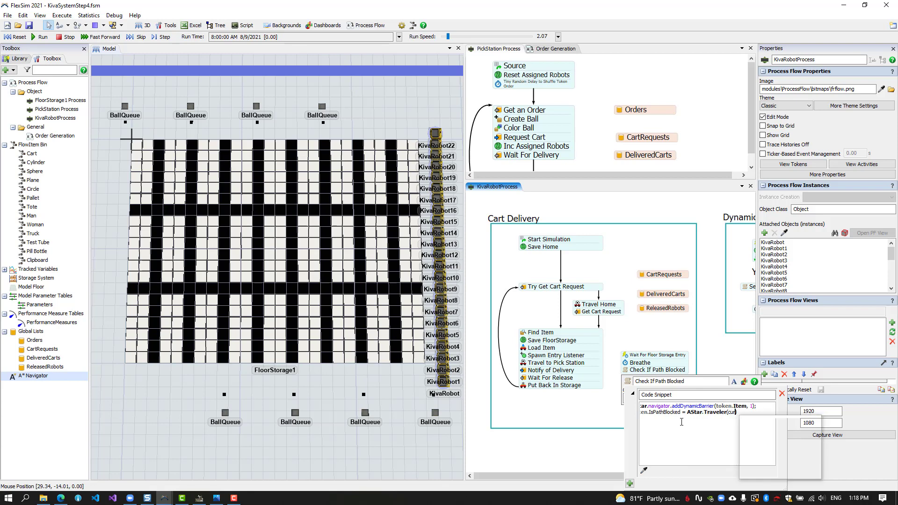
text(rent).travelPath.isBlocked;)
key(Return)
Store the added dynamic barrier in a variable named barrier and end the snippet with AStar.navigator.removeDynamicBarrier(barrier);.
text(ASt)
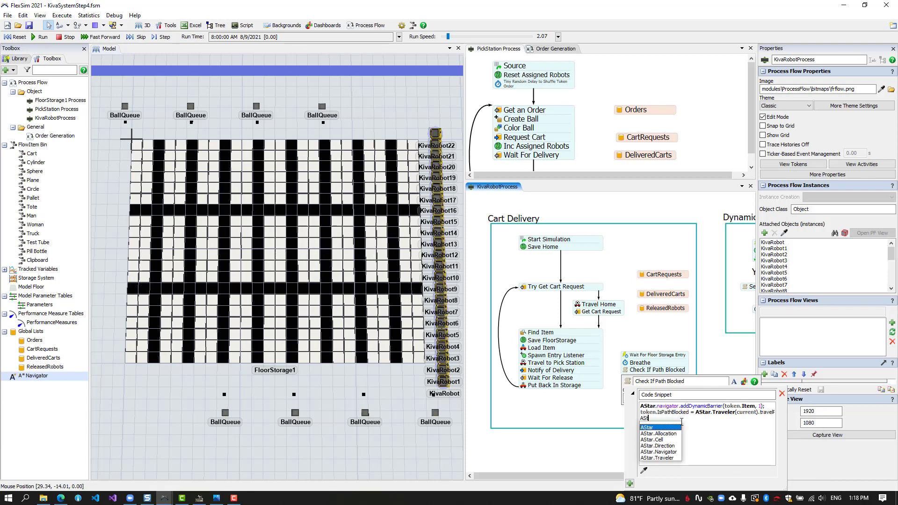
text(ar.navigator.removeDynamicBarrier()
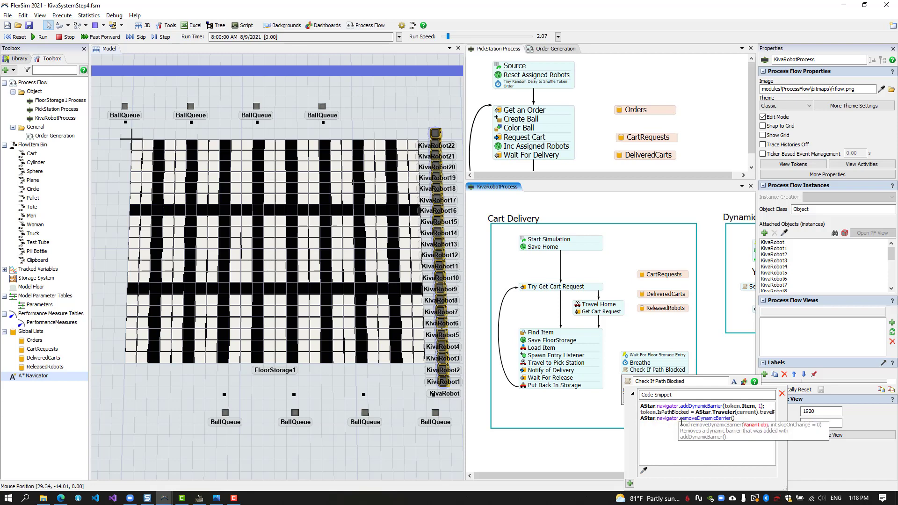
text(token.)
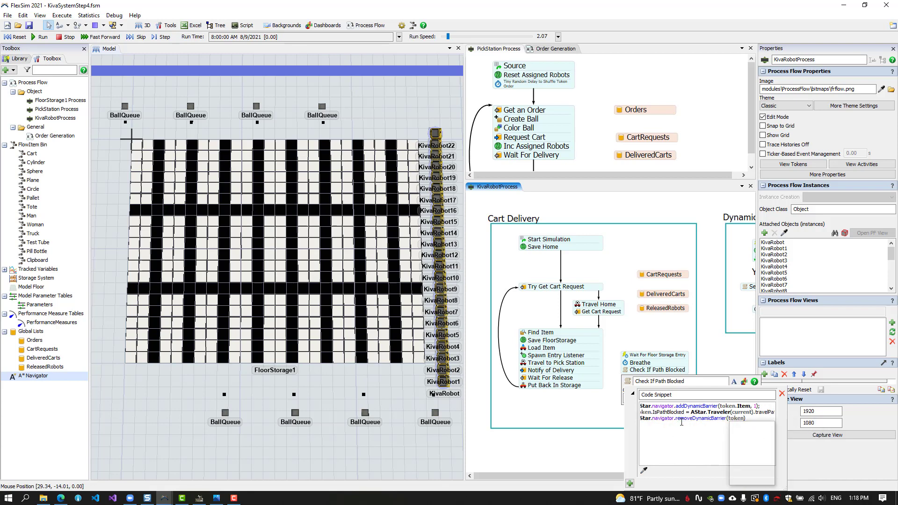
drag(751, 406, 651, 408)
key(Home)
text(var parrier = )
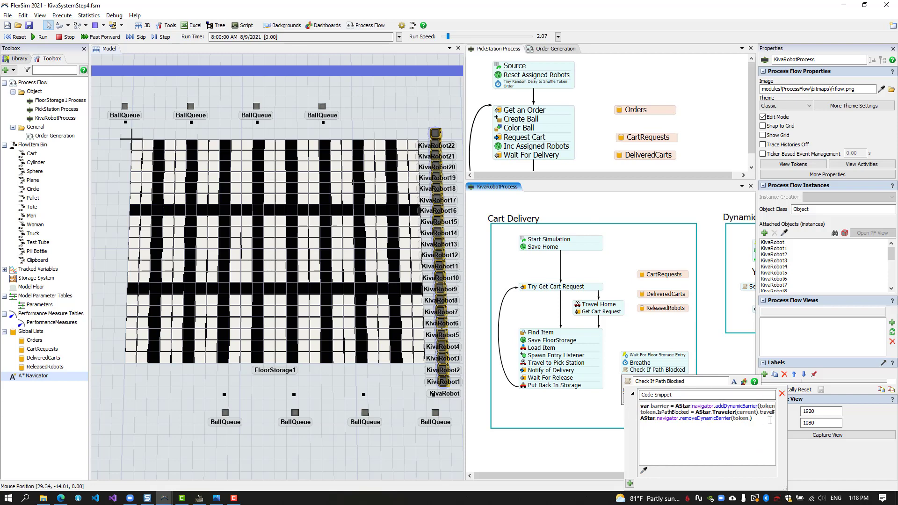
text(barrier)
key(ctrl+a)
click(659, 405)
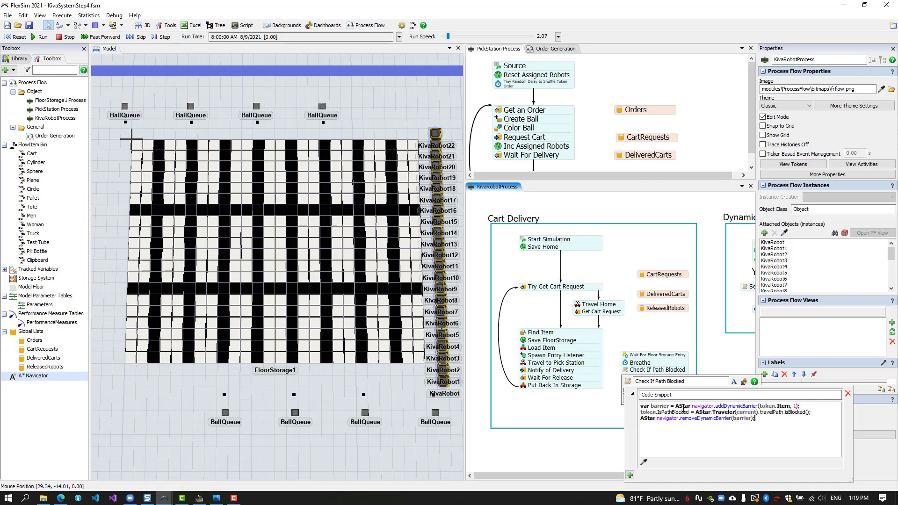
click(663, 335)
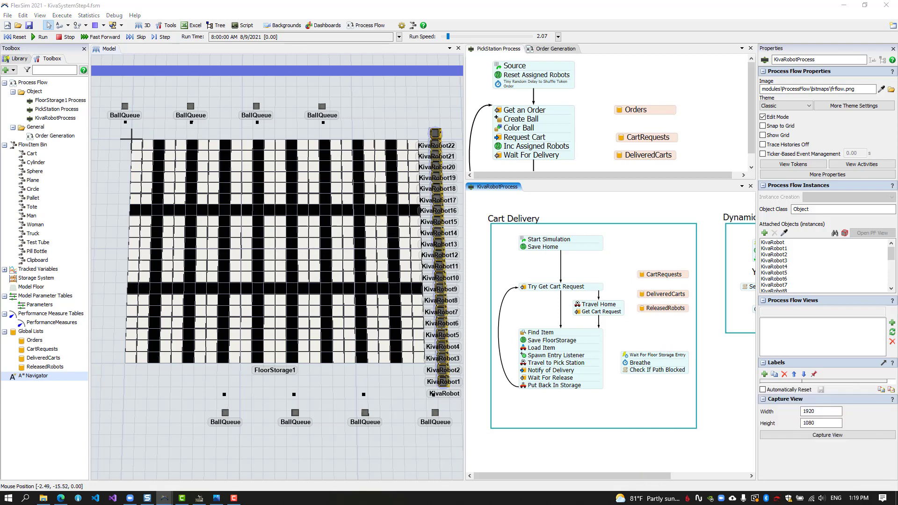
Add a Decide activity directly below Check If Path Blocked and name it Blocked?
click(644, 376)
click(716, 141)
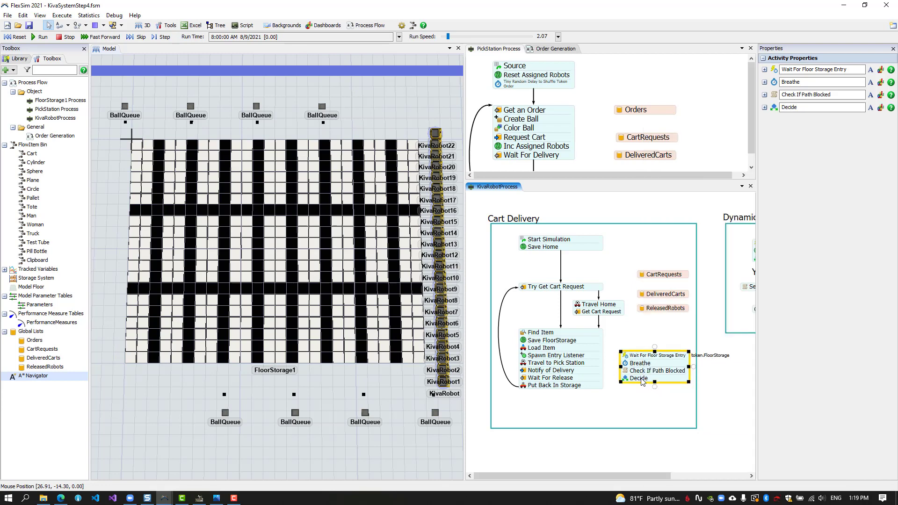
double_click(640, 378)
text(Blockee)
Make Blocked? a conditional decide on token.IsPathBlocked, sending tokens to 1 when true and 2 when false.
click(744, 405)
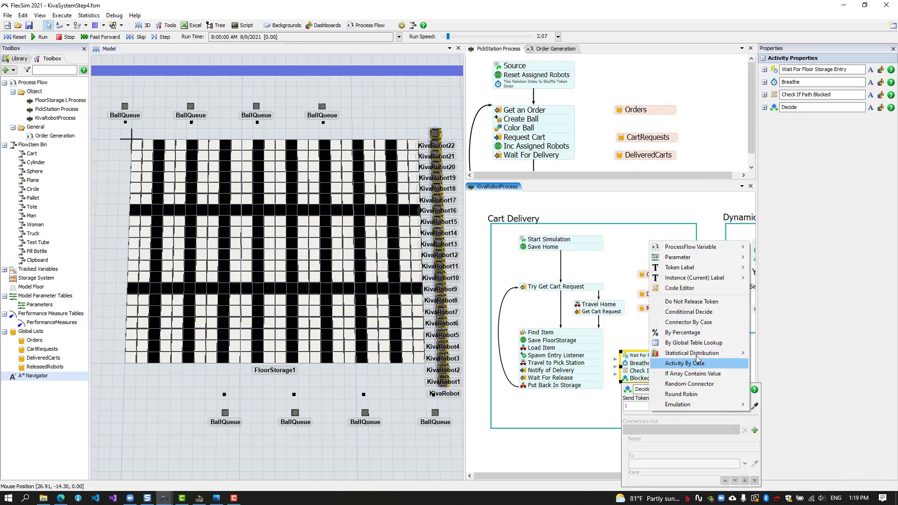
click(700, 309)
text(token.IsPathBlocked)
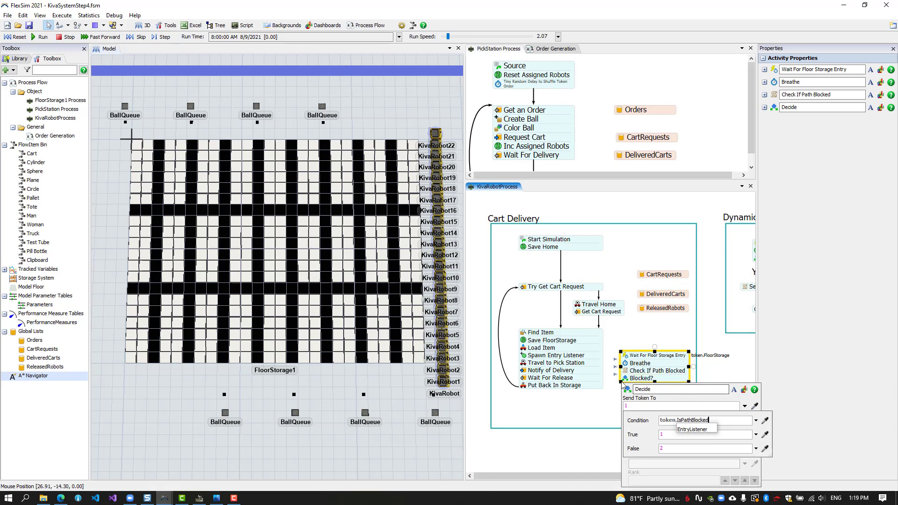
Create a Delay activity connected from Blocked? and name it Wait Till Next Node Arrival.
drag(609, 395, 623, 382)
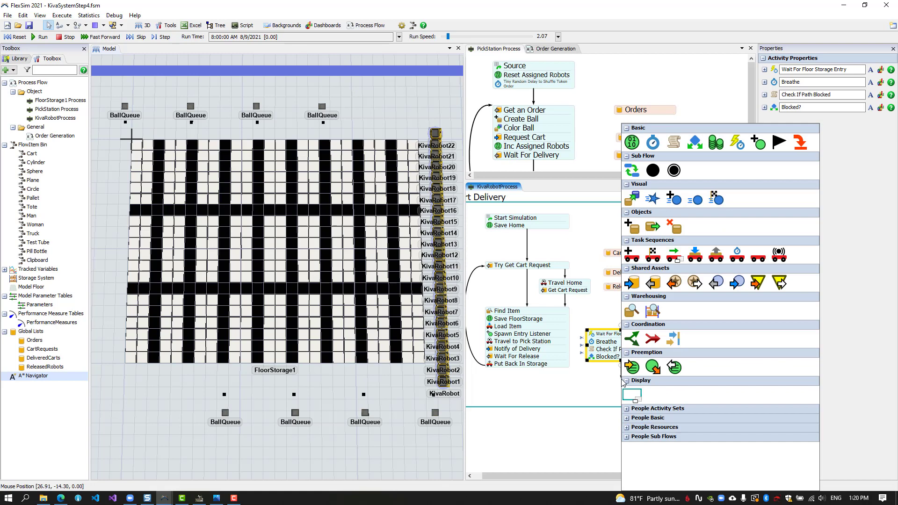
click(653, 143)
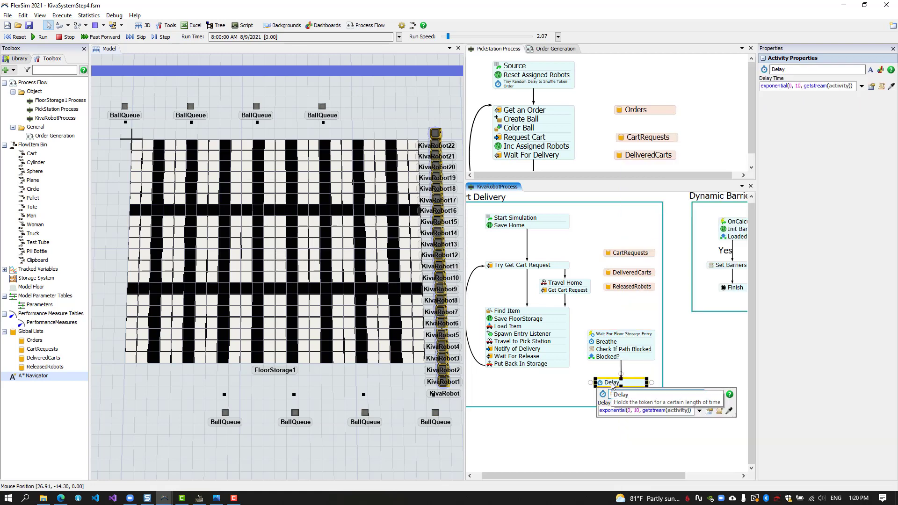
text(Wait Till Next Node Arrival)
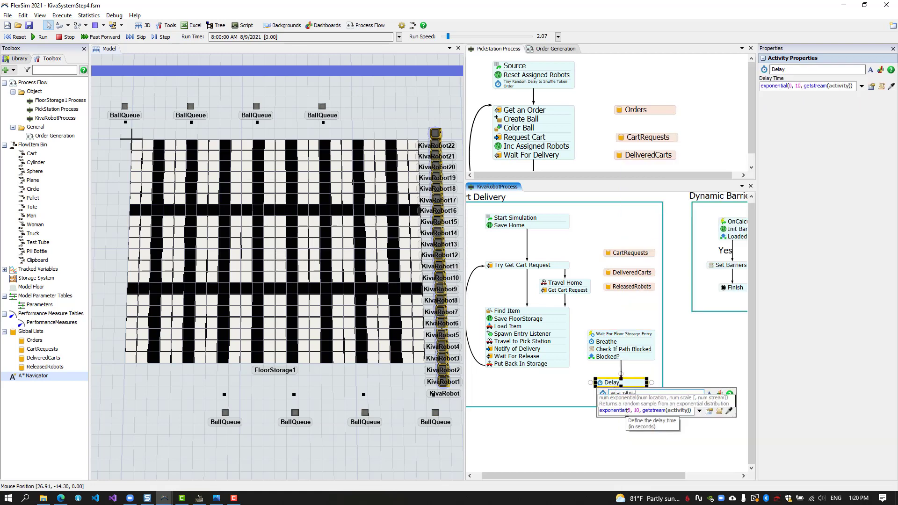
Replace the code of Wait Till Next Node Arrival's delay time with the declaration AStar.Traveler traveler = AStar.Traveler(current);.
click(719, 410)
drag(250, 48, 512, 143)
drag(346, 269, 326, 196)
key(BackSpace)
text(AStar.T)
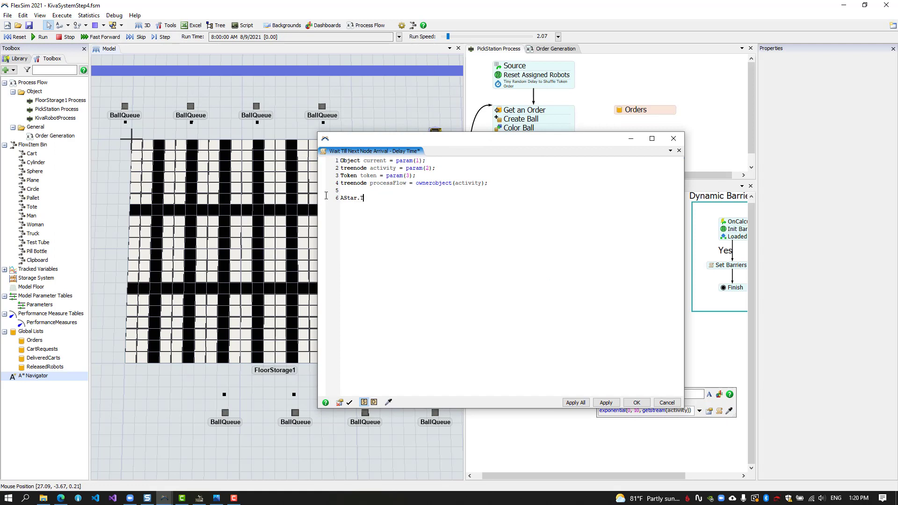
text(raveler traveler = AStar.)
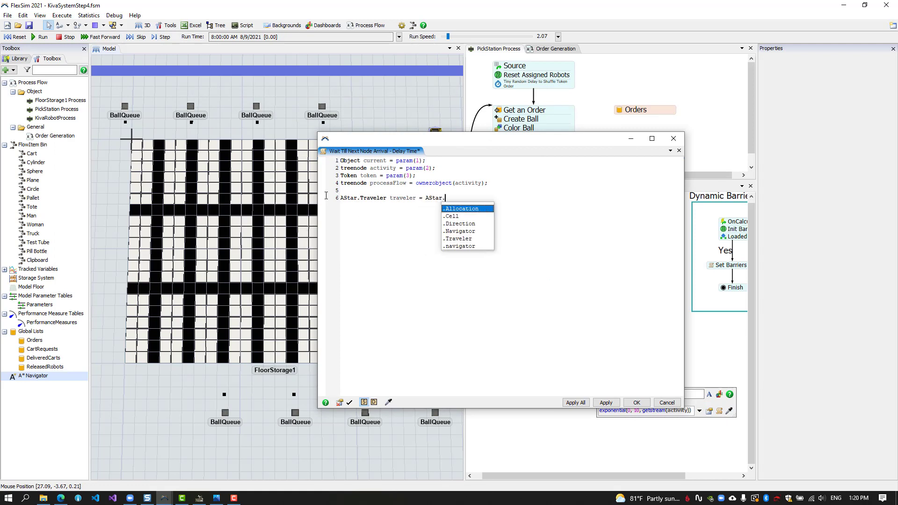
text(Traveler(current);)
key(Return)
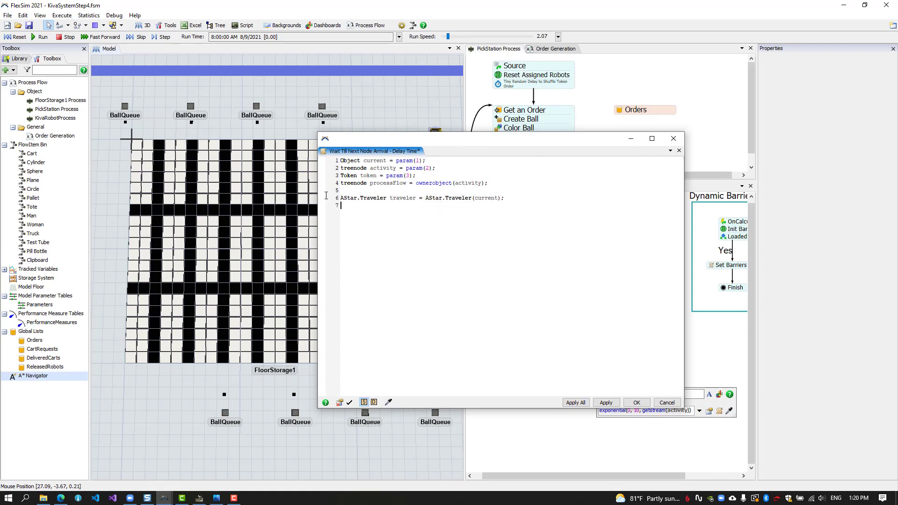
Loop over traveler.travelPath and, when a node's arrivalTime is >= time(), return its arrivalTime - time(); end with return 0.0.
text(for (int i = 1; i <= traveler.travelPath.length; i++) {     if (traveler.tra)
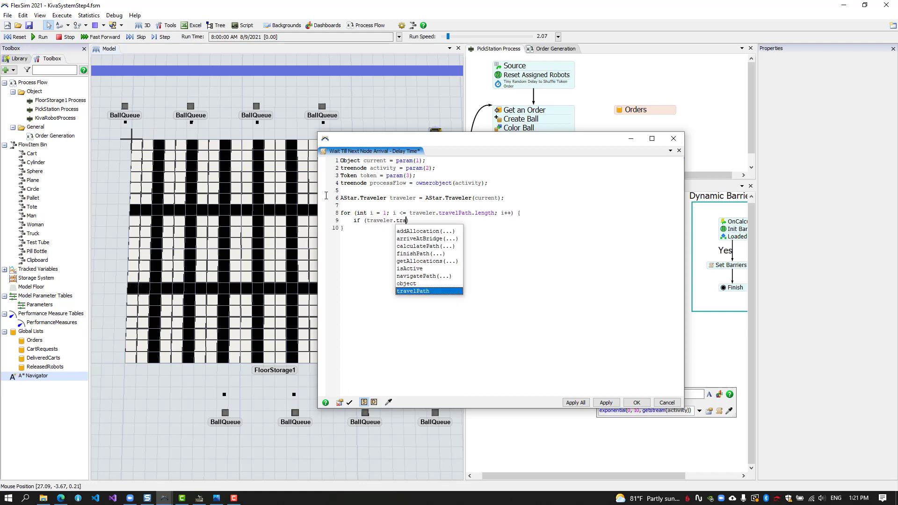
text(velPath[i].arrivalTime >= time())         )
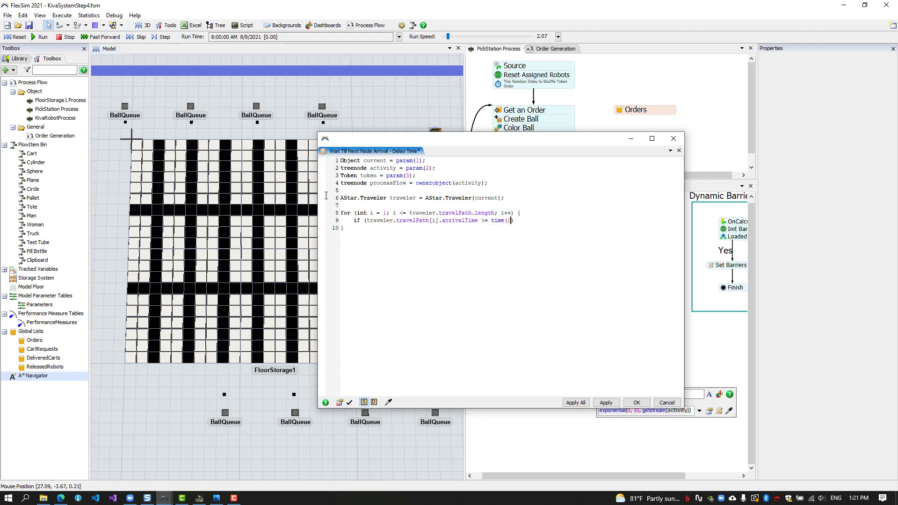
text(return)
drag(478, 220, 371, 222)
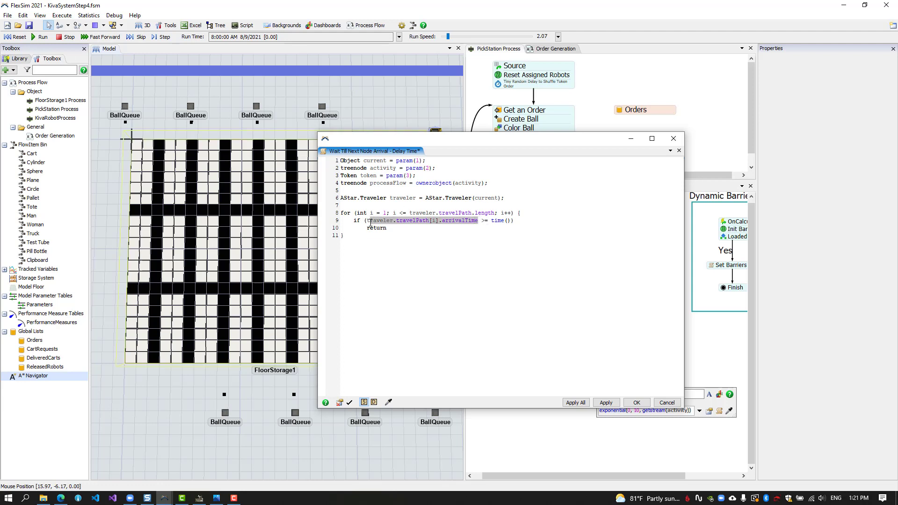
key(ctrl+c)
click(426, 229)
key(ctrl+v)
text(- time())
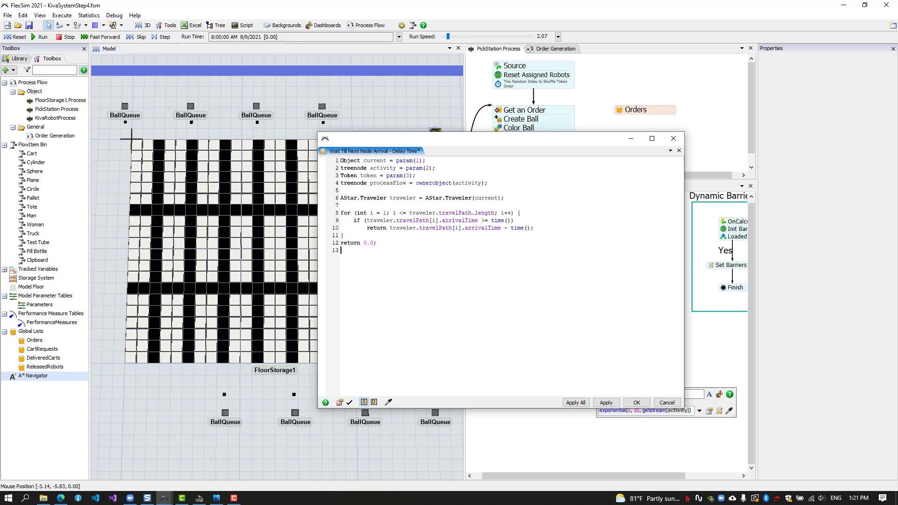
Insert a check before the loop that returns 0 if traveler.isBlocked, and apply the delay time code.
text((traveler.isBlocked))
key(Return)
text(return 0;)
key(Return)
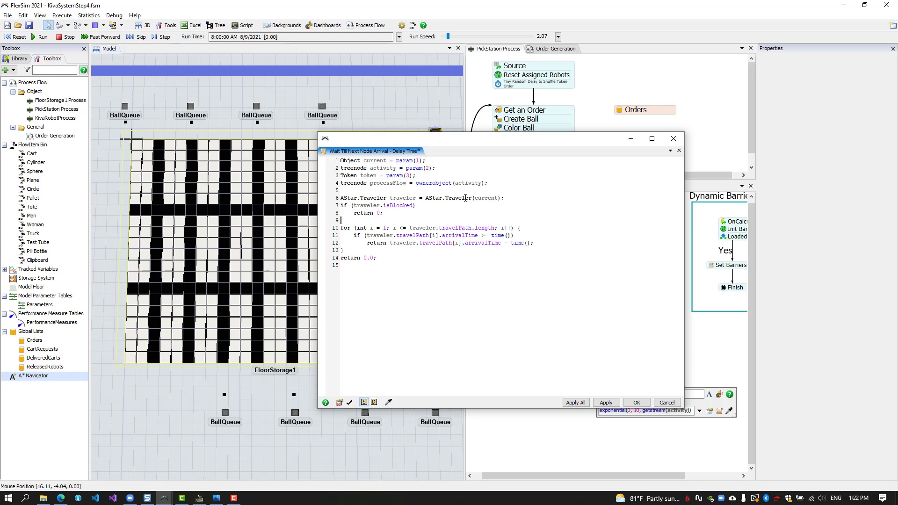
click(607, 404)
click(642, 405)
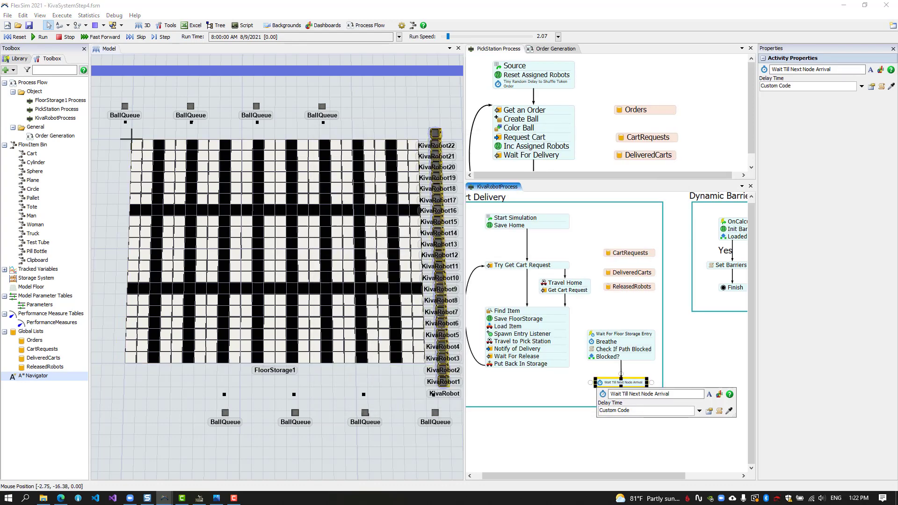
Add a Custom Code activity directly after Wait Till Next Node Arrival and name it Preempt.
click(615, 394)
double_click(616, 392)
click(666, 143)
mouse_move(595, 387)
mouse_down()
mouse_move(586, 386)
mouse_move(606, 393)
mouse_up()
double_click(606, 393)
text(Preempt)
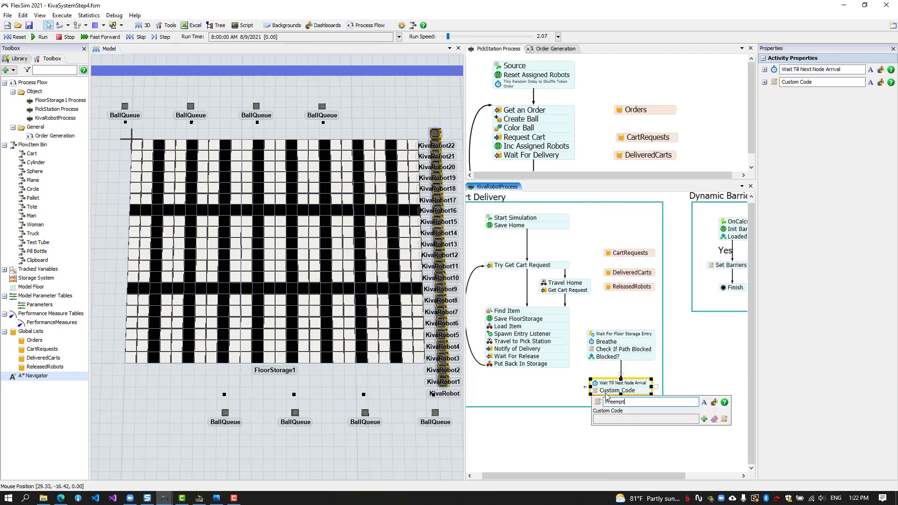
Add a code snippet to Preempt that declares te as current and creates TaskSequence ts with te.activeTaskSequence.priority + 1 and PREEMPT_ONLY.
click(704, 419)
click(659, 483)
text(TaskExecuter te = current;TaskSe)
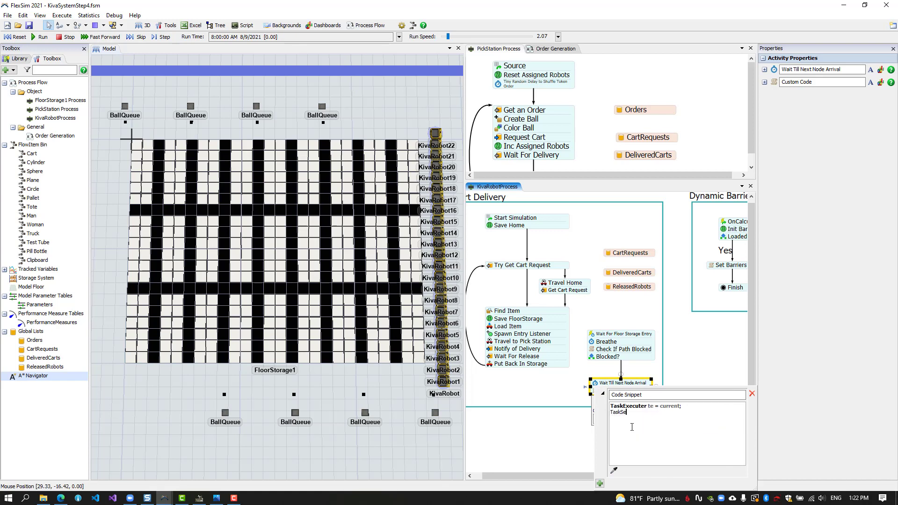
text(quence ts = TaskSequence.create(te, te.)
text(activeTaskSequence.priority + 1)
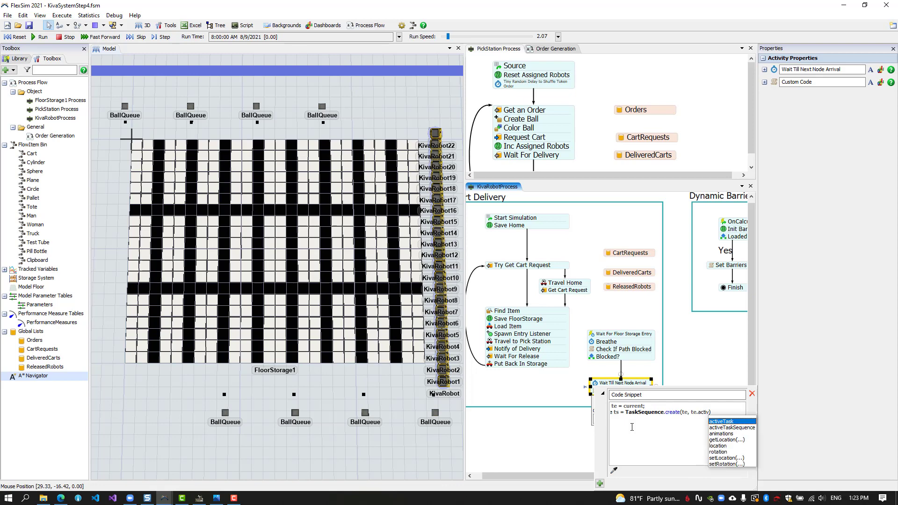
text(, PREEMPT_ONLY)
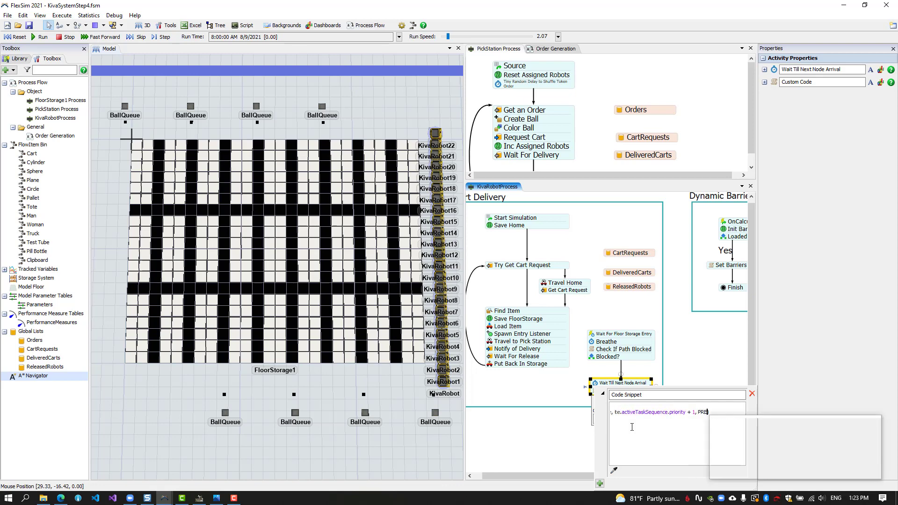
drag(755, 488, 885, 483)
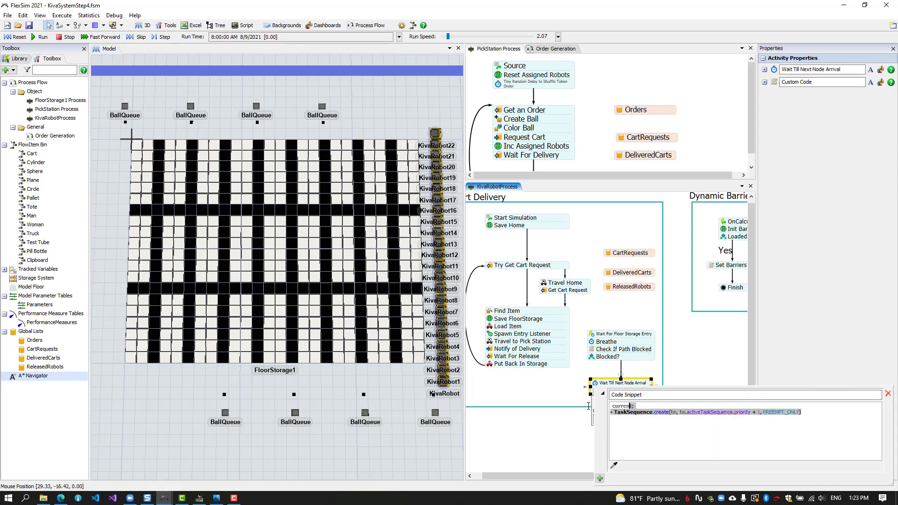
Complete the Preempt snippet with ts.addTask(TASKTYPE_BREAK, 0, te.activeTaskSequence); and ts.dispatch();, and apply it.
key(Return)
text(ts.)
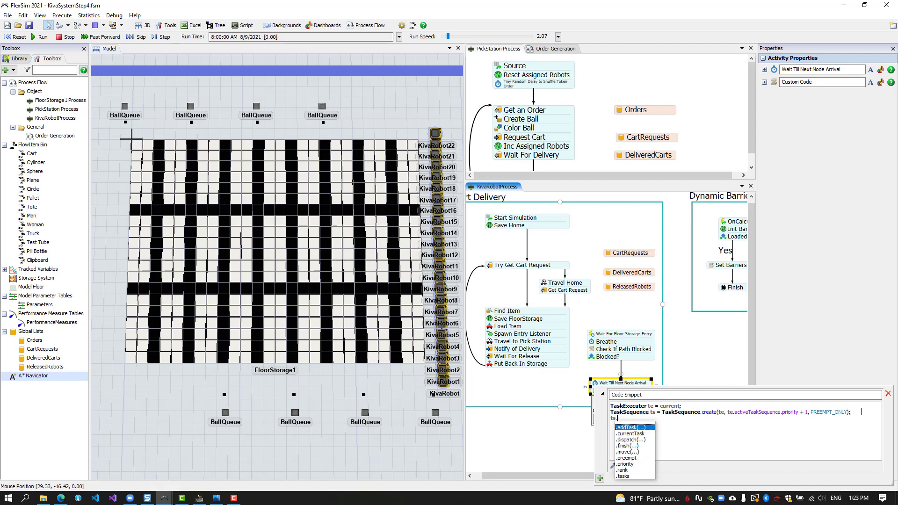
text(addTask(TASKTYPE_BREAK, 0, t)
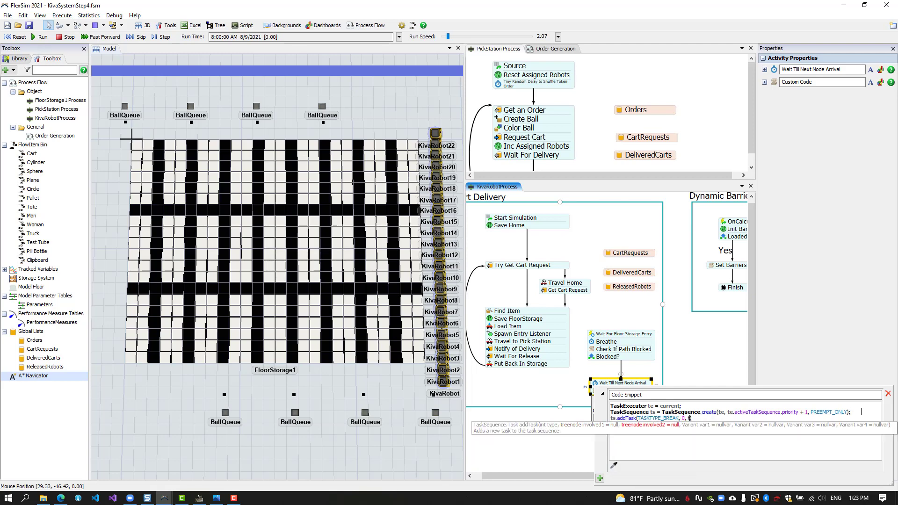
text(e.activeTaskSequence); )
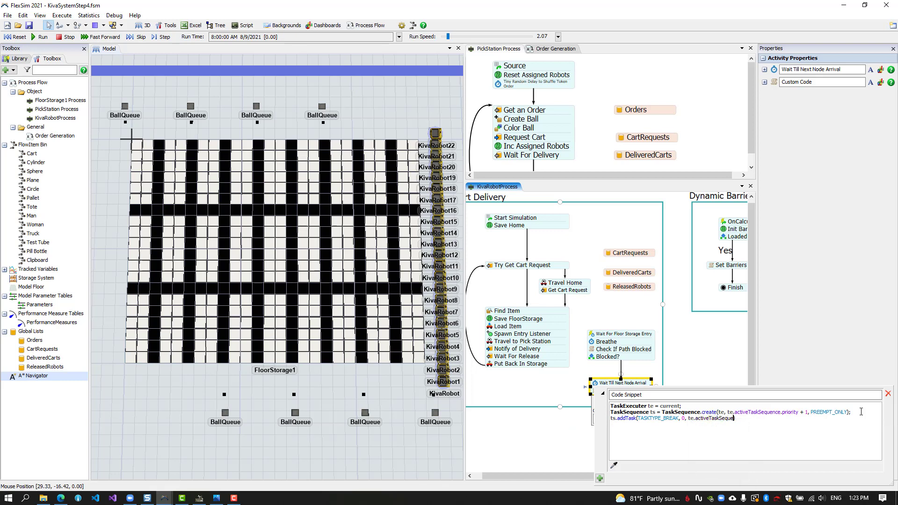
text(ts.dis)
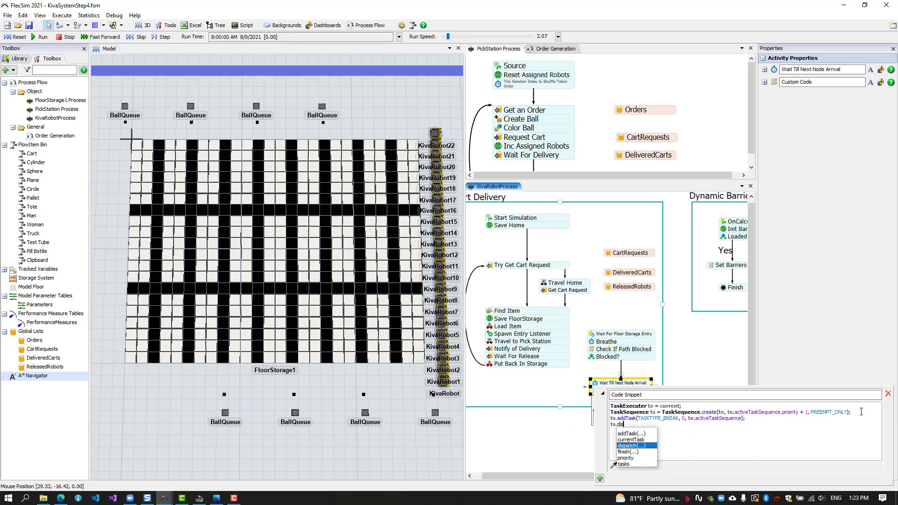
key(Return)
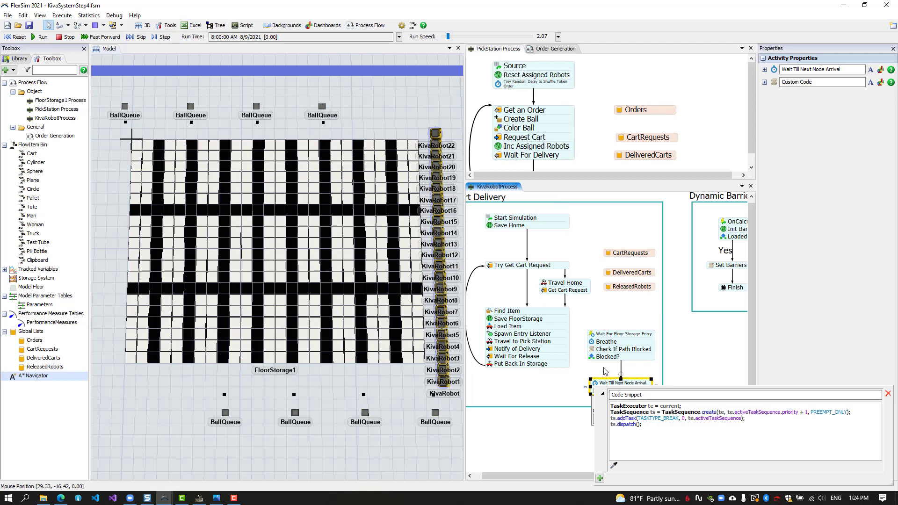
click(640, 370)
Name the connector from Blocked? to Wait Till Next Node Arrival as Yes.
double_click(622, 369)
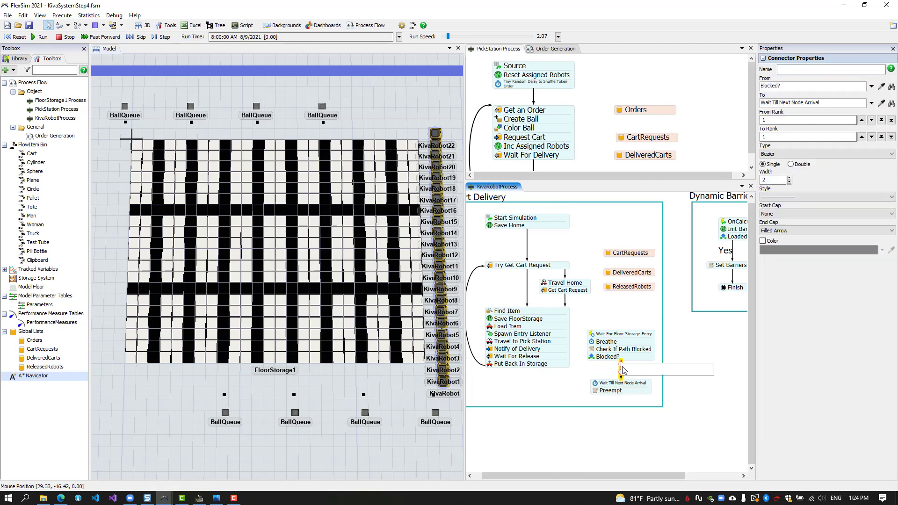
text(Yes)
key(Return)
Connect Blocked? back to Wait For Floor Storage Entry and name that connector No.
click(655, 358)
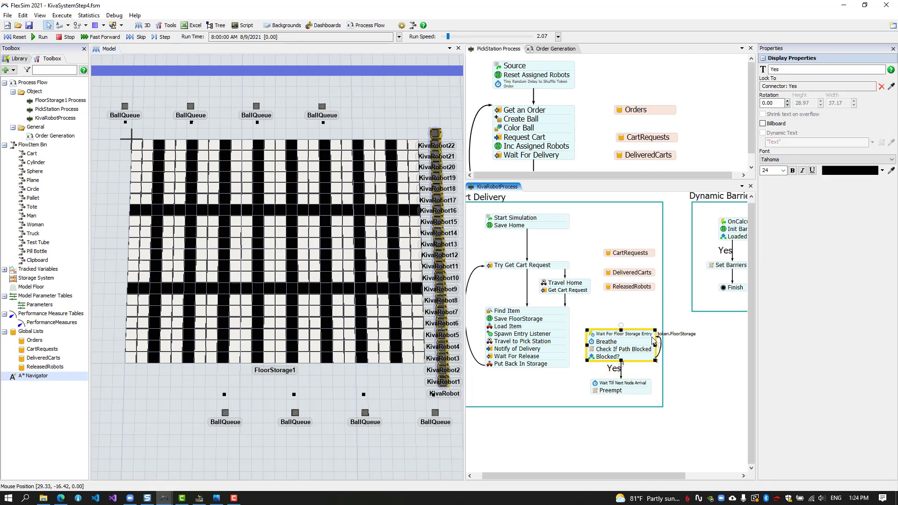
double_click(660, 350)
text(No)
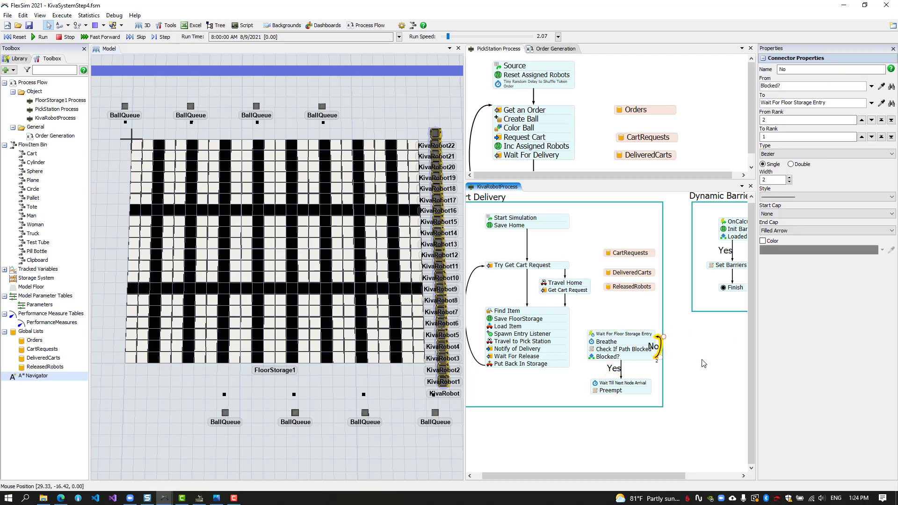
key(Return)
click(663, 366)
Connect Preempt back to Wait For Floor Storage Entry, widening the Cart Delivery container and repositioning the listener blocks to fit.
drag(662, 305, 678, 307)
drag(590, 391, 618, 370)
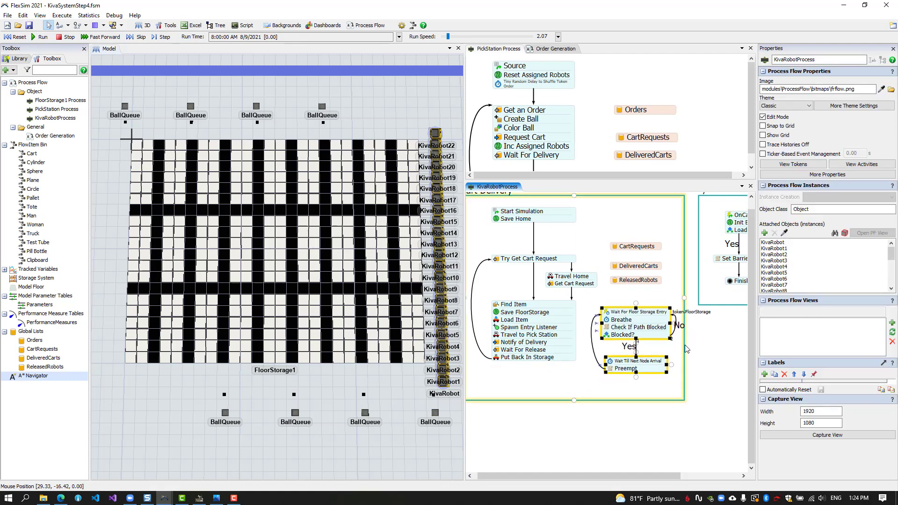
click(685, 329)
drag(684, 297, 688, 298)
drag(622, 329, 625, 333)
drag(623, 364, 623, 373)
drag(666, 373, 674, 373)
click(568, 365)
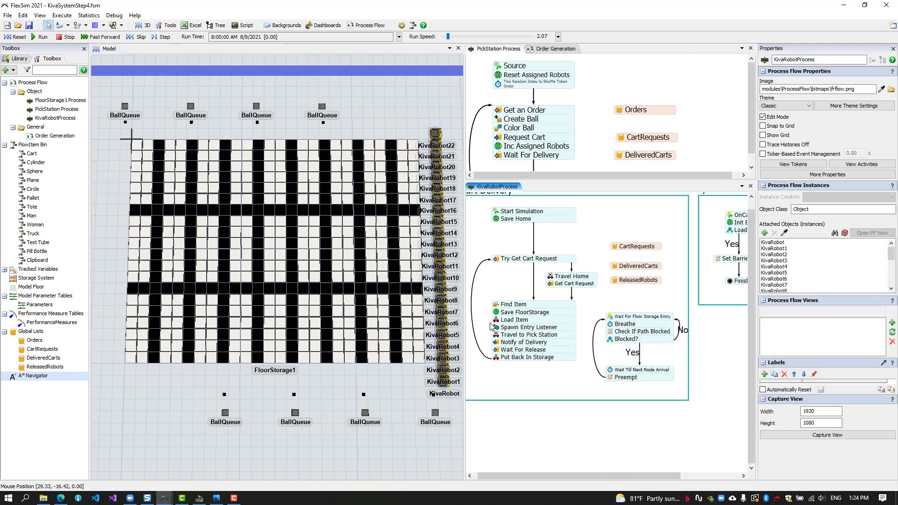
Insert a Custom Code activity after Travel to Pick Station and name it Kill Entry Listener.
click(507, 339)
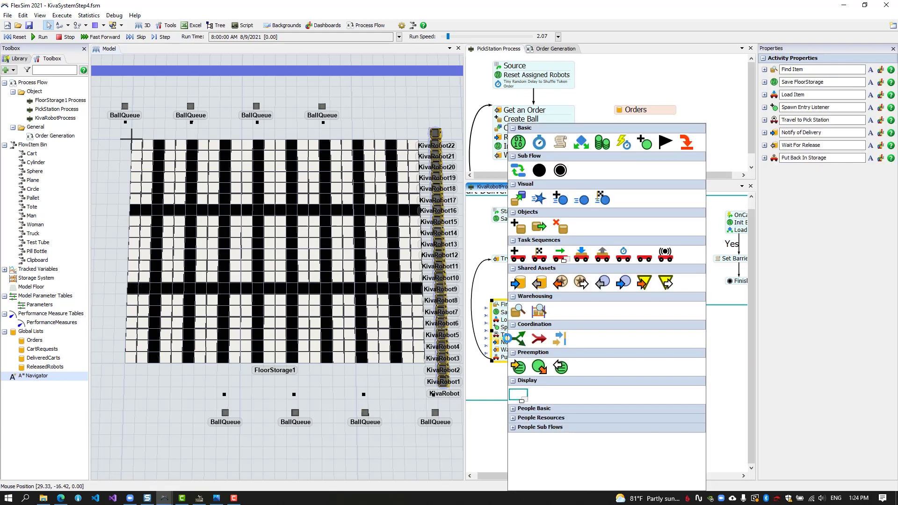
click(565, 144)
double_click(511, 343)
text(Ki)
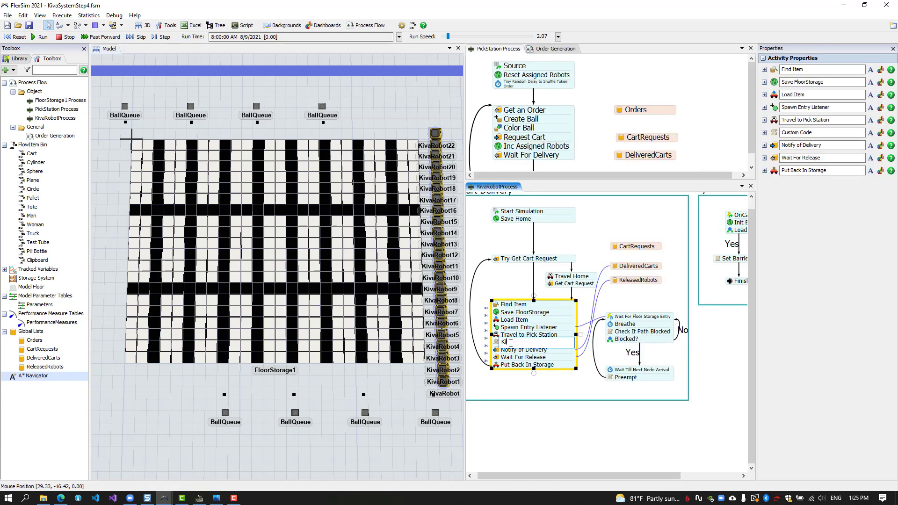
click(513, 376)
Make Kill Entry Listener release the token token.EntryListener to the destination getactivity(processFlow, "Done").
click(496, 343)
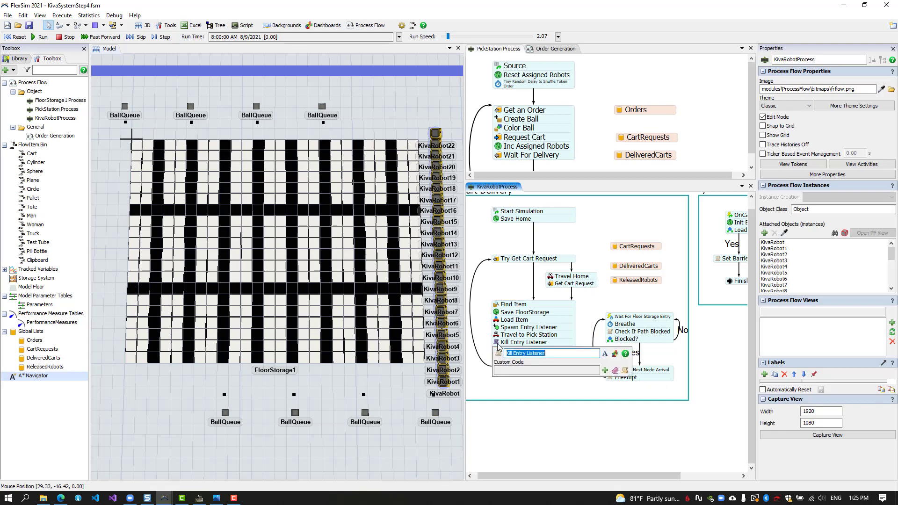
click(604, 370)
click(567, 382)
text(.EntryListener)
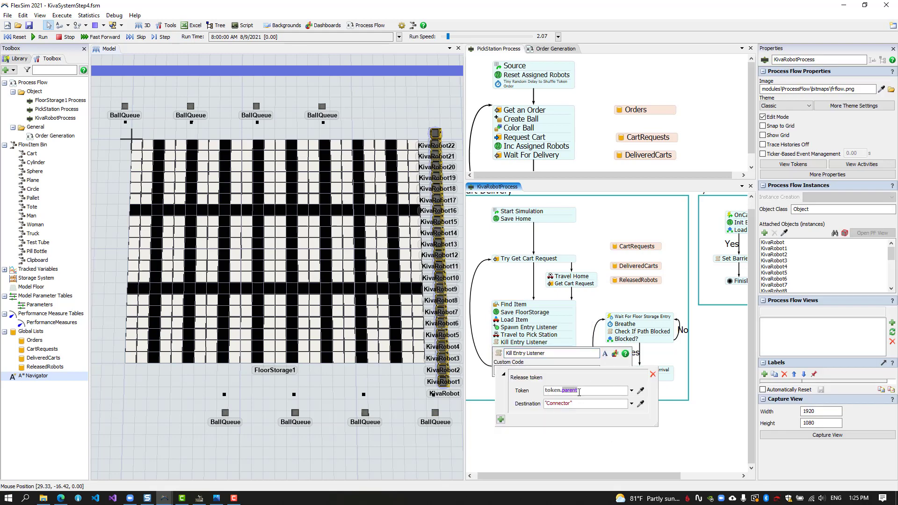
click(558, 407)
click(631, 403)
click(603, 423)
text(Finish)
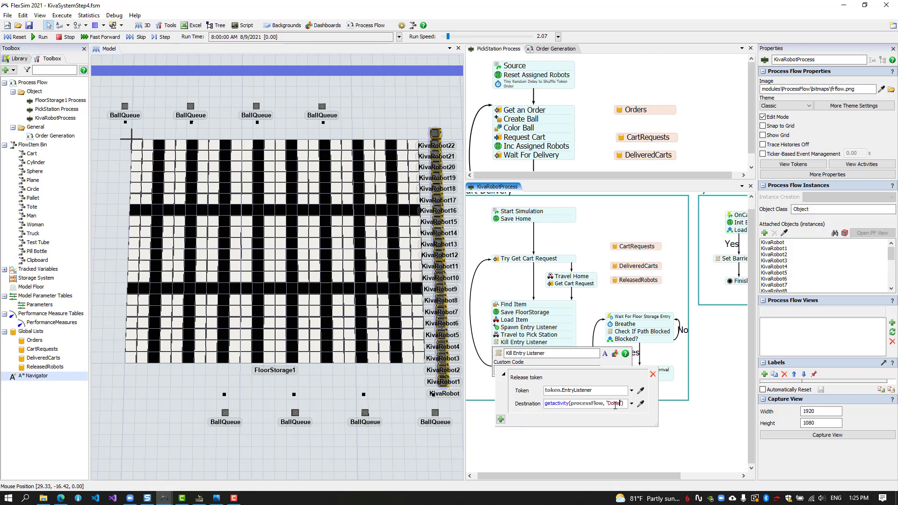
click(673, 392)
Create a Sink named Done below Preempt and extend the Cart Delivery container downward around it.
double_click(608, 389)
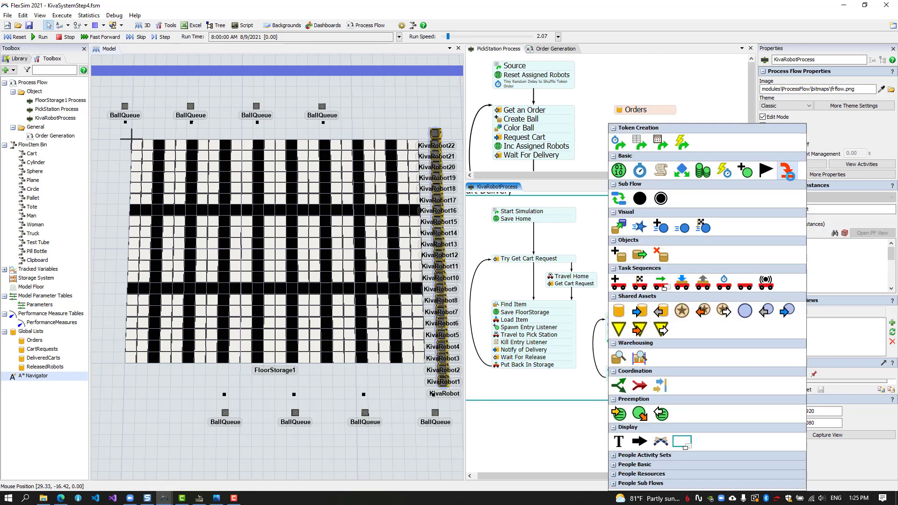
click(788, 171)
click(612, 392)
text(Done)
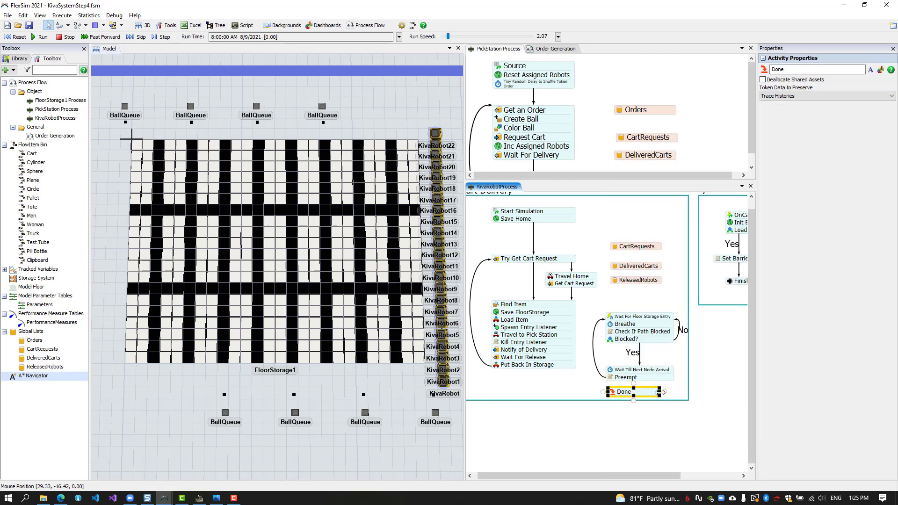
click(577, 415)
drag(576, 414, 576, 412)
drag(566, 390, 588, 387)
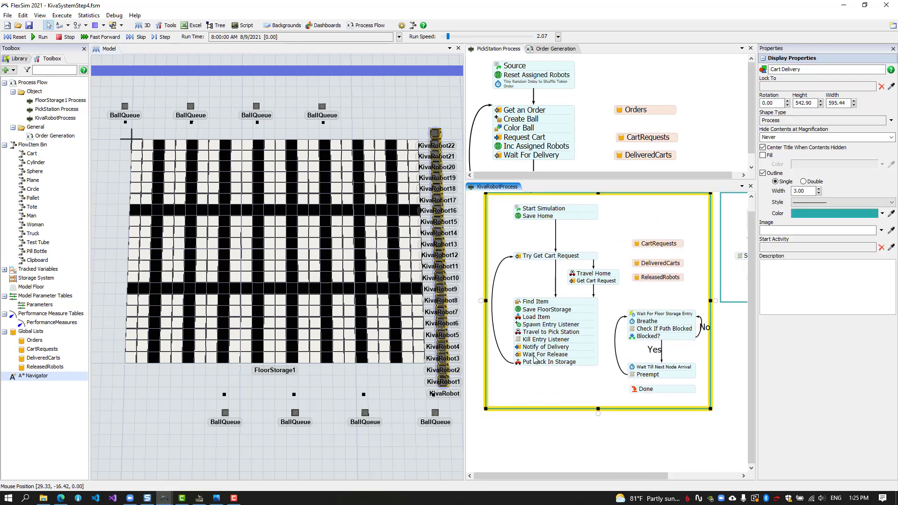
Copy Spawn Entry Listener and Kill Entry Listener, placing the copies directly before and after Put Back In Storage respectively.
click(518, 339)
click(627, 367)
click(520, 387)
drag(521, 388, 516, 361)
click(548, 303)
click(548, 302)
drag(548, 300, 532, 359)
key(ctrl+c)
key(ctrl+v)
mouse_move(540, 304)
mouse_down()
mouse_move(534, 344)
mouse_move(534, 300)
mouse_up()
key(ctrl+c)
key(ctrl+v)
mouse_move(532, 332)
mouse_down()
mouse_move(544, 310)
mouse_move(541, 330)
mouse_up()
drag(537, 364, 537, 342)
drag(534, 381, 534, 357)
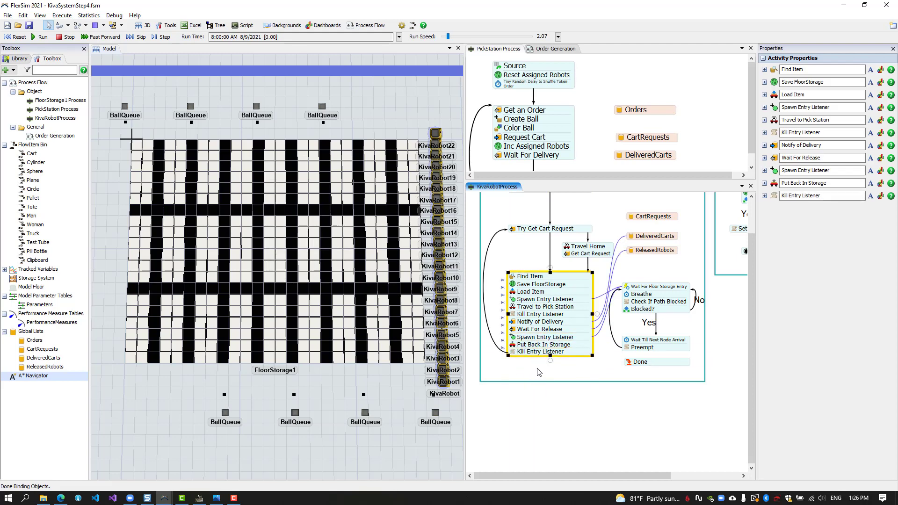
click(543, 374)
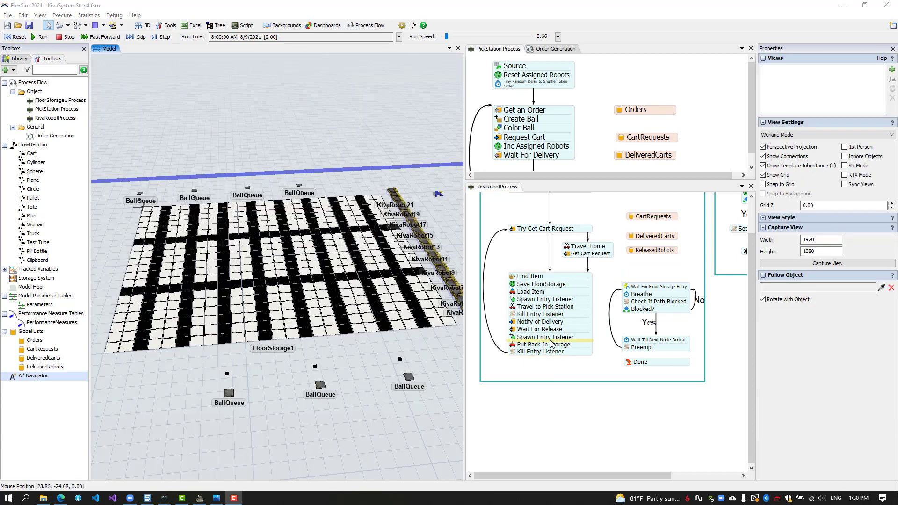
Insert a Custom Task activity before Put Back In Storage and name it Travel Back To Storage.
double_click(550, 341)
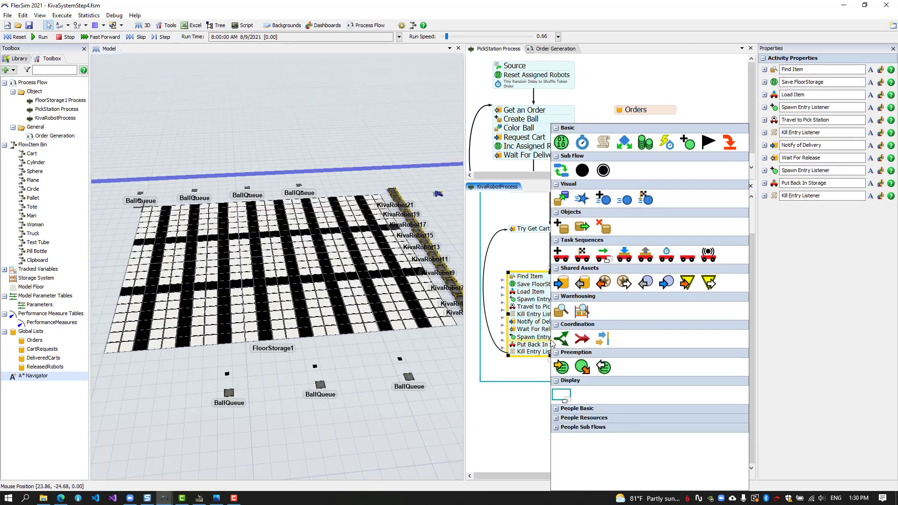
click(688, 255)
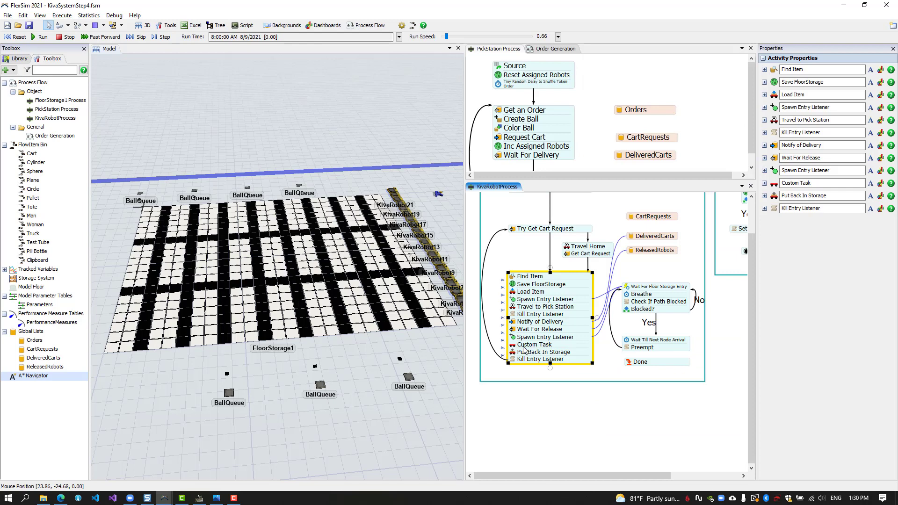
double_click(531, 345)
text(Travel Back To Storage)
Set Travel Back To Storage's executer to current, its task type to Place Offset and its item to token.Item.
click(513, 346)
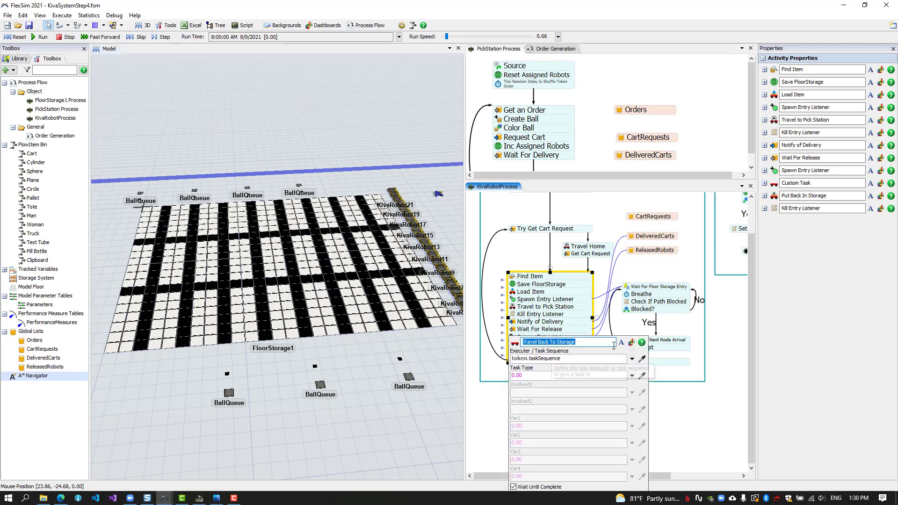
click(632, 358)
click(566, 285)
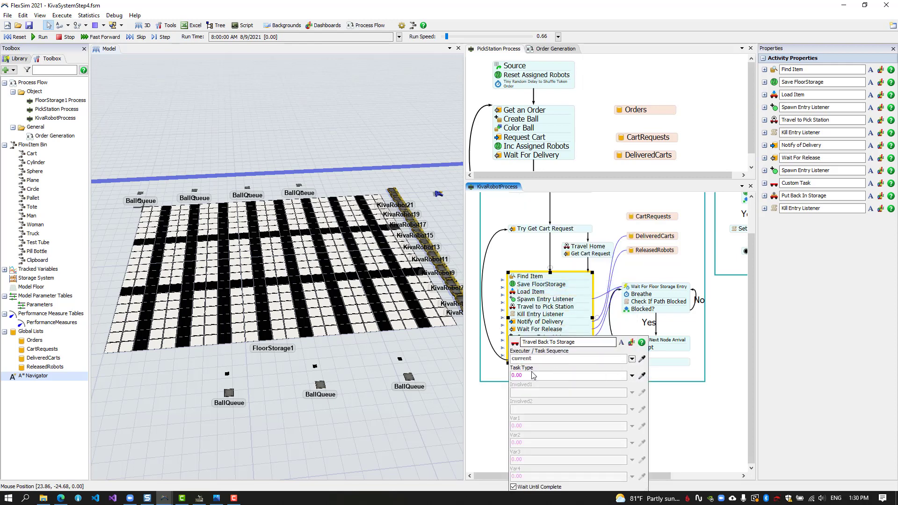
click(632, 376)
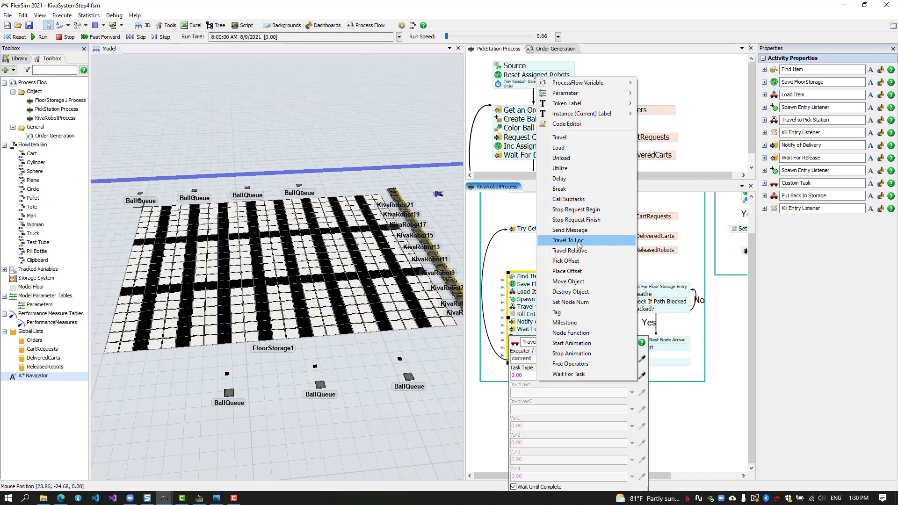
click(567, 271)
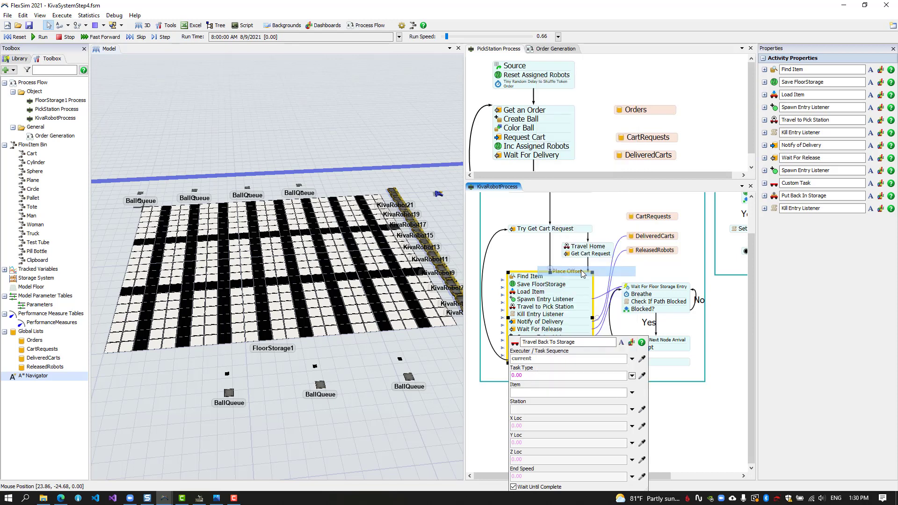
click(536, 393)
text(token.Item)
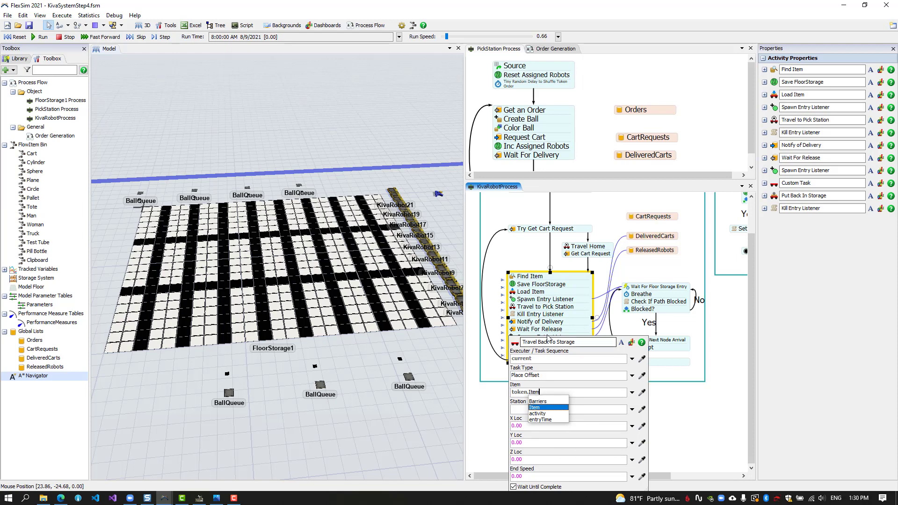
click(491, 332)
Set Travel Back To Storage's station to token.FloorStorage and its X and Y locations to 1.00.
click(513, 346)
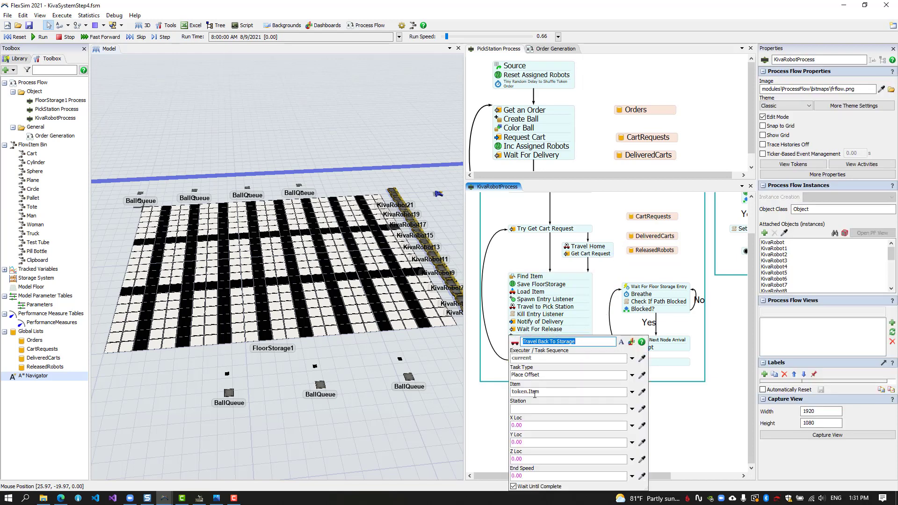
text(token.FloorStorage)
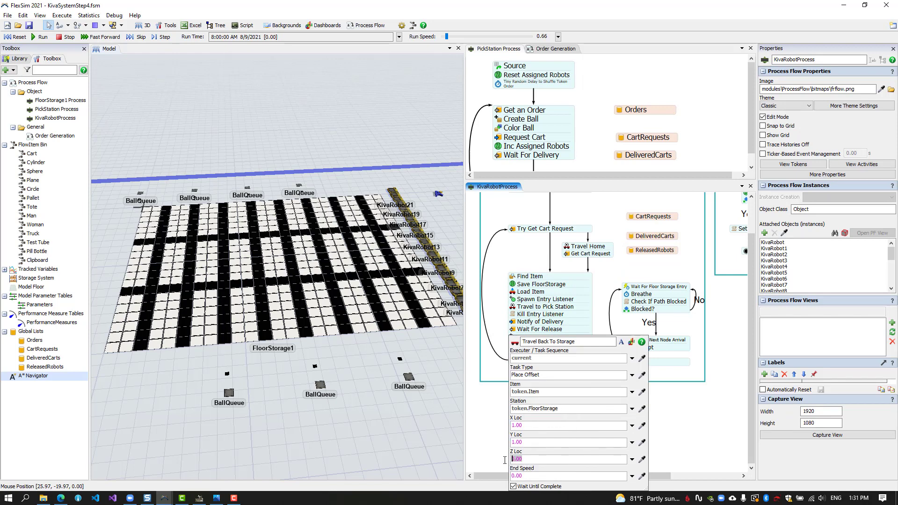
click(494, 320)
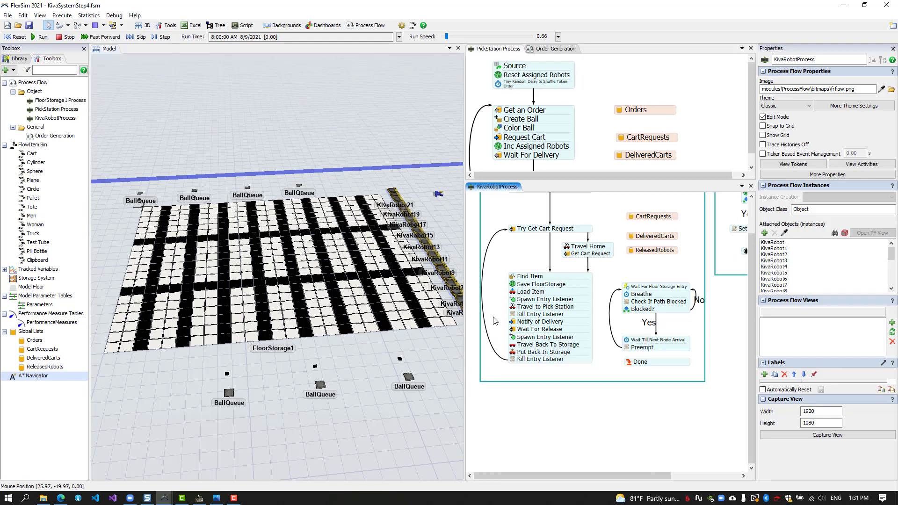
Detach Put Back In Storage from the activity block and reattach it at the end, directly after the second Kill Entry Listener.
click(532, 357)
drag(532, 356, 536, 402)
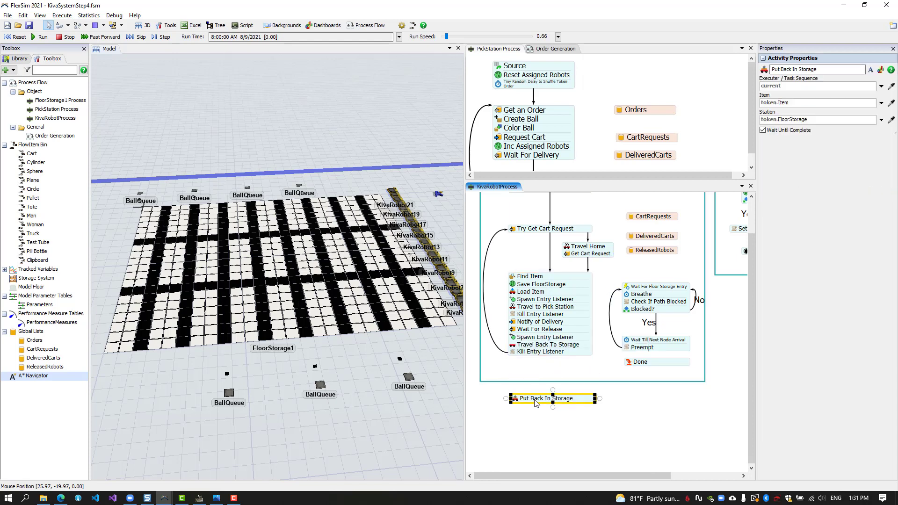
click(526, 357)
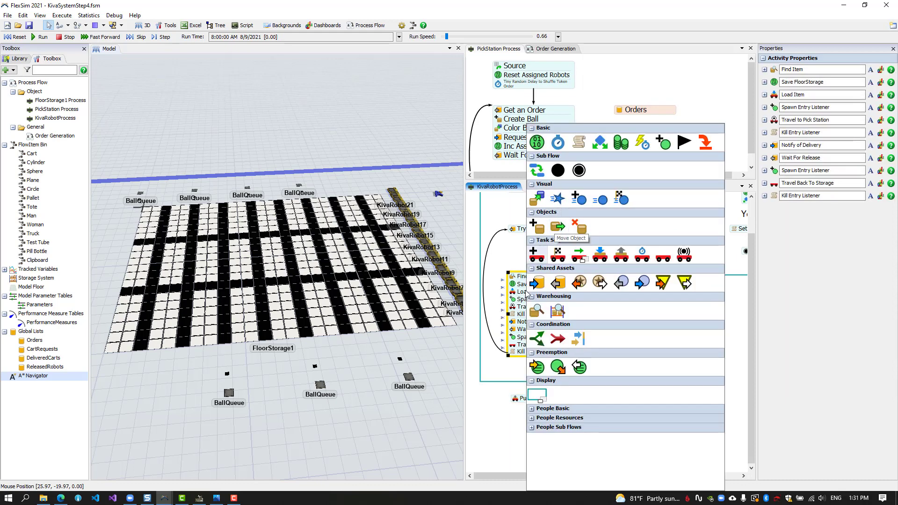
click(503, 364)
drag(530, 400, 530, 365)
click(530, 366)
Run the model at varying speeds up to about 8.35, then slow it to 2.07, to check the return trips.
click(35, 39)
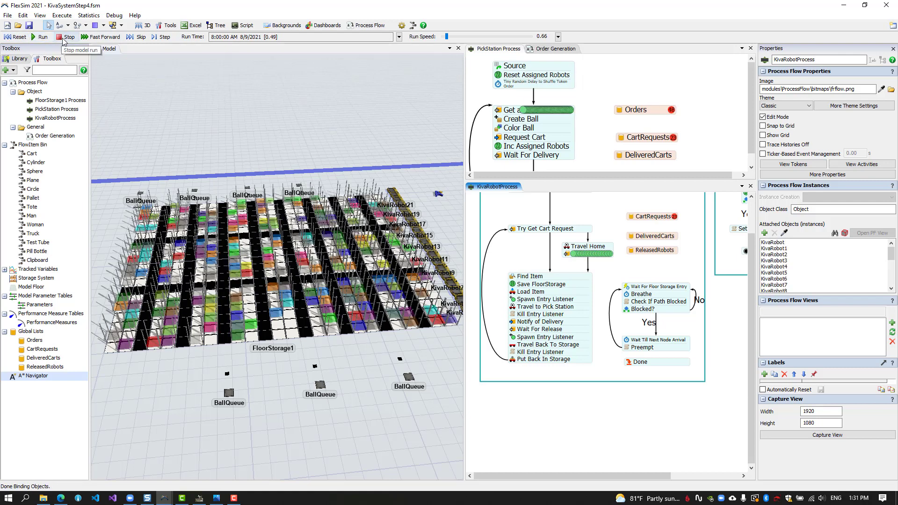
drag(453, 38, 451, 38)
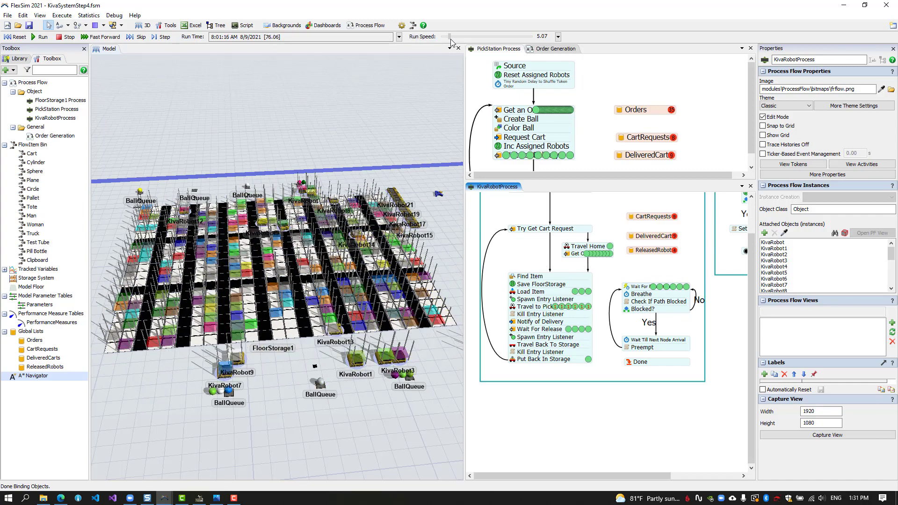
drag(450, 38, 451, 38)
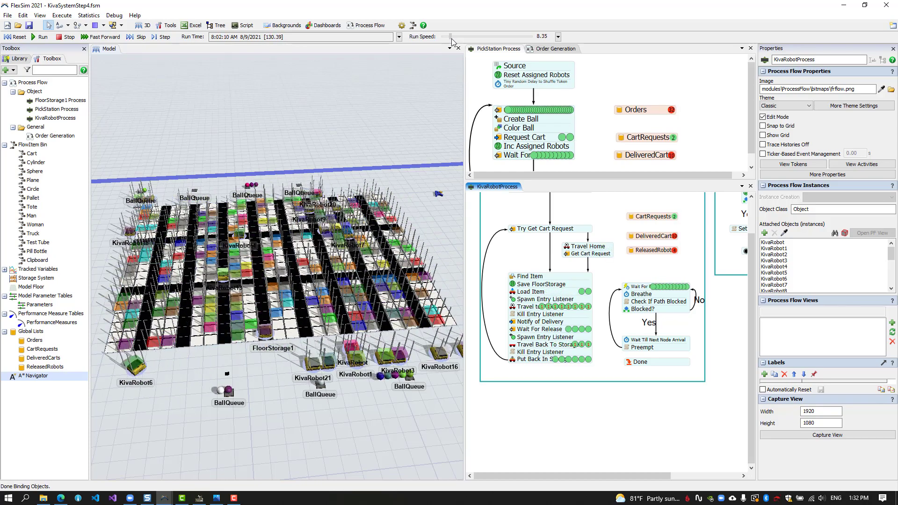
drag(451, 39, 449, 42)
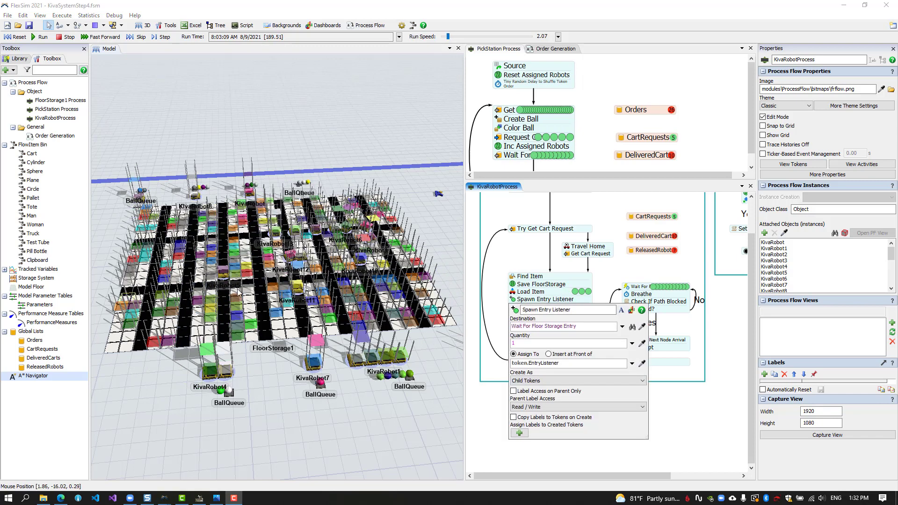
Set Parent Label Access to Read in both Spawn Entry Listener activities.
click(500, 275)
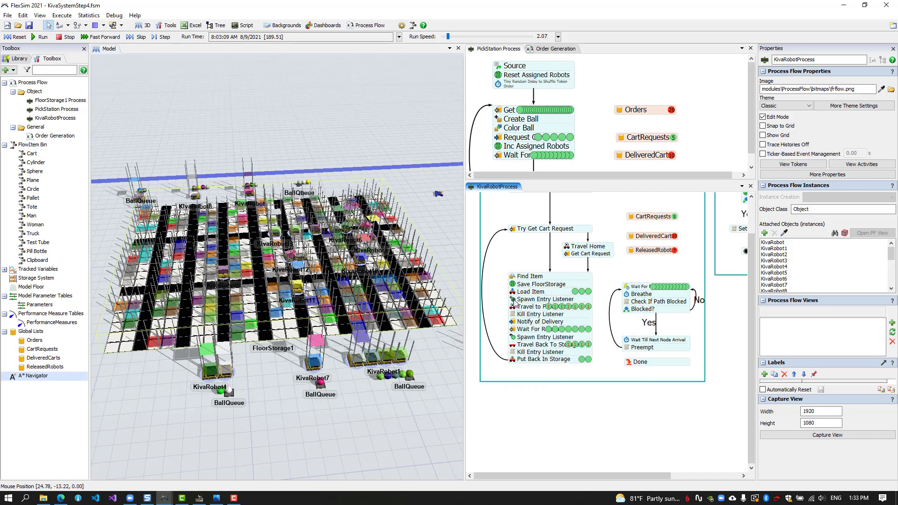
double_click(513, 301)
click(530, 407)
click(531, 424)
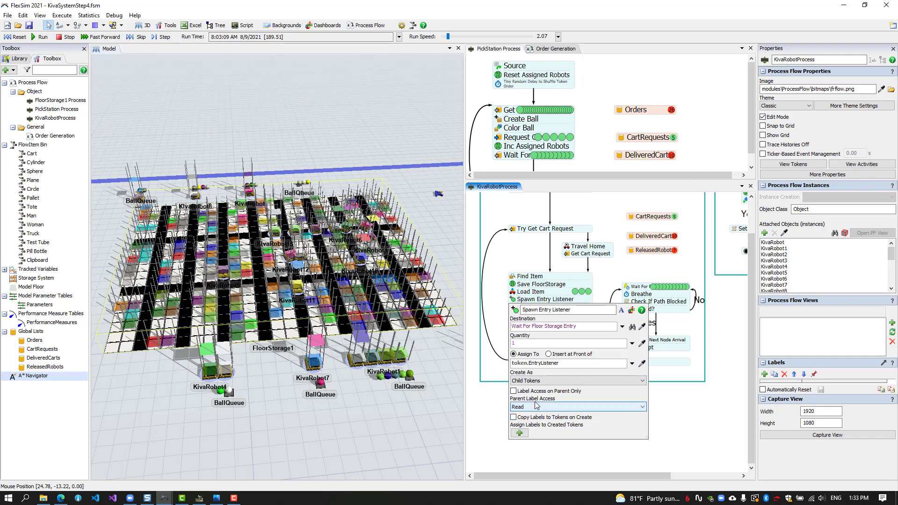
click(499, 372)
double_click(515, 338)
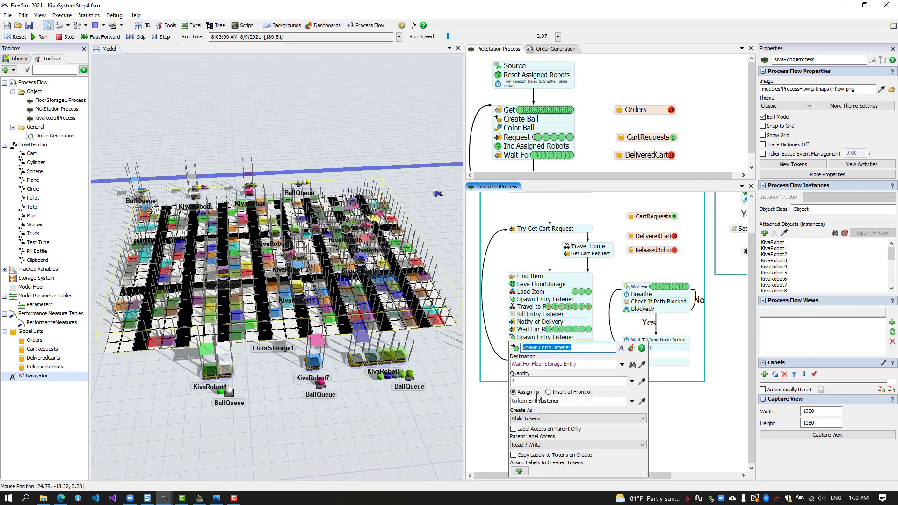
click(531, 445)
click(531, 460)
click(501, 325)
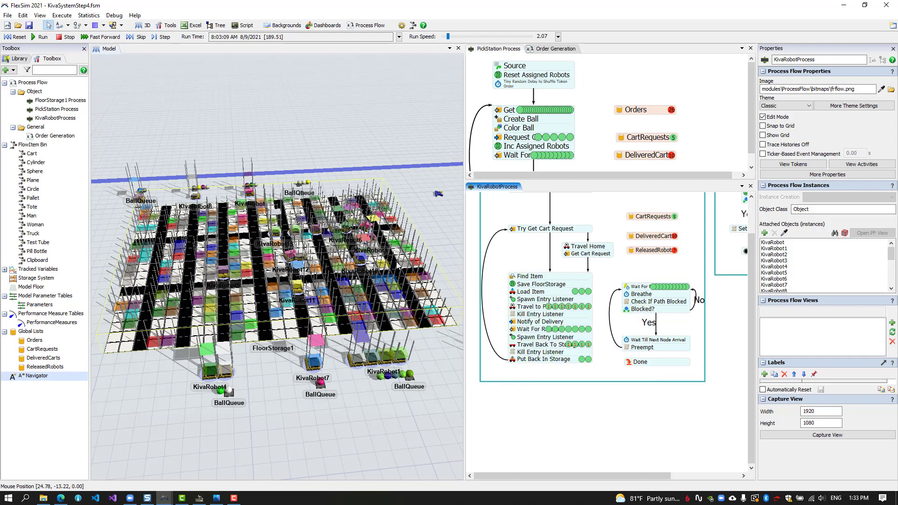
Reset and rerun the model, adjusting the run speed to check the changed listeners.
click(18, 38)
click(41, 37)
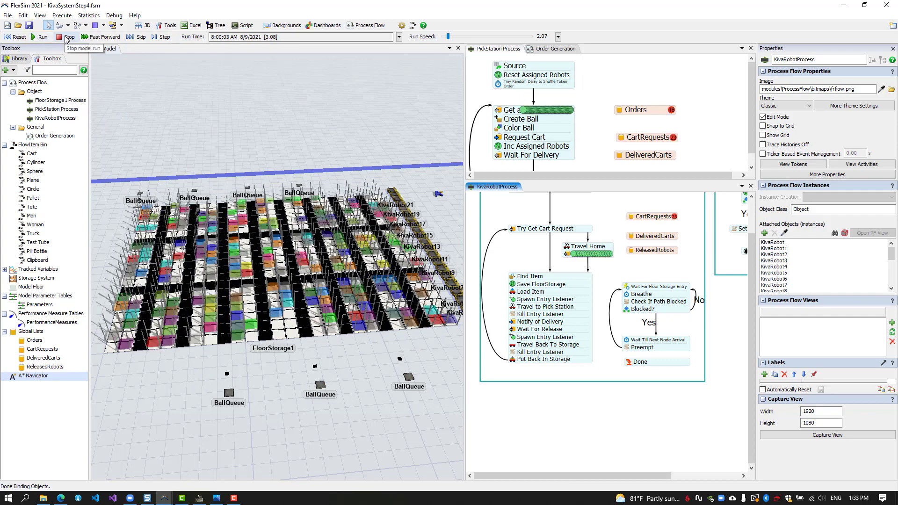
drag(450, 37, 457, 37)
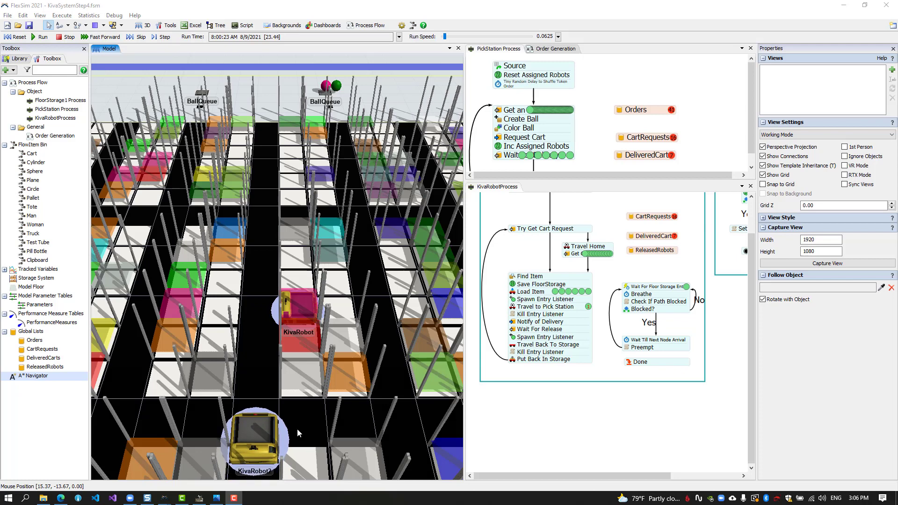
Watch loaded robots turn inside floor storage up close, raising the run speed to 0.25.
scroll(304, 338, up, 1)
scroll(298, 338, down, 1)
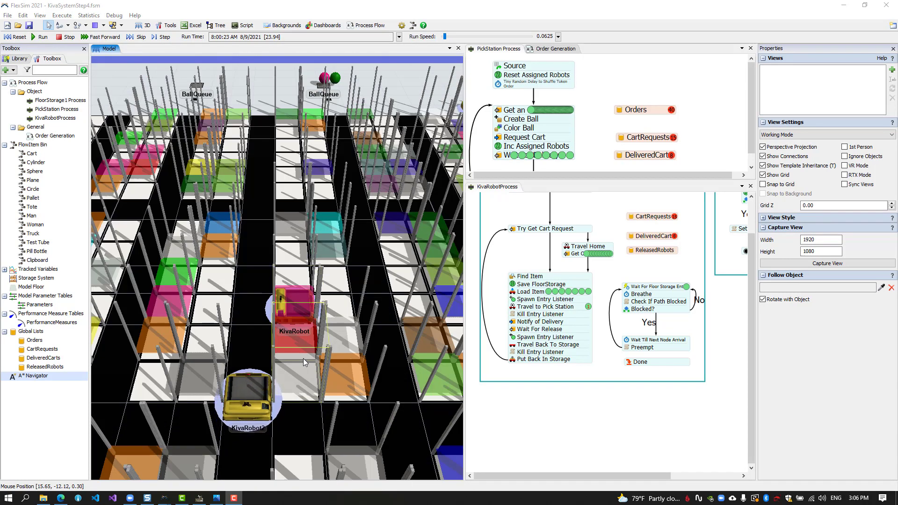
click(293, 5)
key(ctrl+Up)
key(ctrl+Up)
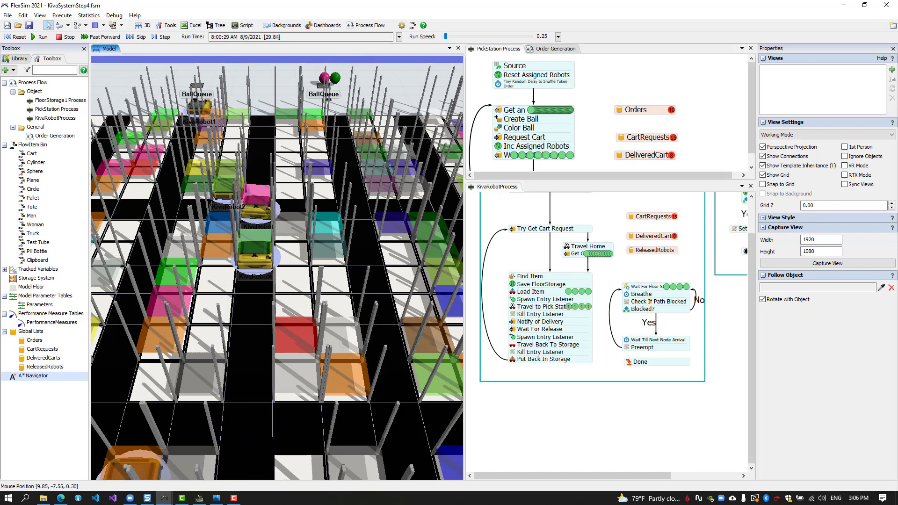
Reset the model, add an On Pre Draw trigger to KivaRobot and open its code for editing.
click(16, 36)
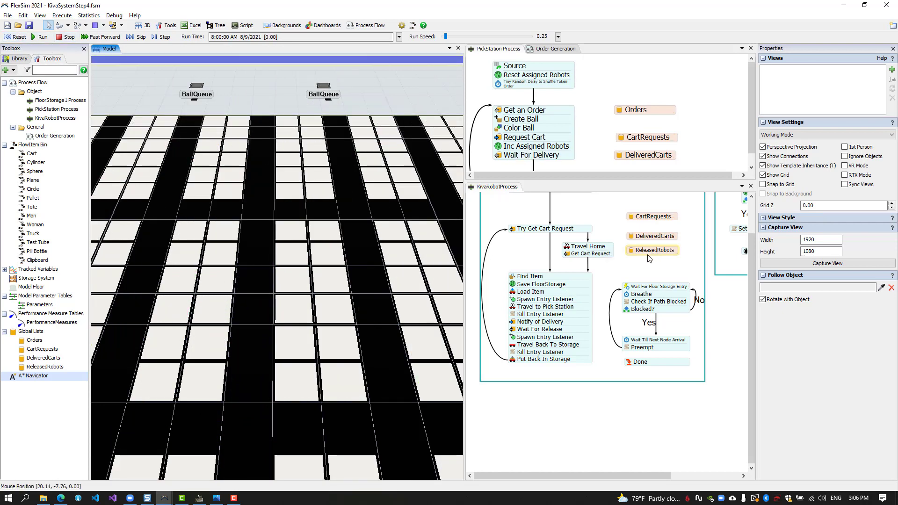
click(532, 248)
scroll(360, 90, down, 5)
drag(369, 323, 145, 356)
click(350, 340)
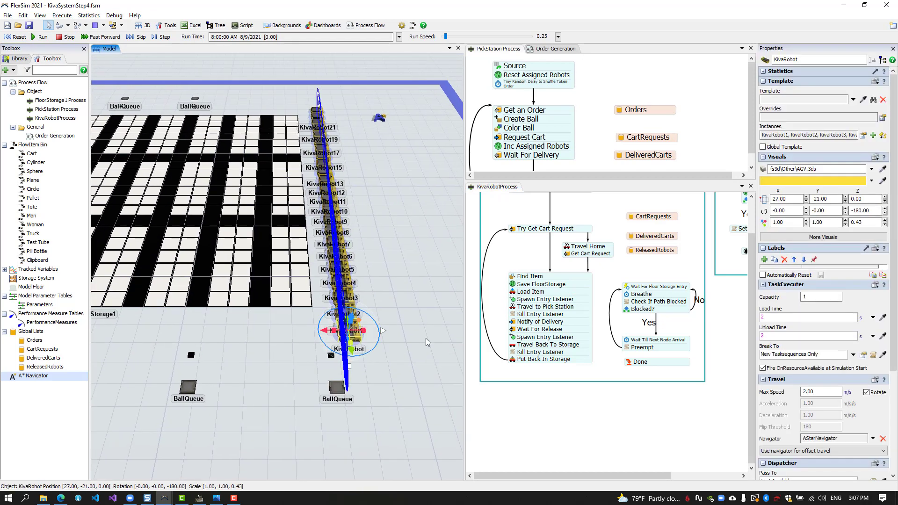
drag(894, 365, 890, 475)
click(766, 474)
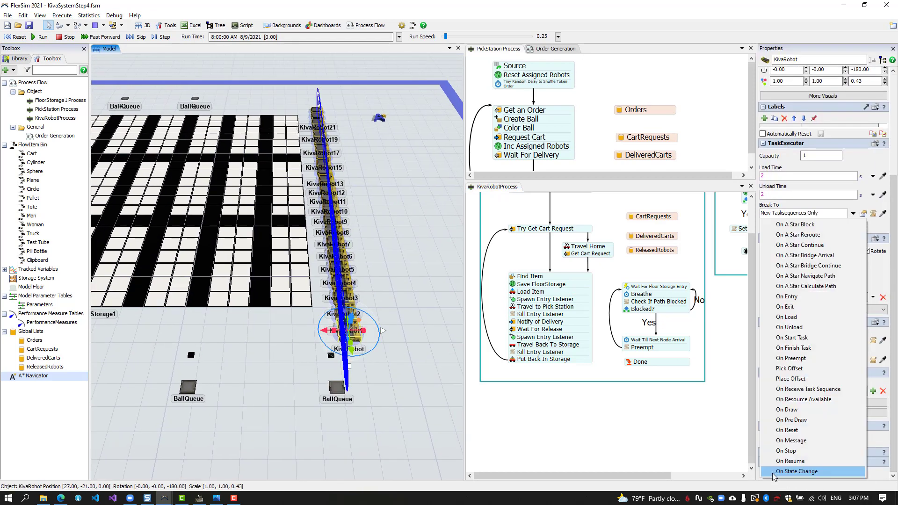
click(815, 422)
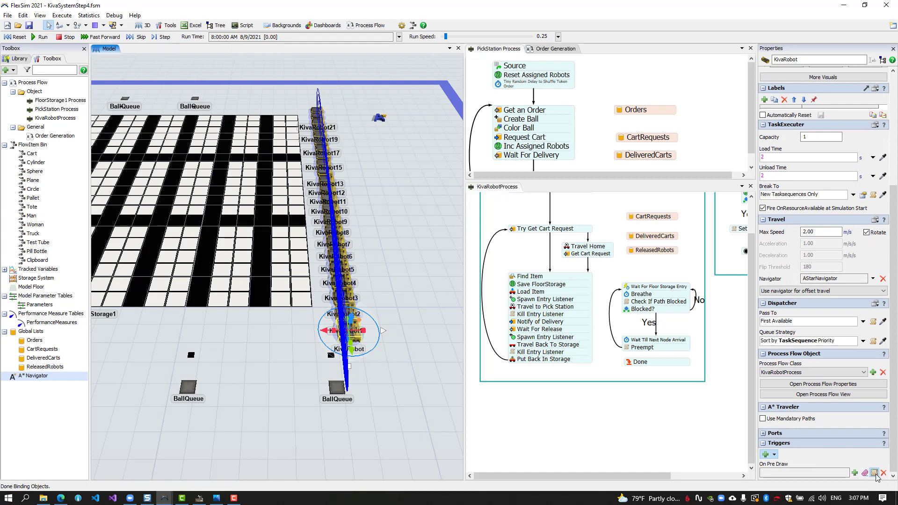
click(875, 474)
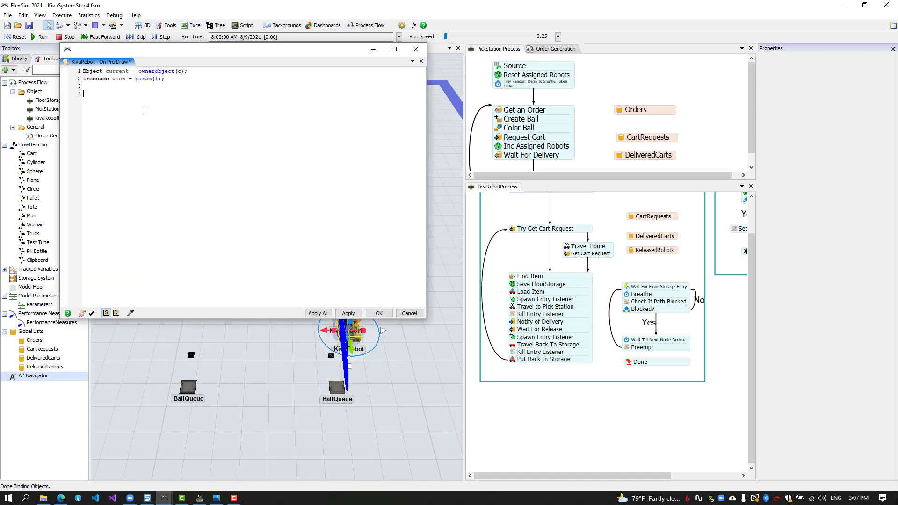
Write On Pre Draw code that, if current.first exists, sets current.first.as(Object).rotation.z to -current.rotation.z, and save it.
text(if (current.first) 	current.first.rotation)
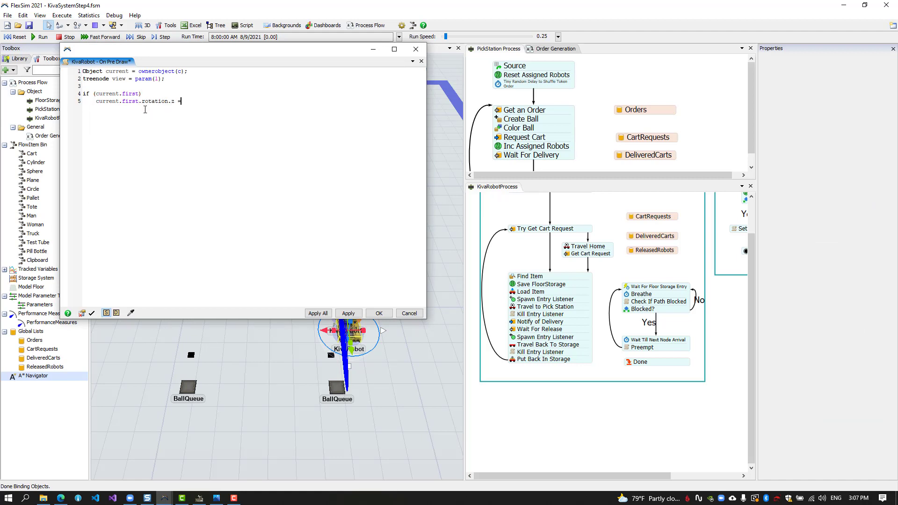
text(.z = -current.rotation.z;)
click(143, 100)
text(as(Object).)
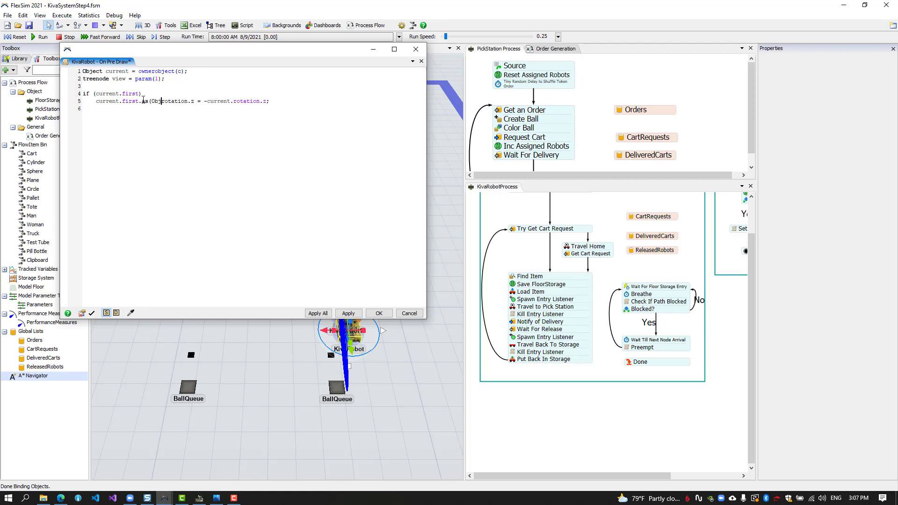
key(Escape)
click(348, 313)
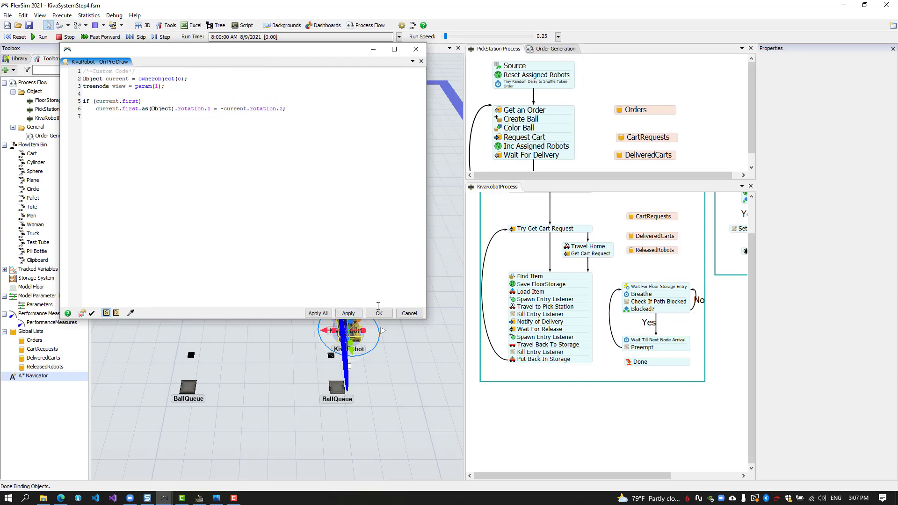
click(378, 313)
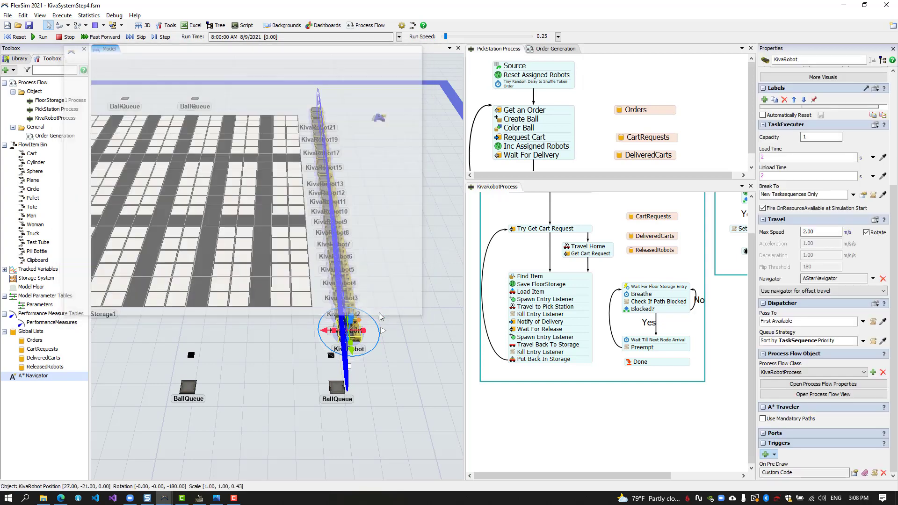
Reset and run the model at speed 0.41, examining up close how the robots carry their carts.
drag(278, 342, 311, 336)
click(16, 37)
click(41, 37)
drag(446, 36, 445, 37)
scroll(290, 294, up, 5)
scroll(294, 296, up, 3)
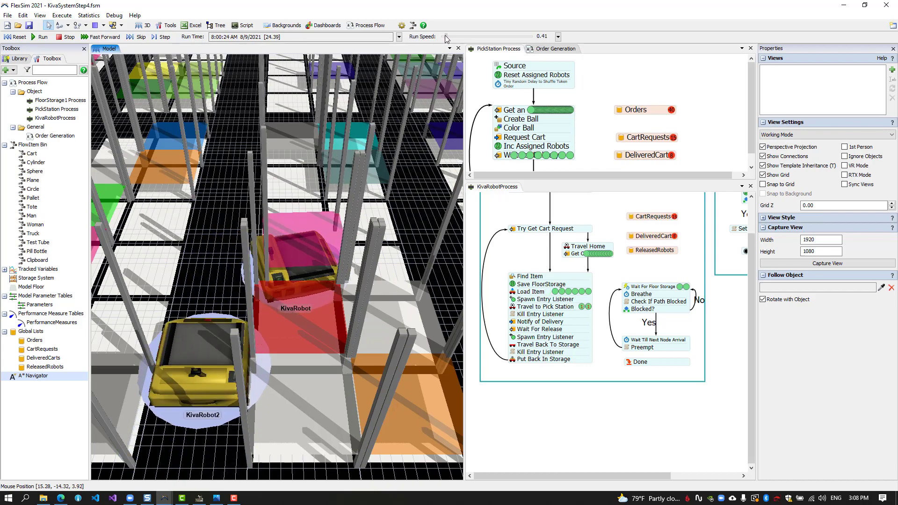
right_drag(206, 207, 240, 243)
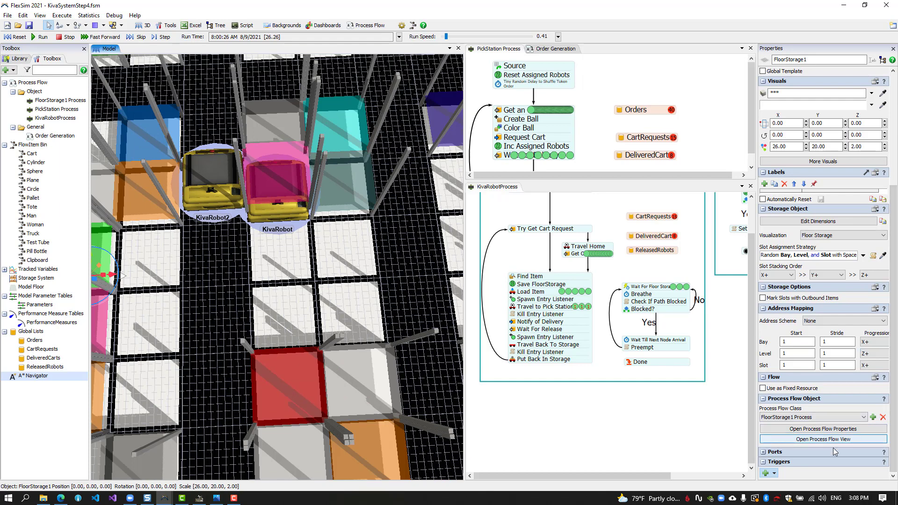
In KivaRobot's On Pre Draw code, brace the if body and add current.first.as(Object).setLocation with Vec3(0.5 * current.size.x, -0.5 * current.size.y, 0) and Vec3(0.5, 0.5, 0.0).
click(15, 36)
drag(223, 208, 122, 220)
scroll(222, 220, down, 5)
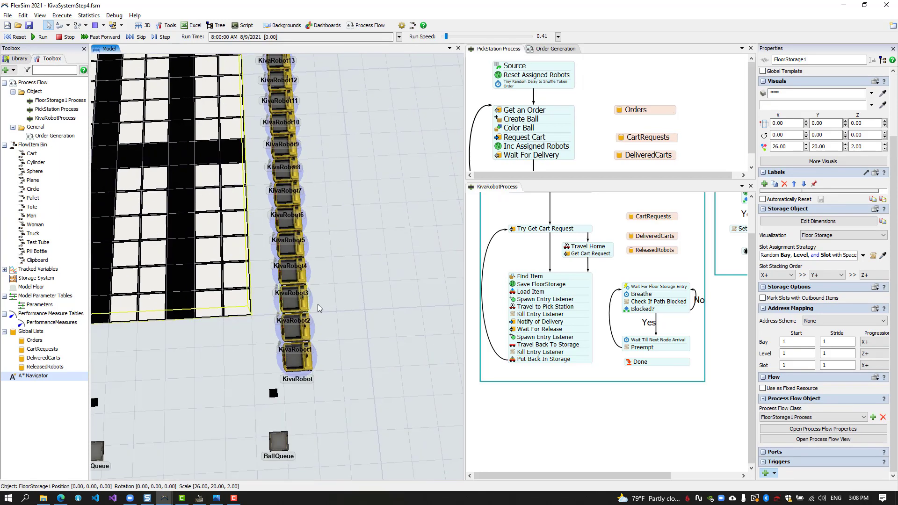
click(298, 359)
click(874, 473)
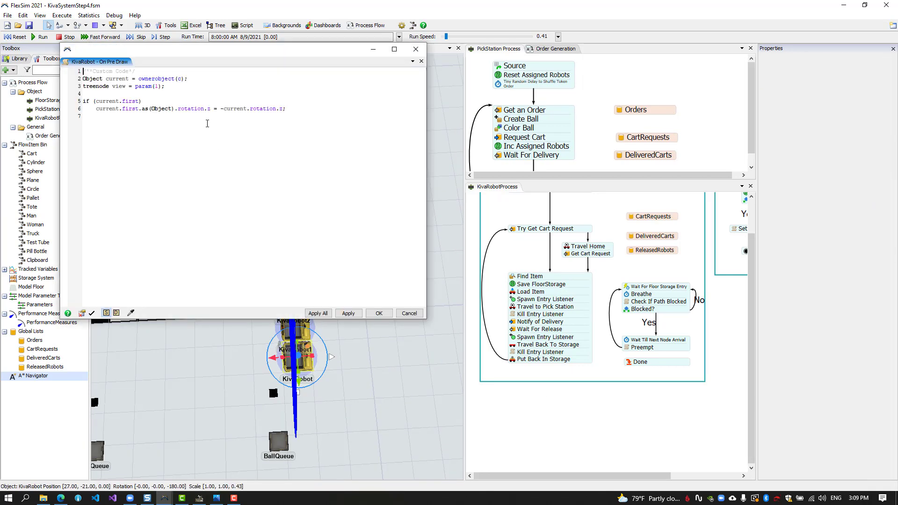
text(current.first.as(Object).setL)
key(Return)
key(Escape)
text(Vec3(0.5 * current.size.x,)
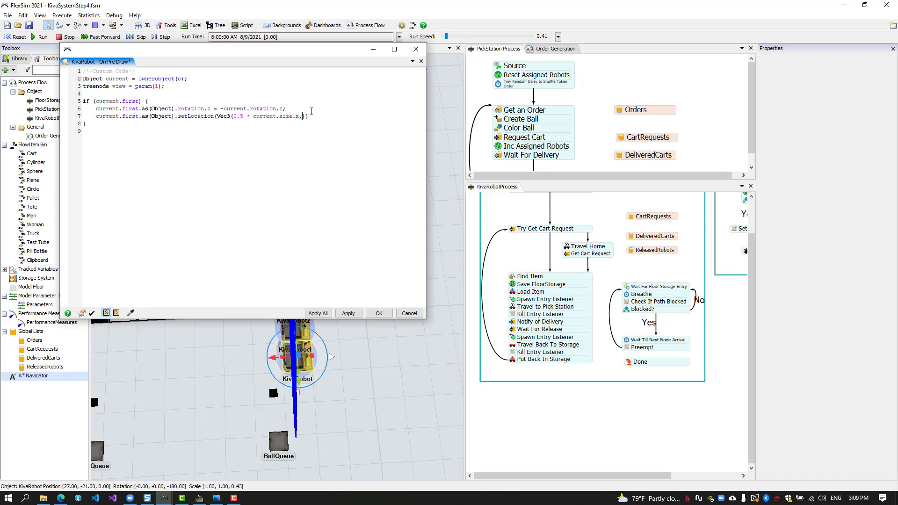
text( -0.5 * current.size.x)
text(Vec3(0.5, )
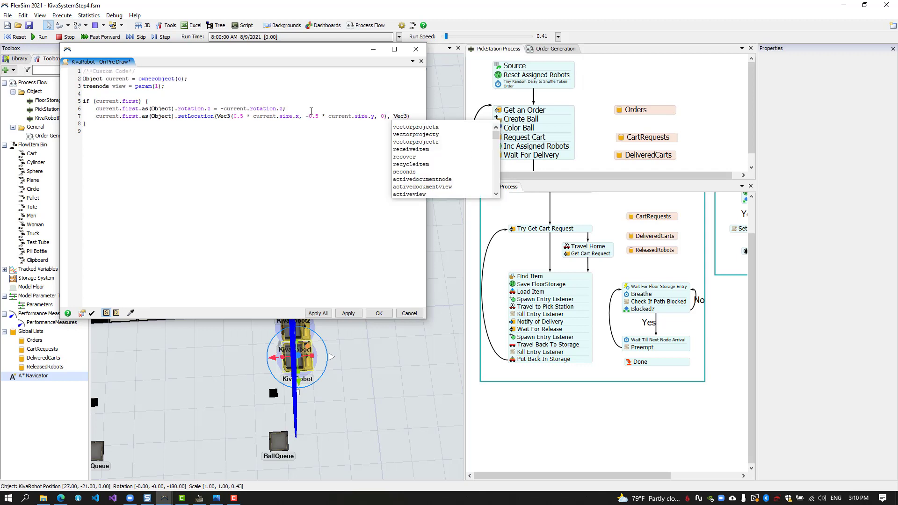
text(0.5, 0.0)
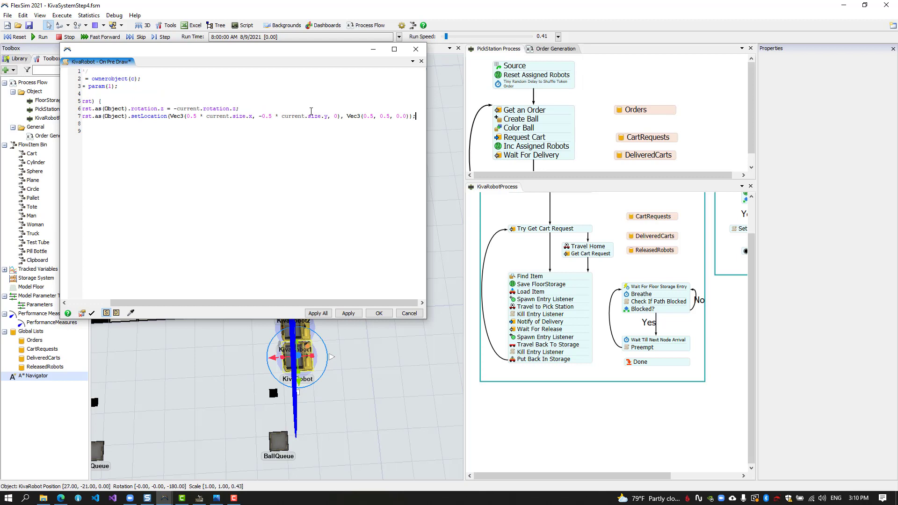
Split the setLocation call so each Vec3 argument sits on its own line, tidy the closing parenthesis, and save the code.
drag(137, 127, 96, 118)
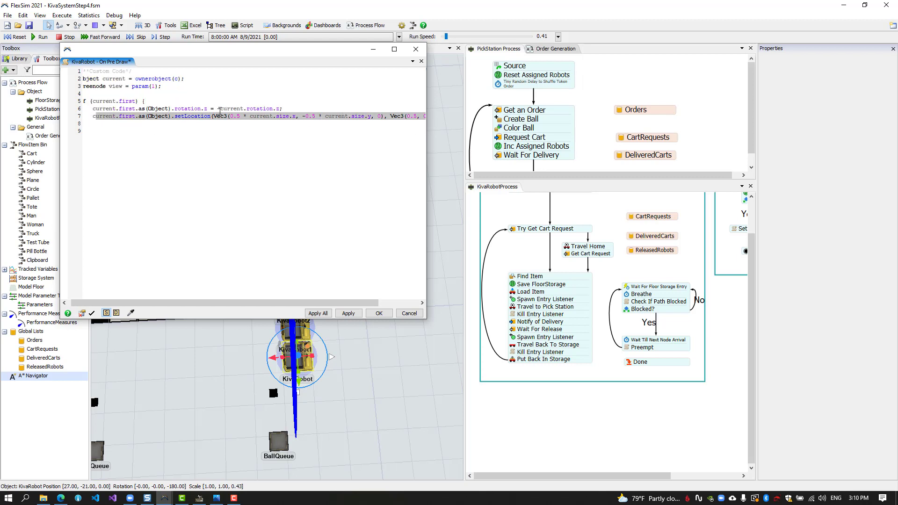
click(214, 117)
key(Return)
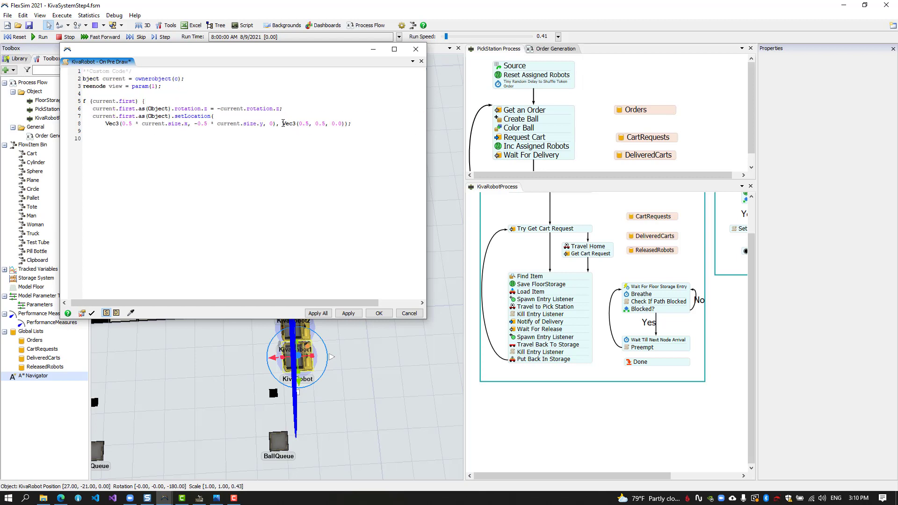
drag(196, 153, 83, 139)
click(380, 314)
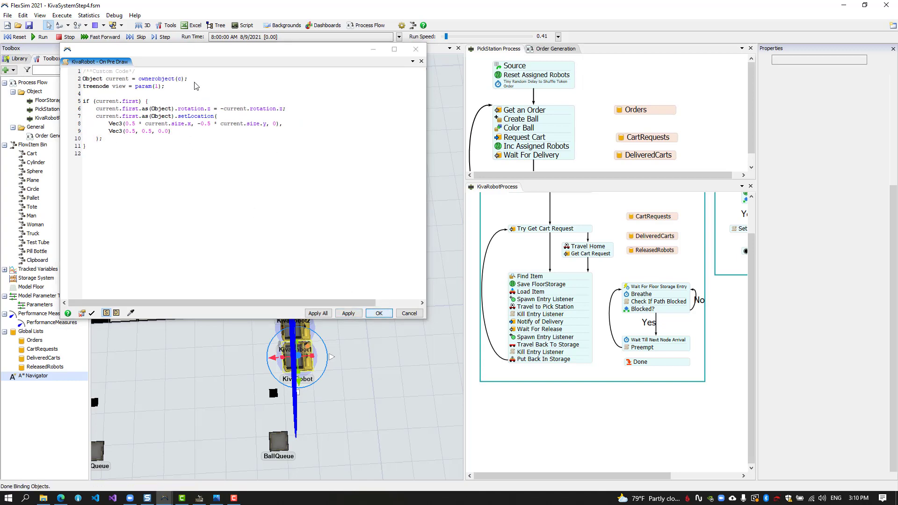
Reset and run the model at speed 1.00 and examine the carried carts' position and rotation in floor storage.
click(17, 38)
click(41, 38)
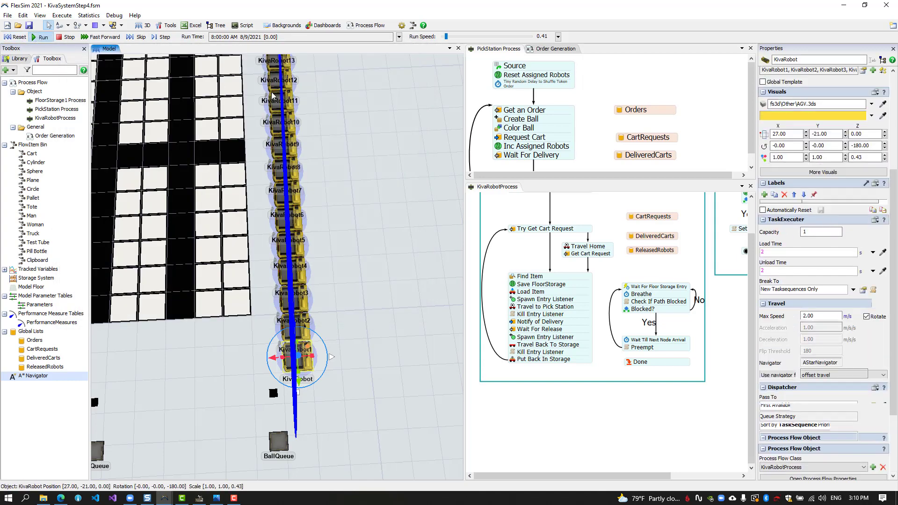
drag(449, 36, 446, 36)
drag(178, 348, 499, 401)
drag(205, 102, 278, 288)
scroll(278, 289, up, 5)
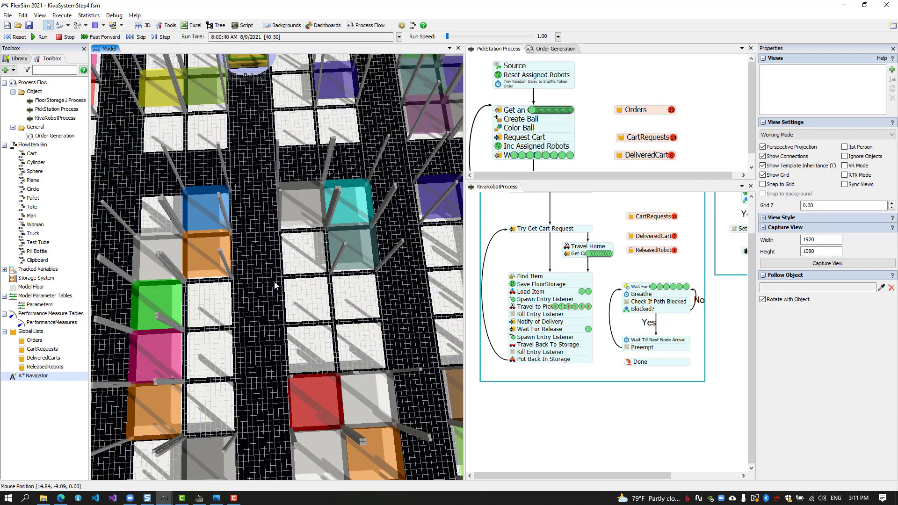
Reset the model and insert a Custom Task named "Travel to Item" between Save FloorStorage and Load Item in KivaRobotProcess.
scroll(274, 281, down, 10)
drag(523, 239, 514, 253)
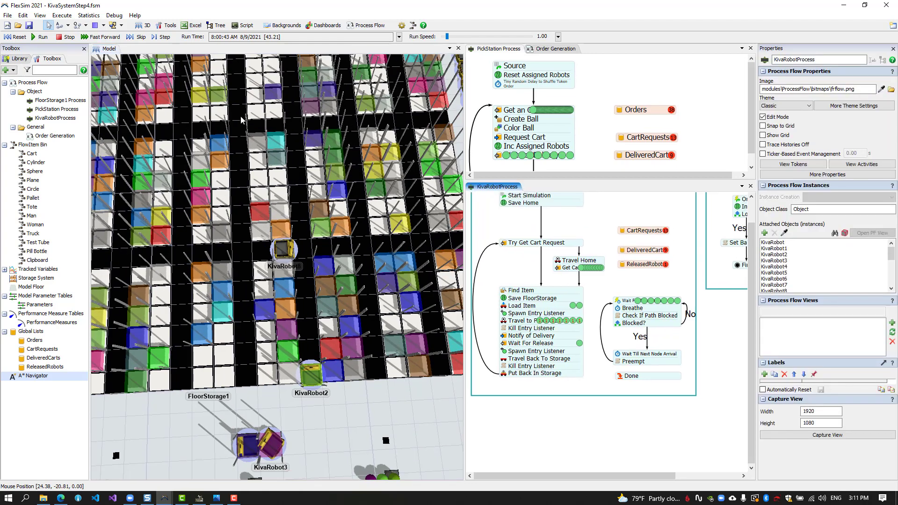
click(16, 37)
drag(551, 415, 539, 414)
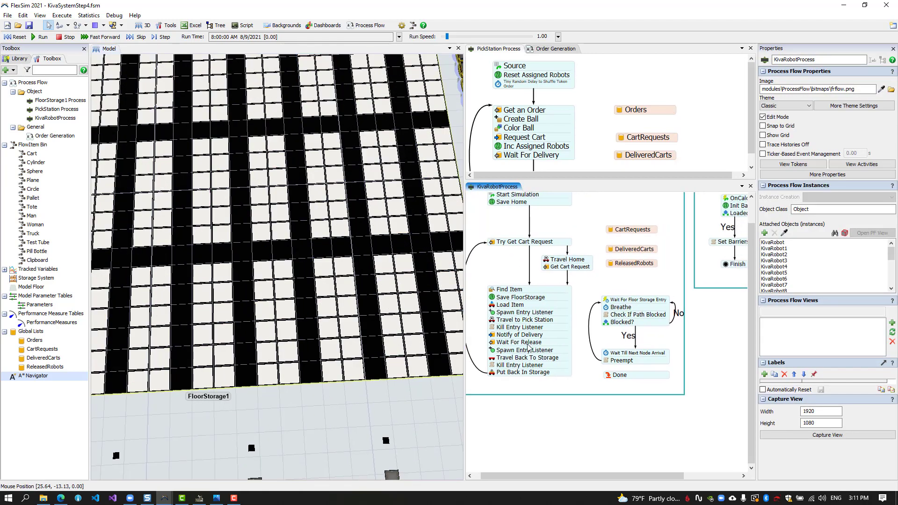
click(508, 301)
click(644, 256)
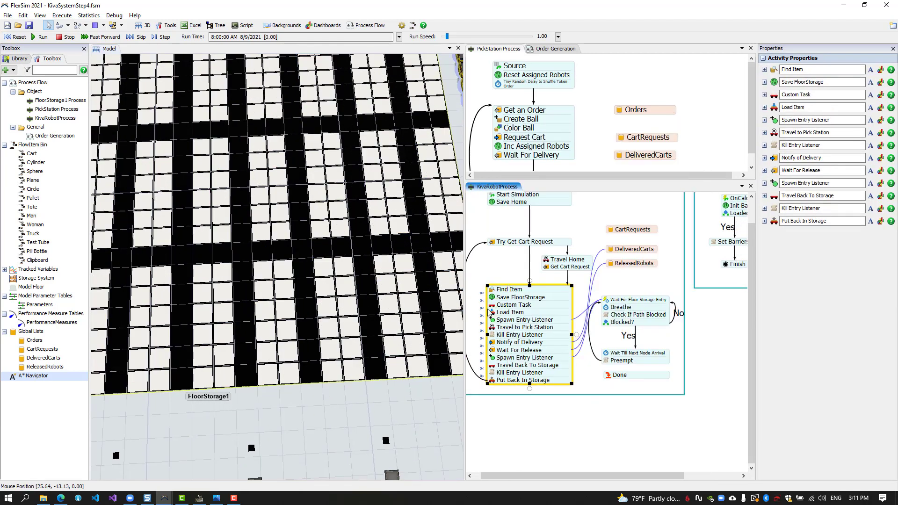
text(Travel to Item)
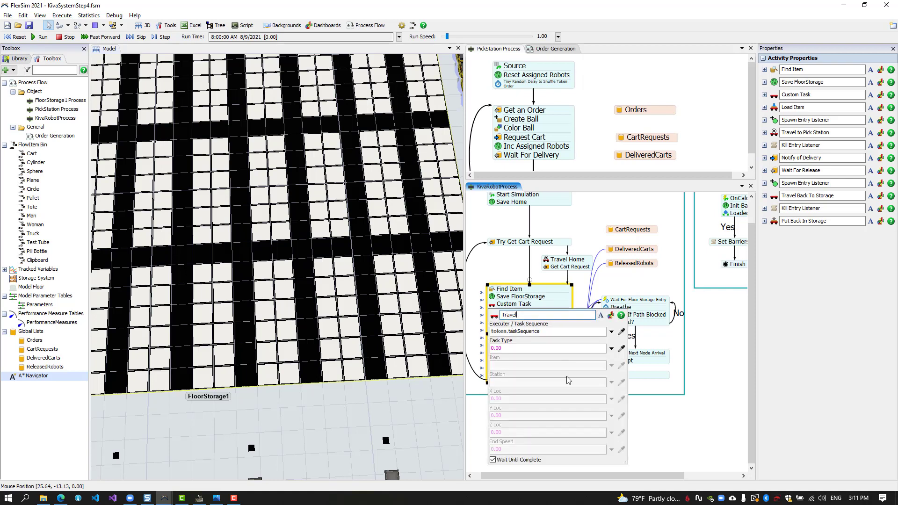
Configure Travel to Item with executer current, task type Pick Offset, item token.Item and station token.FloorStorage.
click(611, 331)
click(563, 261)
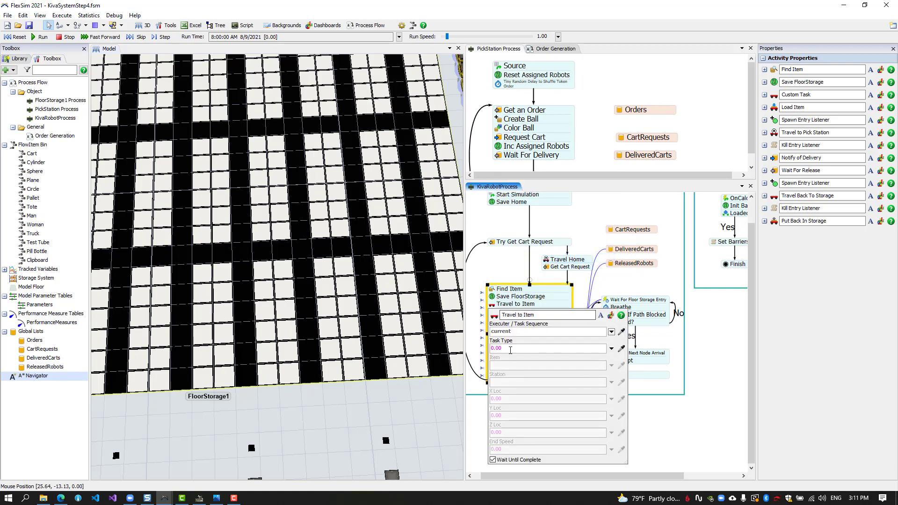
click(614, 349)
click(562, 237)
click(513, 366)
text(token.Item)
click(496, 381)
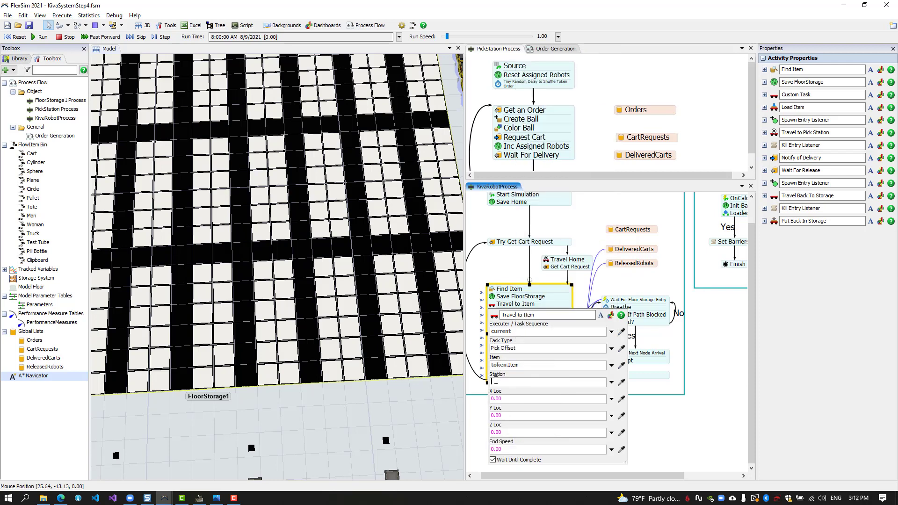
text(token.FloorStorage)
click(685, 436)
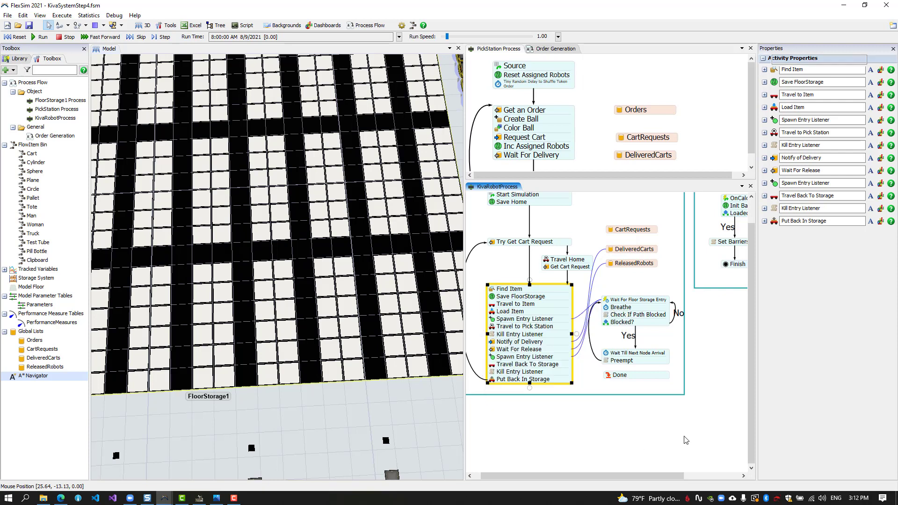
Insert a Create Kinematics activity after Travel to Item and set its object to current.
double_click(526, 308)
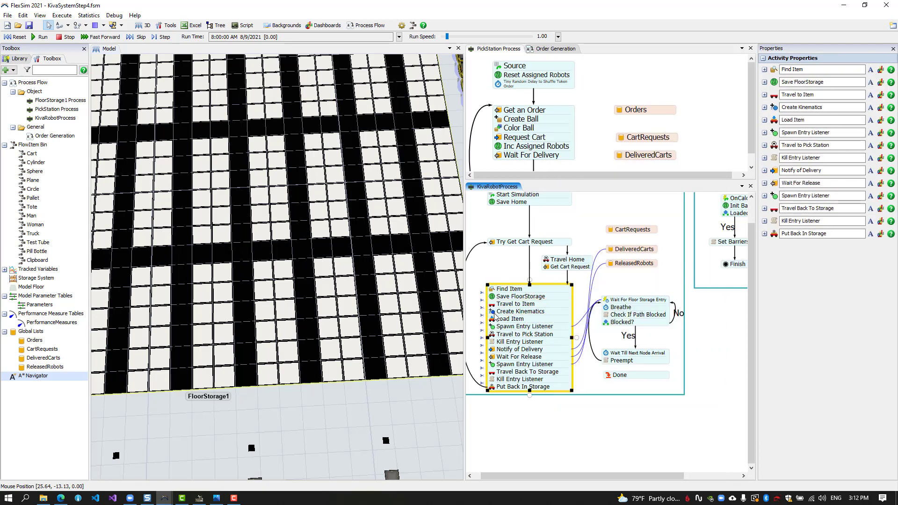
click(494, 313)
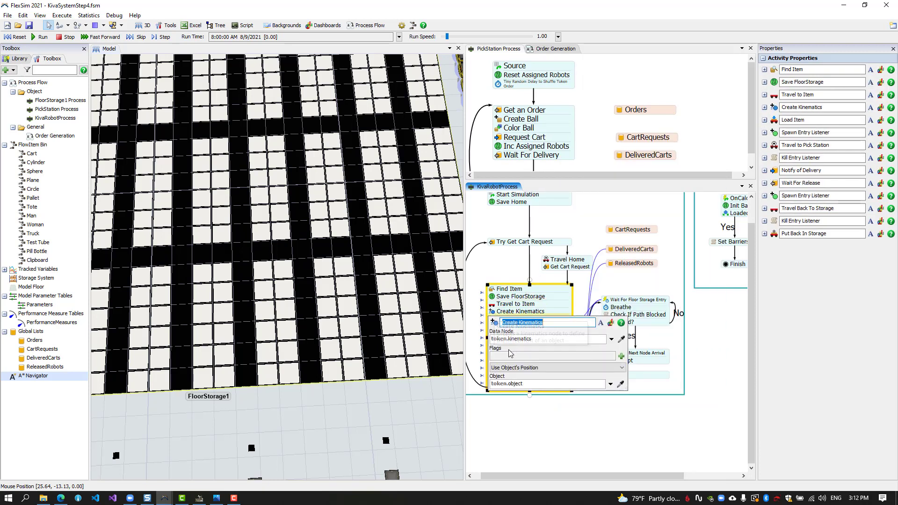
double_click(520, 384)
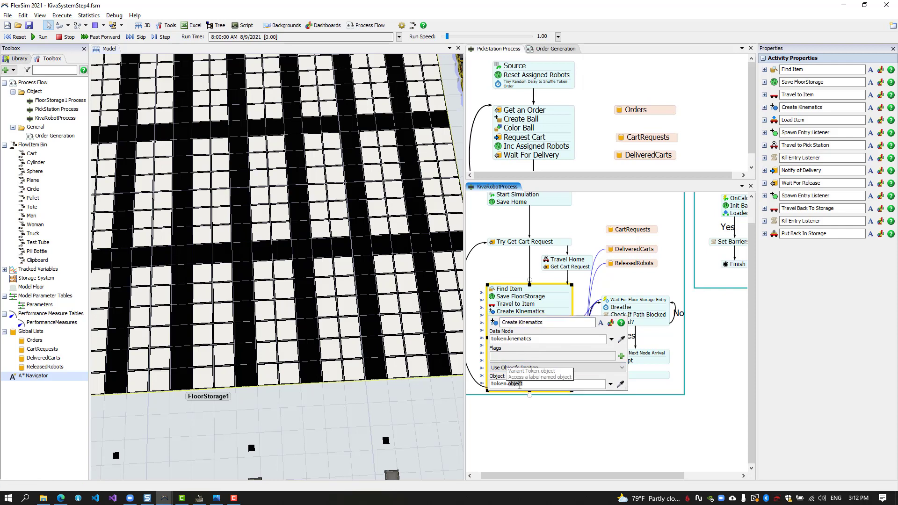
key(BackSpace)
key(BackSpace)
key(BackSpace)
key(BackSpace)
key(BackSpace)
key(BackSpace)
key(BackSpace)
text(current)
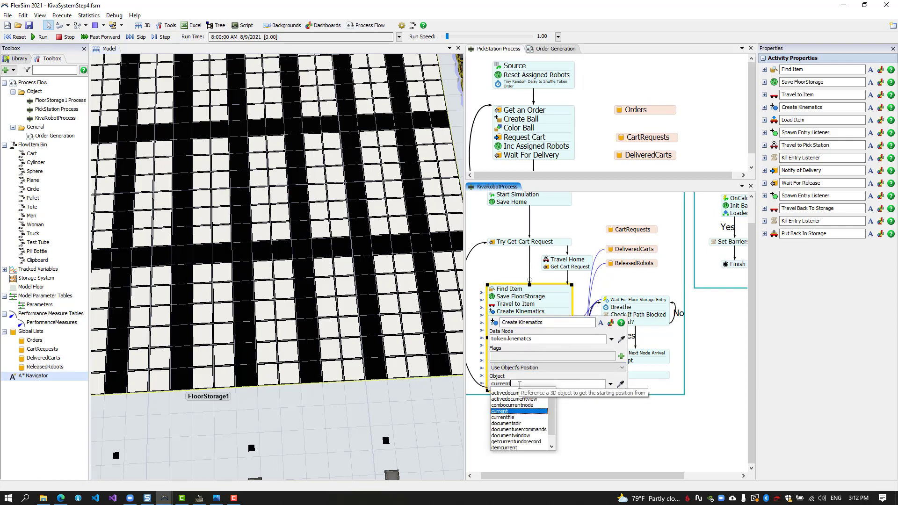
click(570, 437)
Extend the Cart Delivery container downward to make room for the longer activity block.
drag(570, 441, 579, 379)
click(546, 342)
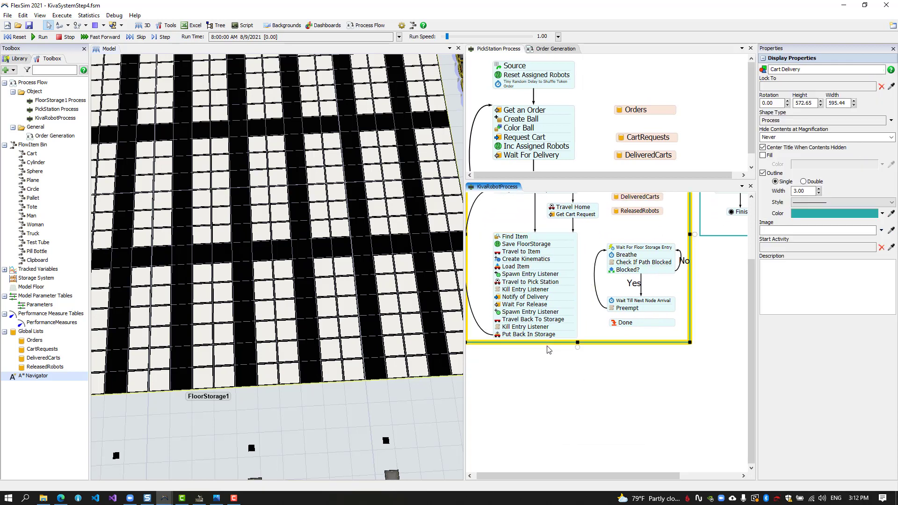
drag(578, 343, 578, 398)
Insert an Apply Kinematics activity after Create Kinematics and set its object to current.
double_click(507, 266)
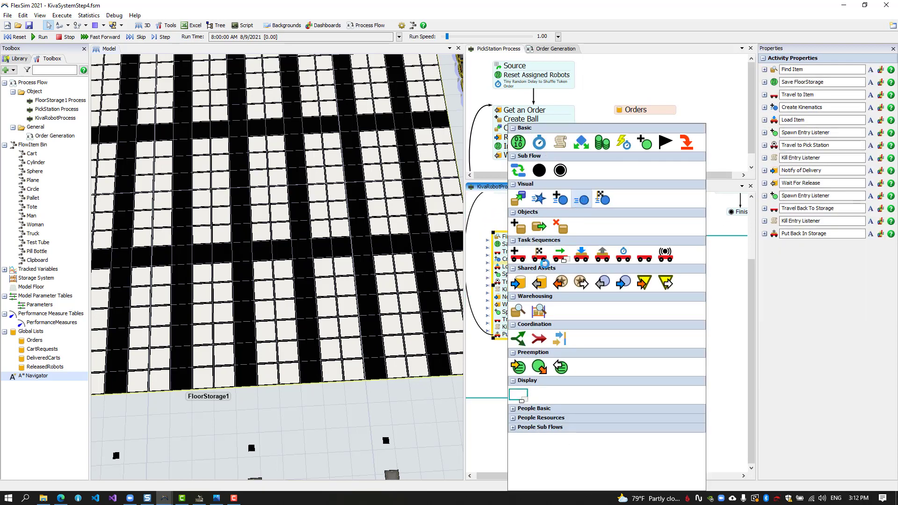
drag(562, 257, 507, 272)
click(499, 267)
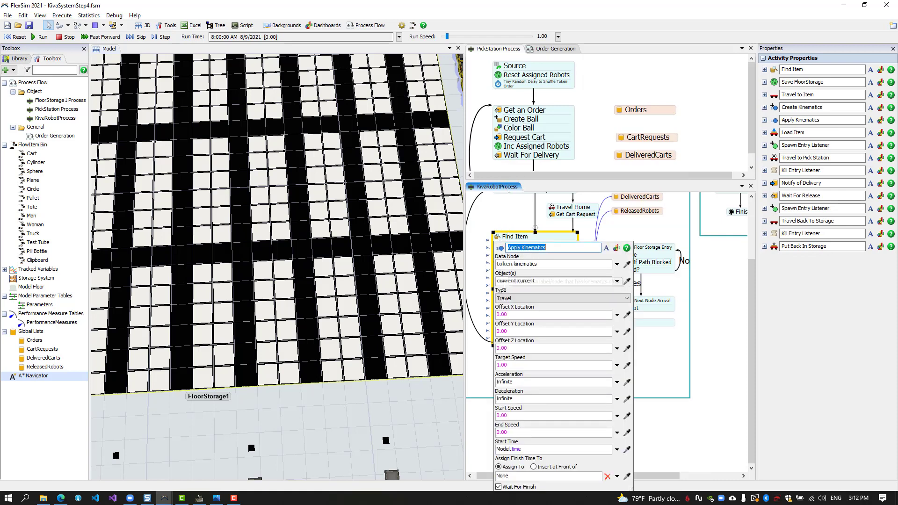
double_click(527, 283)
key(BackSpace)
key(BackSpace)
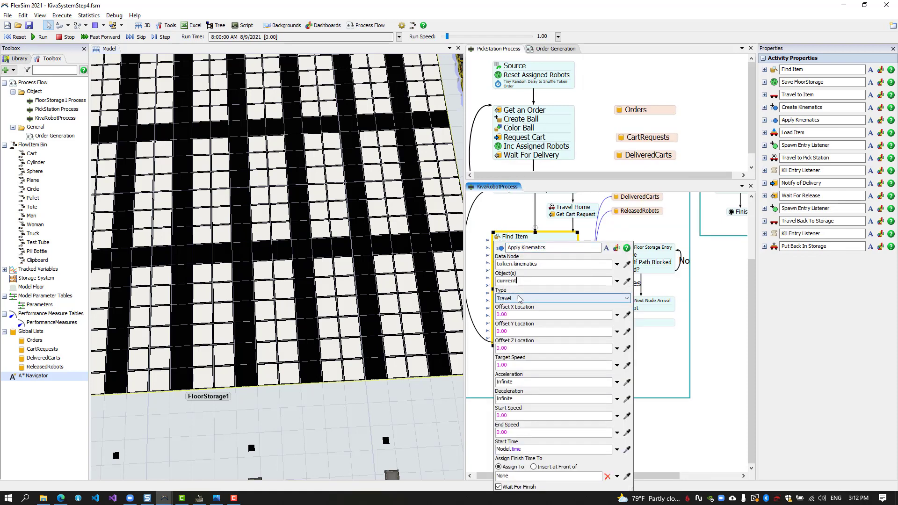
Set the Apply Kinematics type to Rotate with an Offset Z Rotation of 720 and a target speed of 720/5.
click(514, 299)
click(515, 312)
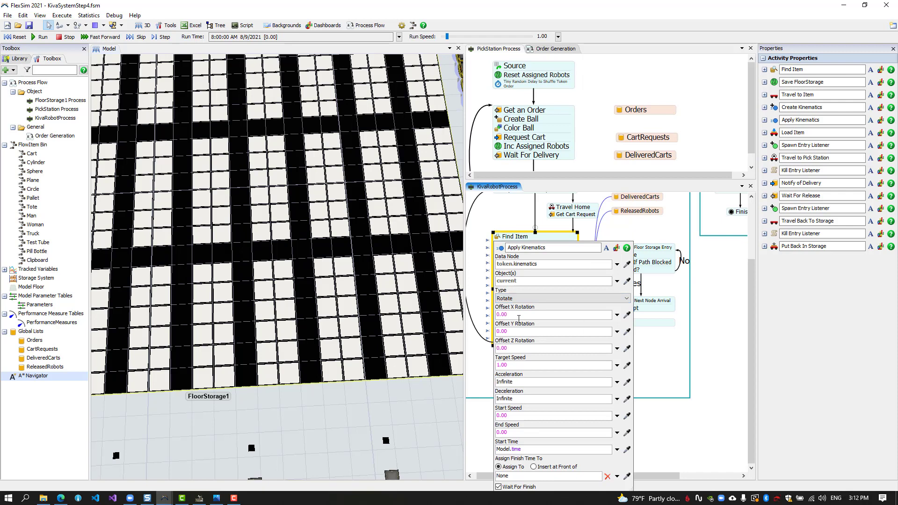
text(720)
click(526, 365)
text(720/5)
click(665, 452)
Insert a Finish Kinematics activity between Apply Kinematics and Load Item.
click(509, 270)
click(604, 199)
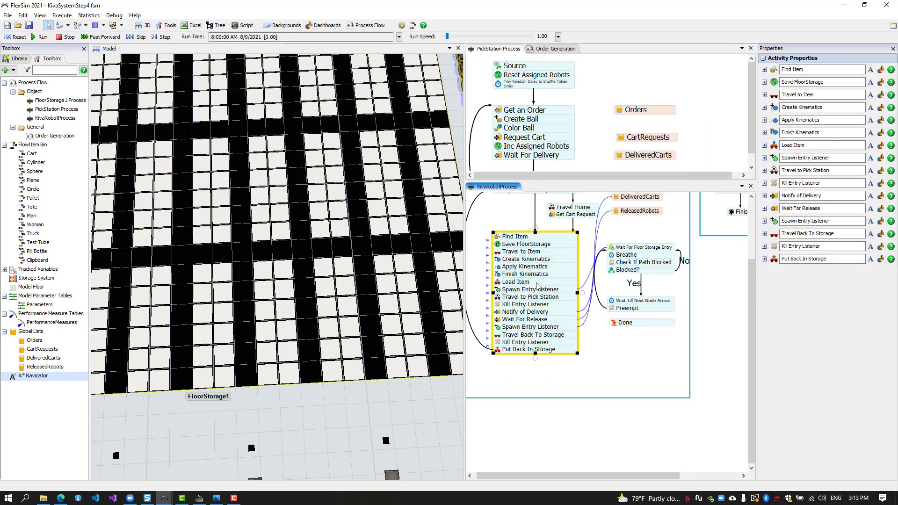
click(500, 274)
drag(549, 377, 561, 376)
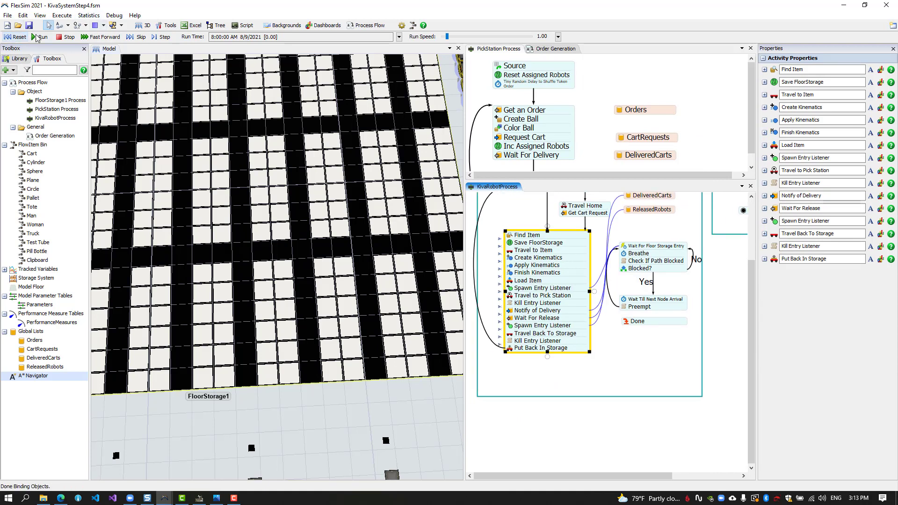
Check KivaRobot's load time, reset and run the model, and examine the robots' spin beneath their carts at speeds 0.13 and 0.41.
drag(396, 413, 229, 389)
click(362, 389)
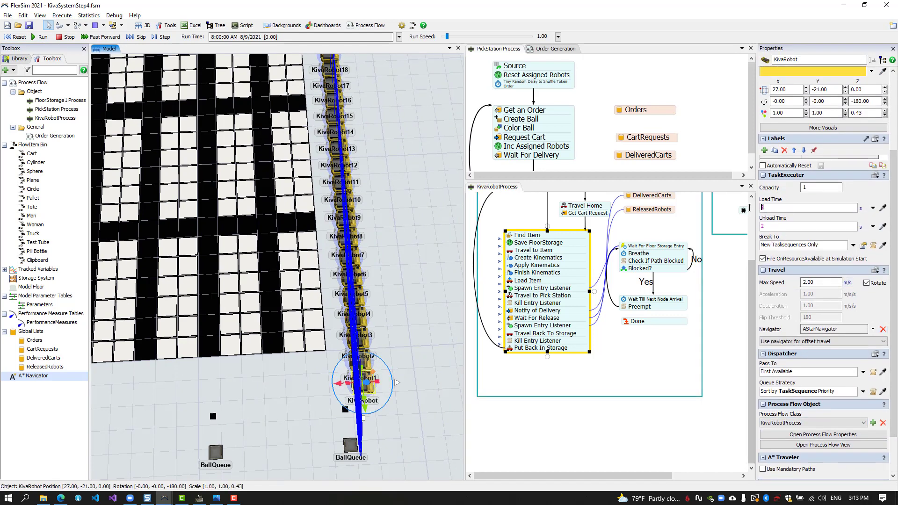
click(15, 37)
click(41, 38)
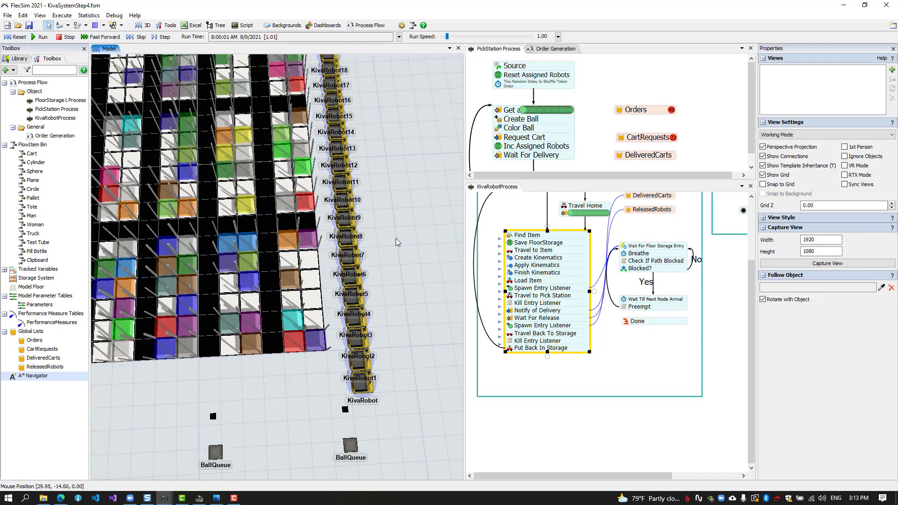
drag(279, 82, 373, 79)
drag(449, 38, 445, 36)
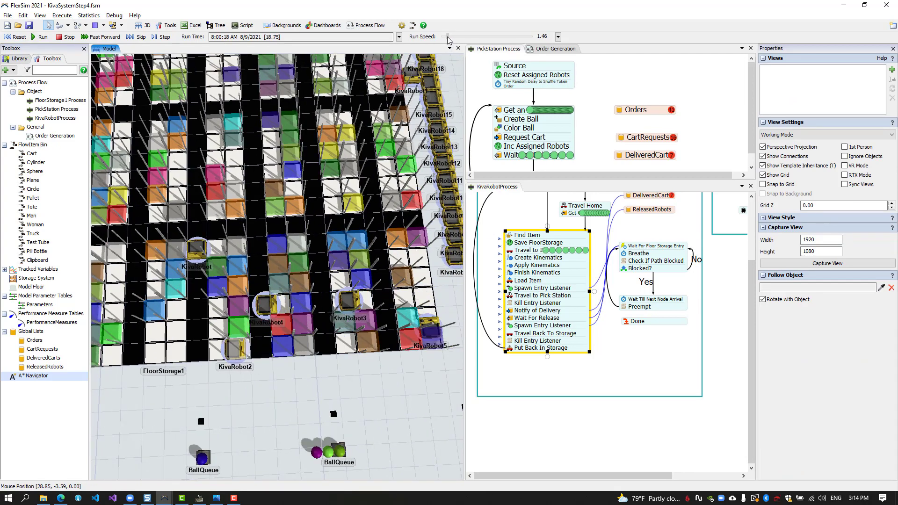
scroll(263, 422, up, 5)
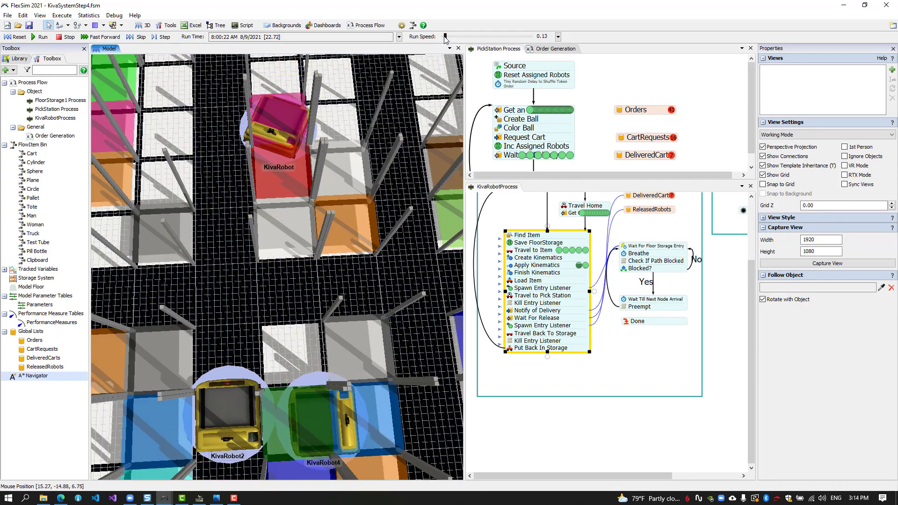
drag(445, 36, 446, 37)
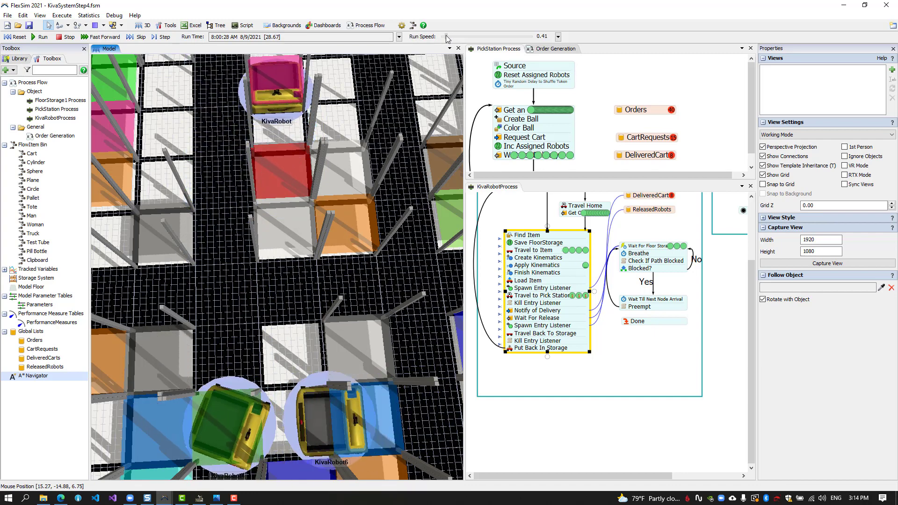
scroll(225, 220, down, 5)
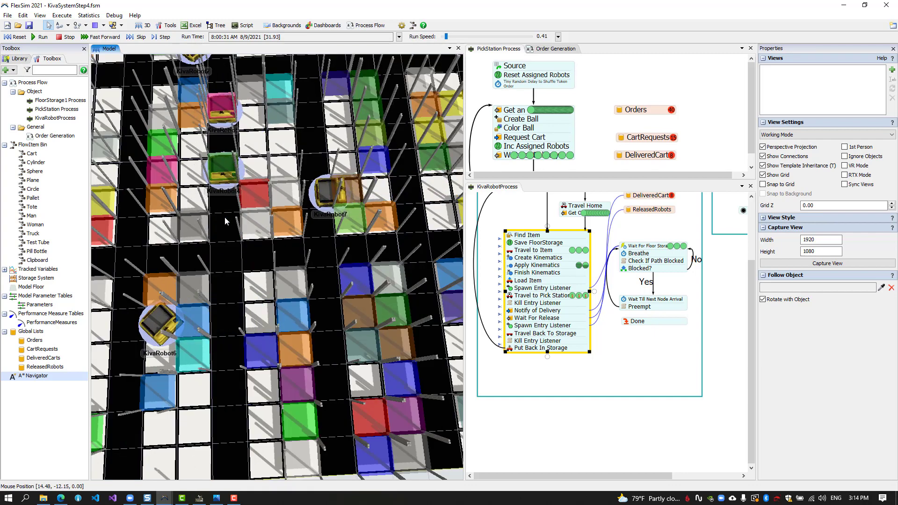
scroll(224, 217, down, 3)
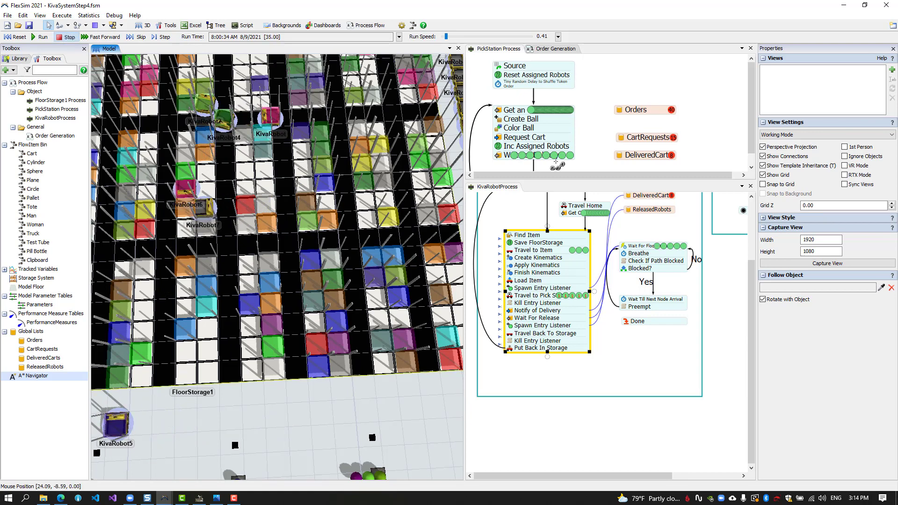
Reset the model, pull the Create, Apply and Finish Kinematics activities out of the block, and paste a copy of each beside it.
click(509, 320)
drag(494, 368, 485, 345)
click(16, 37)
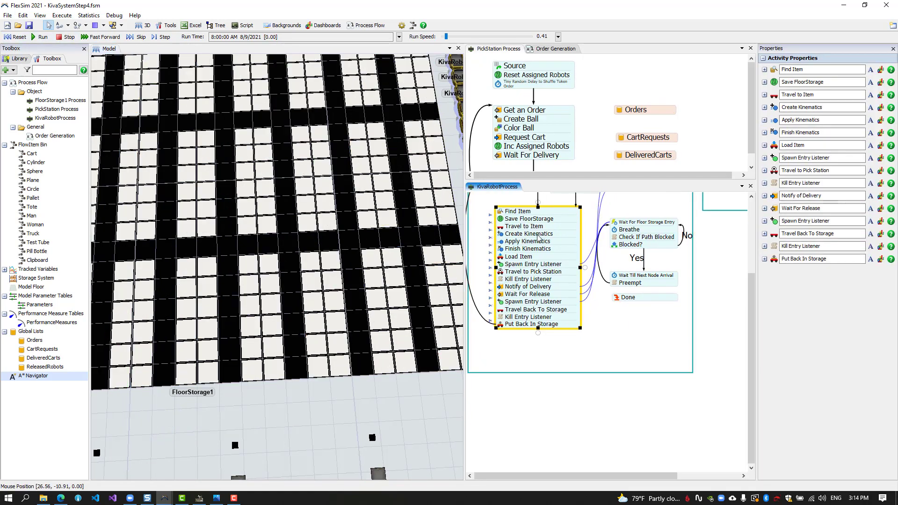
drag(535, 235, 543, 354)
key(ctrl+c)
click(625, 346)
key(ctrl+v)
drag(515, 234, 525, 386)
key(ctrl+c)
click(620, 365)
key(ctrl+v)
drag(516, 234, 525, 406)
key(ctrl+c)
click(649, 404)
key(ctrl+v)
Return the original Create, Apply and Finish Kinematics activities to their places between Travel to Item and Load Item.
drag(537, 353, 522, 234)
drag(524, 386, 520, 241)
drag(528, 405, 518, 255)
Insert the copied Create, Apply and Finish Kinematics activities before Put Back In Storage and check the Apply Kinematics copy's settings.
drag(645, 349, 522, 327)
drag(648, 370, 522, 332)
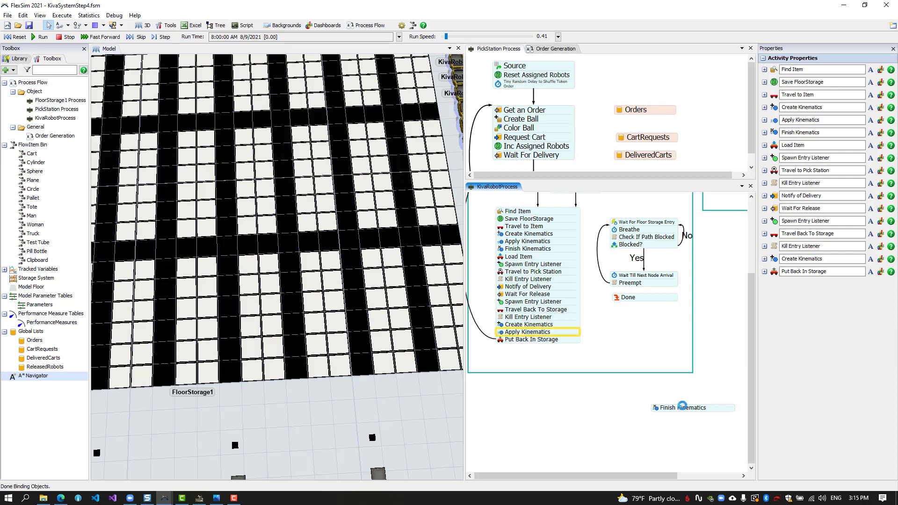
drag(669, 408, 524, 340)
click(501, 334)
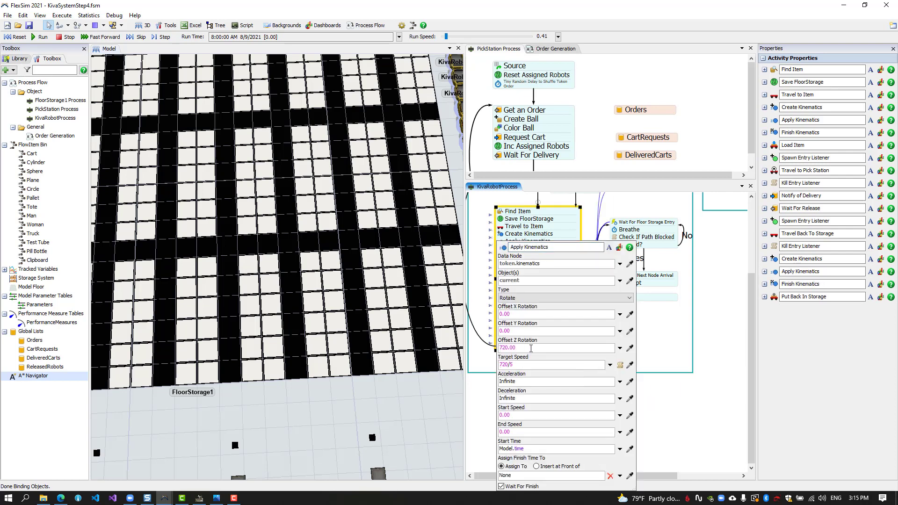
click(666, 344)
Run the model, varying the speed between 0.24 and 1.46, and examine how robots rotate when picking up and returning carts.
click(41, 37)
click(331, 410)
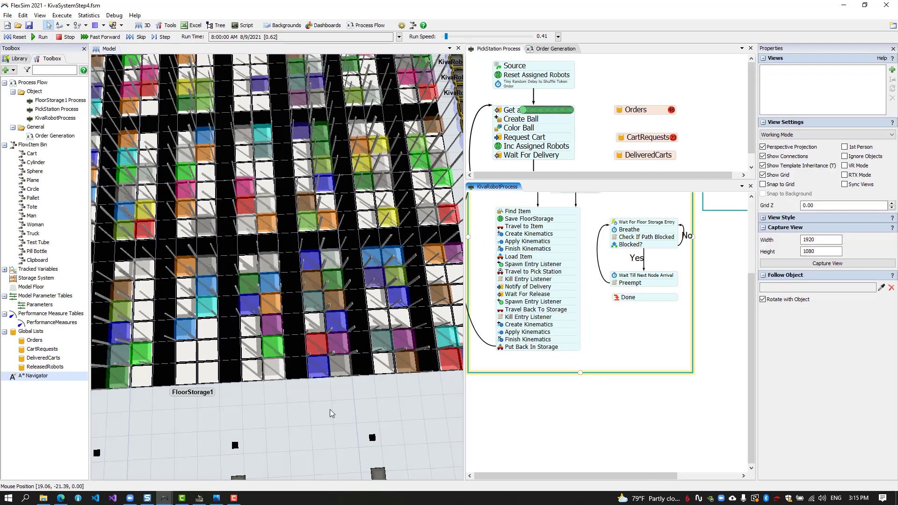
scroll(332, 409, down, 3)
drag(446, 37, 447, 37)
scroll(322, 377, up, 5)
scroll(279, 265, down, 2)
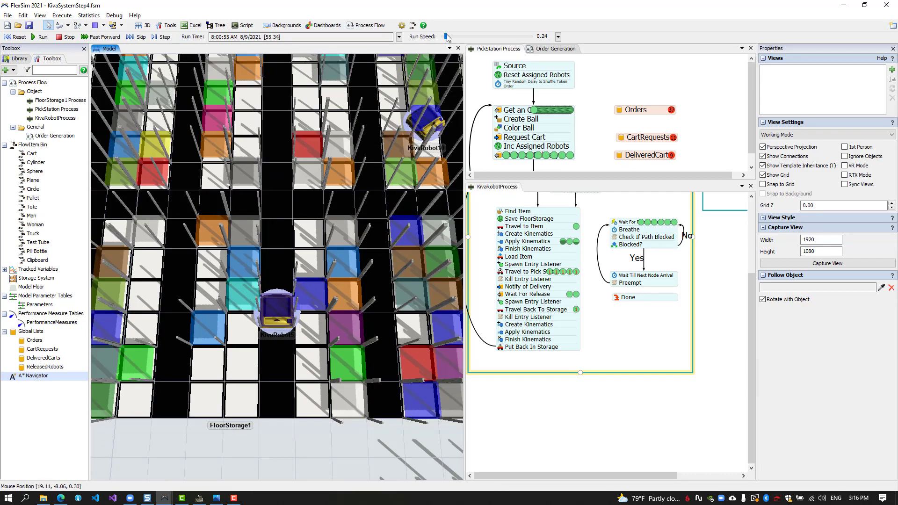
drag(140, 268, 378, 499)
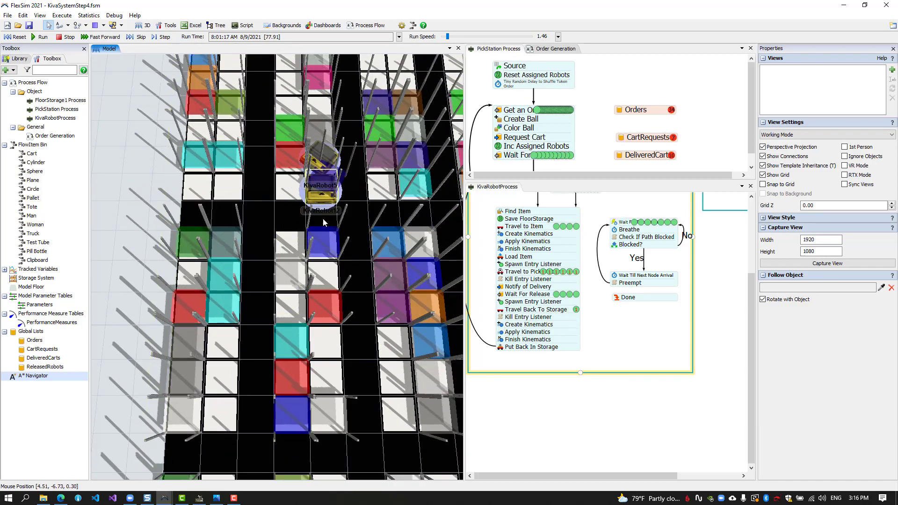
scroll(305, 217, down, 5)
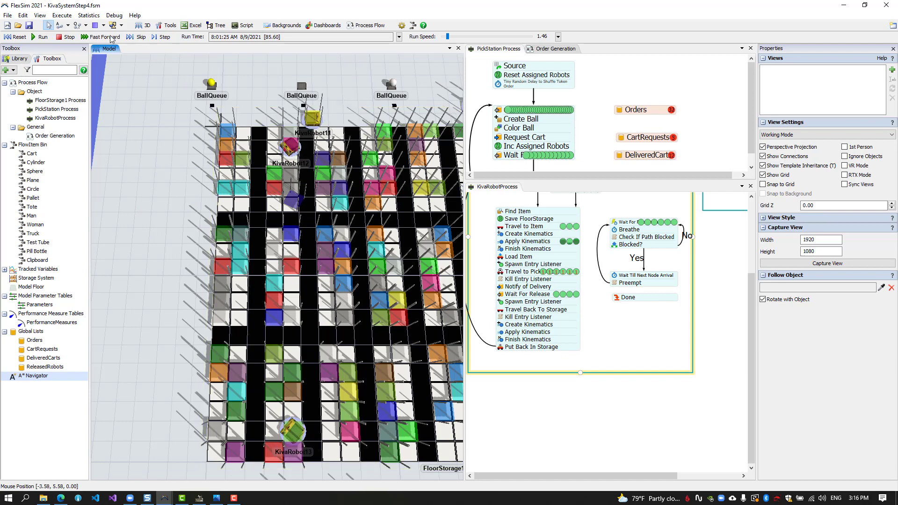
Insert a Change Visual activity between the second Finish Kinematics and Put Back In Storage.
click(574, 405)
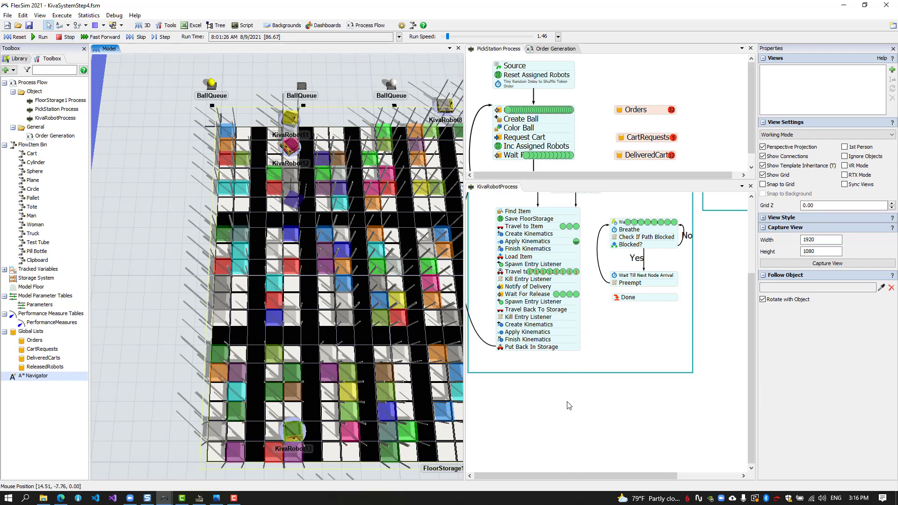
double_click(513, 344)
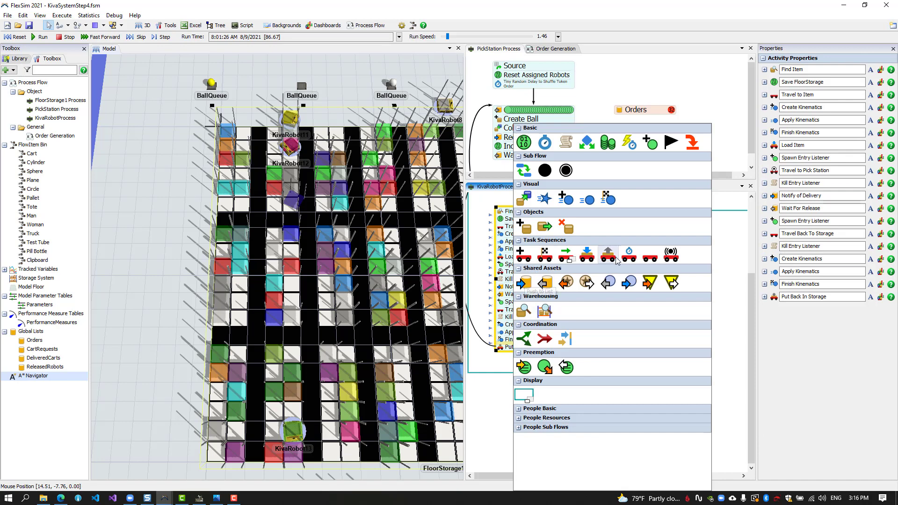
click(523, 199)
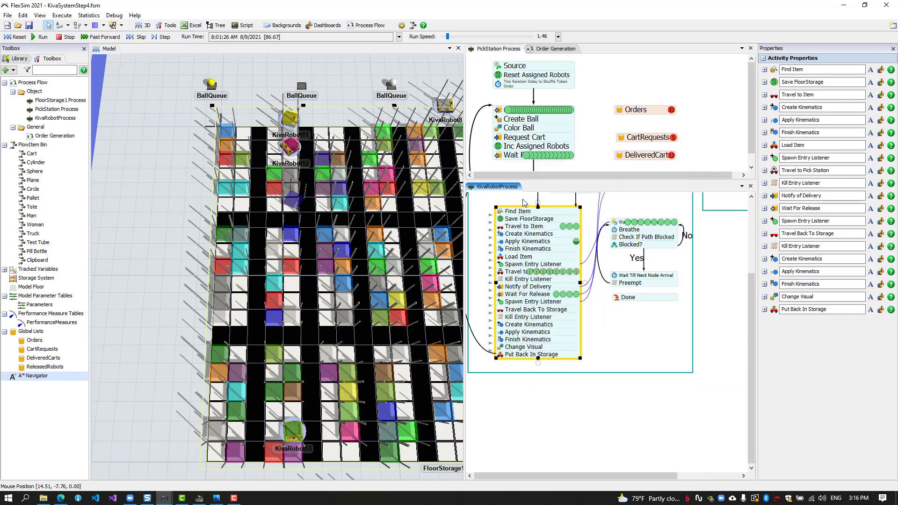
Rename the Change Visual activity before Put Back In Storage as Reset Item Rotation.
double_click(525, 347)
text(Reset)
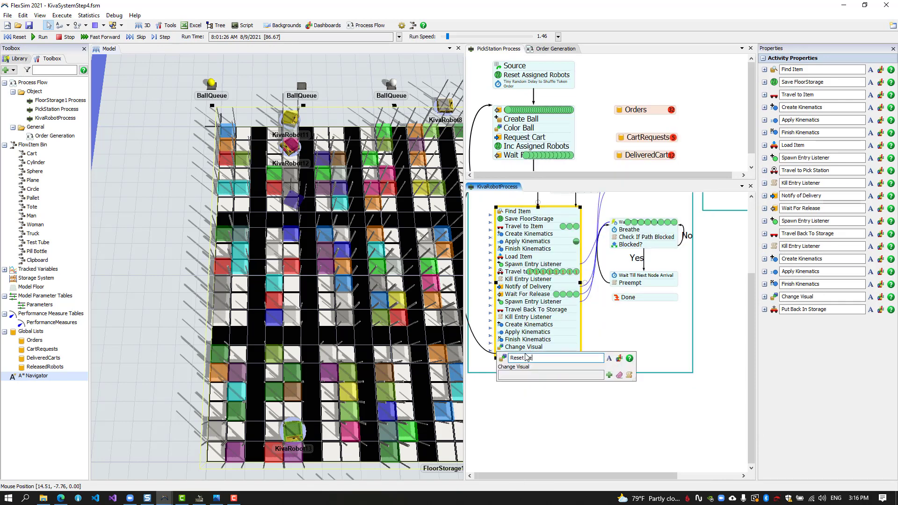
key(Return)
Make Reset Item Rotation set the rotation of token.Item to 0 on the X, Y and Z axes.
click(609, 375)
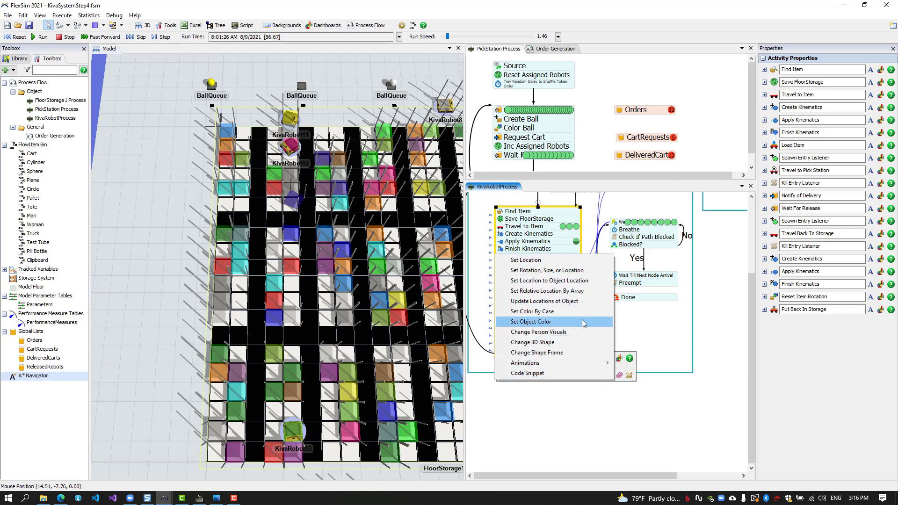
click(583, 269)
click(575, 398)
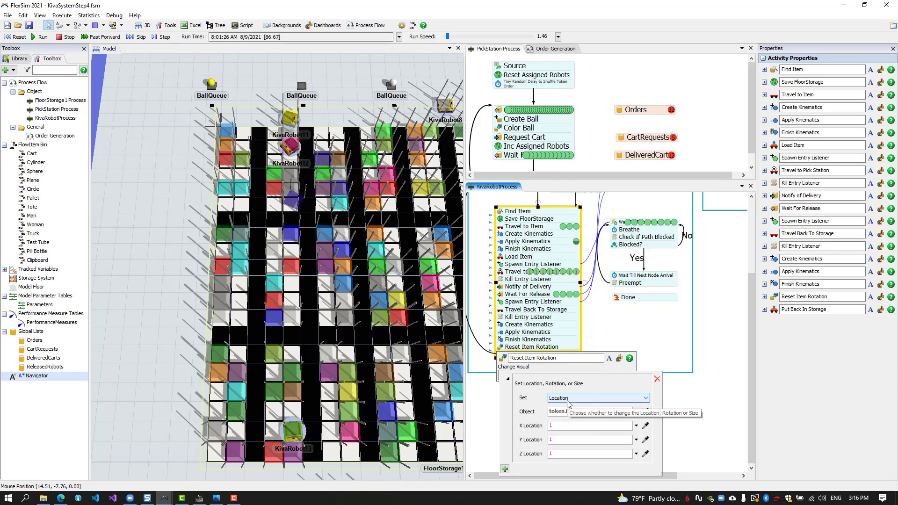
click(567, 418)
text(Item)
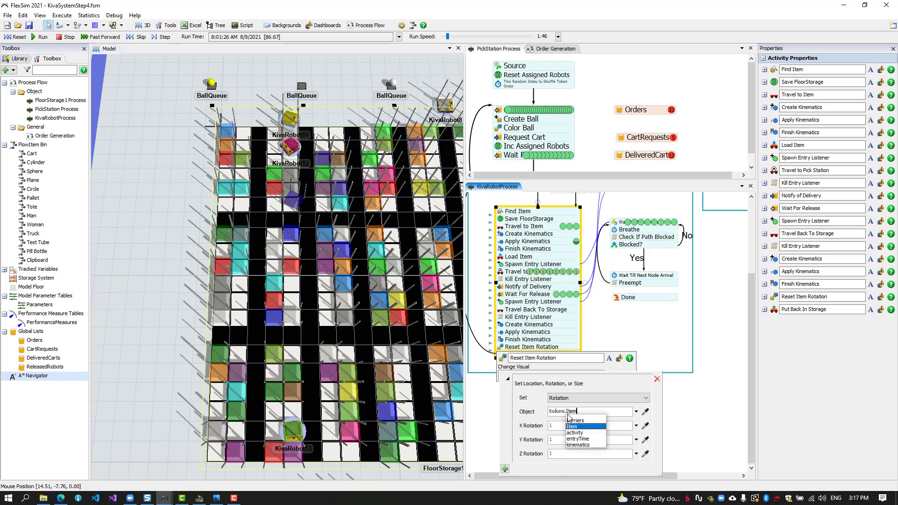
key(Tab)
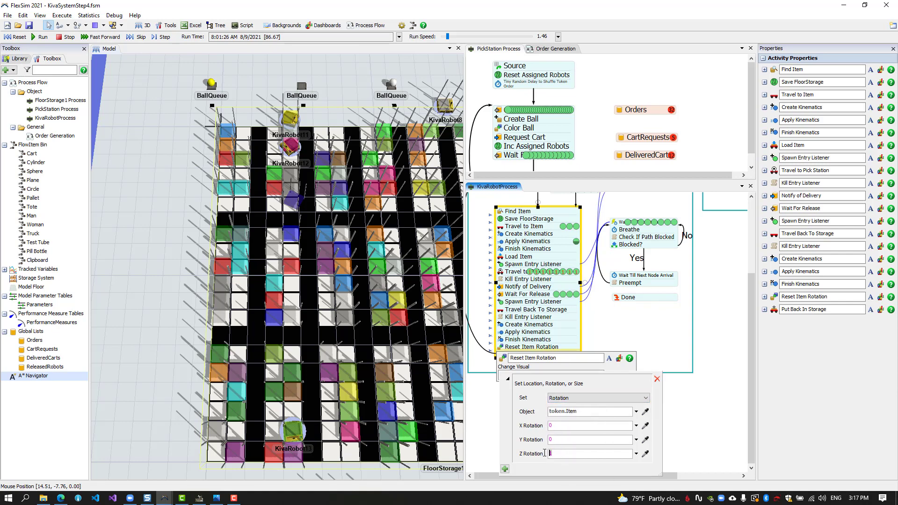
Reset and run the model, slow it to speed 0.41, and examine how robots turn and return carts to storage.
click(17, 37)
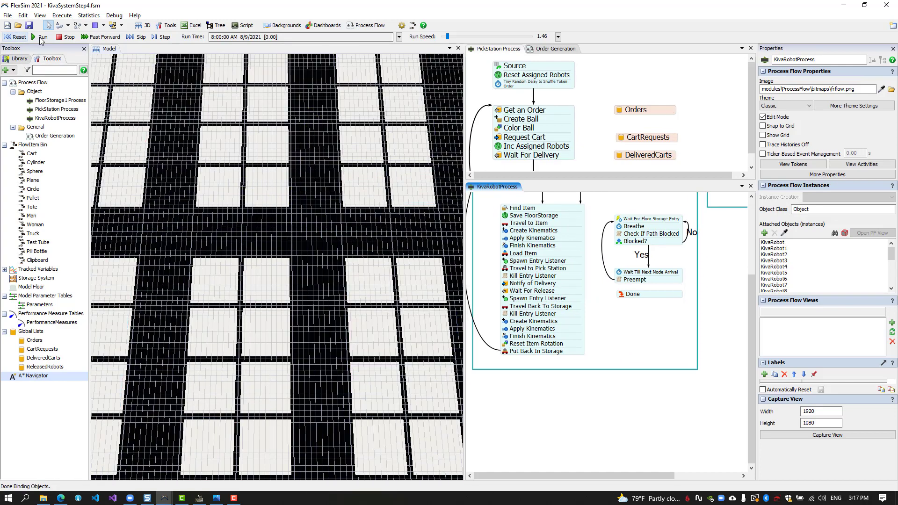
click(34, 37)
drag(447, 37, 446, 43)
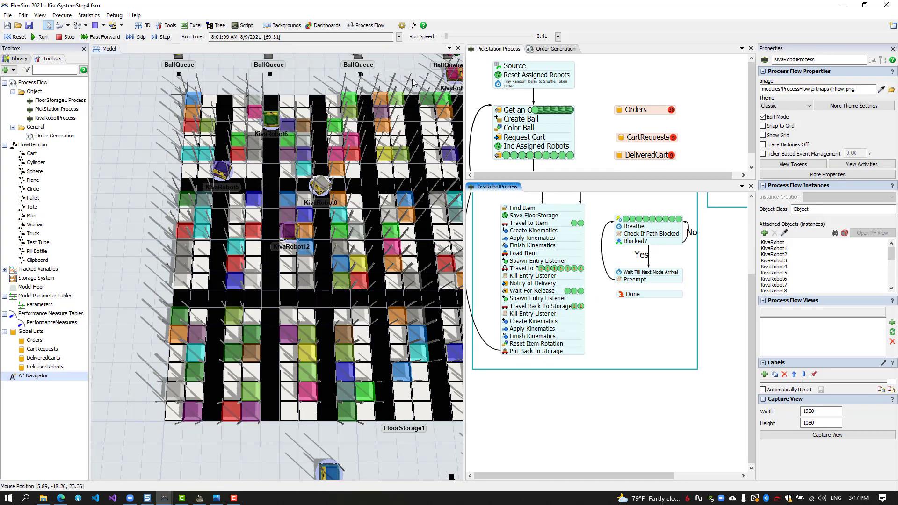
scroll(255, 188, up, 5)
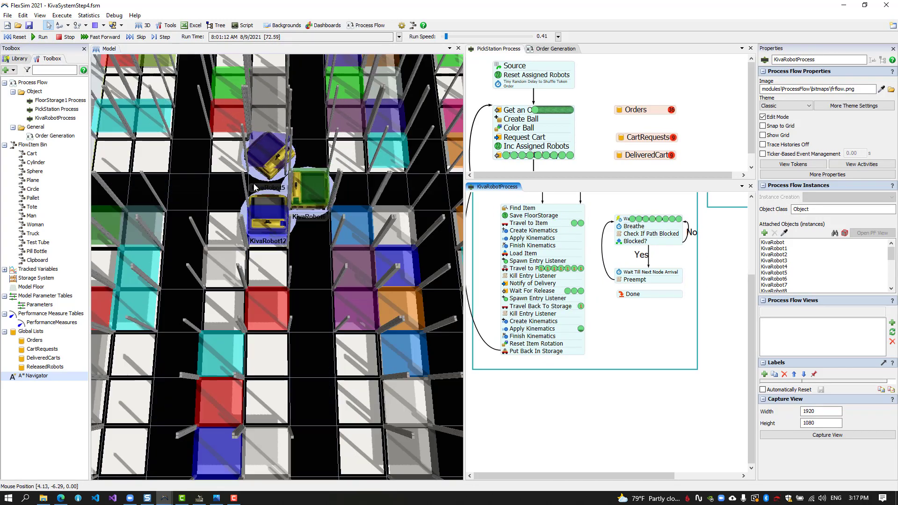
scroll(256, 187, down, 2)
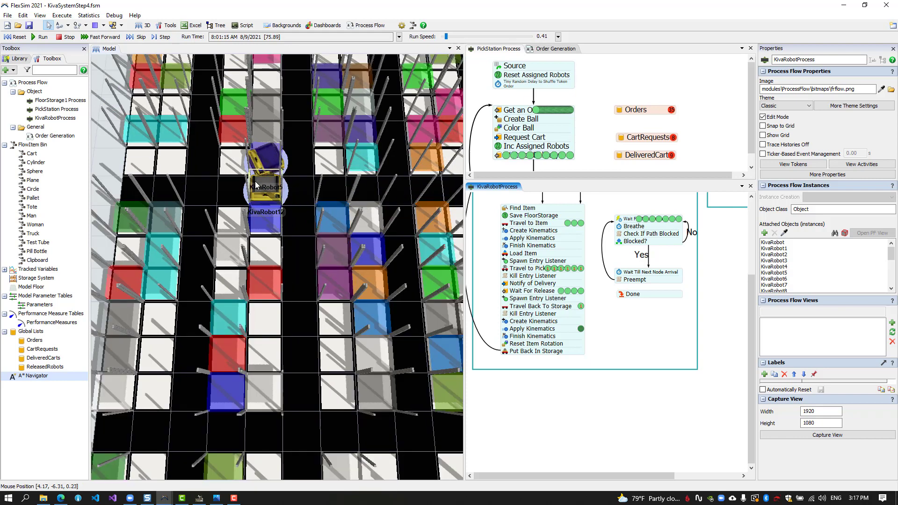
scroll(256, 185, down, 3)
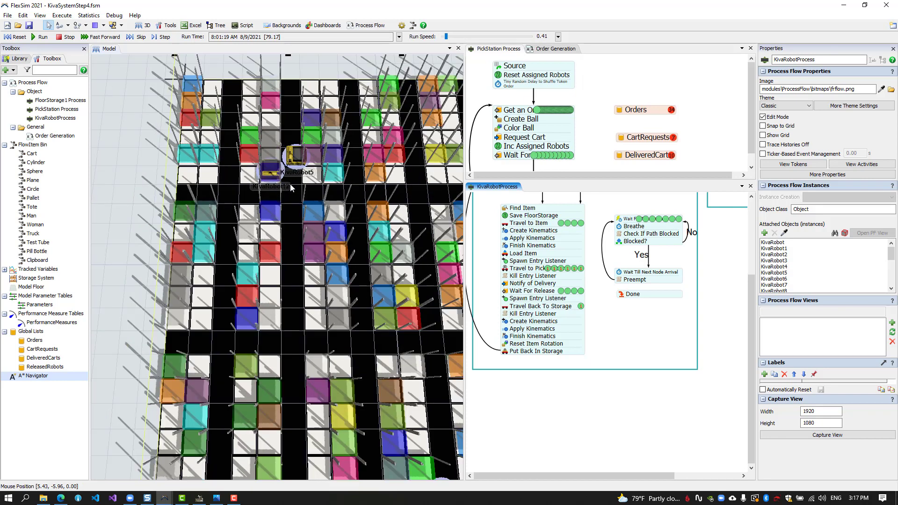
scroll(290, 185, down, 1)
scroll(291, 355, down, 2)
drag(400, 442, 276, 387)
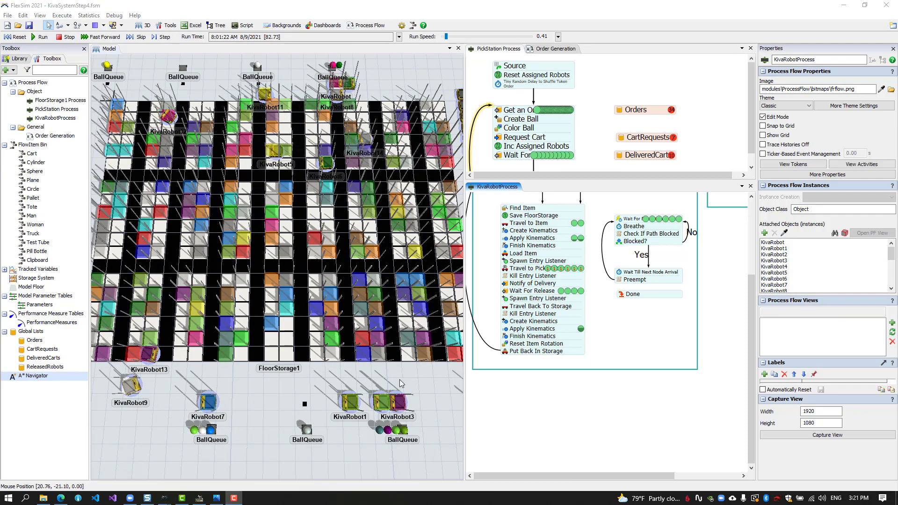
drag(401, 383, 318, 367)
scroll(319, 367, up, 3)
click(401, 375)
right_drag(401, 387, 389, 395)
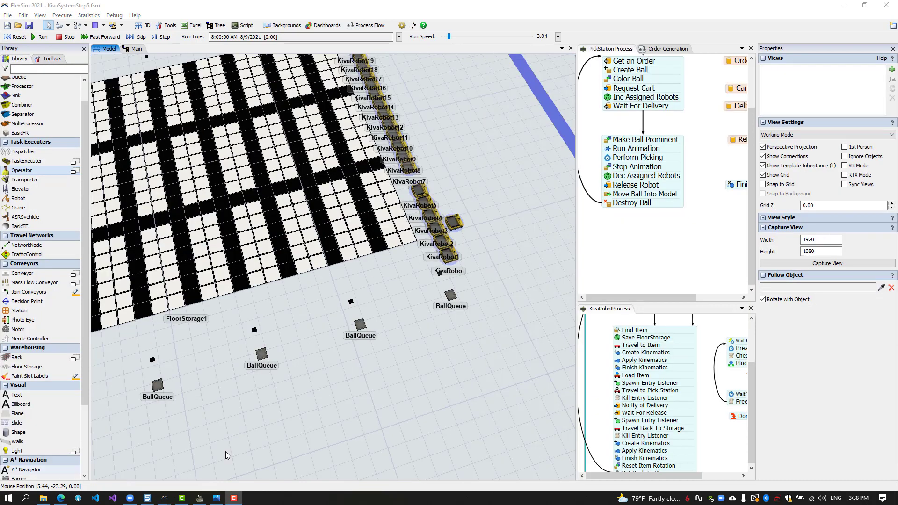
Add an Operator object to the pick station at the black marker beside its BallQueue.
scroll(374, 329, up, 5)
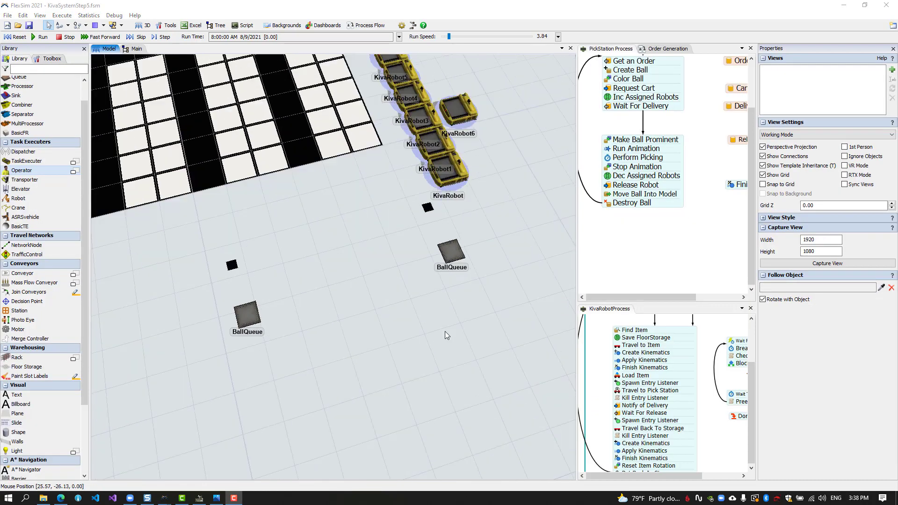
scroll(50, 146, up, 2)
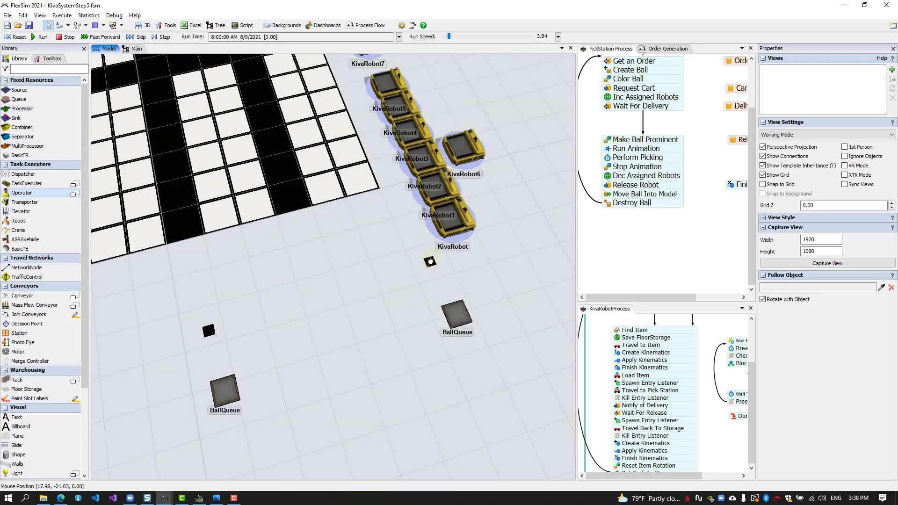
drag(22, 192, 431, 262)
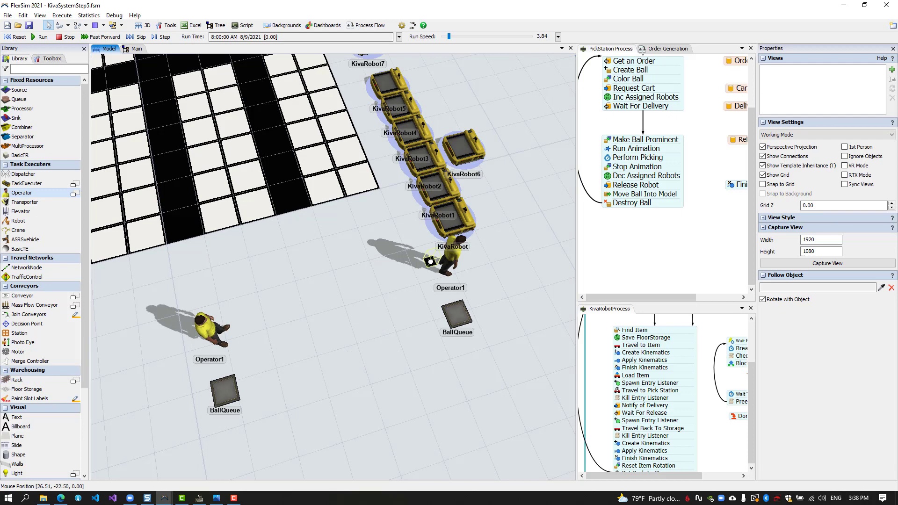
Name the pick station's worker Operator and place it at X -0.17, Y -0.57 with a Z rotation of 90.
click(456, 260)
right_click(456, 258)
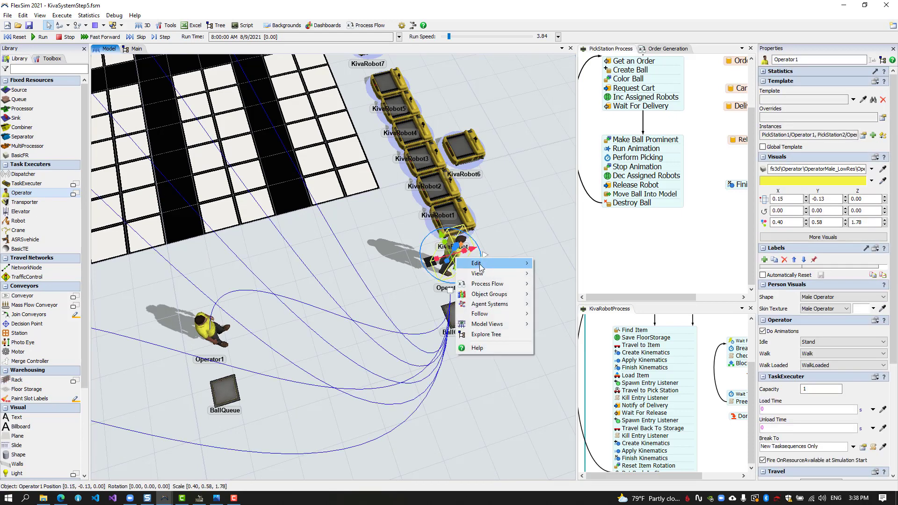
mouse_move(477, 263)
click(587, 323)
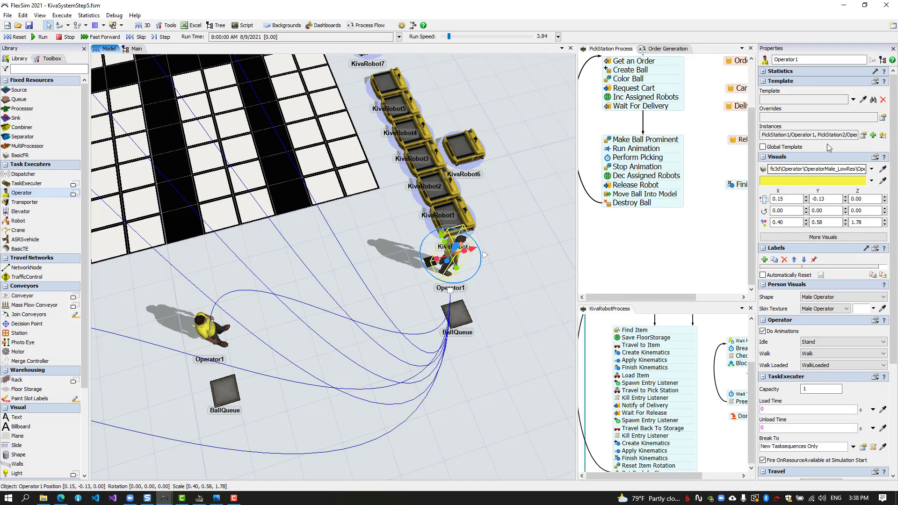
click(883, 136)
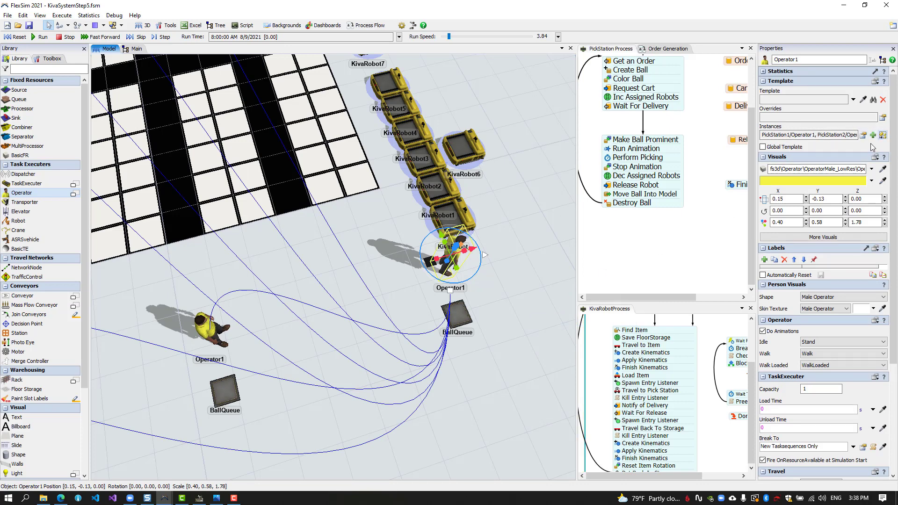
drag(455, 275, 448, 295)
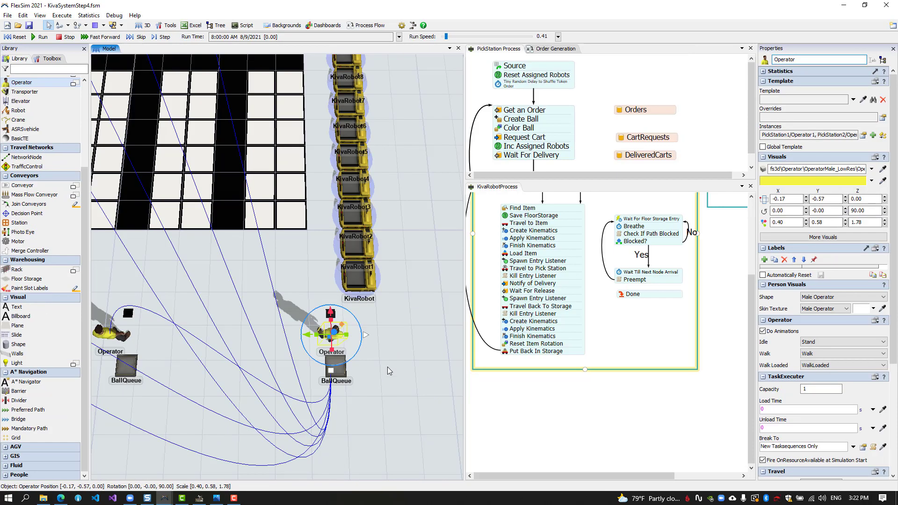
drag(387, 366, 374, 369)
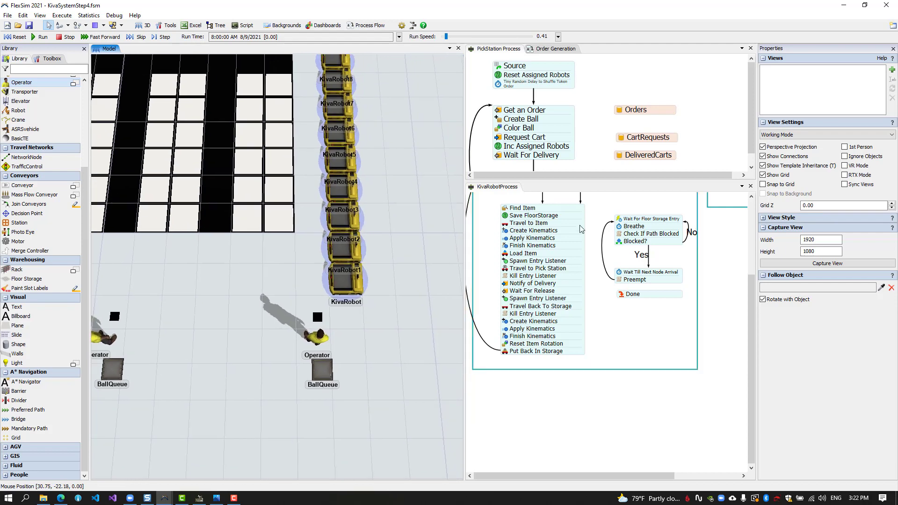
Enlarge the PickStation Process view and rename the To-Do: Put Stuff Here delay as Perform Picking.
drag(578, 181, 576, 302)
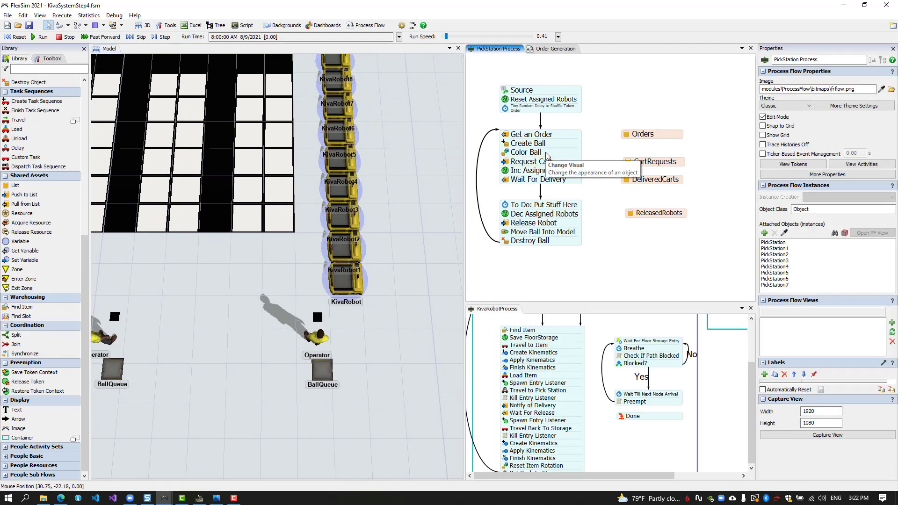
click(506, 207)
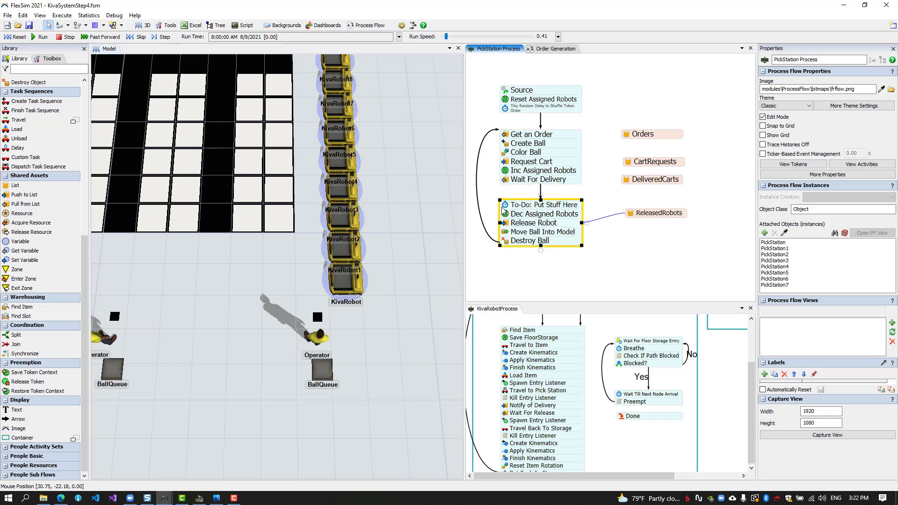
click(542, 233)
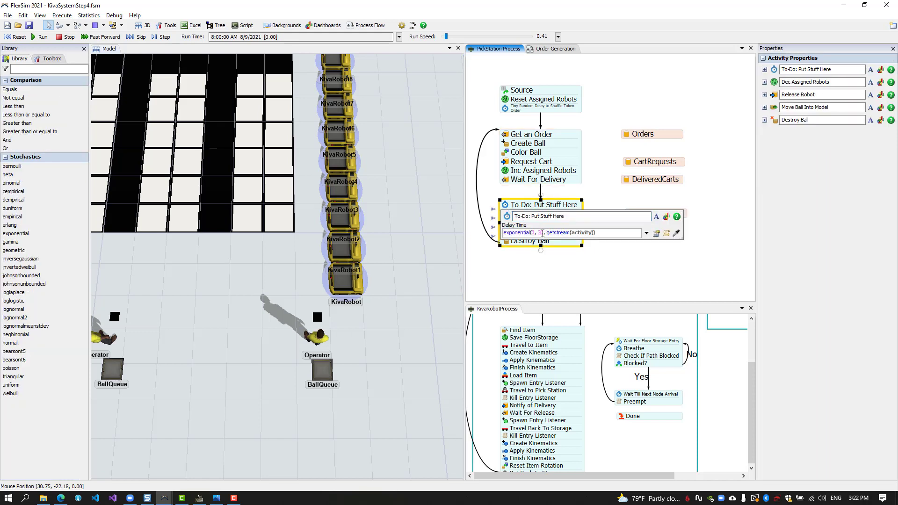
click(520, 206)
click(526, 206)
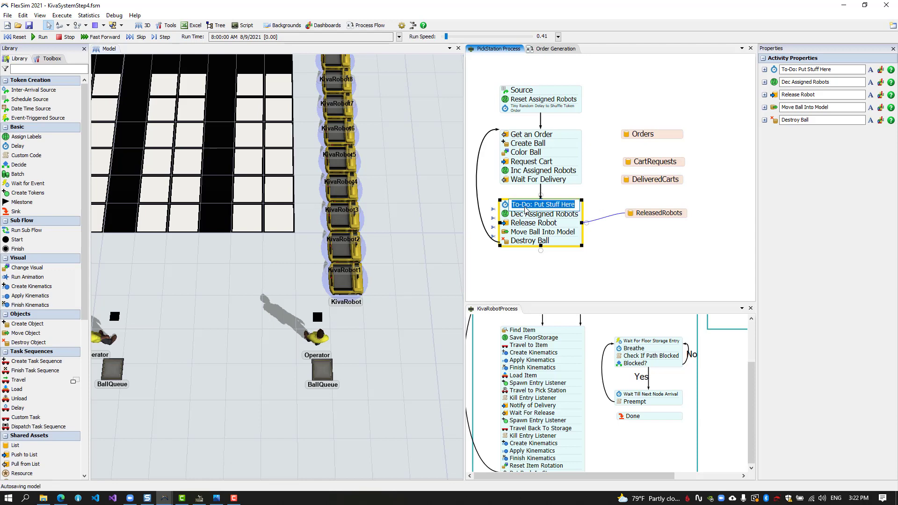
click(523, 190)
click(522, 196)
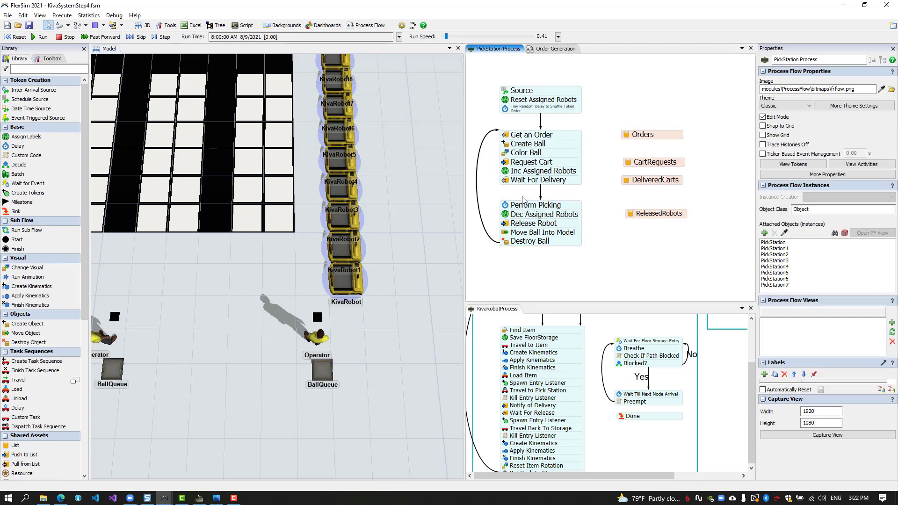
Insert a Change Visual activity before Perform Picking and name it Make Ball Prominent.
click(533, 227)
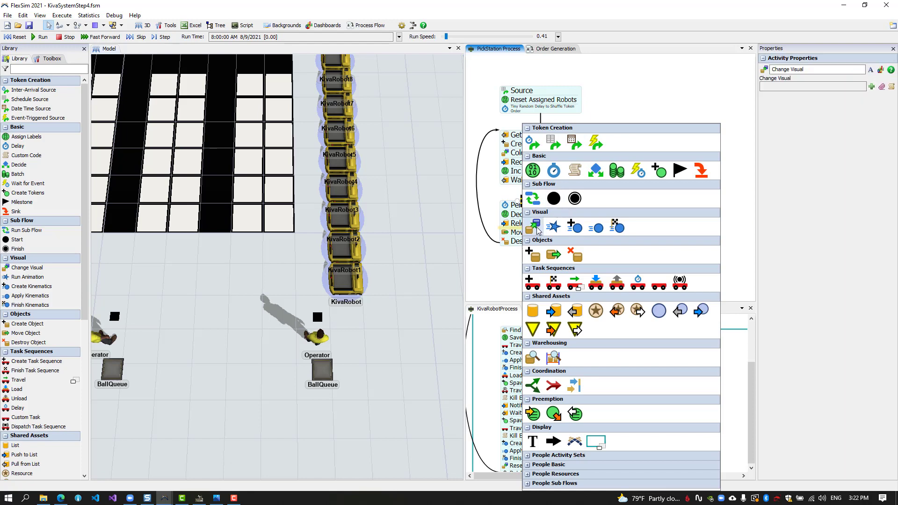
click(527, 212)
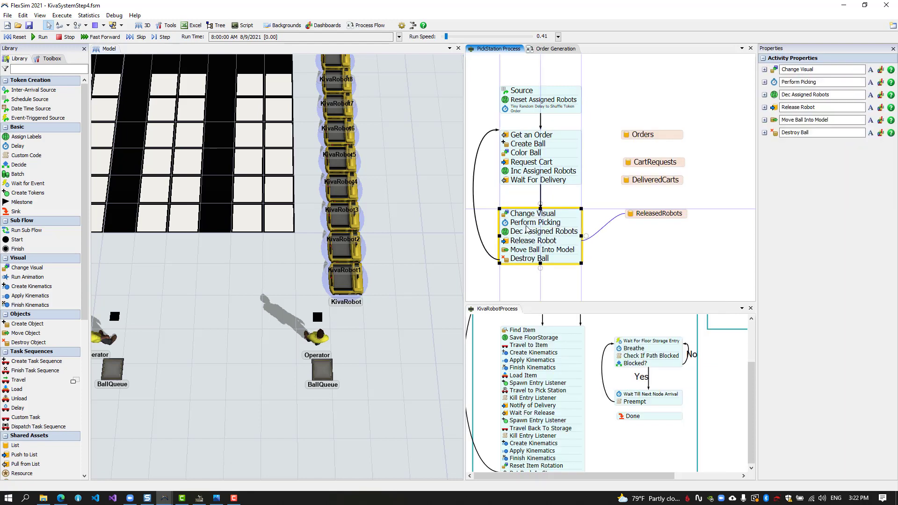
double_click(544, 216)
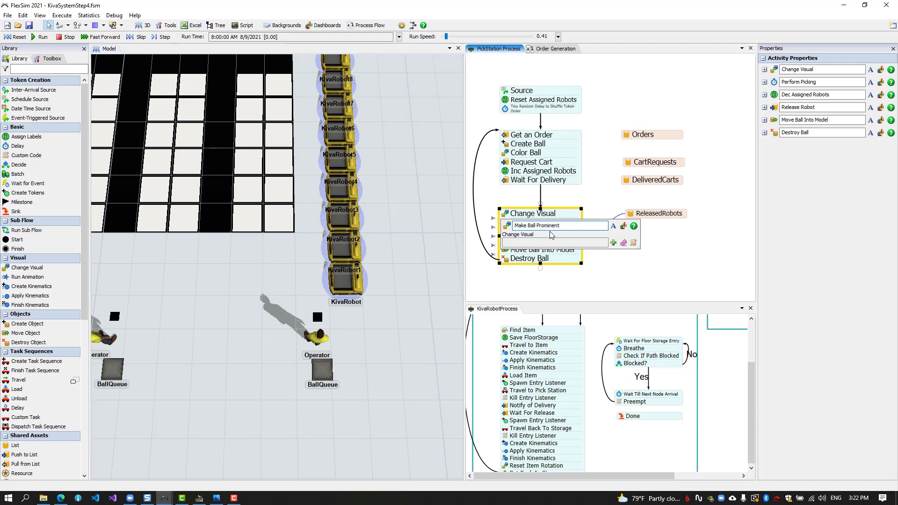
Add a Set Location change to Make Ball Prominent with token.Item as its object.
click(613, 242)
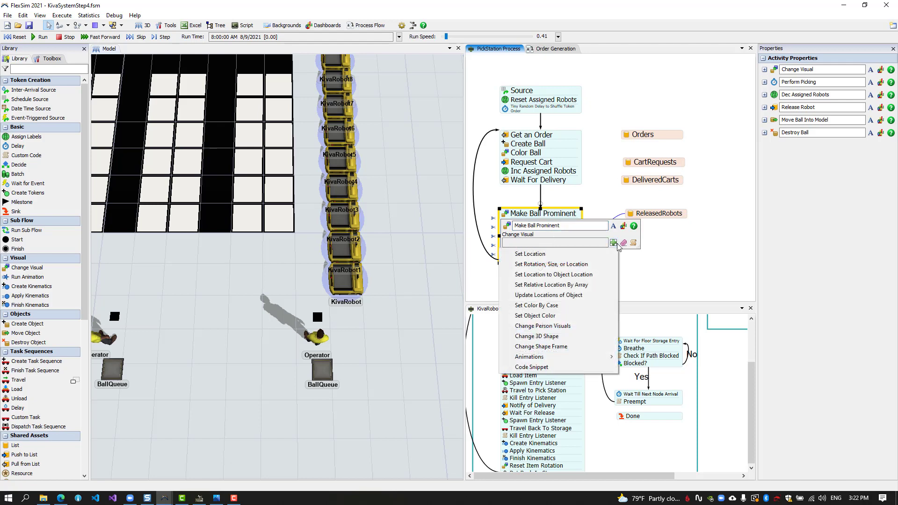
click(569, 255)
click(579, 266)
text(Item)
Set the center location to token.Item.location.x, token.Item.location.y and token.Item.location.z + 1 for X, Y and Z.
drag(560, 279, 549, 275)
text(token.)
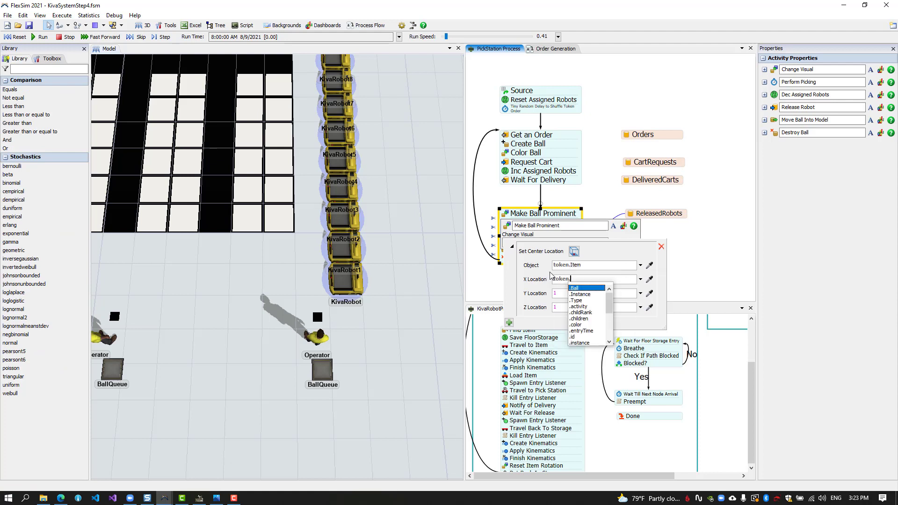
text(Item.loacation.x)
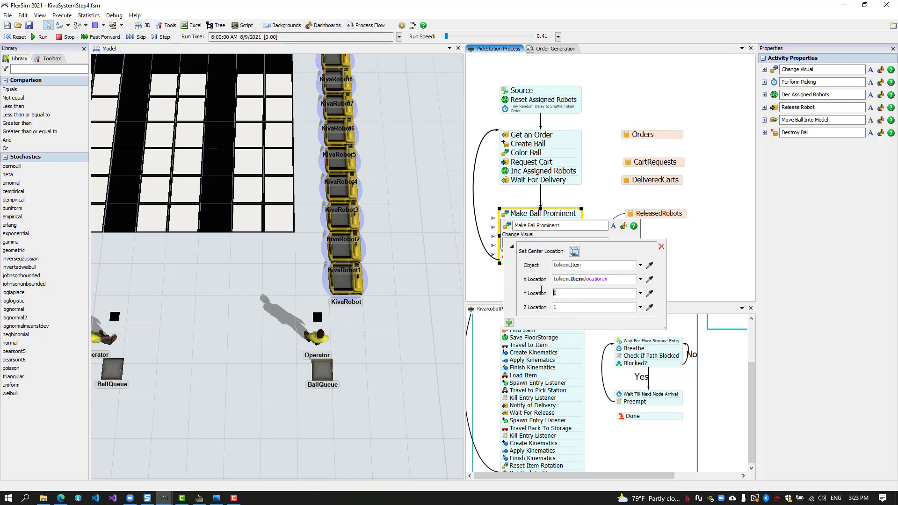
text(y)
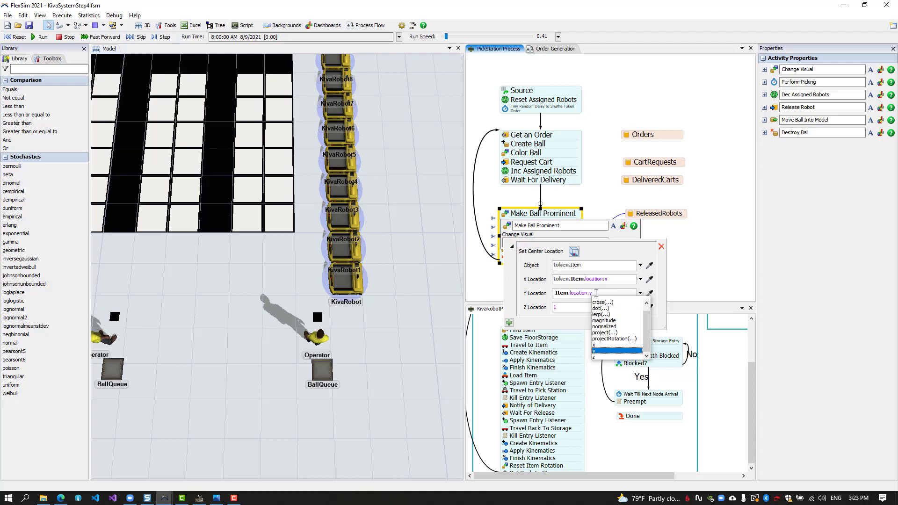
key(Return)
key(BackSpace)
text(z +)
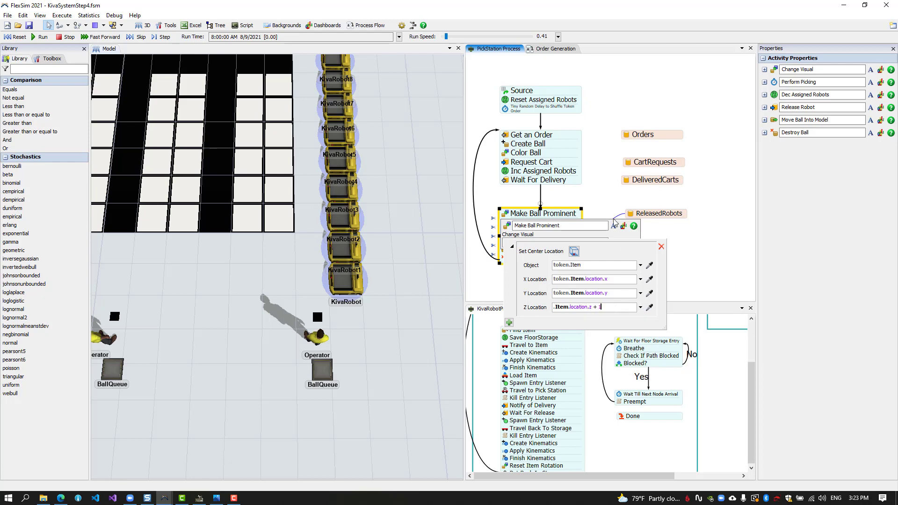
click(586, 188)
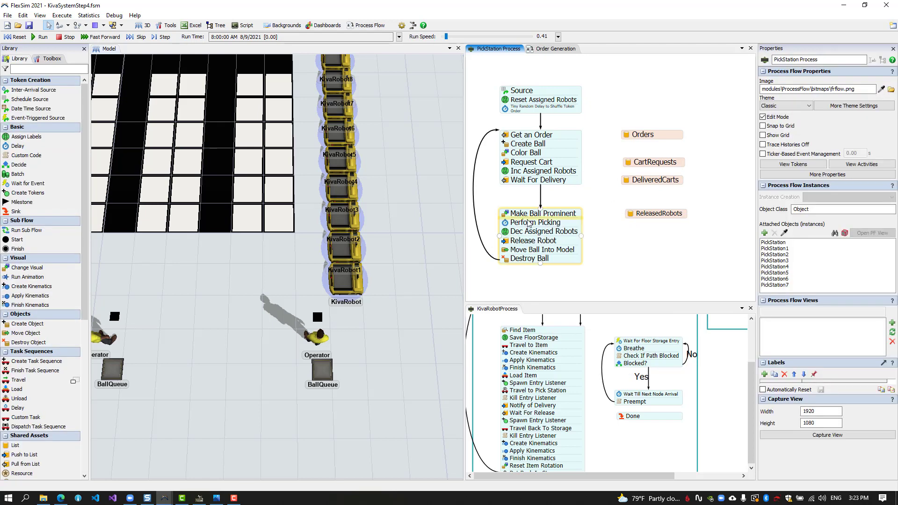
Insert a Run Animation activity after Make Ball Prominent, with object current.find("Operator") and animation "Open".
double_click(528, 220)
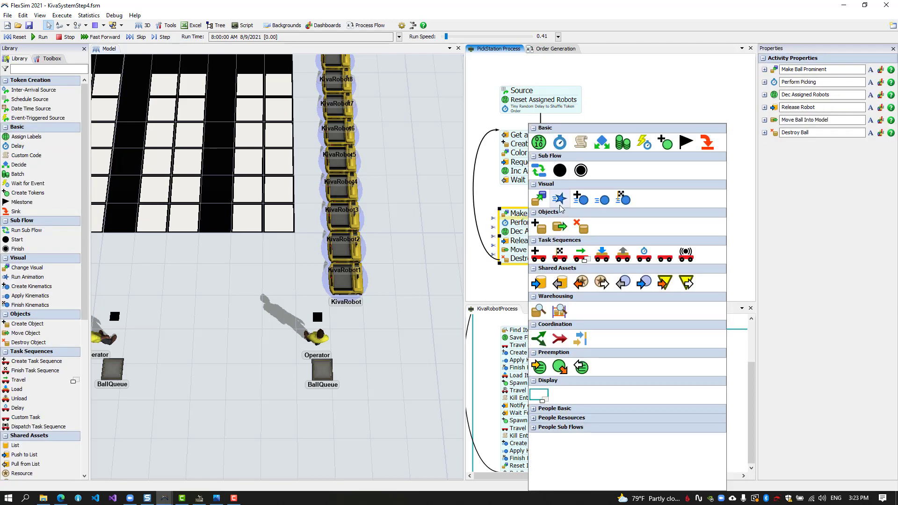
click(560, 204)
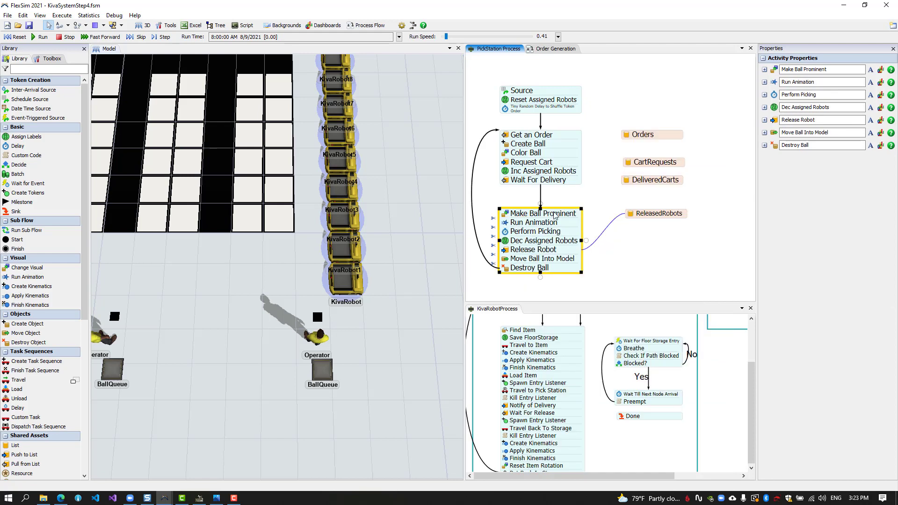
click(508, 225)
key(Tab)
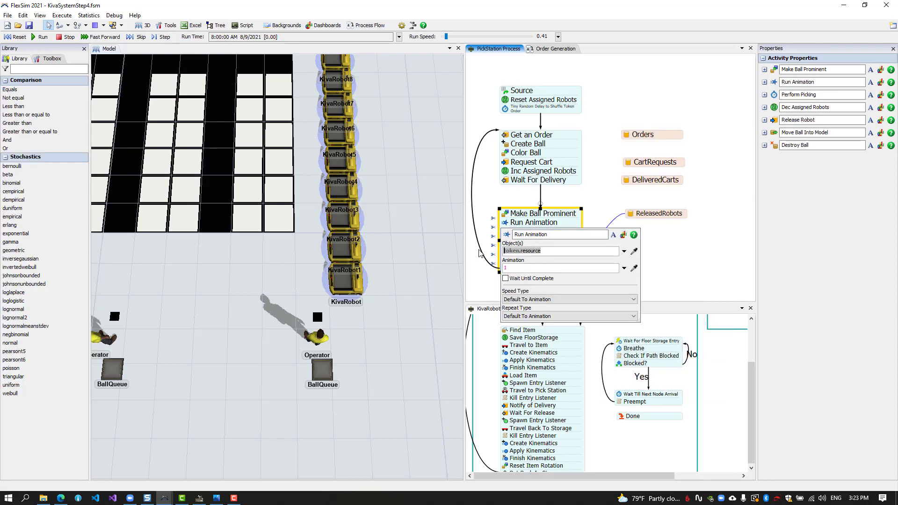
text(current.)
text(find)
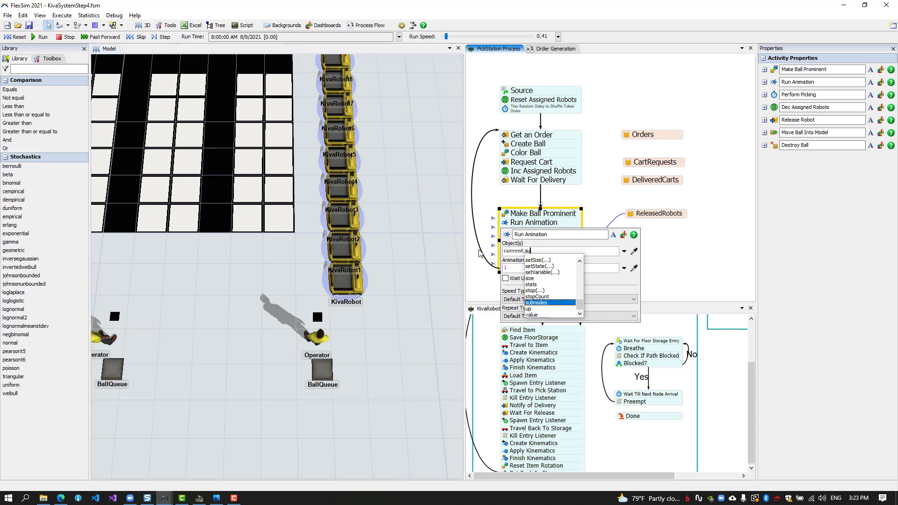
text(()
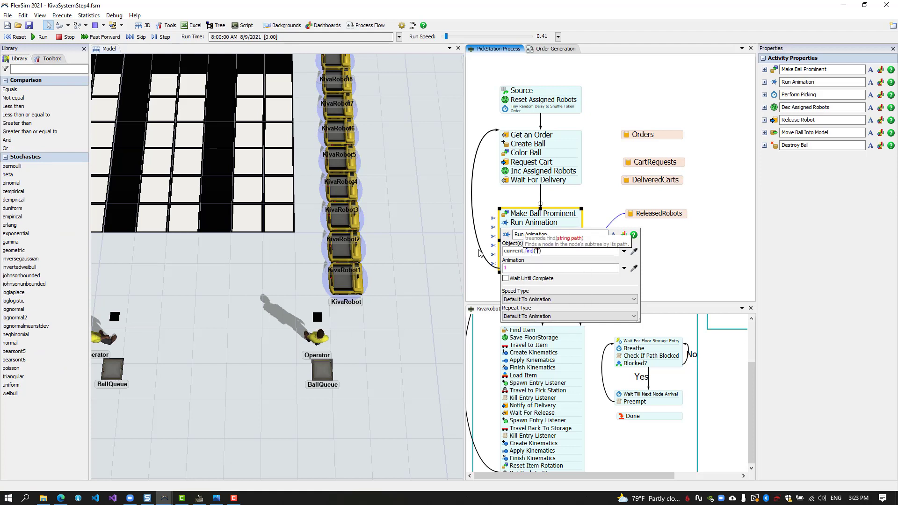
text("Operator");)
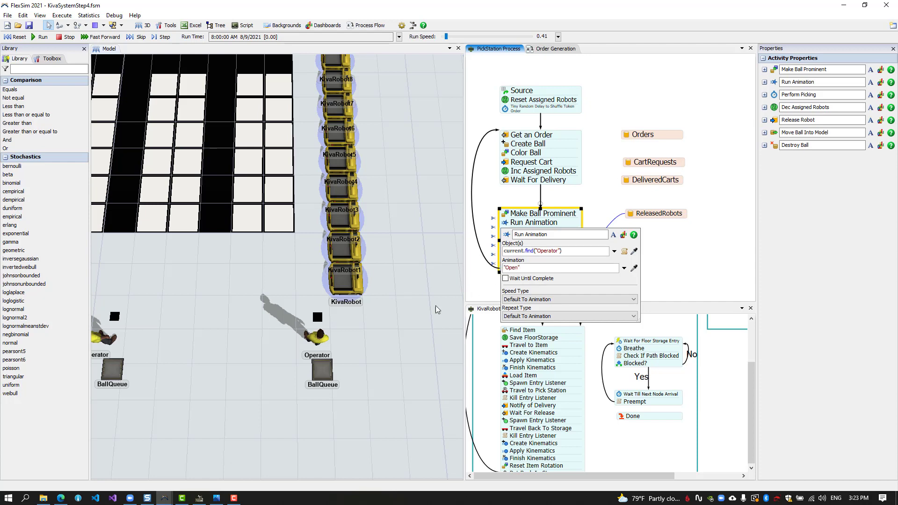
Set the Run Animation activity's repeat type to Repeat Indefinitely.
click(319, 340)
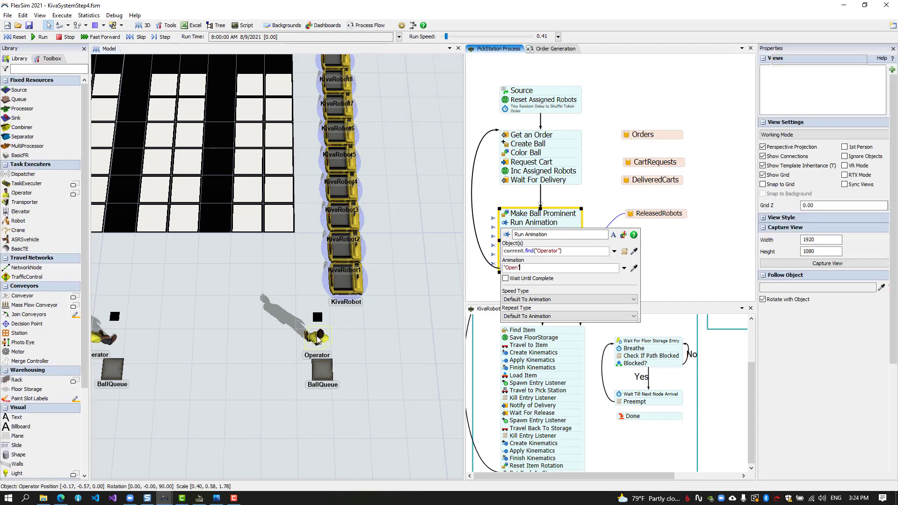
click(319, 340)
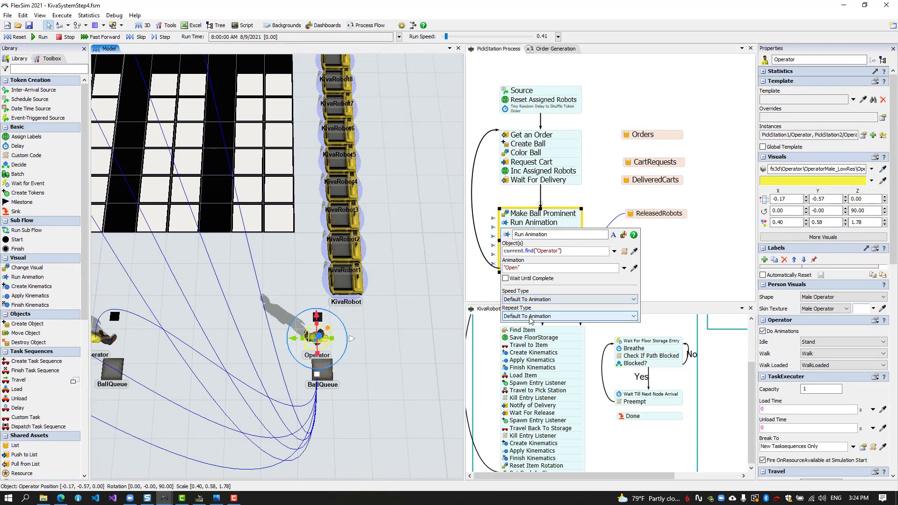
click(532, 317)
click(532, 317)
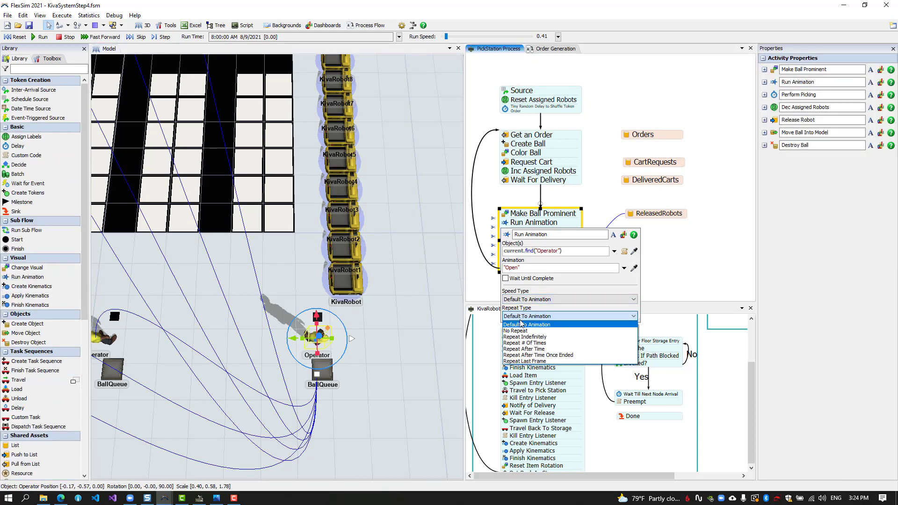
click(522, 338)
click(473, 259)
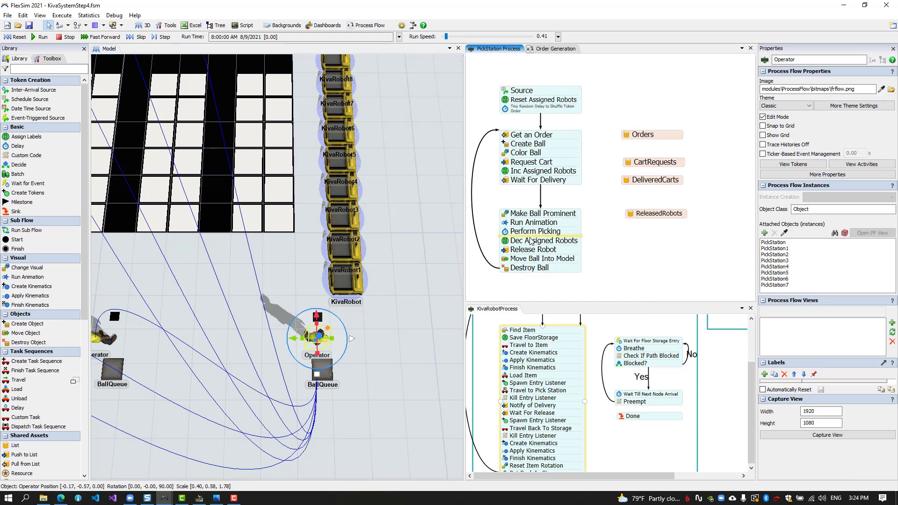
Insert a Finish Kinematics activity after Perform Picking and move it out of the block into the empty space below ReleasedRobots.
click(529, 237)
click(625, 198)
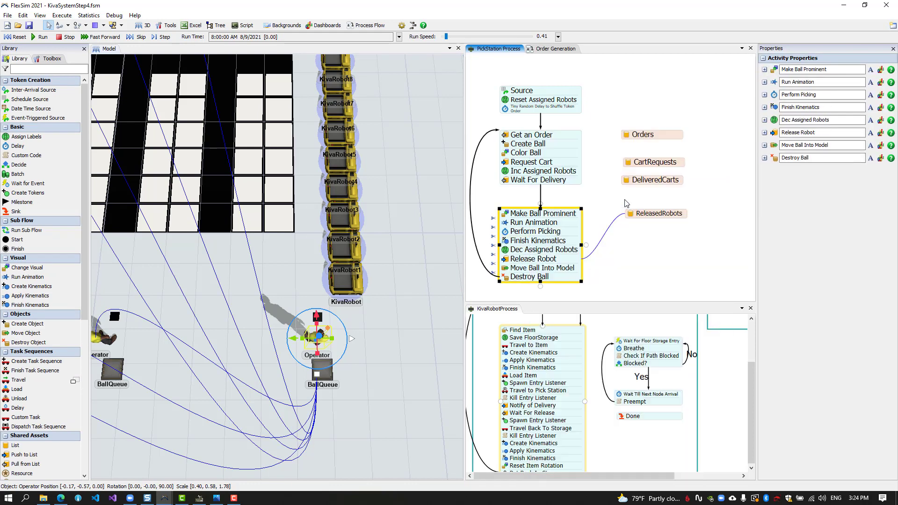
drag(515, 241, 638, 259)
Insert a Change Visual activity after Perform Picking and name it Stop Animation.
click(530, 236)
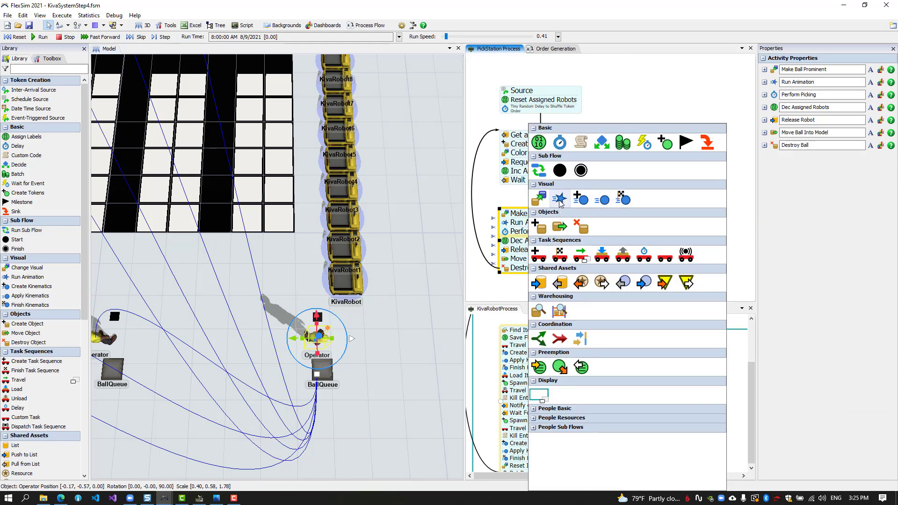
click(539, 199)
double_click(522, 242)
text(Stop Animation)
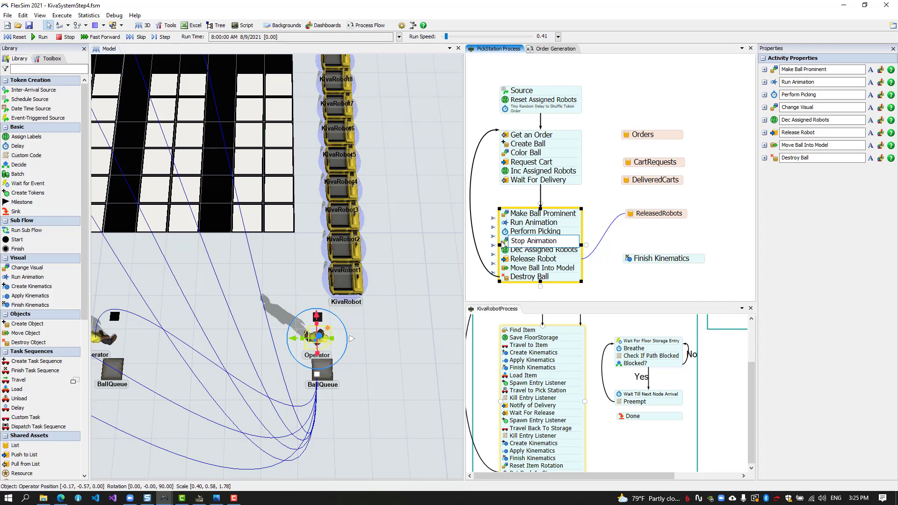
Add a Stop Animation change to the Stop Animation activity, with object current.find("Operator"); and animation "Open".
double_click(505, 243)
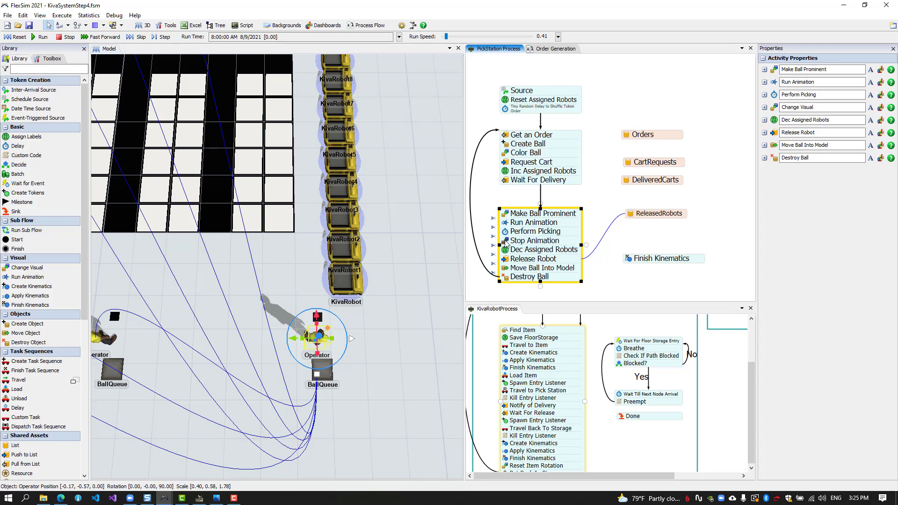
click(615, 271)
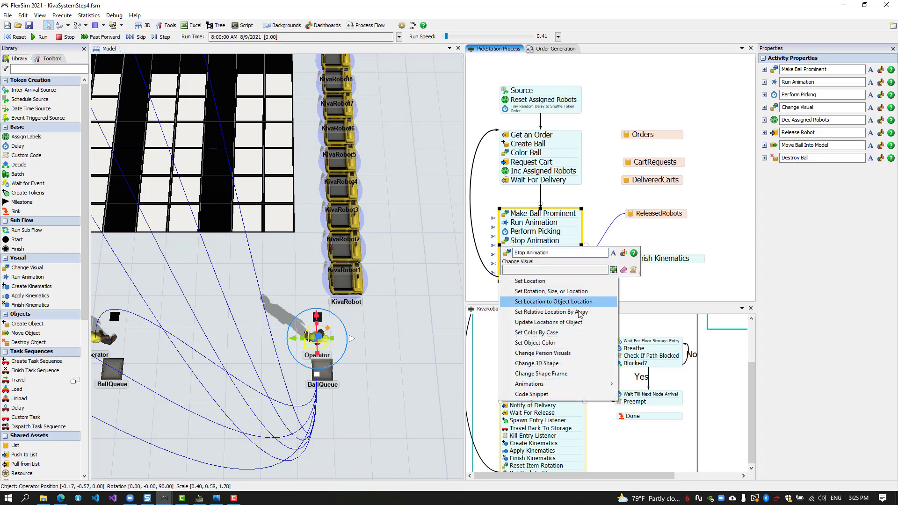
mouse_move(564, 384)
click(644, 395)
click(568, 289)
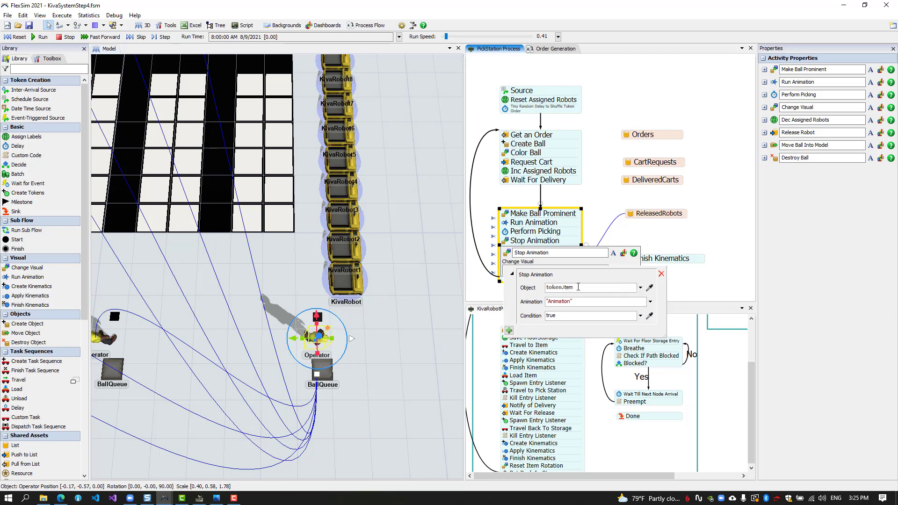
text(current.)
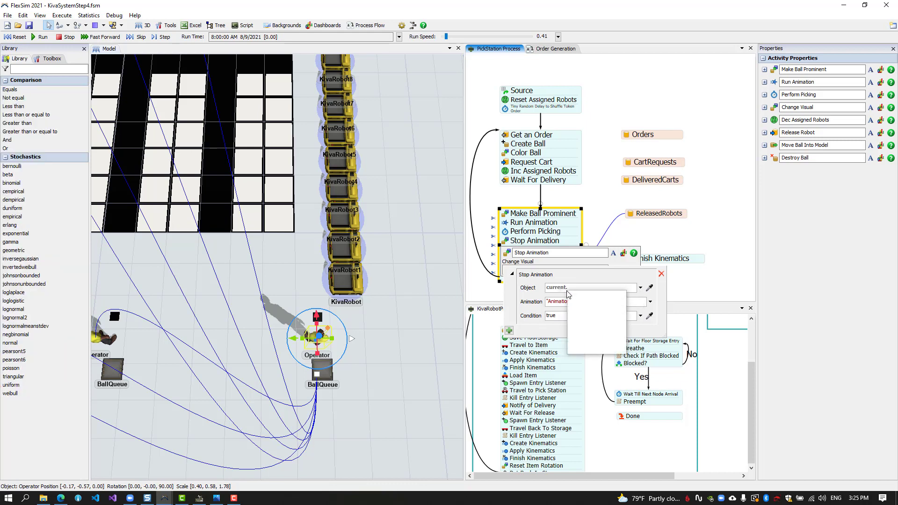
text(find("Operator");)
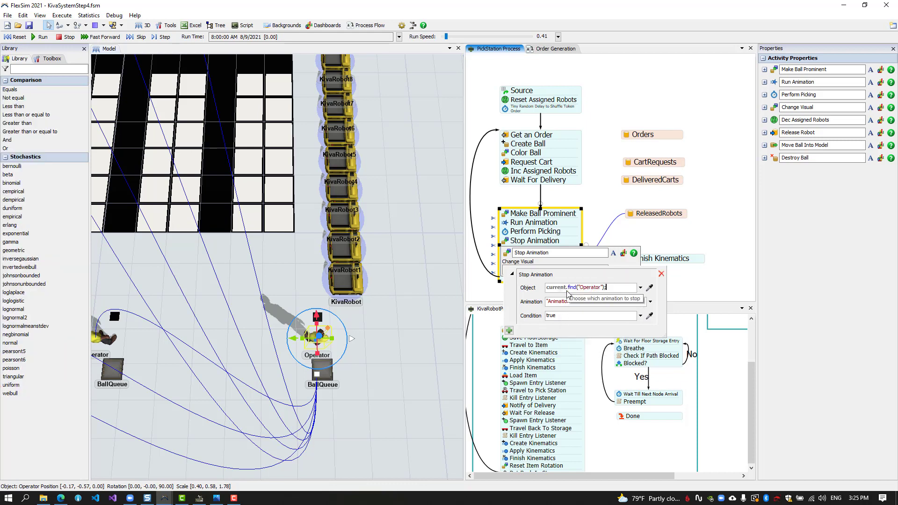
double_click(567, 305)
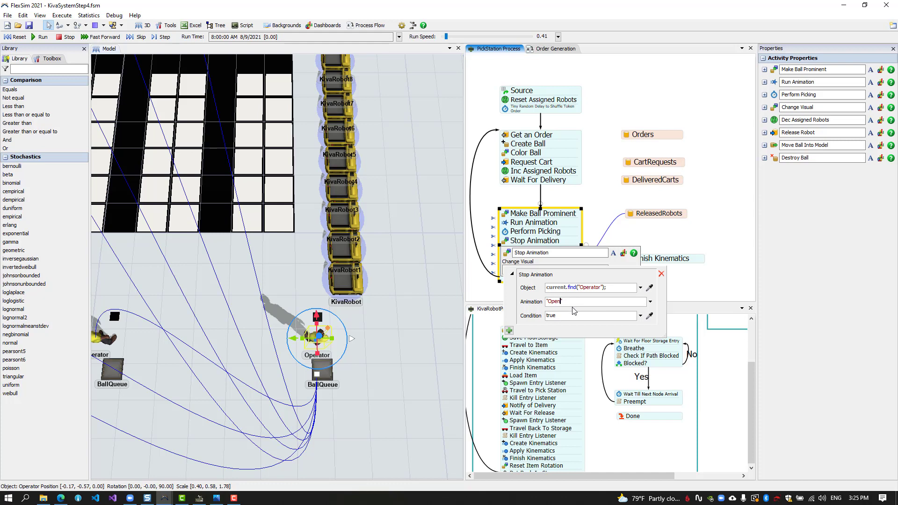
click(694, 242)
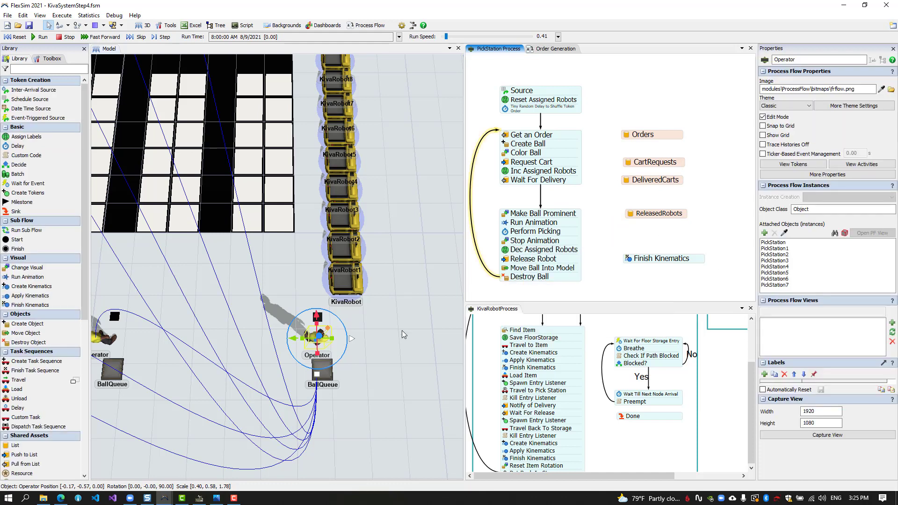
Reset and run the model, widening the 3D model view to watch the pick stations.
click(433, 294)
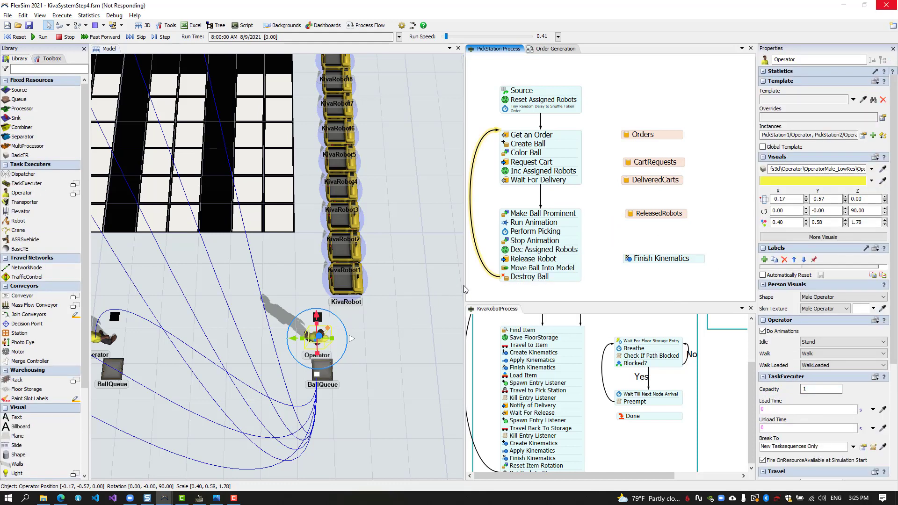
click(17, 37)
click(40, 37)
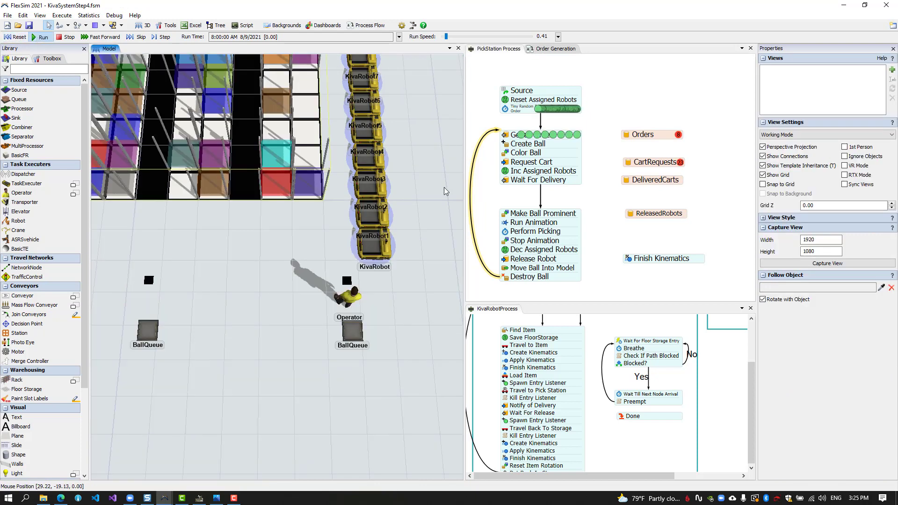
drag(465, 206, 577, 205)
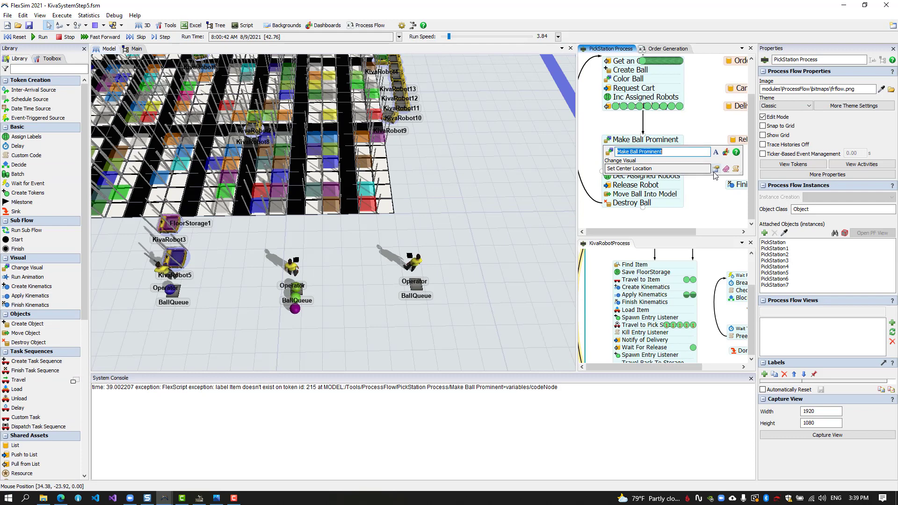
Replace Item with Ball in the X, Y and Z location expressions of Make Ball Prominent's Set Center Location.
double_click(679, 205)
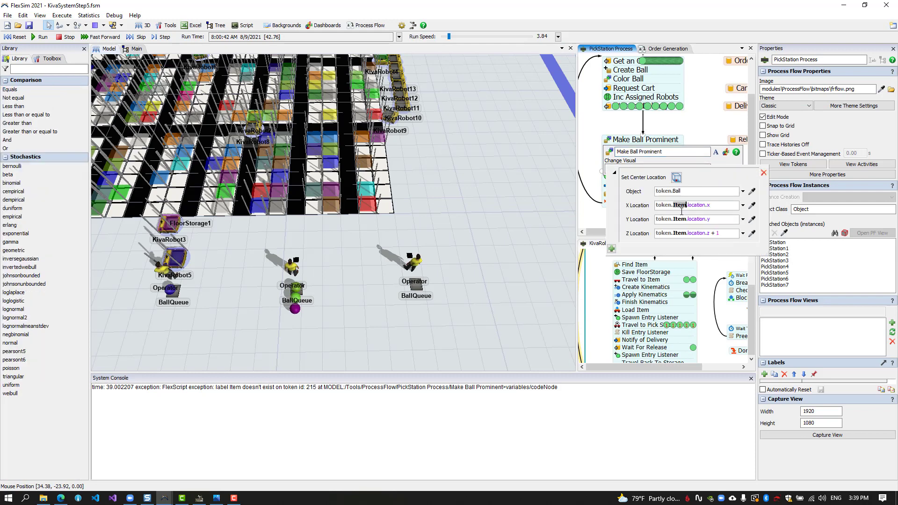
text(Ball)
click(674, 220)
text(Ball)
double_click(677, 235)
text(Ball)
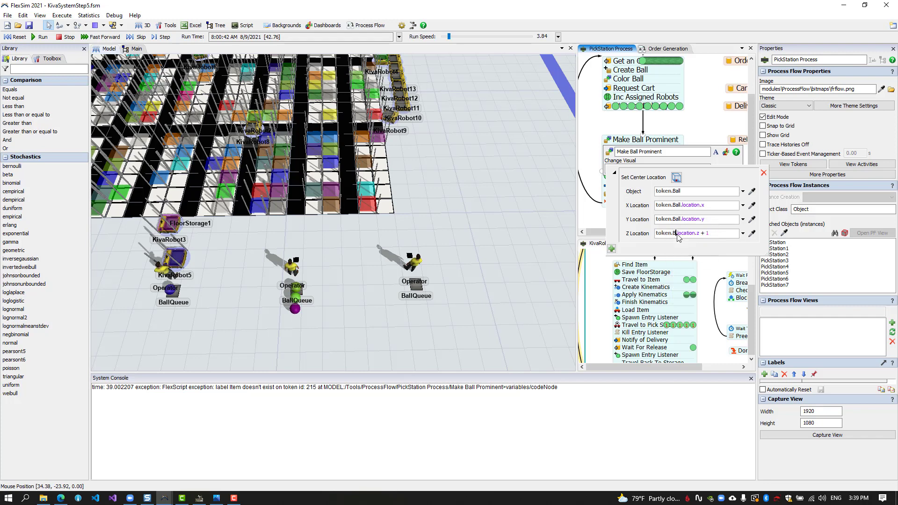
click(588, 169)
Reset and run the model, and examine the balls and operators at the pick stations up close.
click(17, 36)
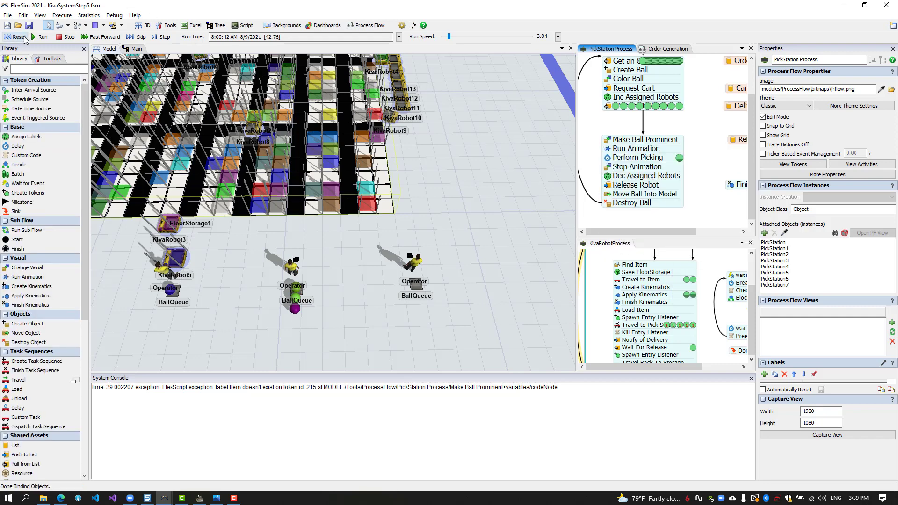
click(39, 36)
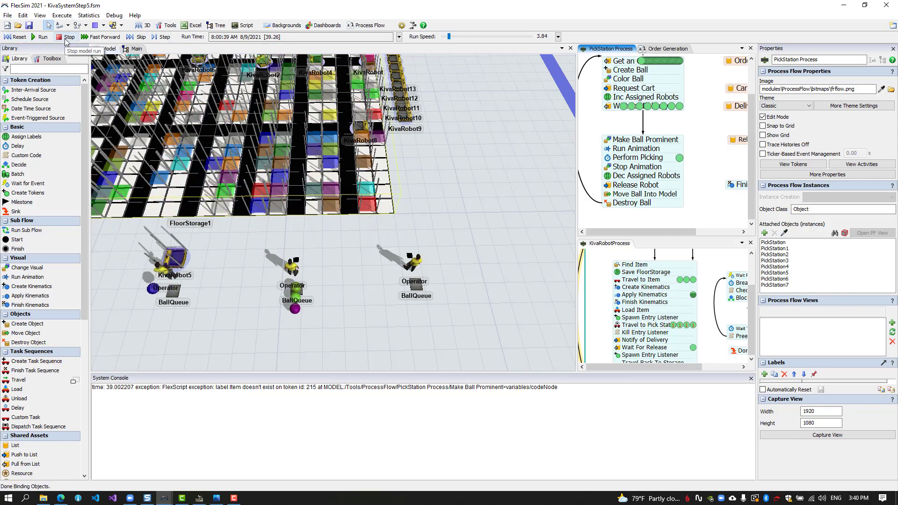
right_drag(323, 342, 346, 342)
scroll(374, 309, up, 4)
Replace Make Ball Prominent's Set Center Location change with a Set Rotation, Size, or Location change.
click(608, 141)
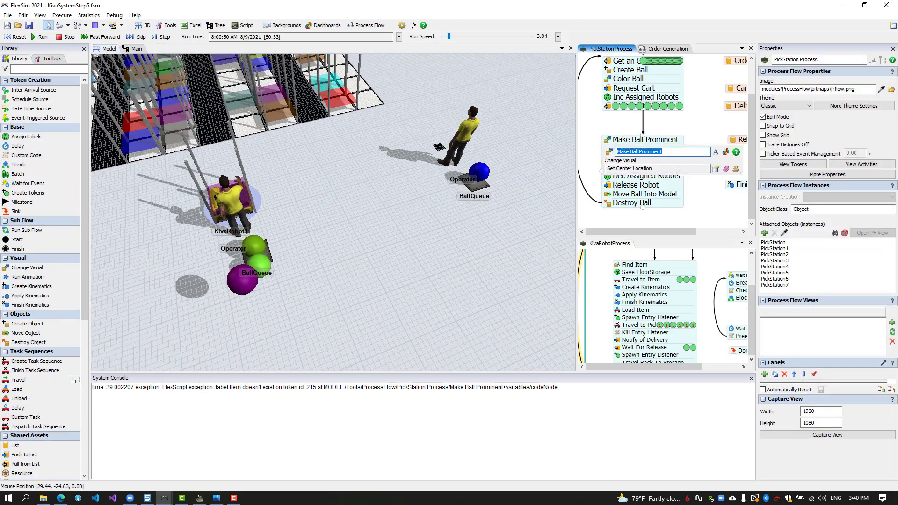
click(715, 171)
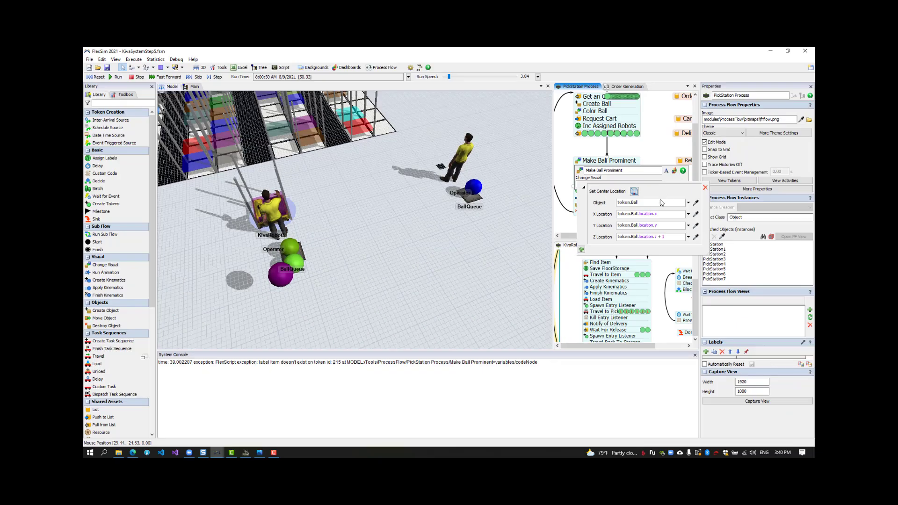
click(705, 189)
click(581, 185)
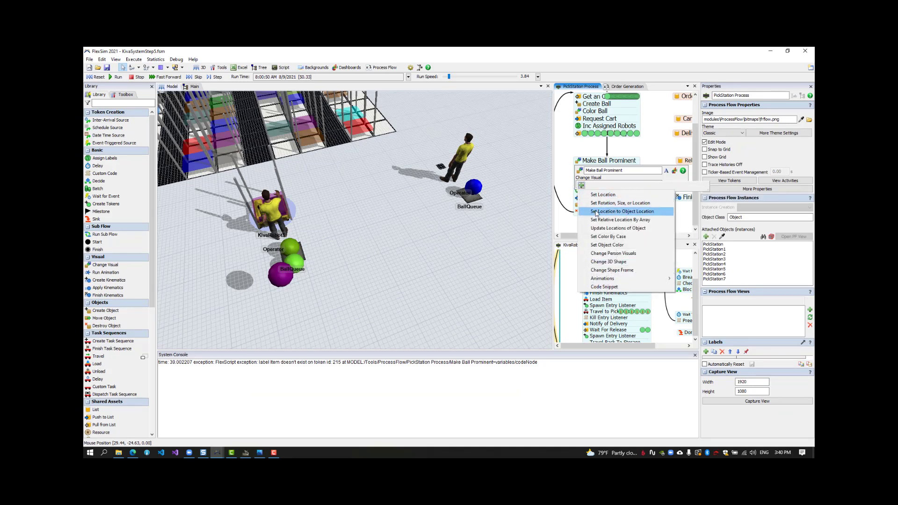
click(604, 203)
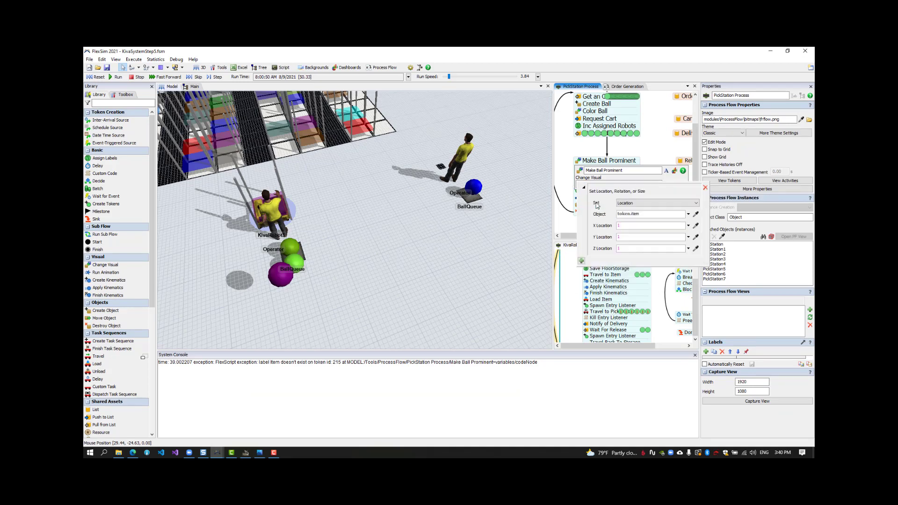
Set the change's object to token.Ball and its X, Y and Z locations to token.Ball.location.x, token.Ball.location.y and token.Ball.location.z + 0.5.
click(639, 213)
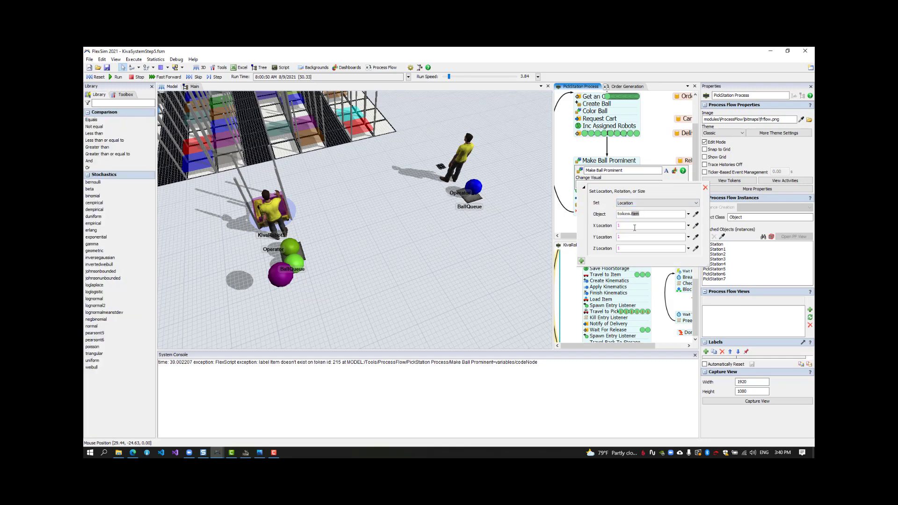
text(Ball)
drag(624, 226, 607, 226)
text(token.Ball.)
text(location.x)
text(y)
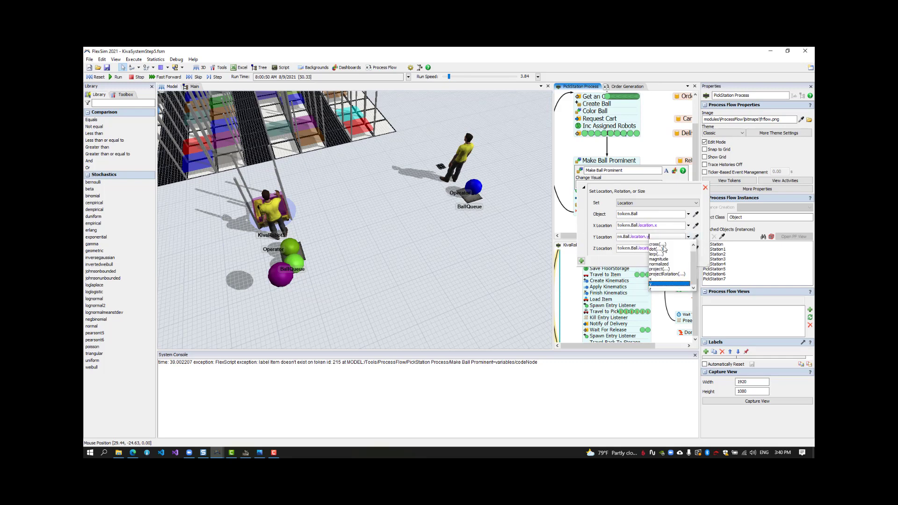
text(z + 0.5)
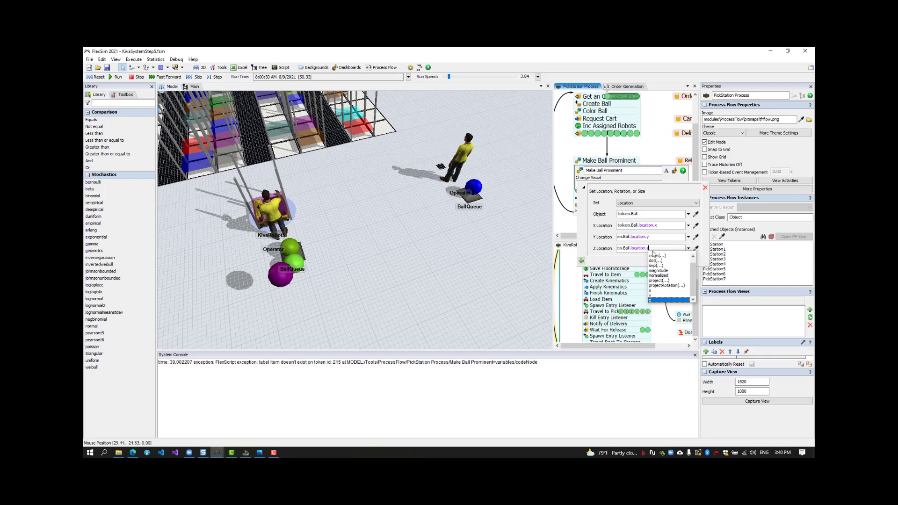
click(563, 220)
Reset and run the model, examine the operator and balls at the pick station up close, and set the run speed to 3.84.
click(96, 76)
click(117, 77)
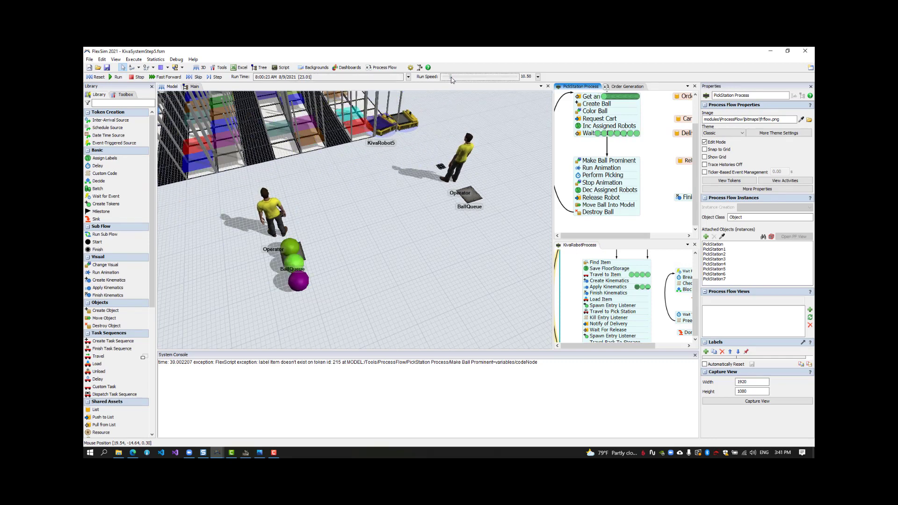
drag(452, 80, 449, 82)
right_drag(316, 294, 302, 300)
scroll(301, 301, up, 3)
drag(315, 311, 372, 268)
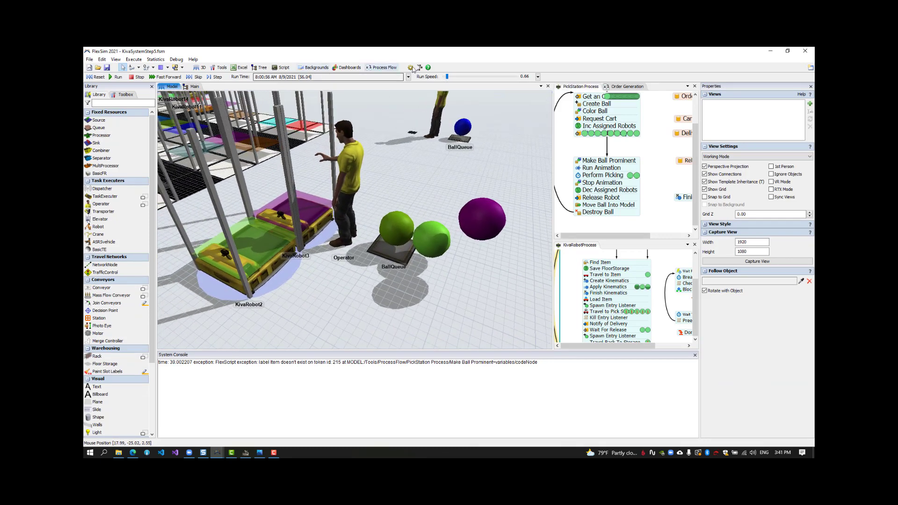
drag(448, 79, 451, 79)
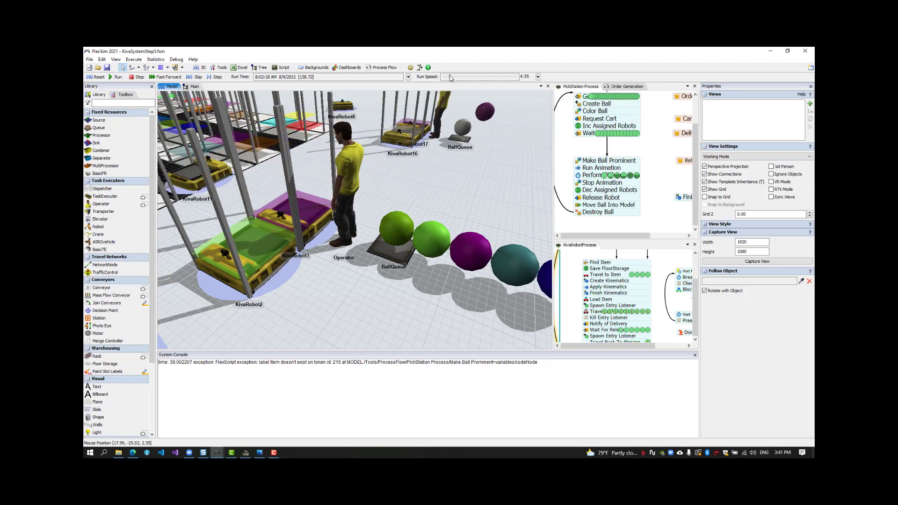
drag(451, 78, 450, 79)
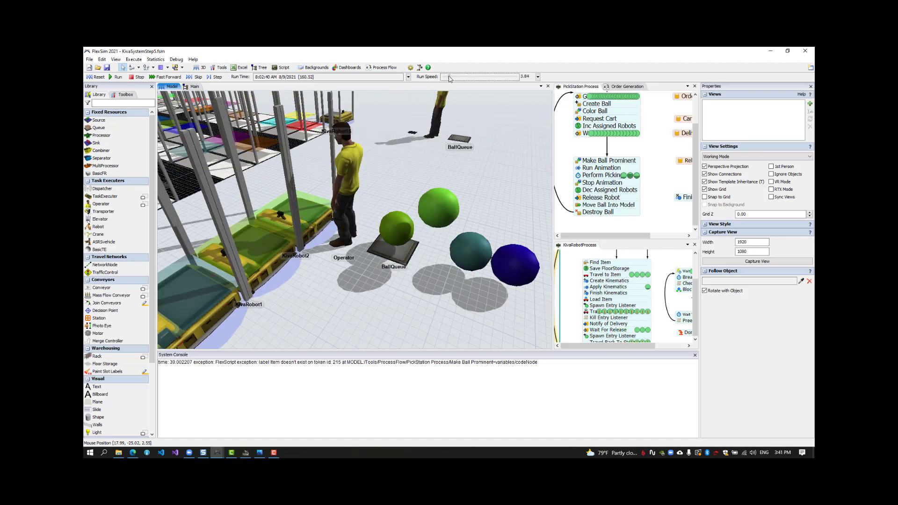